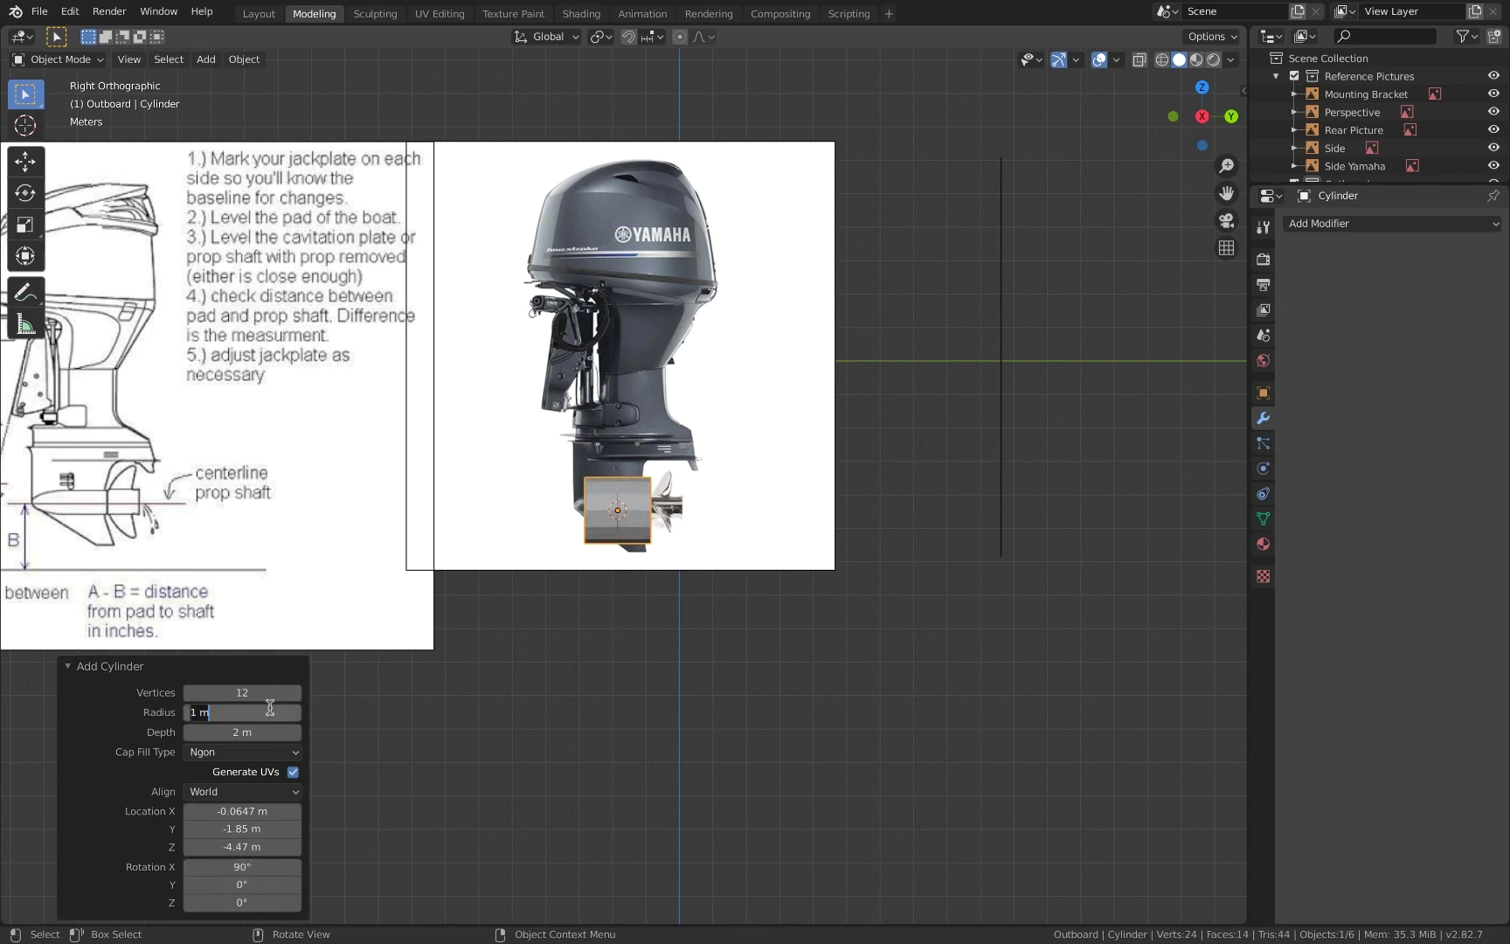
- Set the new cylinder's radius to 0.5 m with a depth of 2 m and switch the viewport to wireframe display
{"action": "key", "text": "Tab"}
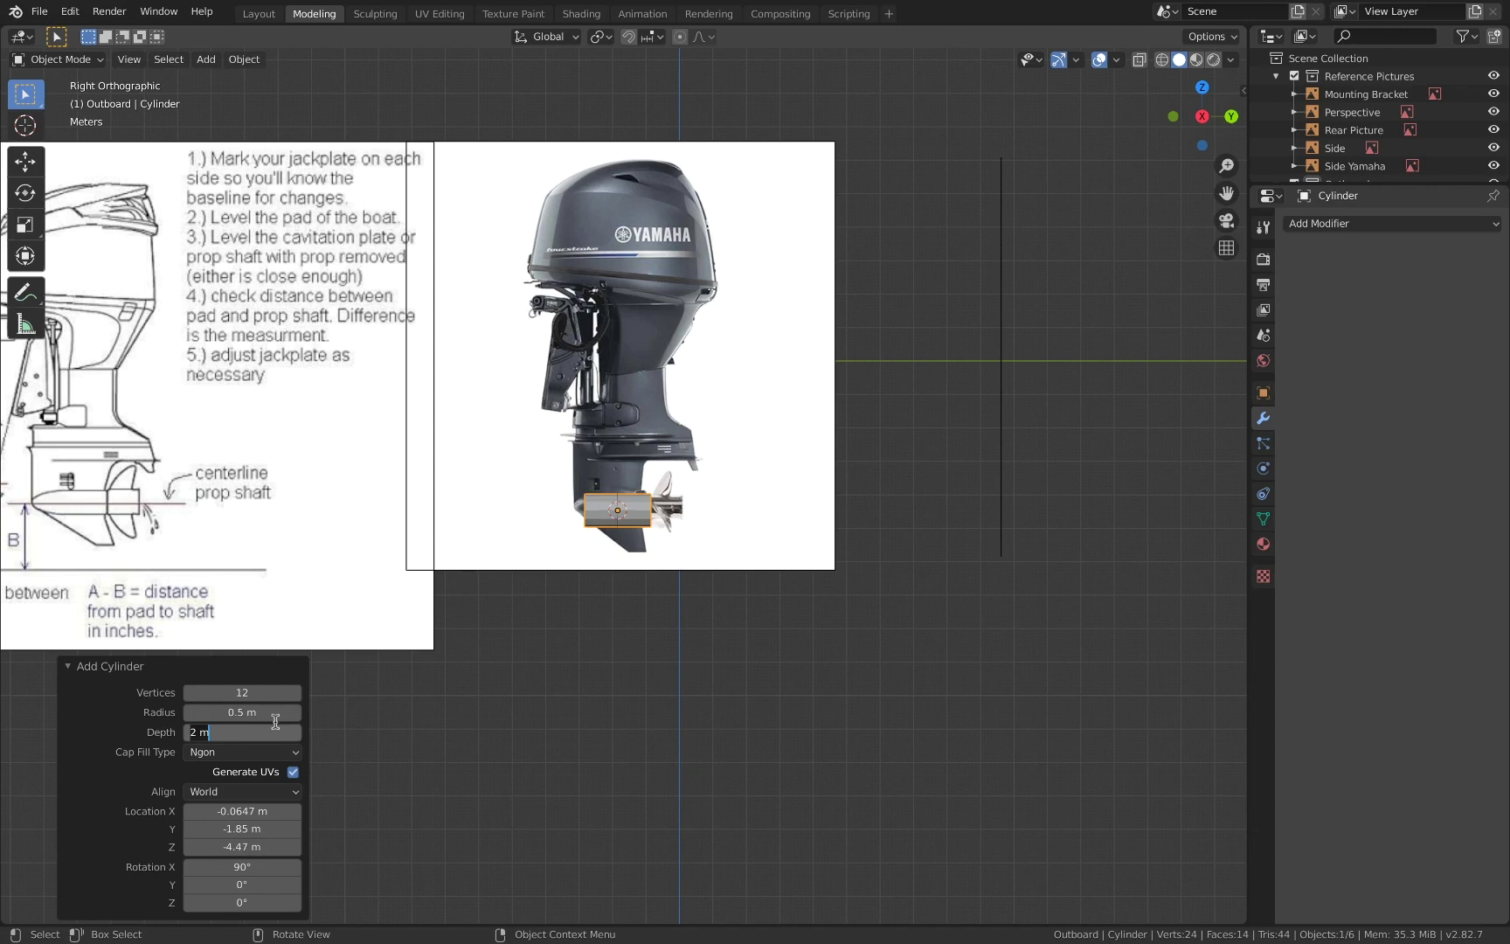
{"action": "key", "text": "Return"}
{"action": "scroll", "coordinate": [612, 537], "scroll_direction": "up", "scroll_amount": 5}
{"action": "key", "text": "z"}
{"action": "left_click", "coordinate": [456, 554]}
- Move the Side Yamaha reference image about -1.42 m along X and return to the right orthographic view
{"action": "scroll", "coordinate": [675, 561], "scroll_direction": "down", "scroll_amount": 3}
{"action": "middle_click_drag", "start_coordinate": [676, 567], "coordinate": [520, 633]}
{"action": "scroll", "coordinate": [612, 437], "scroll_direction": "down", "scroll_amount": 2}
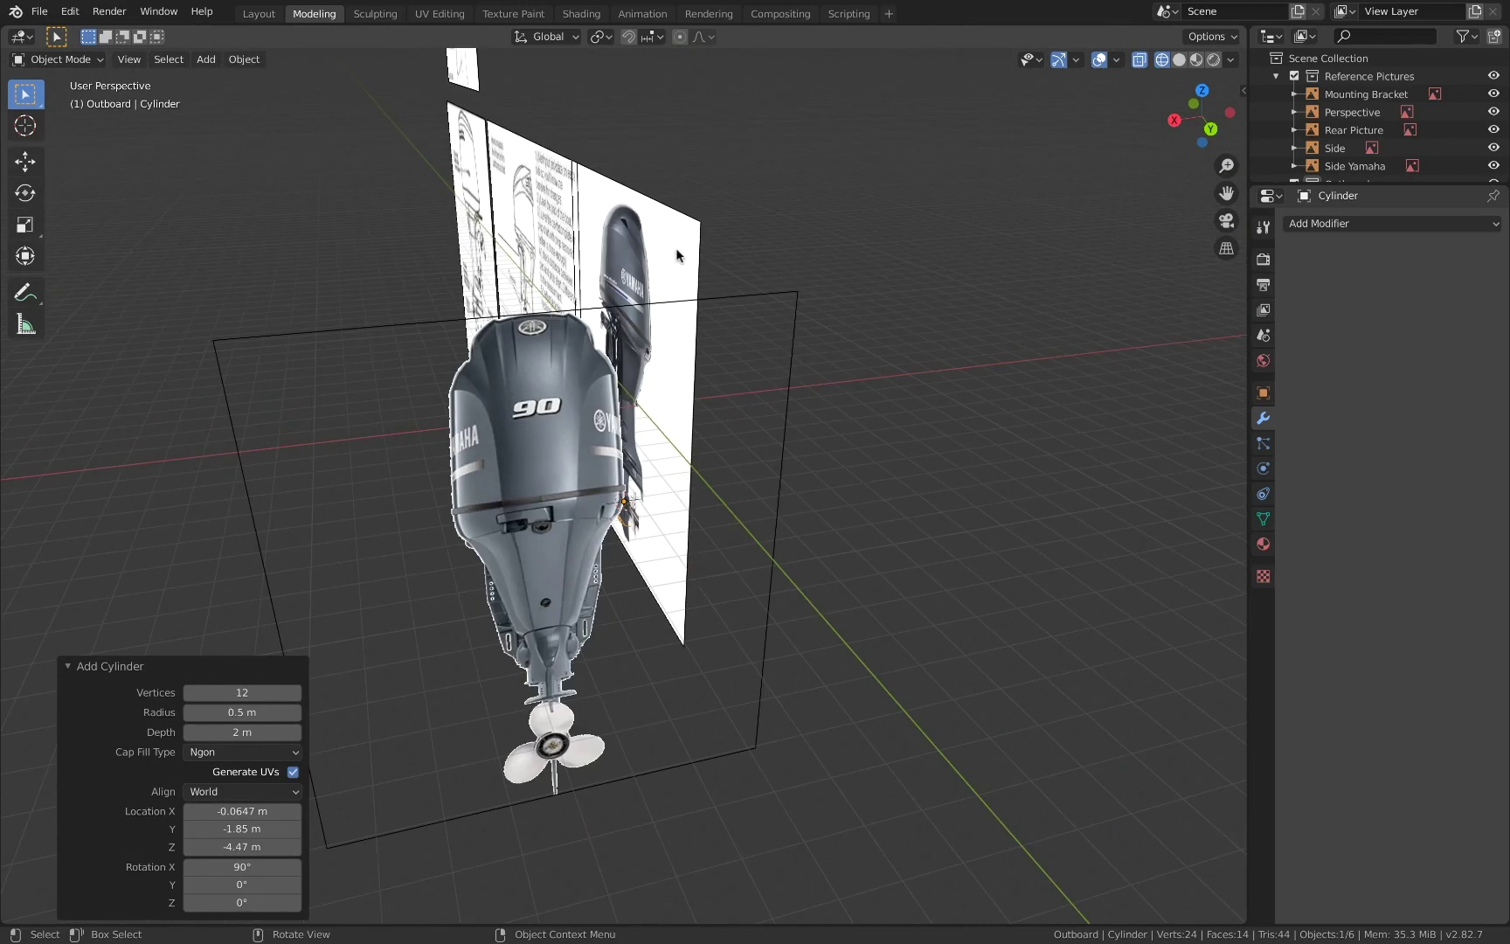
{"action": "left_click", "coordinate": [678, 253]}
{"action": "key", "text": "g"}
{"action": "key", "text": "x"}
{"action": "left_click", "coordinate": [636, 320]}
{"action": "left_click", "coordinate": [1175, 120]}
{"action": "scroll", "coordinate": [617, 526], "scroll_direction": "up", "scroll_amount": 6}
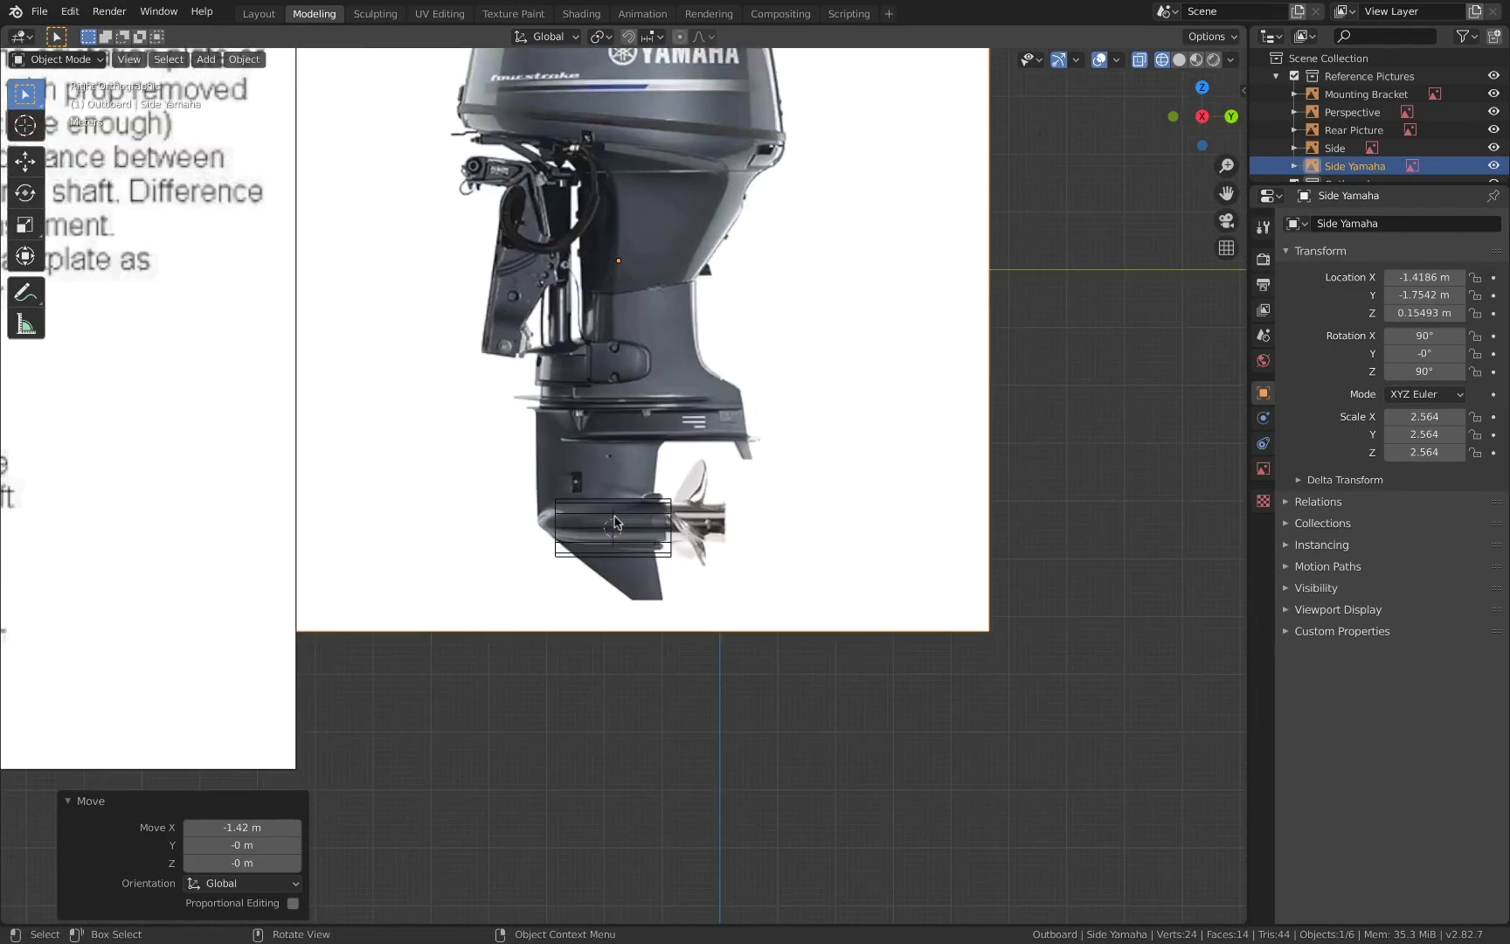
- Shift the cylinder about -0.08 m in Y and 0.06 m in Z, and scale it uniformly to about 0.8
{"action": "key", "text": "a"}
{"action": "key", "text": "a"}
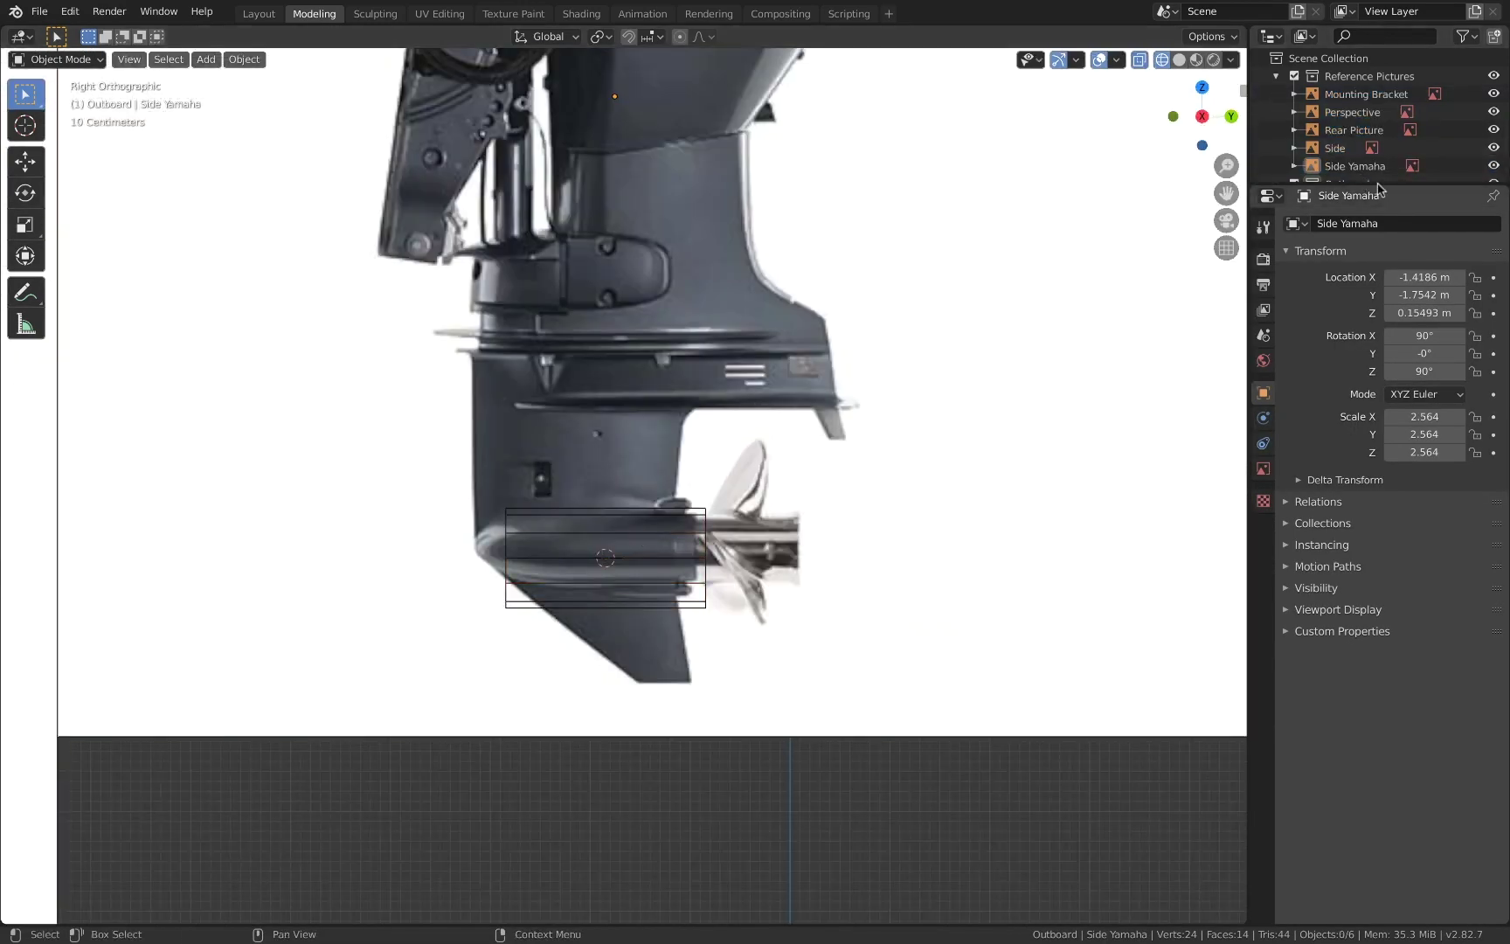
{"action": "left_click_drag", "start_coordinate": [1383, 184], "coordinate": [1395, 297]}
{"action": "left_click", "coordinate": [1341, 206]}
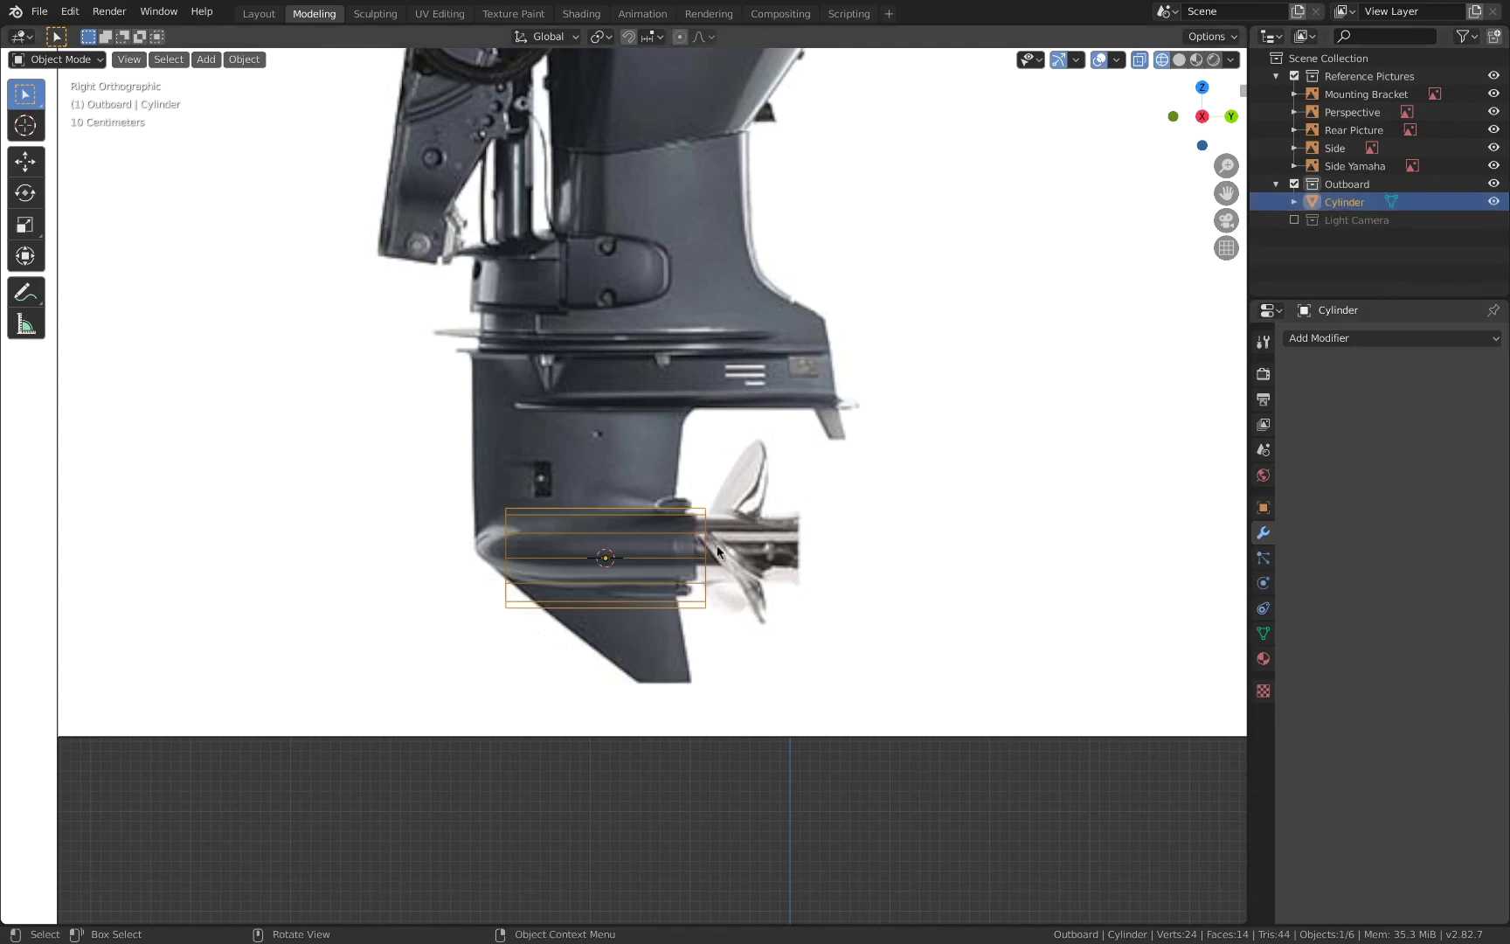
{"action": "key", "text": "shift+z"}
{"action": "key", "text": "g"}
{"action": "left_click", "coordinate": [860, 549]}
{"action": "key", "text": "s"}
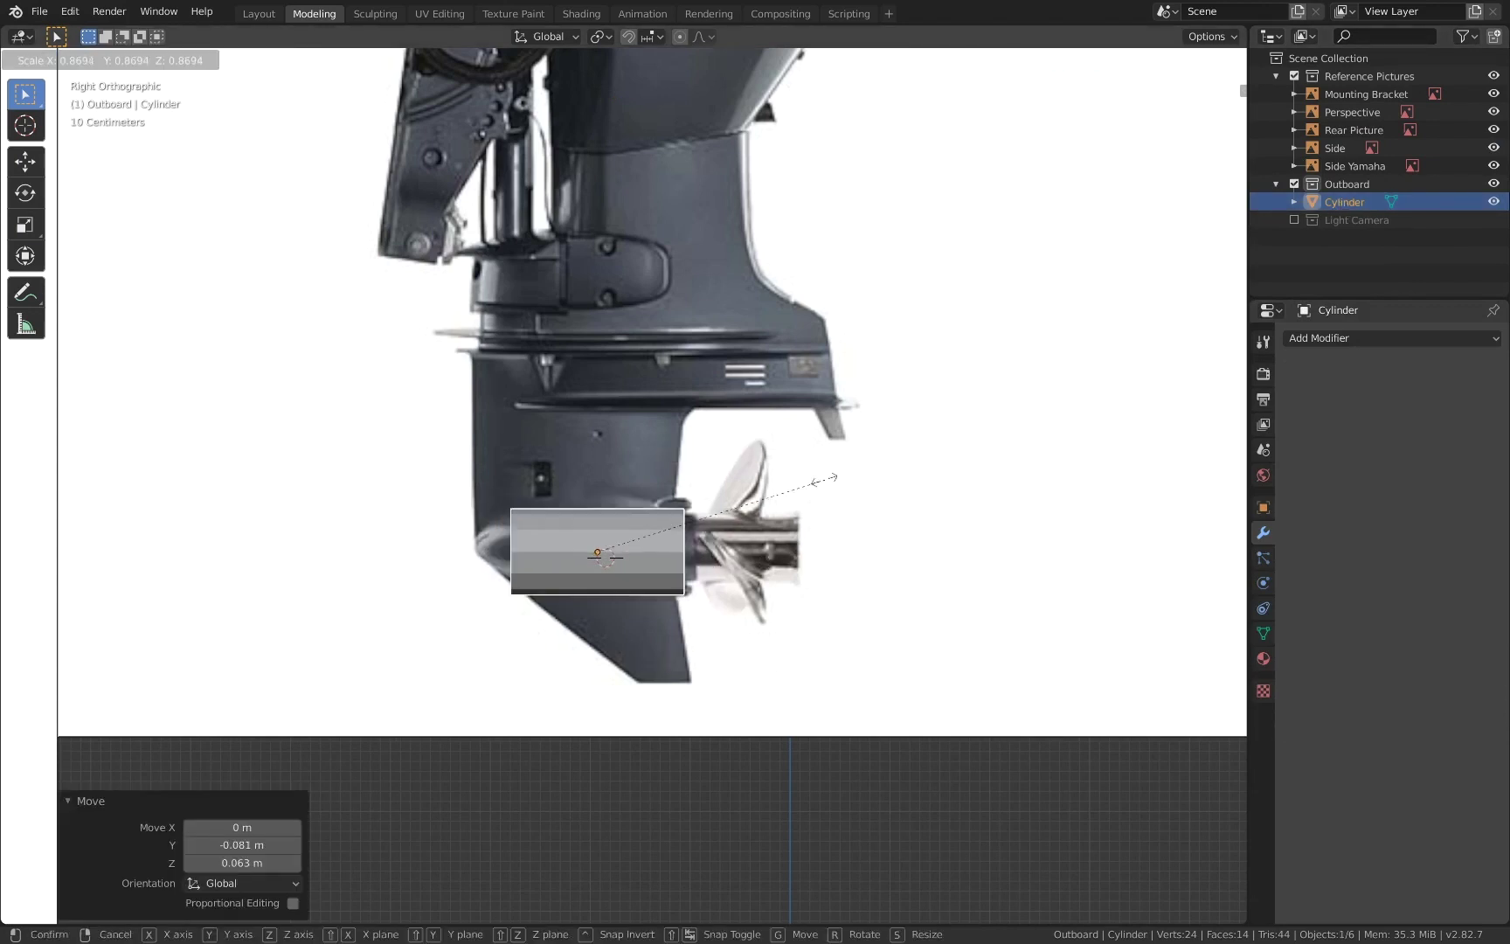
{"action": "left_click", "coordinate": [804, 487]}
- Move the cylinder about 0.15 m along Y and stretch it along Y
{"action": "scroll", "coordinate": [607, 548], "scroll_direction": "up", "scroll_amount": 3}
{"action": "middle_click_drag", "start_coordinate": [592, 543], "coordinate": [713, 519], "text": "shift"}
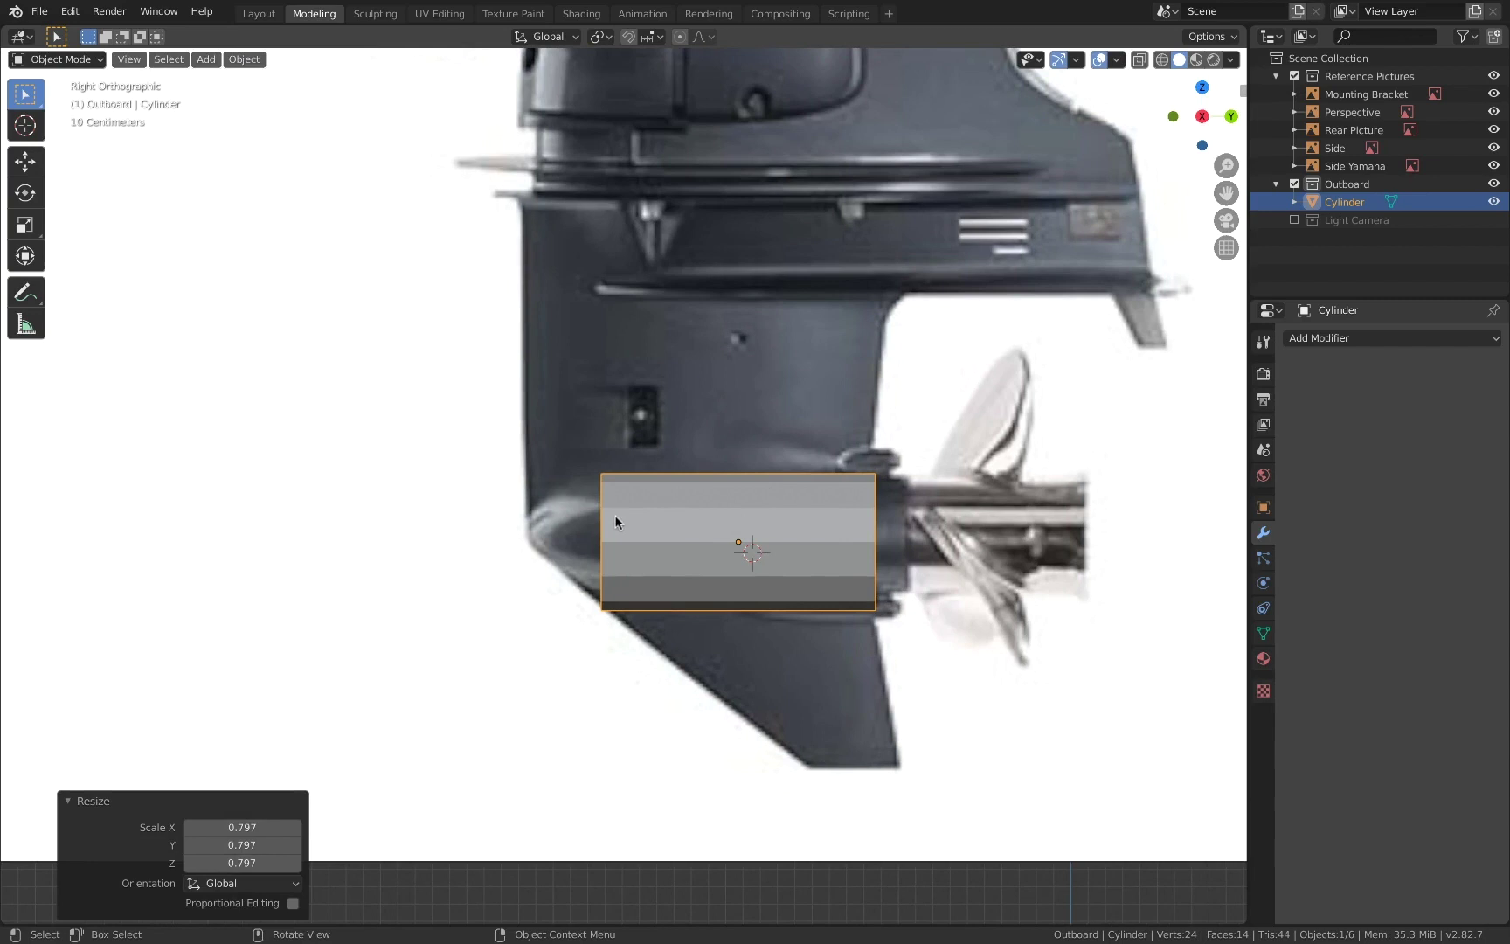
{"action": "middle_click_drag", "start_coordinate": [812, 538], "coordinate": [839, 539], "text": "shift"}
{"action": "key", "text": "g"}
{"action": "left_click", "coordinate": [857, 539]}
{"action": "key", "text": "s"}
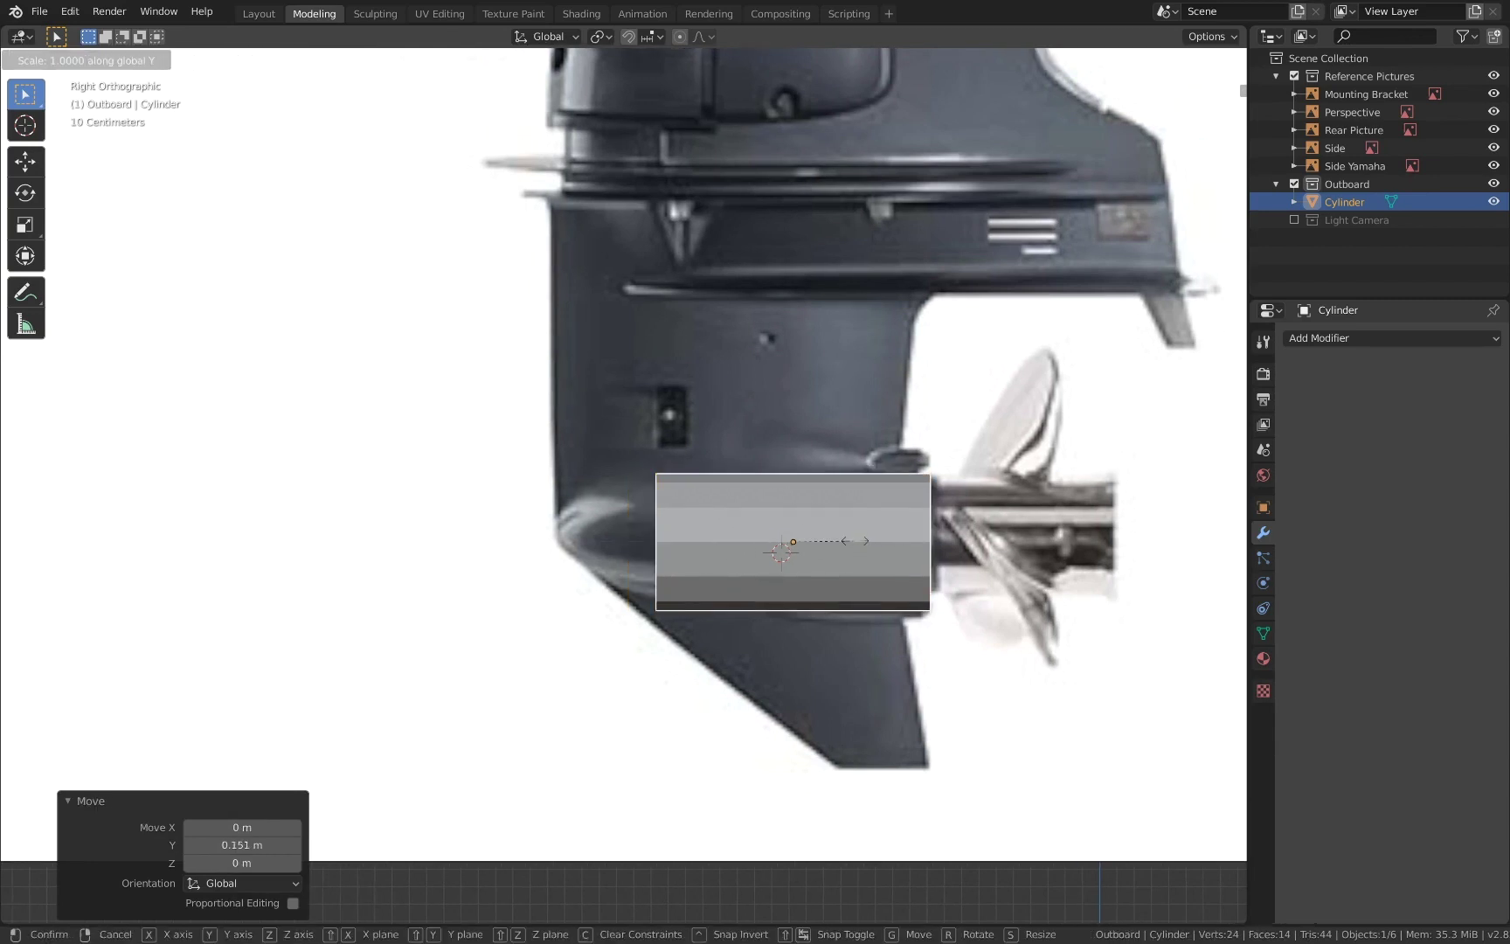
{"action": "key", "text": "y"}
{"action": "left_click", "coordinate": [875, 541]}
- Move the cylinder about -0.27 m along Y and stretch it along Y to span the gearcase from nose to propeller
{"action": "key", "text": "g"}
{"action": "left_click", "coordinate": [829, 541]}
{"action": "key", "text": "s"}
{"action": "key", "text": "y"}
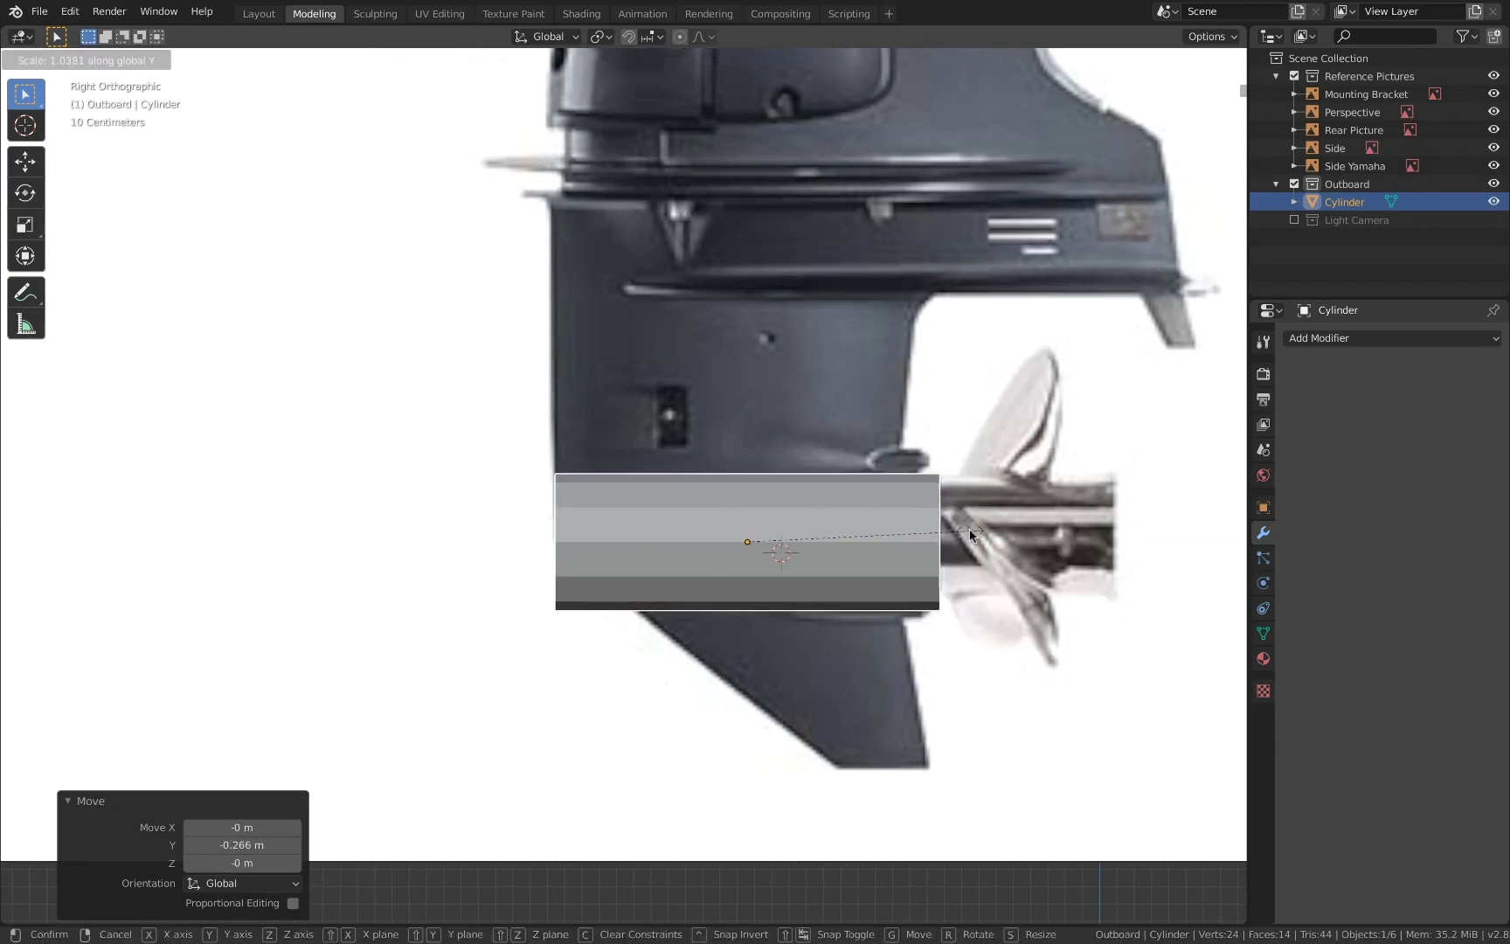
{"action": "left_click", "coordinate": [944, 536]}
{"action": "left_click", "coordinate": [959, 536]}
- Turn on the Screencast Keys display in the viewport
{"action": "key", "text": "z"}
{"action": "left_click", "coordinate": [626, 542]}
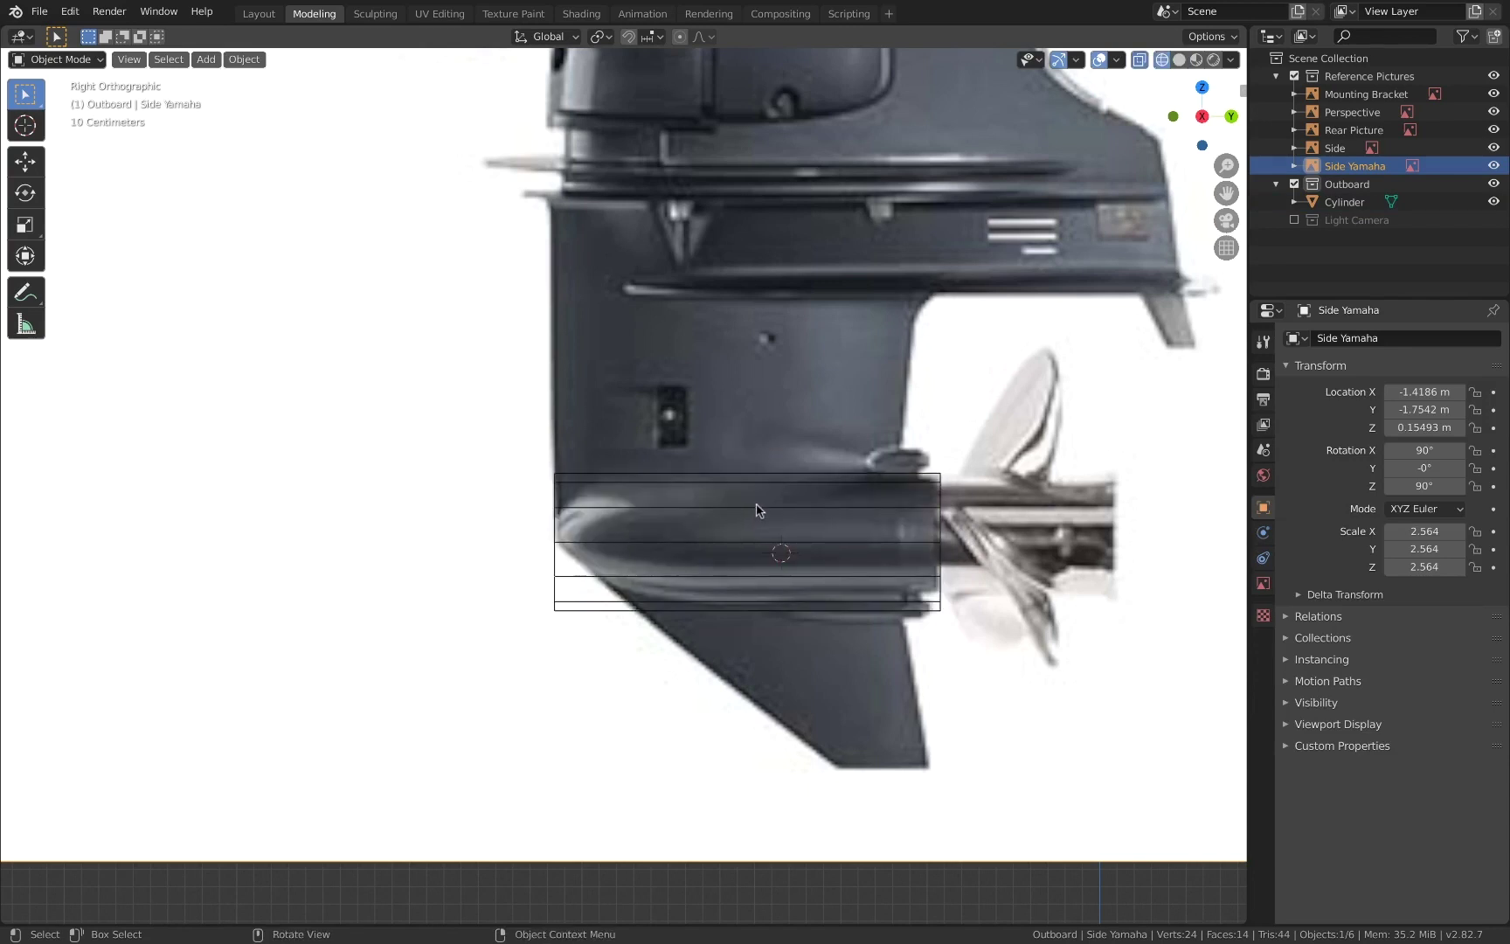
{"action": "key", "text": "n"}
{"action": "left_click", "coordinate": [1237, 229]}
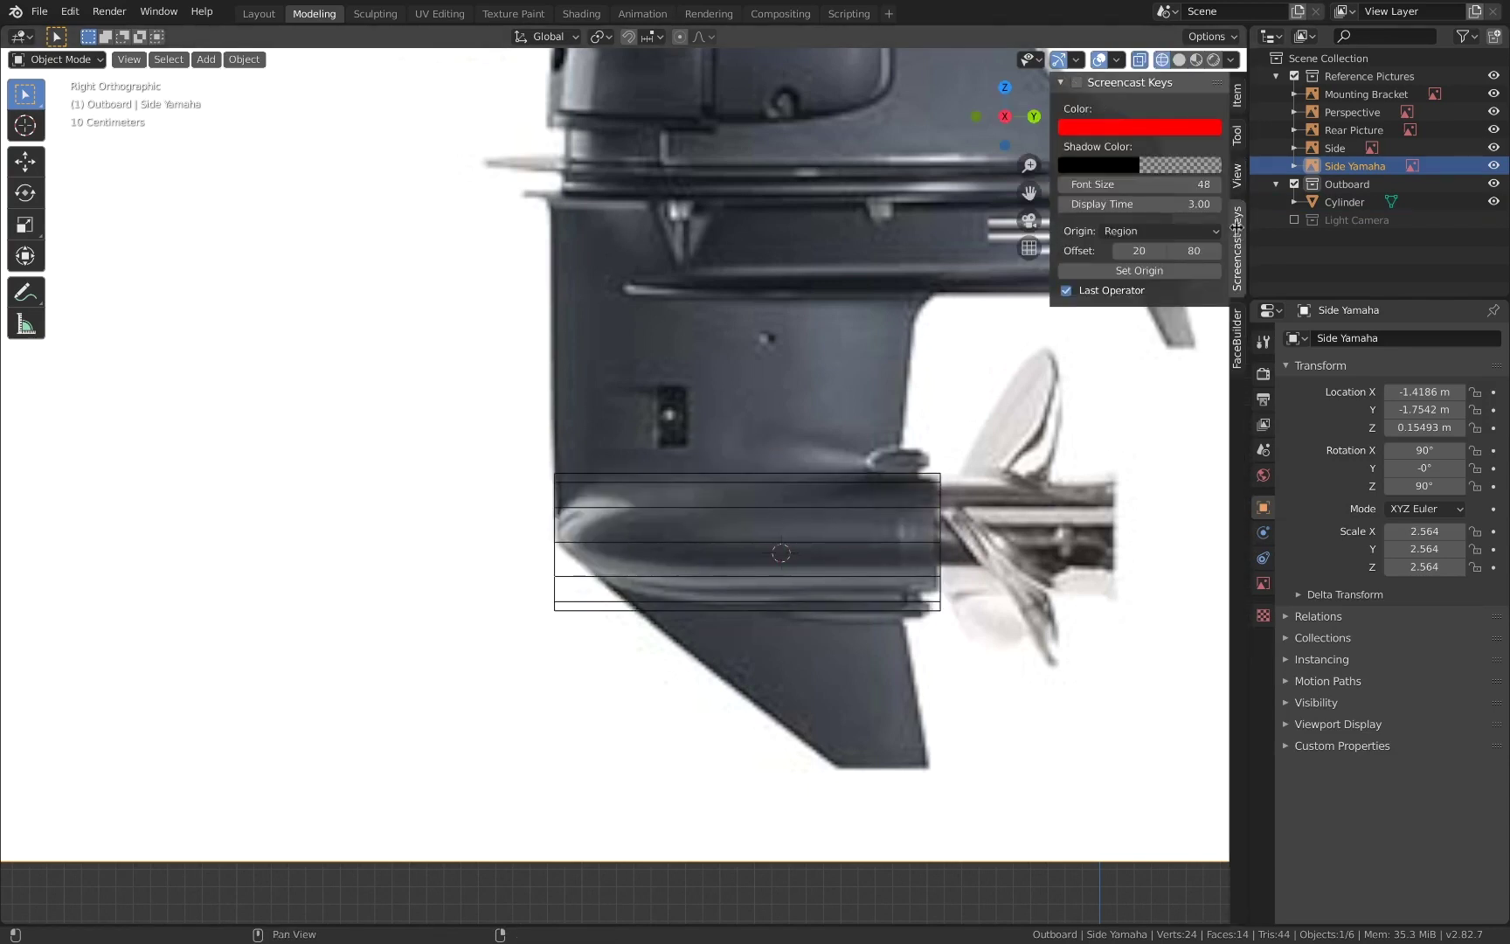
{"action": "key", "text": "n"}
- Select the cylinder and open its mesh in Edit Mode with wireframe display
{"action": "key", "text": "z"}
{"action": "left_click", "coordinate": [908, 528]}
{"action": "key", "text": "Tab"}
{"action": "left_click", "coordinate": [788, 528]}
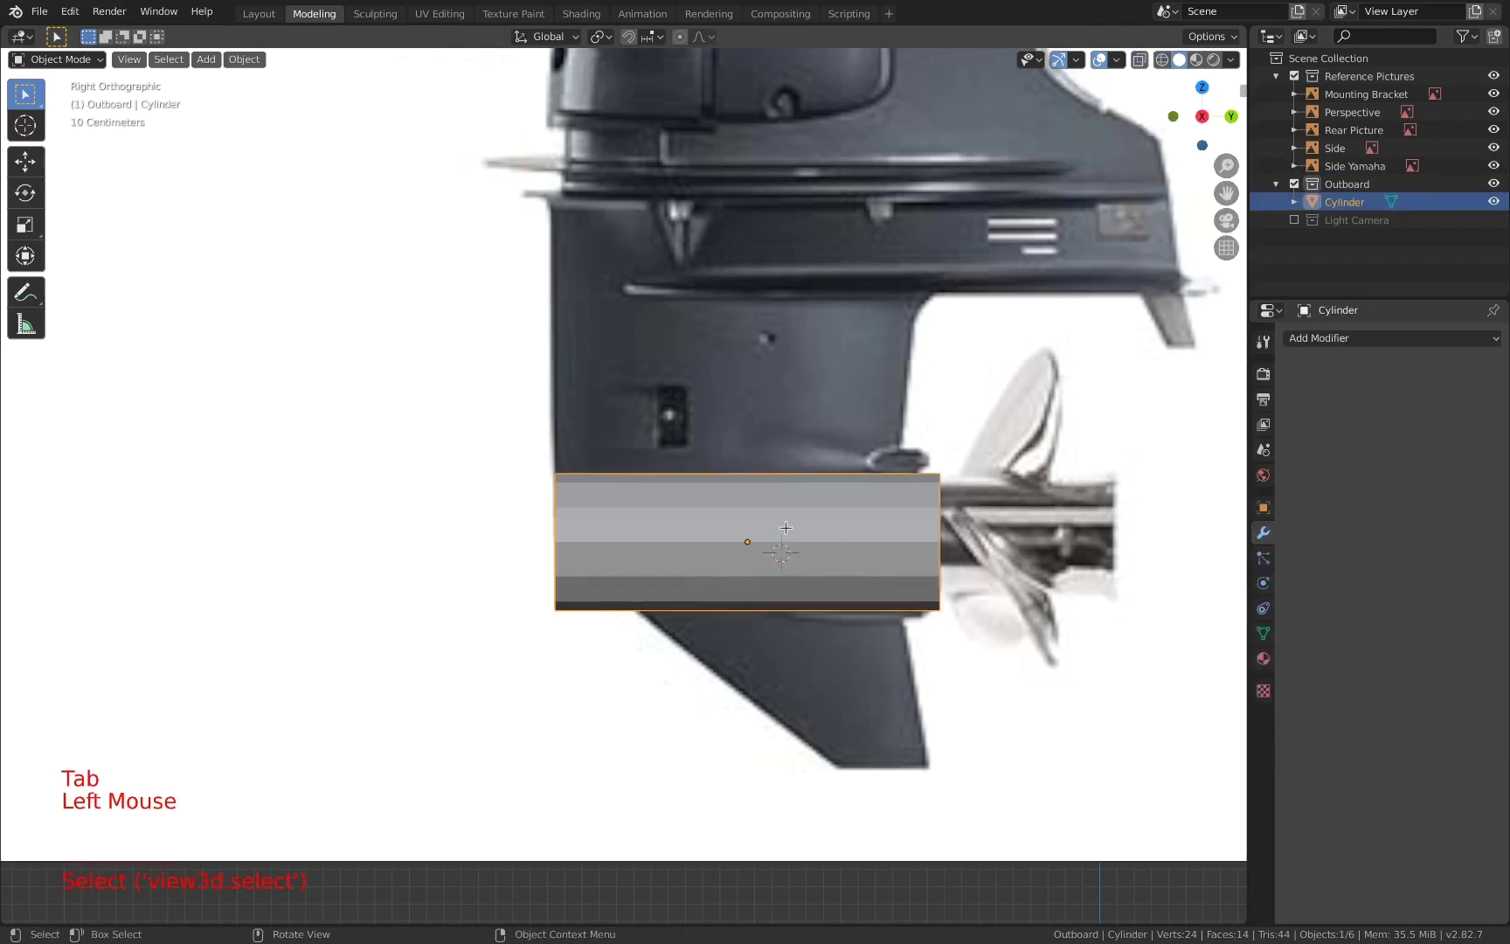
{"action": "key", "text": "Tab"}
{"action": "key", "text": "z"}
{"action": "left_click", "coordinate": [663, 524]}
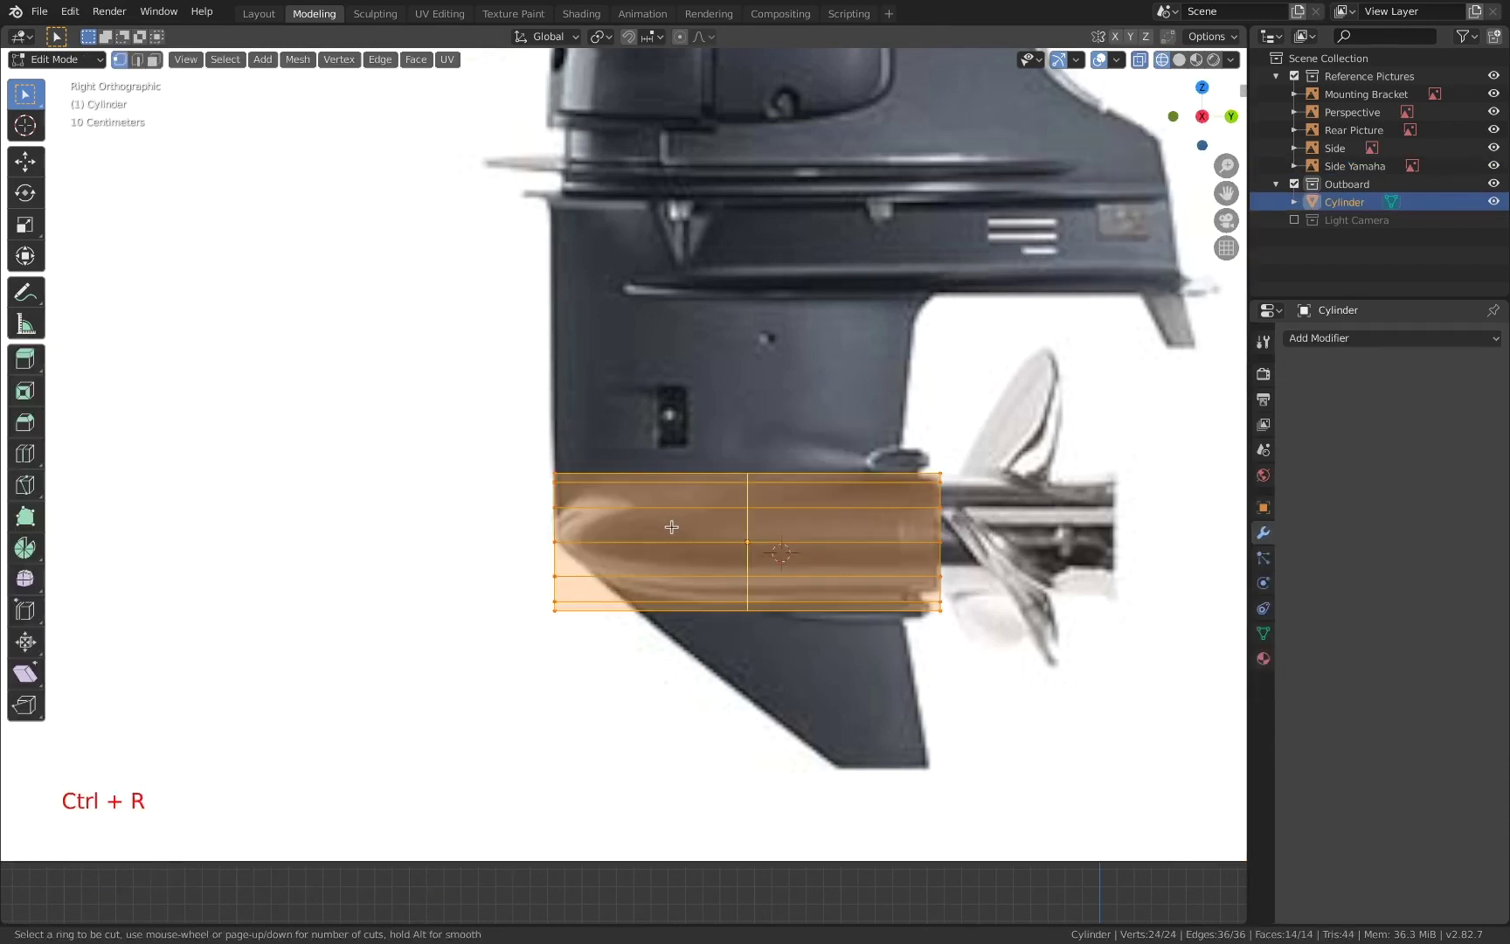
- Add a centred loop cut across the cylinder and four evenly spaced loop cuts in its front half
{"action": "left_click", "coordinate": [671, 527]}
{"action": "right_click", "coordinate": [660, 527]}
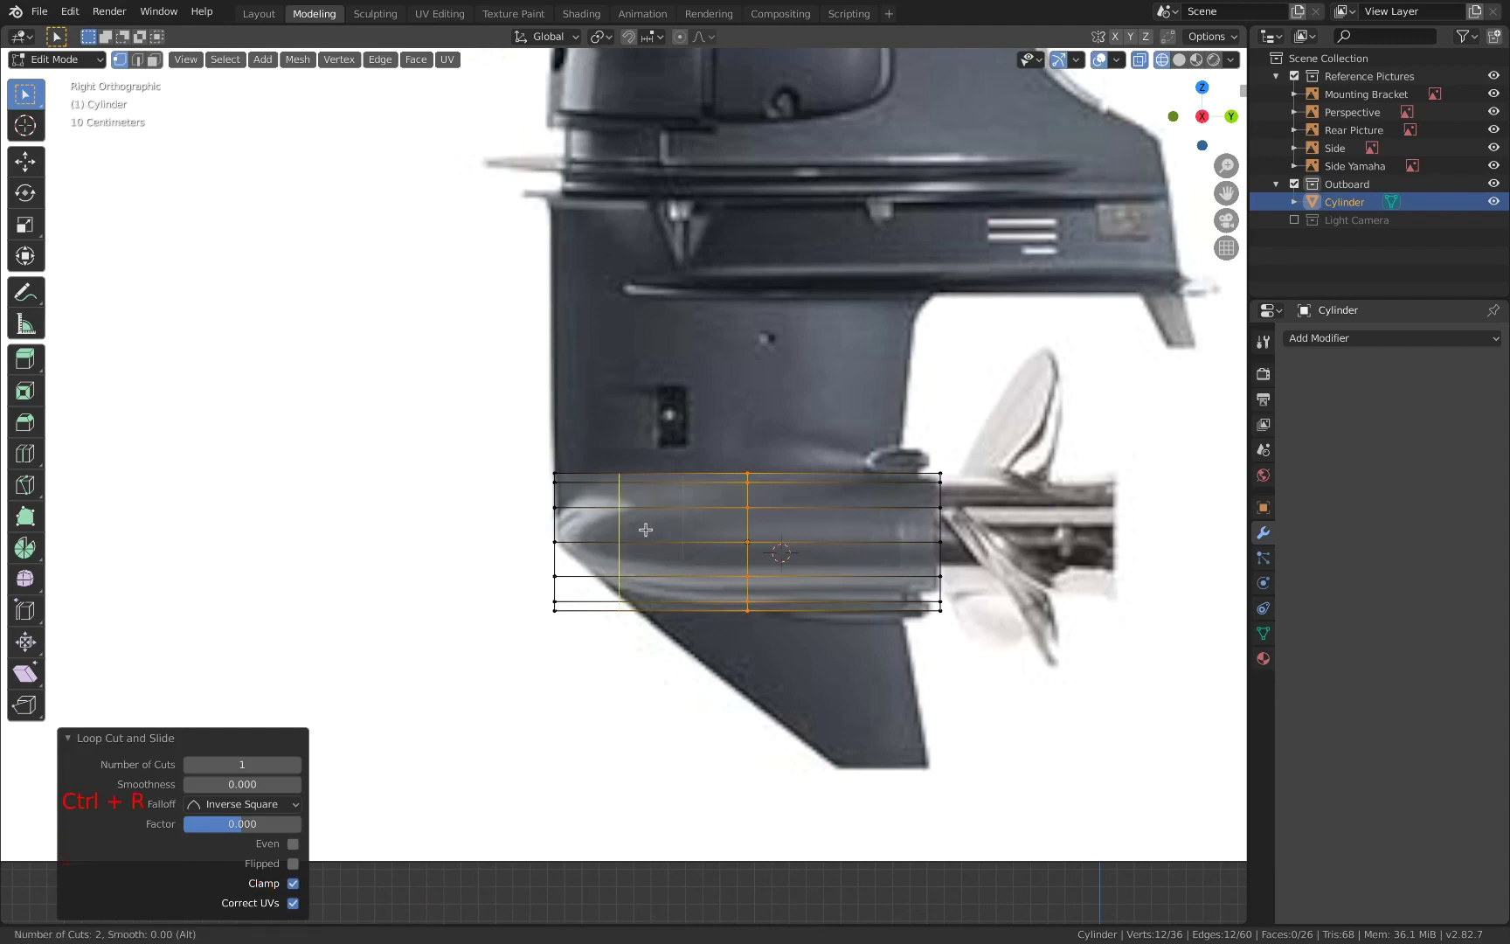
{"action": "left_click", "coordinate": [645, 529]}
{"action": "right_click", "coordinate": [645, 530]}
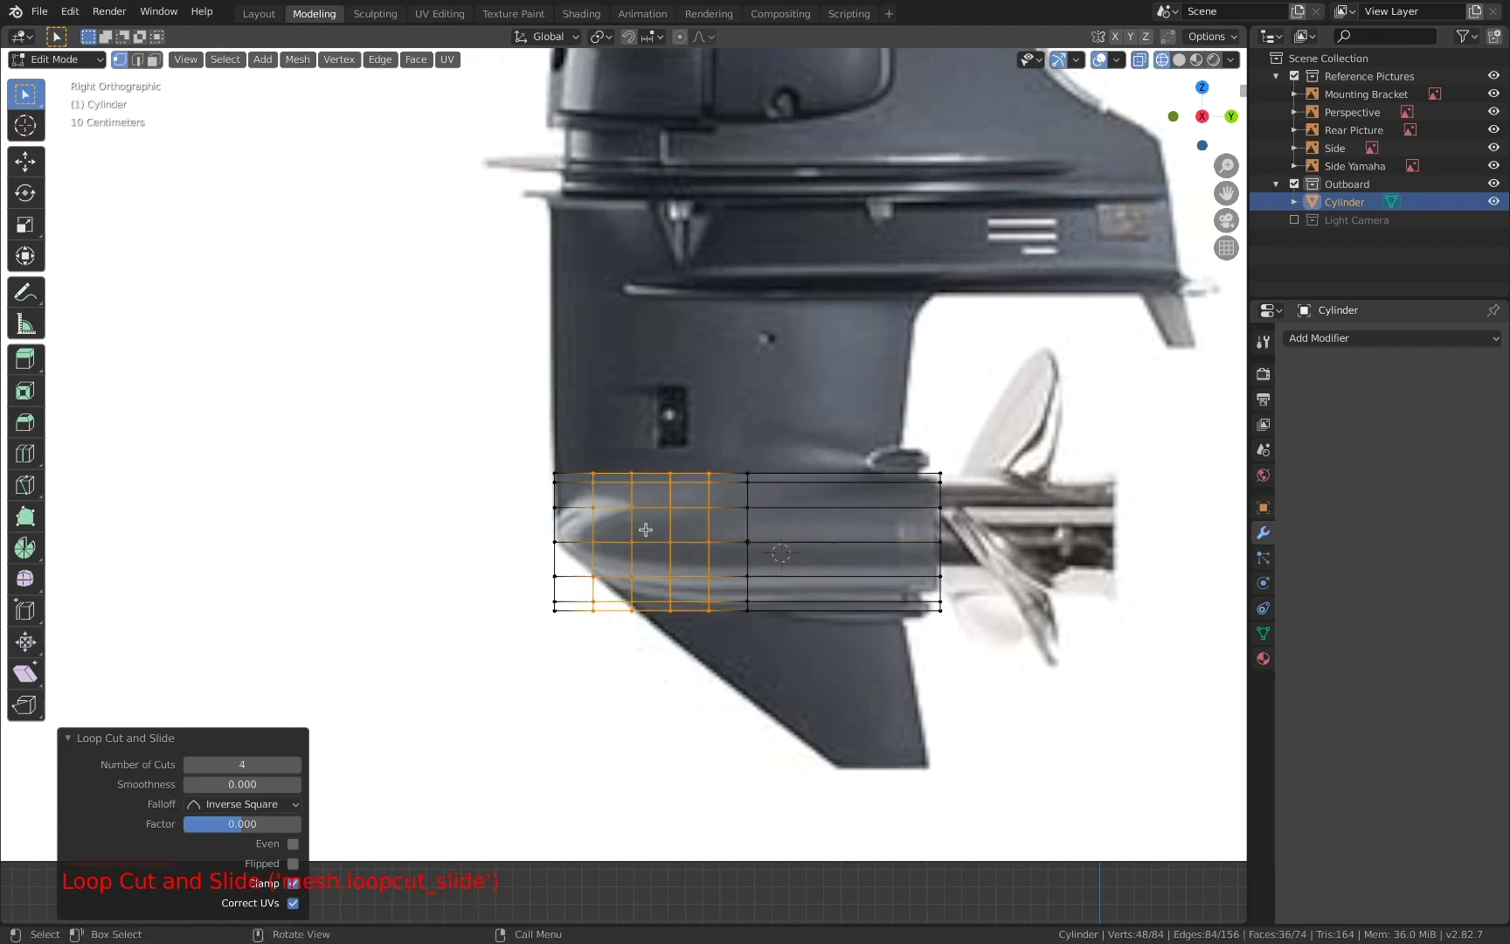
- Taper the cylinder's front into a nose by scaling its end ring to about 0.24 with Sharp proportional editing
{"action": "key", "text": "2"}
{"action": "left_click", "coordinate": [559, 529], "text": "alt"}
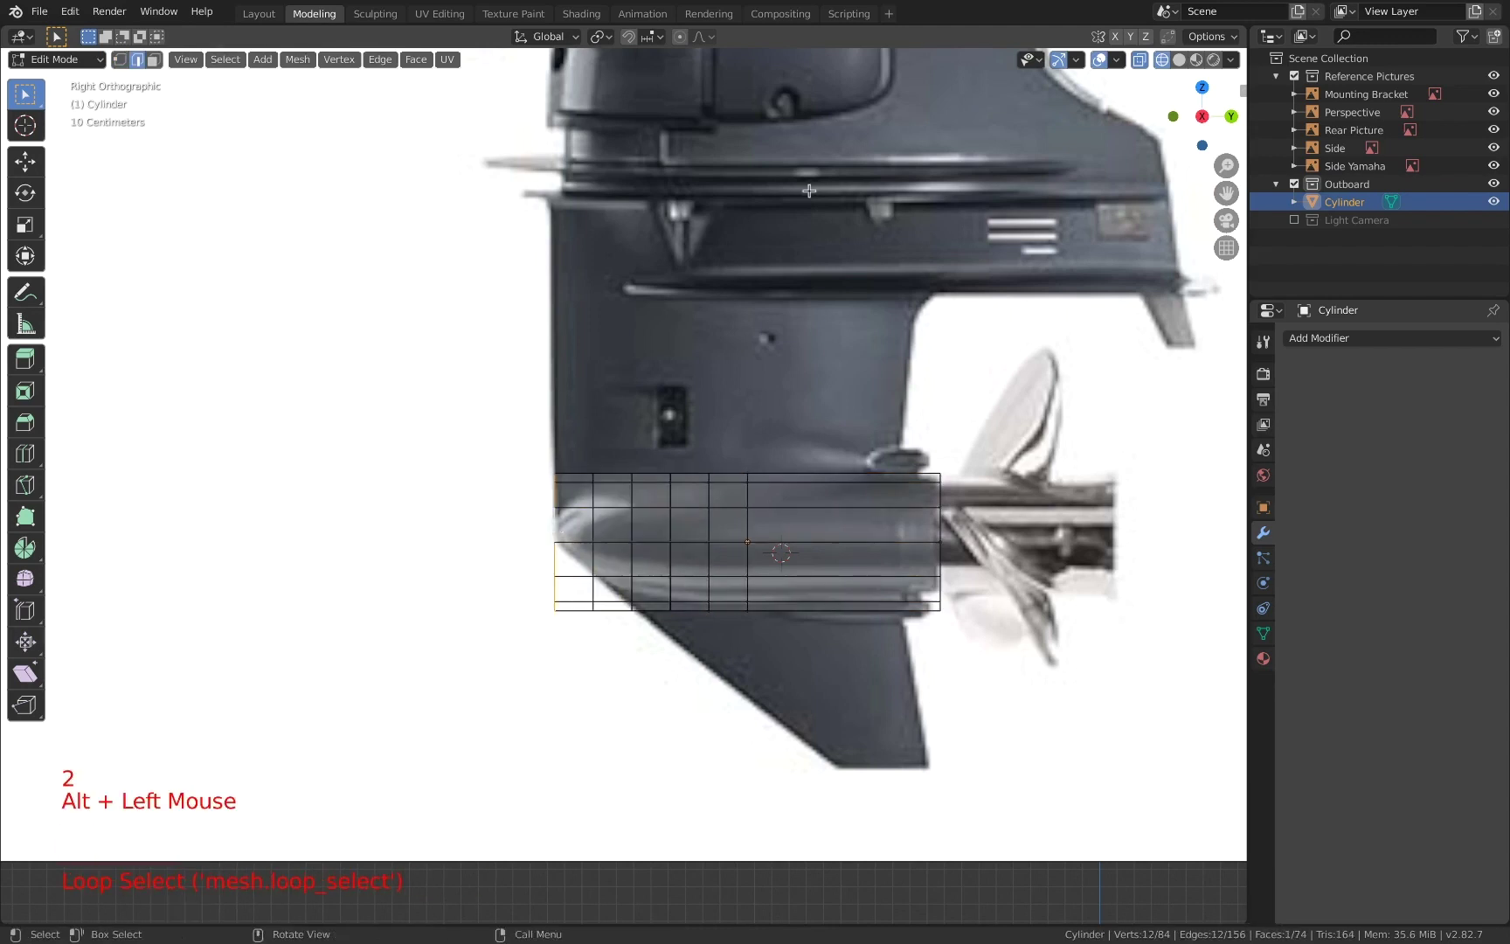
{"action": "key", "text": "o"}
{"action": "key", "text": "s"}
{"action": "right_click", "coordinate": [622, 365]}
{"action": "left_click", "coordinate": [704, 37]}
{"action": "left_click", "coordinate": [676, 188]}
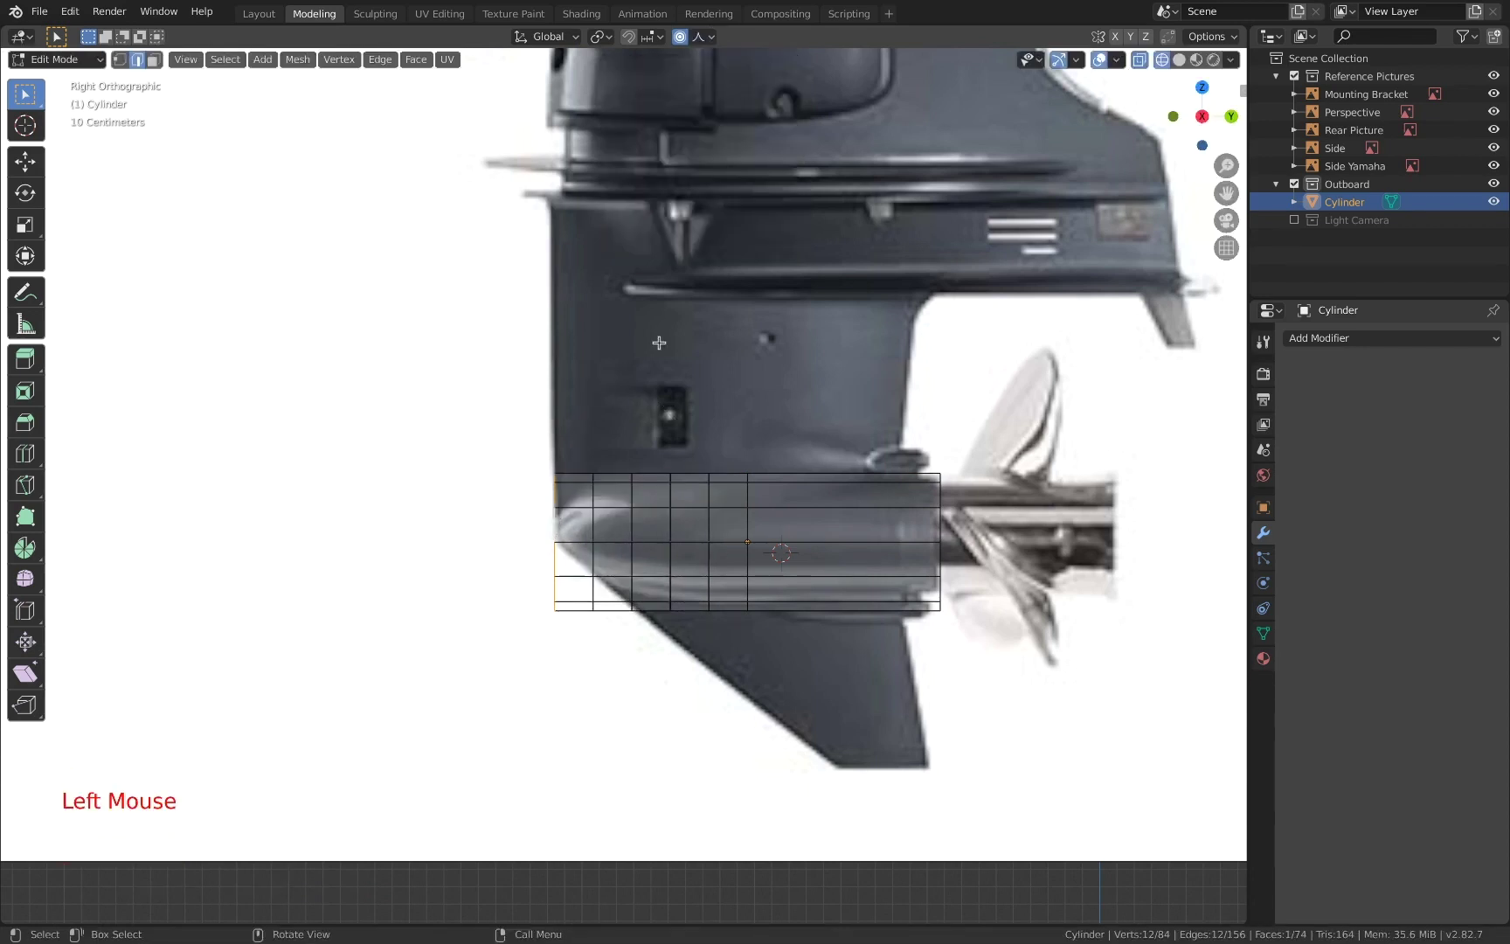
{"action": "key", "text": "s"}
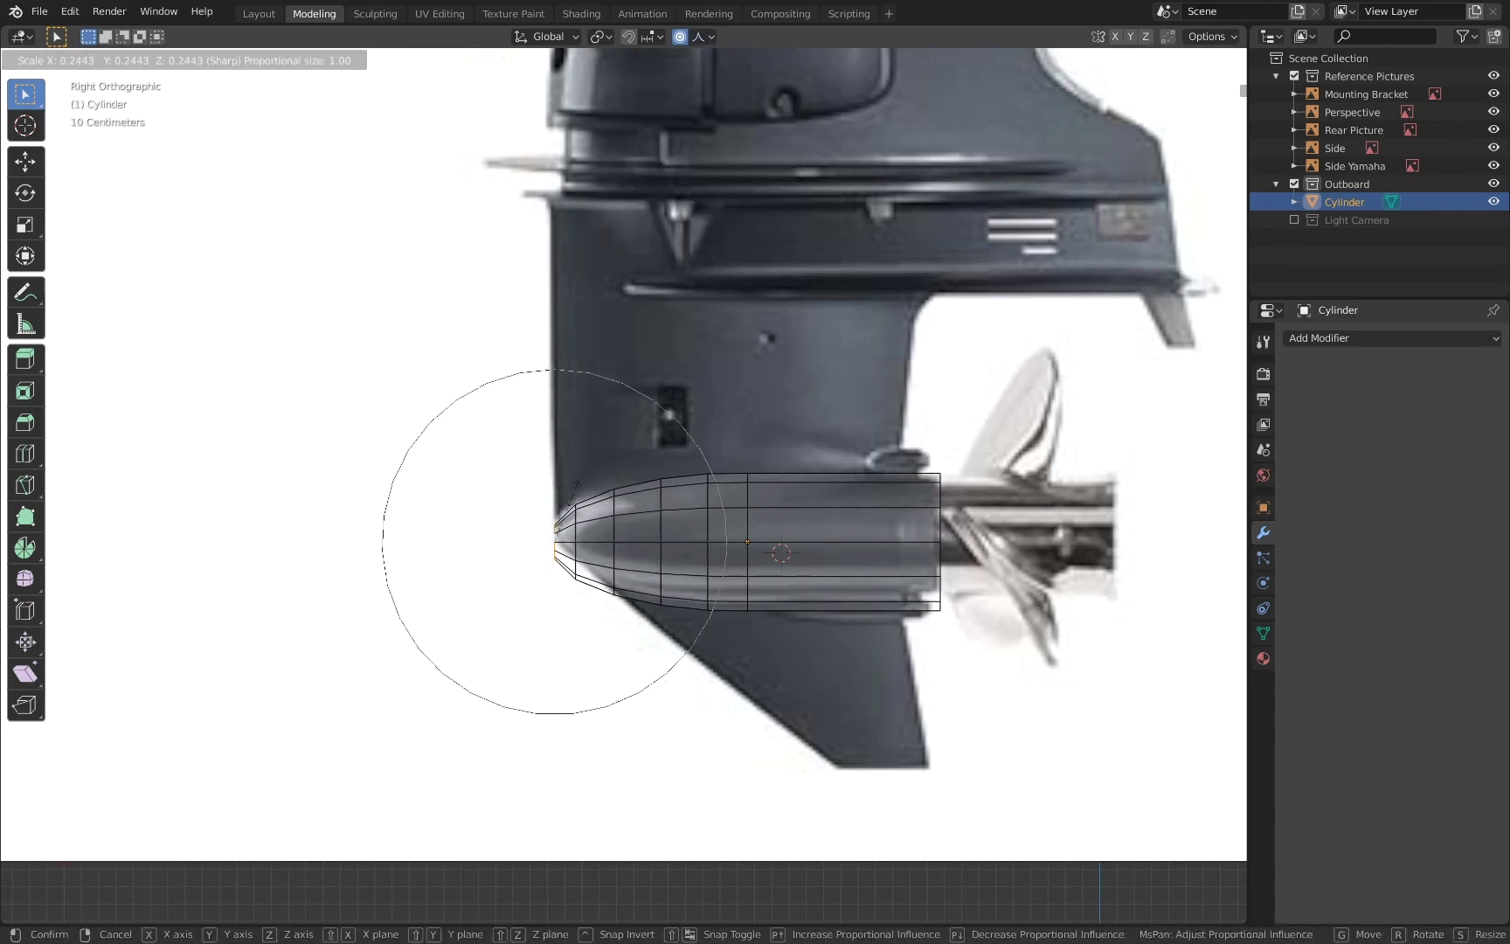
{"action": "left_click", "coordinate": [572, 497]}
- Extrude the front end ring about 0.05 m forward along Y
{"action": "scroll", "coordinate": [584, 466], "scroll_direction": "up", "scroll_amount": 1}
{"action": "middle_click_drag", "start_coordinate": [599, 458], "coordinate": [655, 386], "text": "shift"}
{"action": "key", "text": "e"}
{"action": "key", "text": "y"}
{"action": "left_click", "coordinate": [681, 367]}
- Shrink the extruded nose ring with a very small proportional size and move it about 0.017 m back along Y
{"action": "key", "text": "s"}
{"action": "scroll", "coordinate": [674, 311], "scroll_direction": "up", "scroll_amount": 20}
{"action": "key", "text": "s"}
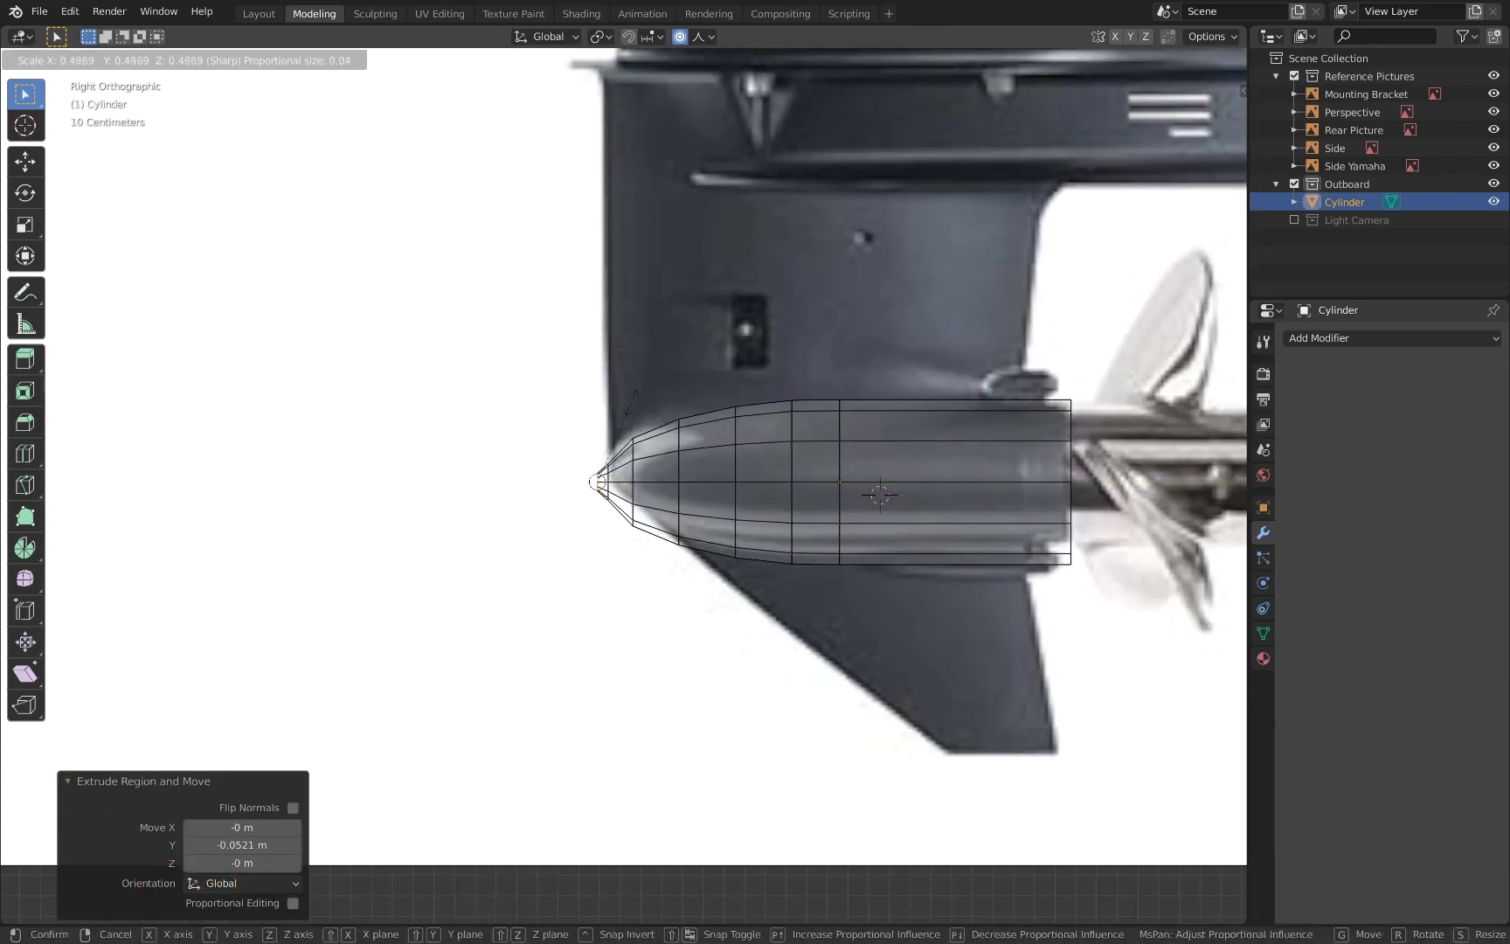
{"action": "left_click", "coordinate": [628, 421]}
{"action": "key", "text": "g"}
{"action": "key", "text": "y"}
{"action": "left_click", "coordinate": [709, 385]}
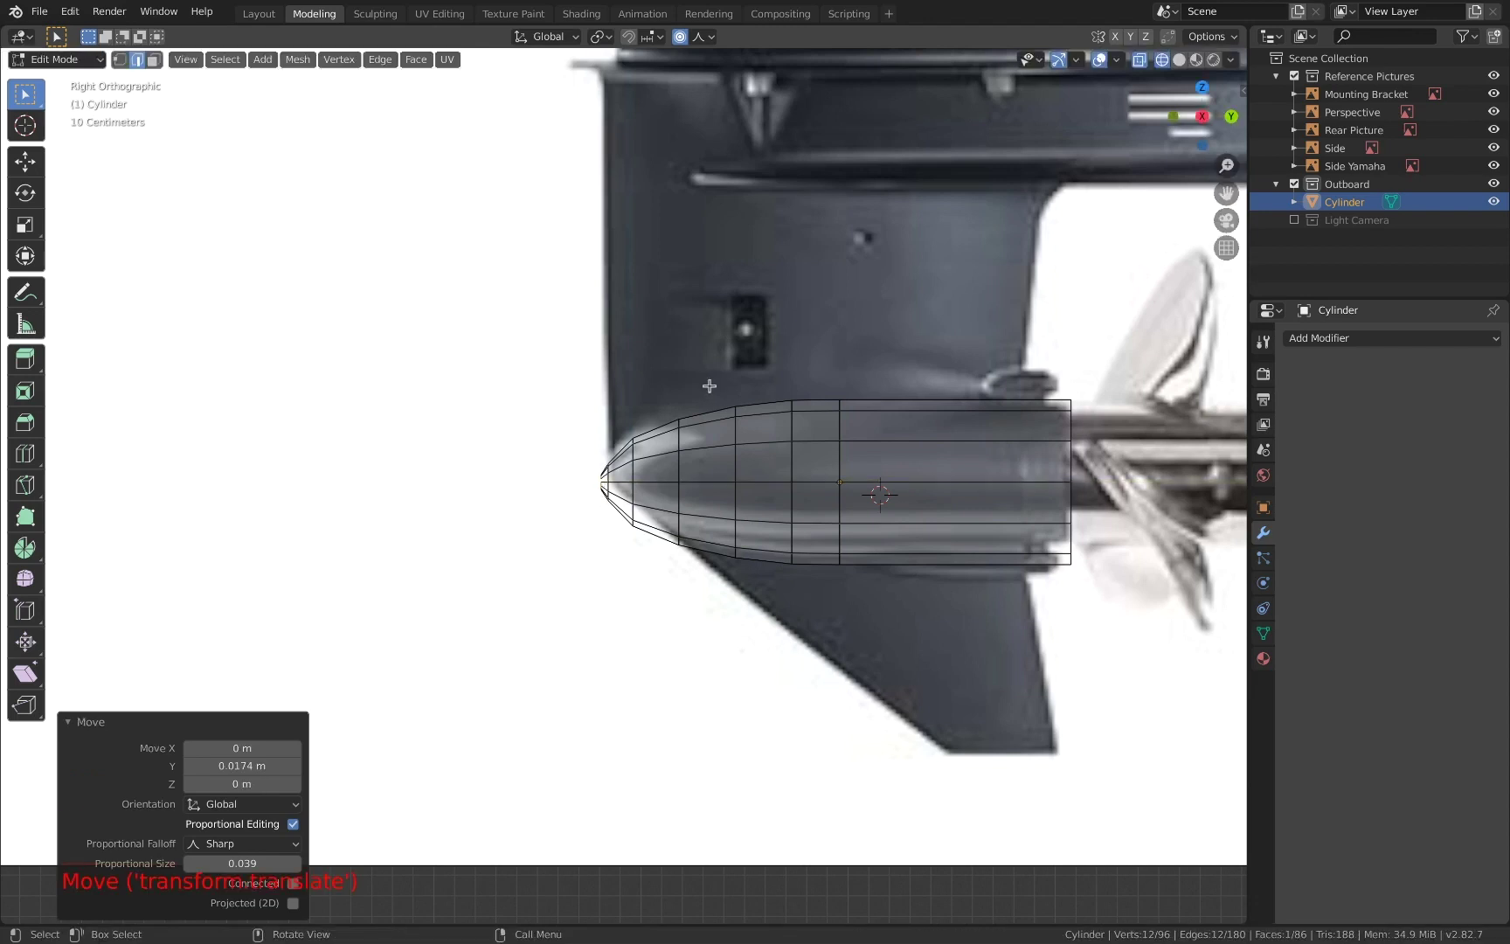
- Rip the lengthwise row of bottom edges on the cylinder in place, working in solid display
{"action": "scroll", "coordinate": [716, 384], "scroll_direction": "down", "scroll_amount": 8}
{"action": "middle_click_drag", "start_coordinate": [690, 376], "coordinate": [623, 350]}
{"action": "scroll", "coordinate": [624, 351], "scroll_direction": "down", "scroll_amount": 1}
{"action": "key", "text": "z"}
{"action": "left_click", "coordinate": [690, 356]}
{"action": "mouse_move", "coordinate": [689, 432]}
{"action": "middle_mouse_down", "text": "shift"}
{"action": "mouse_move", "coordinate": [719, 340]}
{"action": "mouse_move", "coordinate": [660, 379]}
{"action": "middle_mouse_up", "text": "shift"}
{"action": "scroll", "coordinate": [660, 379], "scroll_direction": "up", "scroll_amount": 4}
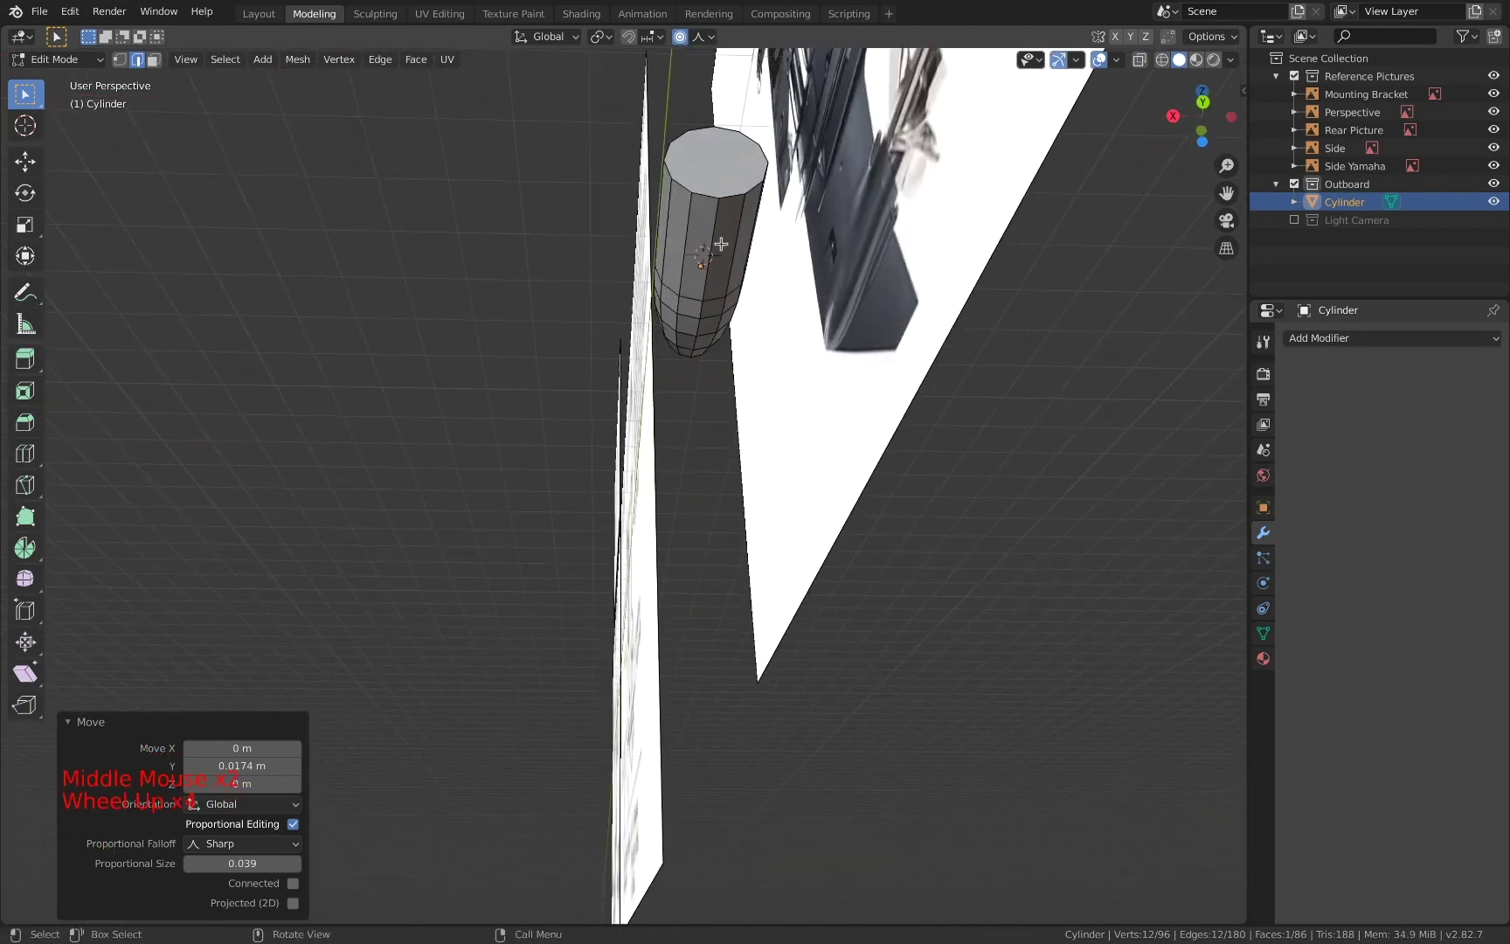
{"action": "left_click", "coordinate": [713, 243]}
{"action": "left_click", "coordinate": [1173, 114]}
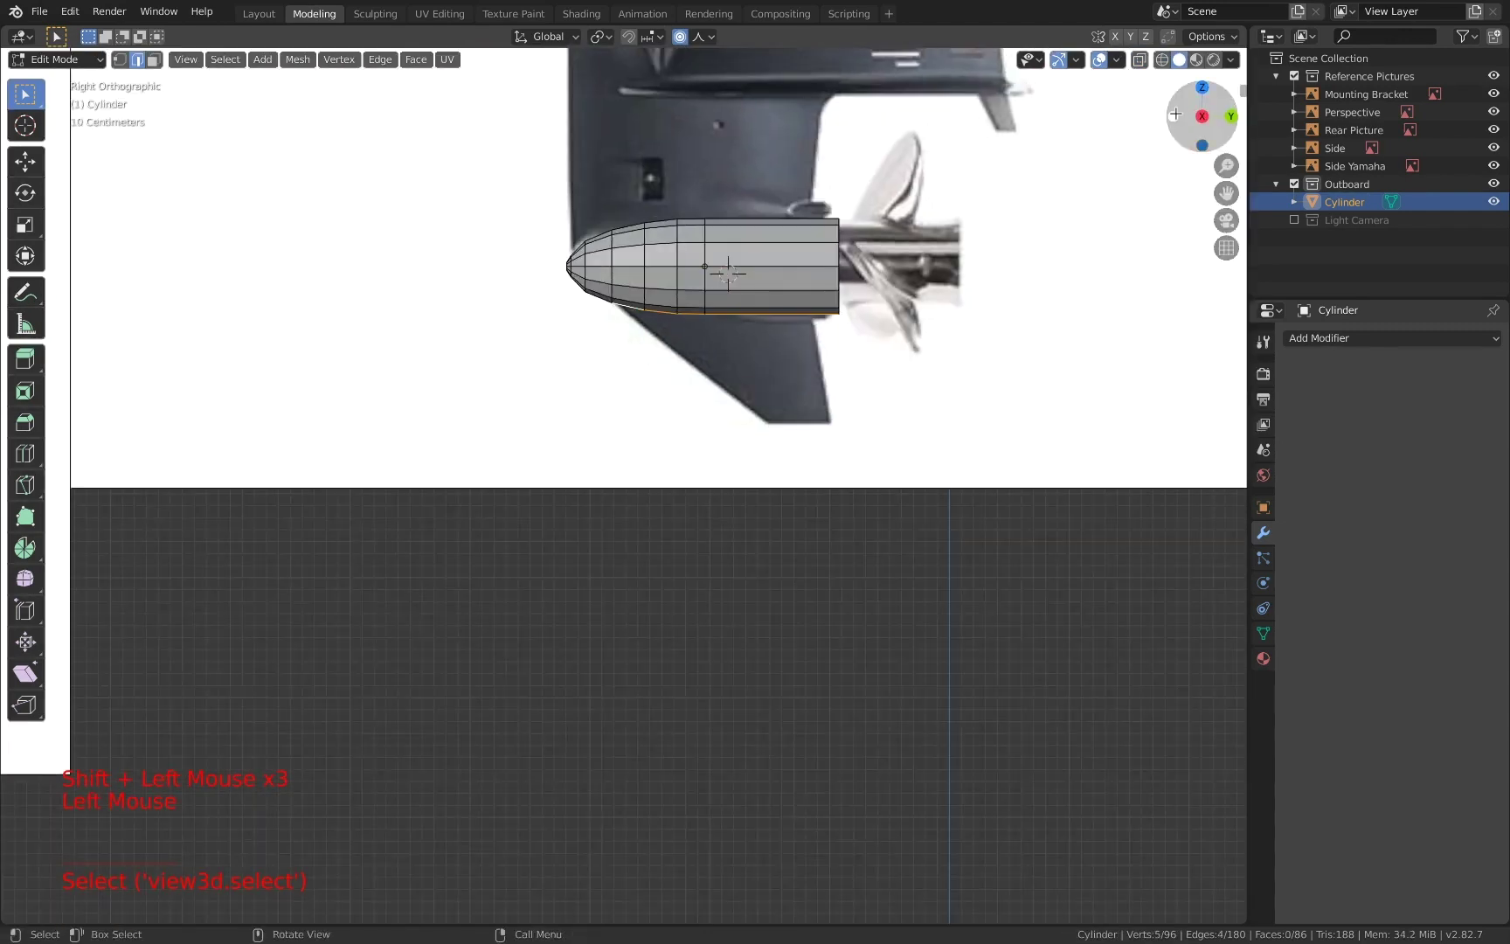
{"action": "middle_click_drag", "start_coordinate": [845, 226], "coordinate": [802, 277]}
{"action": "key", "text": "v"}
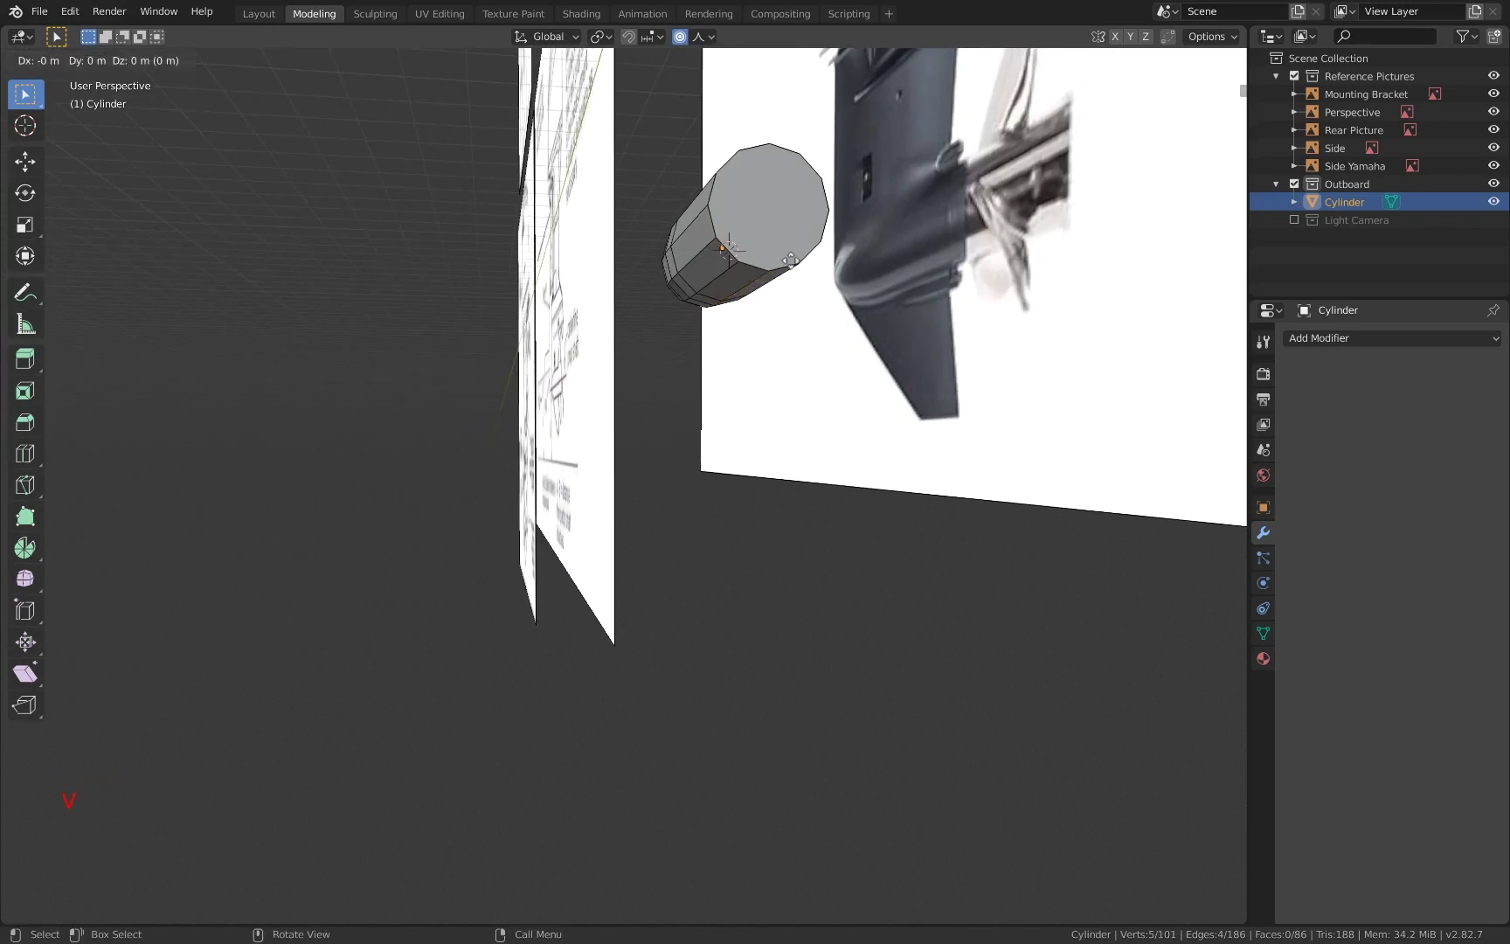
{"action": "right_click", "coordinate": [790, 260]}
- Delete the cylinder's rear end cap and switch to vertex selection
{"action": "left_click", "coordinate": [780, 227]}
{"action": "key", "text": "x"}
{"action": "left_click", "coordinate": [778, 265]}
{"action": "middle_click_drag", "start_coordinate": [779, 266], "coordinate": [745, 237]}
{"action": "key", "text": "1"}
{"action": "key", "text": "a"}
{"action": "key", "text": "a"}
{"action": "key", "text": "b"}
{"action": "right_click", "coordinate": [725, 163]}
- Delete the faces on the cylinder's negative X half, selecting them in the back orthographic view
{"action": "left_click", "coordinate": [1201, 121]}
{"action": "scroll", "coordinate": [782, 211], "scroll_direction": "up", "scroll_amount": 6}
{"action": "middle_click_drag", "start_coordinate": [803, 202], "coordinate": [706, 685], "text": "shift"}
{"action": "key", "text": "a"}
{"action": "key", "text": "a"}
{"action": "key", "text": "a"}
{"action": "key", "text": "b"}
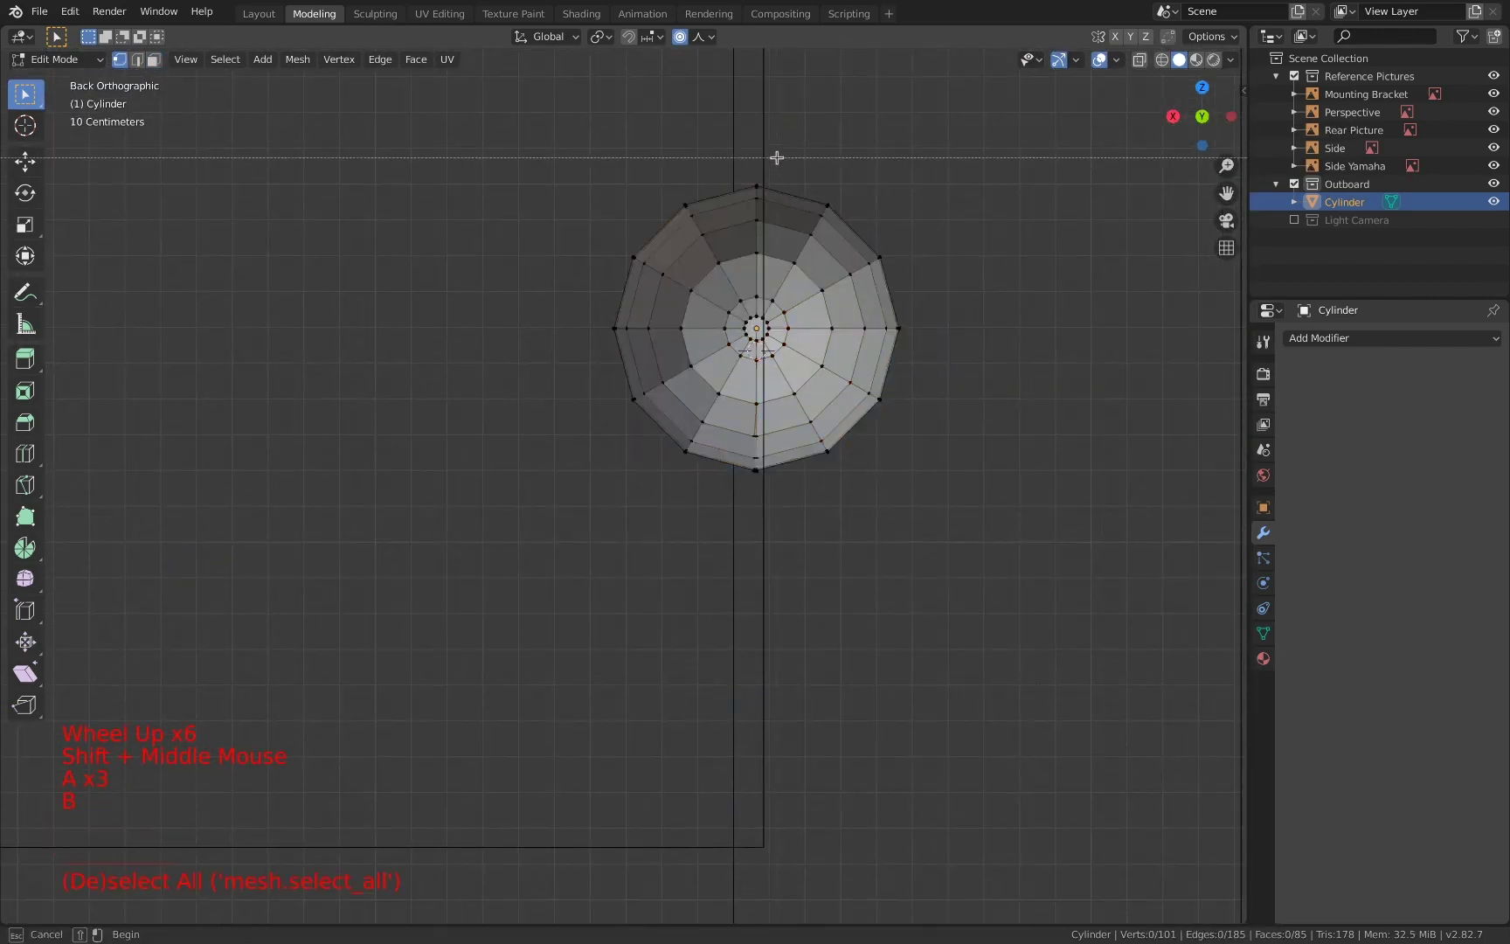
{"action": "left_click_drag", "start_coordinate": [777, 250], "coordinate": [928, 502]}
{"action": "key", "text": "c"}
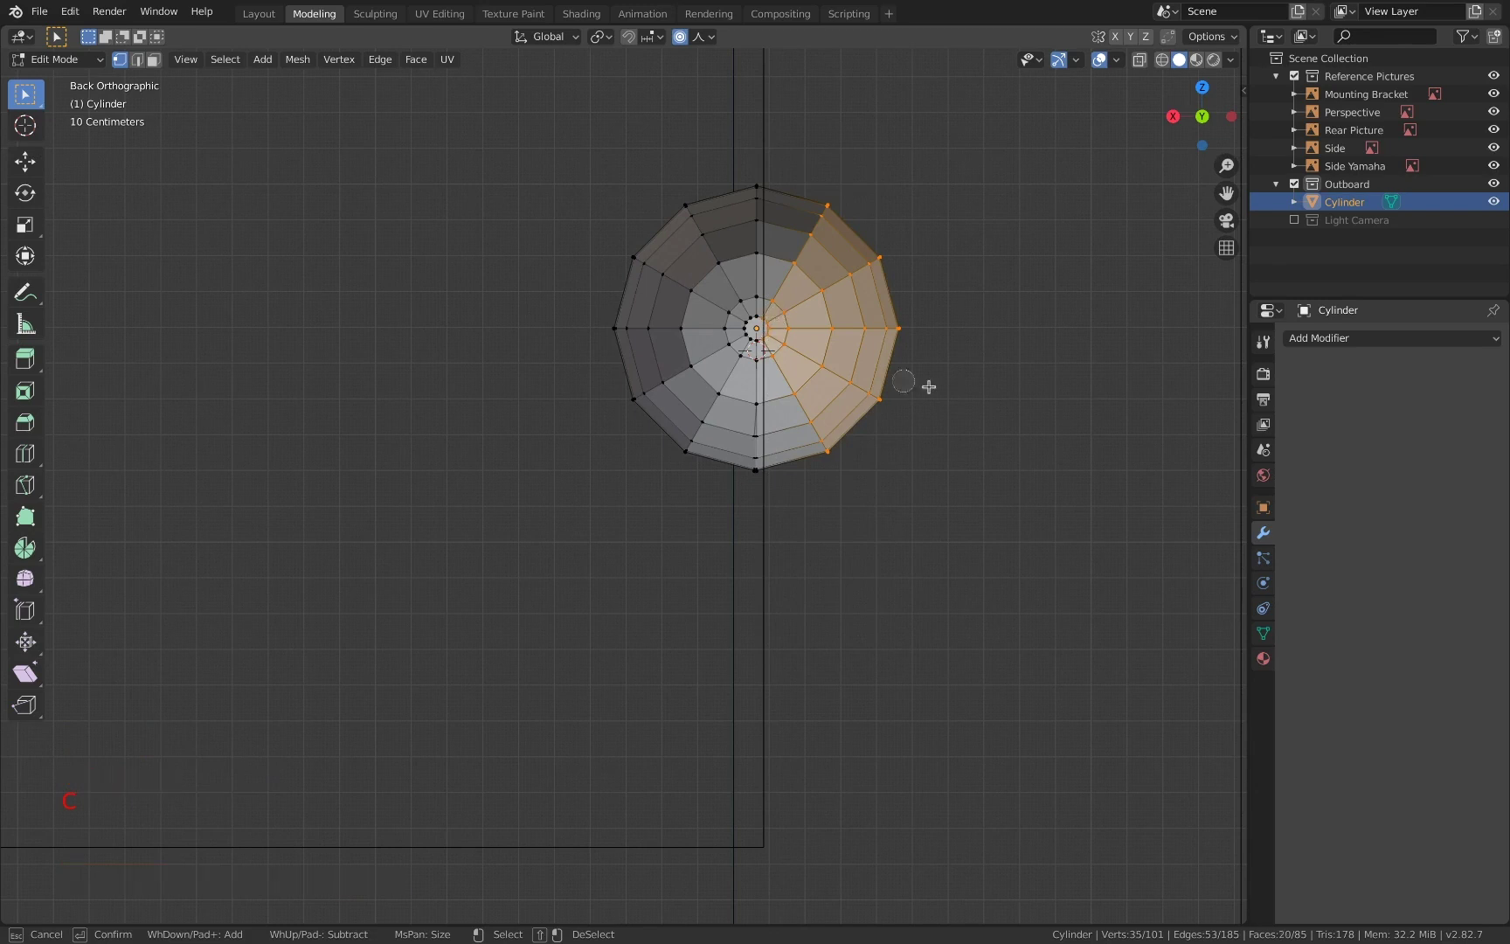
{"action": "right_click", "coordinate": [952, 388]}
{"action": "key", "text": "x"}
{"action": "left_click", "coordinate": [1018, 396]}
{"action": "key", "text": "super+z"}
{"action": "key", "text": "x"}
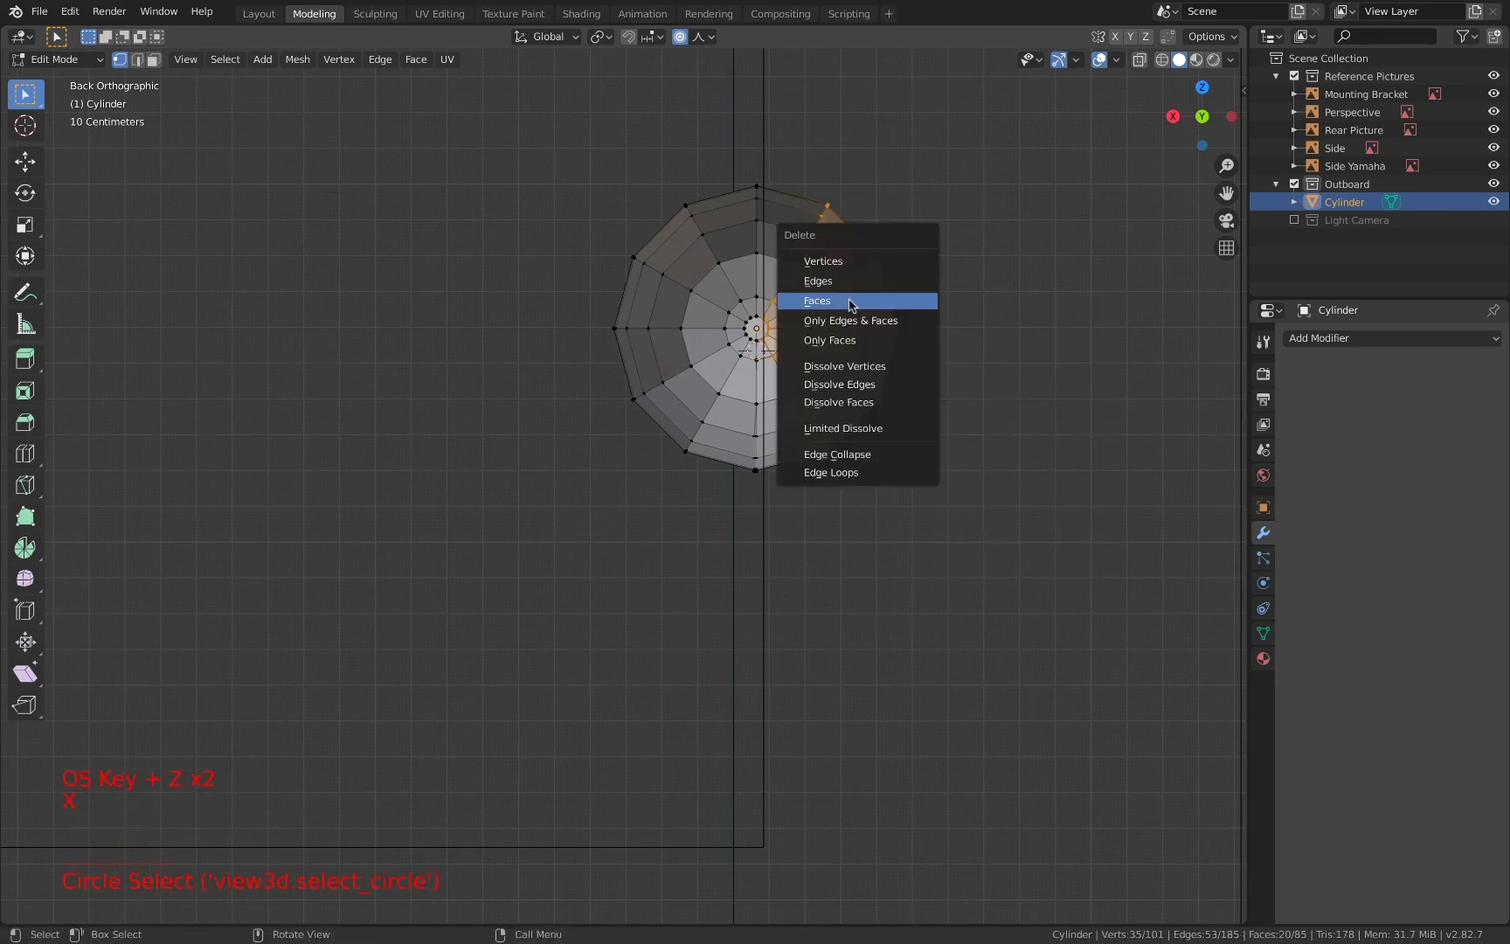
{"action": "left_click", "coordinate": [853, 296]}
- Delete the remaining outer vertices of the negative X half, leaving only the half up to the centre line
{"action": "left_click_drag", "start_coordinate": [904, 335], "coordinate": [826, 458]}
{"action": "right_click", "coordinate": [825, 459]}
{"action": "key", "text": "x"}
{"action": "left_click", "coordinate": [825, 460]}
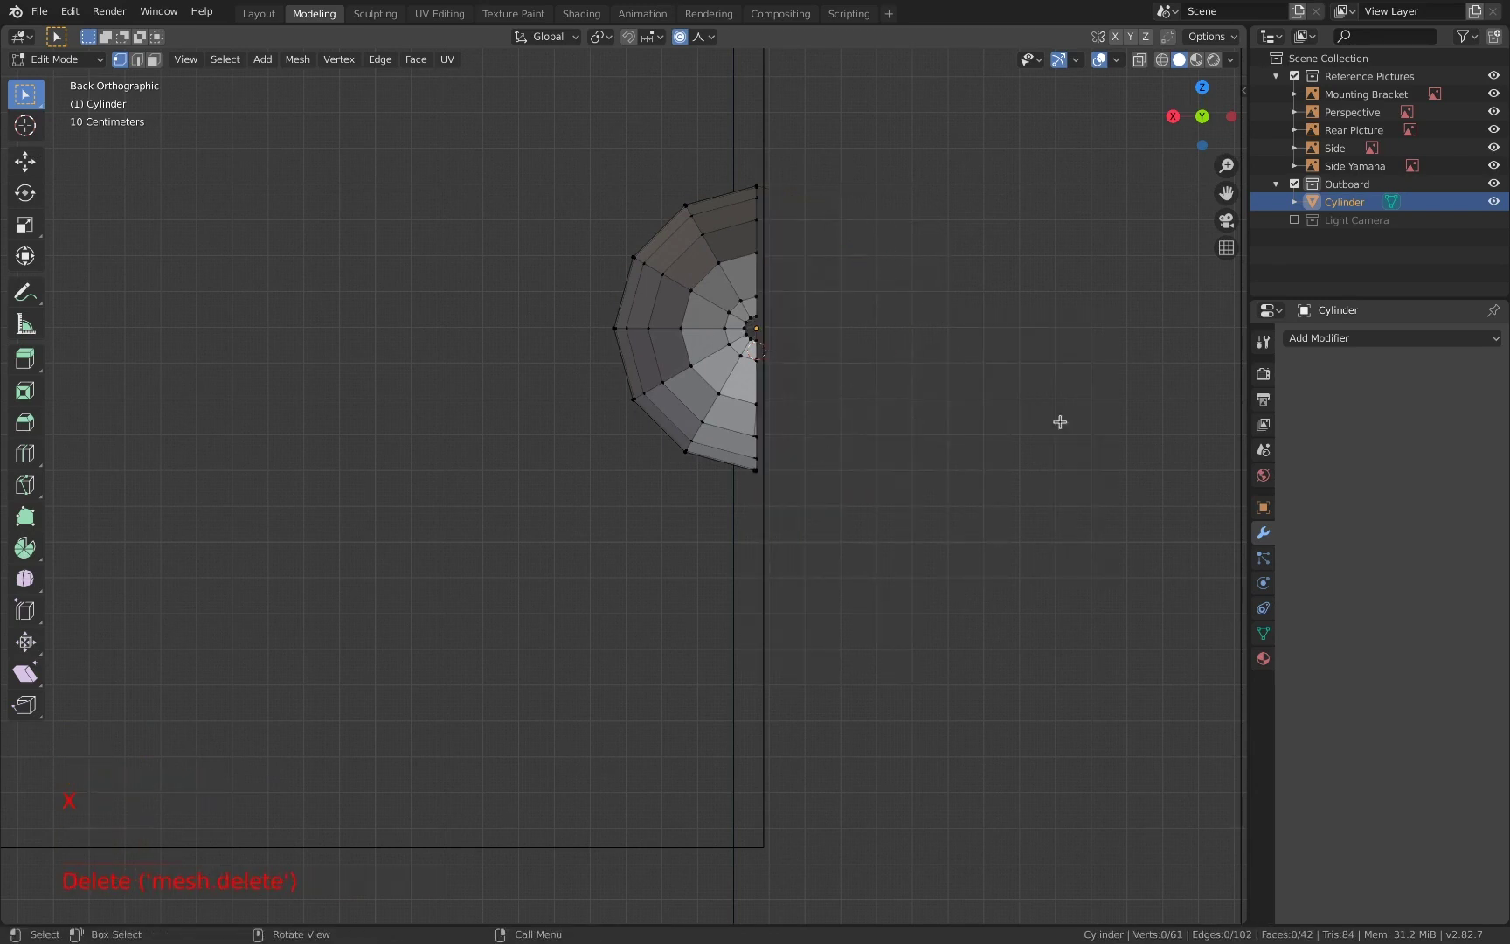
- Add a Mirror modifier on the X axis to the half cylinder
{"action": "left_click", "coordinate": [1318, 340]}
{"action": "left_click", "coordinate": [1147, 518]}
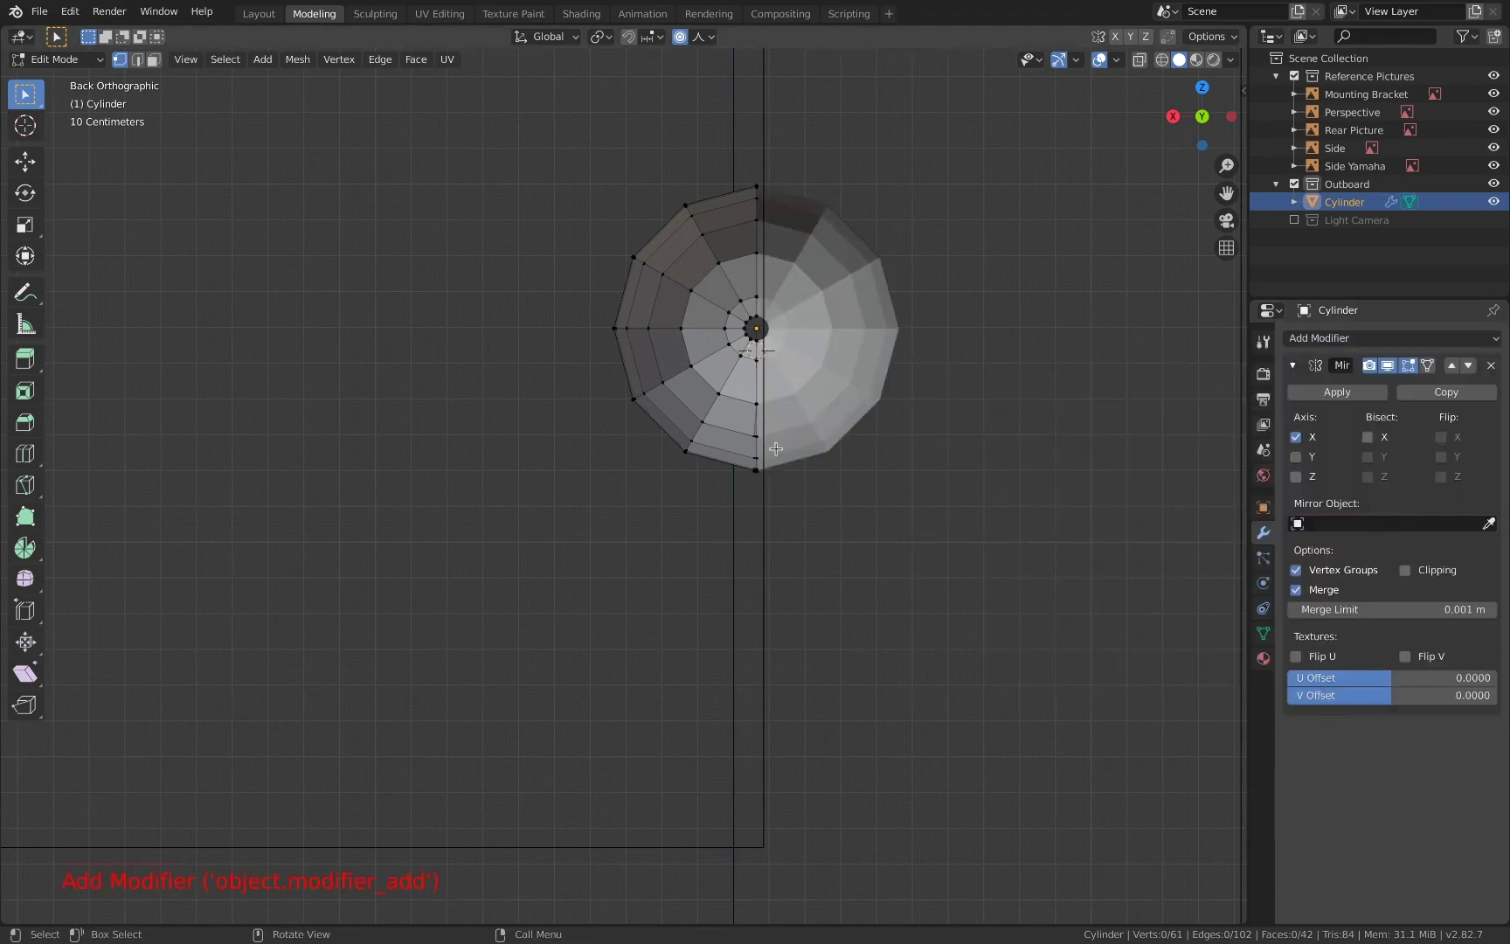
- Try to slide the bottom centre-line vertices away from the mirror plane
{"action": "scroll", "coordinate": [776, 448], "scroll_direction": "up", "scroll_amount": 2}
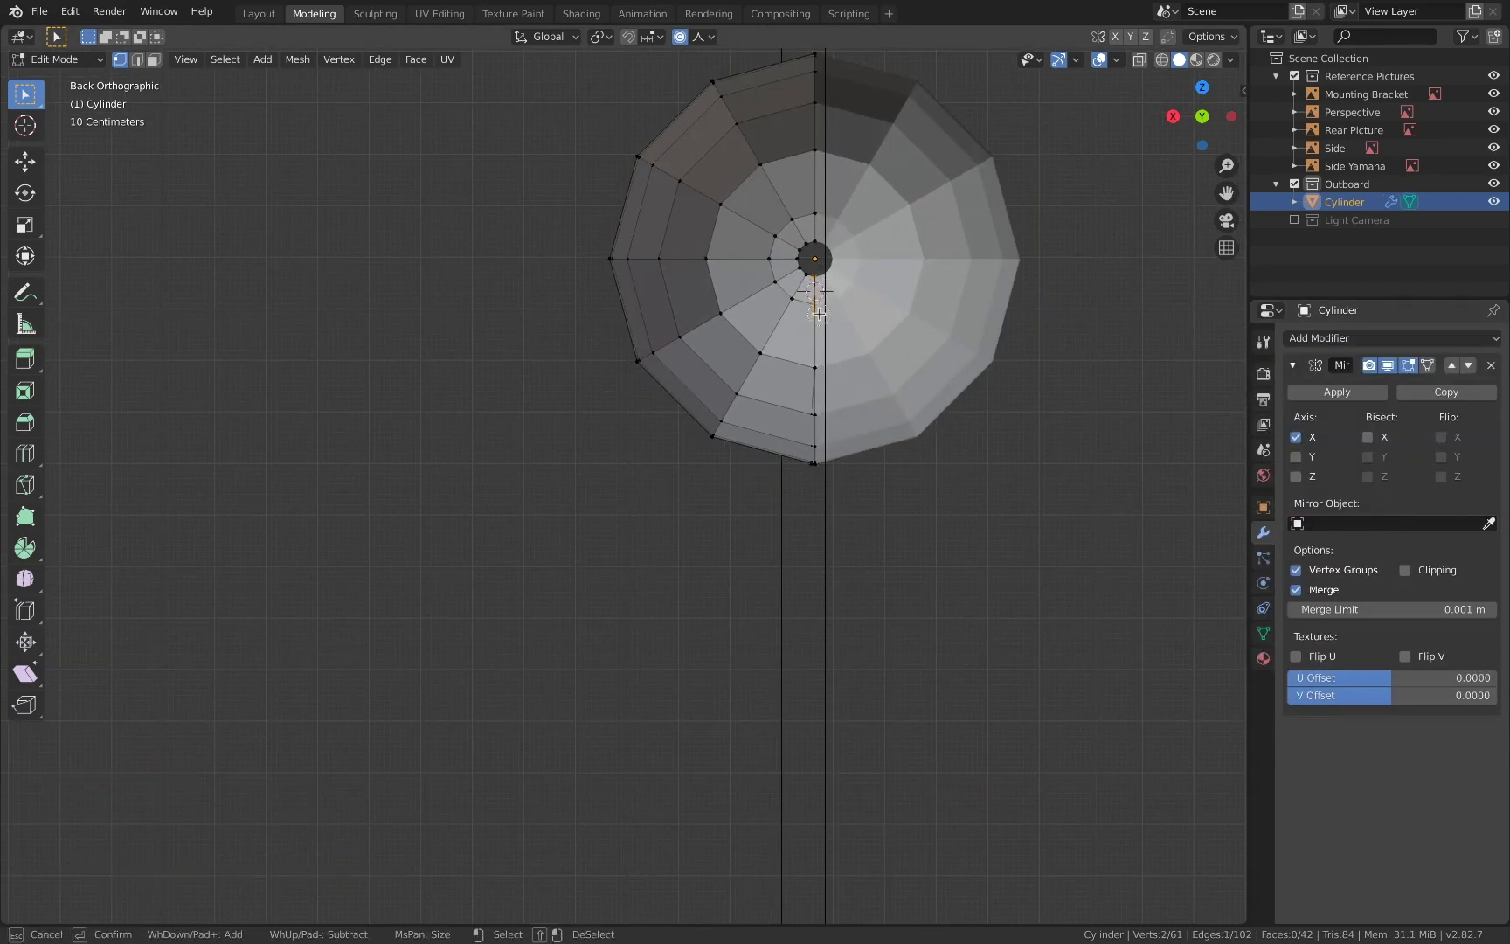
{"action": "left_click_drag", "start_coordinate": [812, 426], "coordinate": [816, 474]}
{"action": "right_click", "coordinate": [816, 472]}
{"action": "scroll", "coordinate": [820, 449], "scroll_direction": "up", "scroll_amount": 1}
{"action": "key", "text": "g"}
{"action": "key", "text": "g"}
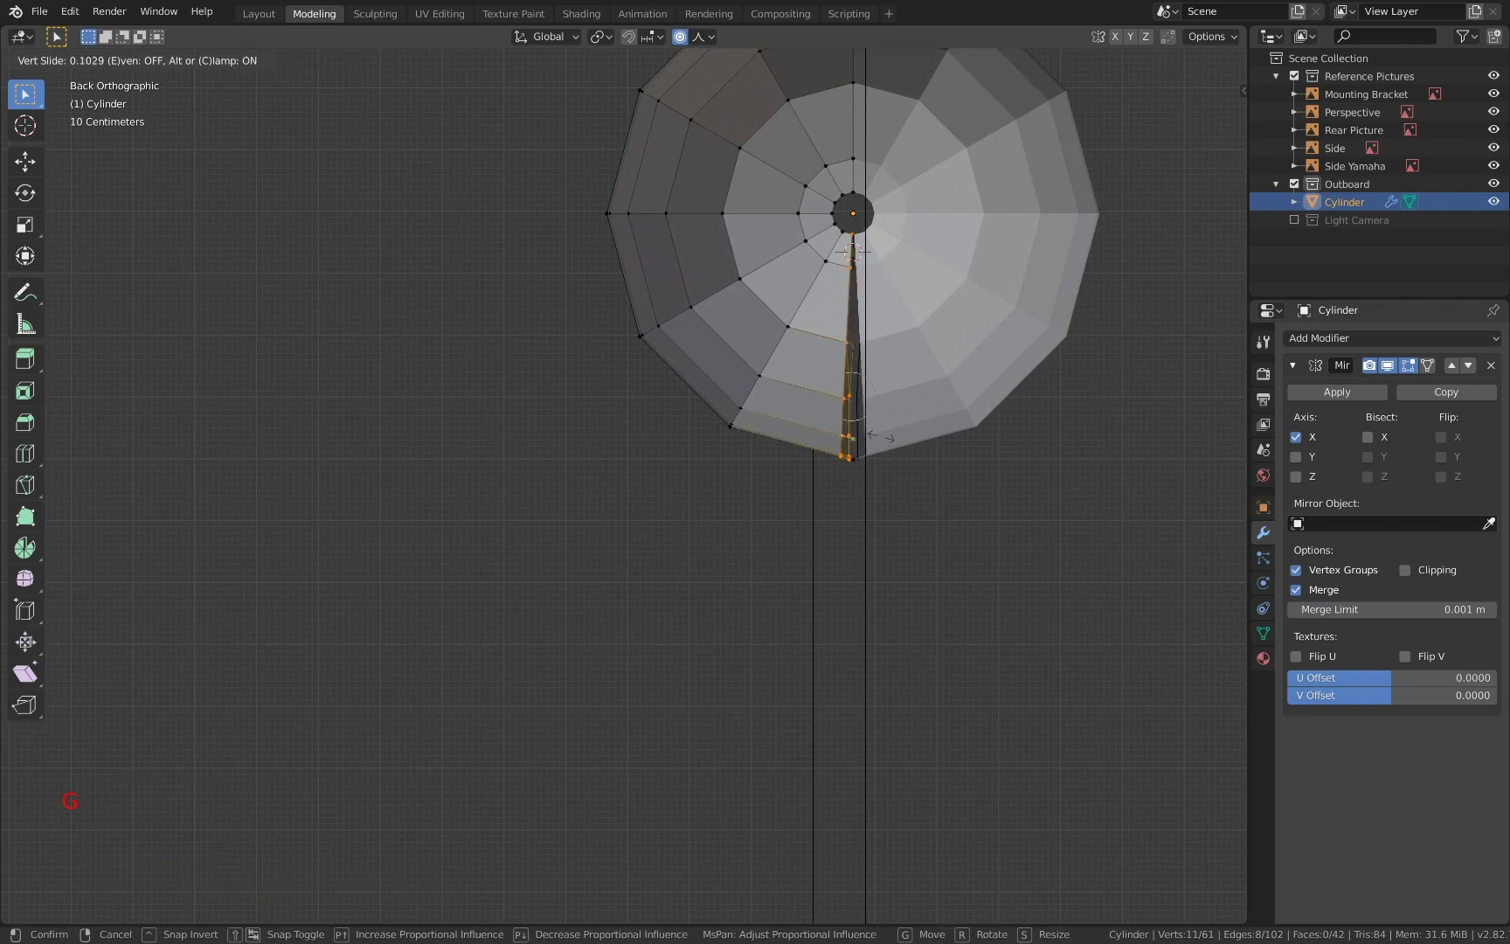
{"action": "left_click", "coordinate": [868, 433]}
{"action": "key", "text": "super+z"}
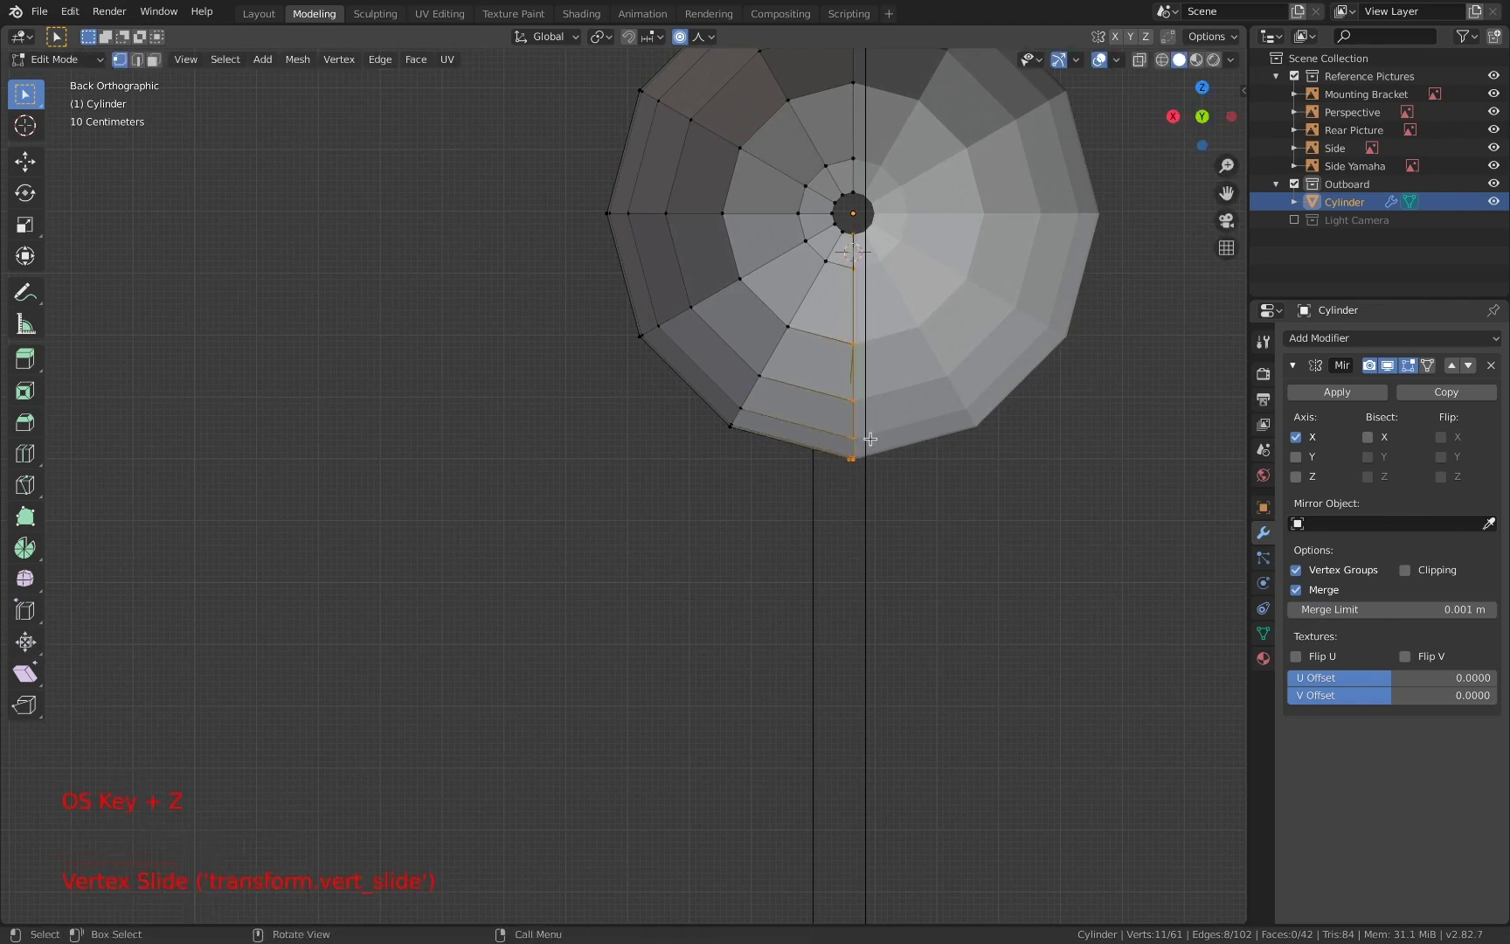
- Select the bottom centre-line vertices in wireframe display and slide them slightly away from the mirror plane
{"action": "key", "text": "z"}
{"action": "key", "text": "c"}
{"action": "key", "text": "g"}
{"action": "key", "text": "g"}
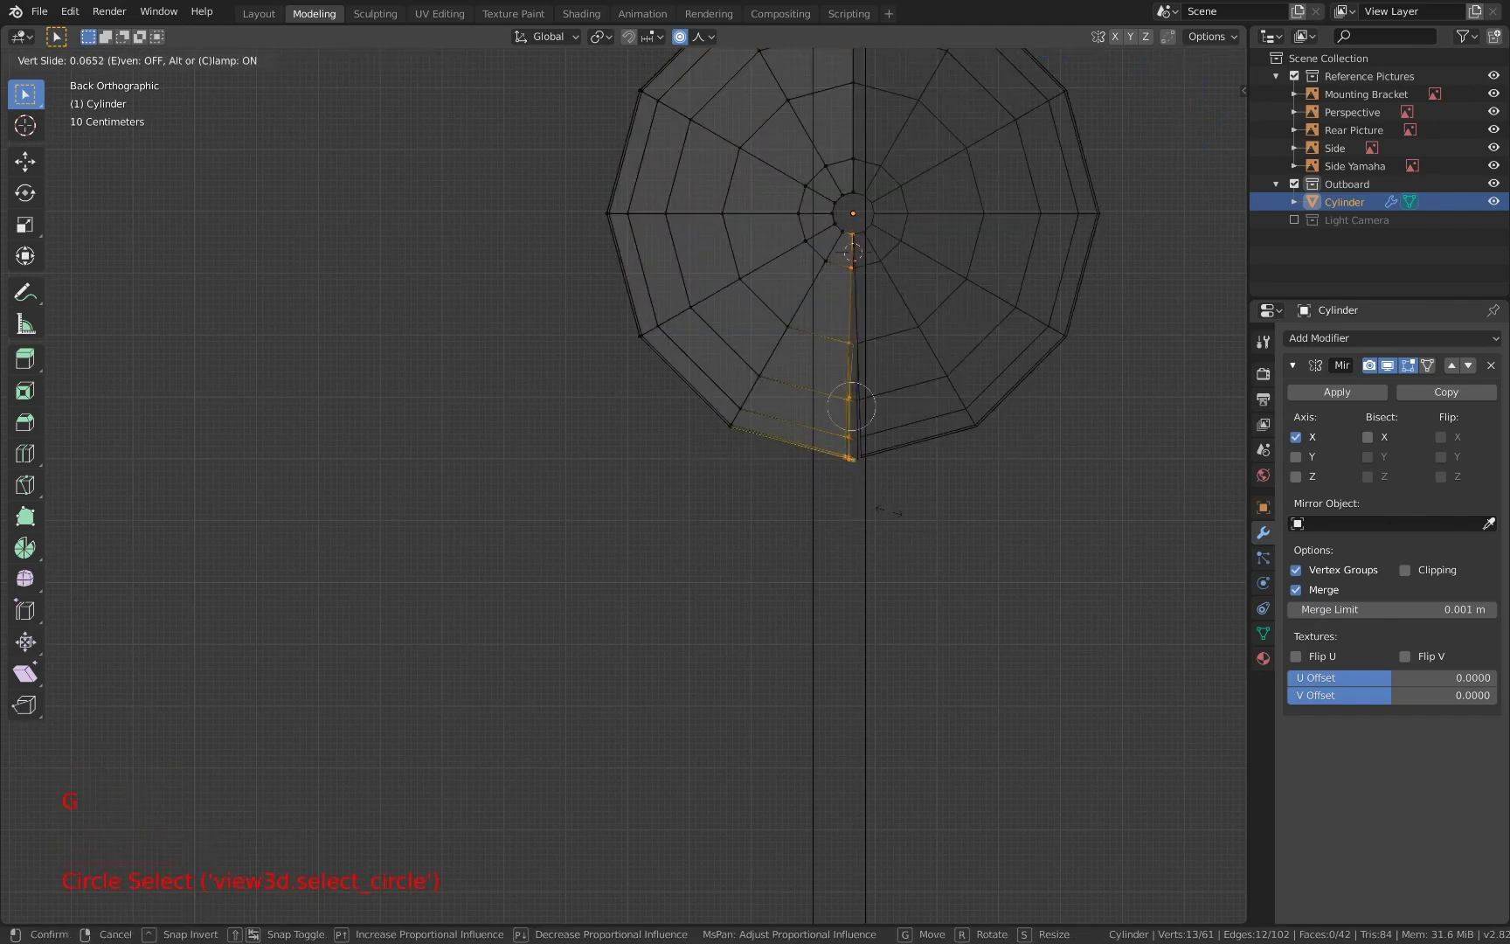
{"action": "left_click", "coordinate": [872, 504]}
- Delete the loose leftover vertices along the cylinder's ripped bottom seam, working in solid display
{"action": "key", "text": "a"}
{"action": "key", "text": "a"}
{"action": "key", "text": "a"}
{"action": "mouse_move", "coordinate": [870, 504]}
{"action": "middle_mouse_down"}
{"action": "mouse_move", "coordinate": [972, 444]}
{"action": "mouse_move", "coordinate": [980, 390]}
{"action": "middle_mouse_up"}
{"action": "key", "text": "z"}
{"action": "left_click", "coordinate": [1081, 393]}
{"action": "mouse_move", "coordinate": [1075, 397]}
{"action": "middle_mouse_down"}
{"action": "mouse_move", "coordinate": [1053, 446]}
{"action": "mouse_move", "coordinate": [1079, 363]}
{"action": "middle_mouse_up"}
{"action": "key", "text": "a"}
{"action": "key", "text": "a"}
{"action": "key", "text": "a"}
{"action": "key", "text": "c"}
{"action": "left_click_drag", "start_coordinate": [882, 486], "coordinate": [1007, 485]}
{"action": "middle_click_drag", "start_coordinate": [1008, 485], "coordinate": [627, 474], "text": "shift"}
{"action": "key", "text": "c"}
{"action": "left_click", "coordinate": [1038, 478]}
{"action": "key", "text": "x"}
{"action": "left_click", "coordinate": [917, 480]}
{"action": "middle_click_drag", "start_coordinate": [917, 479], "coordinate": [1131, 491], "text": "shift"}
{"action": "middle_click_drag", "start_coordinate": [707, 506], "coordinate": [782, 540]}
{"action": "middle_click_drag", "start_coordinate": [782, 540], "coordinate": [428, 295], "text": "shift"}
{"action": "middle_click_drag", "start_coordinate": [428, 295], "coordinate": [491, 325]}
{"action": "scroll", "coordinate": [490, 325], "scroll_direction": "down", "scroll_amount": 1}
{"action": "scroll", "coordinate": [490, 325], "scroll_direction": "up", "scroll_amount": 2}
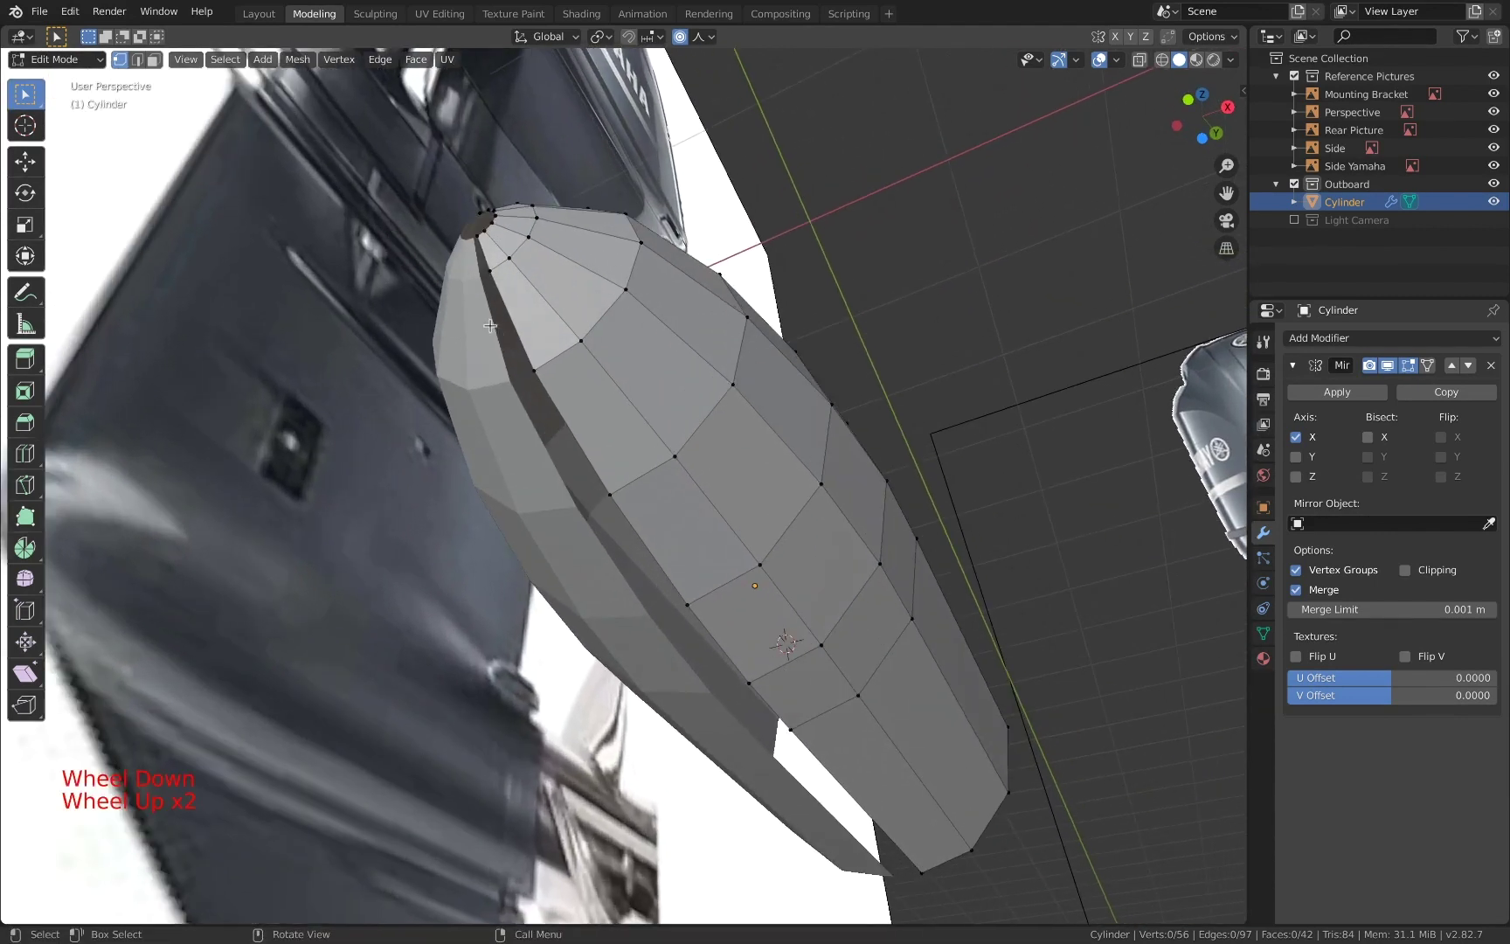
- Select the open edge loop along the half cylinder's bottom seam in edge select mode
{"action": "scroll", "coordinate": [490, 325], "scroll_direction": "up", "scroll_amount": 2}
{"action": "key", "text": "a"}
{"action": "key", "text": "a"}
{"action": "key", "text": "a"}
{"action": "key", "text": "c"}
{"action": "key", "text": "2"}
{"action": "left_click", "coordinate": [476, 270], "text": "alt"}
{"action": "scroll", "coordinate": [490, 288], "scroll_direction": "down", "scroll_amount": 3}
{"action": "middle_click_drag", "start_coordinate": [489, 288], "coordinate": [362, 372]}
{"action": "scroll", "coordinate": [362, 371], "scroll_direction": "down", "scroll_amount": 2}
- In the right side view, add one loop cut around the cylinder's rear section, aligned with the skeg's trailing edge
{"action": "left_click", "coordinate": [1206, 119]}
{"action": "scroll", "coordinate": [1037, 423], "scroll_direction": "down", "scroll_amount": 3}
{"action": "scroll", "coordinate": [1037, 423], "scroll_direction": "down", "scroll_amount": 1}
{"action": "middle_click_drag", "start_coordinate": [1037, 423], "coordinate": [1049, 476]}
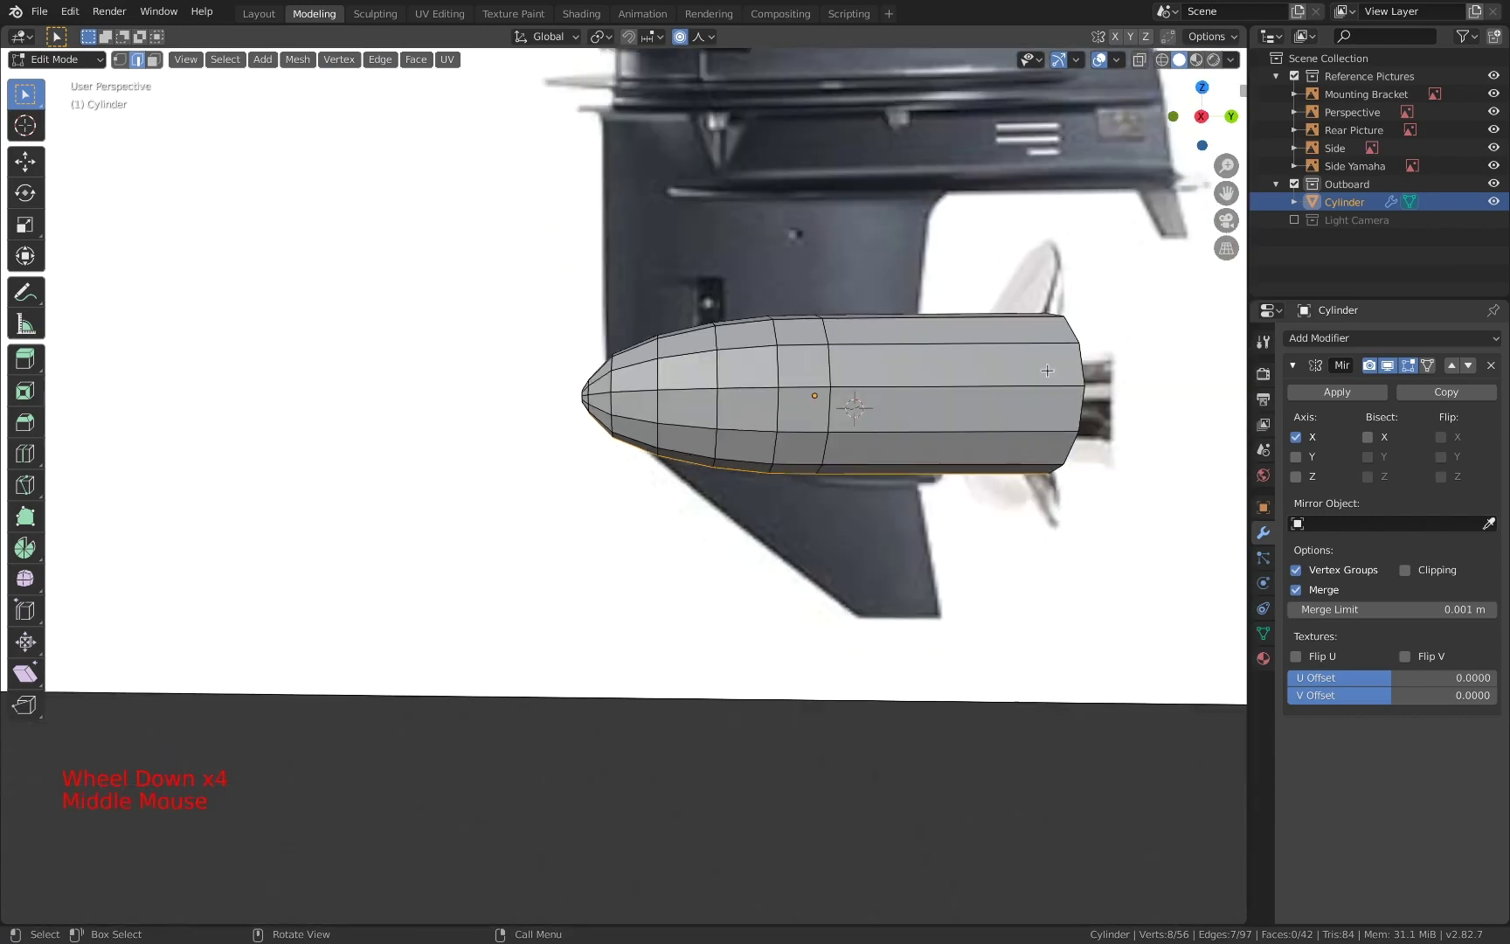
{"action": "left_click", "coordinate": [1200, 116]}
{"action": "key", "text": "ctrl+r"}
{"action": "left_click", "coordinate": [934, 401]}
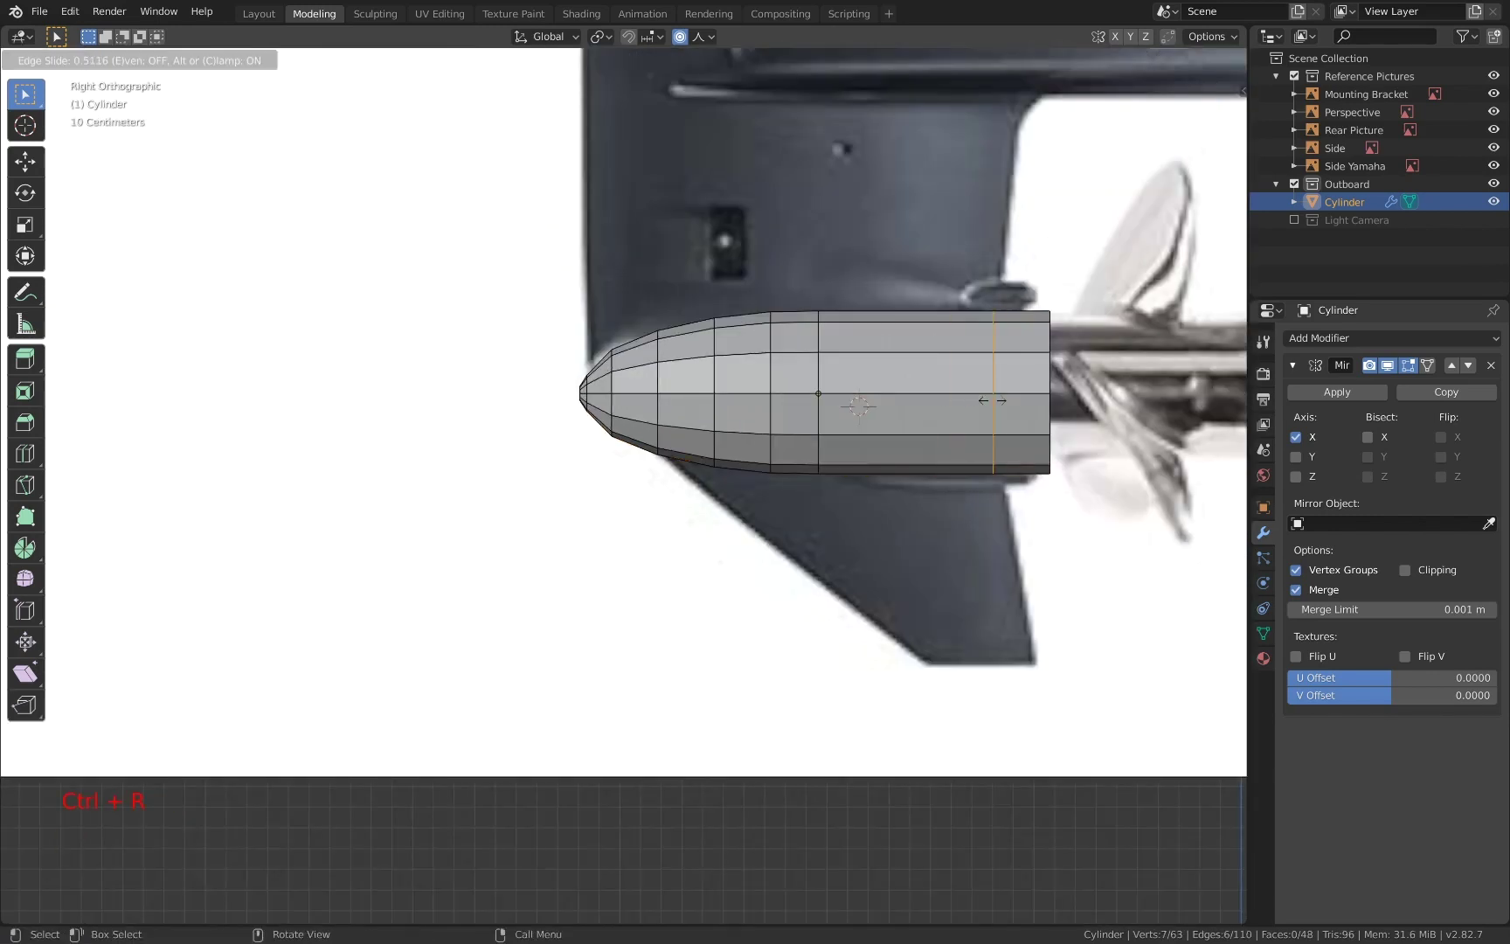
{"action": "left_click", "coordinate": [1004, 401]}
- Extrude the bottom seam edges ahead of the rear loop cut down about 0.89 m to the skeg's lower edge in the right view
{"action": "middle_click_drag", "start_coordinate": [955, 456], "coordinate": [946, 370]}
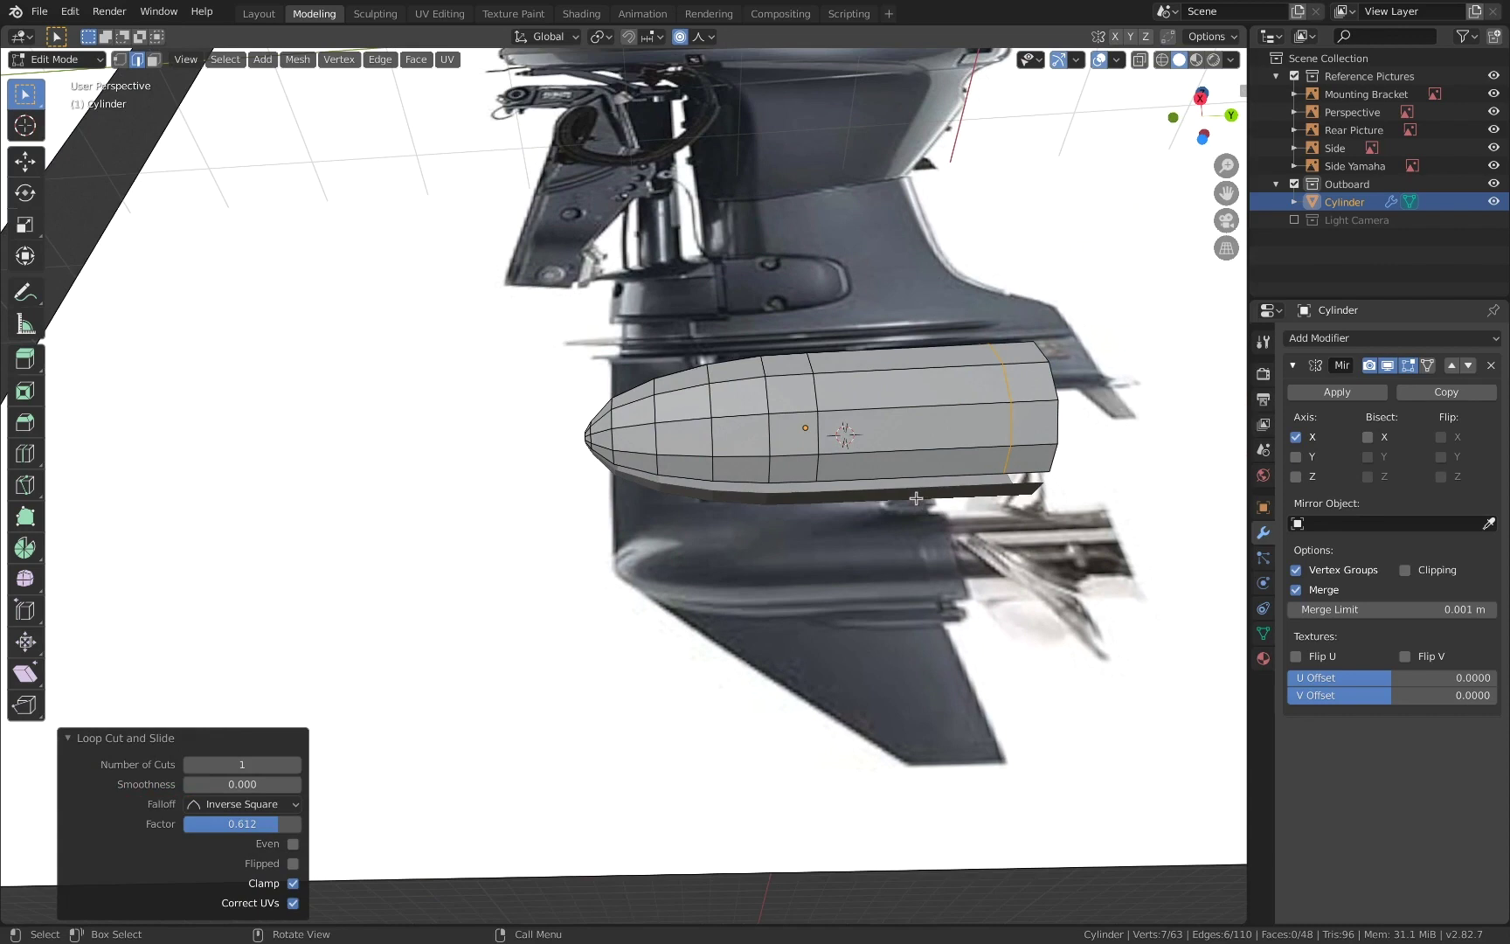
{"action": "left_click", "coordinate": [852, 477], "text": "alt"}
{"action": "key", "text": "c"}
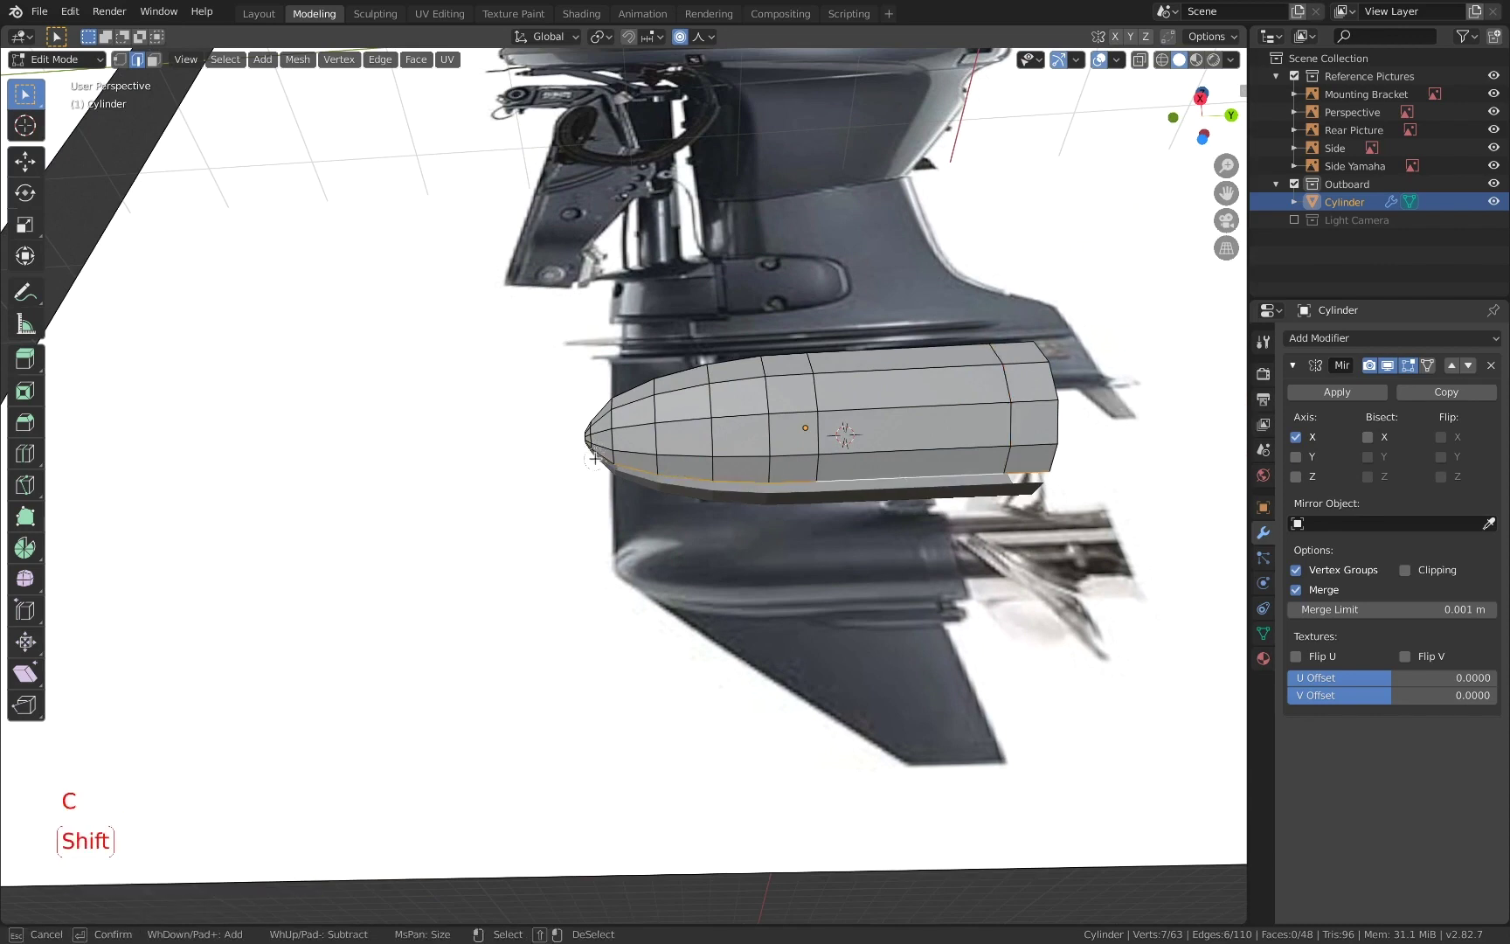
{"action": "key", "text": "Escape"}
{"action": "left_click", "coordinate": [1200, 98]}
{"action": "key", "text": "e"}
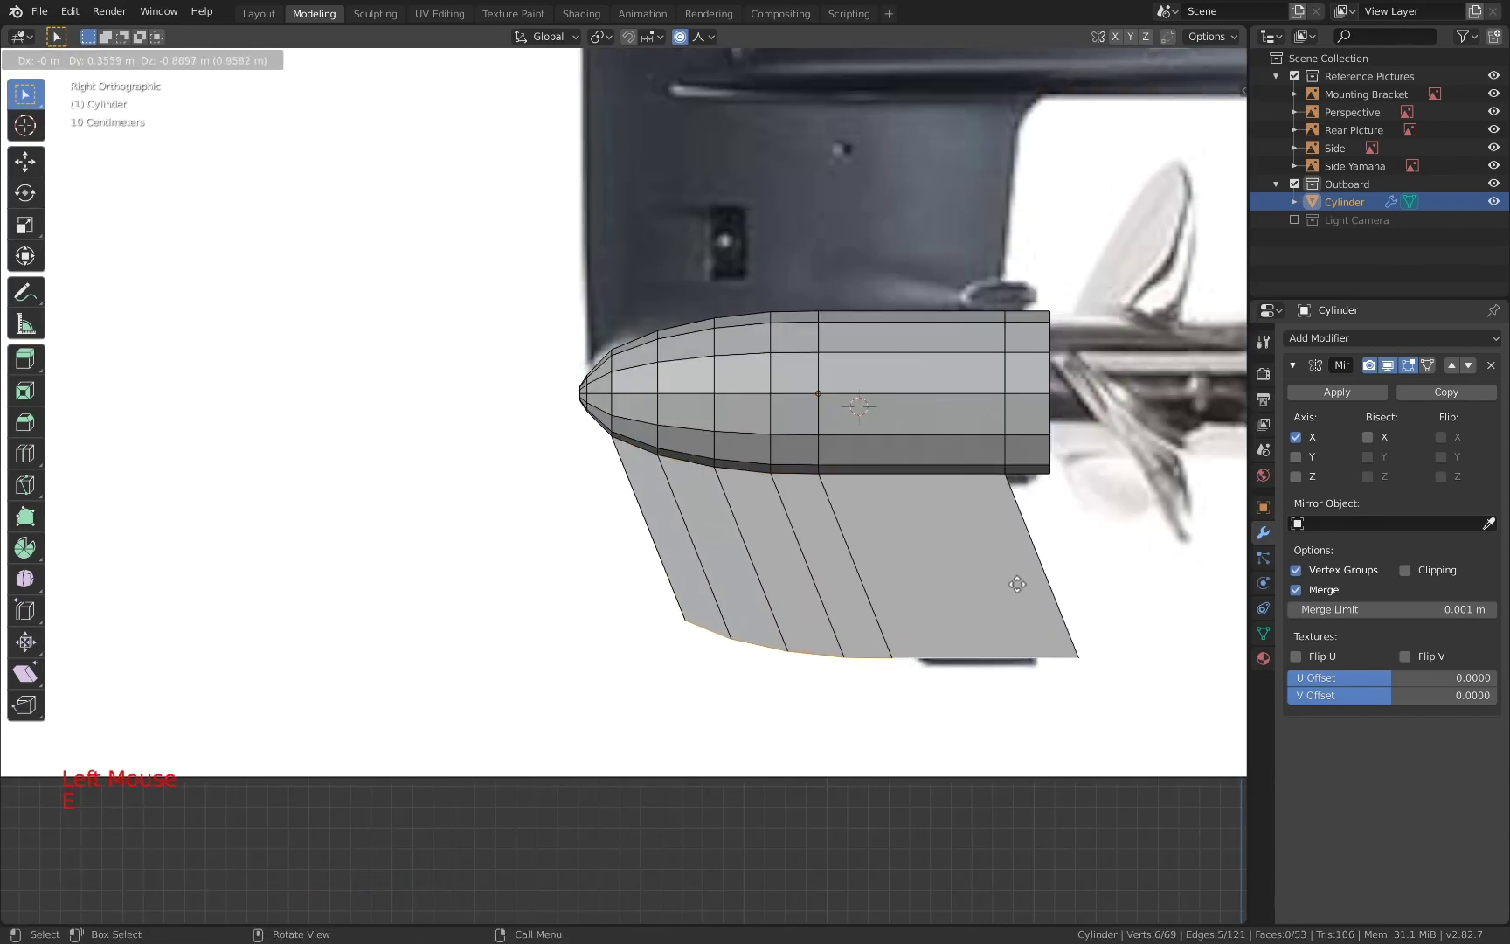
{"action": "left_click", "coordinate": [1019, 586]}
- Scale down the extruded lower edge and move it about 0.51 m along Y to fit the reference skeg's tip
{"action": "key", "text": "s"}
{"action": "left_click", "coordinate": [902, 560]}
{"action": "key", "text": "g"}
{"action": "left_click", "coordinate": [1009, 565]}
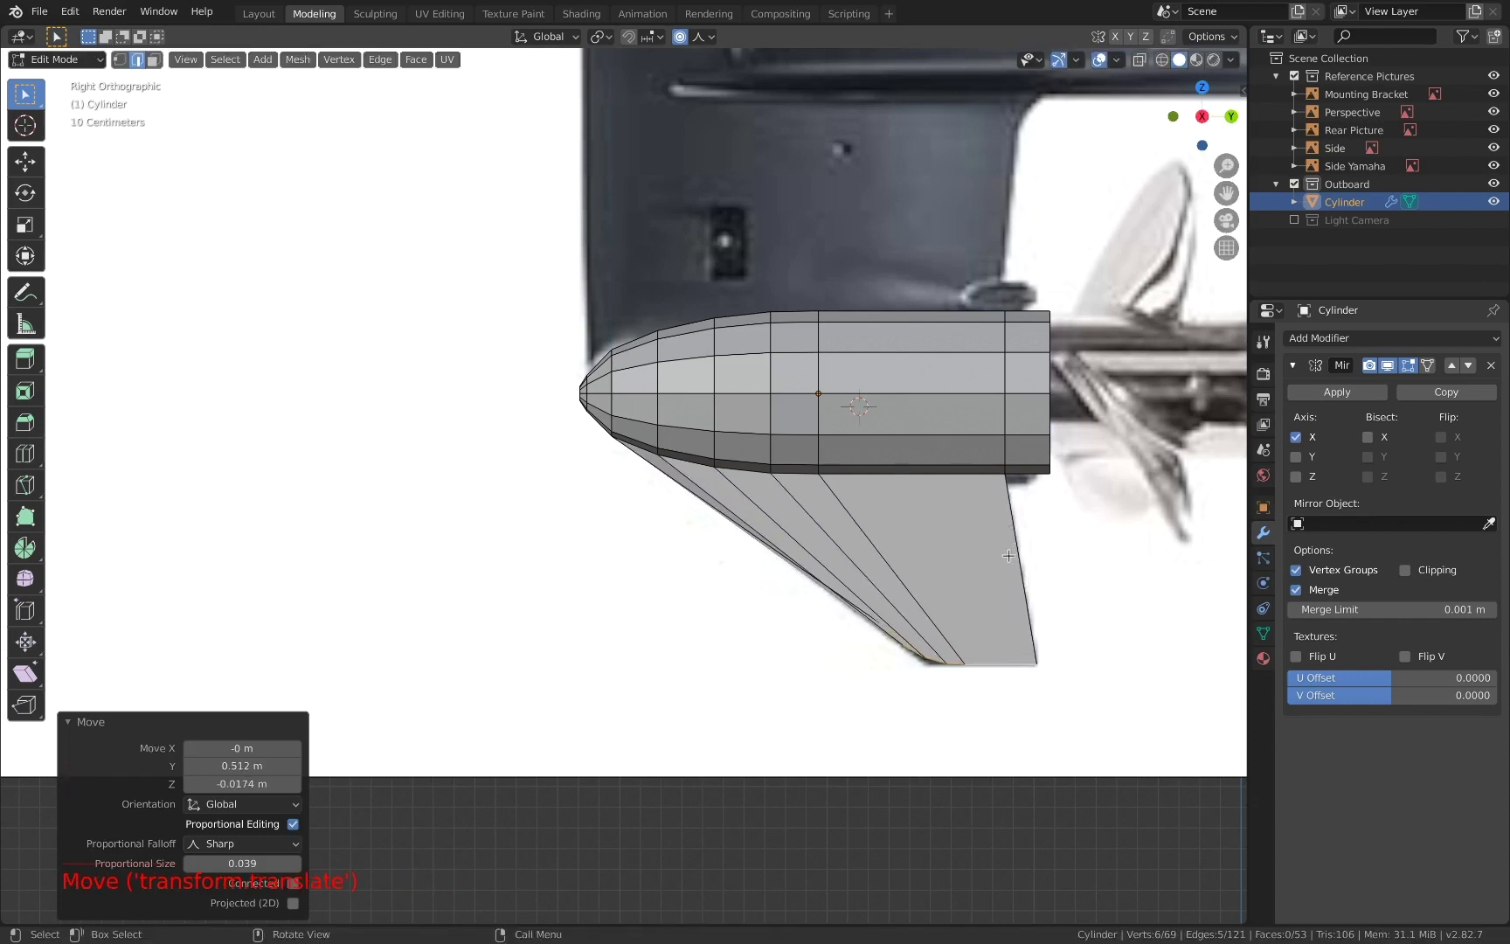
- Try to shift vertices of the skeg's lower edge along Y to match the reference outline
{"action": "scroll", "coordinate": [1010, 566], "scroll_direction": "up", "scroll_amount": 4}
{"action": "middle_click_drag", "start_coordinate": [1010, 566], "coordinate": [564, 218], "text": "shift"}
{"action": "key", "text": "1"}
{"action": "key", "text": "g"}
{"action": "key", "text": "g"}
{"action": "key", "text": "y"}
{"action": "left_click", "coordinate": [687, 476]}
- Select the skeg's frontmost face strip and switch the viewport to wireframe display
{"action": "middle_click_drag", "start_coordinate": [646, 467], "coordinate": [940, 633], "text": "shift"}
{"action": "mouse_move", "coordinate": [393, 385]}
{"action": "middle_mouse_down"}
{"action": "mouse_move", "coordinate": [473, 292]}
{"action": "mouse_move", "coordinate": [559, 432]}
{"action": "middle_mouse_up"}
{"action": "scroll", "coordinate": [474, 291], "scroll_direction": "up", "scroll_amount": 3}
{"action": "key", "text": "3"}
{"action": "left_click", "coordinate": [546, 394]}
{"action": "scroll", "coordinate": [576, 446], "scroll_direction": "down", "scroll_amount": 1}
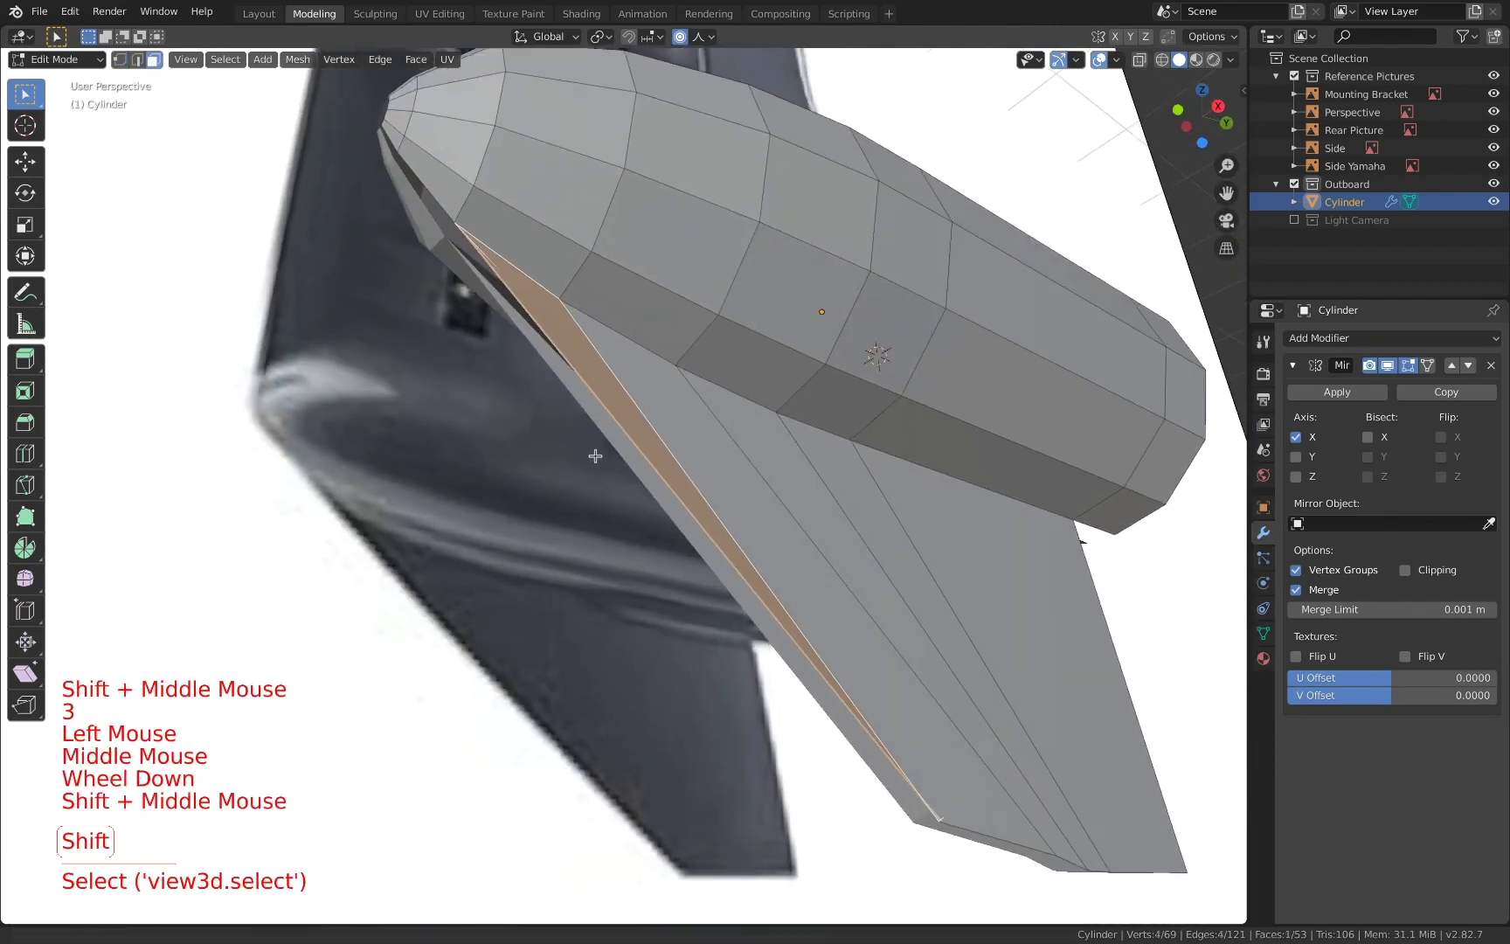
{"action": "scroll", "coordinate": [864, 699], "scroll_direction": "up", "scroll_amount": 2}
{"action": "middle_click_drag", "start_coordinate": [869, 697], "coordinate": [830, 633], "text": "shift"}
{"action": "key", "text": "z"}
{"action": "left_click", "coordinate": [732, 622]}
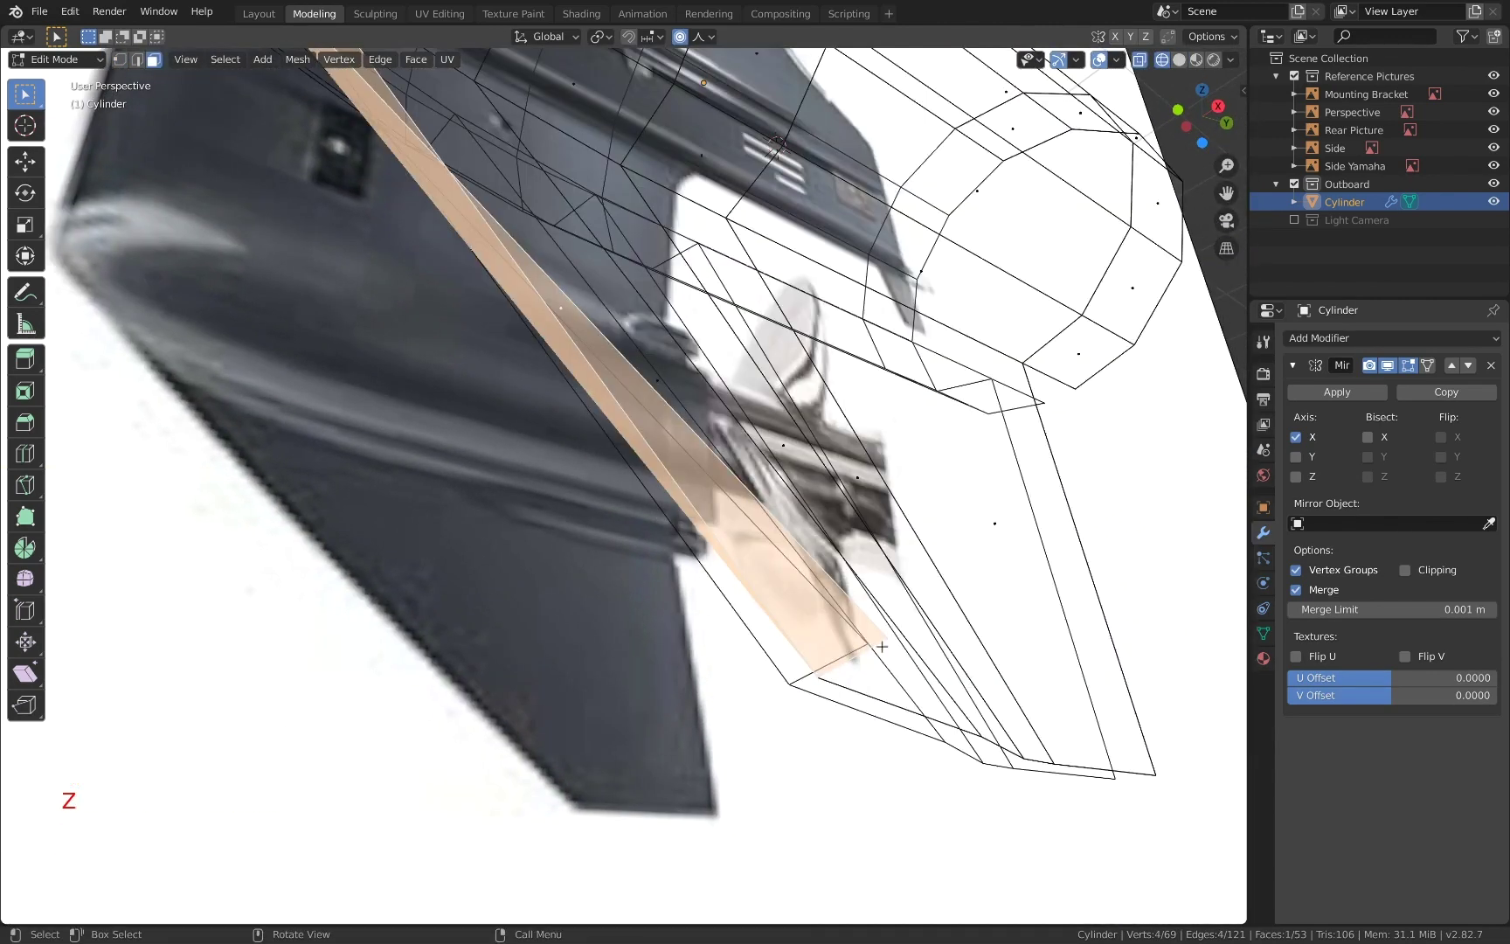
- Deselect the upper vertices of the skeg's front strip and move its lower front vertex in the right side view
{"action": "key", "text": "1"}
{"action": "key", "text": "c"}
{"action": "left_click", "coordinate": [825, 676], "text": "shift"}
{"action": "right_click", "coordinate": [886, 645]}
{"action": "left_click", "coordinate": [1218, 107]}
{"action": "scroll", "coordinate": [949, 496], "scroll_direction": "down", "scroll_amount": 5}
{"action": "key", "text": "g"}
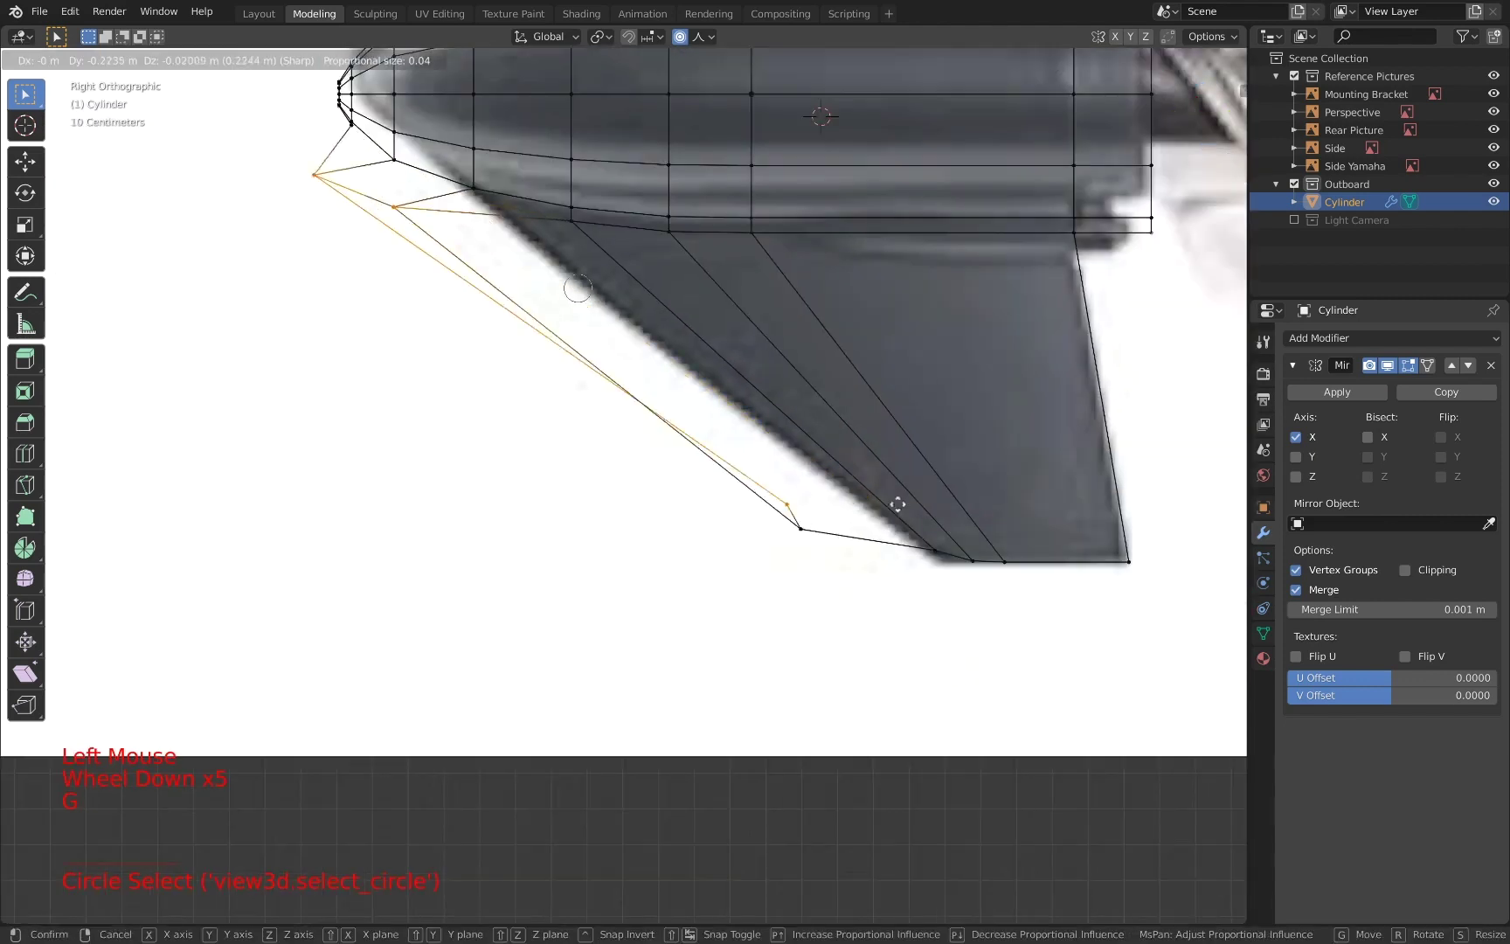
{"action": "right_click", "coordinate": [846, 530]}
{"action": "left_click_drag", "start_coordinate": [475, 205], "coordinate": [394, 169], "text": "shift"}
{"action": "right_click", "coordinate": [398, 173]}
{"action": "key", "text": "g"}
{"action": "left_click", "coordinate": [649, 495]}
- Move the rear inner vertex of the skeg's bottom edge toward the trailing edge
{"action": "key", "text": "a"}
{"action": "key", "text": "a"}
{"action": "key", "text": "c"}
{"action": "left_click_drag", "start_coordinate": [965, 566], "coordinate": [1023, 564]}
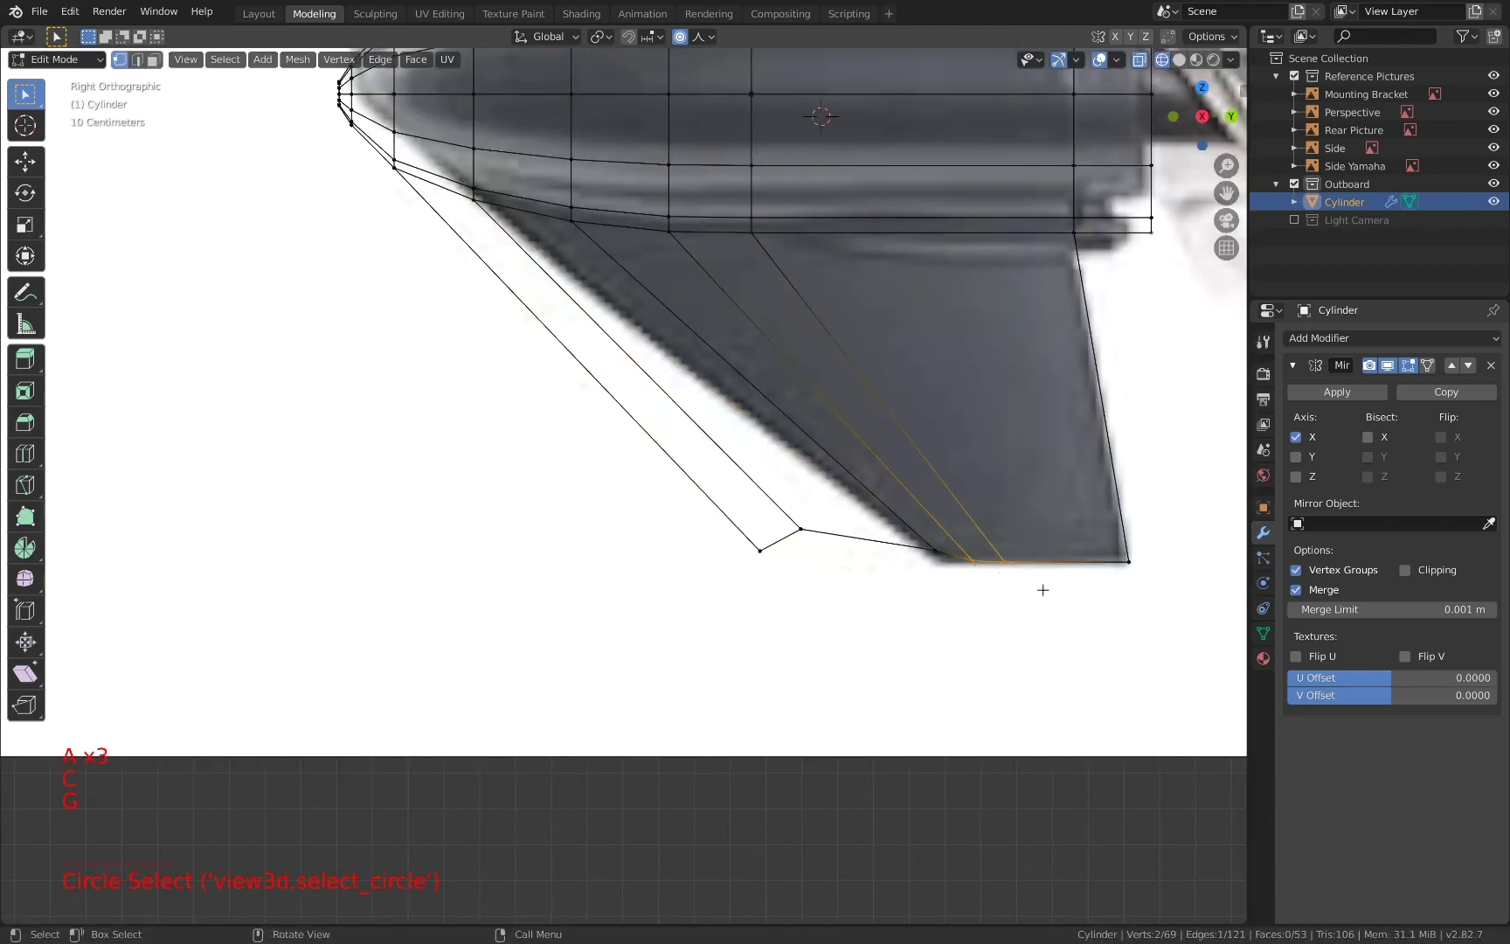
{"action": "left_click", "coordinate": [1001, 562]}
{"action": "key", "text": "g"}
{"action": "left_click", "coordinate": [1003, 567]}
- Move the two front vertices to the skeg's lower front corner and shift the next one back along the bottom edge
{"action": "left_click", "coordinate": [801, 530]}
{"action": "key", "text": "g"}
{"action": "left_click", "coordinate": [967, 562]}
{"action": "left_click", "coordinate": [763, 551]}
{"action": "key", "text": "g"}
{"action": "left_click", "coordinate": [939, 562]}
{"action": "left_click", "coordinate": [1000, 566]}
{"action": "key", "text": "g"}
{"action": "left_click", "coordinate": [1021, 566]}
- Flatten the skeg's bottom row of vertices by scaling them to 0 on the Z axis
{"action": "key", "text": "a"}
{"action": "key", "text": "a"}
{"action": "key", "text": "c"}
{"action": "mouse_move", "coordinate": [978, 565]}
{"action": "left_mouse_down"}
{"action": "mouse_move", "coordinate": [1133, 563]}
{"action": "mouse_move", "coordinate": [937, 566]}
{"action": "left_mouse_up"}
{"action": "right_click", "coordinate": [933, 588]}
{"action": "key", "text": "s"}
{"action": "key", "text": "z"}
{"action": "key", "text": "0"}
{"action": "key", "text": "Return"}
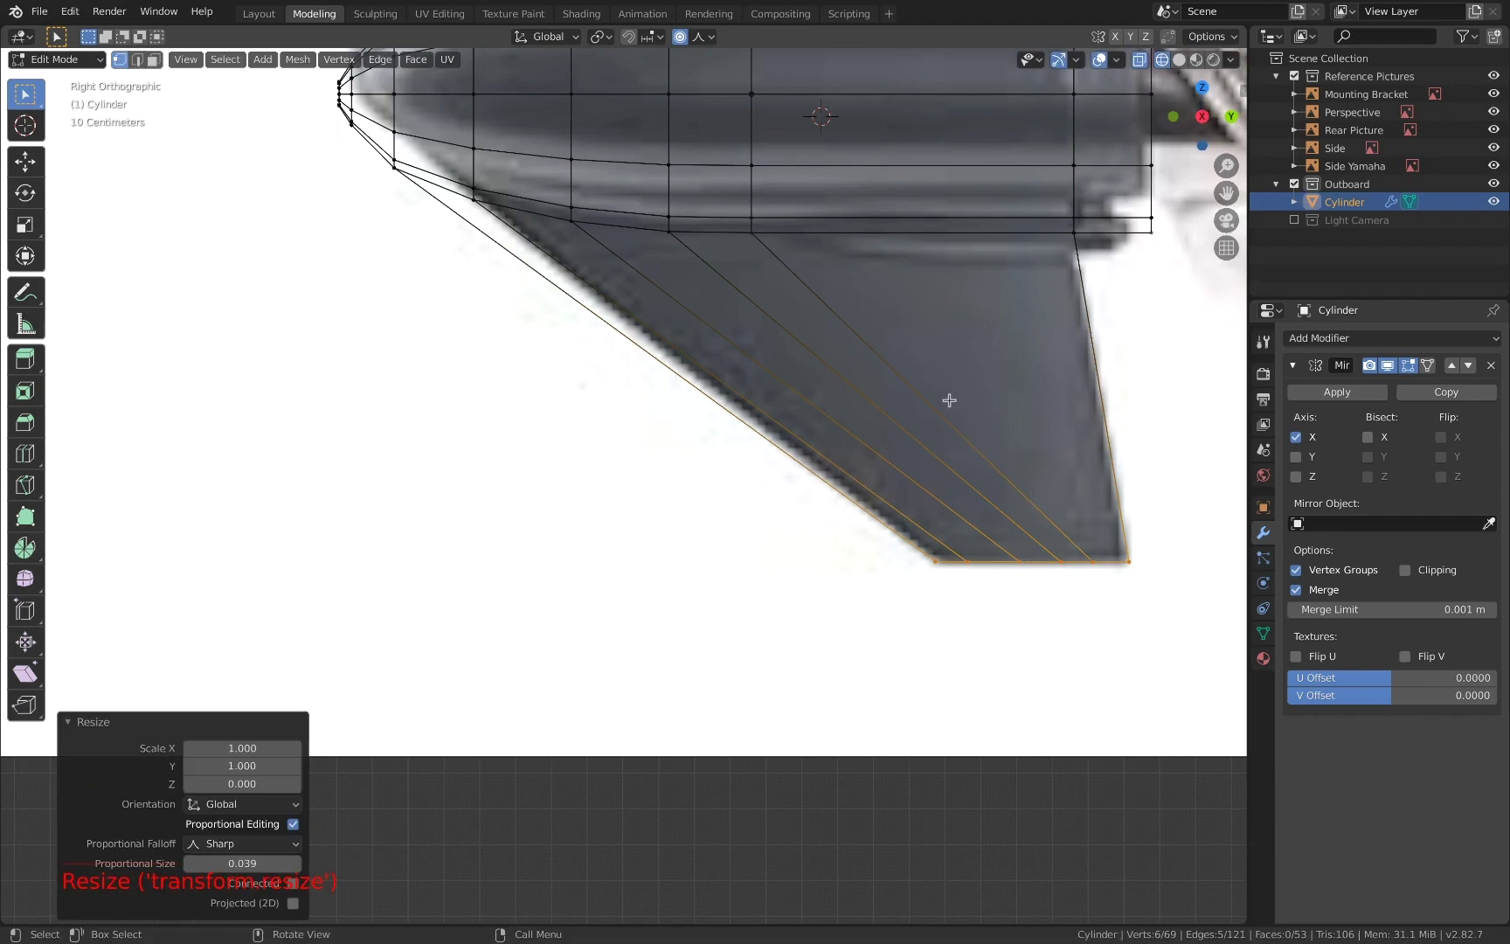
- Select the vertical edge loop through the cylinder's middle and its skeg edge, and dissolve those edges
{"action": "scroll", "coordinate": [742, 286], "scroll_direction": "down", "scroll_amount": 5}
{"action": "scroll", "coordinate": [742, 286], "scroll_direction": "up", "scroll_amount": 1}
{"action": "key", "text": "a"}
{"action": "key", "text": "a"}
{"action": "key", "text": "c"}
{"action": "left_click_drag", "start_coordinate": [686, 219], "coordinate": [686, 367]}
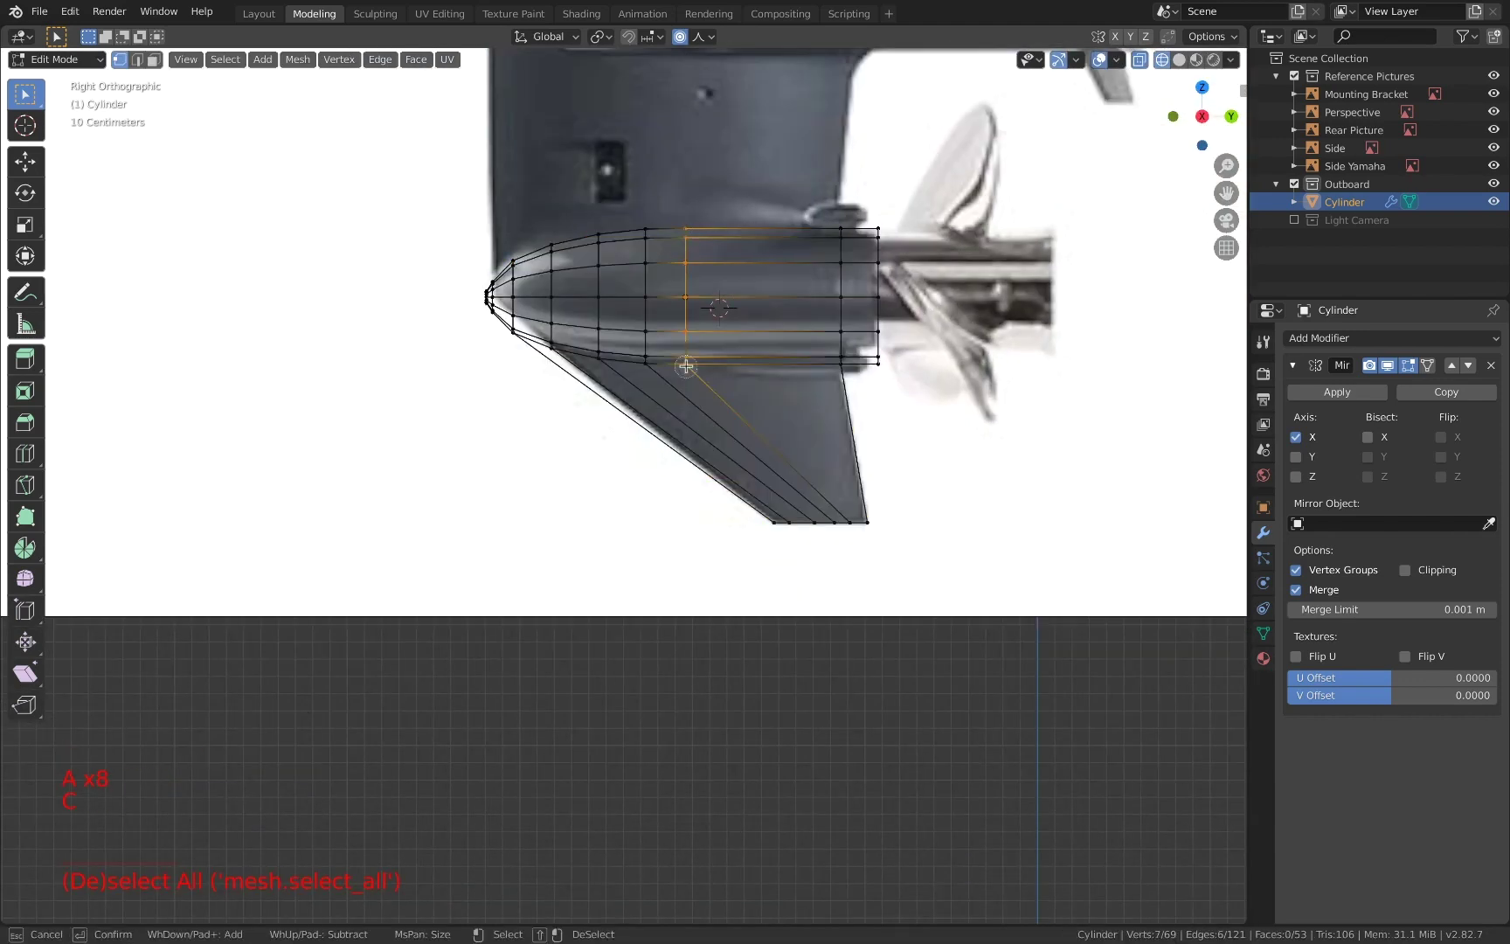
{"action": "key", "text": "x"}
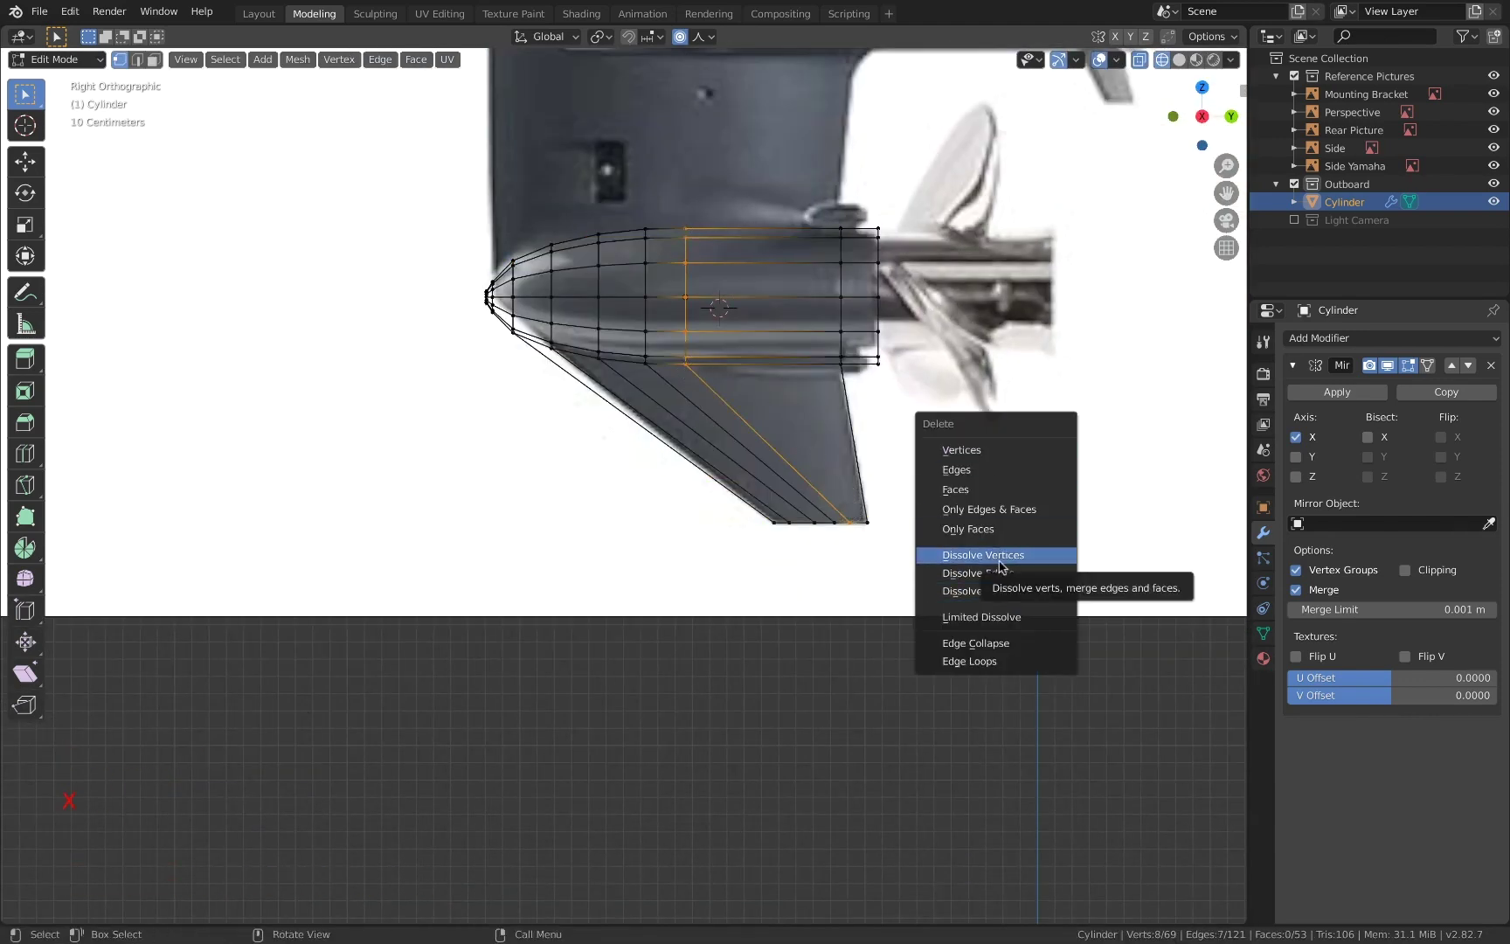
{"action": "left_click", "coordinate": [961, 577]}
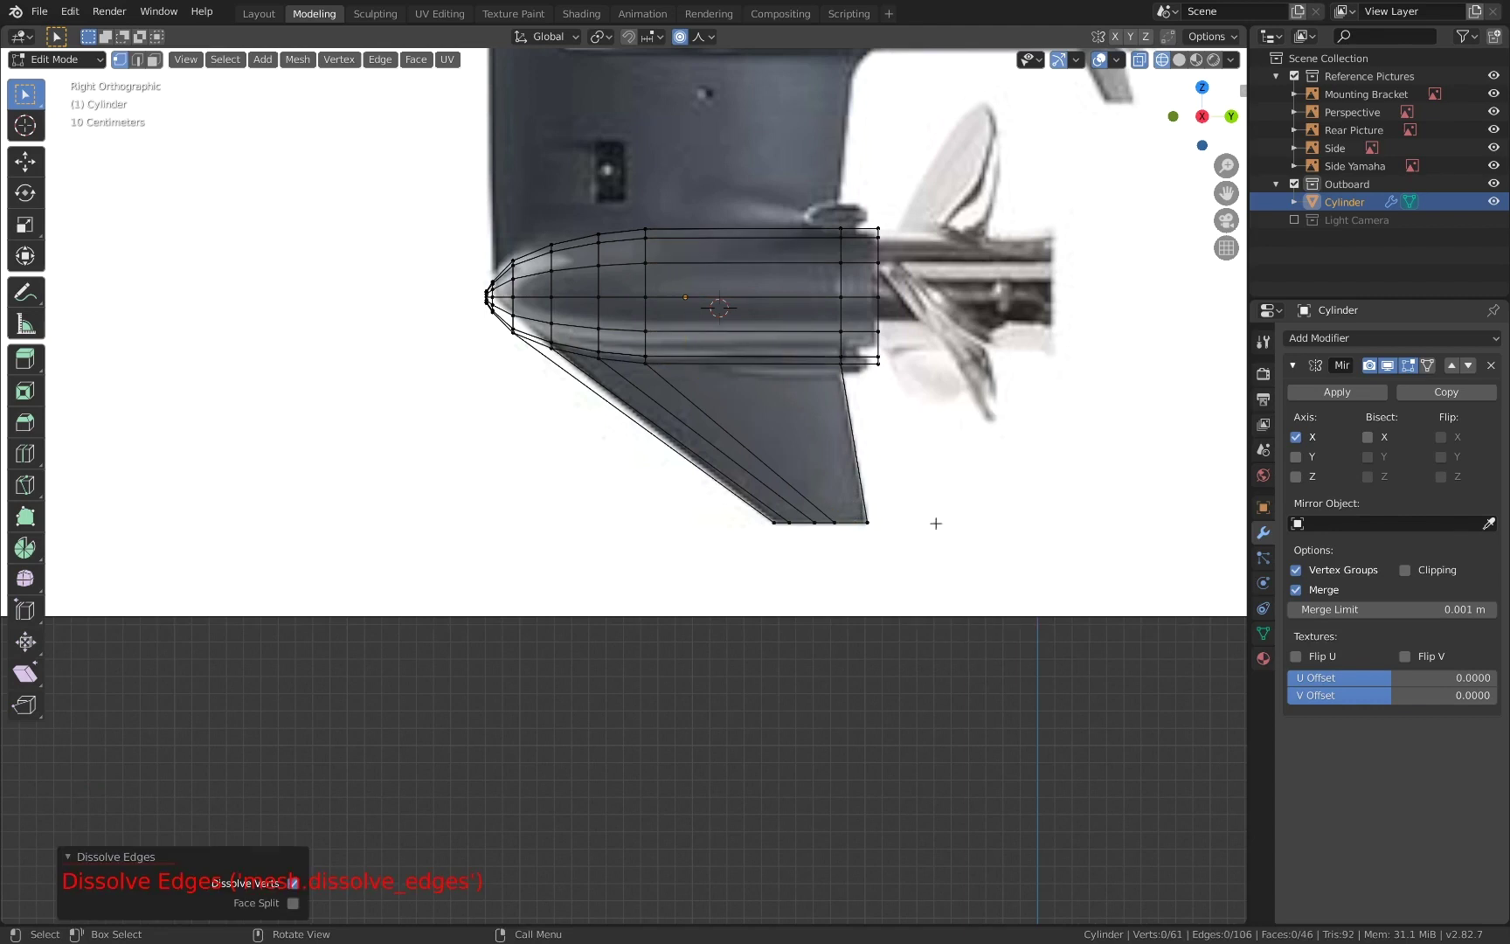
- Slide the two rear inner vertices of the skeg's bottom edge toward the trailing edge
{"action": "scroll", "coordinate": [611, 298], "scroll_direction": "up", "scroll_amount": 4}
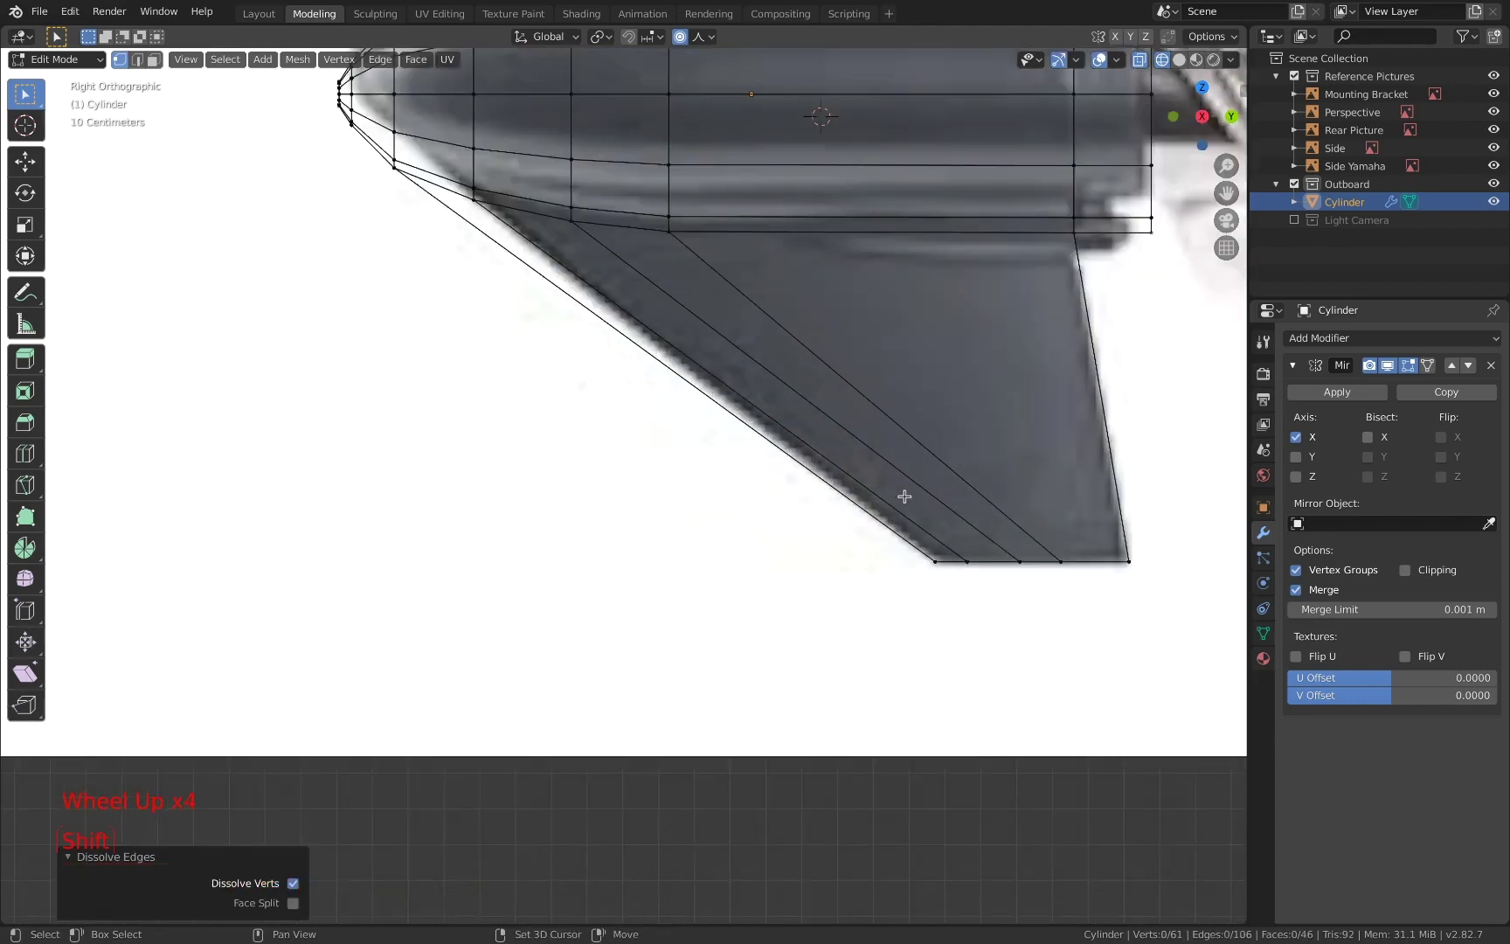
{"action": "middle_click_drag", "start_coordinate": [937, 499], "coordinate": [812, 499], "text": "shift"}
{"action": "left_click", "coordinate": [944, 572]}
{"action": "key", "text": "g"}
{"action": "key", "text": "g"}
{"action": "left_click", "coordinate": [988, 578]}
{"action": "left_click", "coordinate": [898, 572]}
{"action": "key", "text": "g"}
{"action": "key", "text": "g"}
{"action": "left_click", "coordinate": [913, 572]}
- Slide the two front vertices of the skeg's bottom edge to match the reference's lower front corner
{"action": "left_click", "coordinate": [844, 569]}
{"action": "key", "text": "g"}
{"action": "key", "text": "g"}
{"action": "left_click", "coordinate": [860, 571]}
{"action": "left_click", "coordinate": [811, 567]}
{"action": "key", "text": "g"}
{"action": "key", "text": "g"}
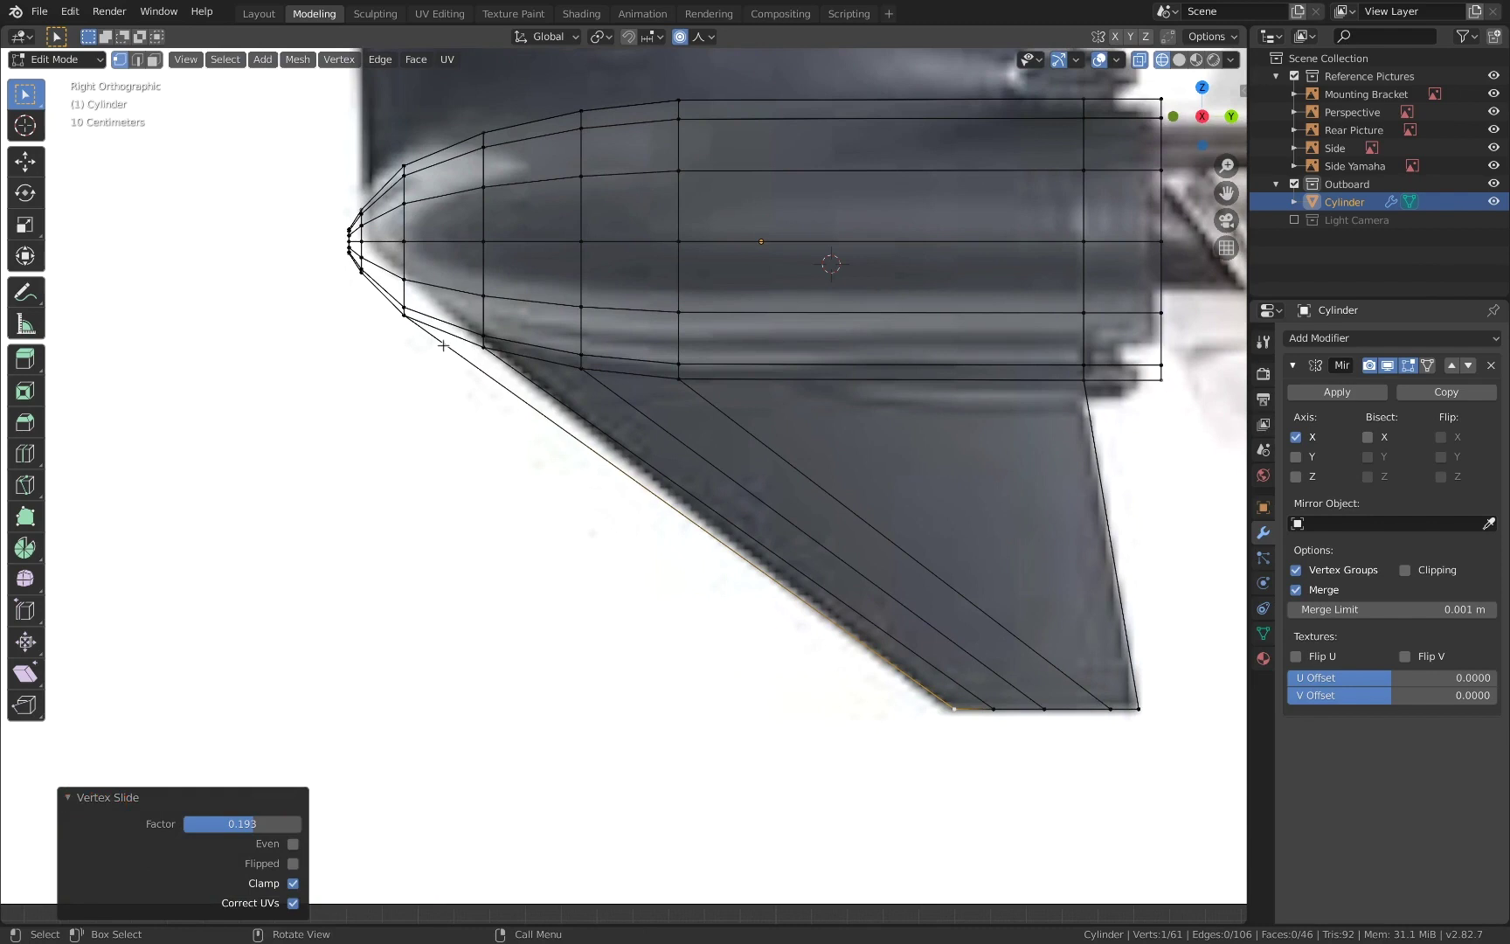
- Switch the viewport back to solid display to work on the skeg from an angled view
{"action": "key", "text": "z"}
{"action": "left_click", "coordinate": [644, 360]}
{"action": "middle_click_drag", "start_coordinate": [644, 361], "coordinate": [564, 323]}
- Try to delete the skeg's frontmost face strip
{"action": "key", "text": "3"}
{"action": "left_click", "coordinate": [498, 415]}
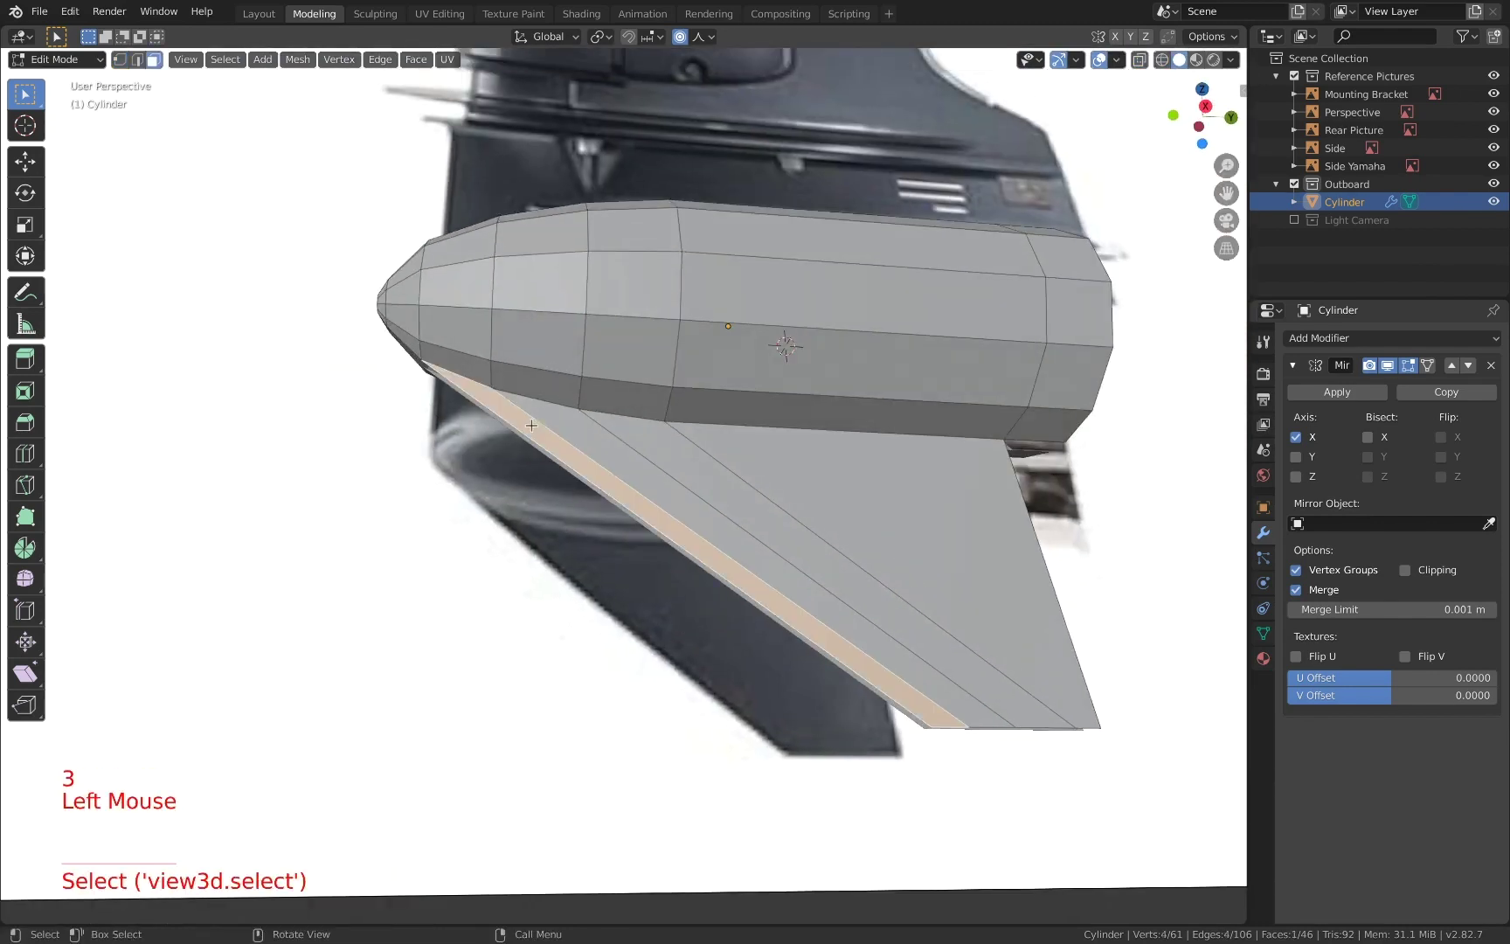
{"action": "key", "text": "x"}
{"action": "left_click", "coordinate": [432, 503]}
- Turn off Merge and turn on Clipping for the Mirror modifier, and move the skeg's upper front vertex onto the mirror plane
{"action": "middle_click_drag", "start_coordinate": [432, 504], "coordinate": [562, 403]}
{"action": "key", "text": "1"}
{"action": "left_click", "coordinate": [462, 341]}
{"action": "middle_click_drag", "start_coordinate": [461, 341], "coordinate": [580, 346]}
{"action": "key", "text": "g"}
{"action": "left_click", "coordinate": [571, 348]}
{"action": "left_click", "coordinate": [1295, 590]}
{"action": "left_click", "coordinate": [1404, 571]}
{"action": "key", "text": "g"}
{"action": "left_click", "coordinate": [584, 363]}
- Move the two seam vertices under the nose onto the mirror plane
{"action": "left_click", "coordinate": [534, 283]}
{"action": "key", "text": "g"}
{"action": "left_click", "coordinate": [608, 298]}
{"action": "middle_click_drag", "start_coordinate": [529, 269], "coordinate": [611, 272], "text": "shift"}
{"action": "left_click", "coordinate": [602, 290]}
{"action": "key", "text": "g"}
{"action": "left_click", "coordinate": [611, 306]}
- Move the skeg's lower front vertex along X onto the mirror plane
{"action": "middle_click_drag", "start_coordinate": [611, 272], "coordinate": [652, 530], "text": "shift"}
{"action": "left_click", "coordinate": [779, 806]}
{"action": "middle_click_drag", "start_coordinate": [844, 611], "coordinate": [559, 529], "text": "shift"}
{"action": "scroll", "coordinate": [883, 509], "scroll_direction": "down", "scroll_amount": 1}
{"action": "key", "text": "g"}
{"action": "key", "text": "x"}
{"action": "left_click", "coordinate": [867, 515]}
- Add a loop cut across the skeg a short distance above its bottom edge
{"action": "left_click", "coordinate": [683, 531]}
{"action": "middle_click_drag", "start_coordinate": [732, 535], "coordinate": [760, 453], "text": "shift"}
{"action": "middle_click_drag", "start_coordinate": [760, 453], "coordinate": [782, 434]}
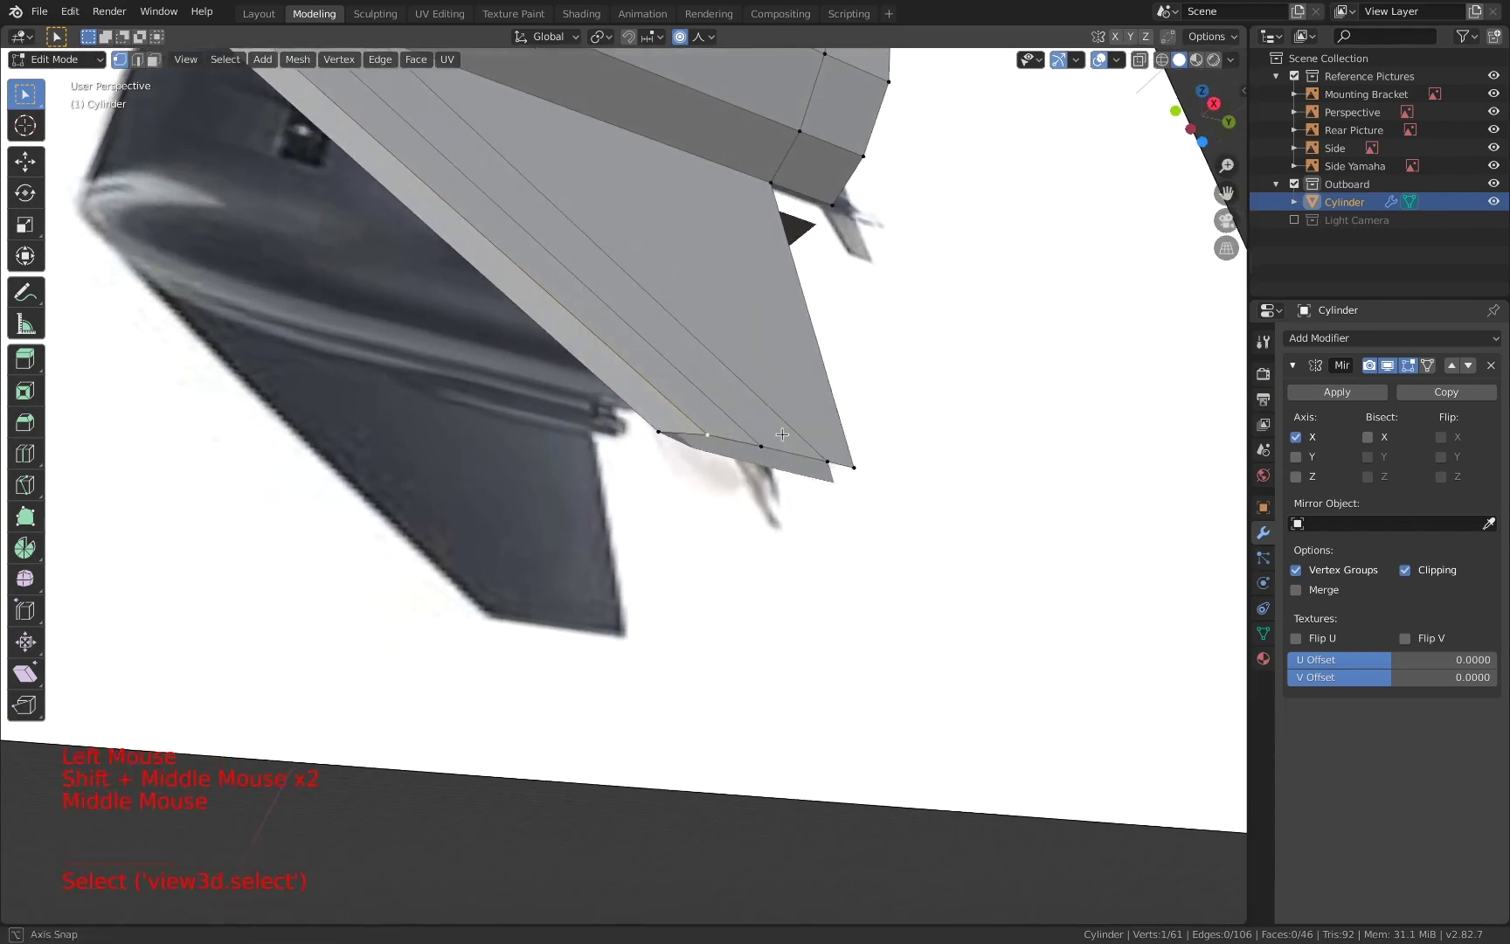
{"action": "key", "text": "ctrl+r"}
{"action": "left_click", "coordinate": [730, 425]}
{"action": "left_click", "coordinate": [740, 526]}
- Move the second vertex from the front on the skeg's bottom edge about -0.051 m along X
{"action": "left_click", "coordinate": [720, 441]}
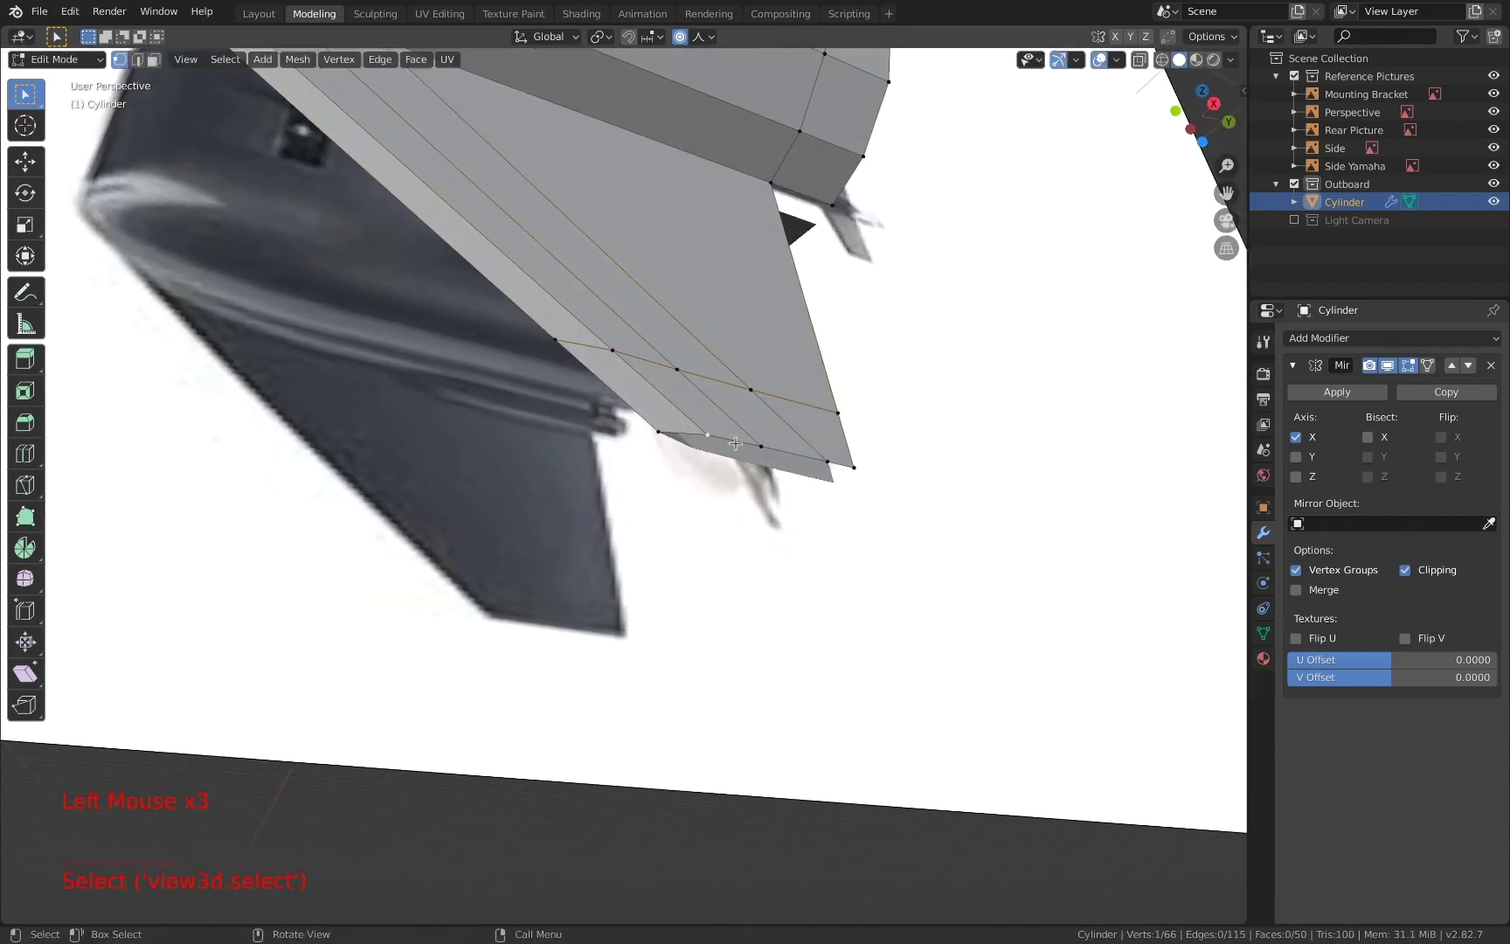
{"action": "key", "text": "g"}
{"action": "key", "text": "x"}
{"action": "left_click", "coordinate": [869, 475]}
- Add a second loop cut between the first skeg cut and the bottom edge, slid by a factor of about -0.224
{"action": "middle_click_drag", "start_coordinate": [865, 476], "coordinate": [640, 564]}
{"action": "scroll", "coordinate": [634, 473], "scroll_direction": "down", "scroll_amount": 1}
{"action": "middle_click_drag", "start_coordinate": [641, 564], "coordinate": [715, 528]}
{"action": "key", "text": "ctrl+r"}
{"action": "left_click", "coordinate": [712, 529]}
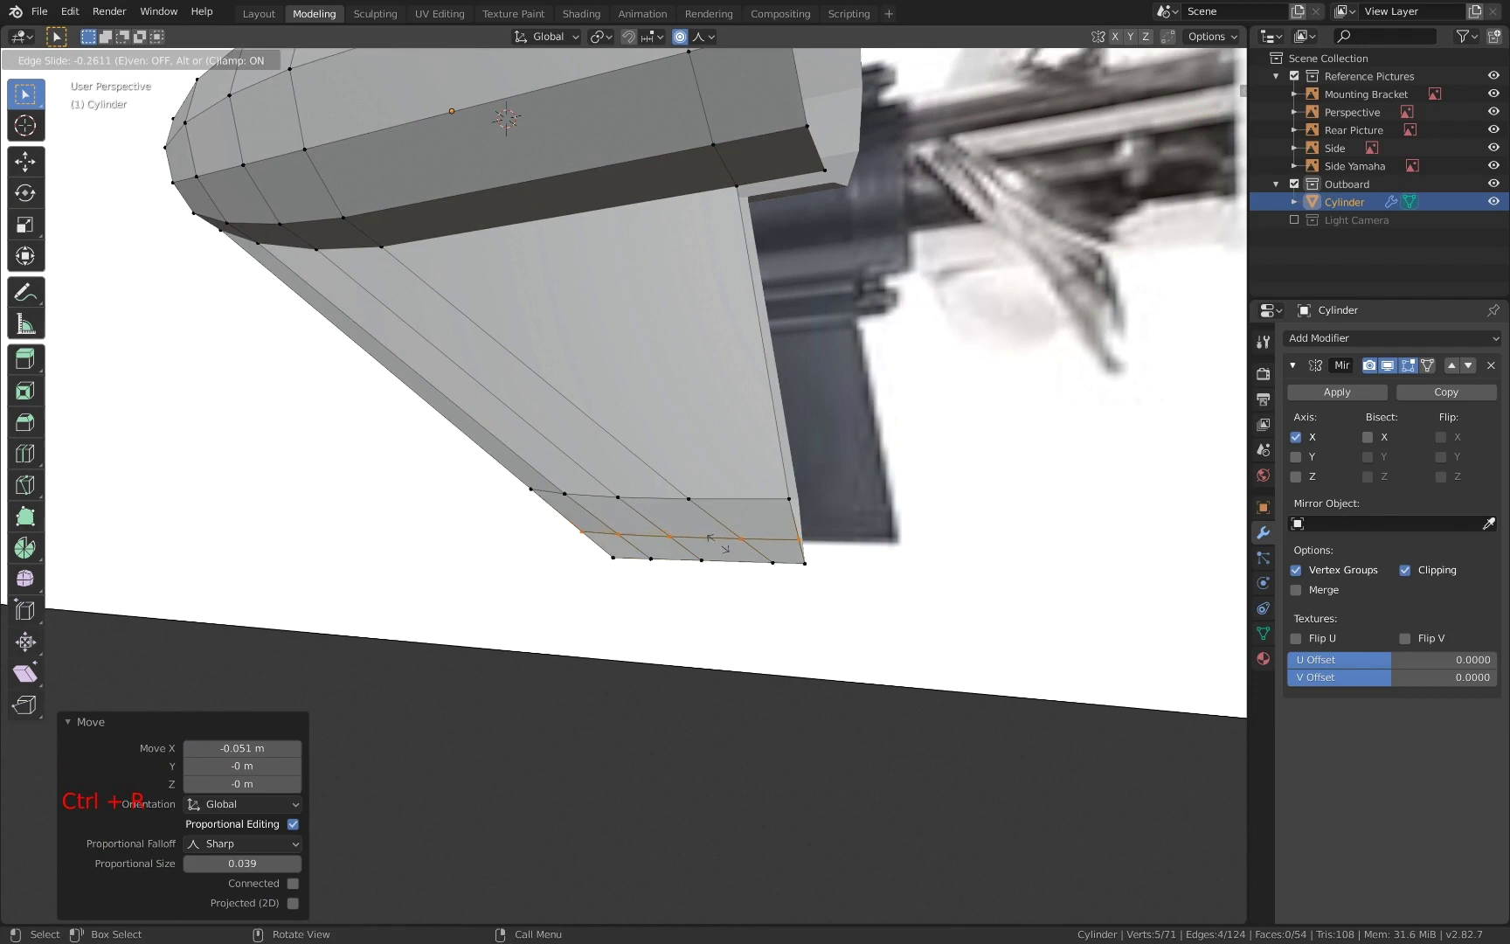
{"action": "left_click", "coordinate": [717, 542]}
- Extrude the rear vertex of the skeg's lower loop sideways to the mirror plane
{"action": "middle_click_drag", "start_coordinate": [826, 553], "coordinate": [743, 535]}
{"action": "scroll", "coordinate": [743, 535], "scroll_direction": "up", "scroll_amount": 3}
{"action": "middle_click_drag", "start_coordinate": [742, 535], "coordinate": [596, 574]}
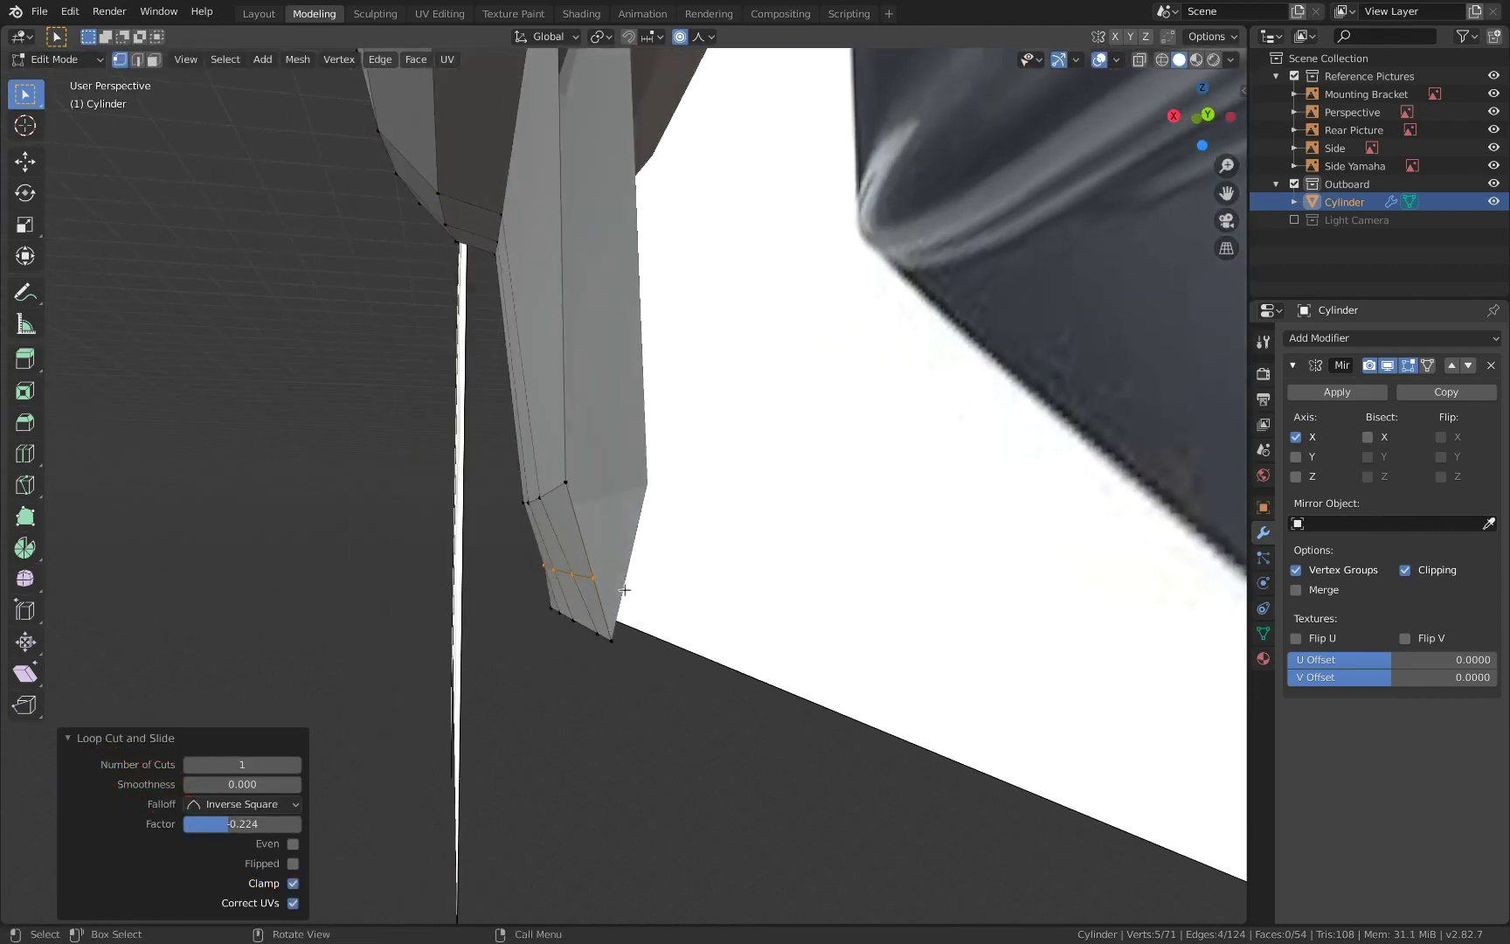
{"action": "left_click", "coordinate": [626, 574]}
{"action": "key", "text": "e"}
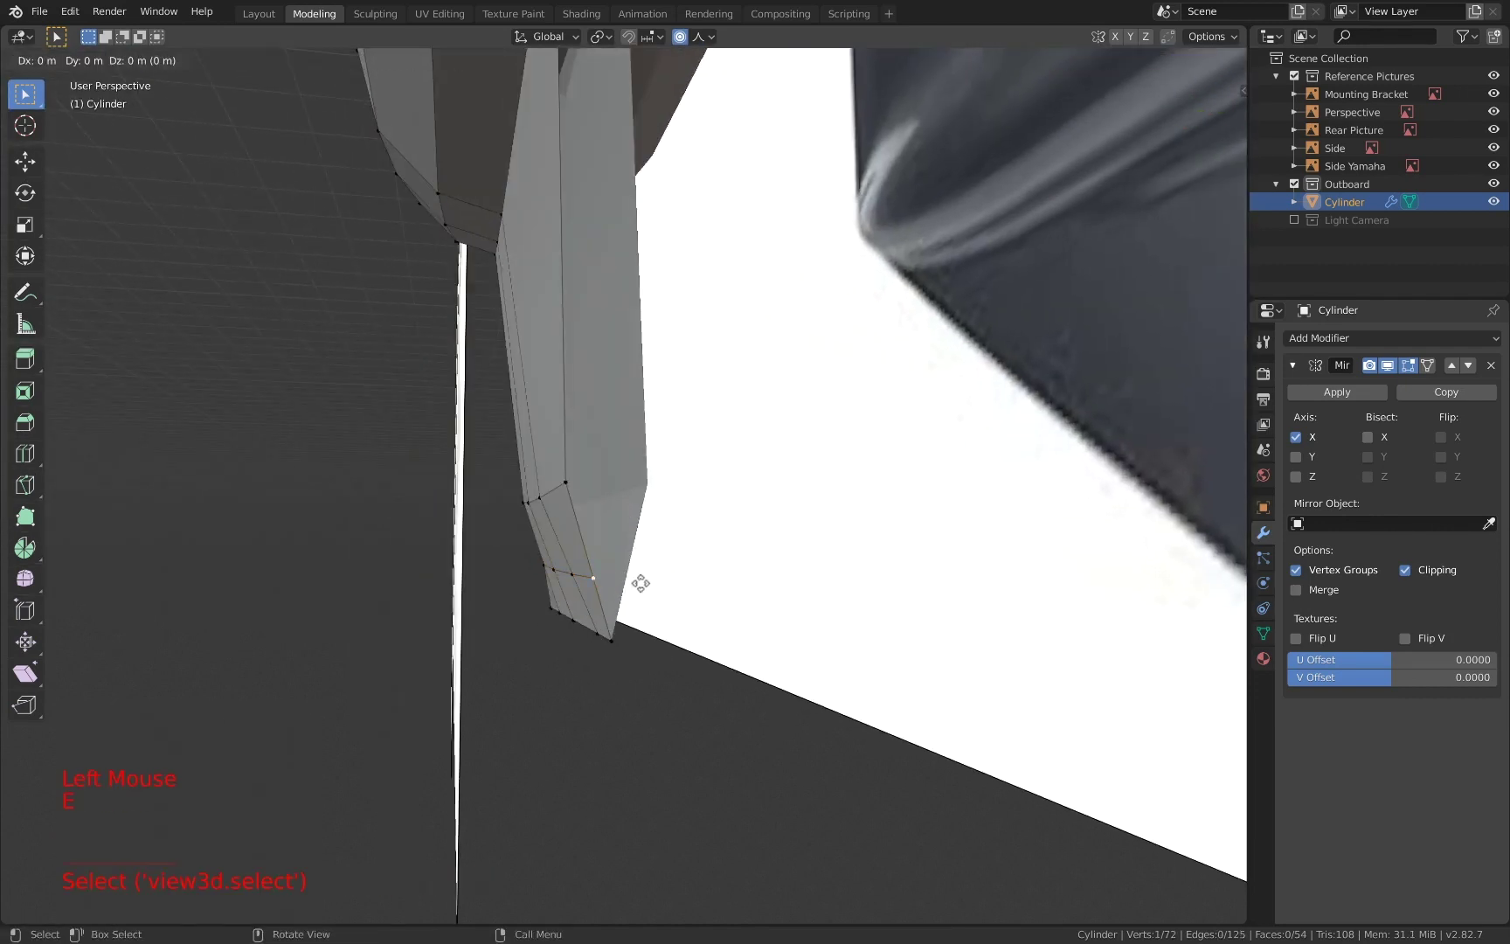
{"action": "left_click", "coordinate": [673, 583]}
{"action": "middle_click_drag", "start_coordinate": [673, 582], "coordinate": [662, 528]}
{"action": "middle_click_drag", "start_coordinate": [662, 528], "coordinate": [650, 438], "text": "shift"}
- Fill a triangular face between the extruded edge and the skeg's bottom rear vertex, and subdivide the extruded edge once
{"action": "left_click", "coordinate": [576, 425]}
{"action": "key", "text": "c"}
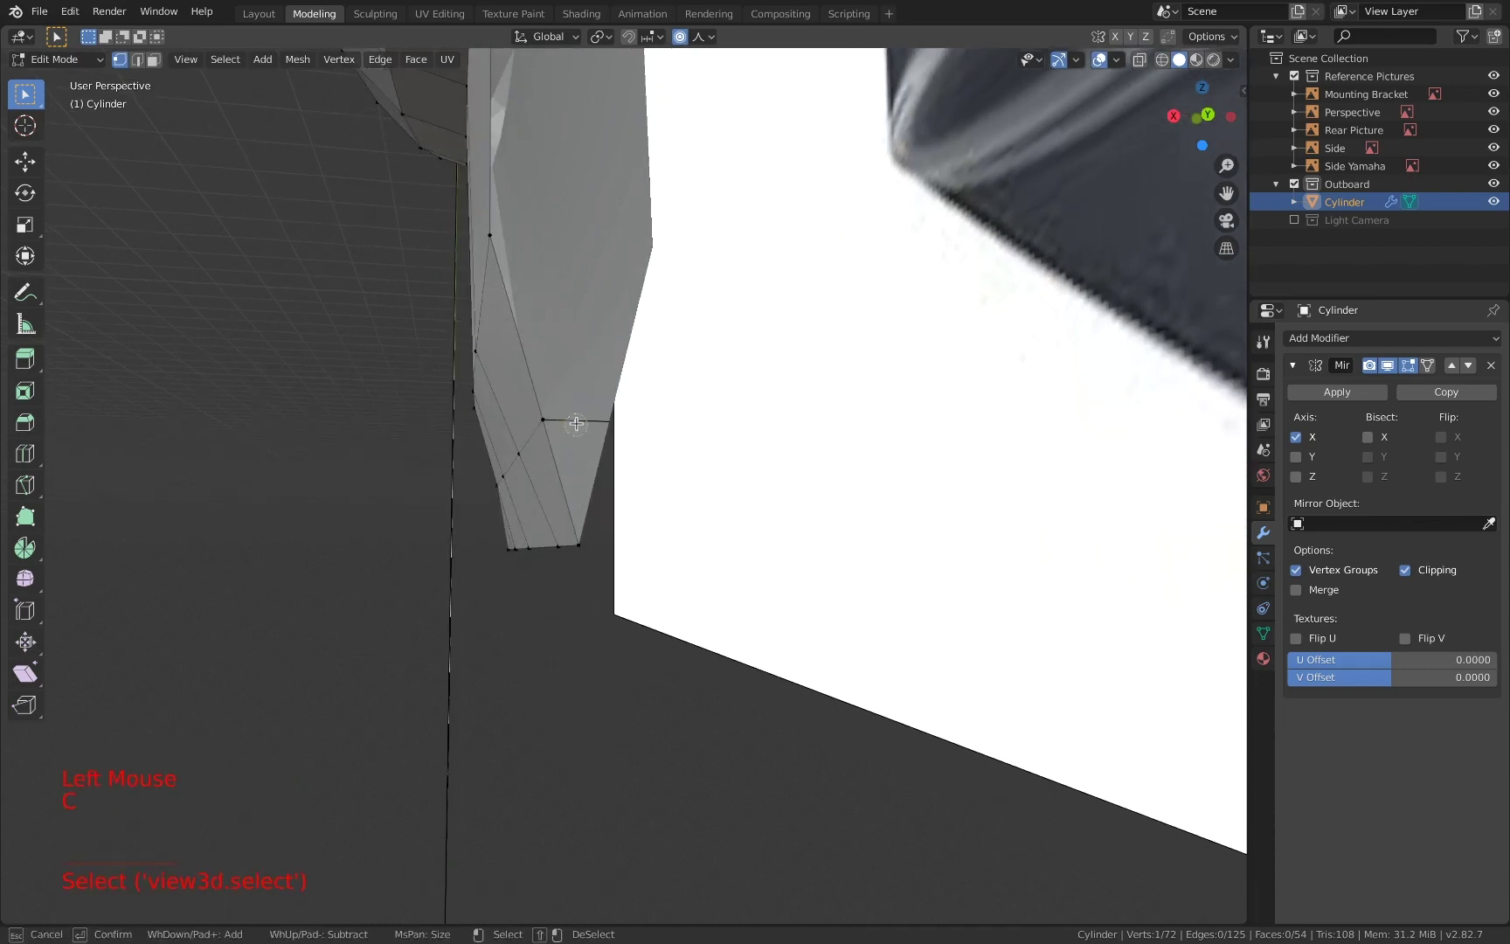
{"action": "key", "text": "f"}
{"action": "key", "text": "a"}
{"action": "key", "text": "a"}
{"action": "key", "text": "a"}
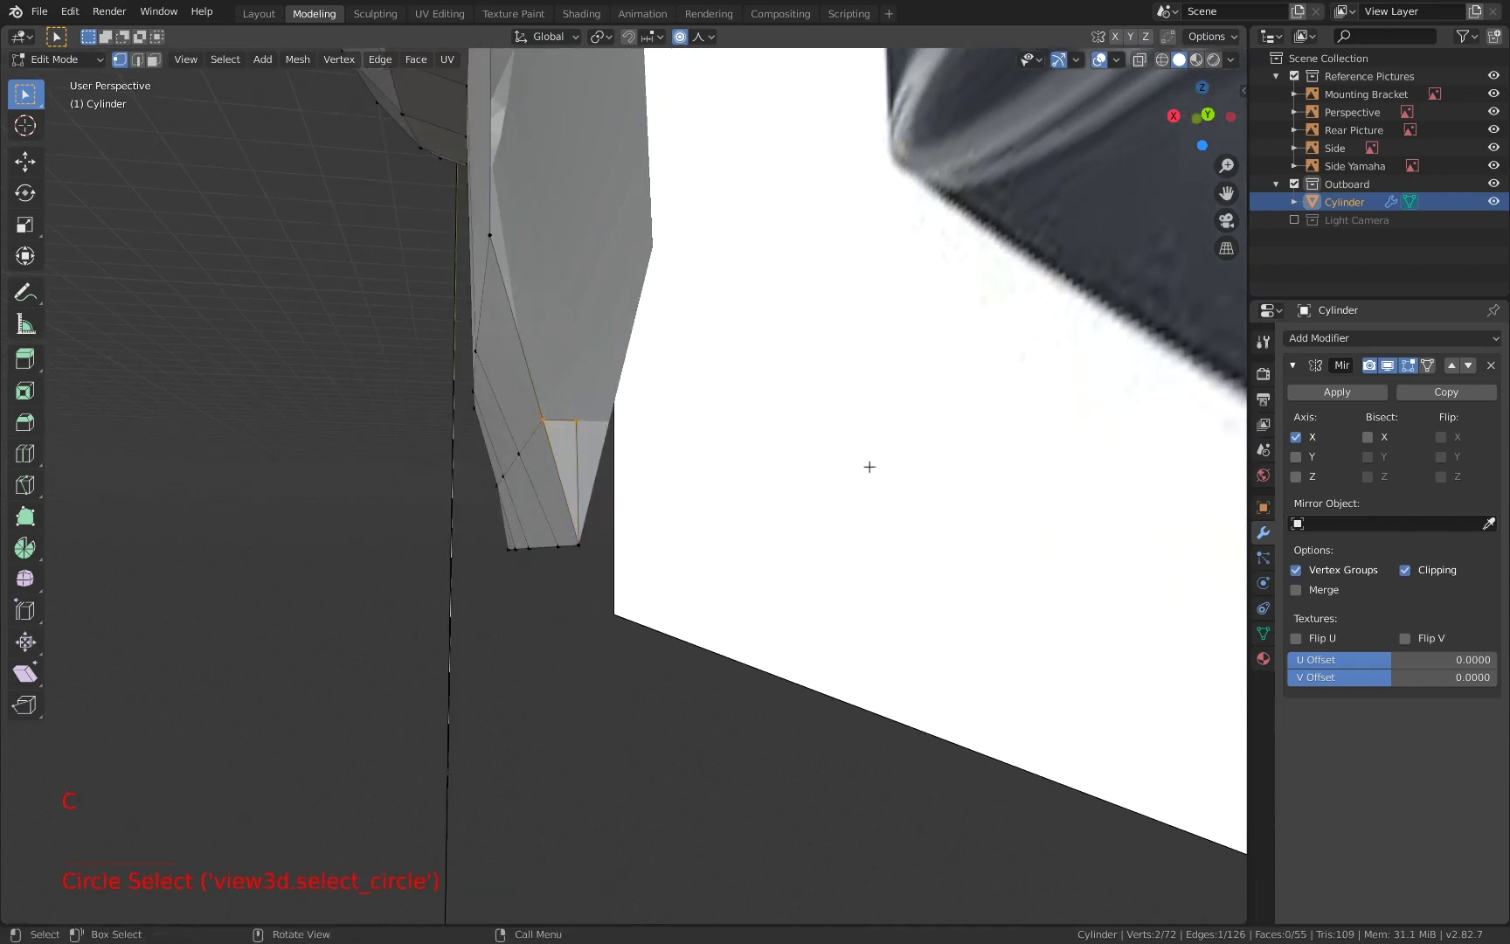
{"action": "right_click", "coordinate": [622, 426]}
{"action": "left_click", "coordinate": [622, 427]}
{"action": "key", "text": "a"}
{"action": "key", "text": "a"}
{"action": "key", "text": "a"}
- Extrude the rear vertex of the skeg's upper loop about -0.111 m along X to the mirror plane
{"action": "middle_click_drag", "start_coordinate": [566, 421], "coordinate": [589, 459], "text": "shift"}
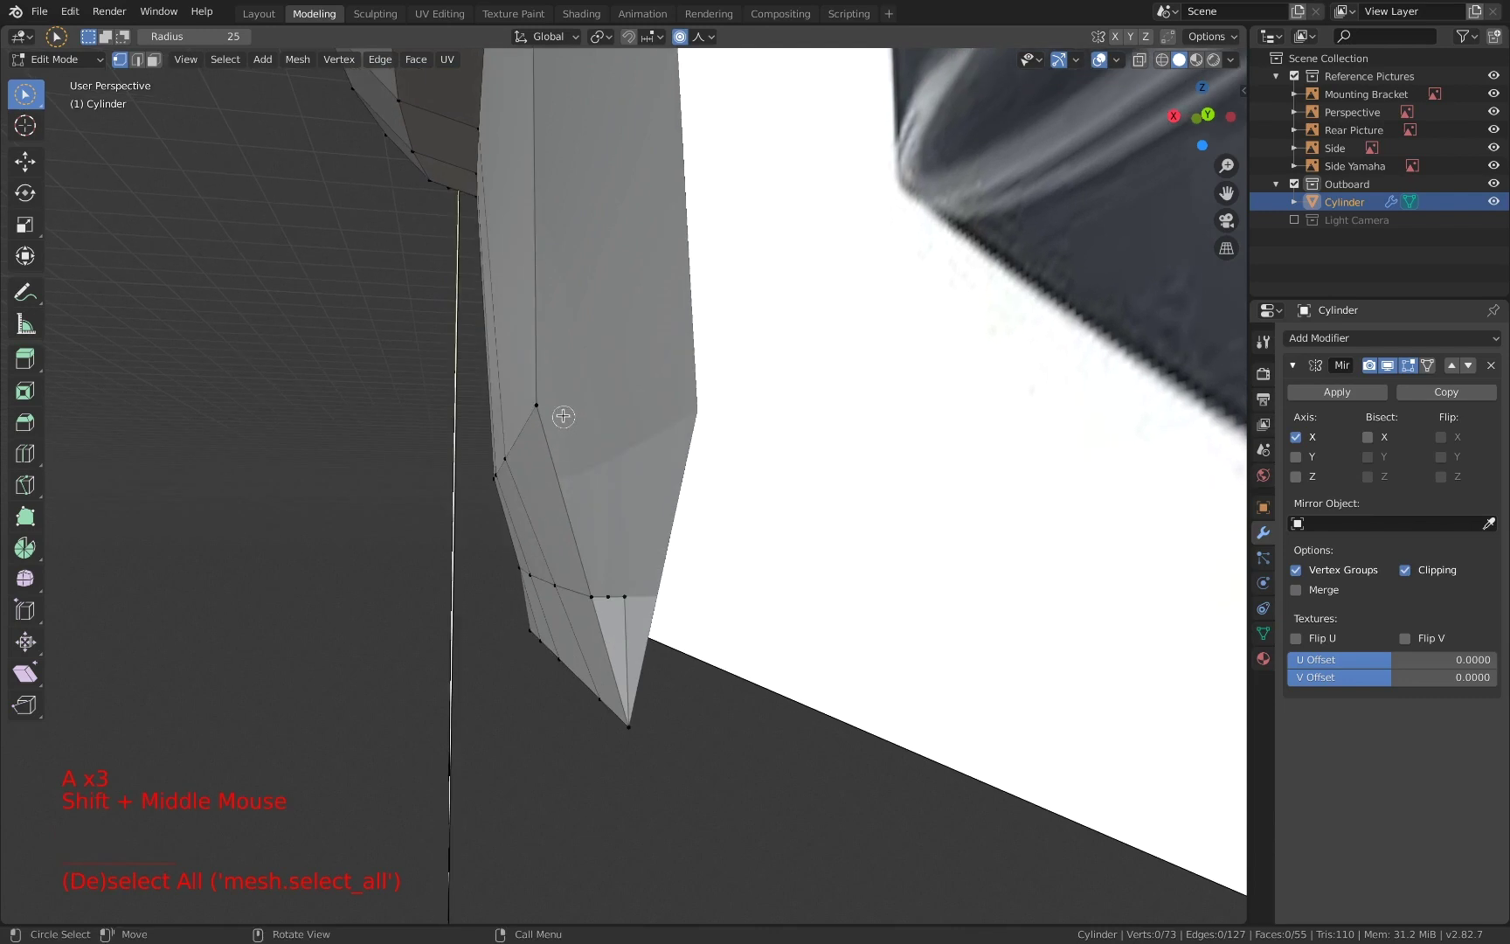
{"action": "scroll", "coordinate": [607, 416], "scroll_direction": "down", "scroll_amount": 2}
{"action": "key", "text": "e"}
{"action": "key", "text": "x"}
{"action": "left_click", "coordinate": [691, 482]}
{"action": "scroll", "coordinate": [686, 485], "scroll_direction": "up", "scroll_amount": 1}
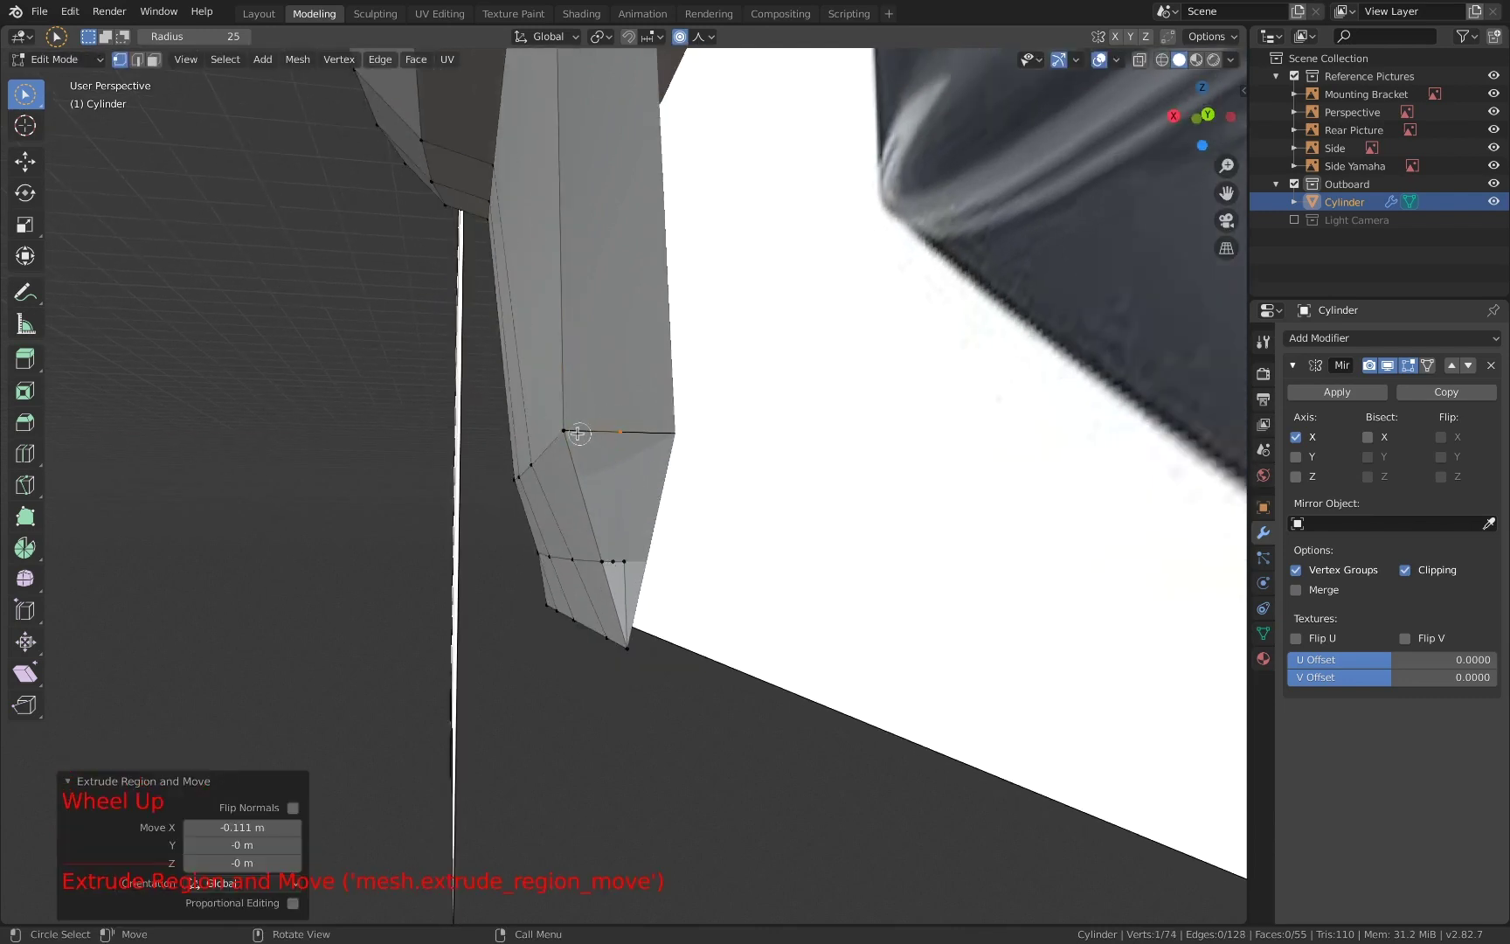
- Subdivide the new edge at the rear of the skeg's upper loop once
{"action": "key", "text": "c"}
{"action": "left_click", "coordinate": [568, 432]}
{"action": "right_click", "coordinate": [732, 479]}
{"action": "key", "text": "w"}
{"action": "right_click", "coordinate": [732, 479]}
{"action": "left_click", "coordinate": [733, 478]}
{"action": "key", "text": "a"}
{"action": "key", "text": "a"}
{"action": "key", "text": "a"}
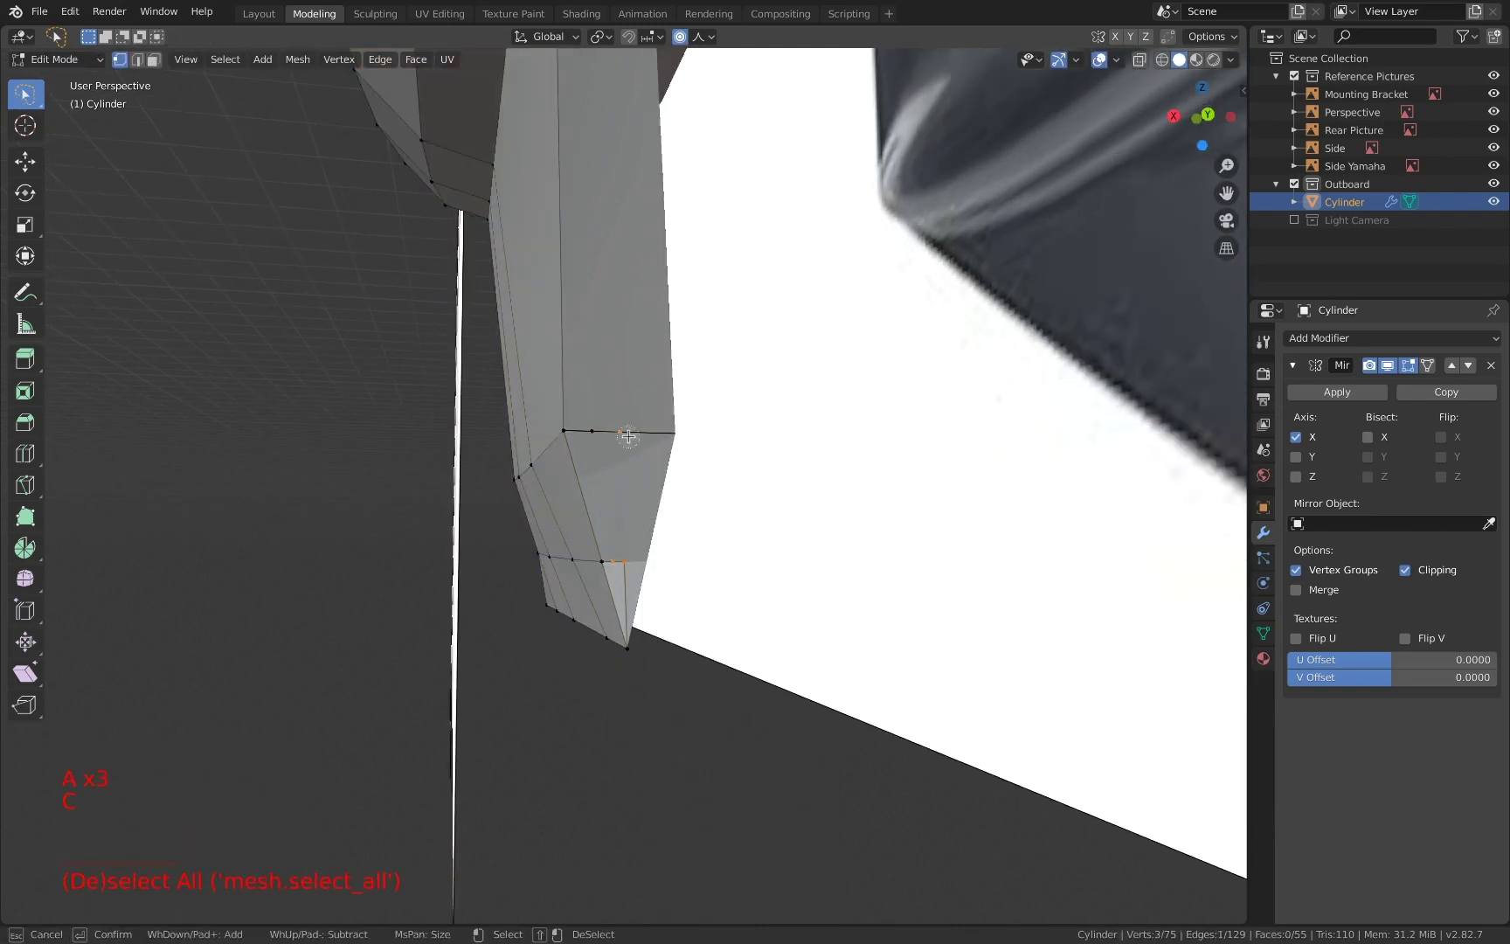
- Fill the two rear faces of the skeg between the subdivided edges of its upper and lower loops
{"action": "left_click_drag", "start_coordinate": [628, 438], "coordinate": [597, 435]}
{"action": "right_click", "coordinate": [664, 492]}
{"action": "key", "text": "f"}
{"action": "key", "text": "f"}
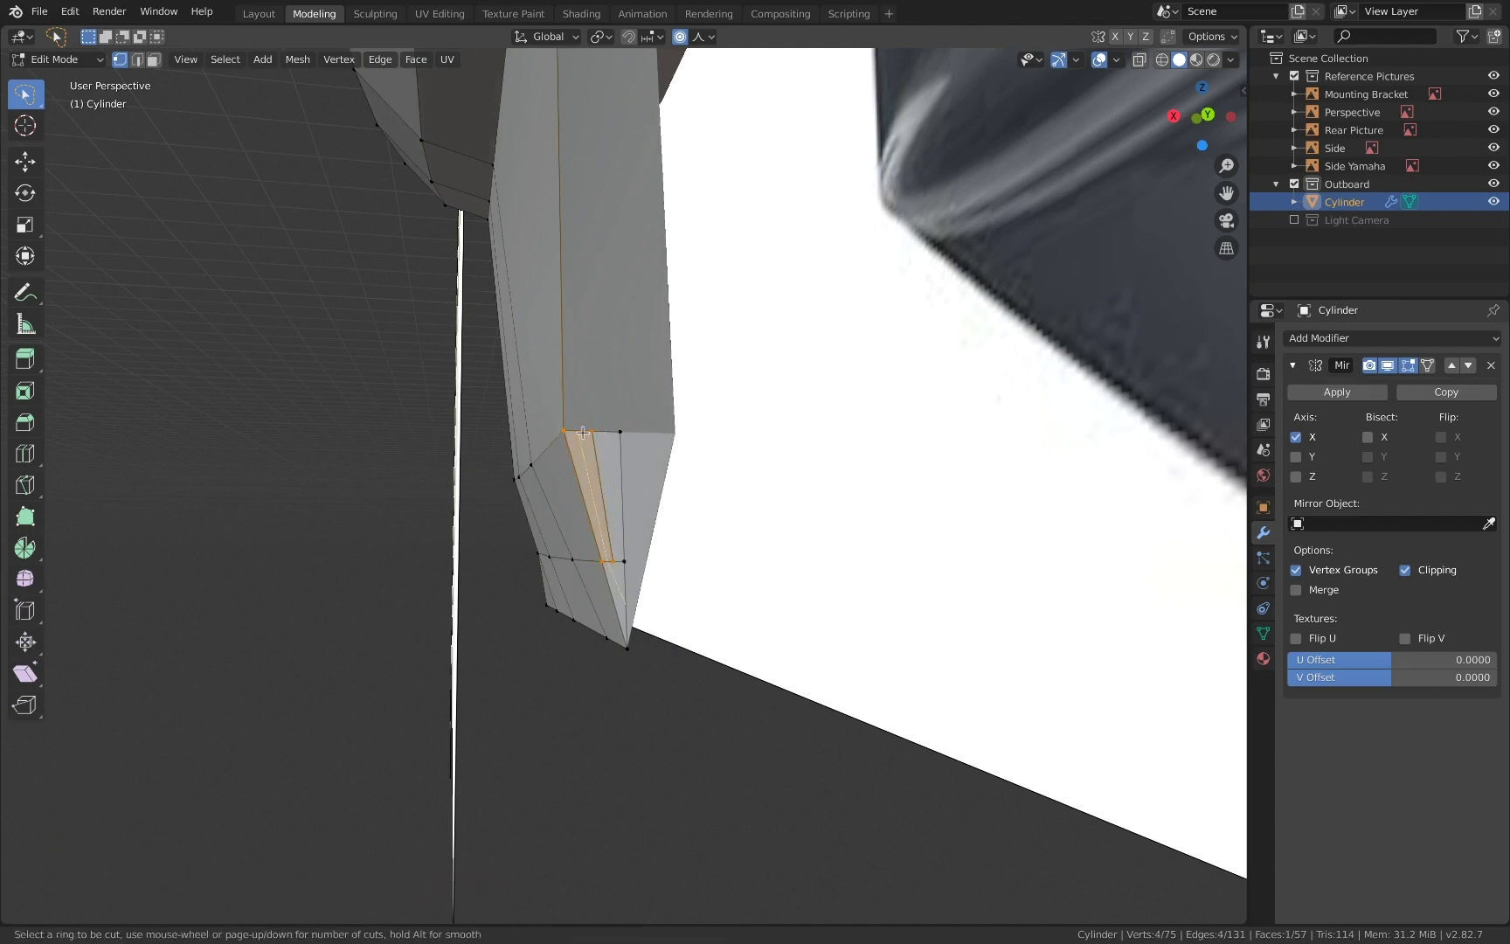
{"action": "key", "text": "Escape"}
- Extrude the skeg's top rear vertex, just below the gearcase, along X to the mirror plane
{"action": "scroll", "coordinate": [647, 425], "scroll_direction": "down", "scroll_amount": 2}
{"action": "middle_click_drag", "start_coordinate": [647, 424], "coordinate": [655, 431]}
{"action": "scroll", "coordinate": [655, 432], "scroll_direction": "down", "scroll_amount": 3}
{"action": "mouse_move", "coordinate": [654, 434]}
{"action": "middle_mouse_down", "text": "shift"}
{"action": "mouse_move", "coordinate": [651, 451]}
{"action": "mouse_move", "coordinate": [670, 452]}
{"action": "mouse_move", "coordinate": [636, 444]}
{"action": "middle_mouse_up", "text": "shift"}
{"action": "scroll", "coordinate": [661, 449], "scroll_direction": "up", "scroll_amount": 2}
{"action": "scroll", "coordinate": [636, 443], "scroll_direction": "down", "scroll_amount": 1}
{"action": "left_click", "coordinate": [620, 208]}
{"action": "middle_click_drag", "start_coordinate": [619, 209], "coordinate": [666, 378]}
{"action": "key", "text": "e"}
{"action": "key", "text": "x"}
{"action": "left_click", "coordinate": [615, 218]}
{"action": "scroll", "coordinate": [614, 218], "scroll_direction": "up", "scroll_amount": 1}
{"action": "scroll", "coordinate": [614, 218], "scroll_direction": "up", "scroll_amount": 2}
- Subdivide the extruded edge at the skeg's top rear once
{"action": "key", "text": "a"}
{"action": "key", "text": "a"}
{"action": "key", "text": "c"}
{"action": "left_click", "coordinate": [661, 174]}
{"action": "key", "text": "w"}
{"action": "right_click", "coordinate": [693, 211]}
{"action": "left_click", "coordinate": [694, 211]}
{"action": "key", "text": "a"}
{"action": "key", "text": "a"}
{"action": "key", "text": "a"}
- Connect the midpoints of the skeg's top rear edge and upper loop edge, and fill the two long faces along its rear
{"action": "left_click", "coordinate": [676, 893], "text": "shift"}
{"action": "key", "text": "f"}
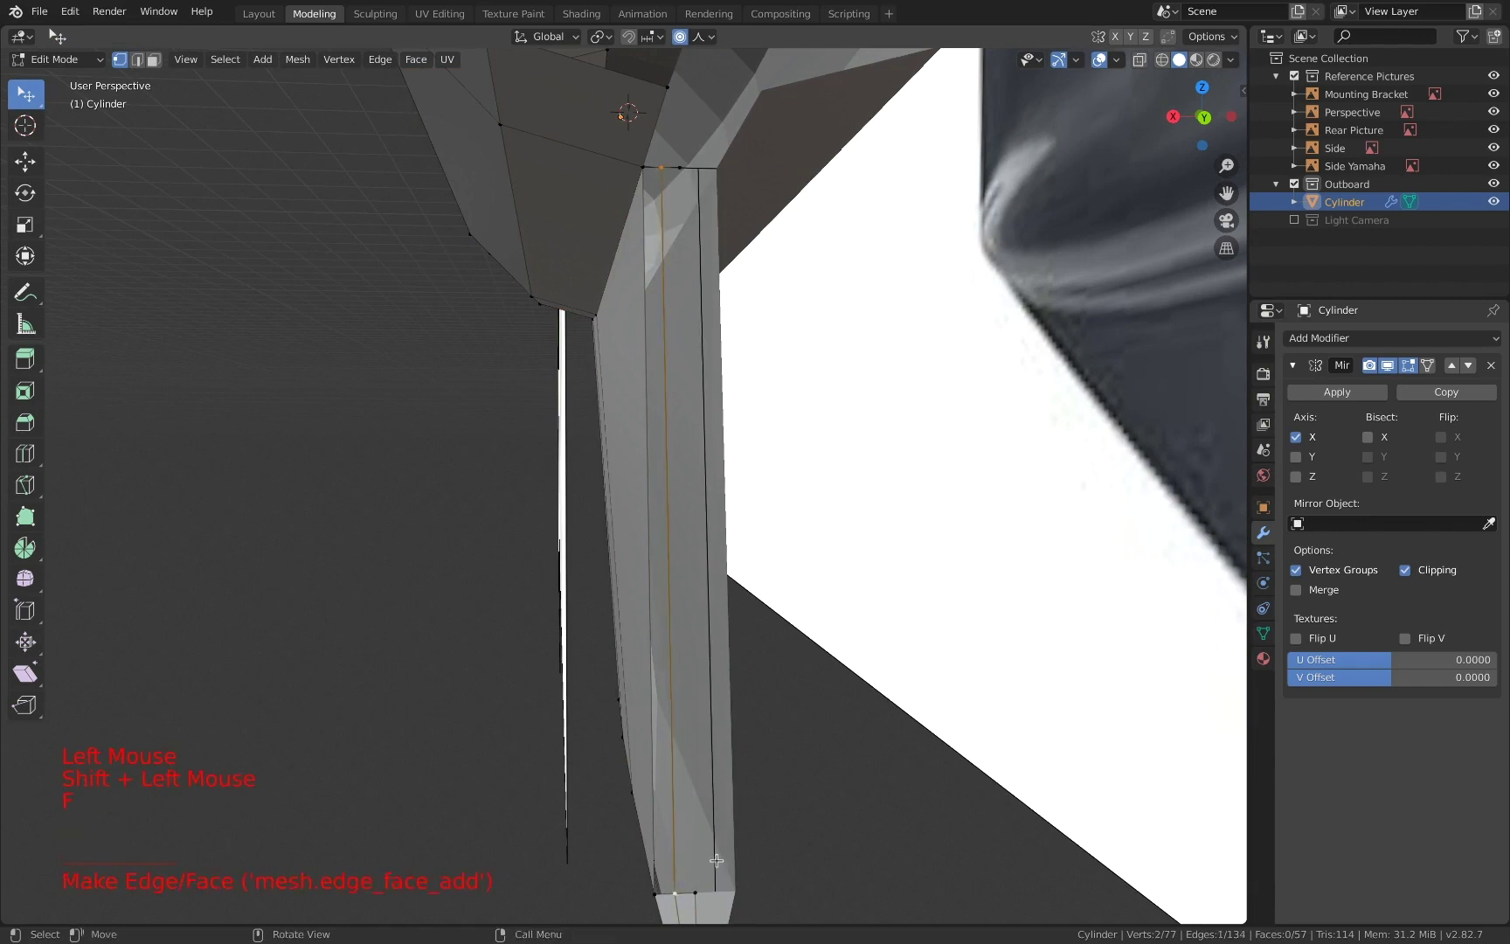
{"action": "left_click", "coordinate": [663, 889]}
{"action": "right_click", "coordinate": [664, 888]}
{"action": "middle_click_drag", "start_coordinate": [774, 785], "coordinate": [856, 723]}
{"action": "key", "text": "f"}
{"action": "right_click", "coordinate": [704, 141]}
{"action": "key", "text": "f"}
{"action": "scroll", "coordinate": [716, 158], "scroll_direction": "down", "scroll_amount": 1}
{"action": "middle_click_drag", "start_coordinate": [760, 227], "coordinate": [795, 411], "text": "shift"}
{"action": "middle_click_drag", "start_coordinate": [795, 411], "coordinate": [786, 376]}
{"action": "middle_click_drag", "start_coordinate": [778, 376], "coordinate": [743, 489], "text": "shift"}
{"action": "middle_click_drag", "start_coordinate": [743, 489], "coordinate": [992, 560]}
{"action": "right_click", "coordinate": [693, 464]}
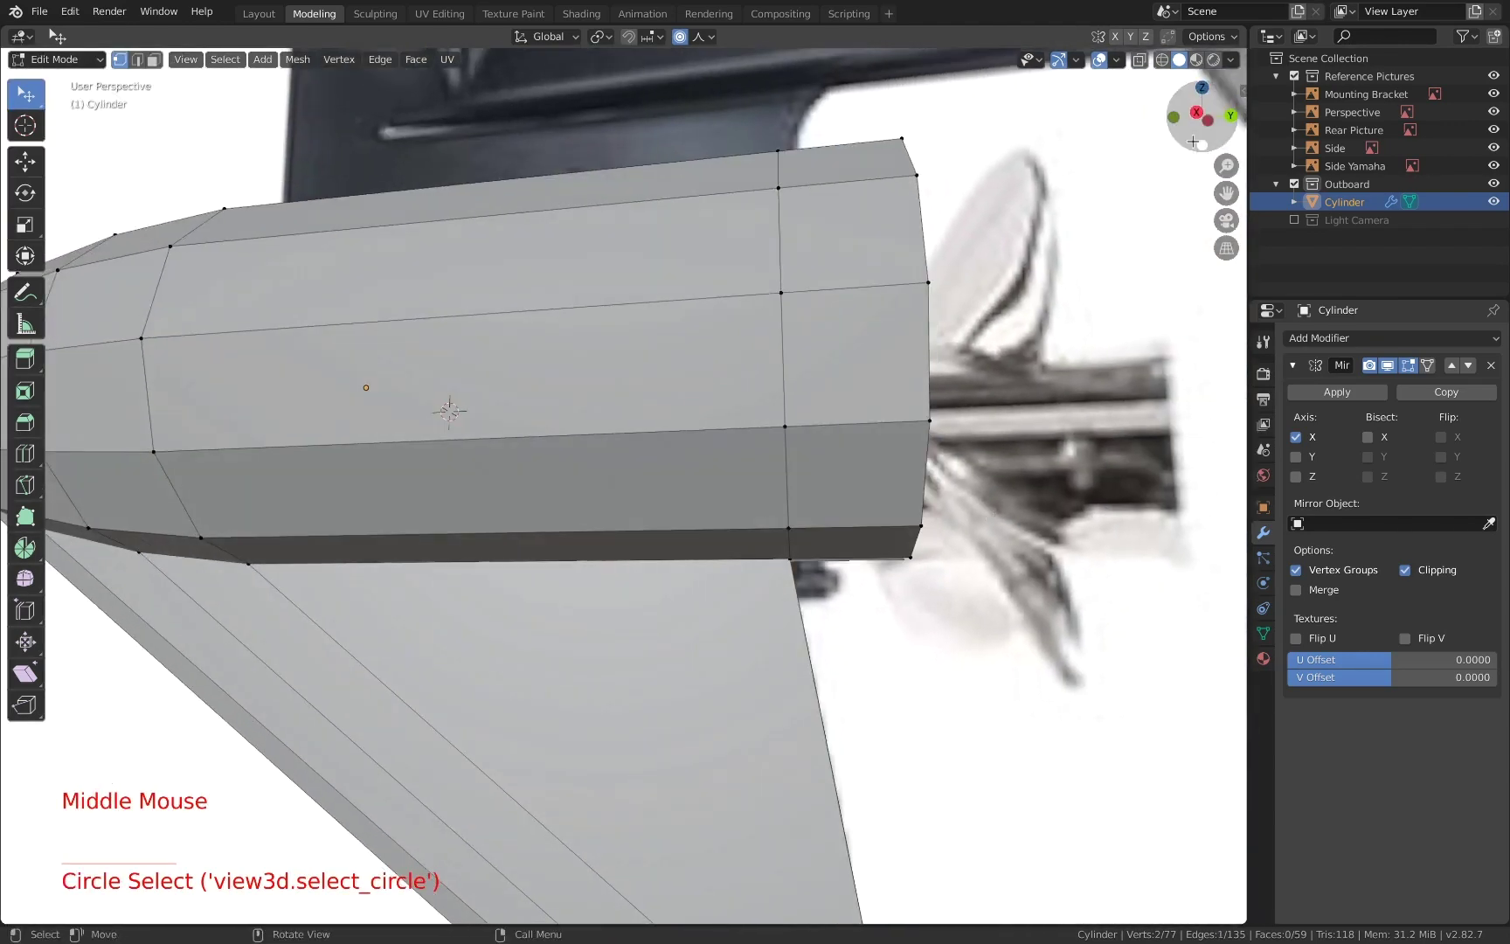
- In the right side view, extrude the skeg's top rear edge back to the gearcase's end and fill the underside gap
{"action": "left_click", "coordinate": [1208, 118]}
{"action": "key", "text": "e"}
{"action": "left_click", "coordinate": [1088, 440]}
{"action": "middle_click_drag", "start_coordinate": [1083, 437], "coordinate": [817, 330]}
{"action": "key", "text": "a"}
{"action": "key", "text": "a"}
{"action": "key", "text": "a"}
{"action": "middle_click_drag", "start_coordinate": [894, 338], "coordinate": [1005, 463]}
{"action": "scroll", "coordinate": [1047, 477], "scroll_direction": "down", "scroll_amount": 5}
{"action": "scroll", "coordinate": [1005, 463], "scroll_direction": "up", "scroll_amount": 2}
- Add a Subdivision Surface modifier to the cylinder and set its viewport subdivisions to 2
{"action": "left_click", "coordinate": [1293, 365]}
{"action": "left_click", "coordinate": [1345, 338]}
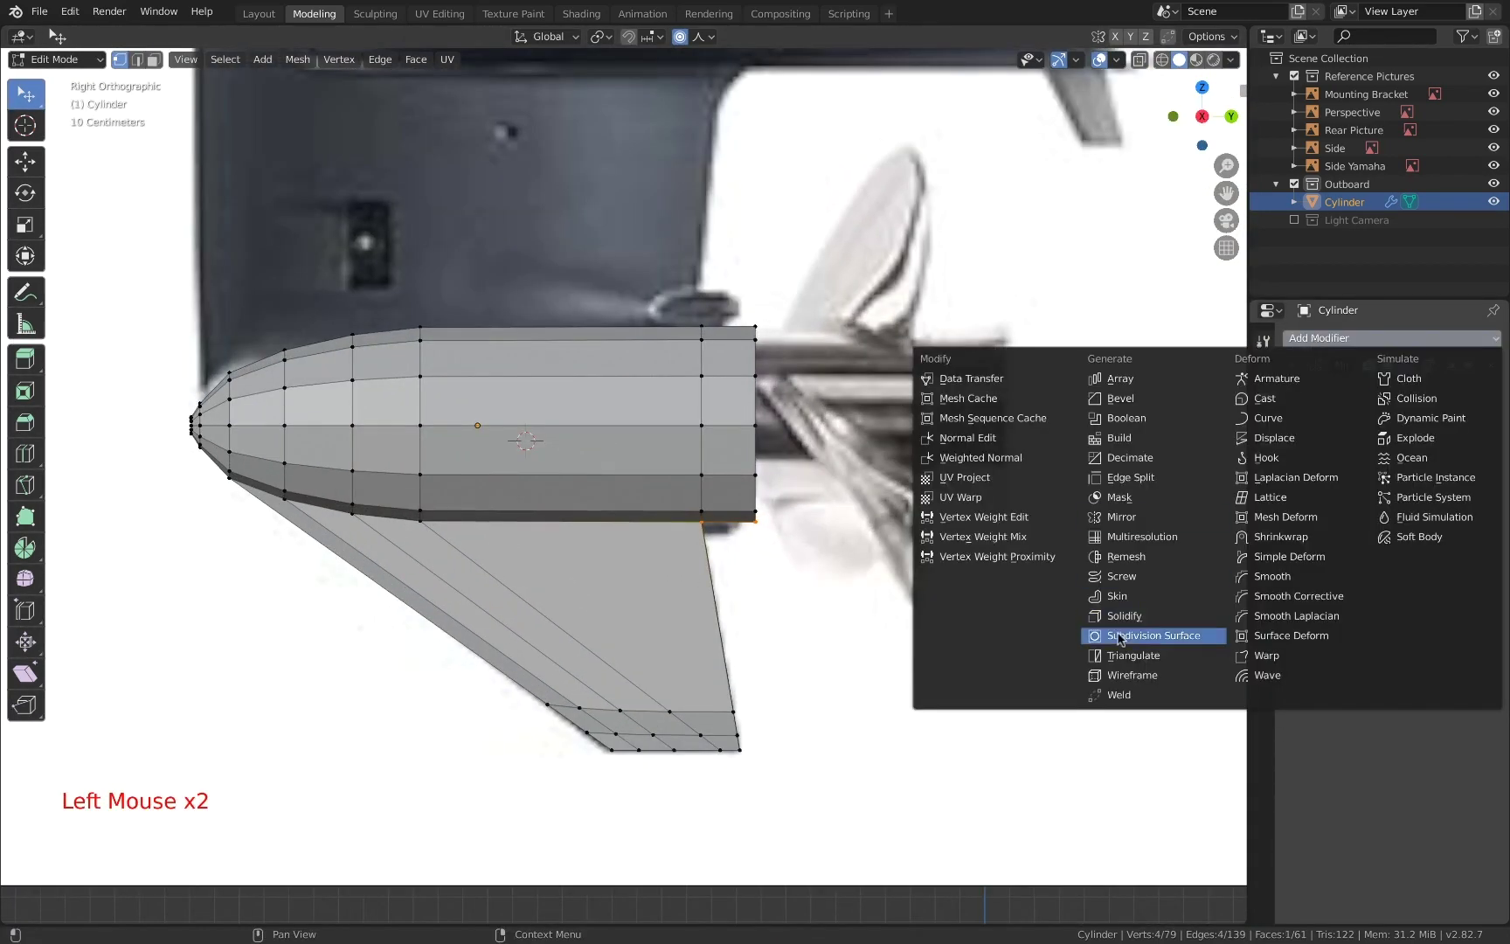
{"action": "left_click", "coordinate": [1153, 638]}
{"action": "left_click", "coordinate": [1381, 509]}
- Add a horizontal loop cut around the skeg and slide it up close to the gearcase
{"action": "middle_click_drag", "start_coordinate": [688, 596], "coordinate": [859, 593], "text": "shift"}
{"action": "key", "text": "ctrl+r"}
{"action": "left_click", "coordinate": [849, 584]}
{"action": "left_click", "coordinate": [855, 517]}
{"action": "middle_click_drag", "start_coordinate": [856, 515], "coordinate": [603, 629]}
{"action": "scroll", "coordinate": [602, 629], "scroll_direction": "down", "scroll_amount": 2}
{"action": "scroll", "coordinate": [721, 454], "scroll_direction": "up", "scroll_amount": 3}
- Disable clipping on the Mirror modifier and select the vertices along the gearcase's top centreline
{"action": "left_click", "coordinate": [1293, 366]}
{"action": "left_click", "coordinate": [1405, 569]}
{"action": "key", "text": "a"}
{"action": "key", "text": "a"}
{"action": "key", "text": "a"}
{"action": "middle_click_drag", "start_coordinate": [668, 323], "coordinate": [712, 384], "text": "shift"}
{"action": "middle_click_drag", "start_coordinate": [712, 385], "coordinate": [1110, 498]}
{"action": "middle_click_drag", "start_coordinate": [786, 454], "coordinate": [664, 410], "text": "shift"}
{"action": "key", "text": "c"}
{"action": "left_click_drag", "start_coordinate": [568, 404], "coordinate": [531, 461]}
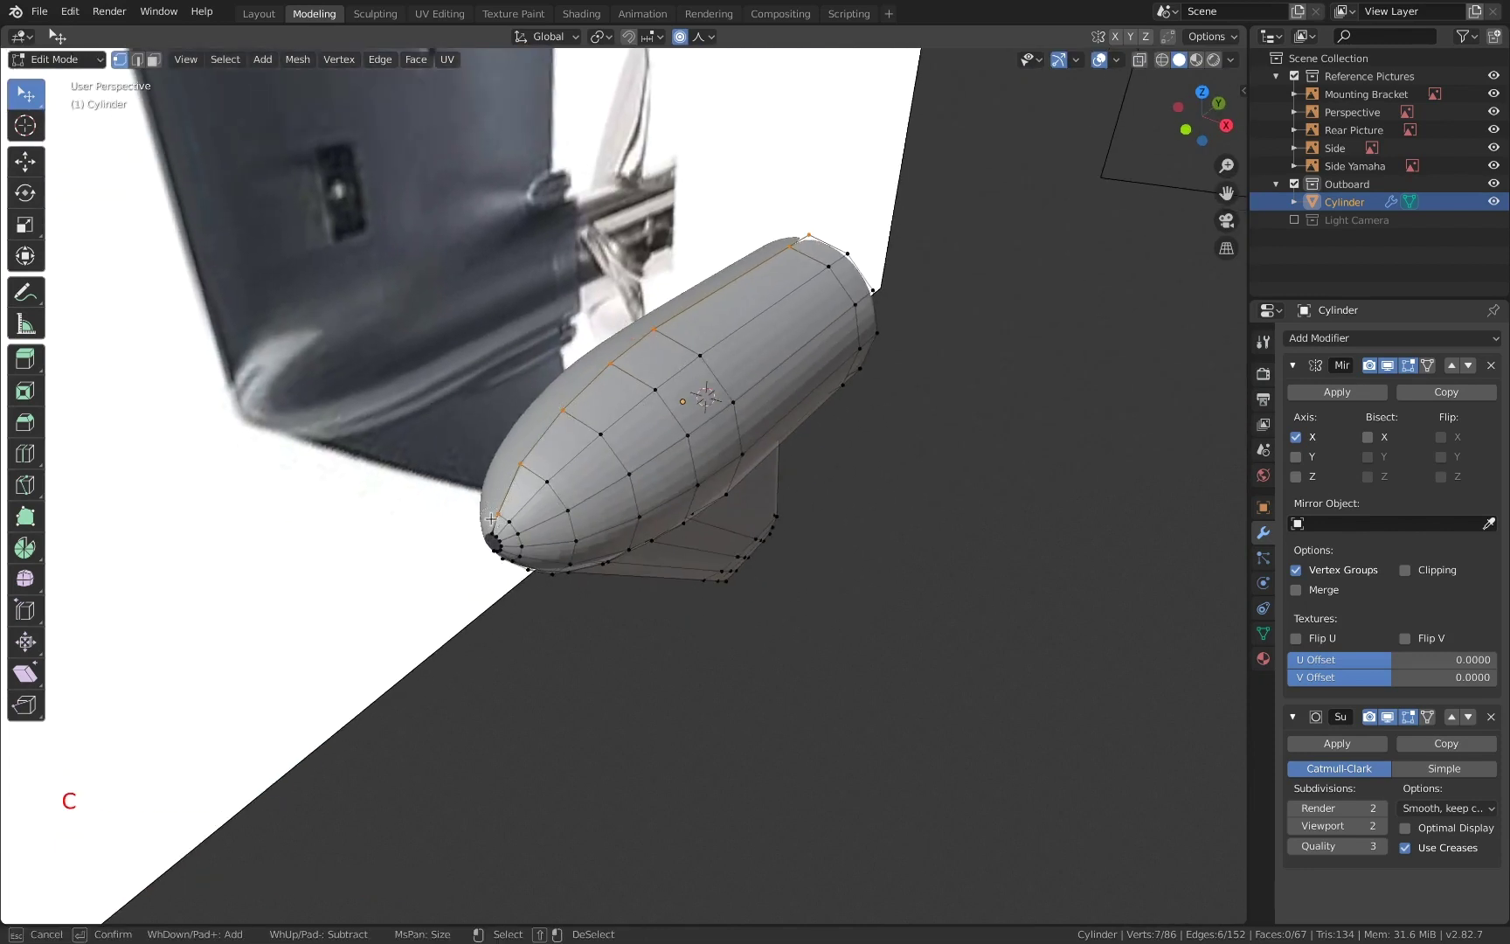
{"action": "middle_click_drag", "start_coordinate": [852, 342], "coordinate": [953, 264]}
{"action": "key", "text": "g"}
{"action": "right_click", "coordinate": [591, 378]}
{"action": "middle_click_drag", "start_coordinate": [591, 378], "coordinate": [612, 354]}
{"action": "key", "text": "r"}
{"action": "right_click", "coordinate": [638, 354]}
- In the front view, rotate the top centreline vertices 8.67° about Y and move them about 0.033 m along X
{"action": "key", "text": "r"}
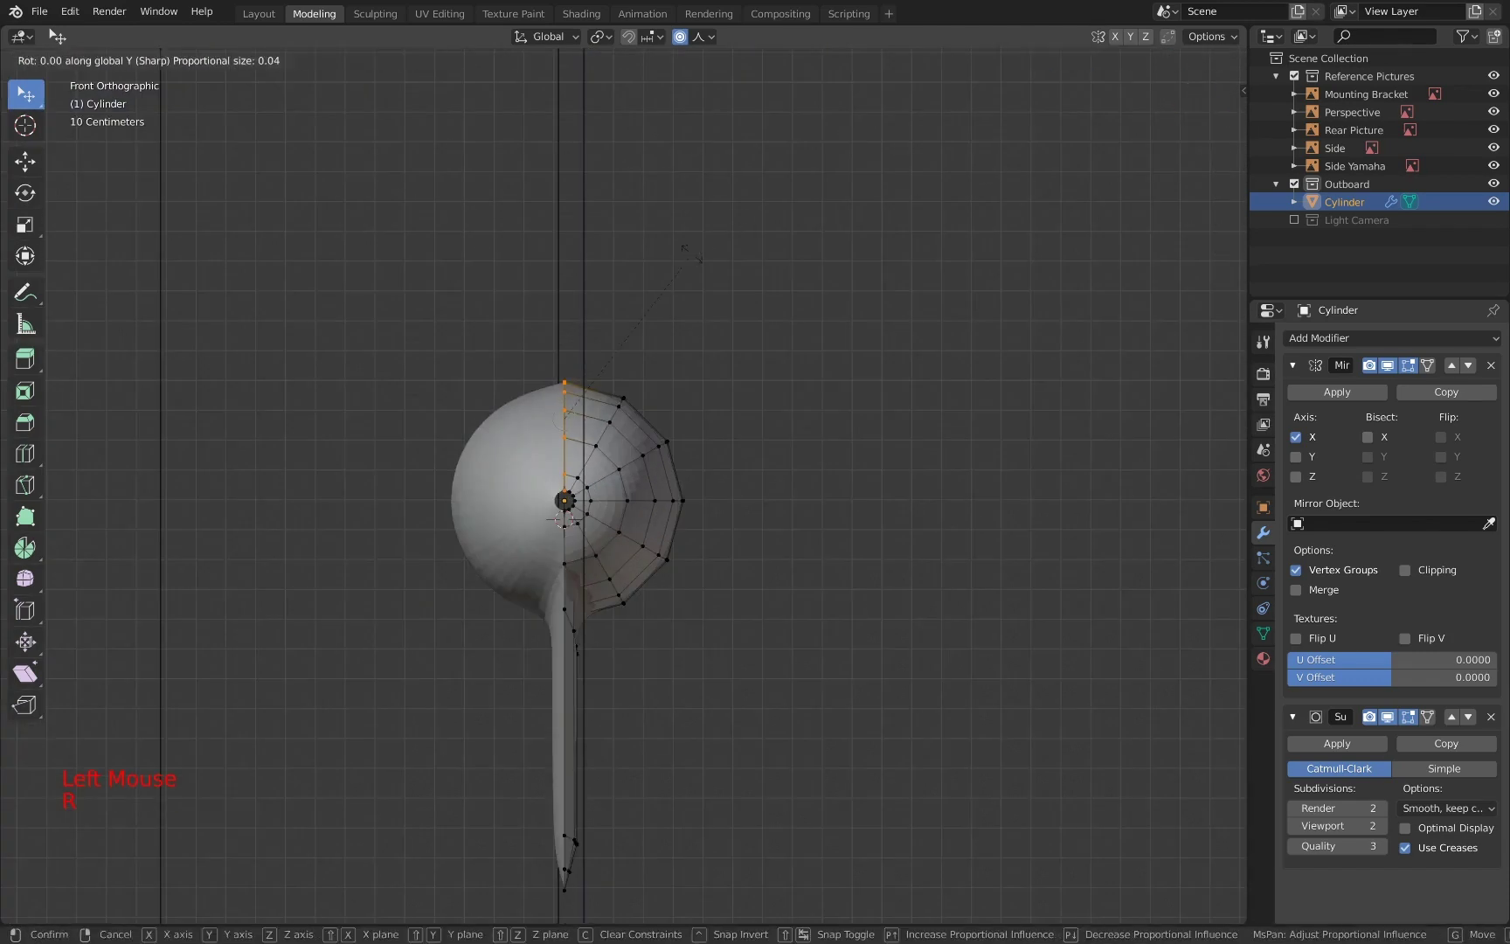
{"action": "left_click", "coordinate": [725, 267]}
{"action": "key", "text": "g"}
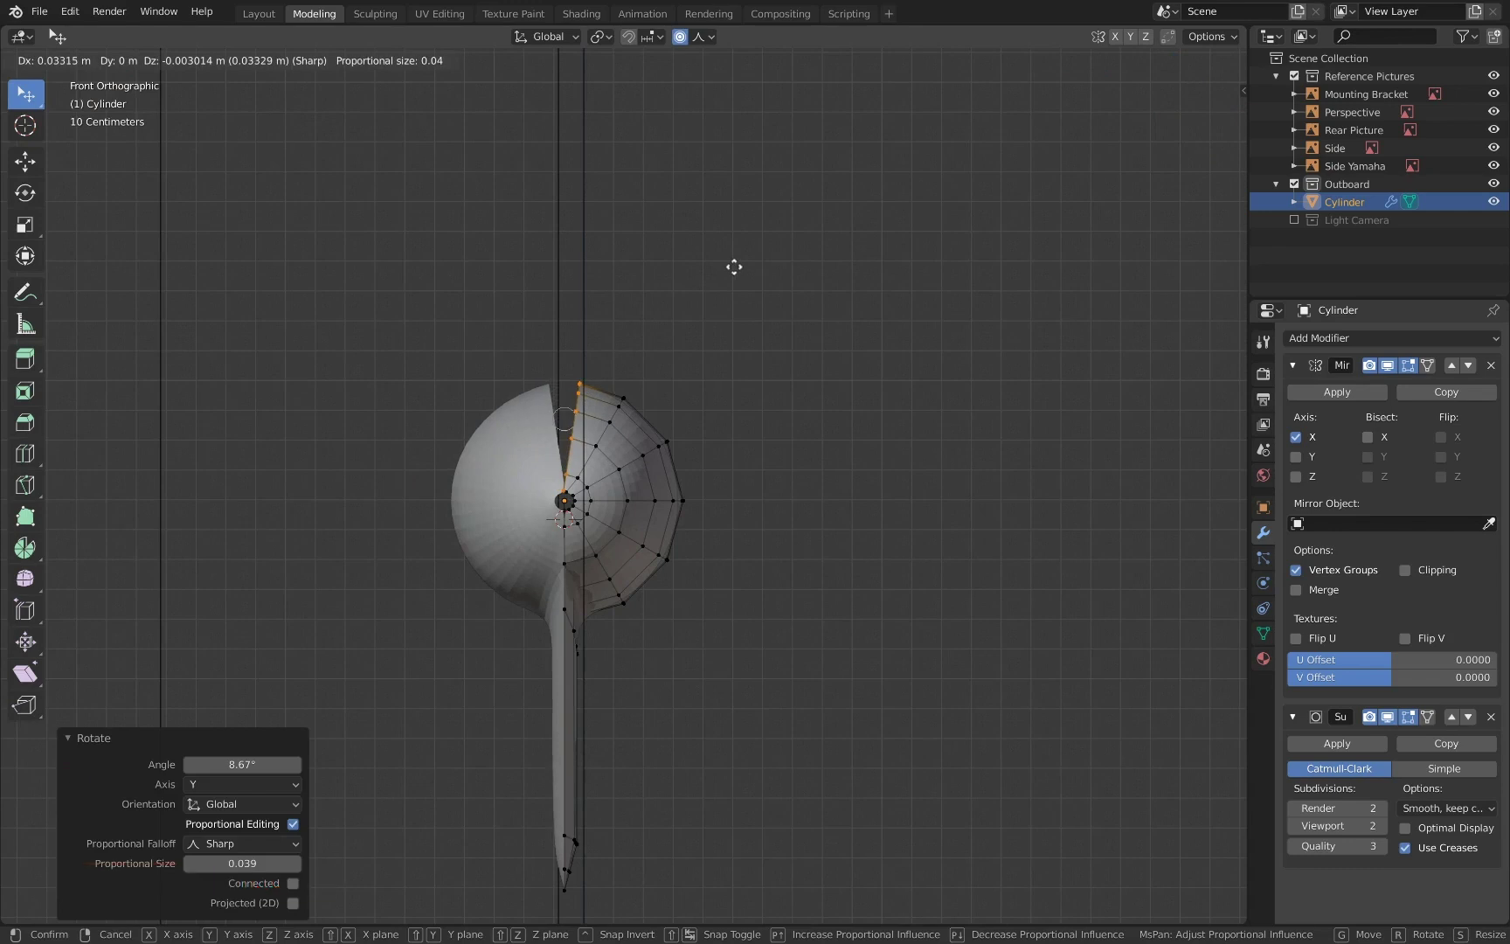
{"action": "left_click", "coordinate": [734, 266]}
- Deselect the centreline vertex nearest the nose, rotate the rest about 4° around Y, and move them 0.0362 m in X and -0.00904 m in Z
{"action": "key", "text": "c"}
{"action": "left_click", "coordinate": [567, 479], "text": "shift"}
{"action": "right_click", "coordinate": [612, 420]}
{"action": "key", "text": "r"}
{"action": "key", "text": "y"}
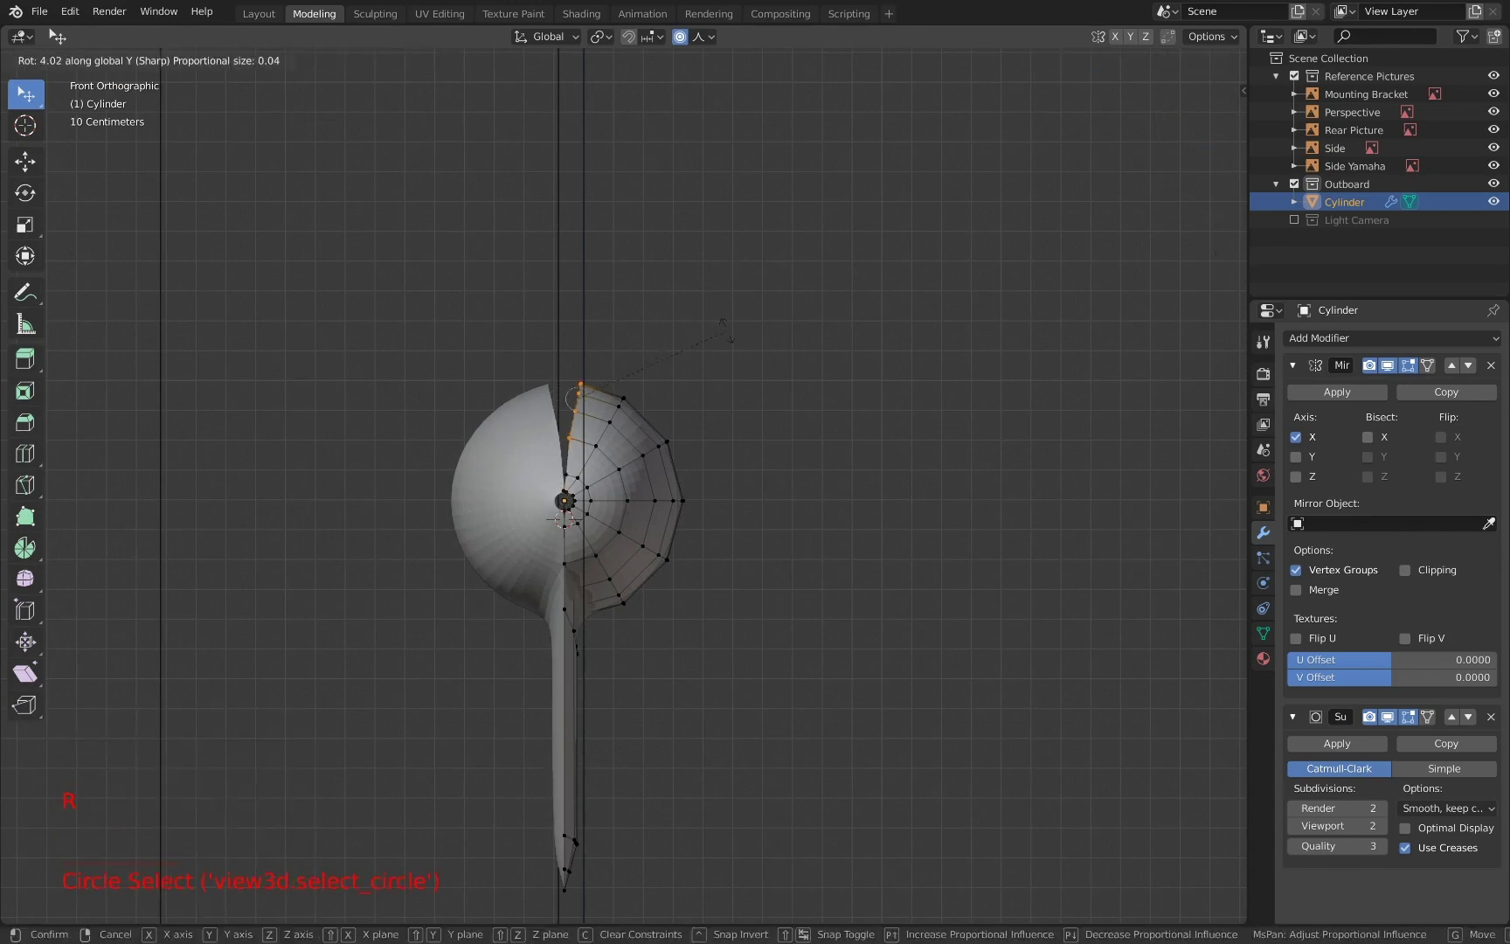
{"action": "left_click", "coordinate": [729, 333]}
{"action": "key", "text": "g"}
{"action": "left_click", "coordinate": [740, 335]}
{"action": "scroll", "coordinate": [630, 378], "scroll_direction": "up", "scroll_amount": 4}
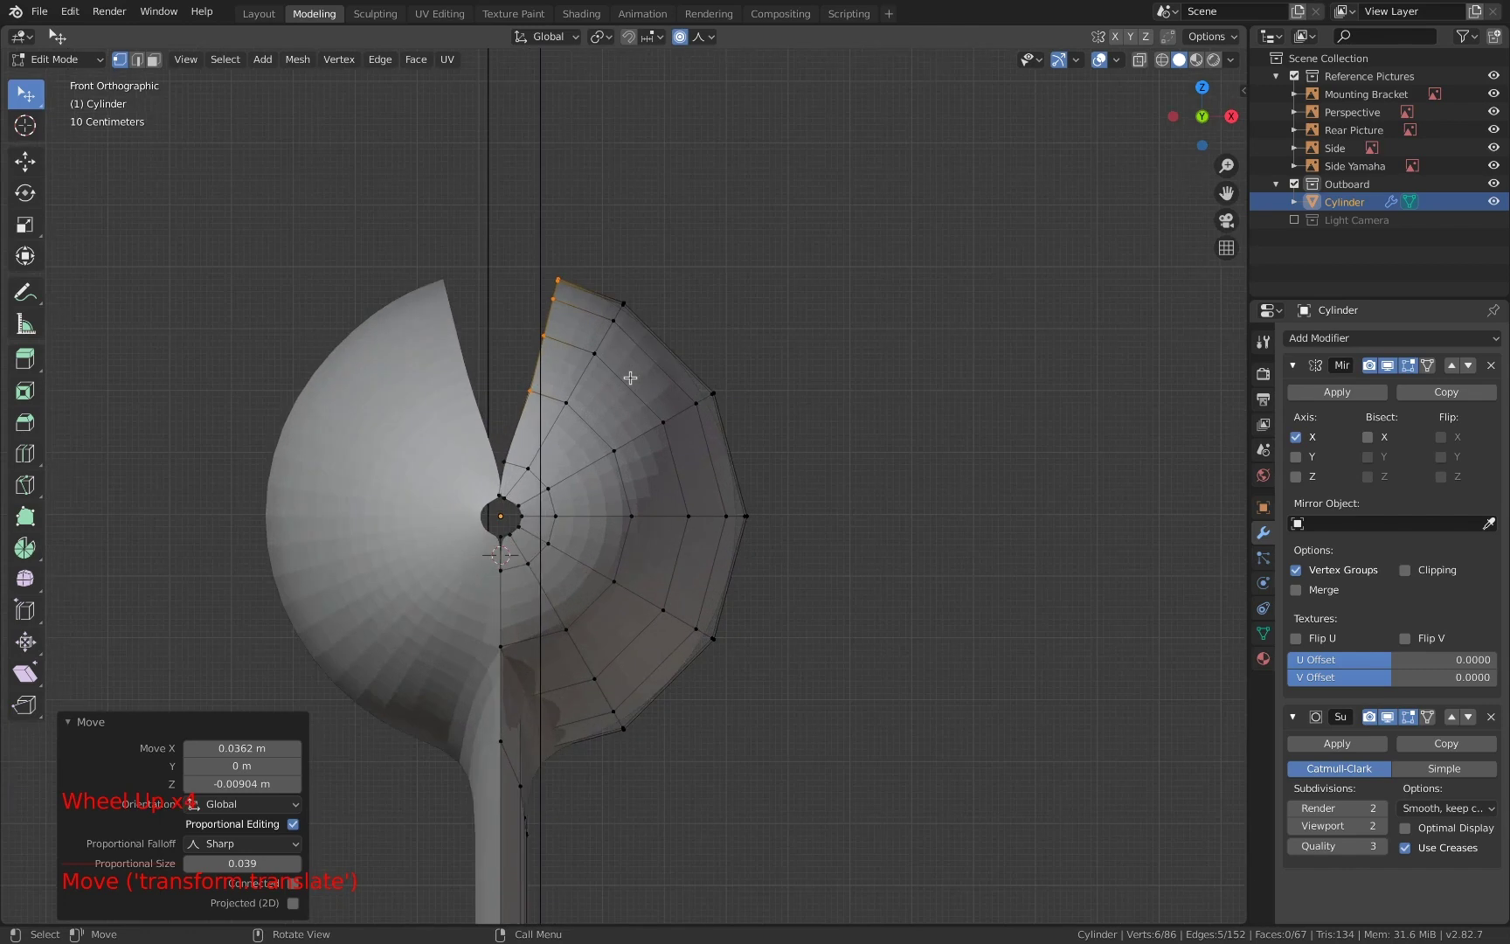
- With Mirror clipping enabled and proportional editing off, move the nose opening's bottom vertex along X against the mirror plane
{"action": "key", "text": "a"}
{"action": "key", "text": "a"}
{"action": "scroll", "coordinate": [489, 507], "scroll_direction": "up", "scroll_amount": 4}
{"action": "middle_click_drag", "start_coordinate": [489, 515], "coordinate": [675, 461], "text": "shift"}
{"action": "scroll", "coordinate": [655, 481], "scroll_direction": "down", "scroll_amount": 1}
{"action": "scroll", "coordinate": [489, 594], "scroll_direction": "up", "scroll_amount": 6}
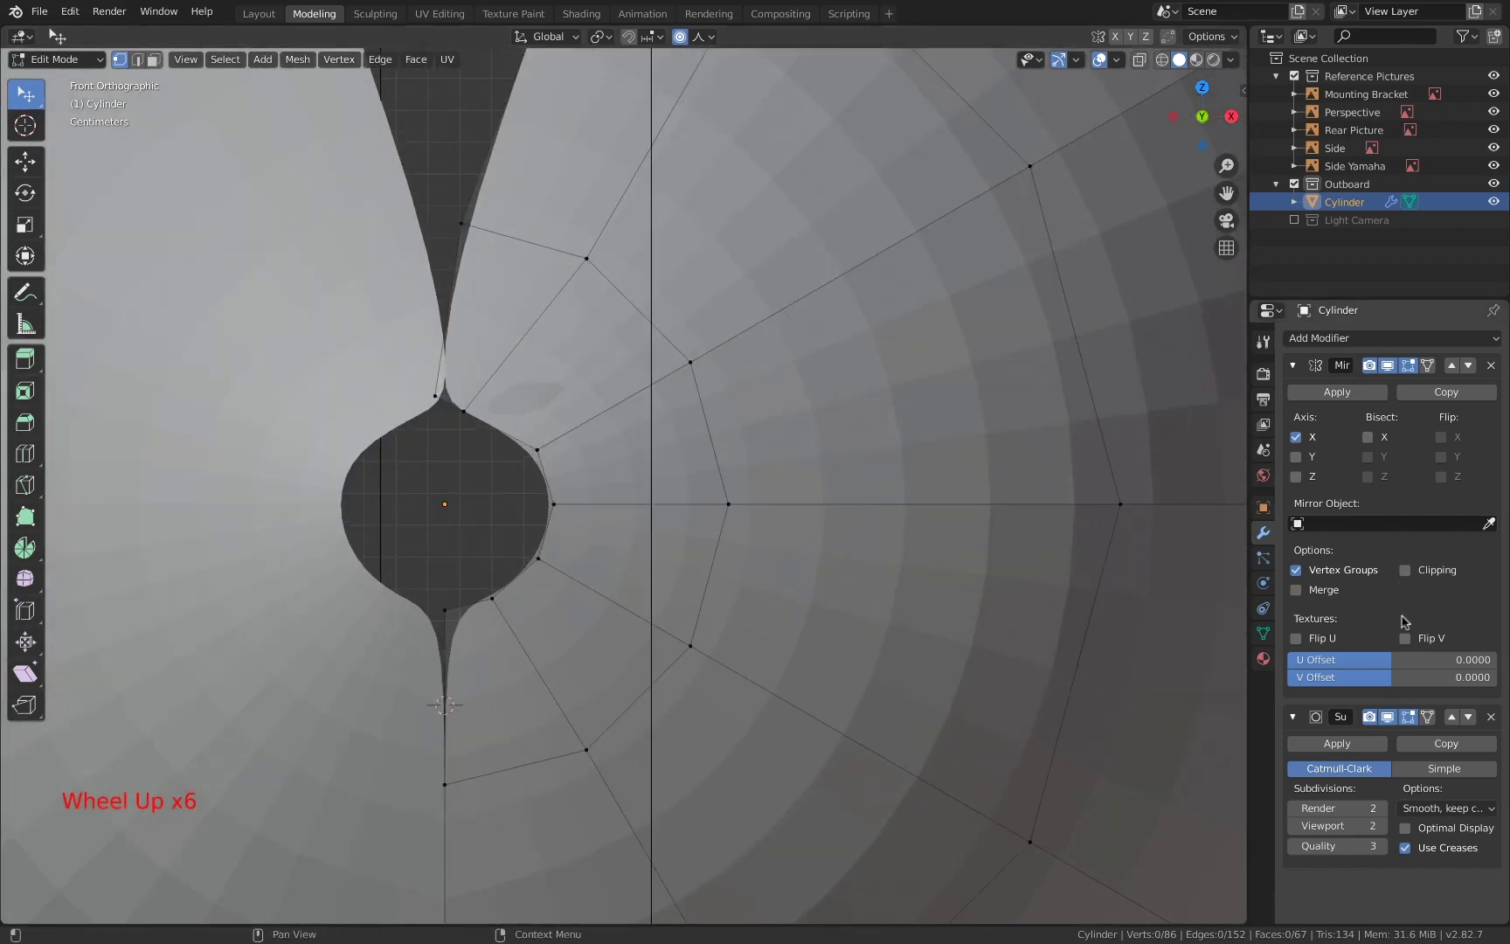
{"action": "key", "text": "g"}
{"action": "key", "text": "x"}
{"action": "right_click", "coordinate": [696, 543]}
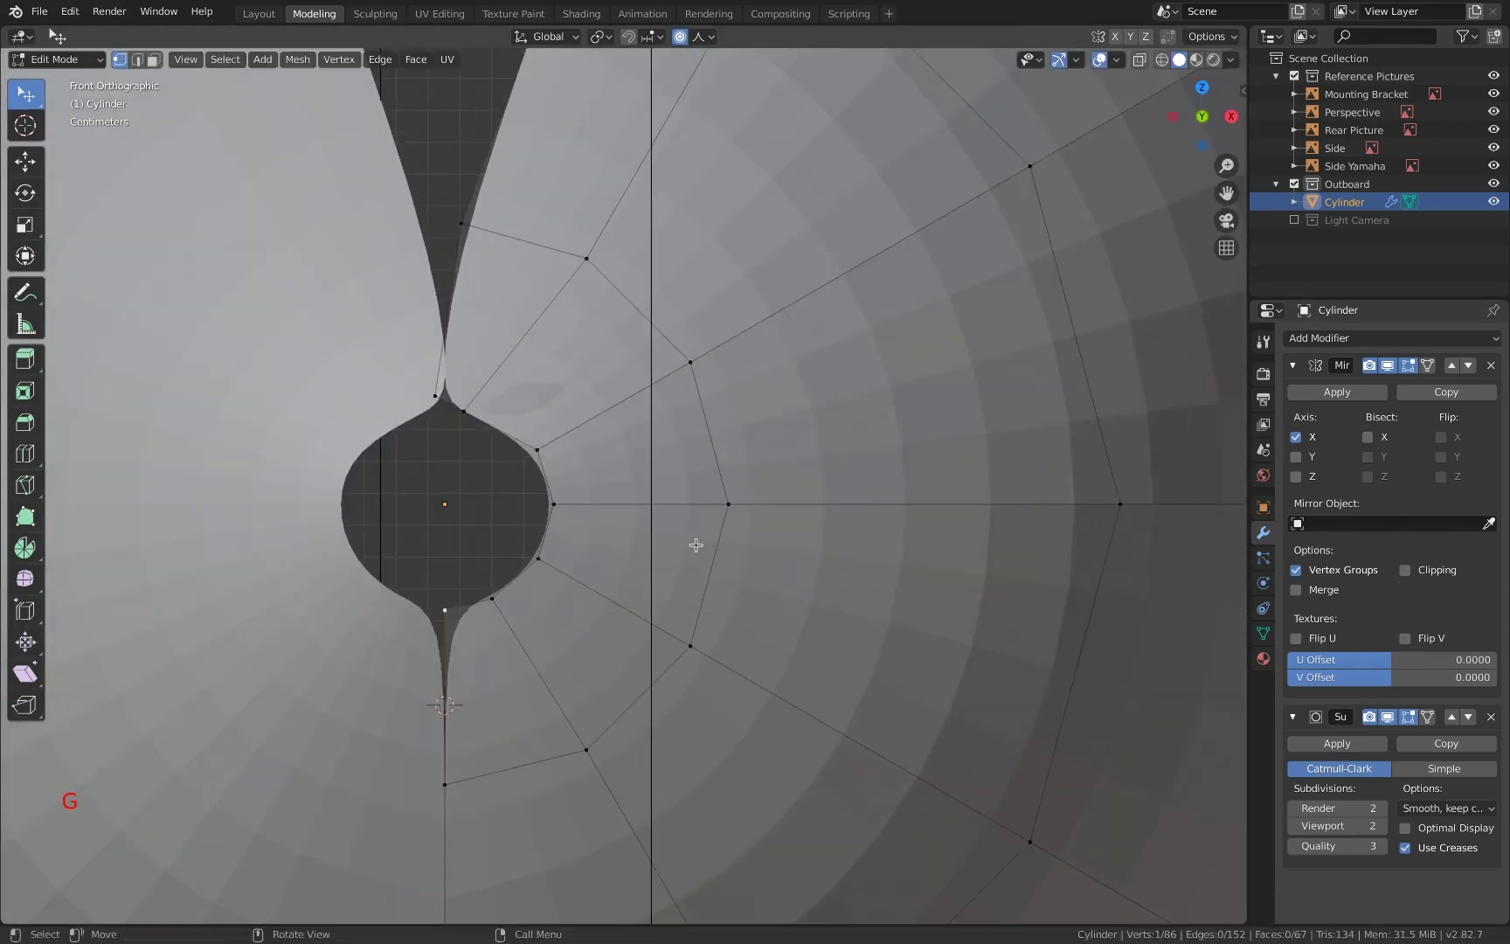
{"action": "key", "text": "o"}
{"action": "key", "text": "g"}
{"action": "key", "text": "x"}
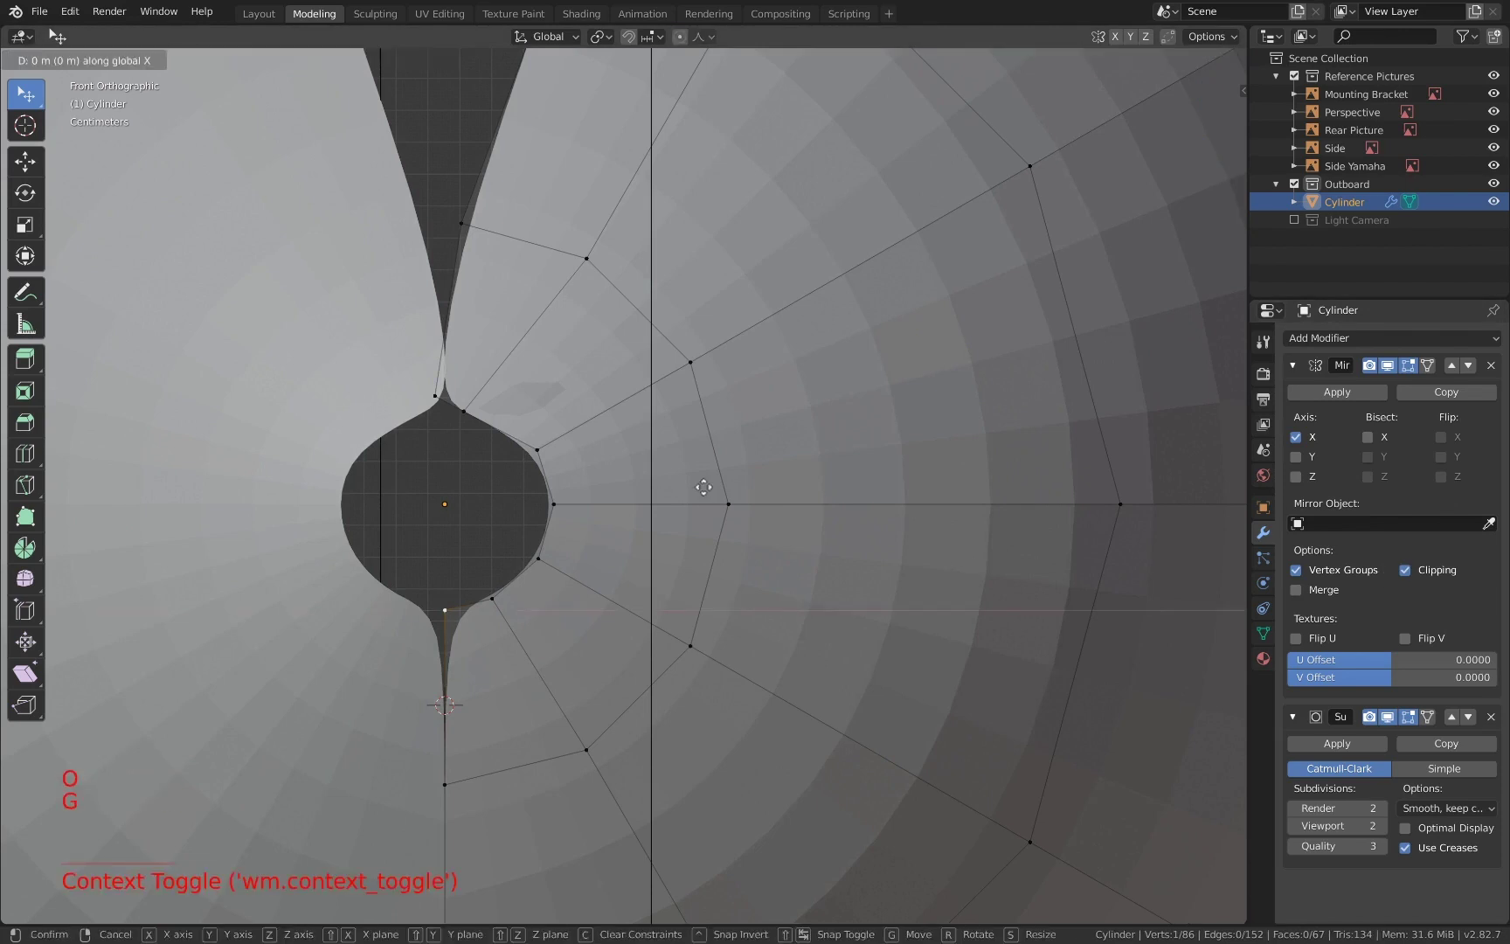
{"action": "left_click", "coordinate": [667, 500]}
- Test the Subdivision Surface modifier above the Mirror modifier, and move the nose opening's bottom vertex once more with clipping on
{"action": "left_click", "coordinate": [1451, 716]}
{"action": "left_click", "coordinate": [1469, 366]}
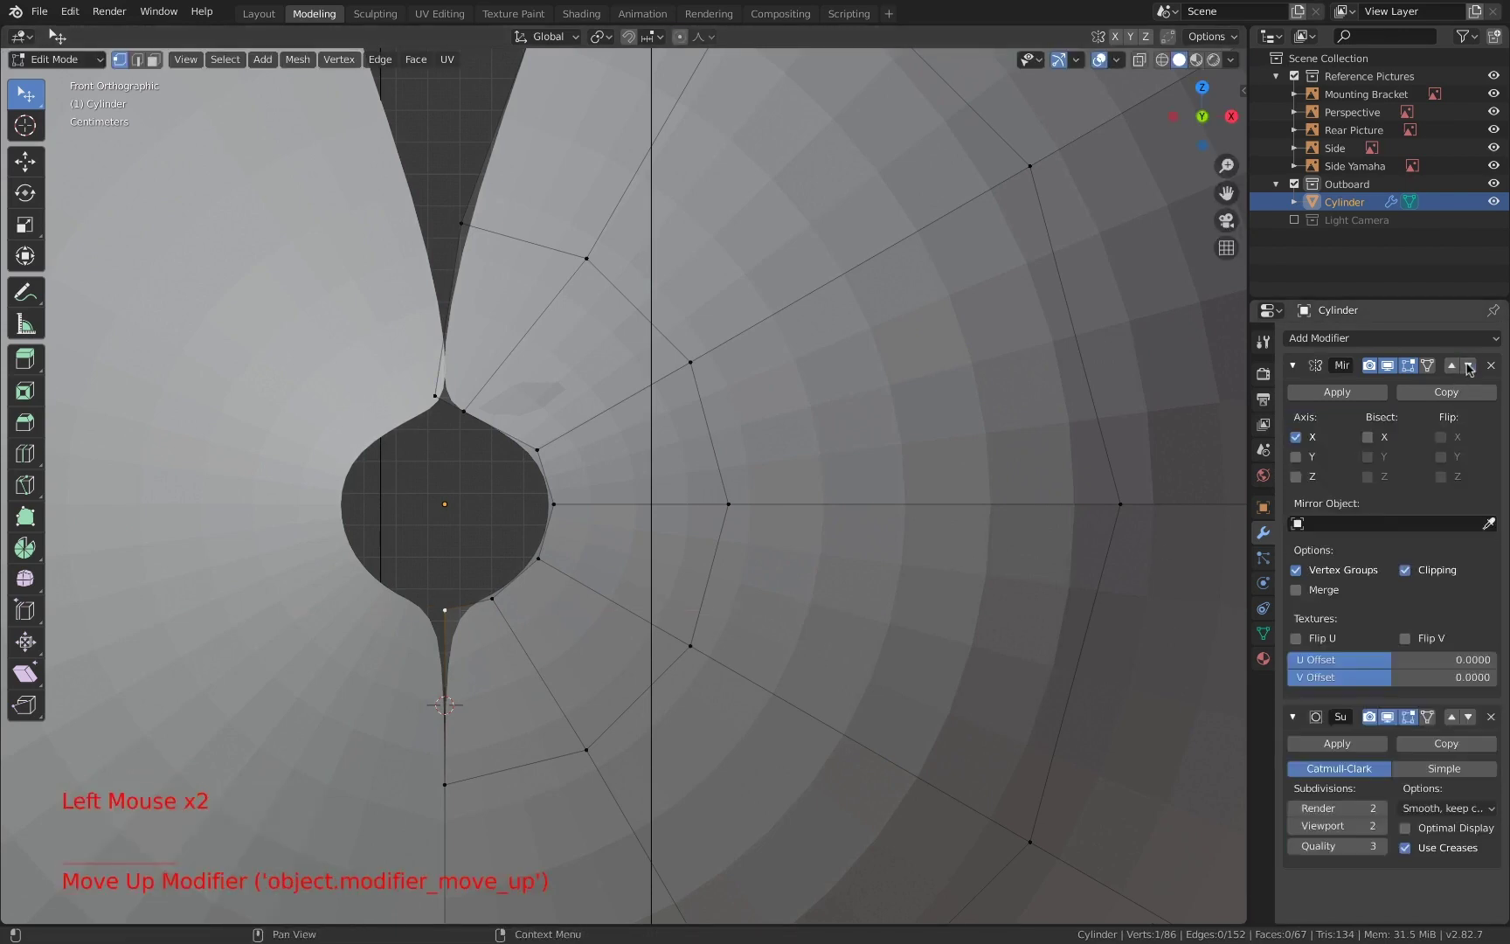
{"action": "left_click", "coordinate": [450, 611]}
{"action": "key", "text": "g"}
{"action": "left_click", "coordinate": [504, 608]}
- Place the Subdivision Surface modifier above the Mirror modifier and move the nose opening's top vertex about -0.0138 m along X
{"action": "left_click", "coordinate": [436, 396]}
{"action": "key", "text": "g"}
{"action": "left_click", "coordinate": [443, 395]}
{"action": "left_click", "coordinate": [1468, 366]}
{"action": "key", "text": "g"}
{"action": "key", "text": "x"}
{"action": "left_click", "coordinate": [504, 420]}
{"action": "key", "text": "g"}
{"action": "right_click", "coordinate": [503, 428]}
{"action": "scroll", "coordinate": [503, 429], "scroll_direction": "down", "scroll_amount": 3}
{"action": "middle_click_drag", "start_coordinate": [503, 428], "coordinate": [549, 423], "text": "shift"}
{"action": "scroll", "coordinate": [590, 364], "scroll_direction": "down", "scroll_amount": 3}
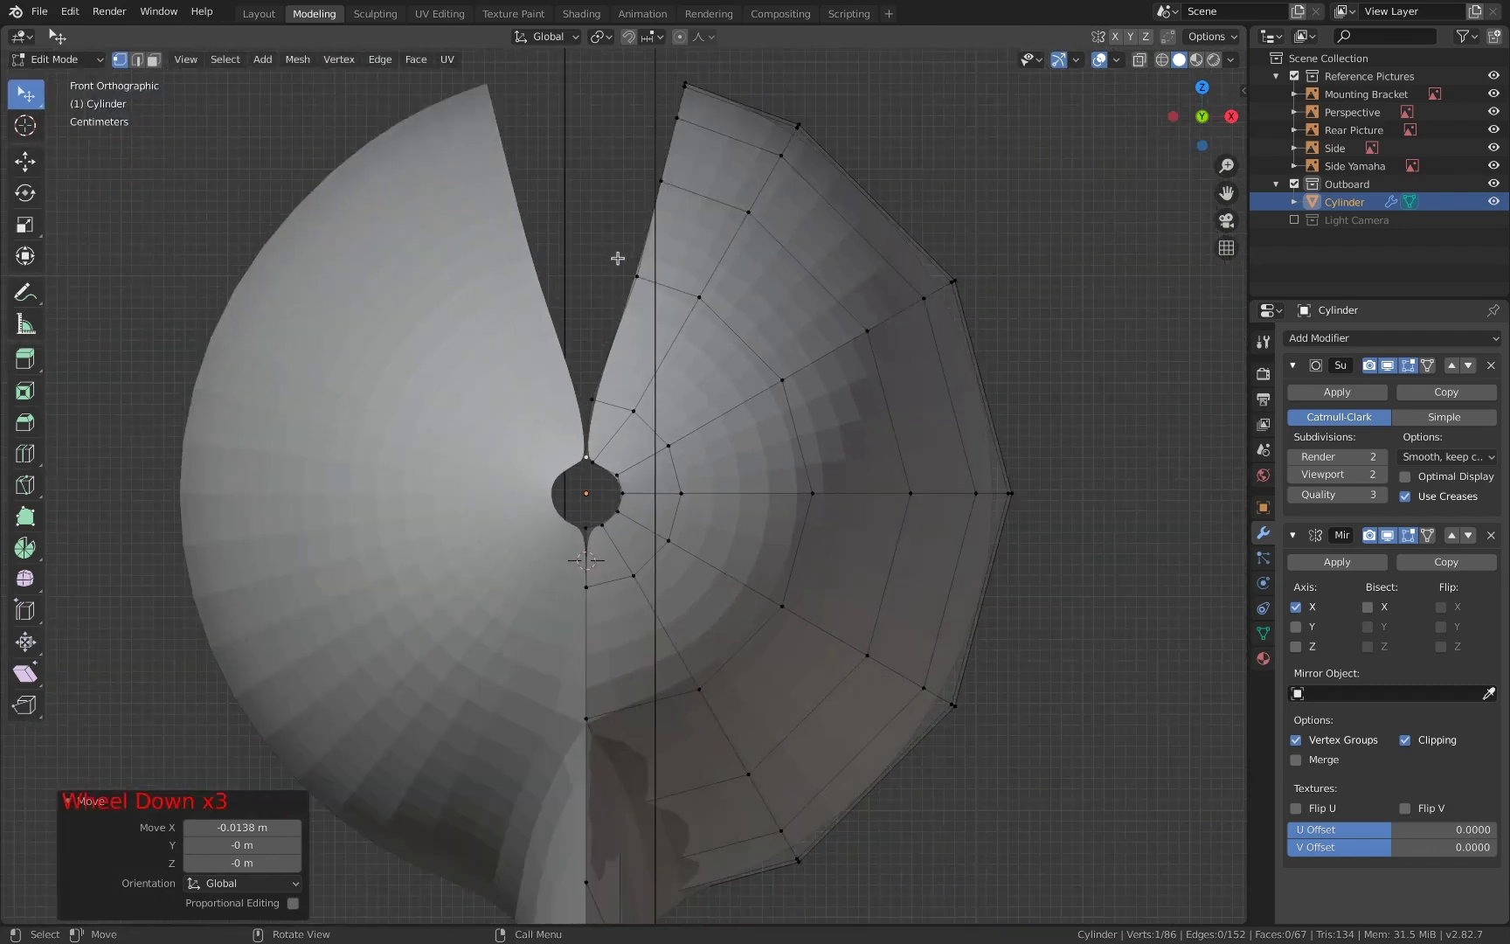
- In wireframe side view, select the gearcase's top opening edge vertices and extrude them upward to form the leg's side wall
{"action": "key", "text": "a"}
{"action": "key", "text": "a"}
{"action": "key", "text": "a"}
{"action": "key", "text": "z"}
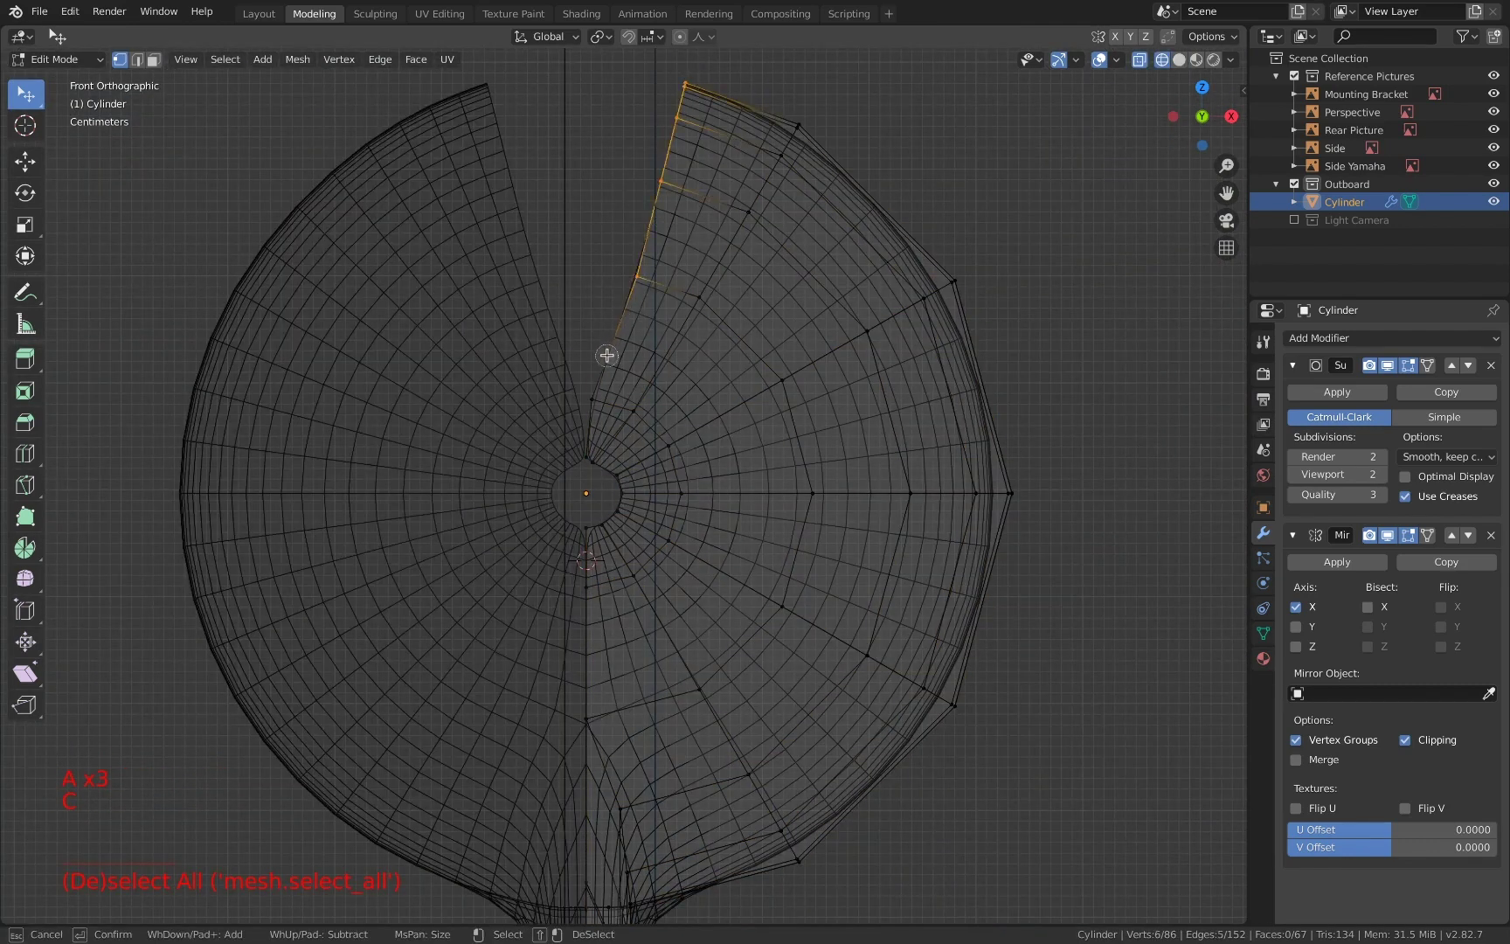
{"action": "left_click", "coordinate": [1231, 117]}
{"action": "scroll", "coordinate": [806, 227], "scroll_direction": "down", "scroll_amount": 10}
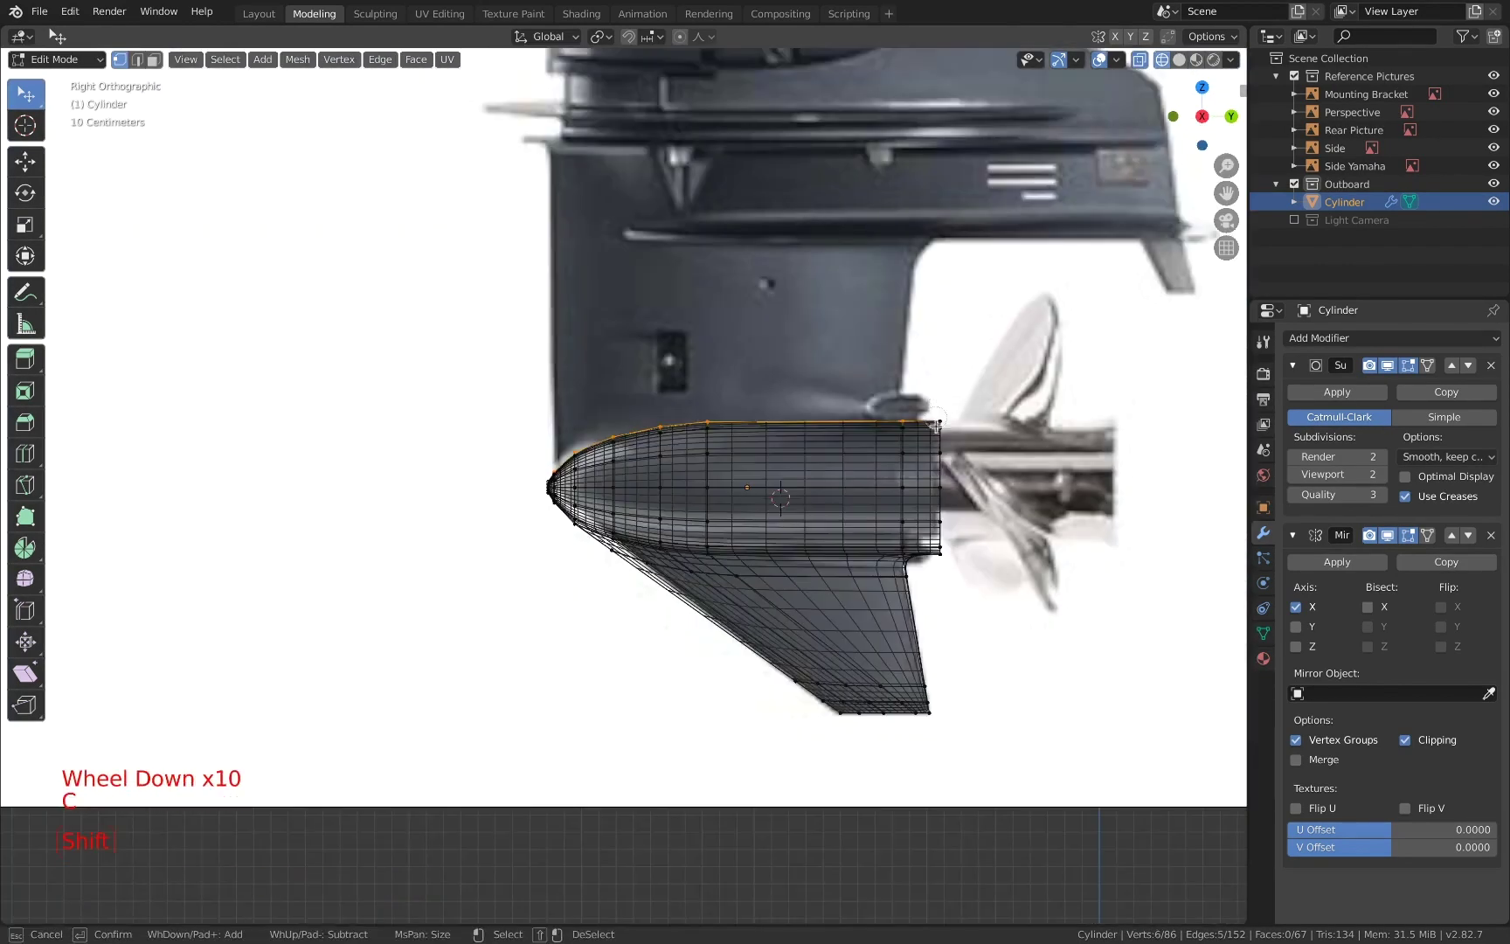
{"action": "right_click", "coordinate": [948, 421]}
{"action": "key", "text": "e"}
{"action": "left_click", "coordinate": [969, 243]}
- Flatten the extruded leg edge by scaling it to 0 along Z
{"action": "key", "text": "s"}
{"action": "key", "text": "z"}
{"action": "key", "text": "0"}
{"action": "key", "text": "Return"}
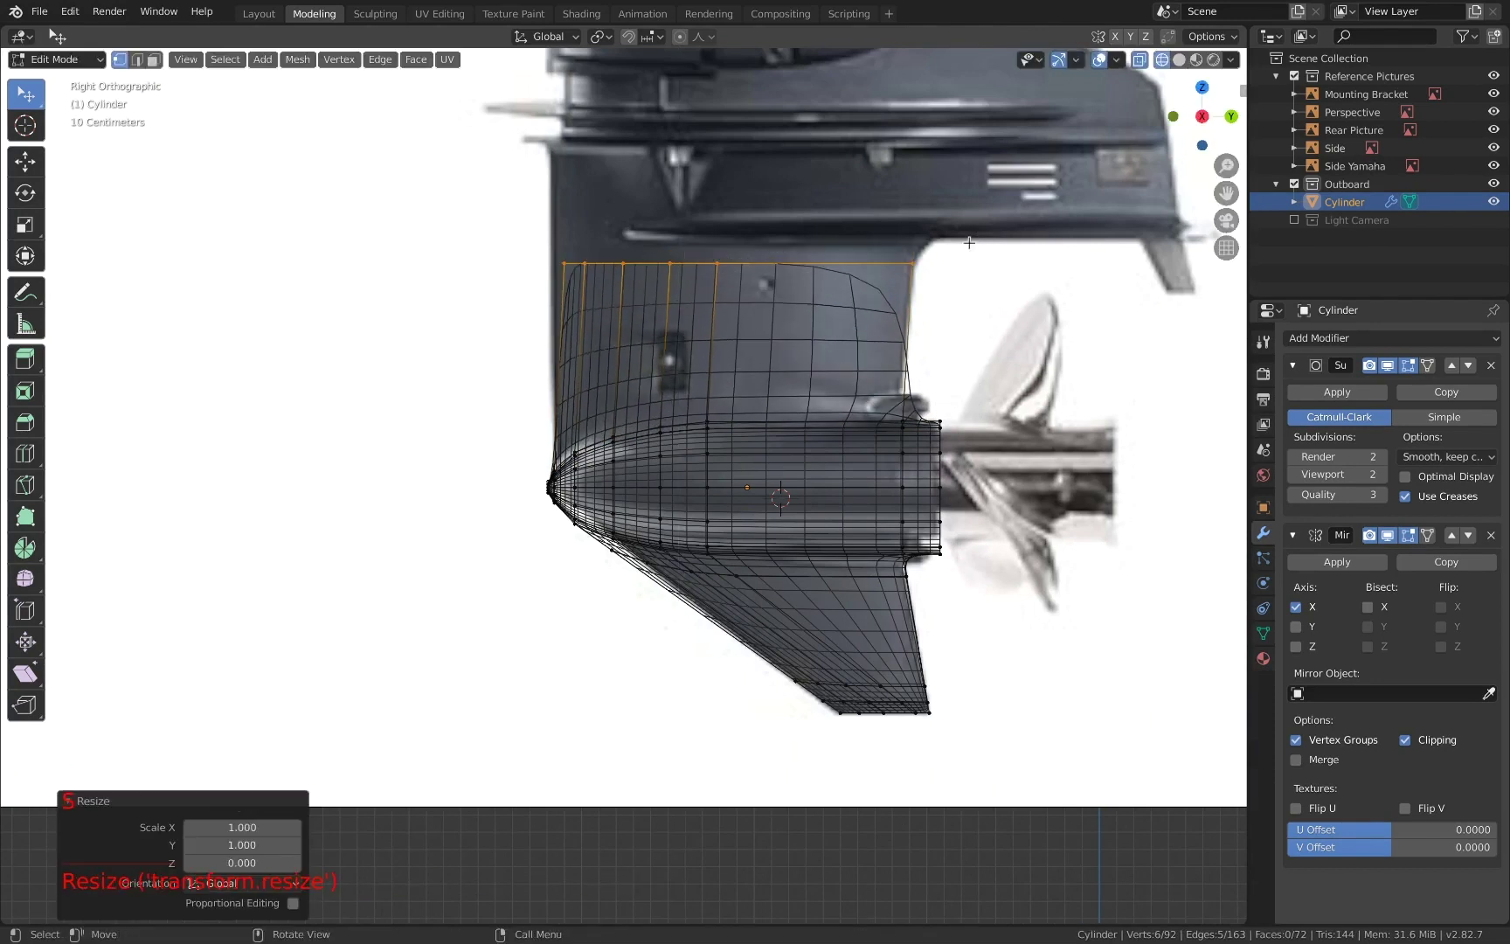
- In solid shading, add a horizontal loop cut near the top of the leg, slid toward its upper edge
{"action": "scroll", "coordinate": [927, 280], "scroll_direction": "up", "scroll_amount": 1}
{"action": "key", "text": "z"}
{"action": "left_click", "coordinate": [1027, 280]}
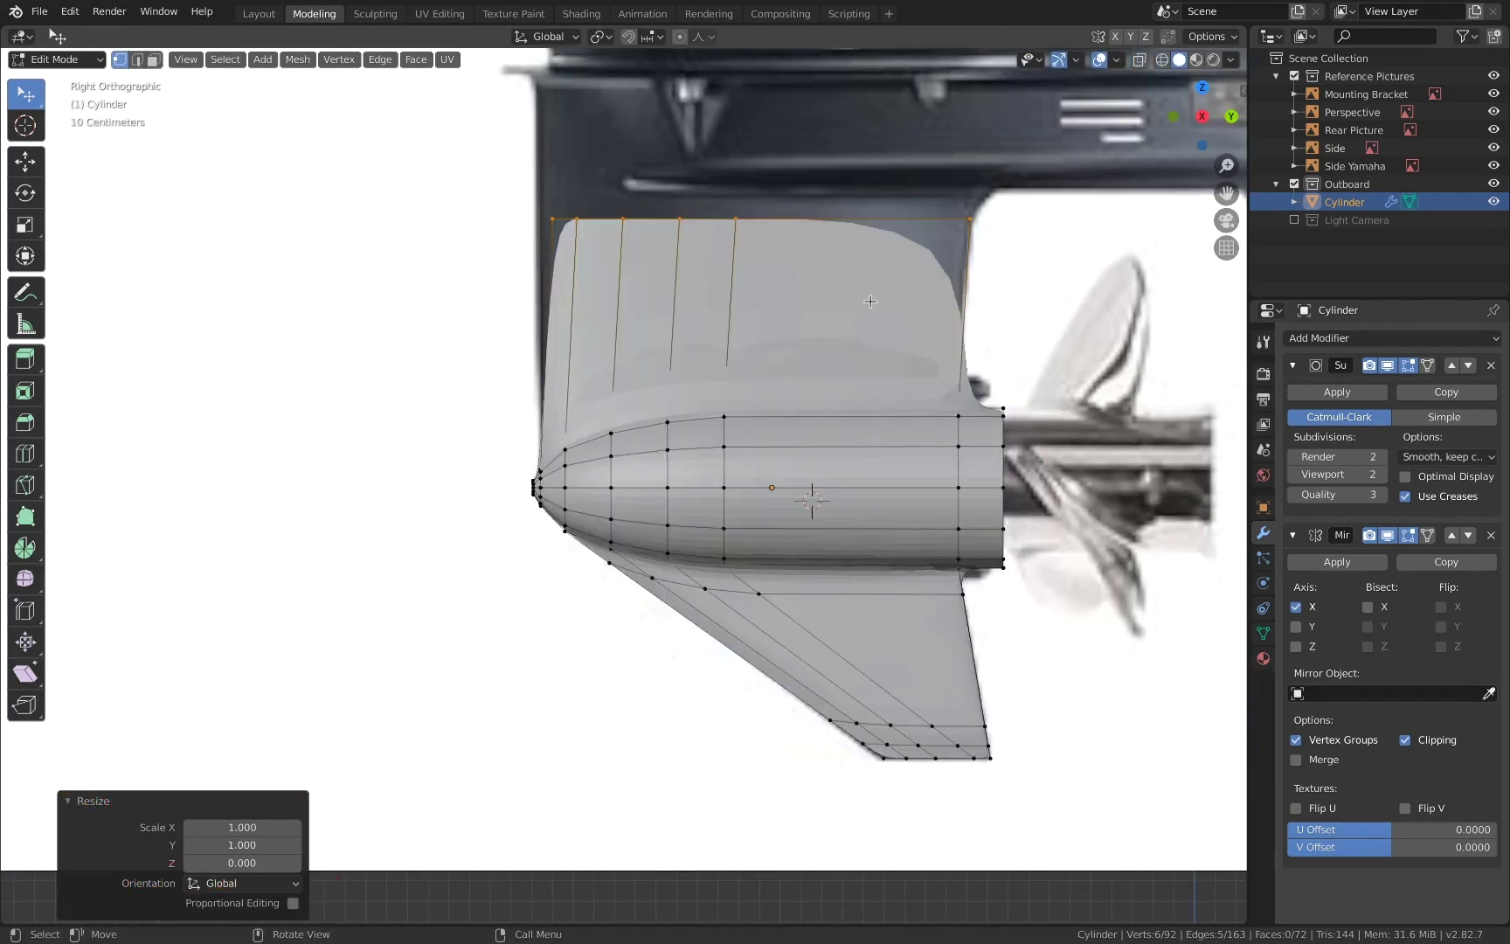
{"action": "left_click", "coordinate": [694, 297]}
{"action": "left_click", "coordinate": [703, 240]}
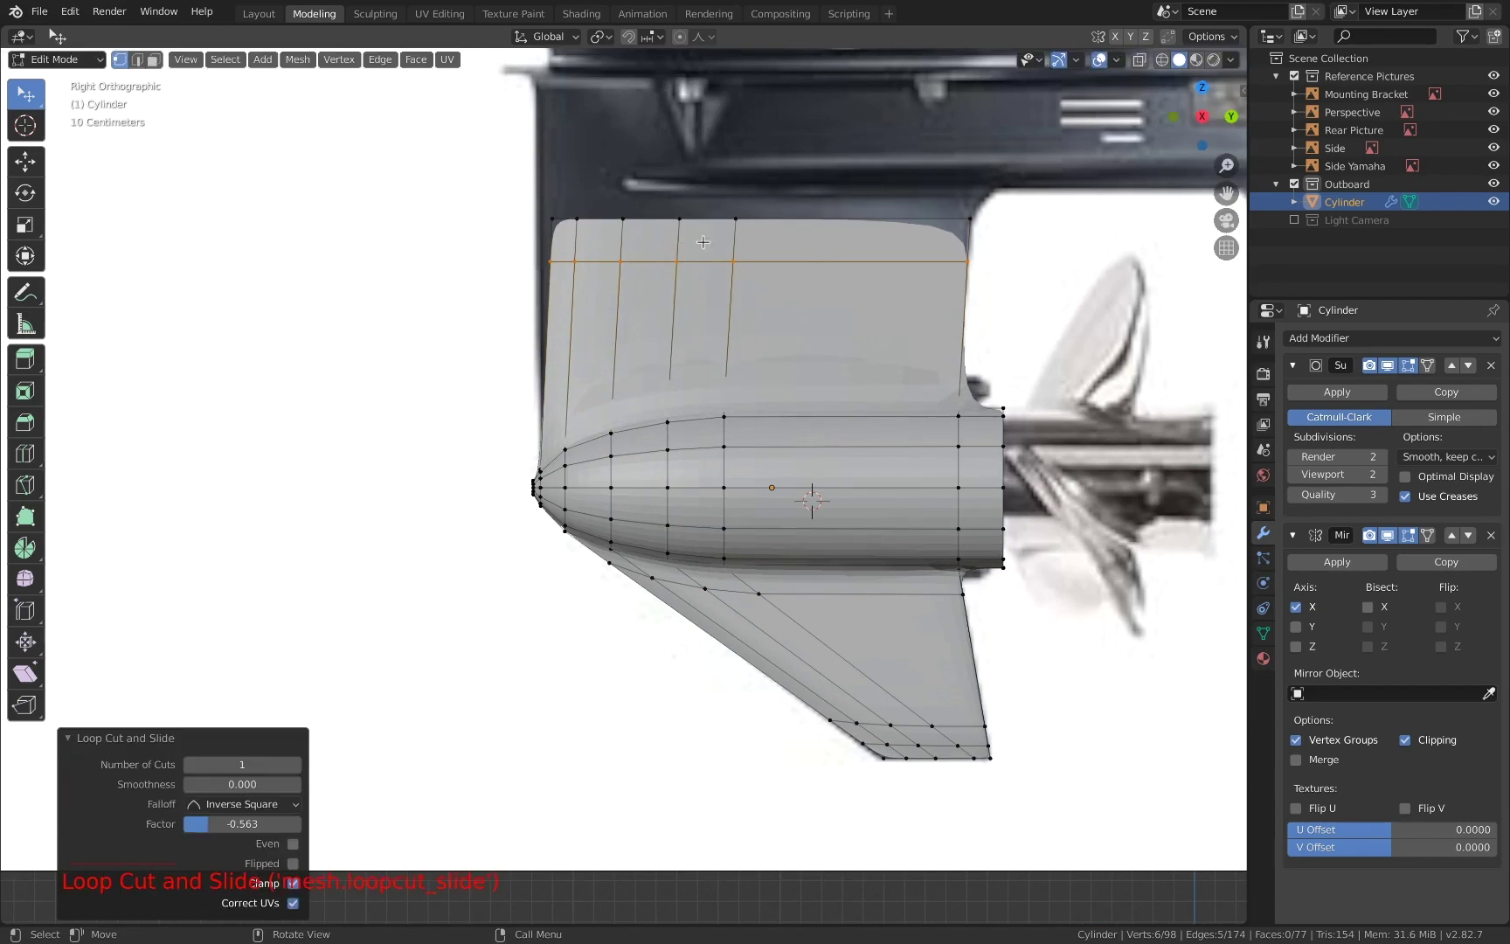
- Select the leg's top two vertex rows and scale them along Y to match the reference leg's width
{"action": "key", "text": "a"}
{"action": "key", "text": "a"}
{"action": "key", "text": "a"}
{"action": "key", "text": "c"}
{"action": "left_click_drag", "start_coordinate": [550, 220], "coordinate": [551, 256]}
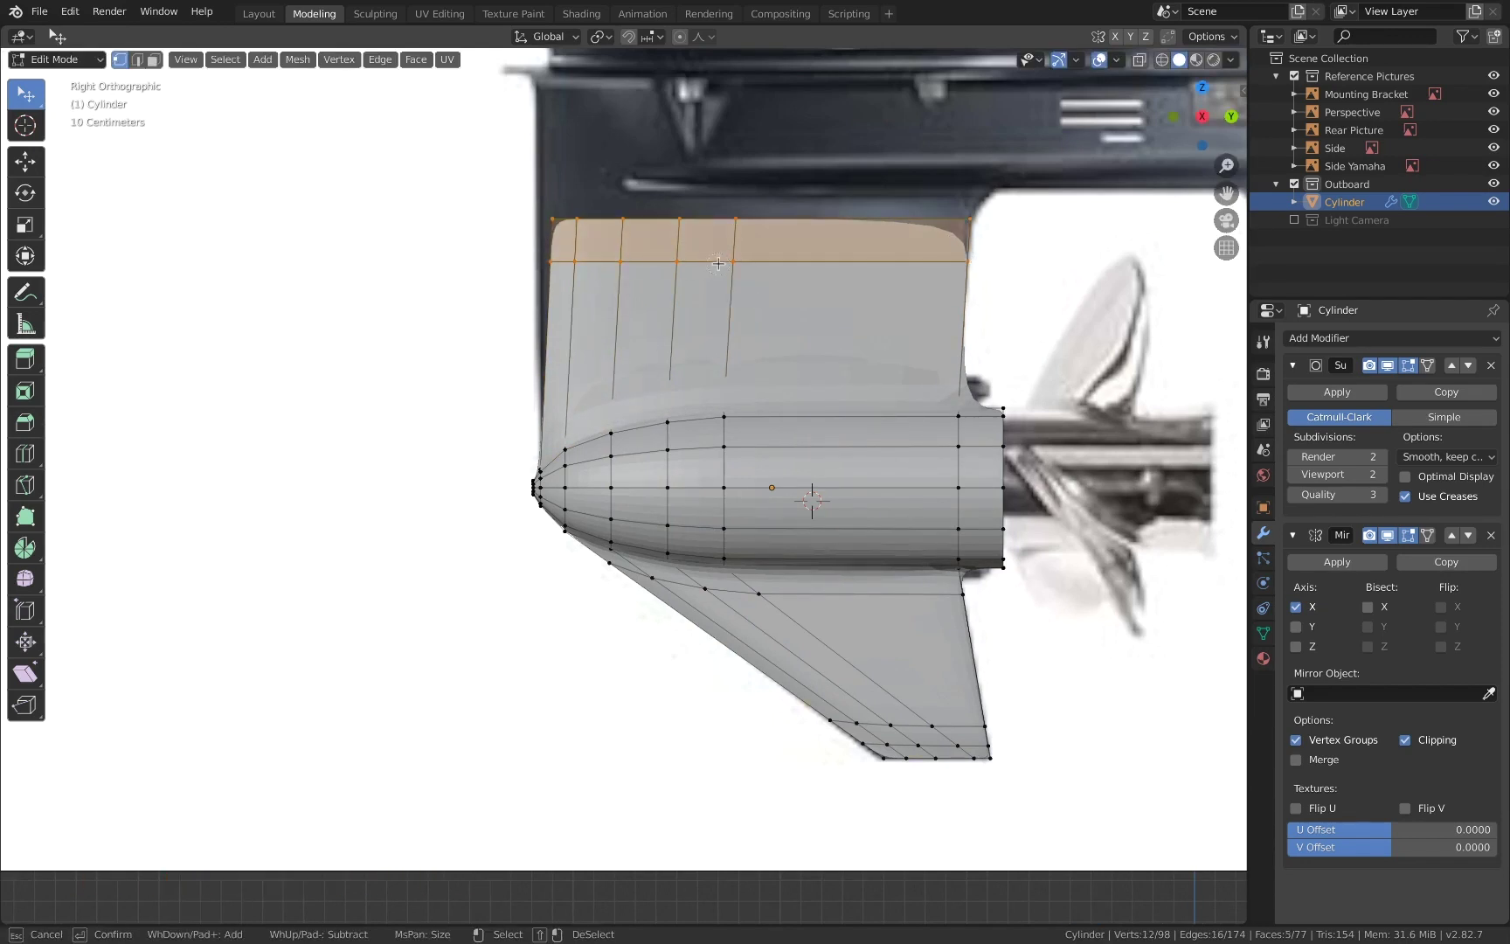
{"action": "key", "text": "Escape"}
{"action": "key", "text": "s"}
{"action": "key", "text": "y"}
{"action": "left_click", "coordinate": [1040, 258]}
- Move the leg's top two vertex rows -0.0521 m along Y and 0.143 m along Z
{"action": "key", "text": "g"}
{"action": "key", "text": "y"}
{"action": "left_click", "coordinate": [1028, 260]}
{"action": "key", "text": "g"}
{"action": "key", "text": "z"}
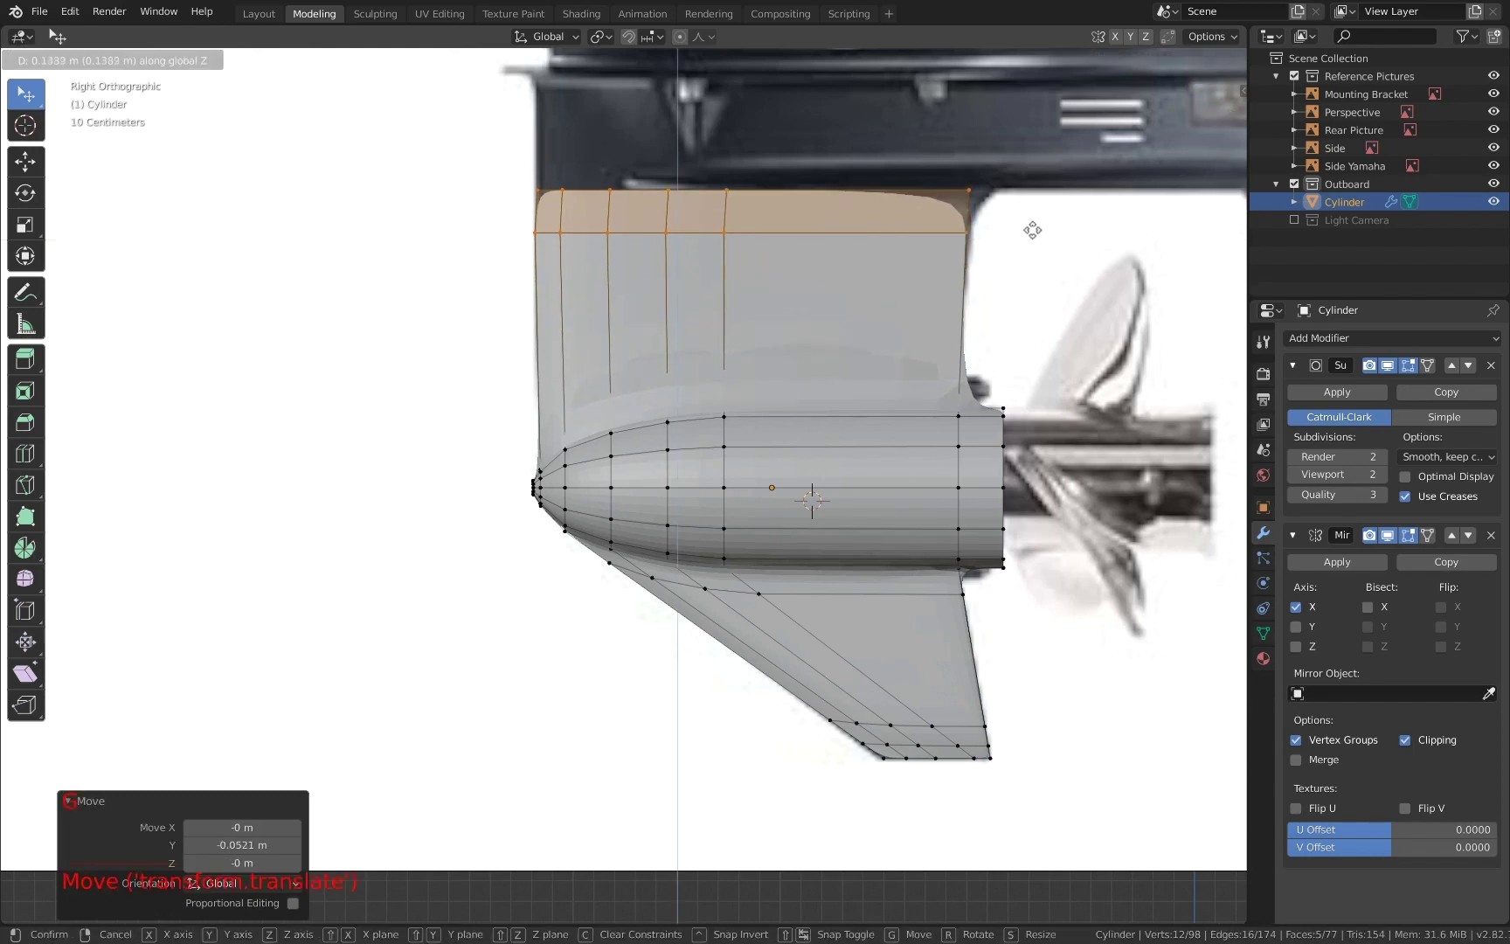
{"action": "left_click", "coordinate": [1031, 229]}
{"action": "middle_click_drag", "start_coordinate": [991, 296], "coordinate": [1034, 332]}
{"action": "scroll", "coordinate": [957, 337], "scroll_direction": "down", "scroll_amount": 5}
{"action": "scroll", "coordinate": [915, 339], "scroll_direction": "up", "scroll_amount": 5}
{"action": "middle_click_drag", "start_coordinate": [914, 338], "coordinate": [705, 357]}
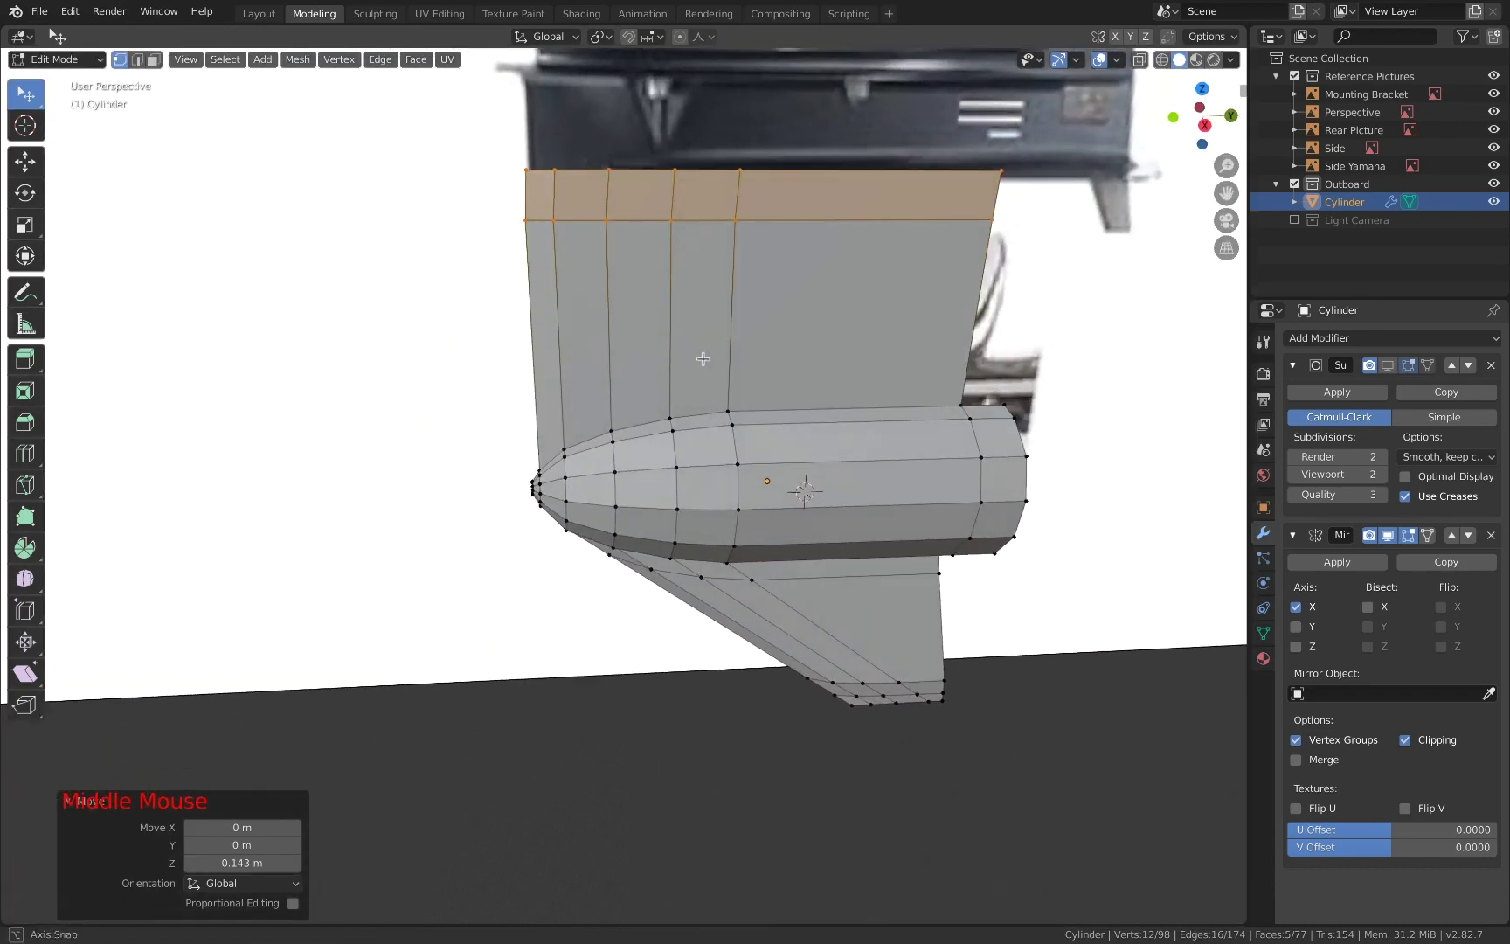
- In side view, move the leg's top rear corner vertex 0.108 m along Y to follow the reference curve
{"action": "left_click", "coordinate": [1202, 130]}
{"action": "key", "text": "a"}
{"action": "key", "text": "a"}
{"action": "key", "text": "a"}
{"action": "key", "text": "c"}
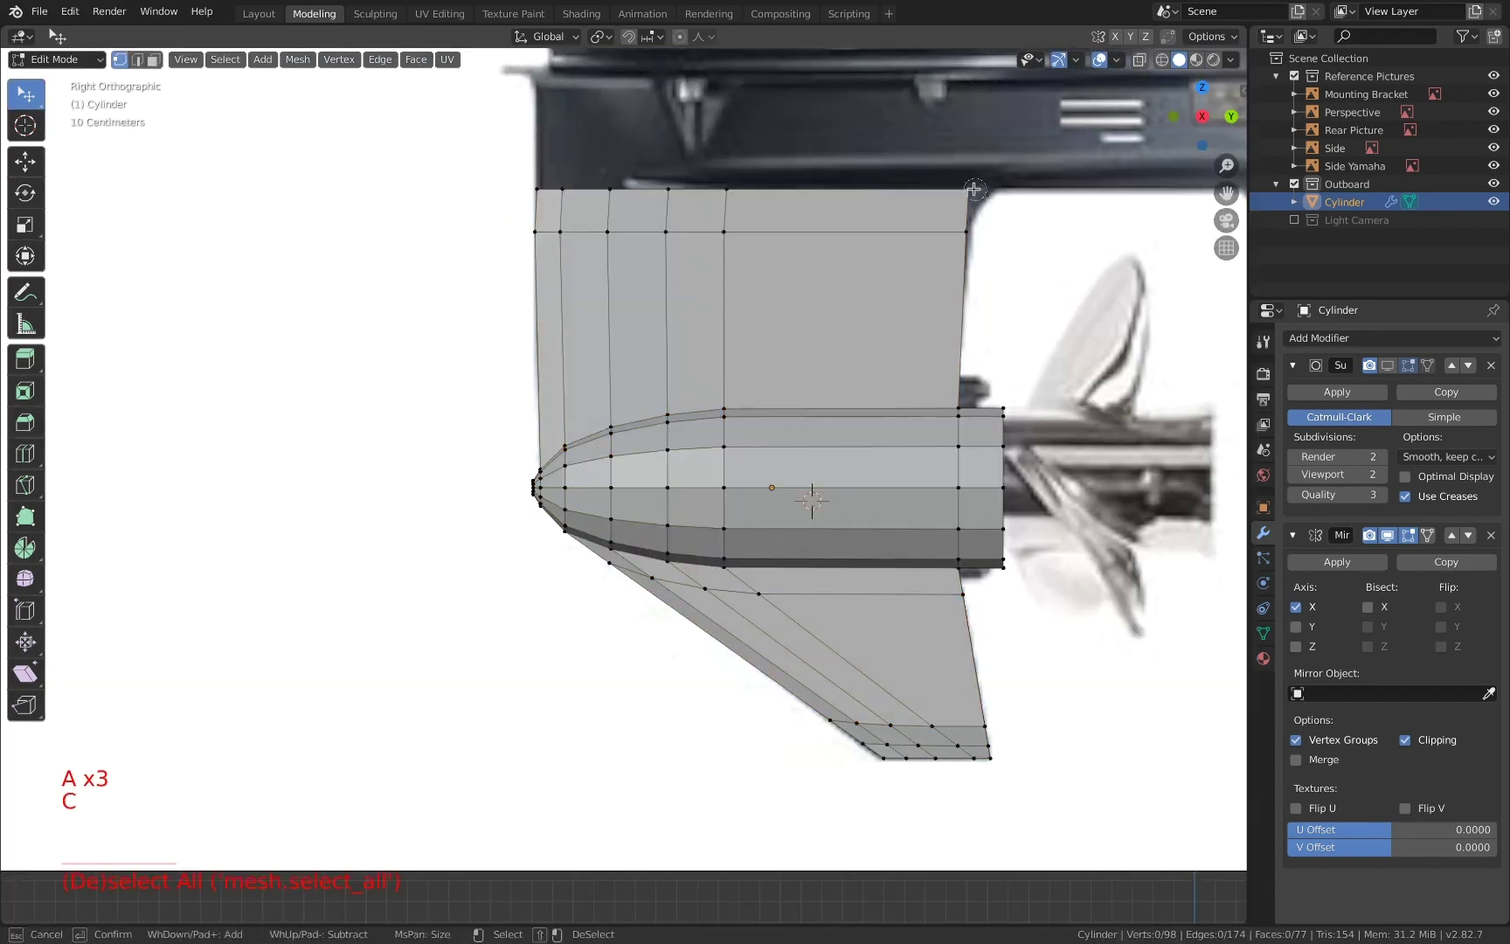
{"action": "key", "text": "g"}
{"action": "left_click", "coordinate": [1078, 216]}
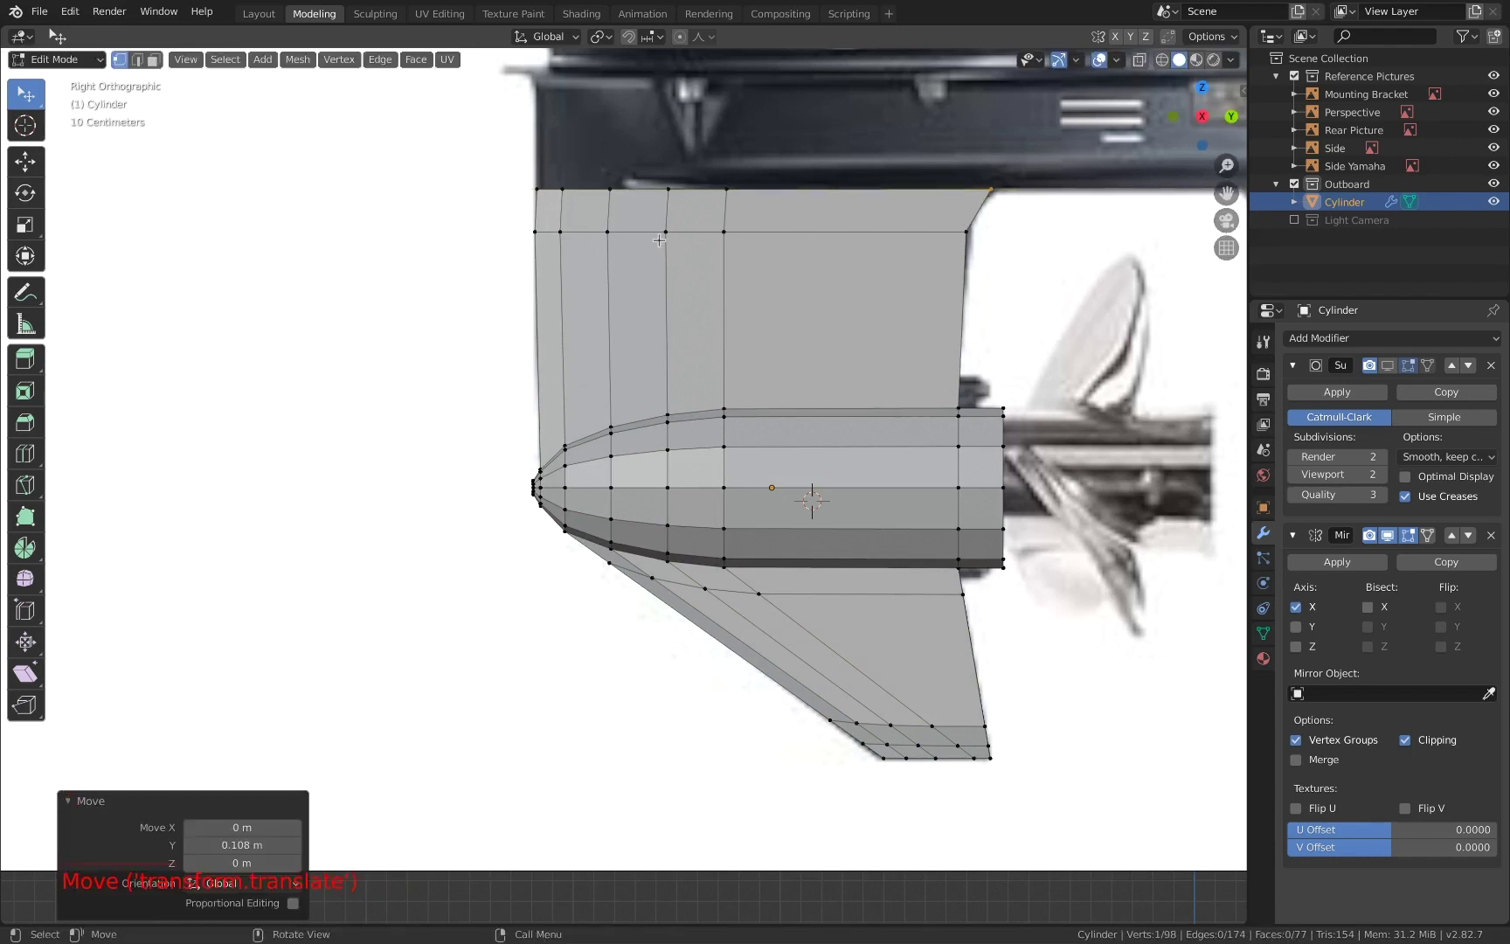
- Select the two uppermost vertices on the leg's front edge and align them by scaling to 0 along Y
{"action": "key", "text": "a"}
{"action": "key", "text": "a"}
{"action": "key", "text": "a"}
{"action": "key", "text": "c"}
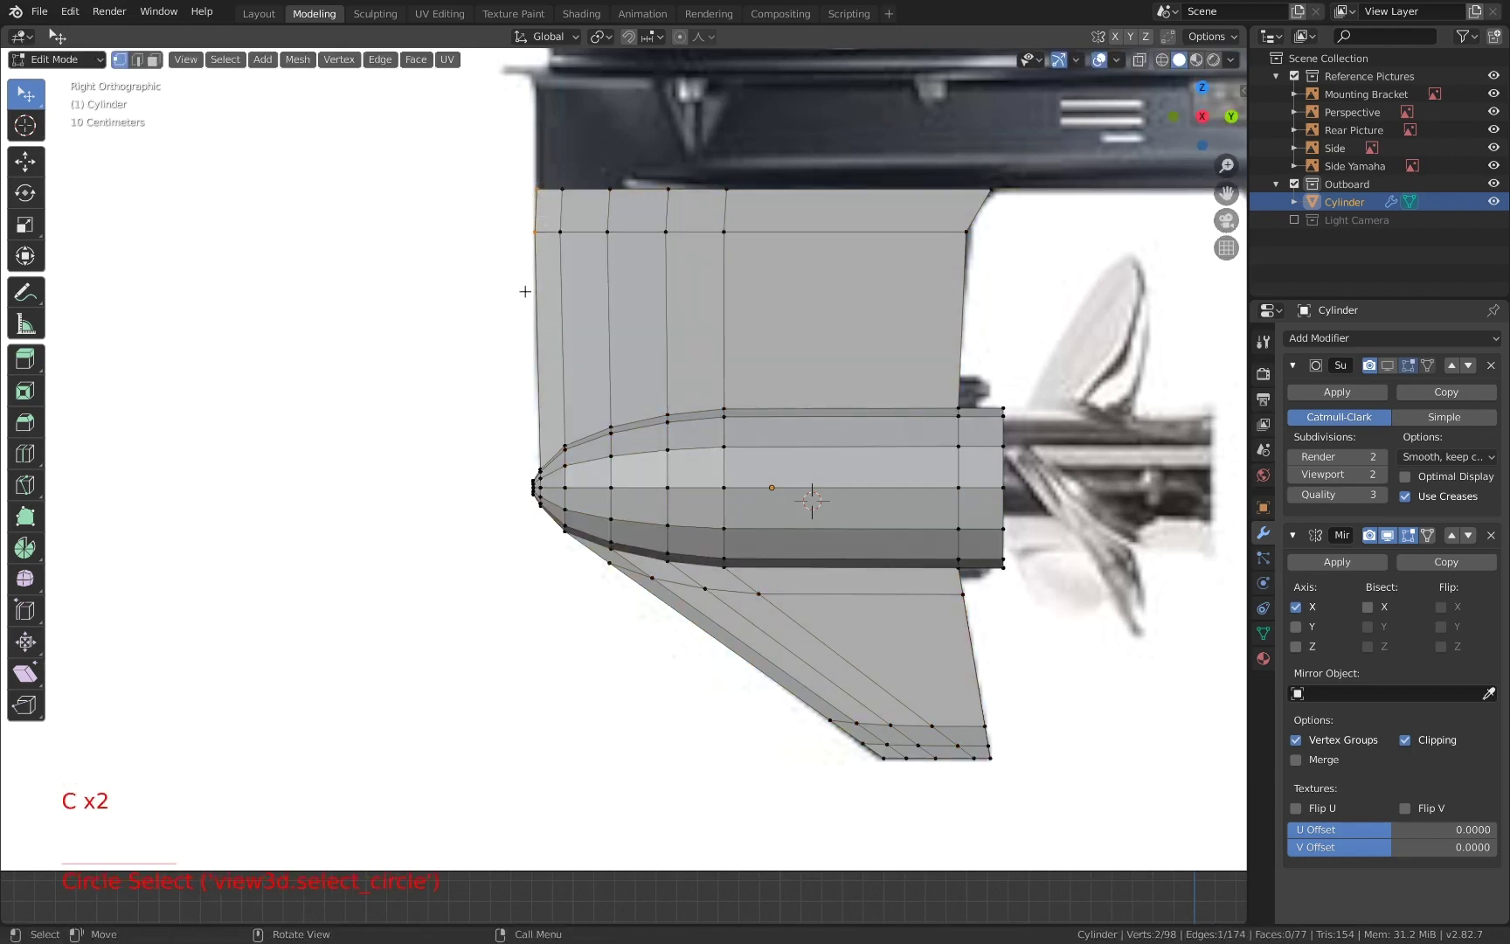
{"action": "key", "text": "s"}
{"action": "key", "text": "y"}
{"action": "key", "text": "0"}
{"action": "left_click", "coordinate": [523, 296]}
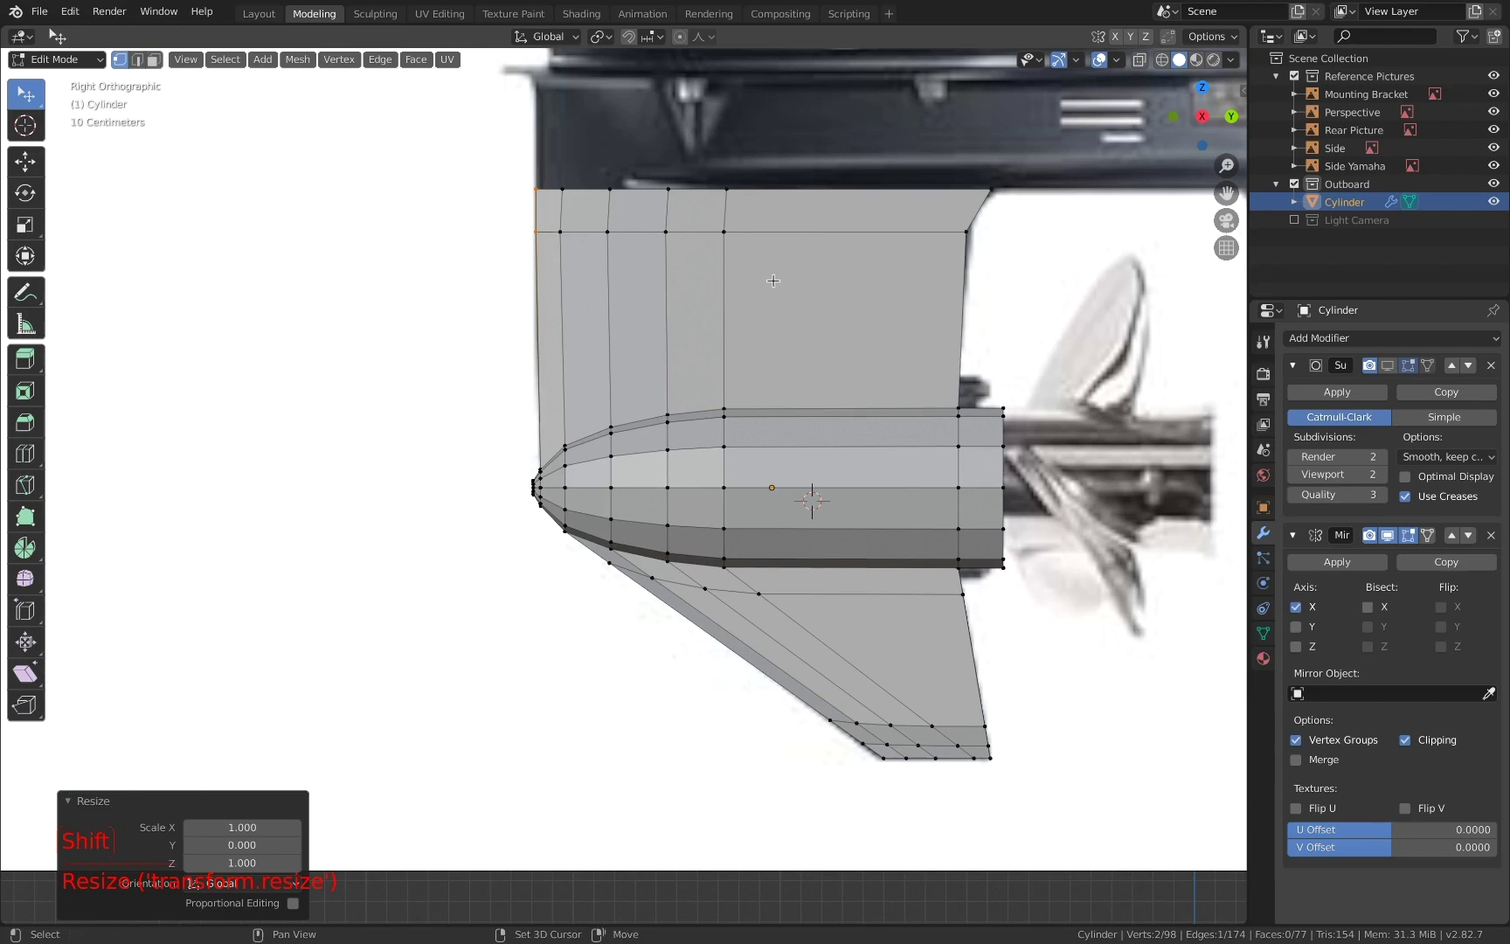
- Select the leg's top vertex row and extrude it upward along Z into a narrow band
{"action": "middle_click_drag", "start_coordinate": [773, 280], "coordinate": [774, 338], "text": "shift"}
{"action": "scroll", "coordinate": [774, 338], "scroll_direction": "down", "scroll_amount": 2}
{"action": "key", "text": "a"}
{"action": "key", "text": "a"}
{"action": "key", "text": "a"}
{"action": "key", "text": "c"}
{"action": "left_click_drag", "start_coordinate": [564, 318], "coordinate": [818, 322]}
{"action": "key", "text": "e"}
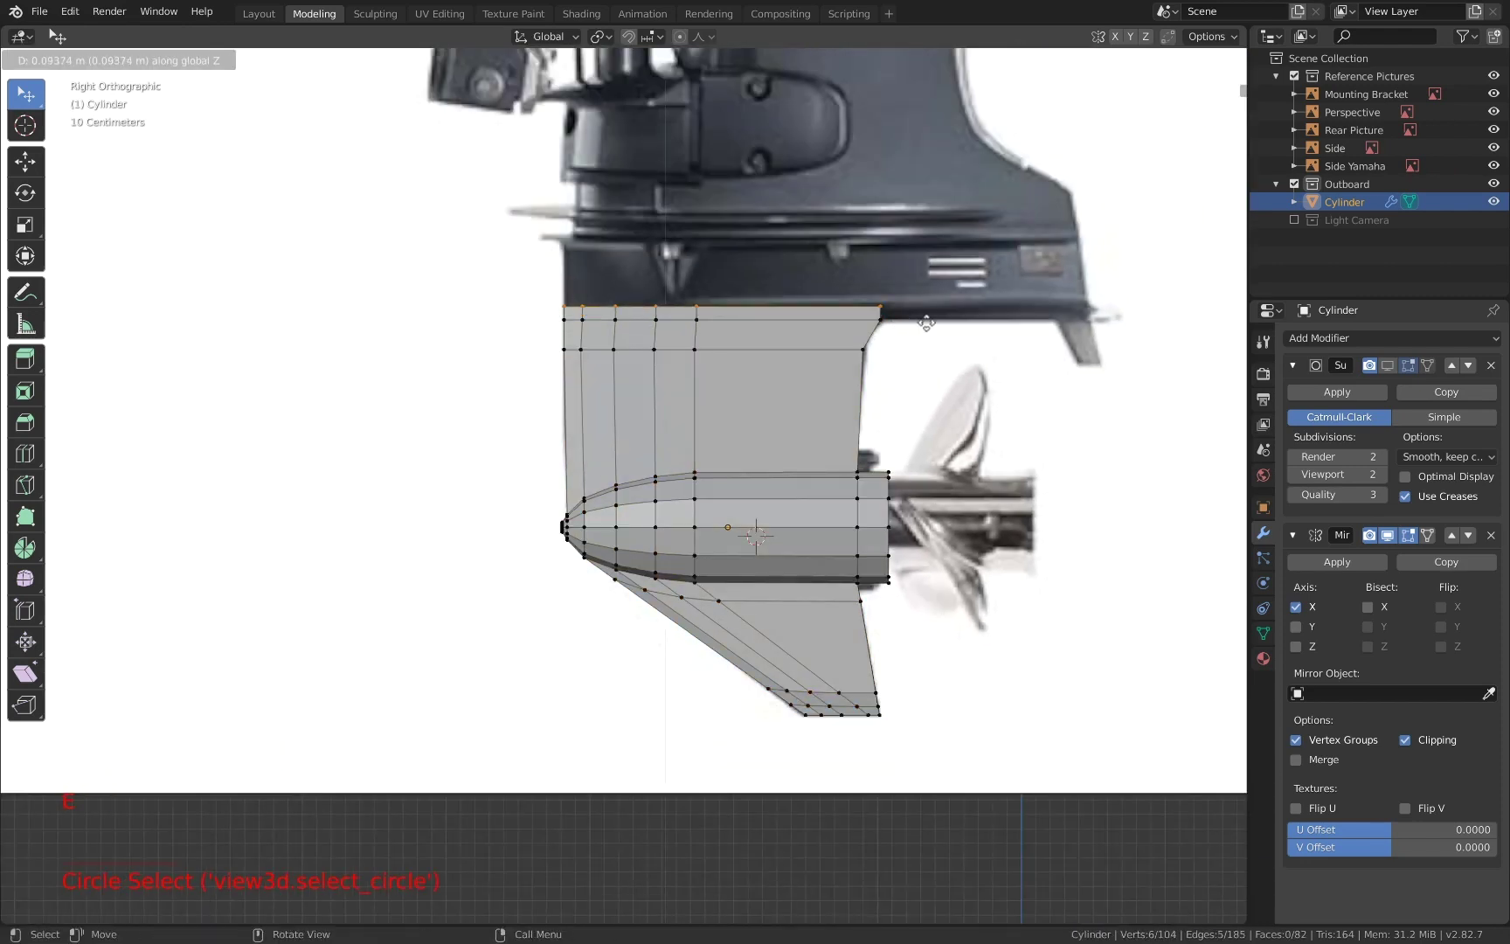
{"action": "left_click", "coordinate": [927, 311]}
- Select the two rear vertices of the new top band and extrude them rearward to form a plate strip
{"action": "key", "text": "a"}
{"action": "key", "text": "a"}
{"action": "key", "text": "a"}
{"action": "key", "text": "c"}
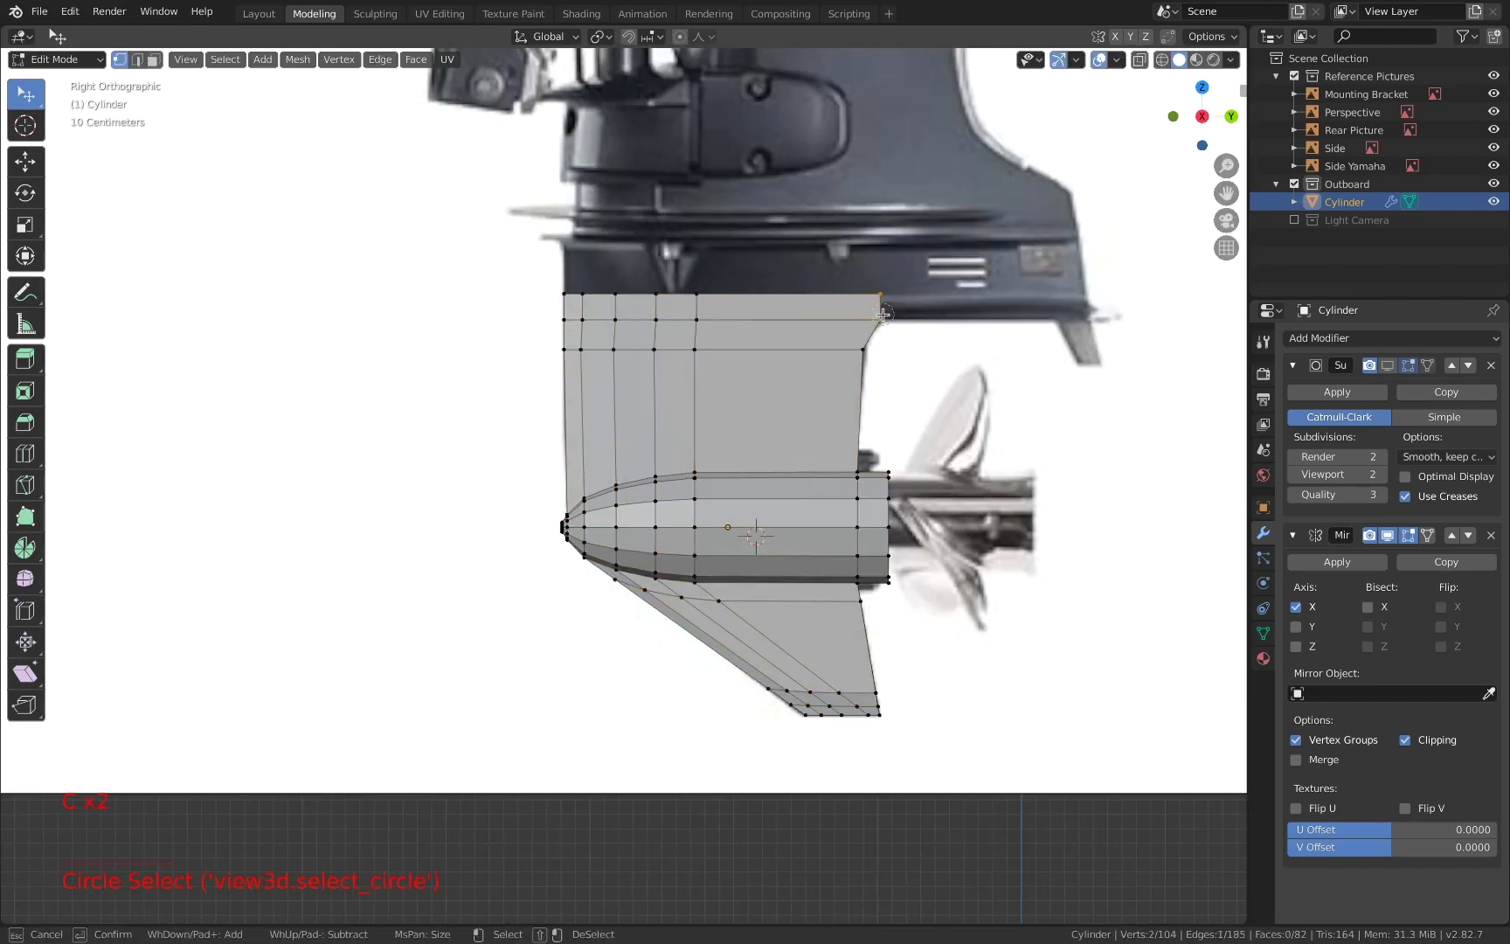
{"action": "key", "text": "e"}
{"action": "left_click", "coordinate": [1153, 338]}
- Select the top band's long face and the rear strip face, and extrude both outward 0.099 m along X
{"action": "scroll", "coordinate": [831, 304], "scroll_direction": "up", "scroll_amount": 2}
{"action": "scroll", "coordinate": [834, 271], "scroll_direction": "down", "scroll_amount": 2}
{"action": "key", "text": "3"}
{"action": "left_click", "coordinate": [832, 306]}
{"action": "left_click", "coordinate": [913, 308], "text": "shift"}
{"action": "scroll", "coordinate": [910, 323], "scroll_direction": "down", "scroll_amount": 4}
{"action": "middle_click_drag", "start_coordinate": [906, 332], "coordinate": [1024, 361]}
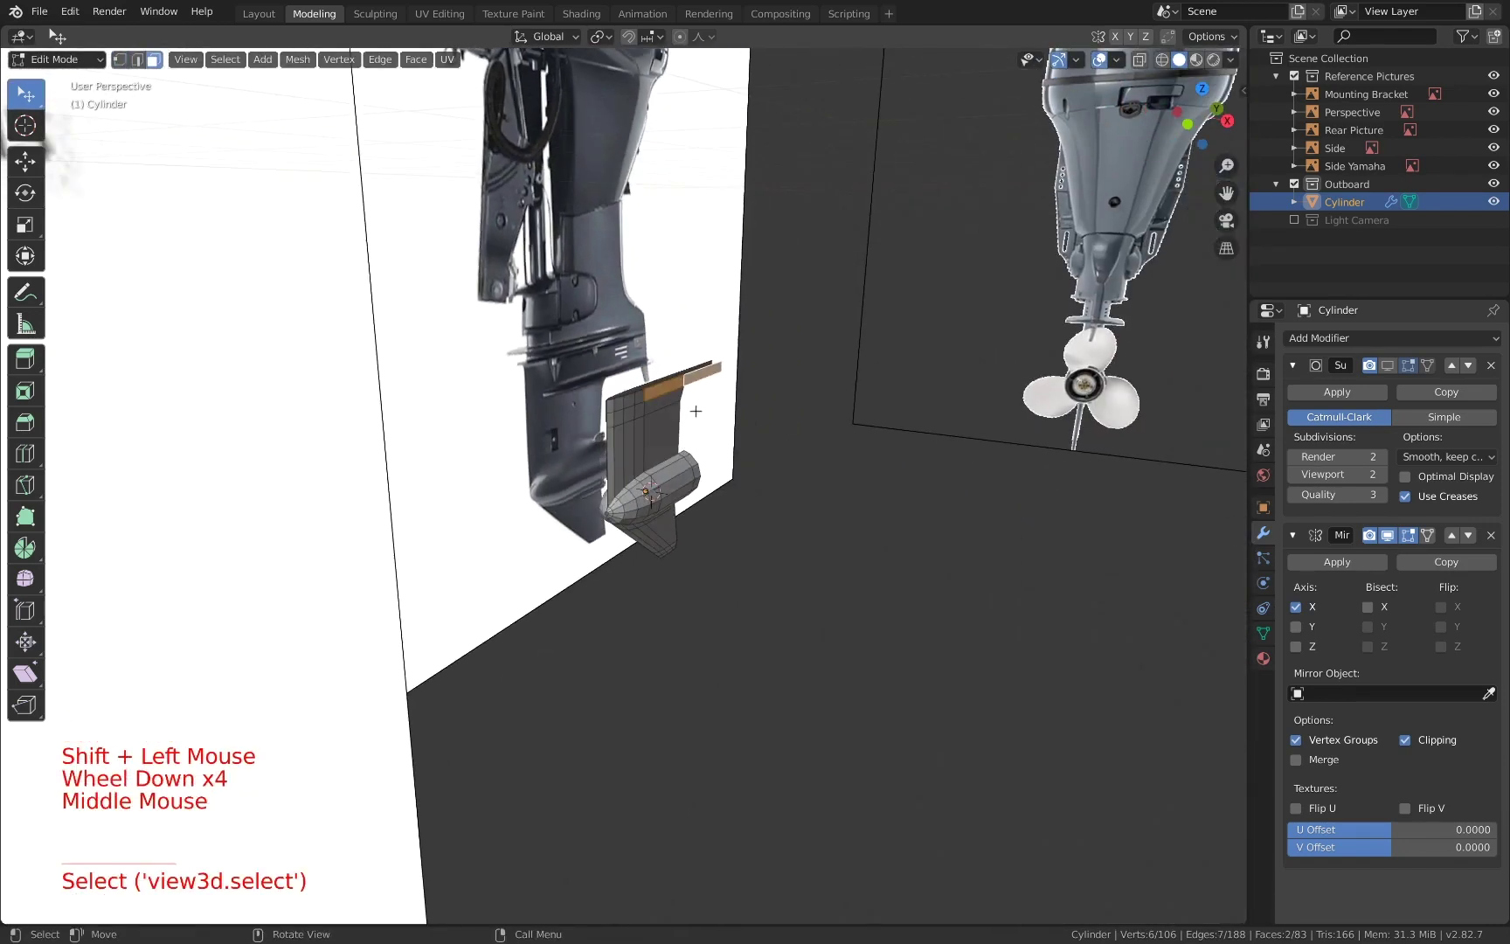
{"action": "middle_click_drag", "start_coordinate": [692, 376], "coordinate": [718, 385]}
{"action": "scroll", "coordinate": [717, 385], "scroll_direction": "up", "scroll_amount": 4}
{"action": "key", "text": "e"}
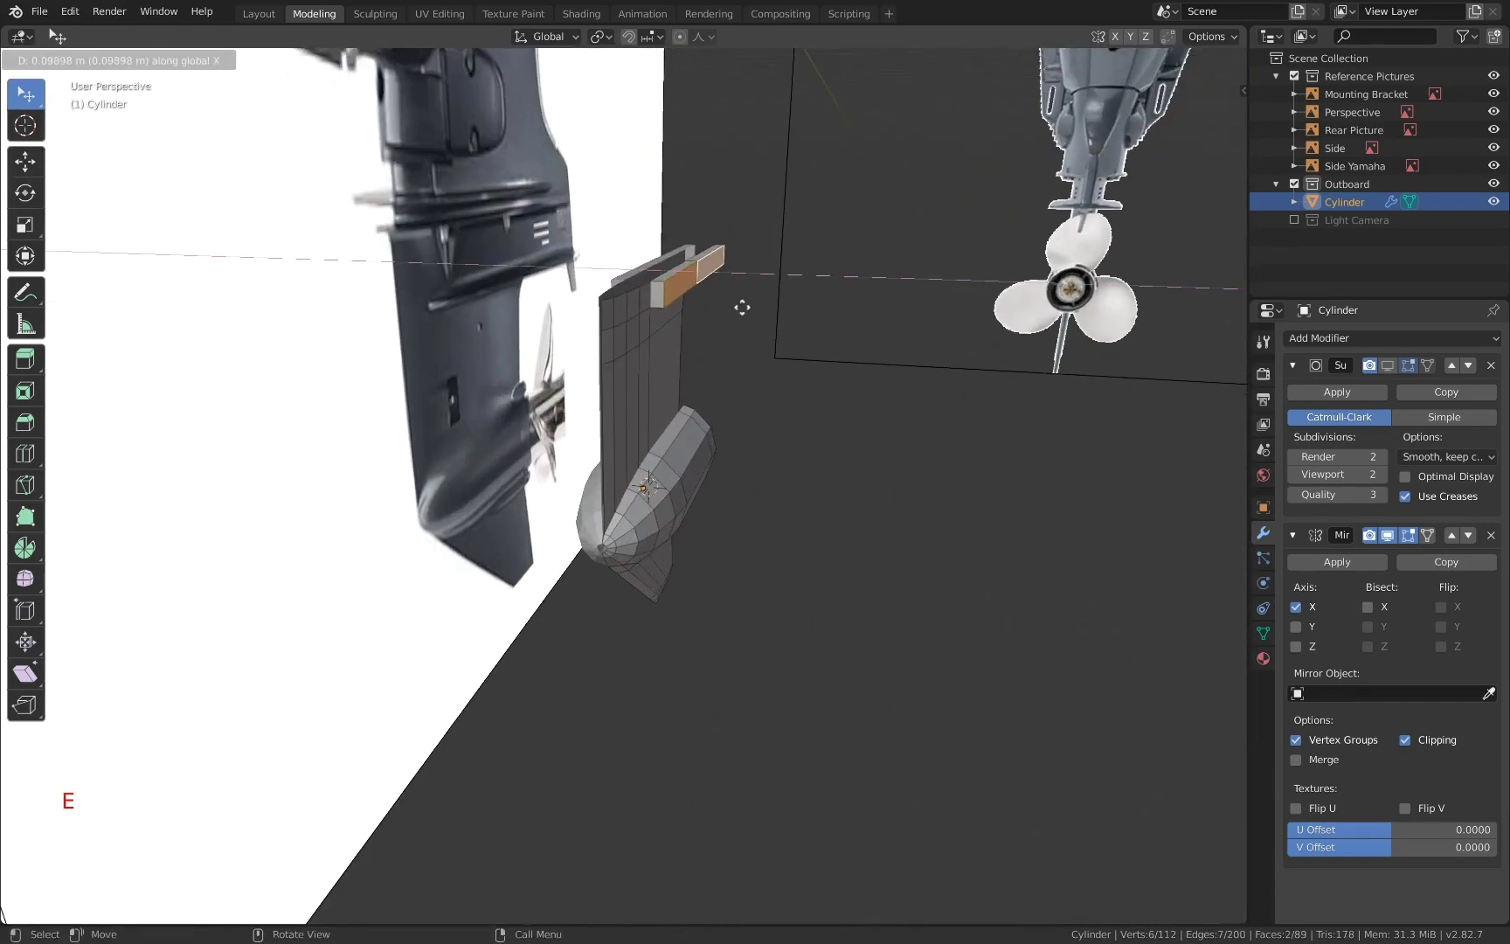
{"action": "left_click", "coordinate": [742, 307]}
- In front view, move the extruded plate faces another 0.297 m along X
{"action": "middle_click_drag", "start_coordinate": [742, 308], "coordinate": [794, 298]}
{"action": "scroll", "coordinate": [794, 299], "scroll_direction": "down", "scroll_amount": 2}
{"action": "left_click", "coordinate": [1200, 124]}
{"action": "key", "text": "g"}
{"action": "key", "text": "x"}
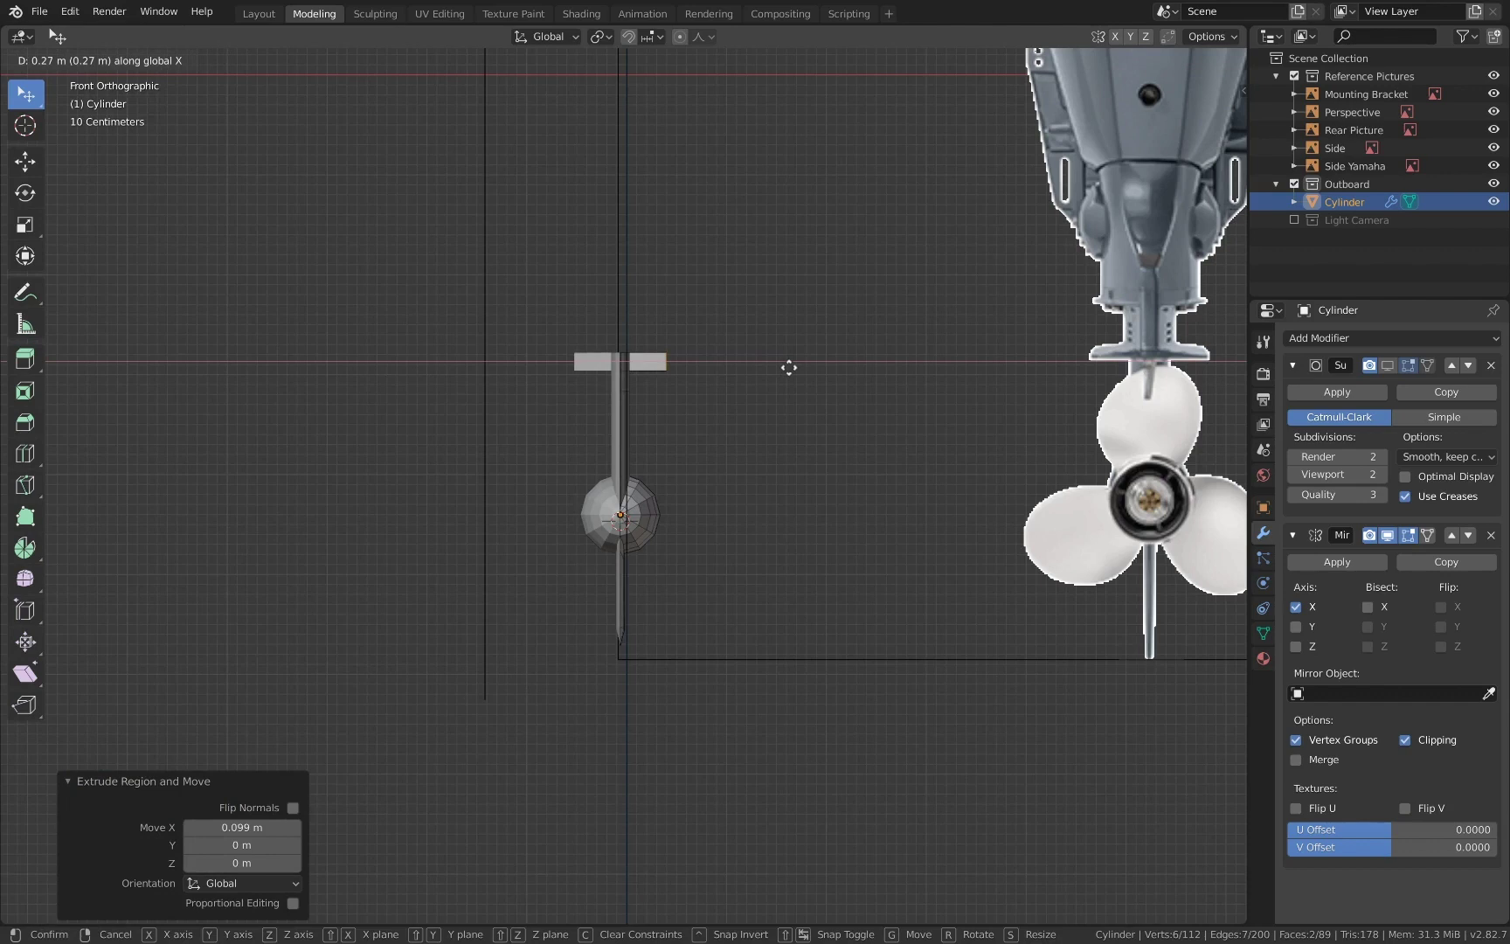
{"action": "left_click", "coordinate": [792, 367]}
- Toggle the Subdivision Surface modifier's viewport display to preview the smoothed plate, finishing with it hidden
{"action": "middle_click_drag", "start_coordinate": [791, 367], "coordinate": [616, 393]}
{"action": "left_click", "coordinate": [1390, 367]}
{"action": "left_click", "coordinate": [1390, 368]}
{"action": "left_click", "coordinate": [1391, 370]}
{"action": "middle_click_drag", "start_coordinate": [821, 367], "coordinate": [863, 441]}
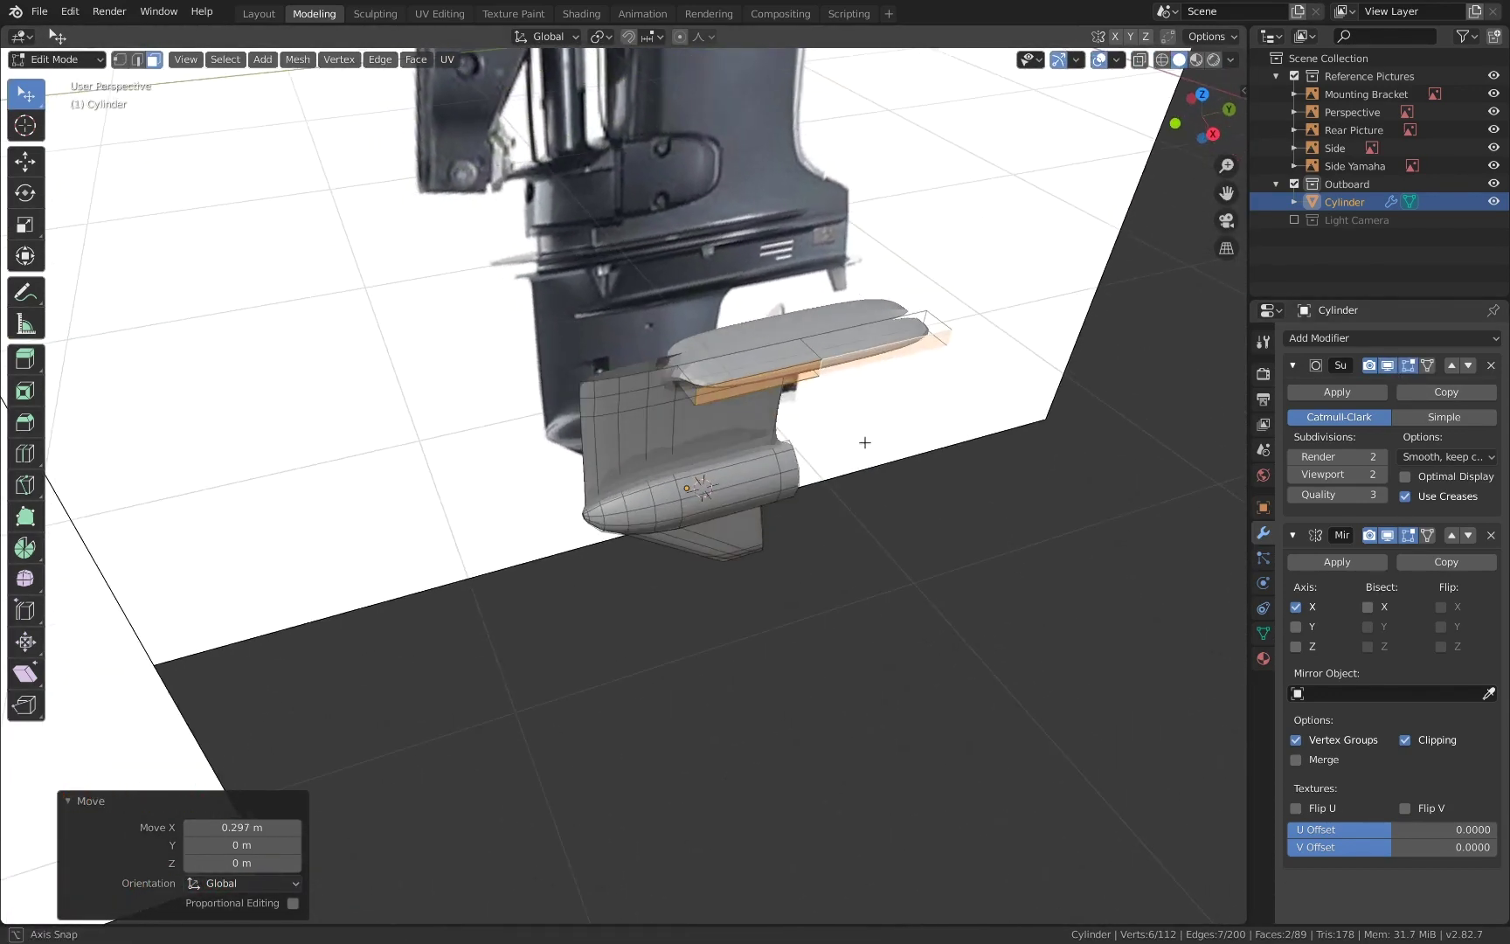
{"action": "left_click", "coordinate": [1388, 366]}
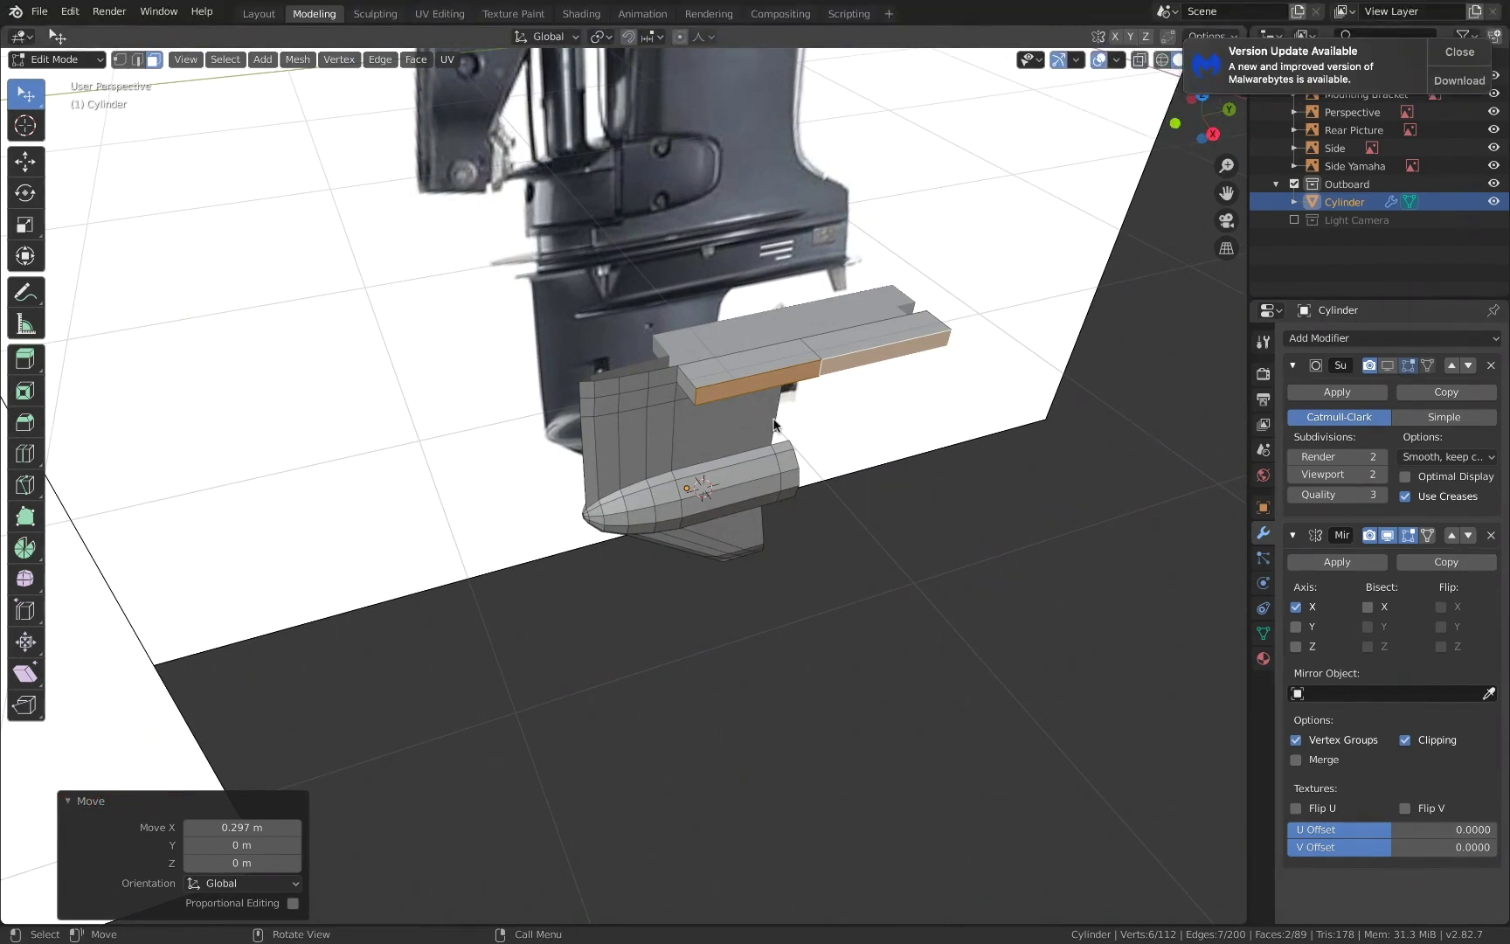
- Select the plate's outer front vertical edge and move it 0.228 m along Y to taper the front
{"action": "scroll", "coordinate": [768, 423], "scroll_direction": "up", "scroll_amount": 4}
{"action": "middle_click_drag", "start_coordinate": [708, 405], "coordinate": [580, 539], "text": "shift"}
{"action": "key", "text": "2"}
{"action": "left_click", "coordinate": [614, 486]}
{"action": "key", "text": "g"}
{"action": "left_click", "coordinate": [674, 473]}
- Extrude the gearcase's upper edge behind the leg toward the mirror plane and raise the new edge 0.0149 m along Z
{"action": "middle_click_drag", "start_coordinate": [839, 502], "coordinate": [712, 533], "text": "shift"}
{"action": "middle_click_drag", "start_coordinate": [720, 549], "coordinate": [487, 420]}
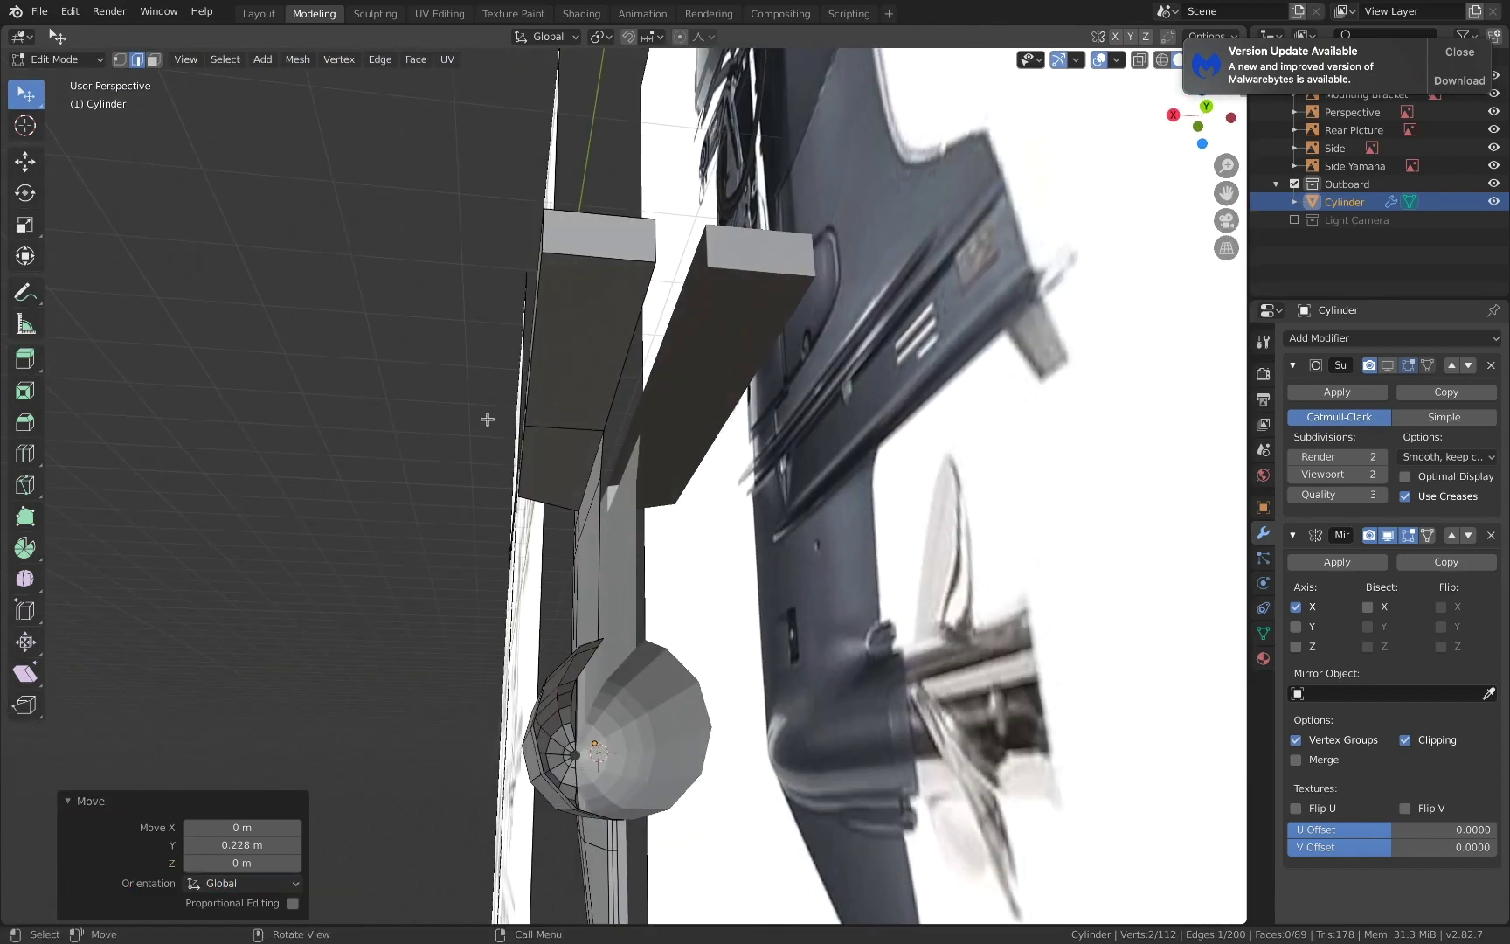
{"action": "middle_click_drag", "start_coordinate": [551, 474], "coordinate": [585, 524]}
{"action": "left_click", "coordinate": [590, 533]}
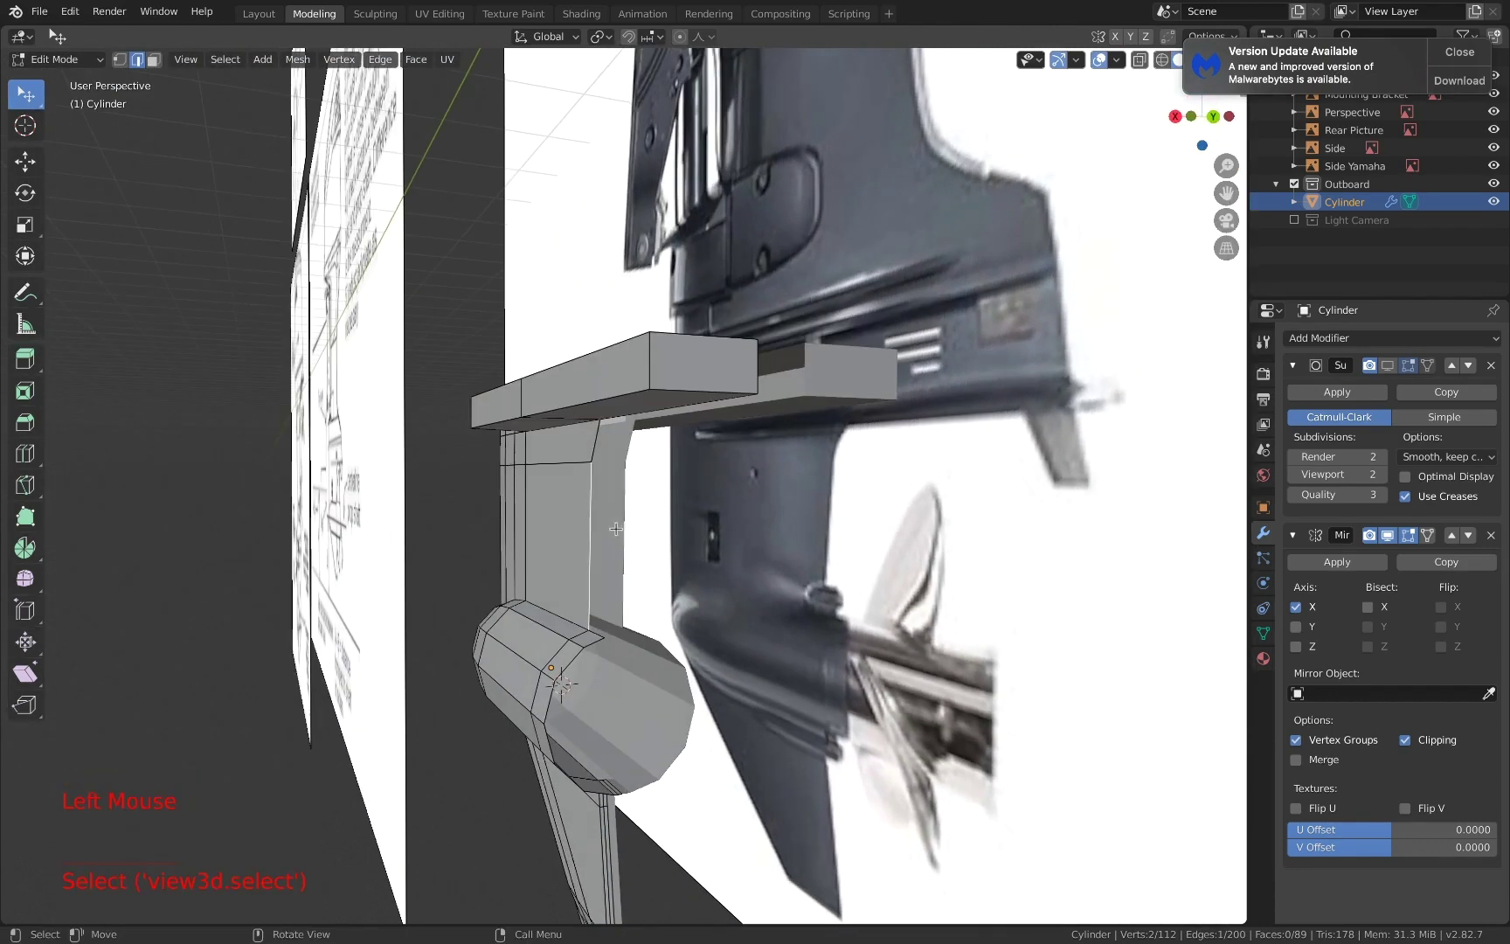
{"action": "scroll", "coordinate": [654, 540], "scroll_direction": "up", "scroll_amount": 4}
{"action": "middle_click_drag", "start_coordinate": [599, 757], "coordinate": [691, 712]}
{"action": "scroll", "coordinate": [690, 712], "scroll_direction": "down", "scroll_amount": 2}
{"action": "middle_click_drag", "start_coordinate": [660, 743], "coordinate": [559, 611]}
{"action": "middle_click_drag", "start_coordinate": [542, 611], "coordinate": [583, 576]}
{"action": "key", "text": "e"}
{"action": "left_click", "coordinate": [598, 600]}
{"action": "key", "text": "g"}
{"action": "key", "text": "z"}
{"action": "left_click", "coordinate": [599, 596]}
{"action": "scroll", "coordinate": [600, 596], "scroll_direction": "up", "scroll_amount": 2}
{"action": "middle_click_drag", "start_coordinate": [584, 577], "coordinate": [554, 614]}
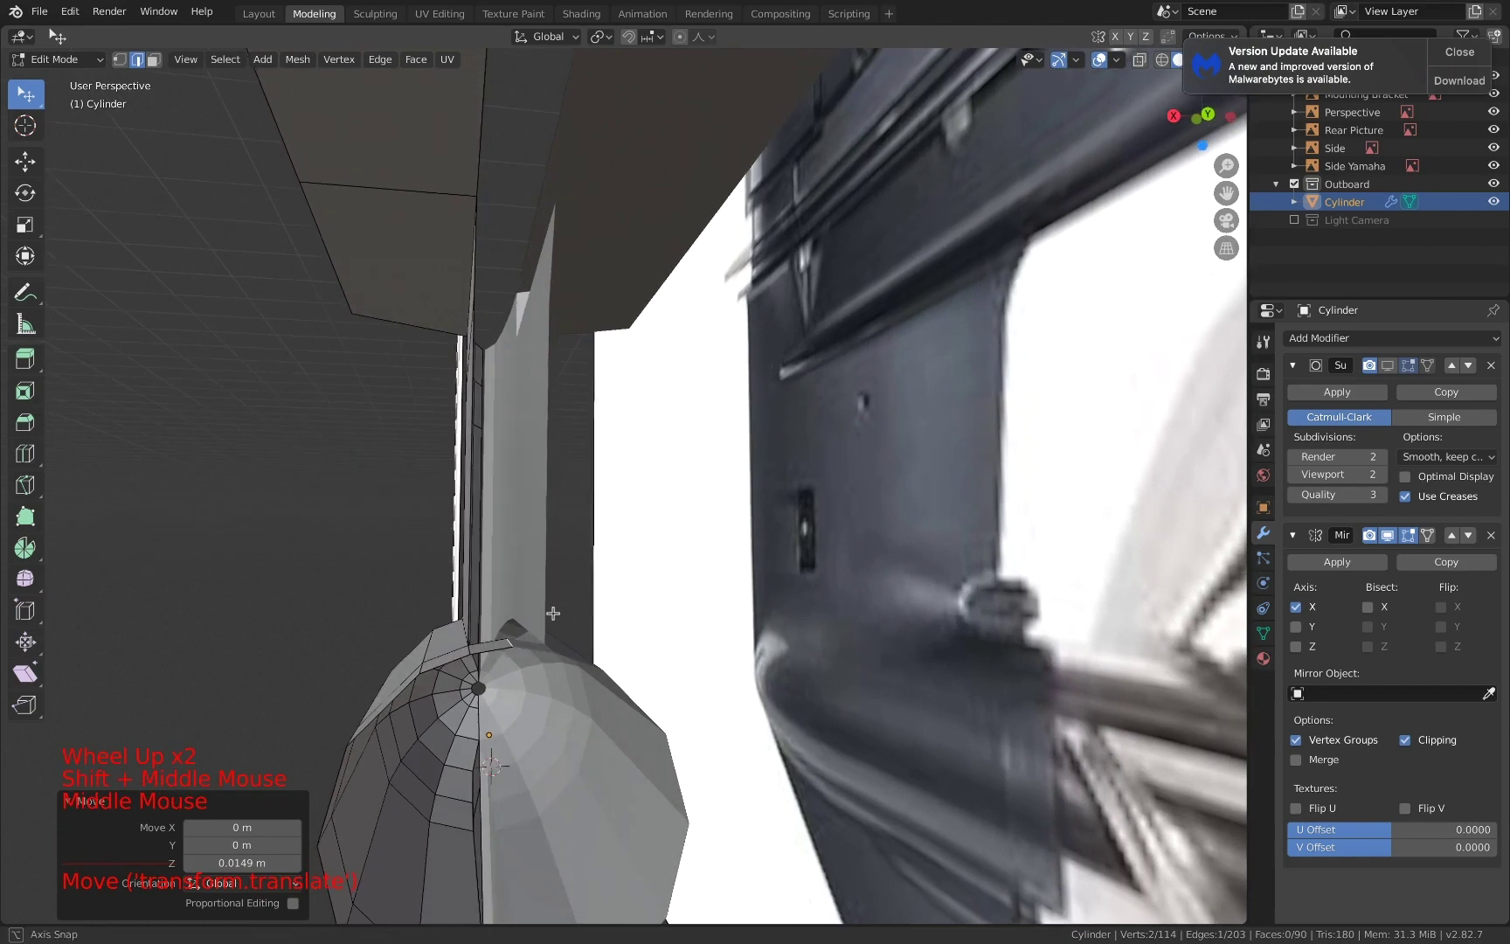
- Add a vertical loop cut through the plate, leg, gearcase and skeg, and slide it toward the rear
{"action": "middle_click_drag", "start_coordinate": [569, 546], "coordinate": [552, 561], "text": "shift"}
{"action": "left_click", "coordinate": [493, 223]}
{"action": "middle_click_drag", "start_coordinate": [509, 335], "coordinate": [573, 378]}
{"action": "scroll", "coordinate": [573, 379], "scroll_direction": "down", "scroll_amount": 4}
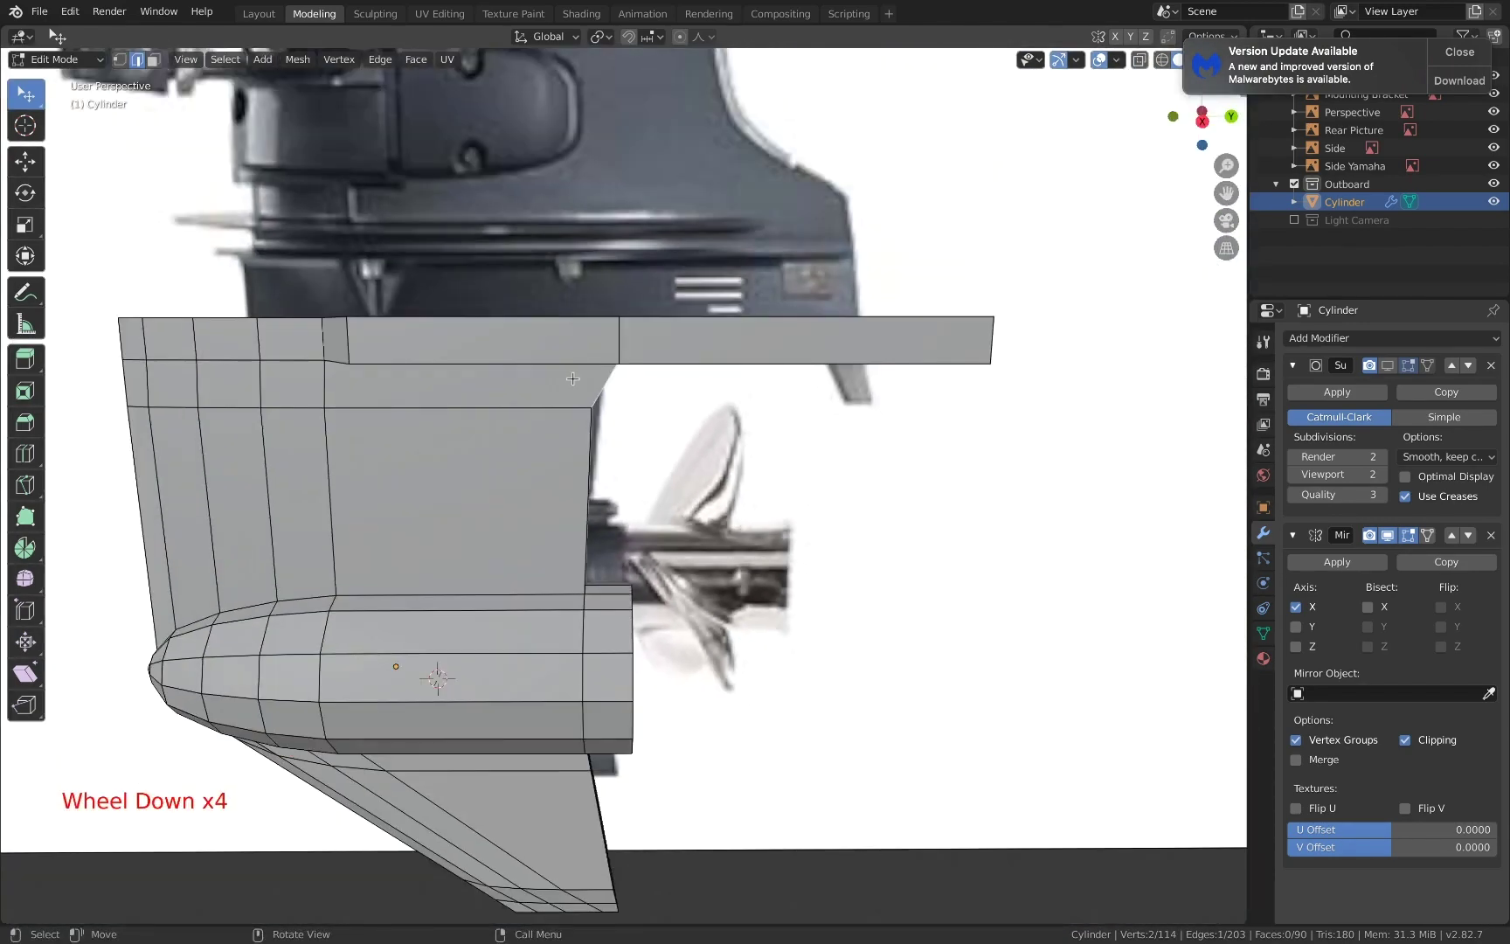
{"action": "left_click", "coordinate": [570, 379]}
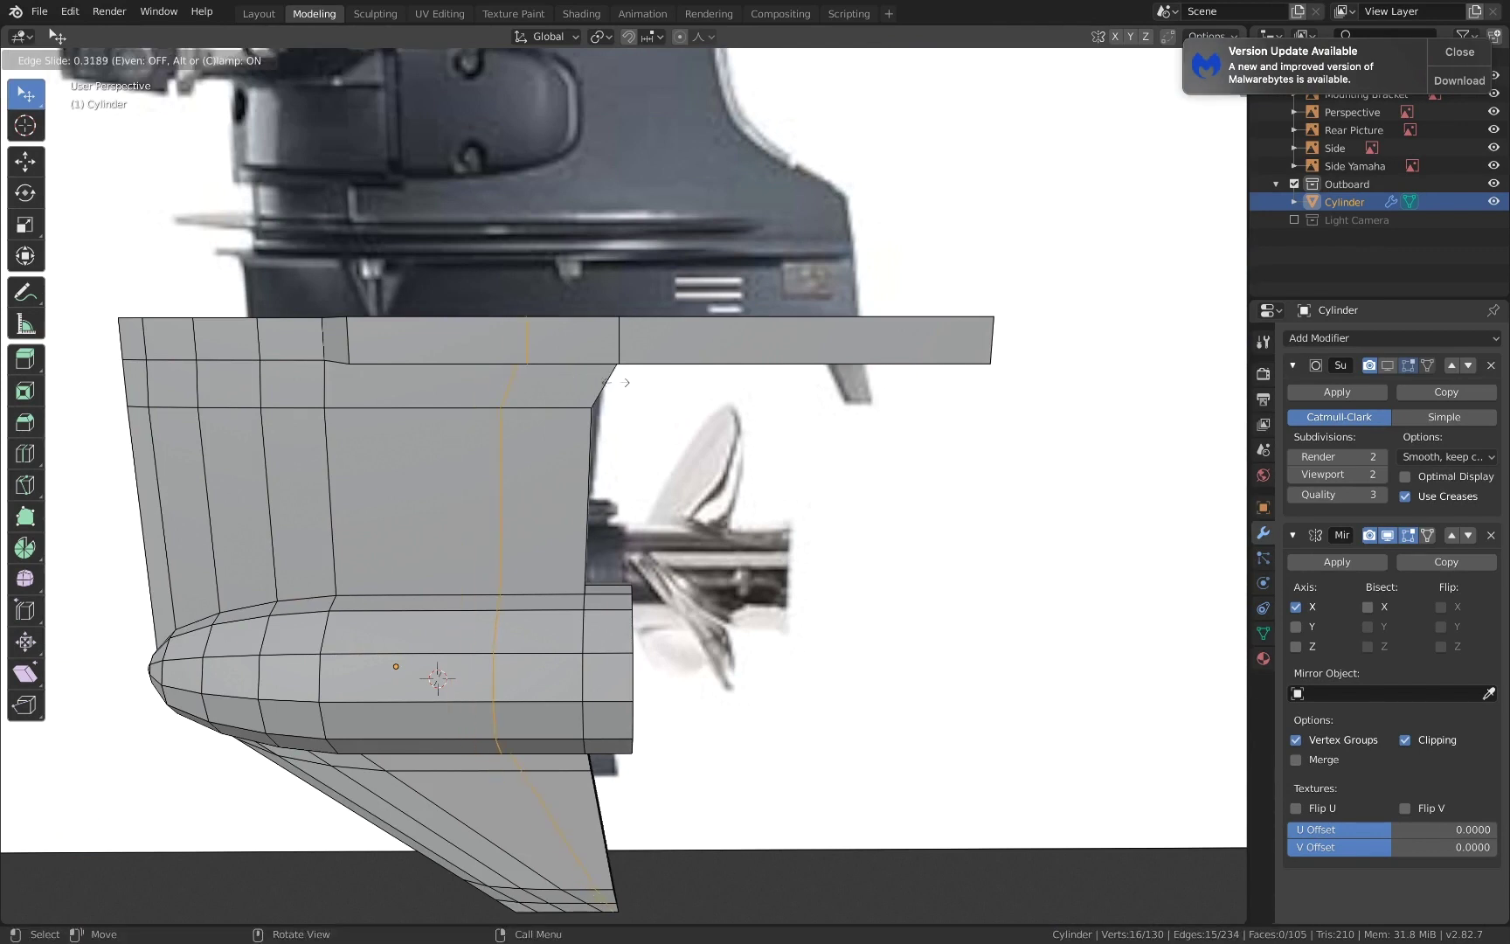
{"action": "left_click", "coordinate": [649, 382]}
{"action": "left_click", "coordinate": [650, 383]}
{"action": "middle_click_drag", "start_coordinate": [649, 383], "coordinate": [531, 496]}
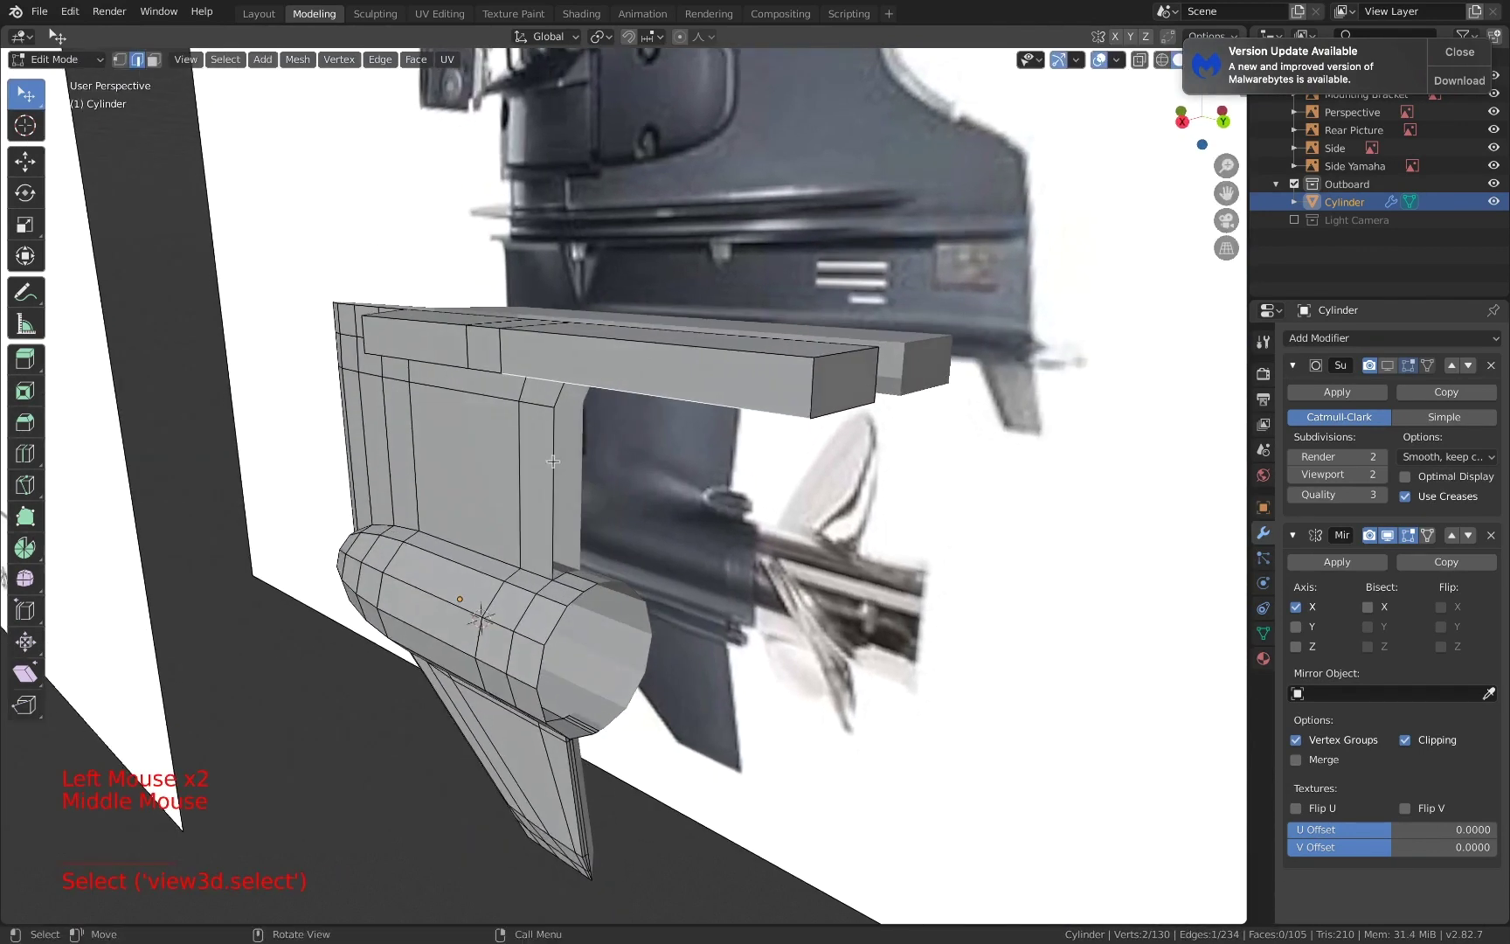
- Rip the leg's rear vertical edge free and move it along X to the mirror plane
{"action": "scroll", "coordinate": [529, 506], "scroll_direction": "up", "scroll_amount": 4}
{"action": "key", "text": "v"}
{"action": "right_click", "coordinate": [476, 543]}
{"action": "left_click", "coordinate": [477, 536]}
{"action": "key", "text": "g"}
{"action": "key", "text": "x"}
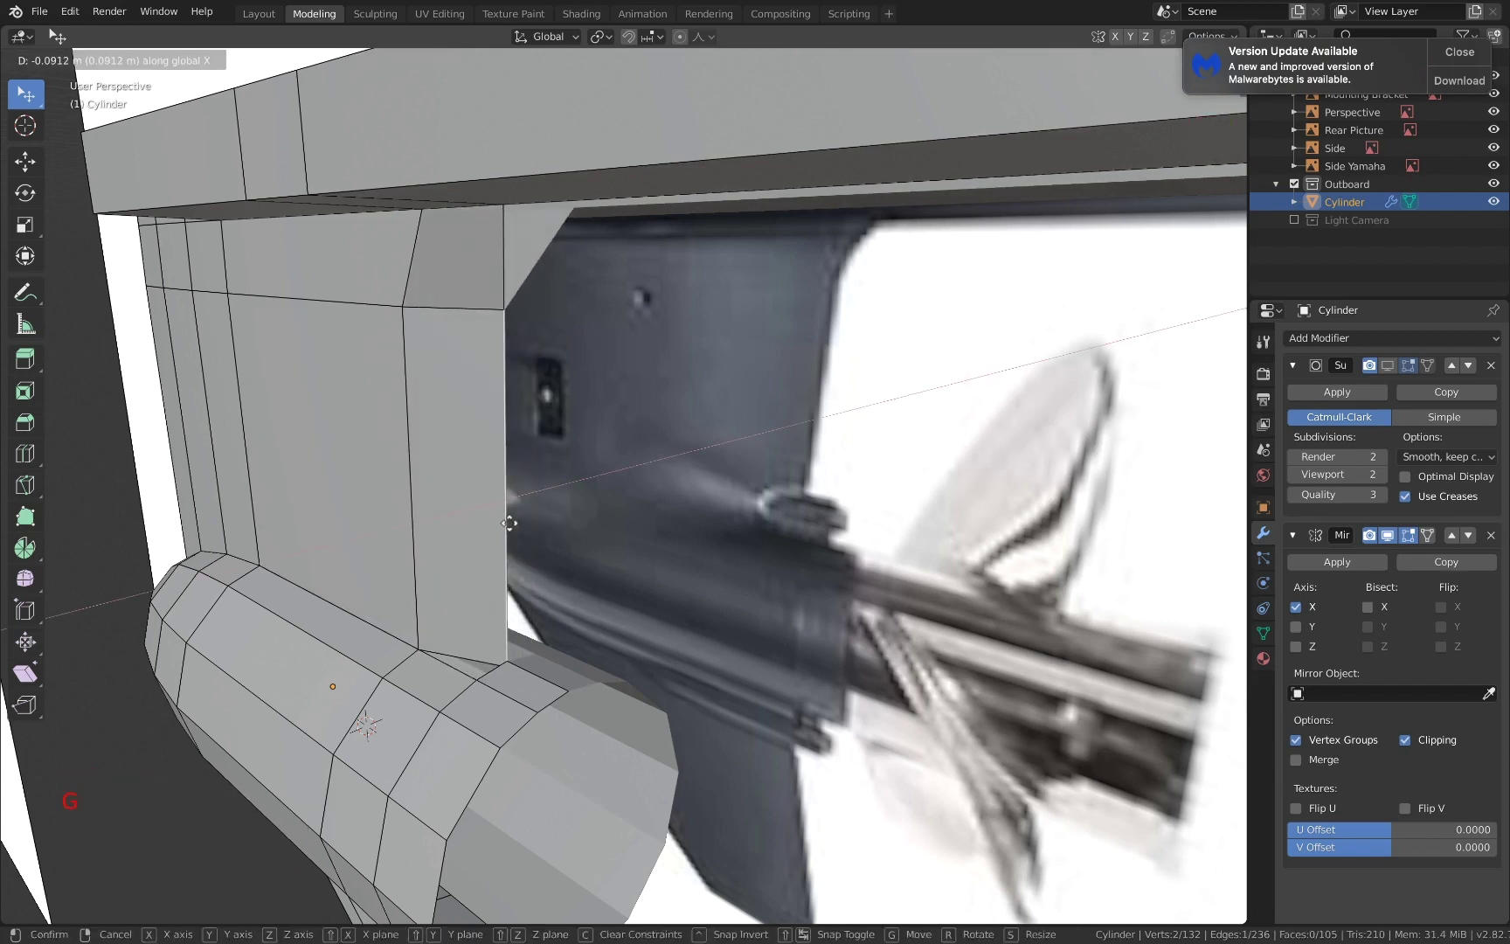
{"action": "left_click", "coordinate": [509, 522]}
- Merge the leg's lower rear corner vertex with the adjacent gearcase vertex on the centreline
{"action": "scroll", "coordinate": [510, 522], "scroll_direction": "up", "scroll_amount": 2}
{"action": "middle_click_drag", "start_coordinate": [511, 522], "coordinate": [568, 498], "text": "shift"}
{"action": "scroll", "coordinate": [535, 480], "scroll_direction": "up", "scroll_amount": 1}
{"action": "middle_click_drag", "start_coordinate": [569, 500], "coordinate": [621, 515]}
{"action": "key", "text": "1"}
{"action": "scroll", "coordinate": [513, 557], "scroll_direction": "up", "scroll_amount": 2}
{"action": "middle_click_drag", "start_coordinate": [515, 558], "coordinate": [559, 502], "text": "shift"}
{"action": "middle_click_drag", "start_coordinate": [559, 502], "coordinate": [596, 524]}
{"action": "key", "text": "a"}
{"action": "key", "text": "a"}
{"action": "key", "text": "a"}
{"action": "key", "text": "c"}
{"action": "middle_click_drag", "start_coordinate": [607, 693], "coordinate": [590, 647]}
{"action": "key", "text": "a"}
{"action": "key", "text": "alt+m"}
{"action": "left_click", "coordinate": [662, 630]}
- Add a centred loop cut down the leg's rear strip and fill the triangular gap between its base and the gearcase
{"action": "key", "text": "ctrl+r"}
{"action": "left_click", "coordinate": [496, 650]}
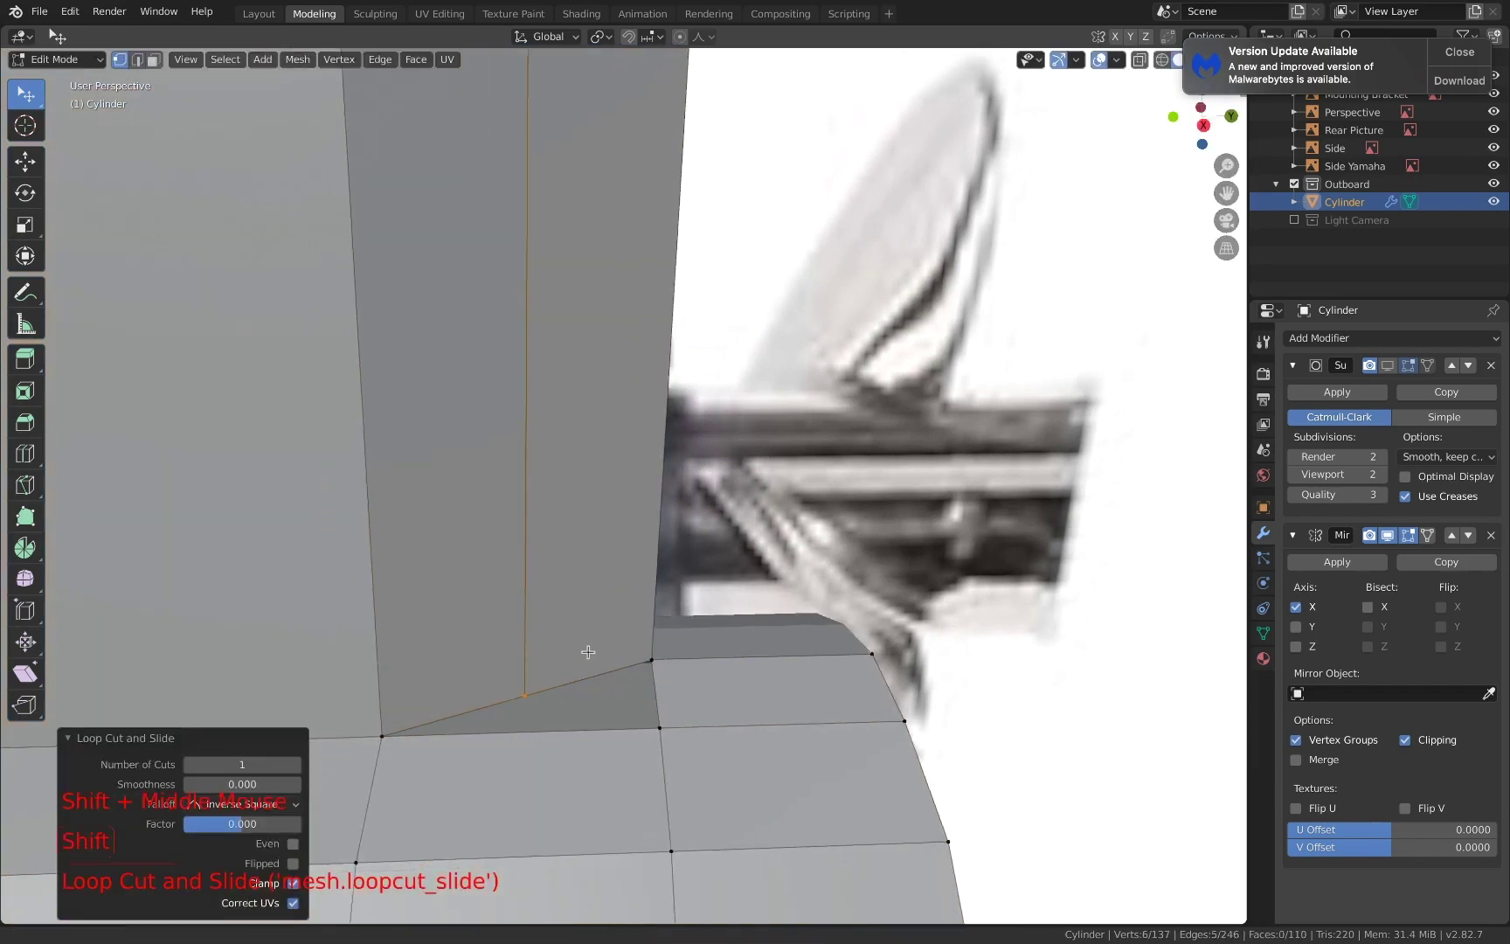
{"action": "key", "text": "a"}
{"action": "key", "text": "a"}
{"action": "key", "text": "a"}
{"action": "key", "text": "f"}
{"action": "middle_click", "coordinate": [659, 718]}
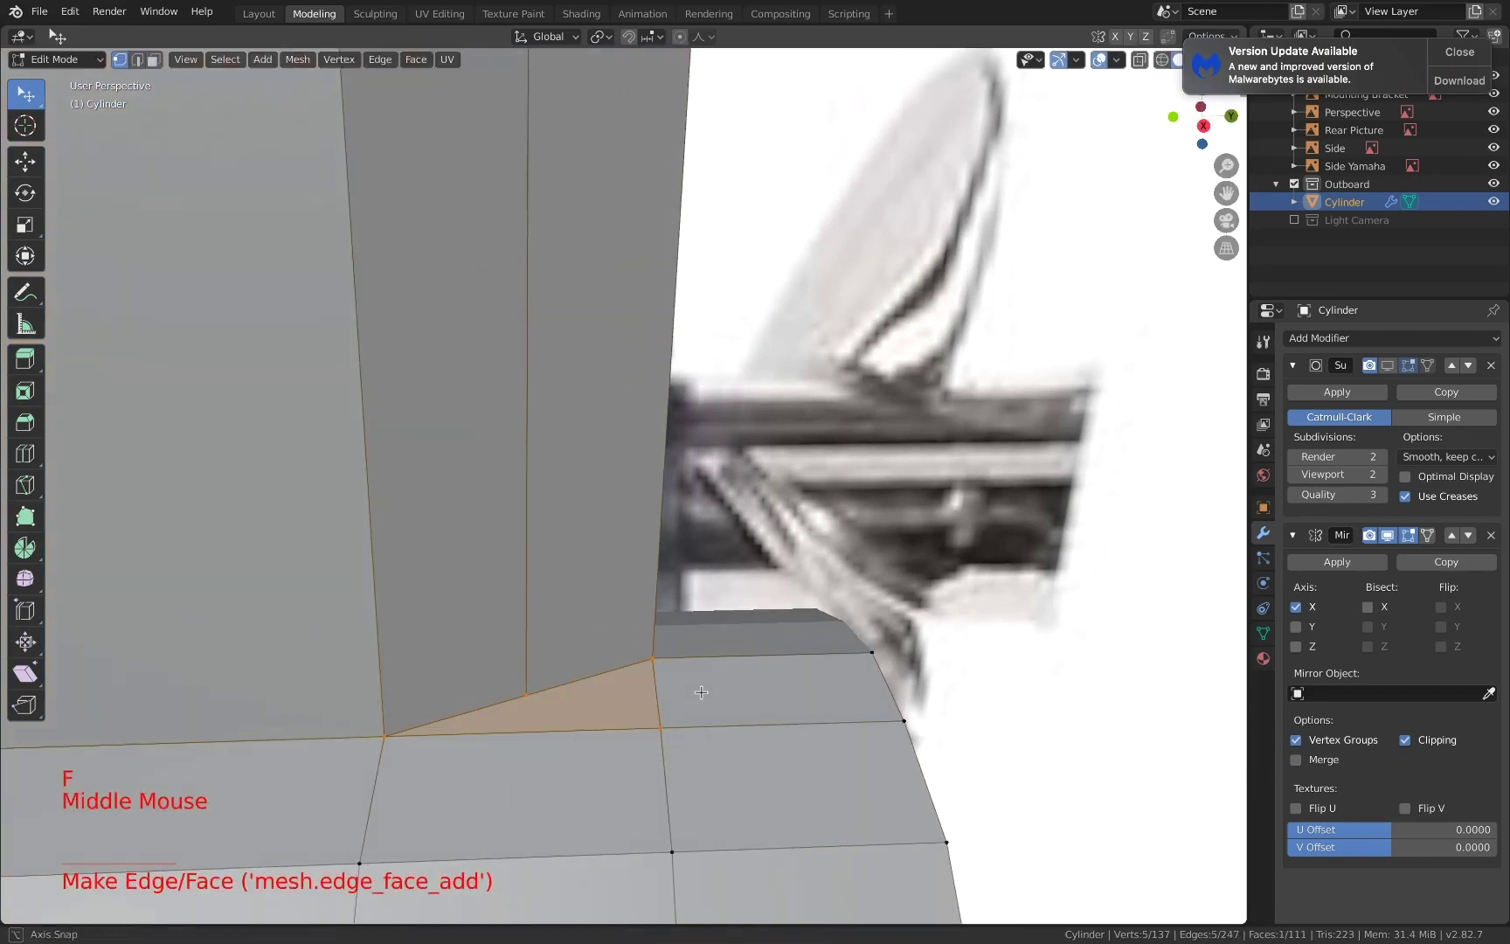
- Add a centred loop cut around the gearcase below the filled face and knife-cut that face to join the two loops
{"action": "scroll", "coordinate": [568, 606], "scroll_direction": "down", "scroll_amount": 1}
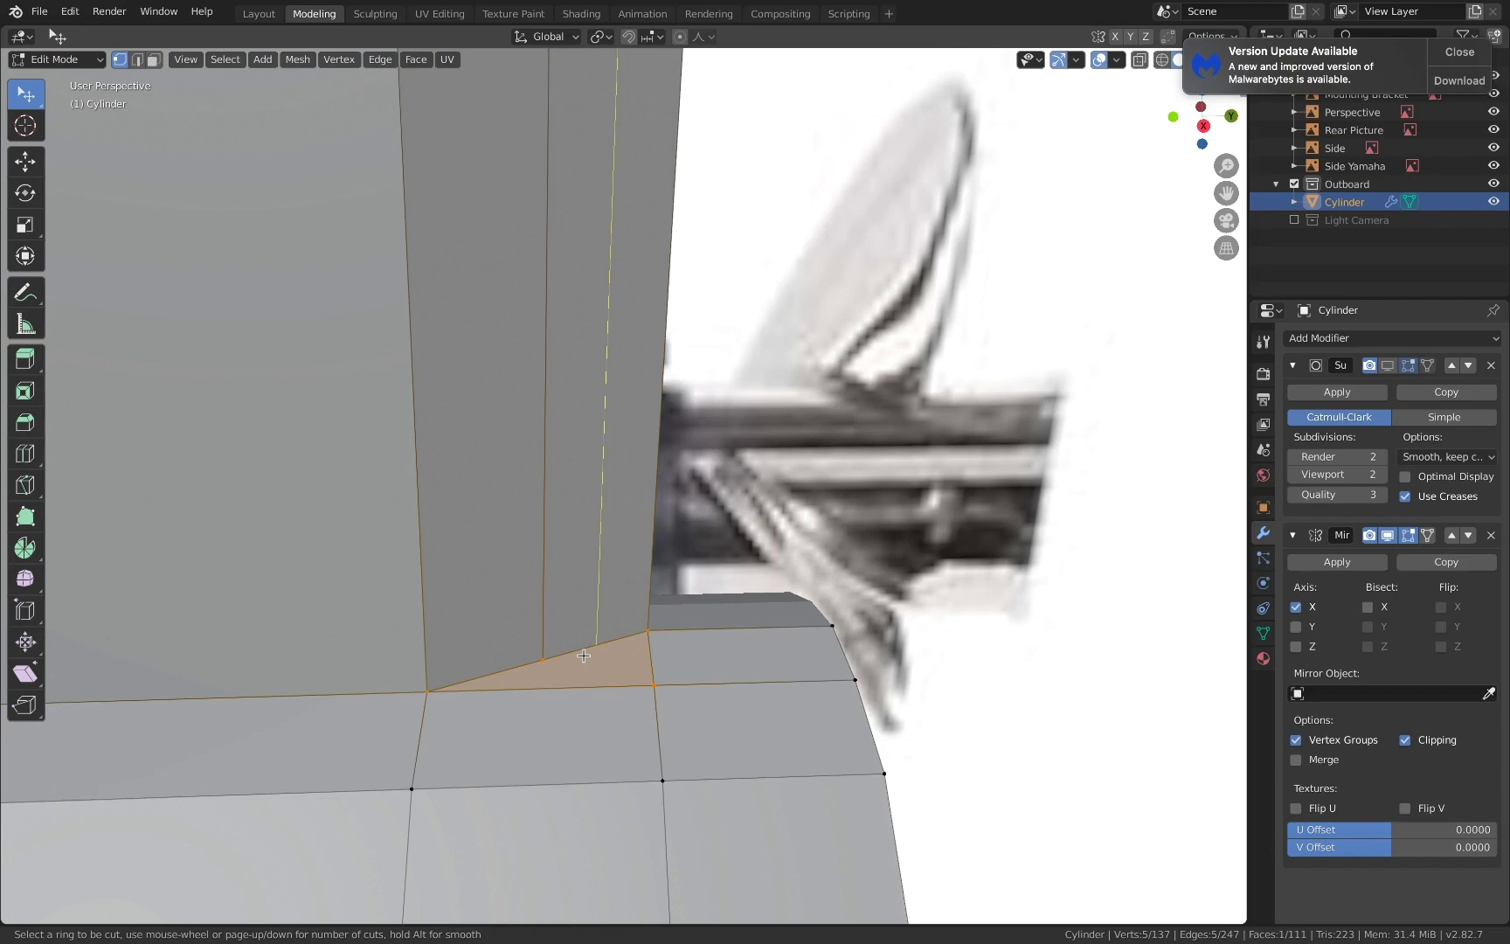
{"action": "key", "text": "ctrl+r"}
{"action": "left_click", "coordinate": [551, 692]}
{"action": "key", "text": "k"}
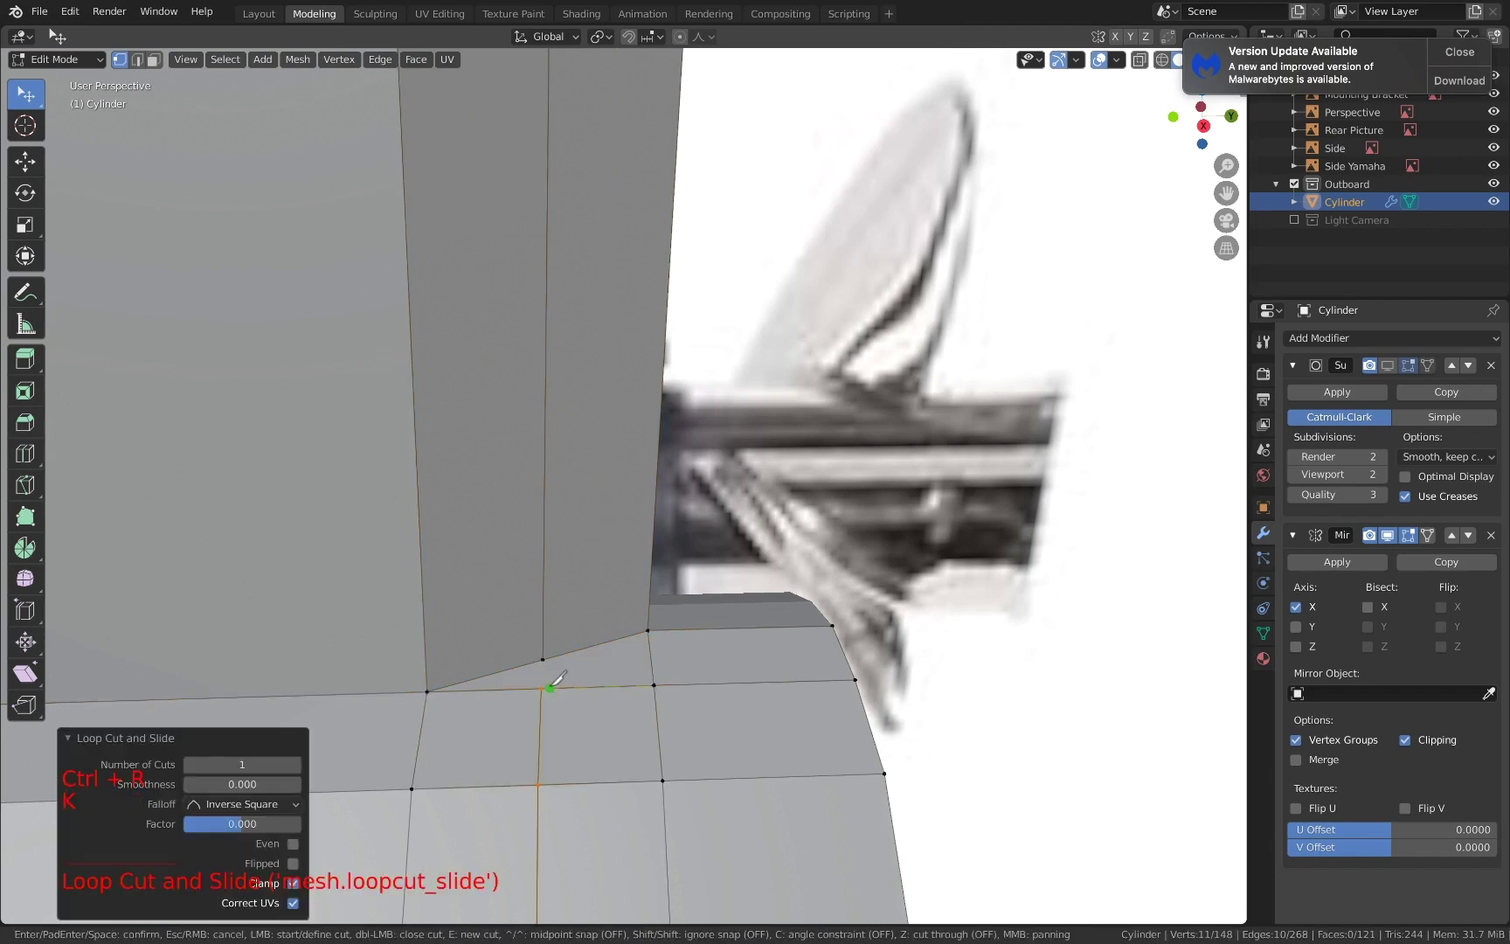
{"action": "key", "text": "Escape"}
{"action": "key", "text": "k"}
{"action": "left_click", "coordinate": [541, 688]}
{"action": "key", "text": "Return"}
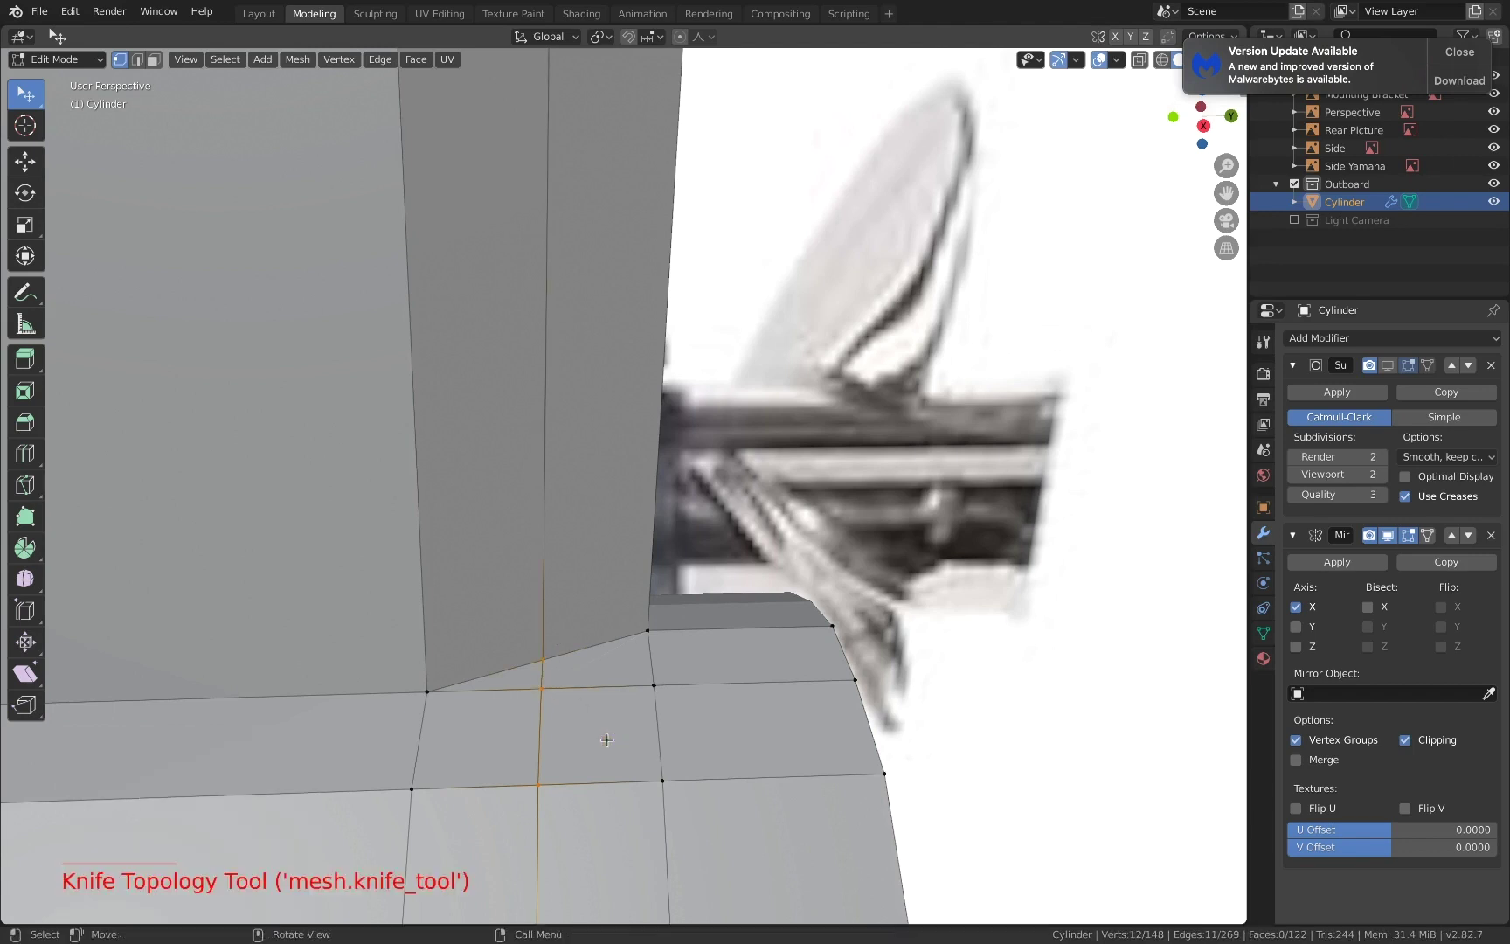
- Move the leg's upper rear edge beneath the plate -0.14 m along X to the mirror plane
{"action": "scroll", "coordinate": [601, 732], "scroll_direction": "down", "scroll_amount": 3}
{"action": "middle_click_drag", "start_coordinate": [601, 697], "coordinate": [403, 713], "text": "shift"}
{"action": "scroll", "coordinate": [599, 721], "scroll_direction": "down", "scroll_amount": 3}
{"action": "middle_click_drag", "start_coordinate": [406, 716], "coordinate": [530, 723], "text": "shift"}
{"action": "scroll", "coordinate": [530, 750], "scroll_direction": "up", "scroll_amount": 3}
{"action": "scroll", "coordinate": [531, 723], "scroll_direction": "down", "scroll_amount": 1}
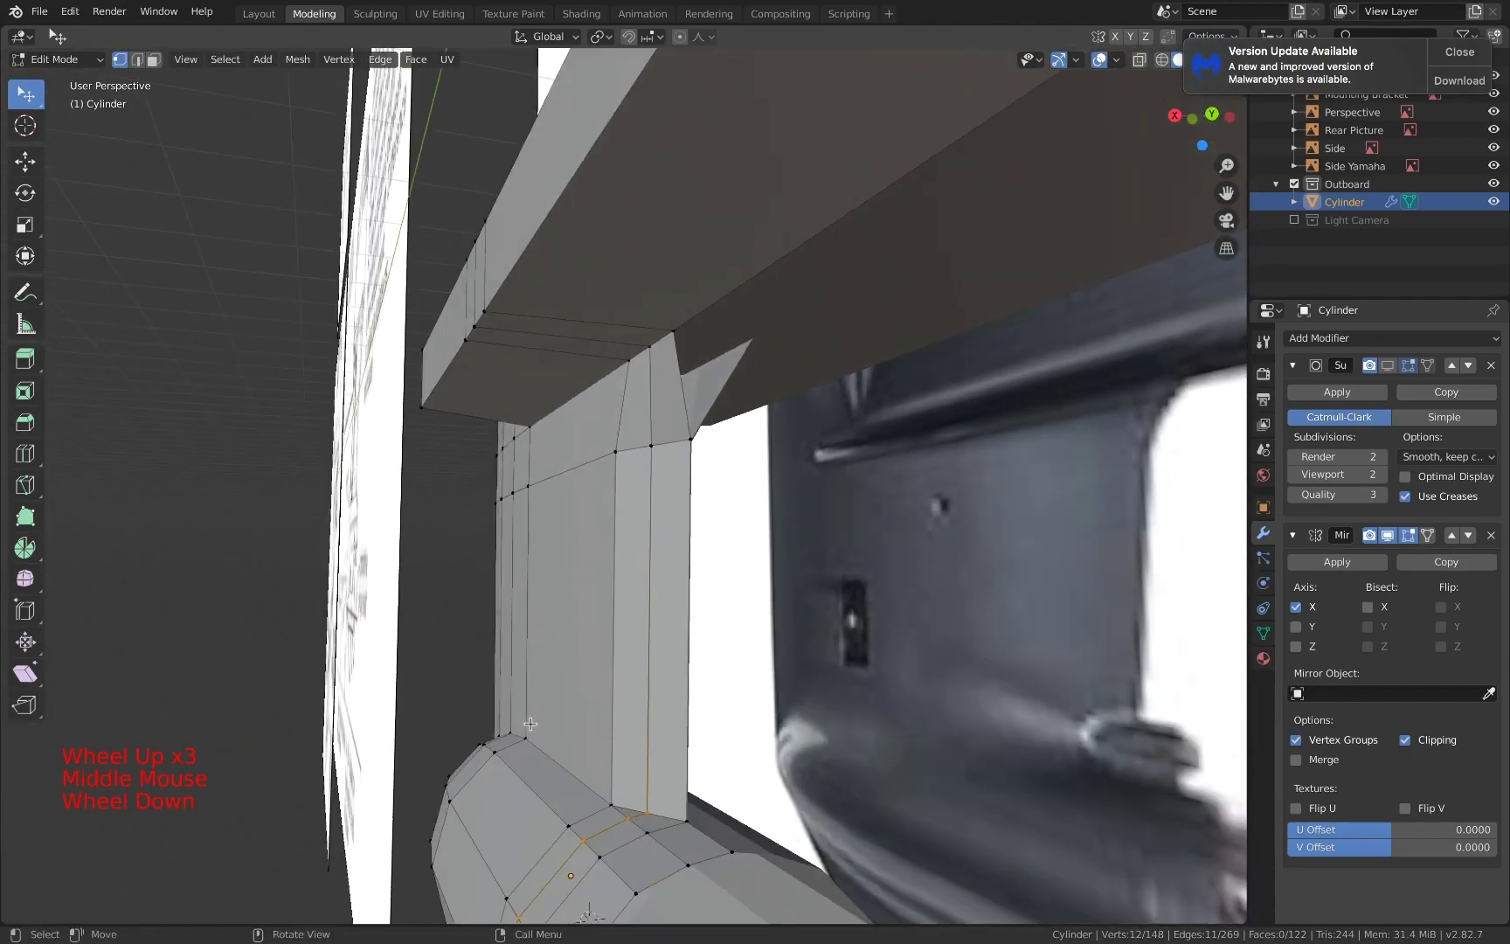
{"action": "left_click", "coordinate": [653, 402]}
{"action": "middle_click_drag", "start_coordinate": [652, 402], "coordinate": [768, 428], "text": "shift"}
{"action": "scroll", "coordinate": [951, 297], "scroll_direction": "down", "scroll_amount": 2}
{"action": "scroll", "coordinate": [910, 416], "scroll_direction": "down", "scroll_amount": 3}
{"action": "middle_click_drag", "start_coordinate": [909, 417], "coordinate": [1061, 484]}
{"action": "key", "text": "g"}
{"action": "key", "text": "x"}
{"action": "left_click", "coordinate": [791, 444]}
{"action": "left_click", "coordinate": [1229, 119]}
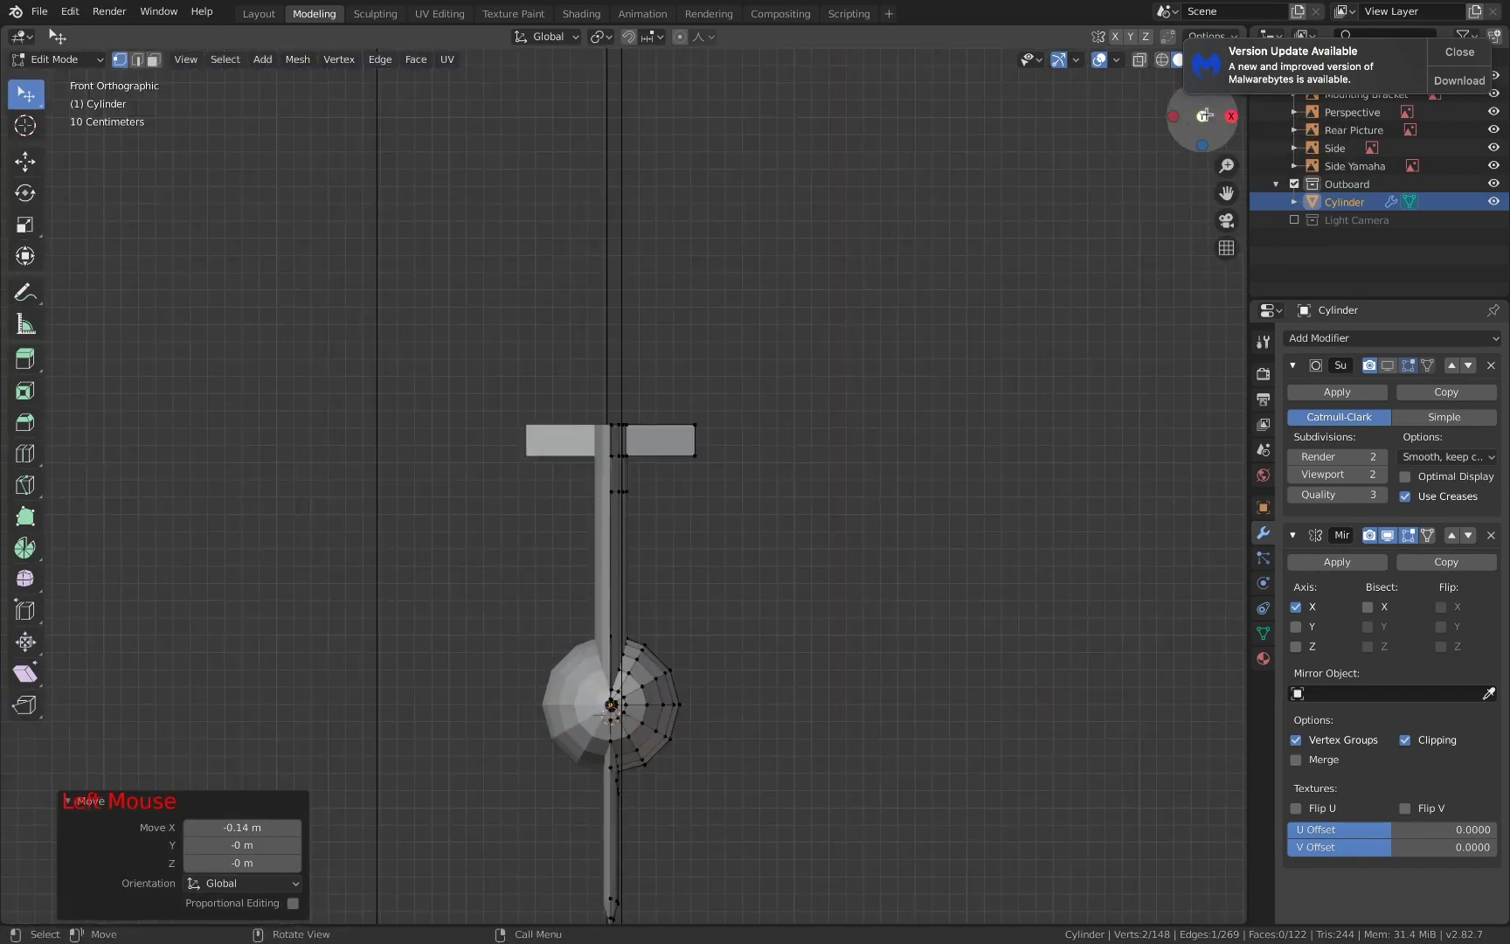
- Widen the leg's upper section by moving its vertices about 0.054 m along X with Sharp proportional editing
{"action": "scroll", "coordinate": [884, 359], "scroll_direction": "down", "scroll_amount": 4}
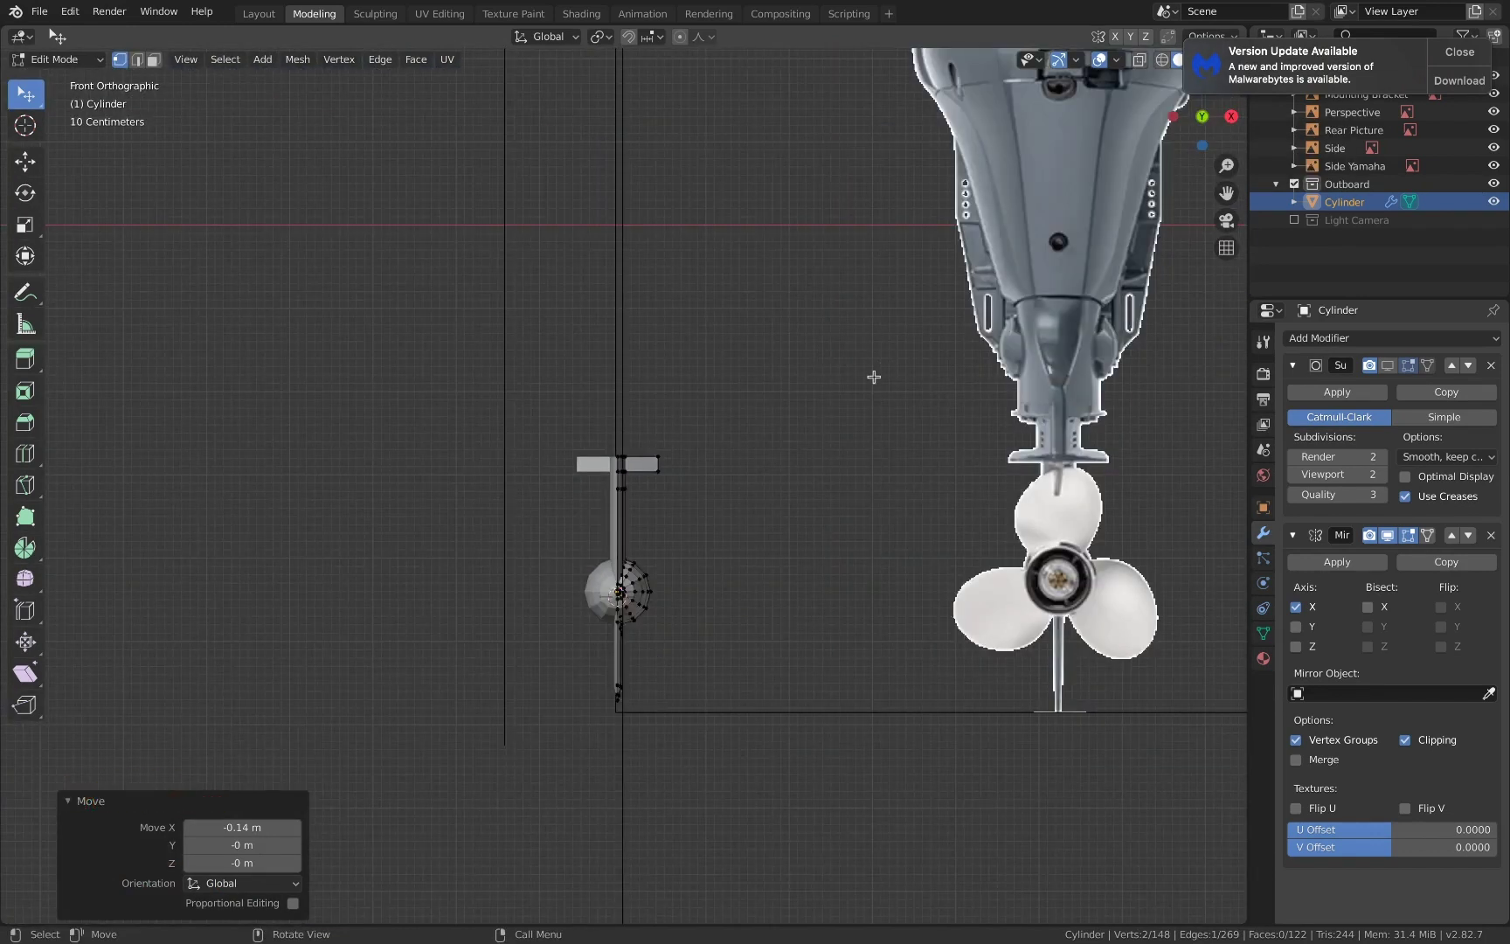
{"action": "scroll", "coordinate": [637, 519], "scroll_direction": "up", "scroll_amount": 6}
{"action": "key", "text": "z"}
{"action": "left_click", "coordinate": [492, 524]}
{"action": "key", "text": "a"}
{"action": "key", "text": "a"}
{"action": "key", "text": "a"}
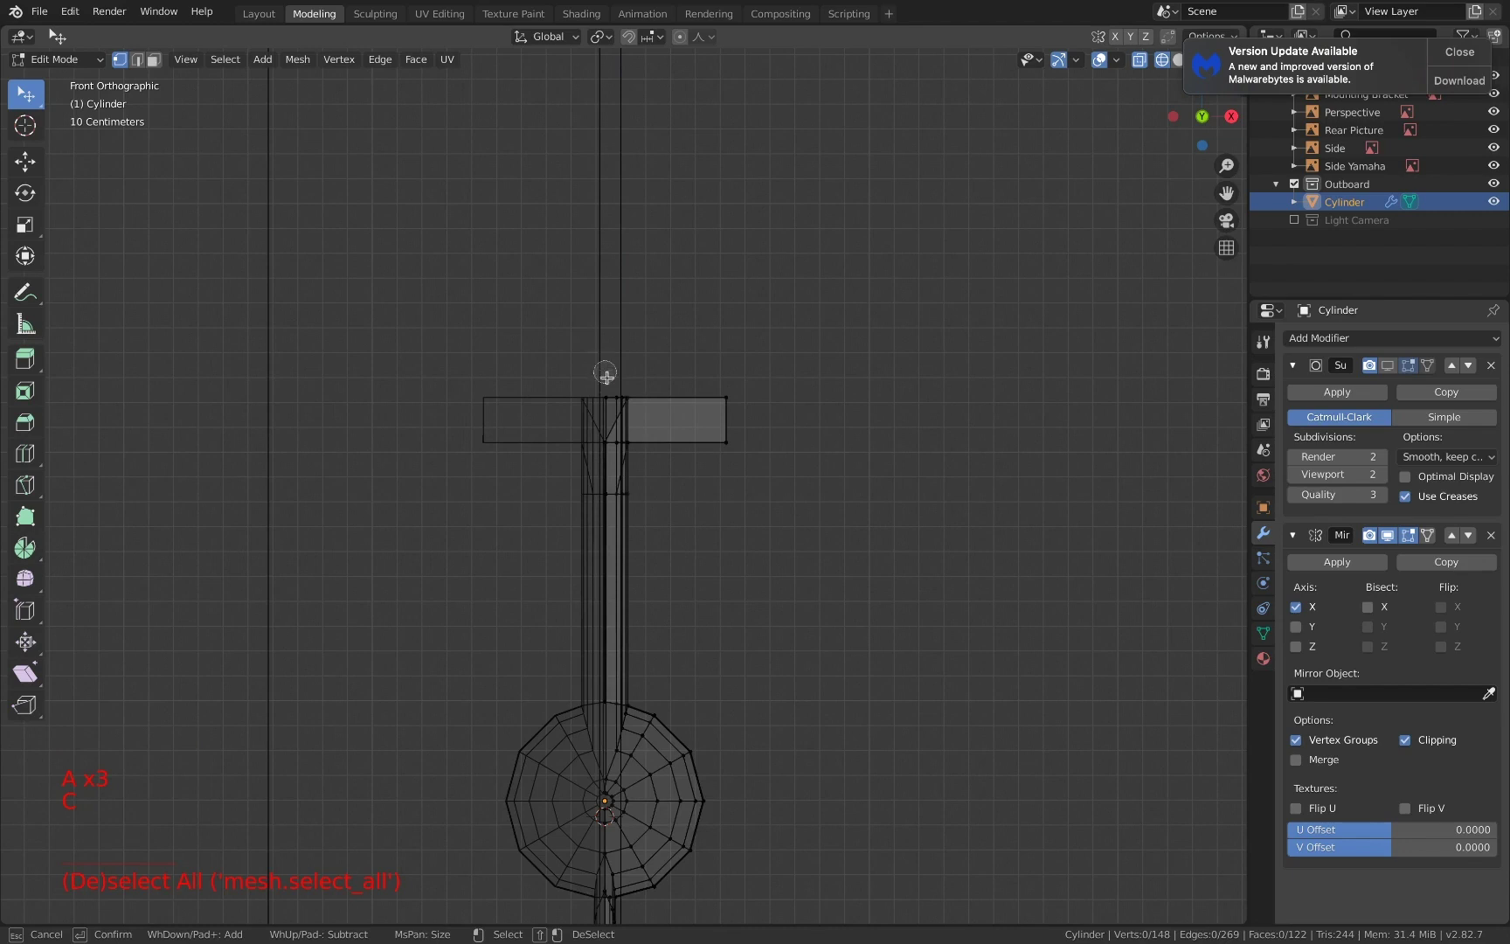
{"action": "key", "text": "Escape"}
{"action": "scroll", "coordinate": [754, 600], "scroll_direction": "down", "scroll_amount": 6}
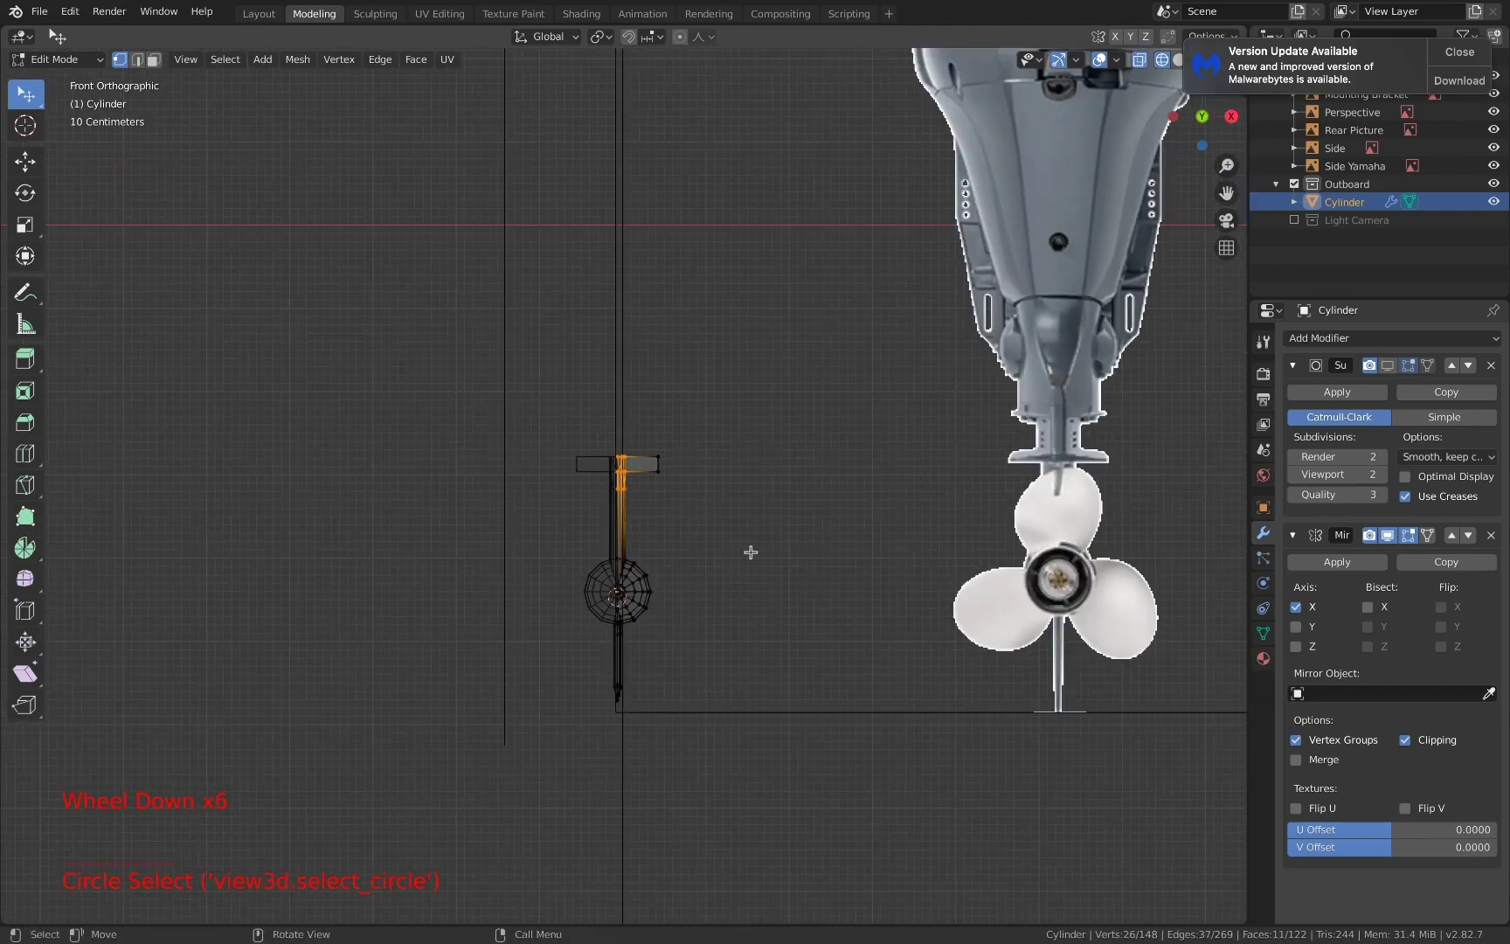
{"action": "key", "text": "g"}
{"action": "key", "text": "x"}
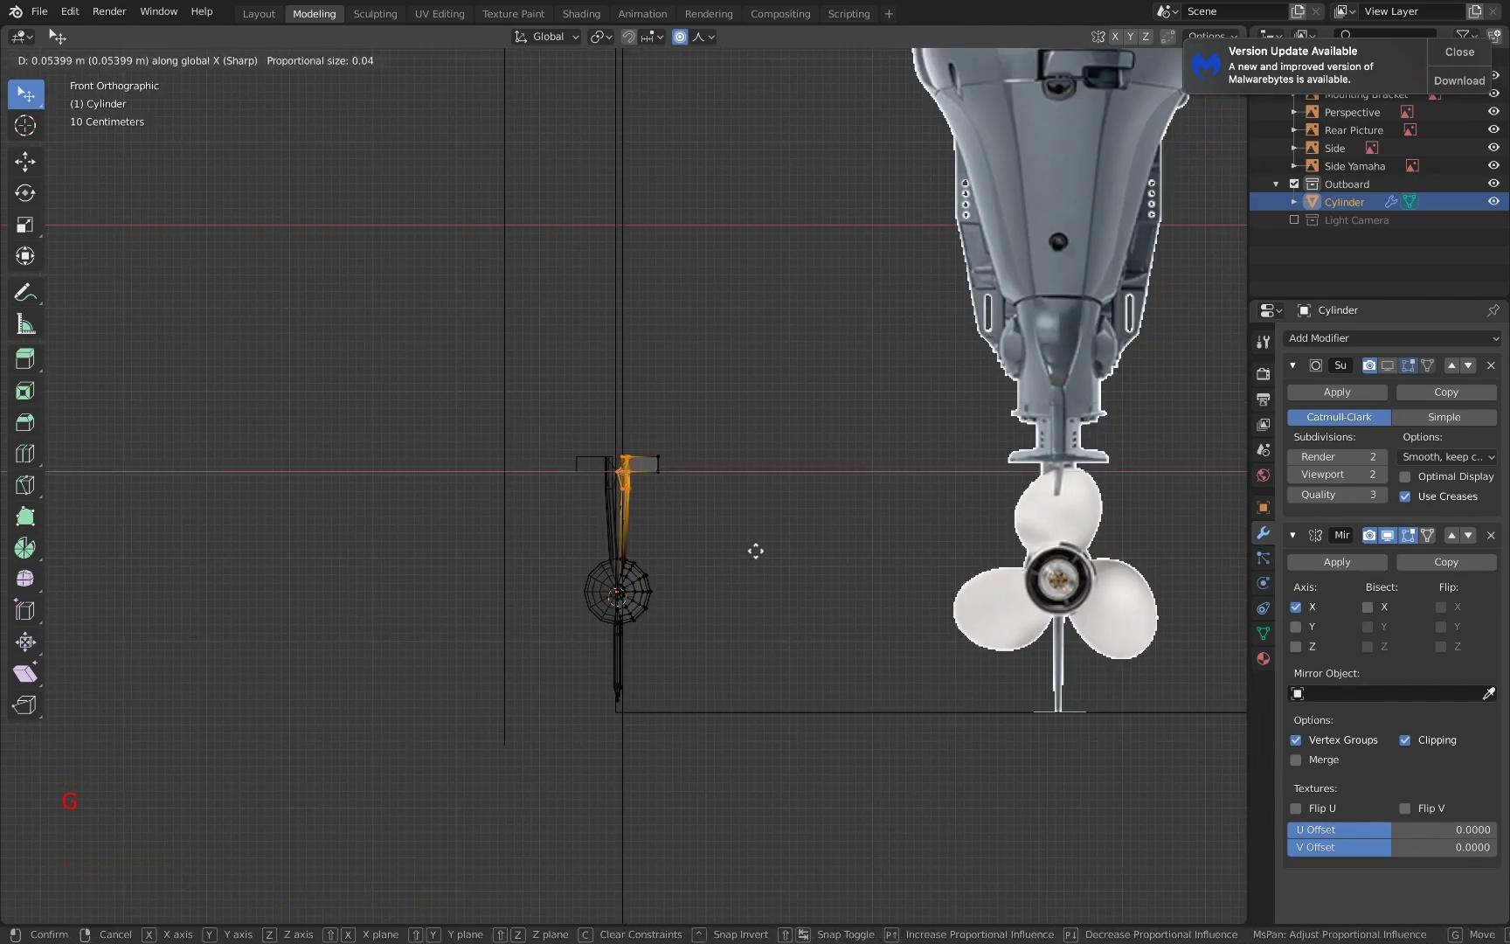
{"action": "left_click", "coordinate": [757, 551]}
{"action": "scroll", "coordinate": [696, 528], "scroll_direction": "up", "scroll_amount": 6}
{"action": "key", "text": "z"}
{"action": "left_click", "coordinate": [799, 527]}
- Move the three upper vertices of the leg's front edge along X back to the mirror plane
{"action": "middle_click_drag", "start_coordinate": [798, 528], "coordinate": [759, 540]}
{"action": "scroll", "coordinate": [758, 540], "scroll_direction": "down", "scroll_amount": 2}
{"action": "mouse_move", "coordinate": [759, 540]}
{"action": "middle_mouse_down"}
{"action": "mouse_move", "coordinate": [771, 540]}
{"action": "mouse_move", "coordinate": [699, 524]}
{"action": "middle_mouse_up"}
{"action": "scroll", "coordinate": [690, 524], "scroll_direction": "down", "scroll_amount": 1}
{"action": "middle_click_drag", "start_coordinate": [681, 522], "coordinate": [643, 552]}
{"action": "key", "text": "a"}
{"action": "key", "text": "a"}
{"action": "key", "text": "a"}
{"action": "key", "text": "c"}
{"action": "left_click_drag", "start_coordinate": [597, 515], "coordinate": [591, 575]}
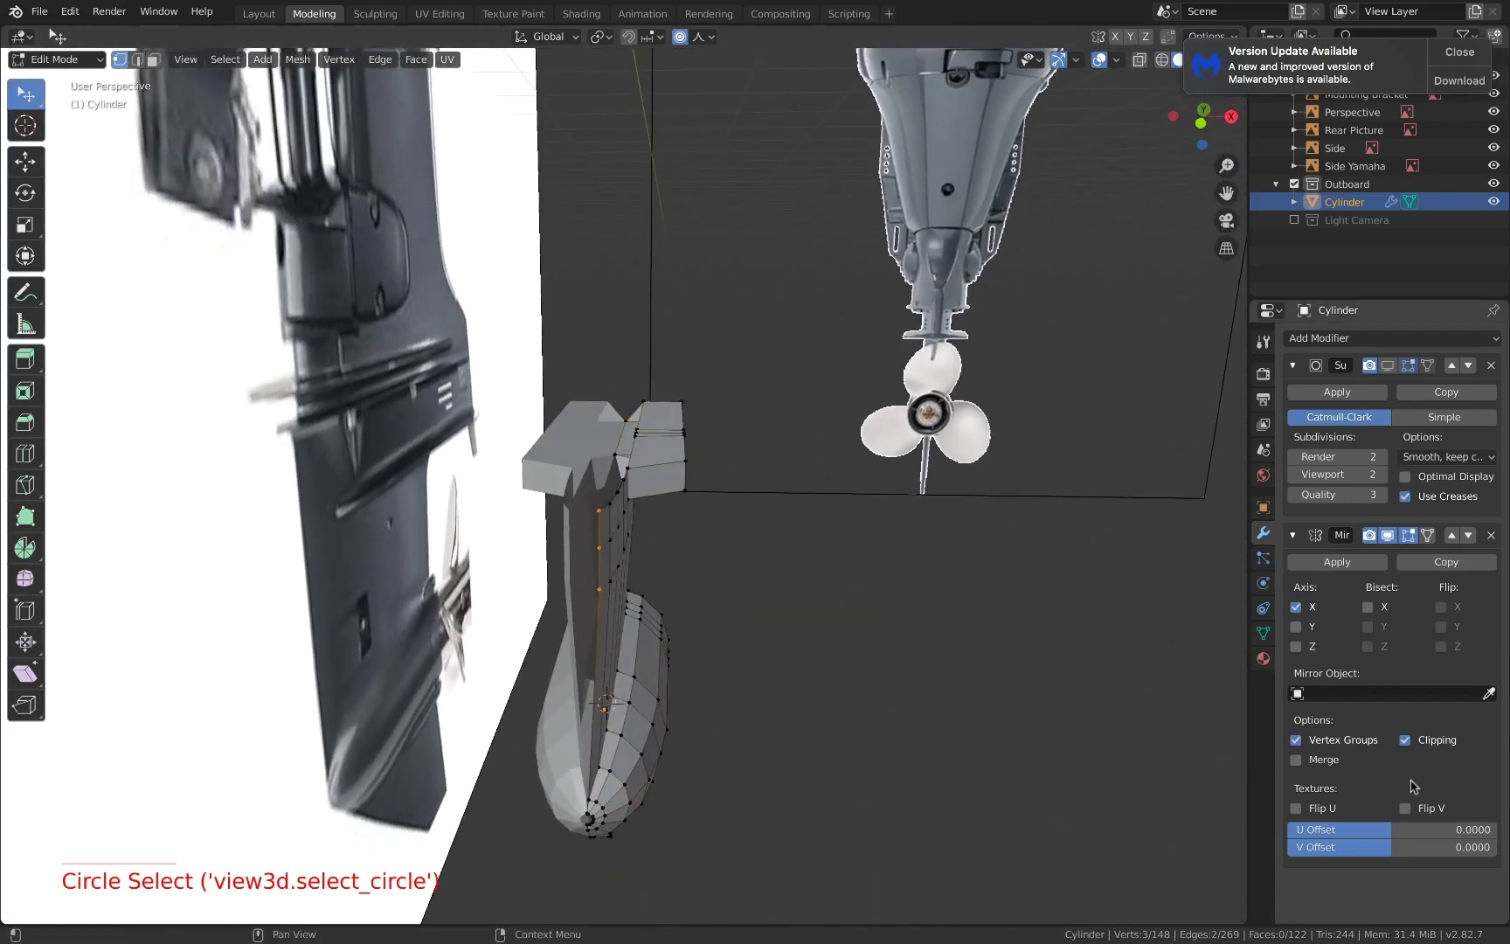
{"action": "key", "text": "g"}
{"action": "key", "text": "x"}
{"action": "left_click", "coordinate": [754, 576]}
- Move the three upper vertices just behind the leg's front edge -0.037 m along X and enable the subdivision preview in the viewport
{"action": "middle_click_drag", "start_coordinate": [754, 577], "coordinate": [668, 570]}
{"action": "left_click", "coordinate": [515, 517]}
{"action": "left_click", "coordinate": [514, 554], "text": "shift"}
{"action": "left_click", "coordinate": [514, 598], "text": "shift"}
{"action": "middle_click_drag", "start_coordinate": [533, 594], "coordinate": [423, 516]}
{"action": "scroll", "coordinate": [642, 673], "scroll_direction": "up", "scroll_amount": 2}
{"action": "key", "text": "g"}
{"action": "key", "text": "x"}
{"action": "left_click", "coordinate": [645, 624]}
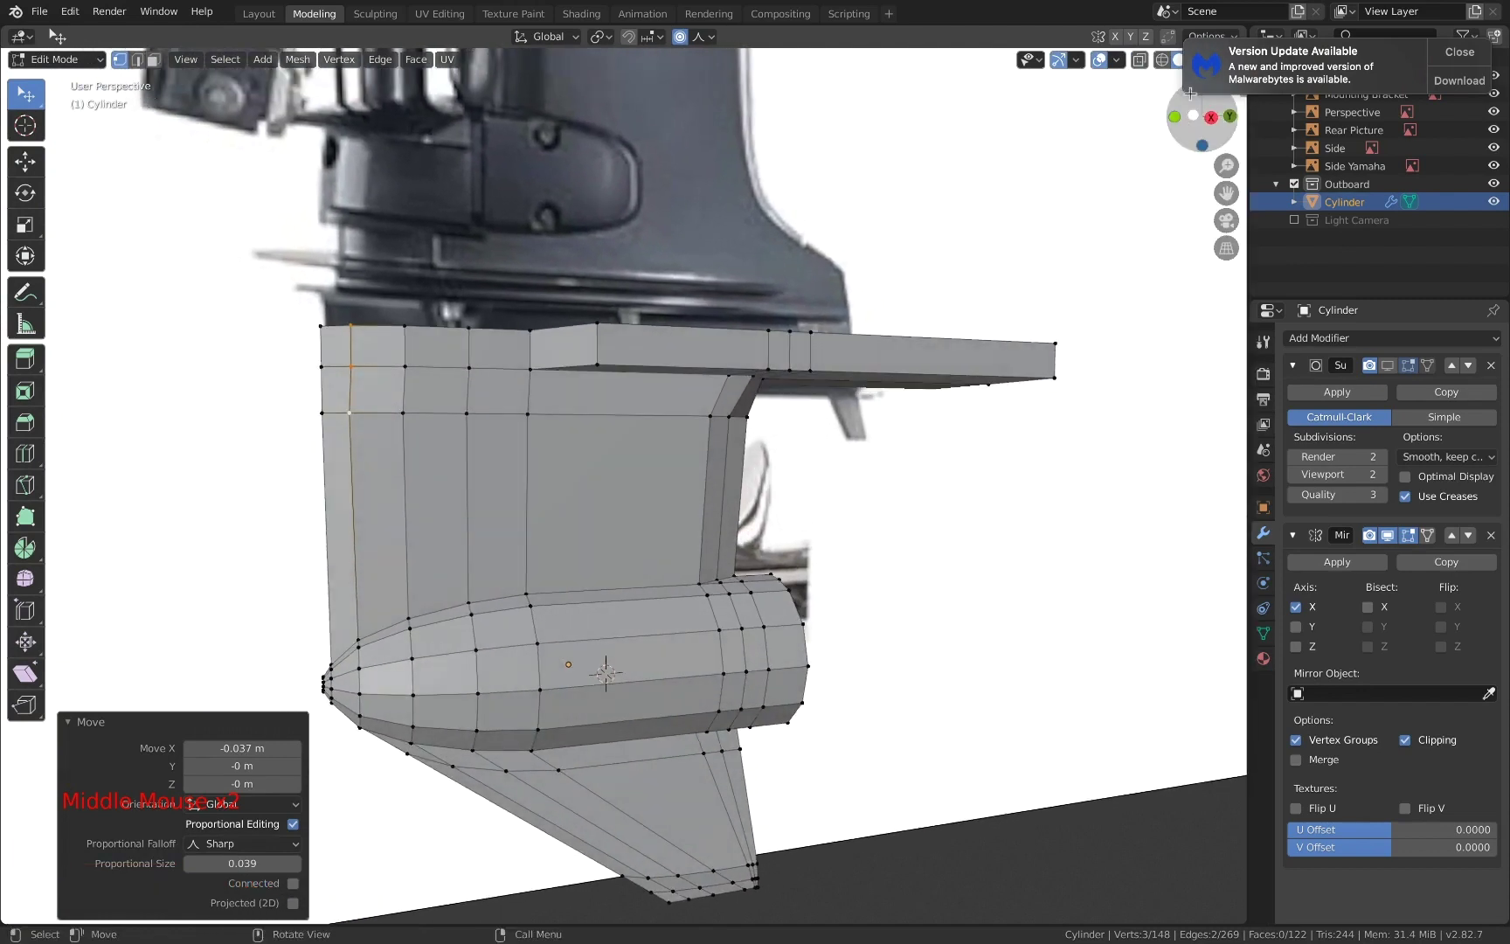
{"action": "left_click", "coordinate": [1212, 119]}
{"action": "left_click", "coordinate": [1388, 366]}
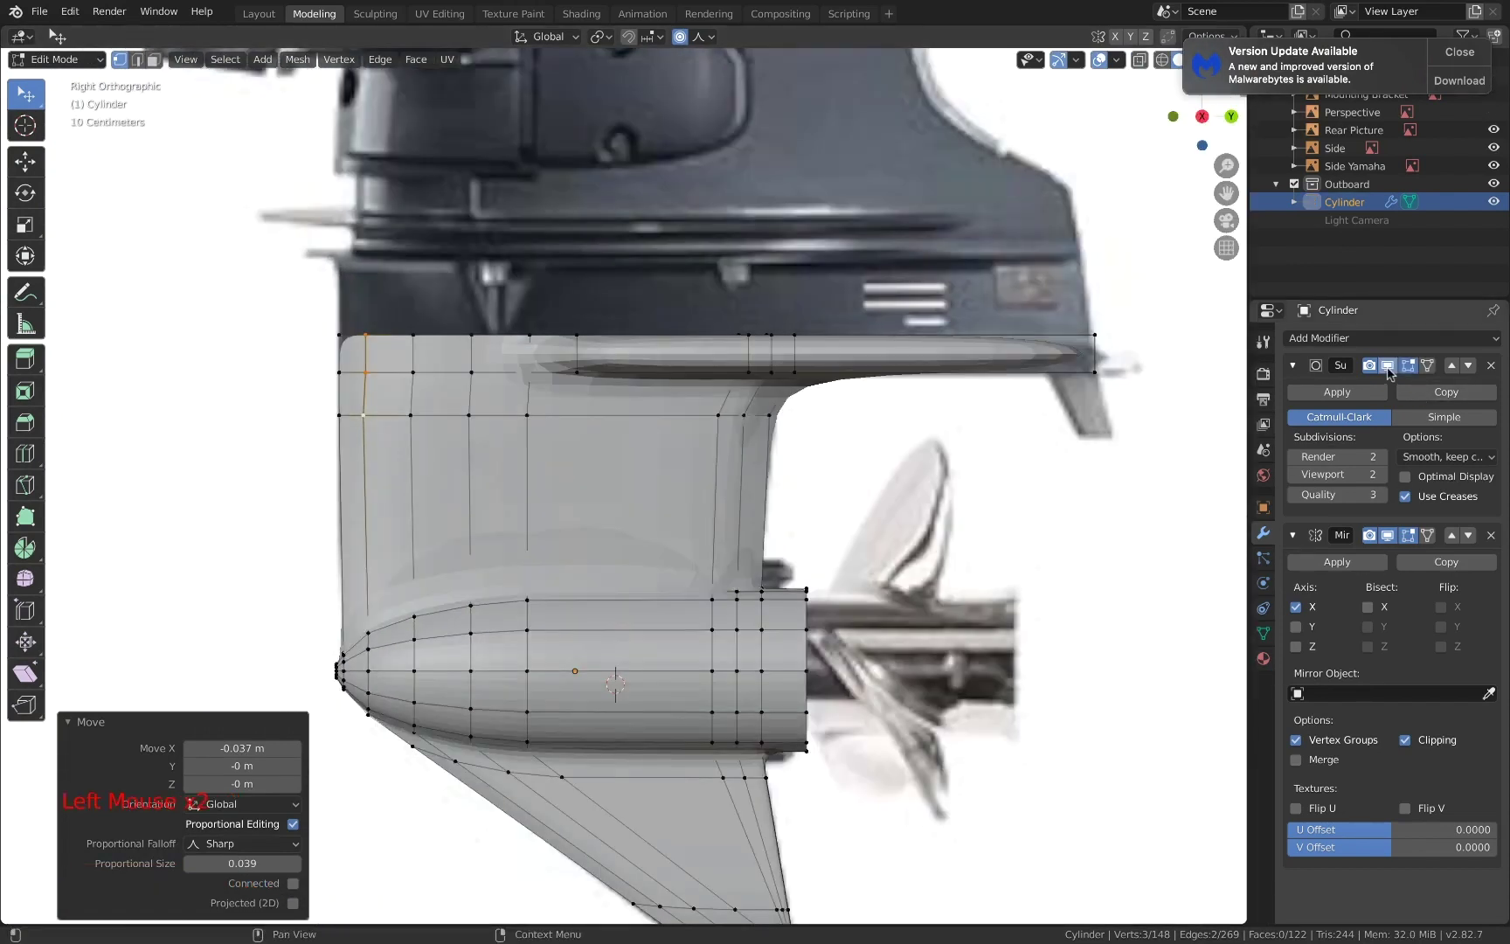
{"action": "key", "text": "a"}
{"action": "key", "text": "a"}
{"action": "key", "text": "a"}
{"action": "key", "text": "c"}
{"action": "left_click_drag", "start_coordinate": [1104, 339], "coordinate": [1109, 382]}
{"action": "right_click", "coordinate": [1109, 385]}
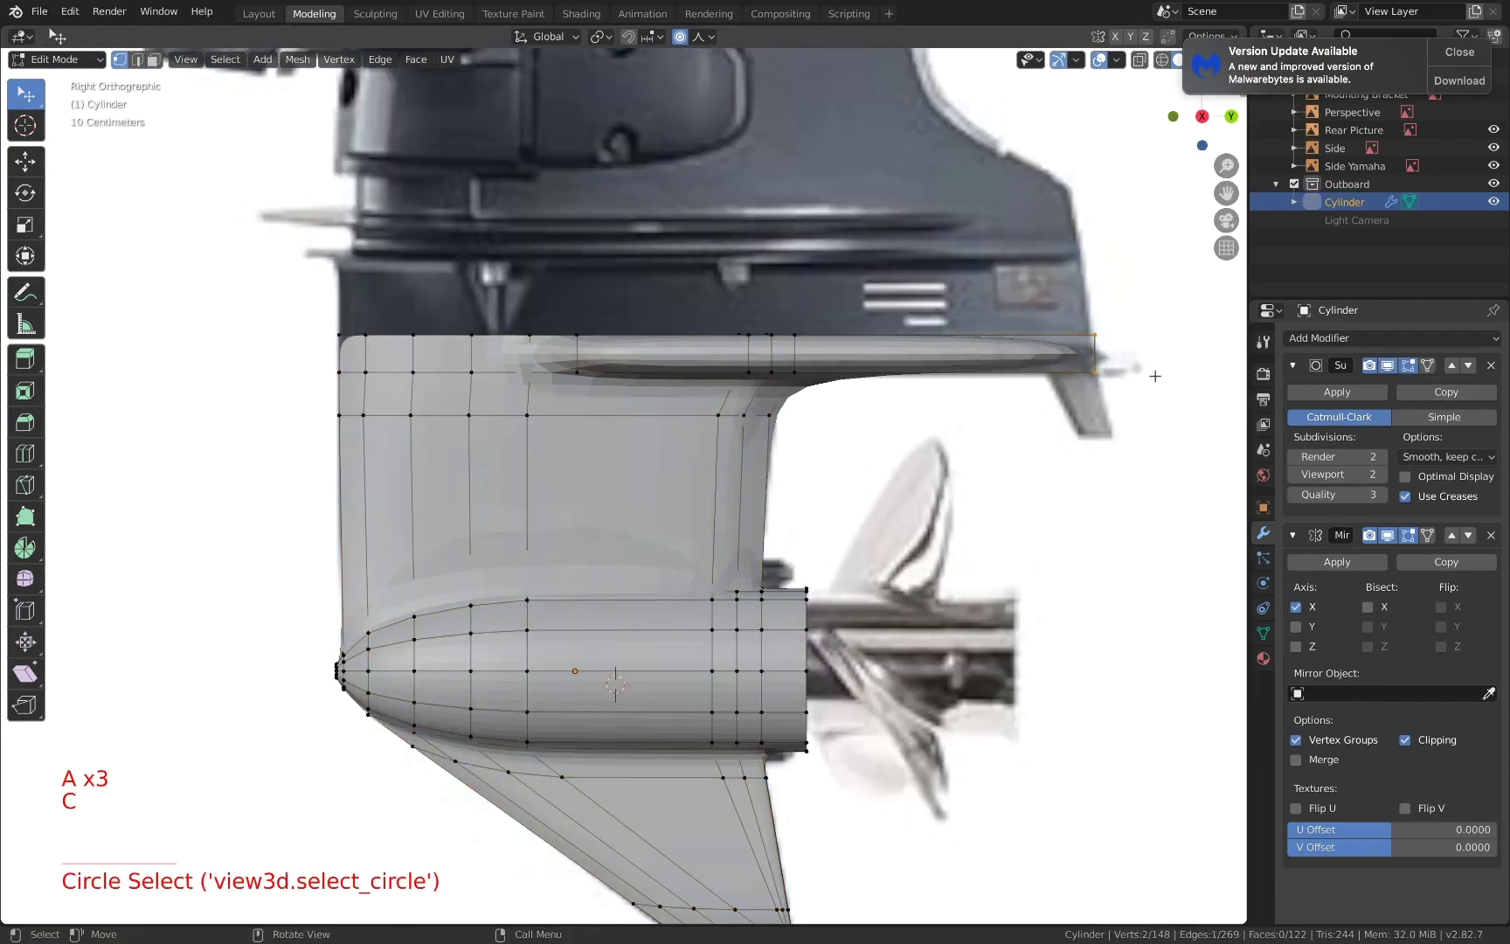
{"action": "key", "text": "g"}
{"action": "key", "text": "y"}
{"action": "right_click", "coordinate": [1224, 376]}
- Select all four vertices at the plate's rear end in wireframe and move them 0.161 m along Y
{"action": "key", "text": "z"}
{"action": "left_click", "coordinate": [1005, 348]}
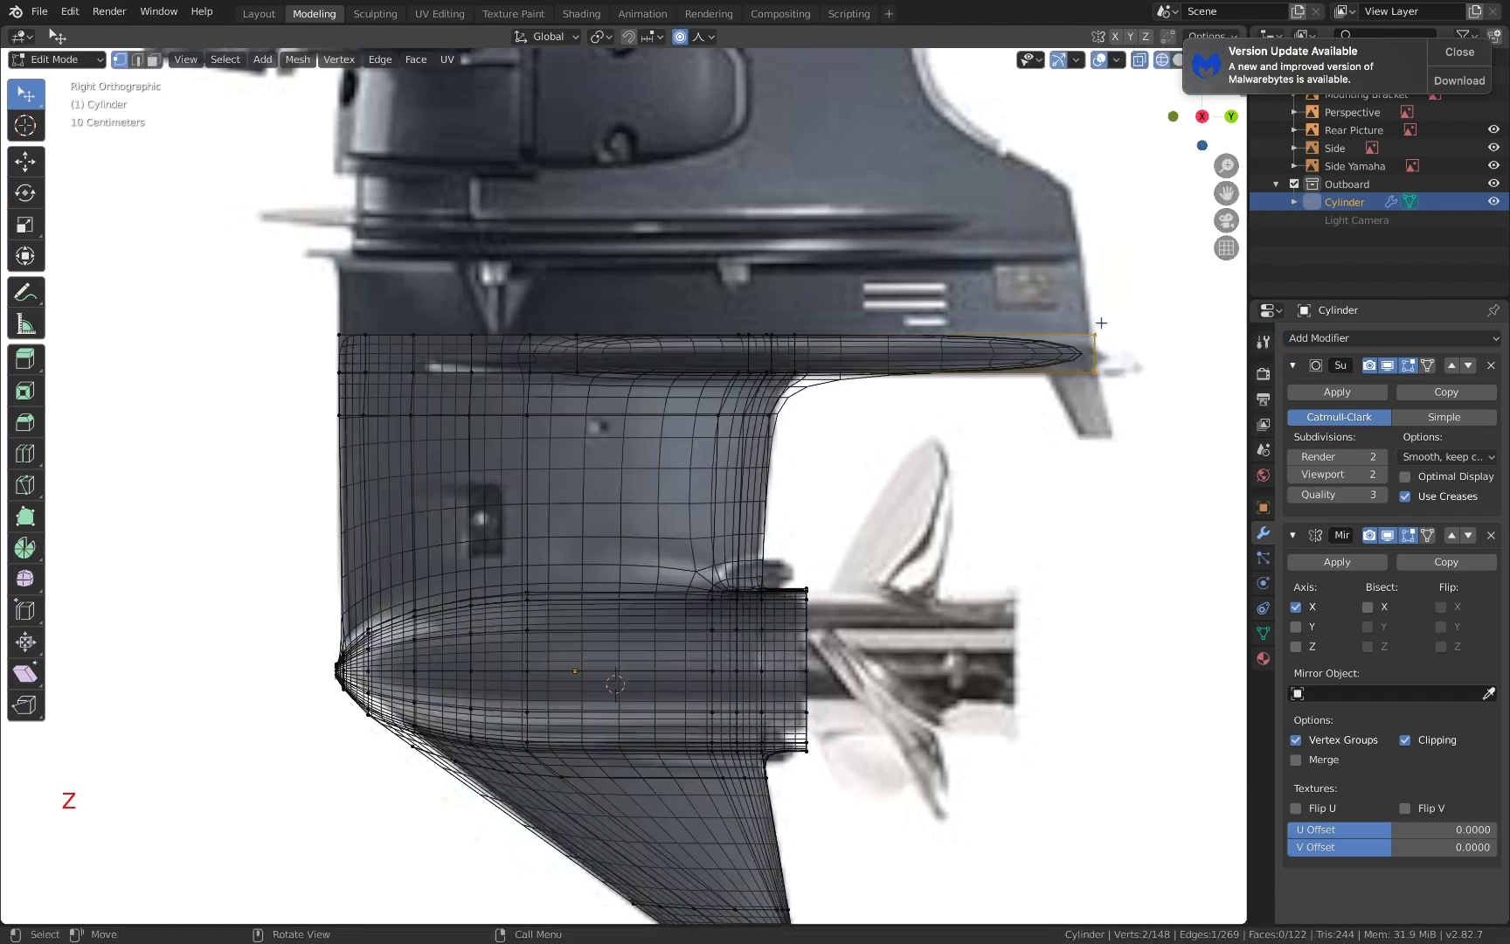
{"action": "key", "text": "b"}
{"action": "right_click", "coordinate": [1171, 334]}
{"action": "key", "text": "b"}
{"action": "left_click_drag", "start_coordinate": [1060, 254], "coordinate": [1144, 432]}
{"action": "key", "text": "g"}
{"action": "key", "text": "y"}
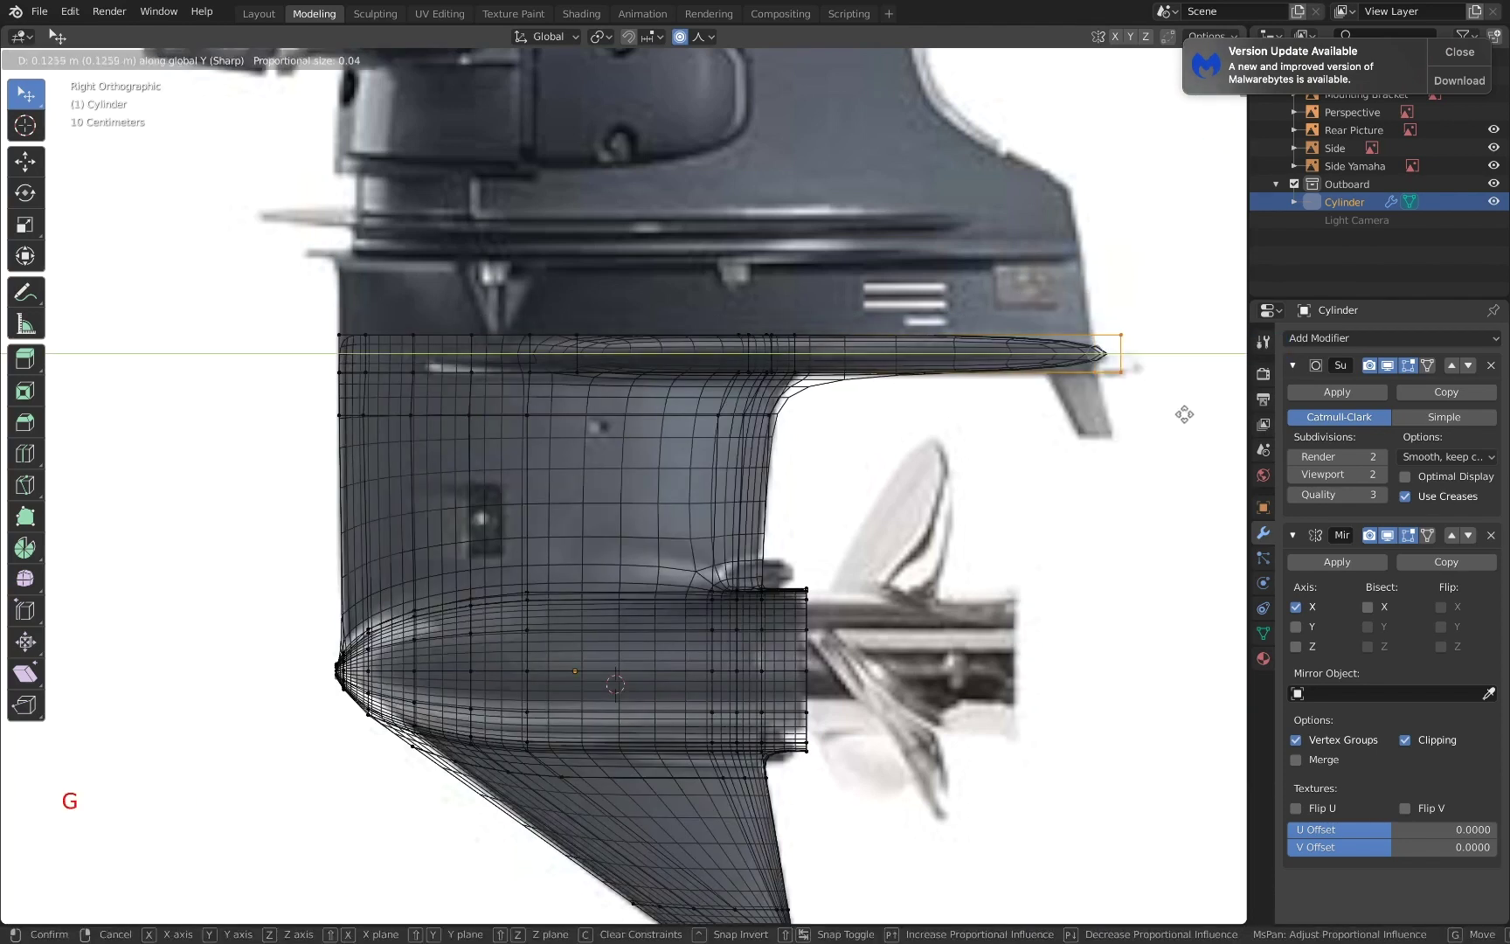
{"action": "left_click", "coordinate": [1190, 414]}
{"action": "key", "text": "z"}
{"action": "left_click", "coordinate": [821, 423]}
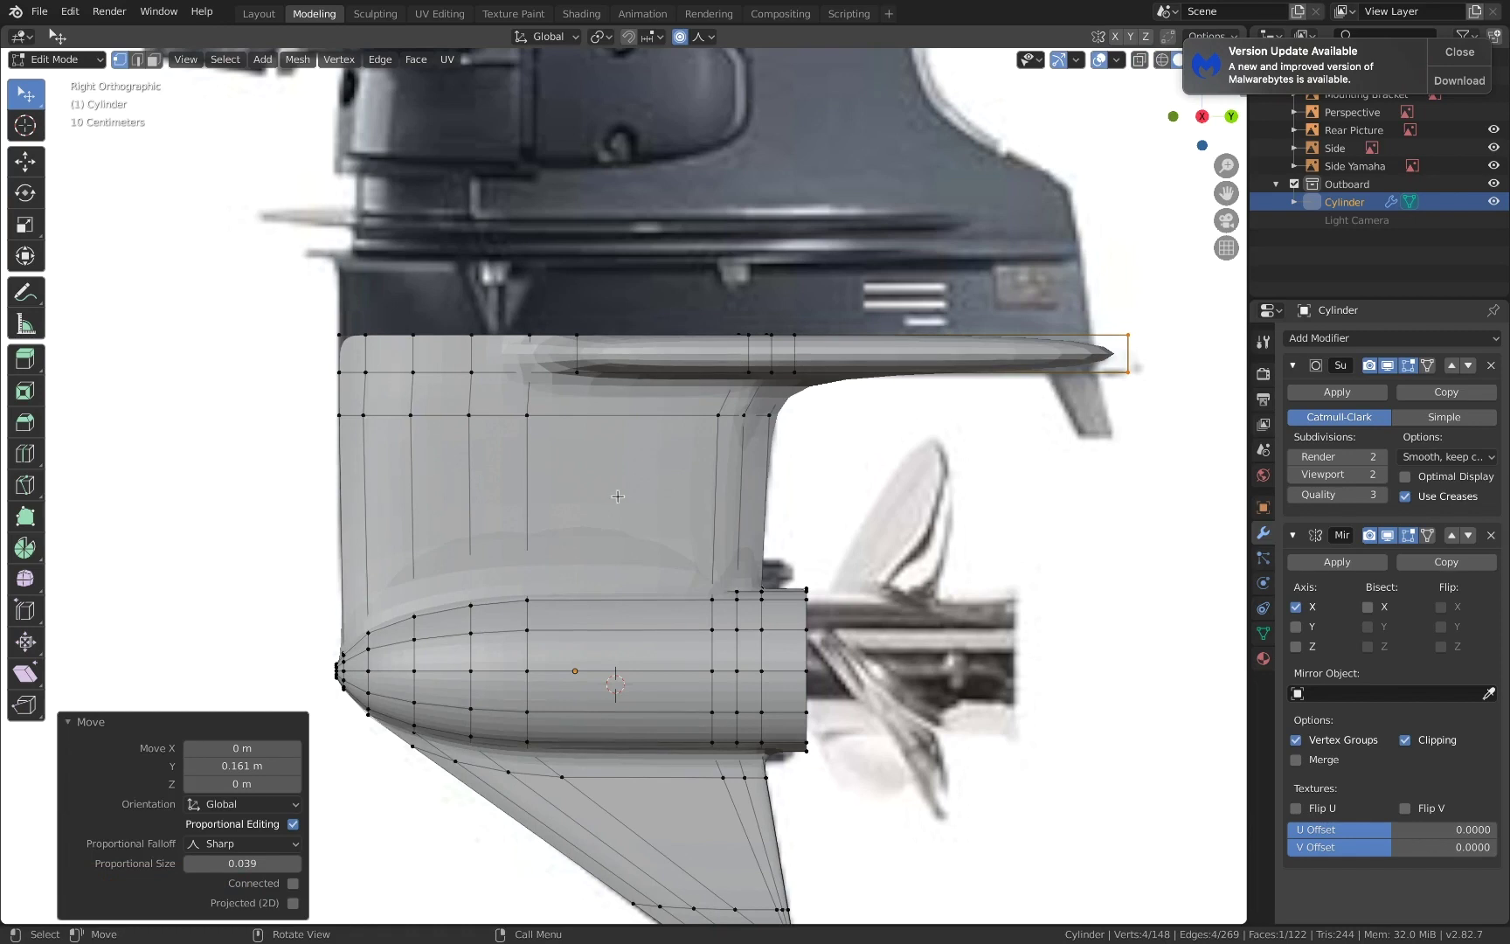
- Move the upper inner corner vertex at the plate's rear end -0.273 m along X to the mirror plane
{"action": "middle_click_drag", "start_coordinate": [628, 509], "coordinate": [796, 638], "text": "shift"}
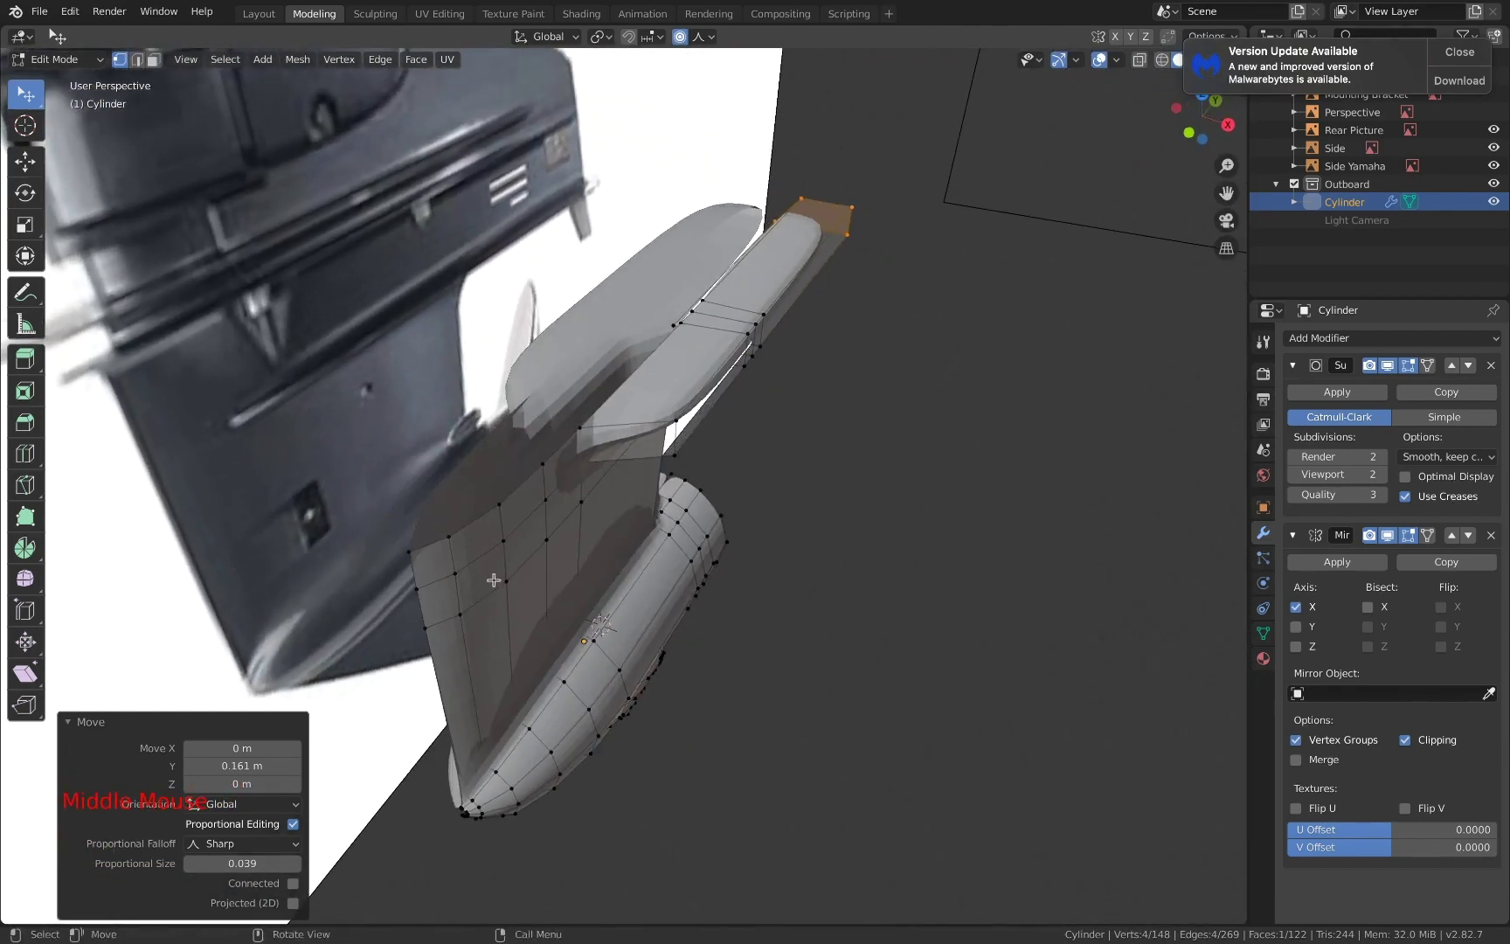
{"action": "key", "text": "a"}
{"action": "key", "text": "a"}
{"action": "key", "text": "a"}
{"action": "key", "text": "c"}
{"action": "key", "text": "Escape"}
{"action": "mouse_move", "coordinate": [658, 337]}
{"action": "middle_mouse_down"}
{"action": "mouse_move", "coordinate": [718, 333]}
{"action": "mouse_move", "coordinate": [721, 296]}
{"action": "mouse_move", "coordinate": [659, 342]}
{"action": "middle_mouse_up"}
{"action": "key", "text": "c"}
{"action": "left_click_drag", "start_coordinate": [659, 343], "coordinate": [716, 304]}
{"action": "key", "text": "Escape"}
{"action": "middle_click_drag", "start_coordinate": [731, 280], "coordinate": [694, 354]}
{"action": "scroll", "coordinate": [408, 270], "scroll_direction": "down", "scroll_amount": 1}
{"action": "left_click", "coordinate": [610, 296]}
{"action": "key", "text": "g"}
{"action": "key", "text": "x"}
{"action": "left_click", "coordinate": [792, 353]}
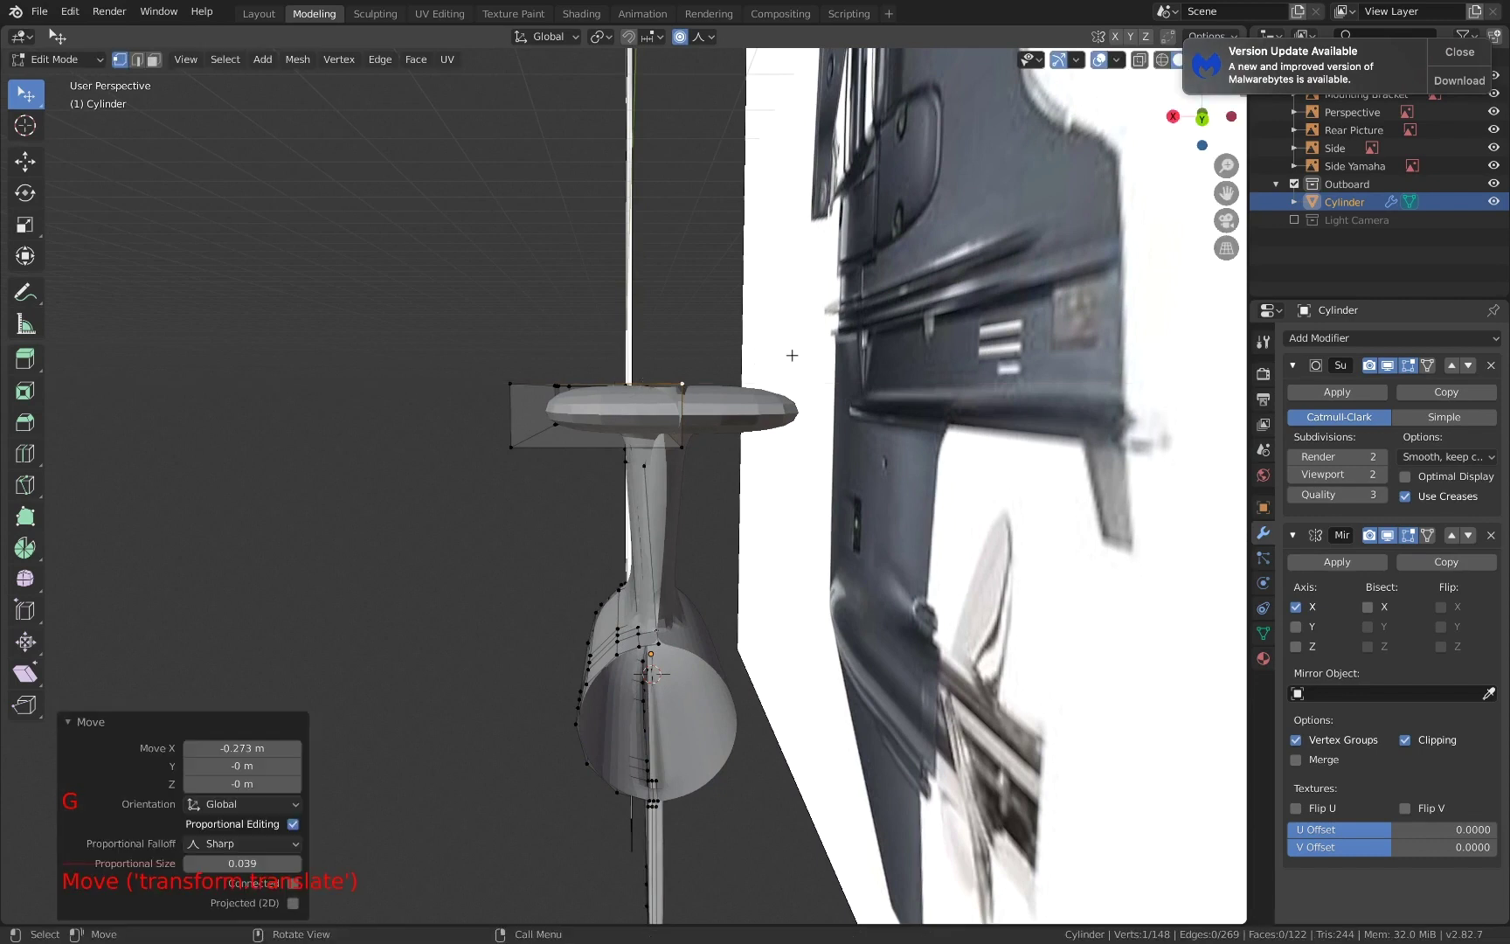
- Move the other inner rear vertex of the plate -0.14 m along X to the mirror plane
{"action": "middle_click_drag", "start_coordinate": [792, 354], "coordinate": [769, 297]}
{"action": "left_click", "coordinate": [662, 394]}
{"action": "middle_click_drag", "start_coordinate": [666, 396], "coordinate": [934, 424]}
{"action": "scroll", "coordinate": [700, 427], "scroll_direction": "up", "scroll_amount": 2}
{"action": "left_click", "coordinate": [675, 404]}
{"action": "key", "text": "g"}
{"action": "key", "text": "x"}
{"action": "left_click", "coordinate": [762, 404]}
- Add a loop cut across the horizontal plate near its rear end
{"action": "scroll", "coordinate": [768, 401], "scroll_direction": "down", "scroll_amount": 2}
{"action": "scroll", "coordinate": [927, 428], "scroll_direction": "down", "scroll_amount": 1}
{"action": "scroll", "coordinate": [934, 425], "scroll_direction": "down", "scroll_amount": 1}
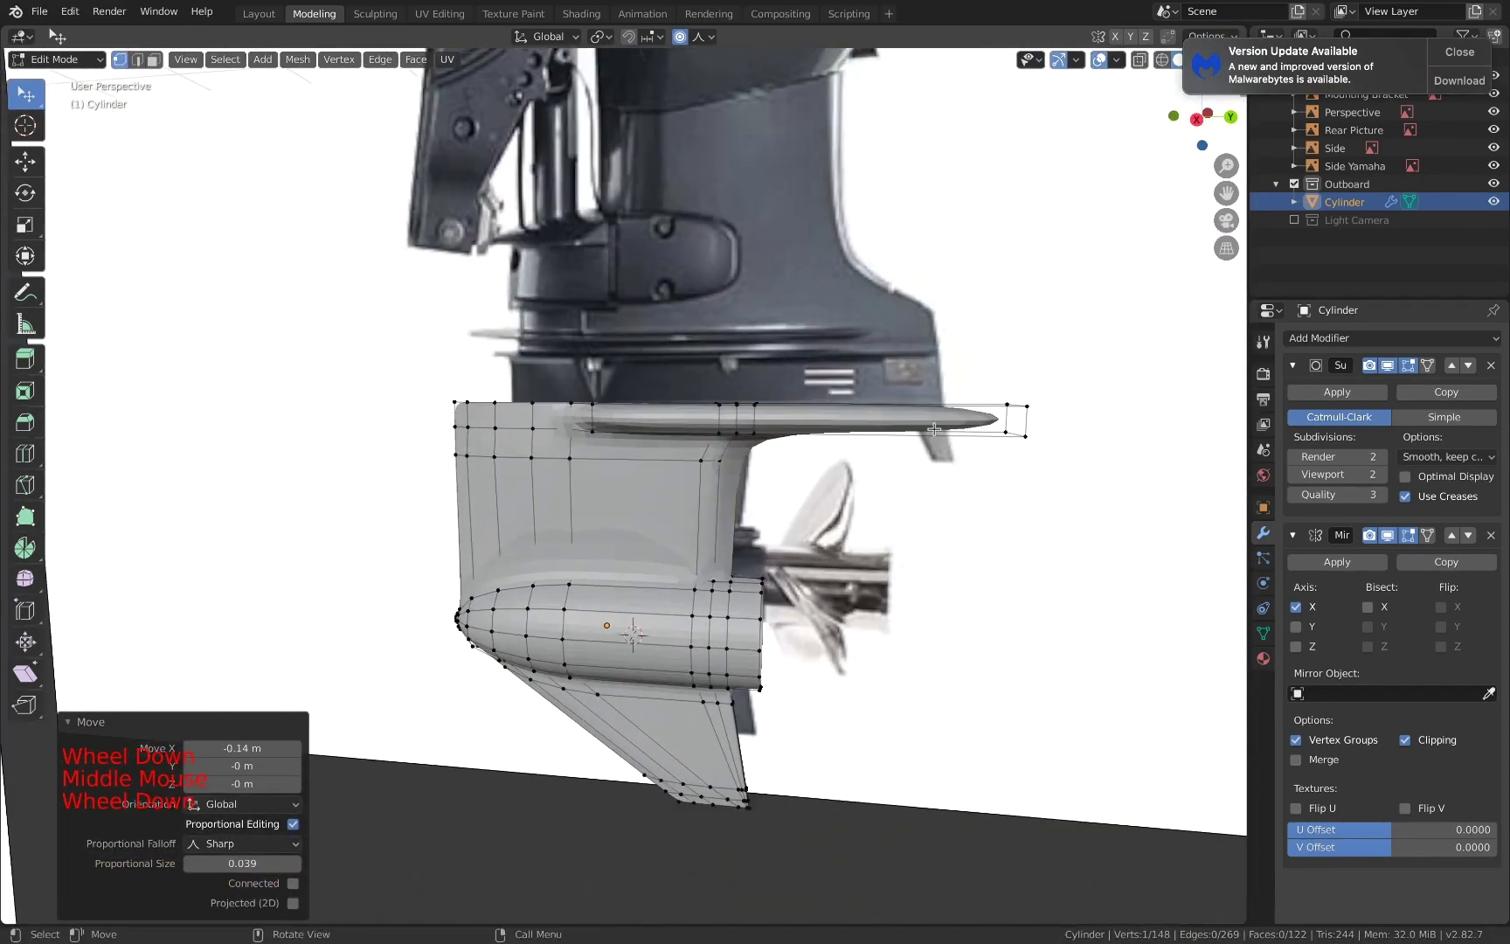
{"action": "left_click", "coordinate": [920, 421]}
{"action": "middle_click_drag", "start_coordinate": [878, 451], "coordinate": [789, 458]}
{"action": "scroll", "coordinate": [768, 476], "scroll_direction": "up", "scroll_amount": 2}
{"action": "middle_click_drag", "start_coordinate": [697, 502], "coordinate": [570, 413]}
{"action": "left_click", "coordinate": [585, 676]}
{"action": "key", "text": "g"}
{"action": "left_click", "coordinate": [629, 677]}
{"action": "left_click", "coordinate": [593, 556]}
{"action": "right_click", "coordinate": [594, 517]}
{"action": "scroll", "coordinate": [557, 371], "scroll_direction": "up", "scroll_amount": 2}
- Select the row of inner upper vertices along the leg and plate and extrude it 0.343 m upward along Z
{"action": "key", "text": "c"}
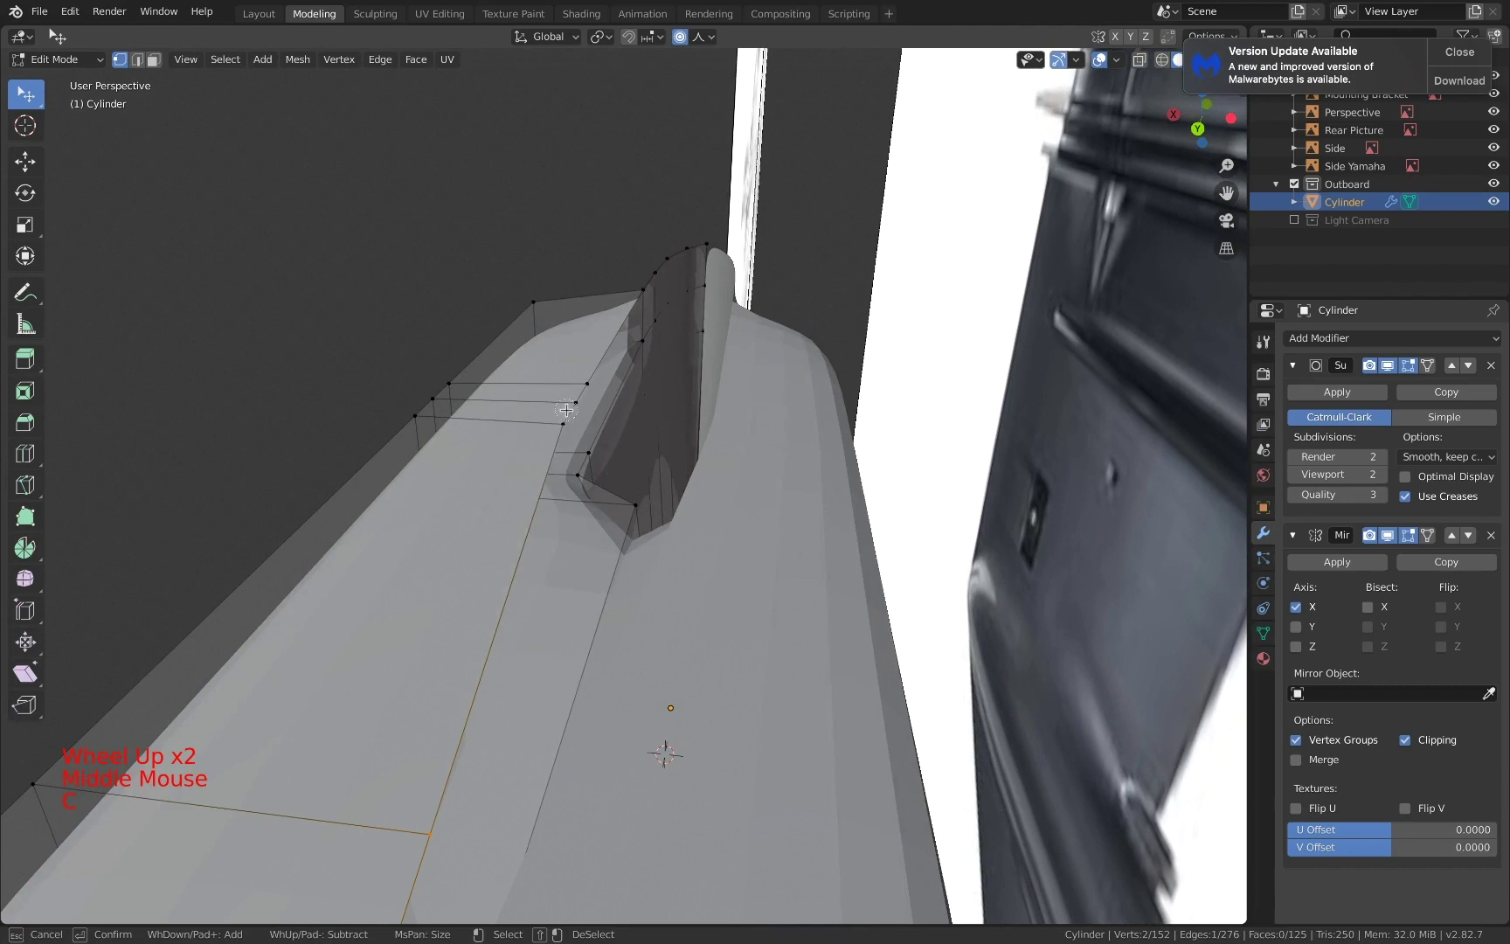
{"action": "left_click_drag", "start_coordinate": [658, 272], "coordinate": [715, 240]}
{"action": "right_click", "coordinate": [717, 240]}
{"action": "middle_click_drag", "start_coordinate": [719, 240], "coordinate": [1045, 223]}
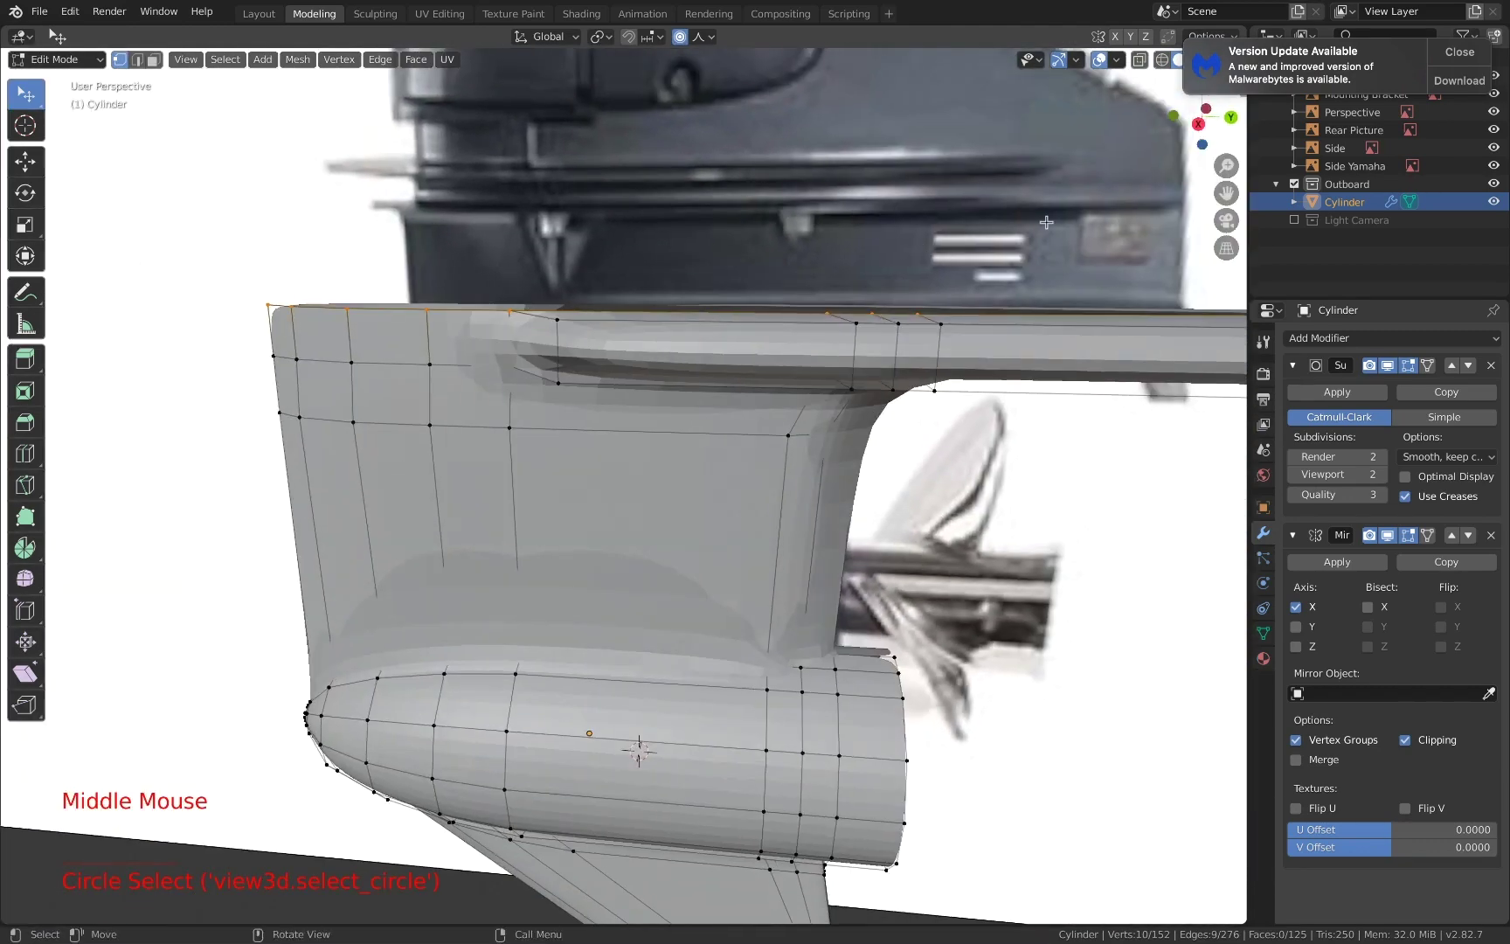
{"action": "left_click", "coordinate": [1200, 117]}
{"action": "scroll", "coordinate": [866, 440], "scroll_direction": "down", "scroll_amount": 2}
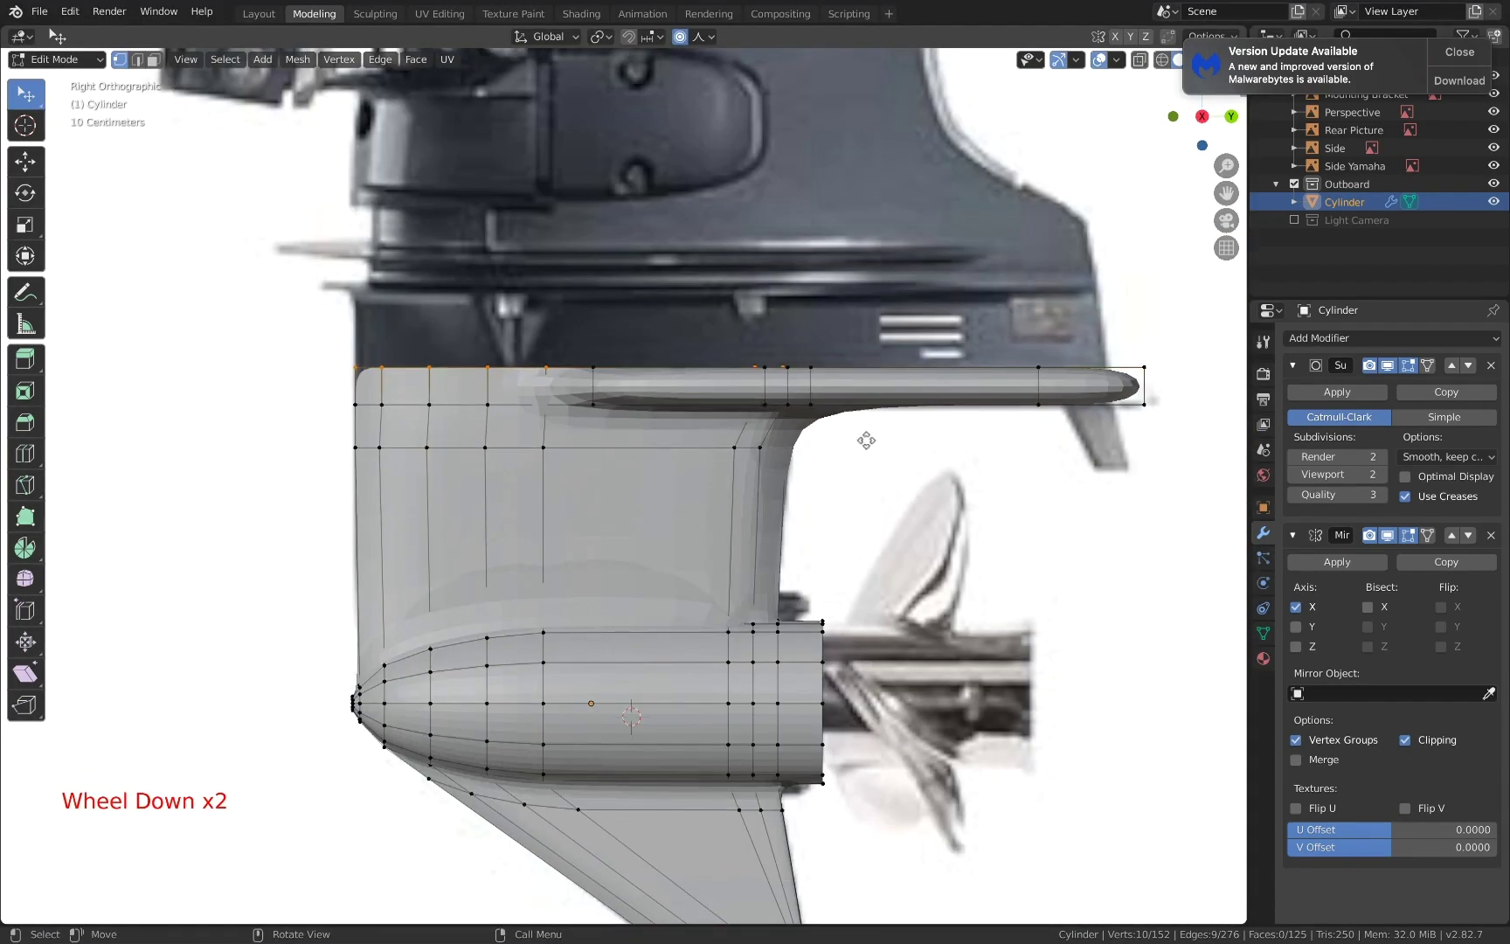
{"action": "key", "text": "e"}
{"action": "left_click", "coordinate": [878, 368]}
- Move the extruded wall's upper rear corner vertex -0.254 m along Y to match the reference's rear edge
{"action": "key", "text": "z"}
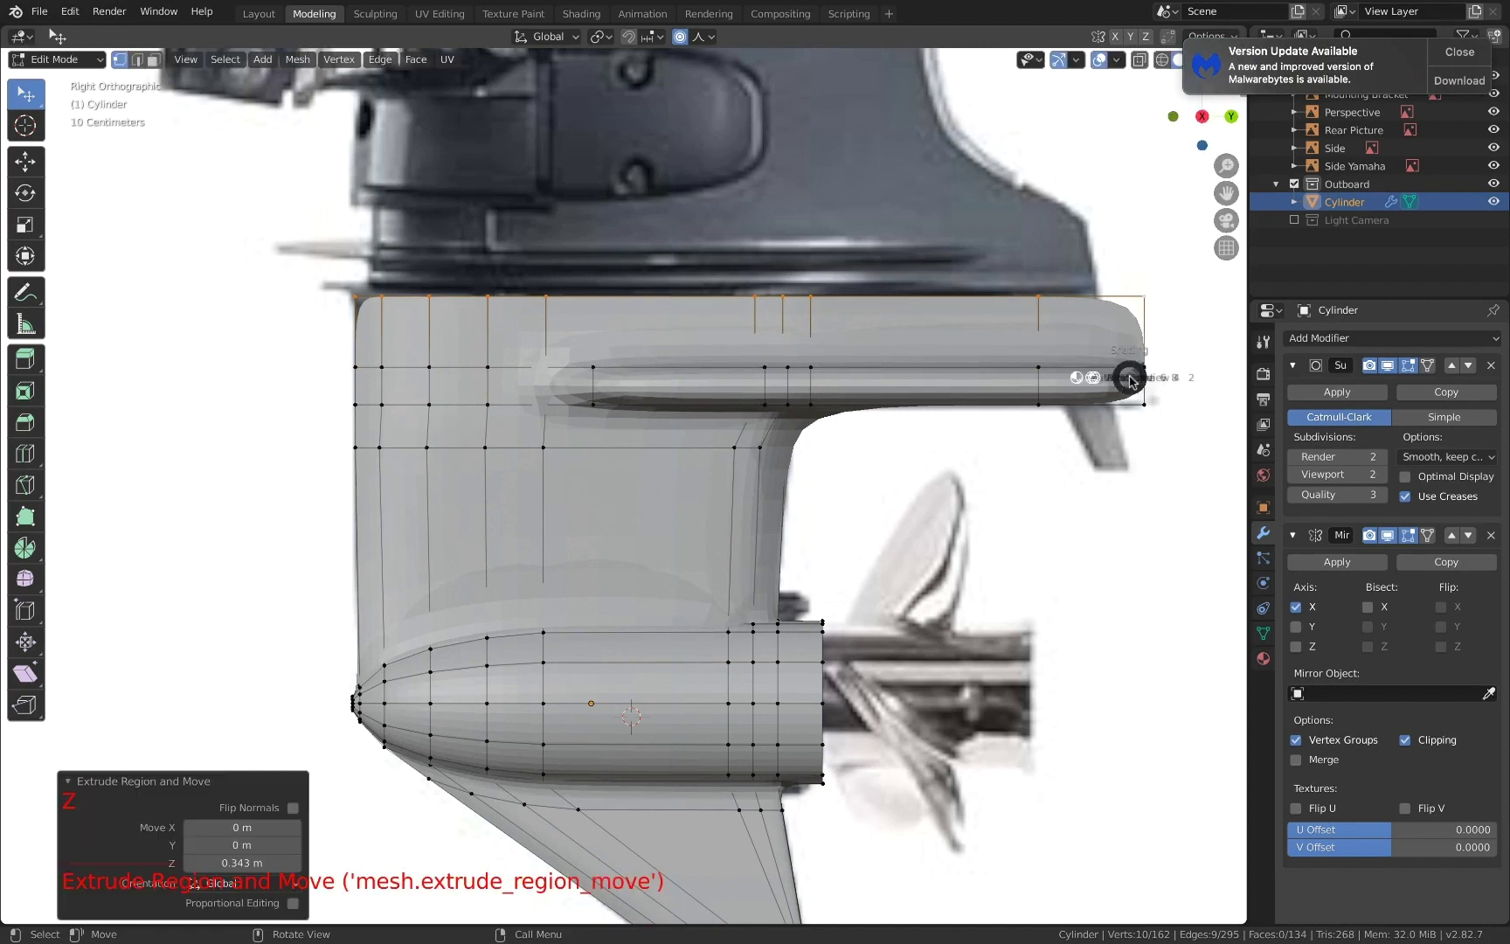
{"action": "scroll", "coordinate": [1045, 340], "scroll_direction": "up", "scroll_amount": 3}
{"action": "middle_click_drag", "start_coordinate": [1194, 322], "coordinate": [829, 394], "text": "shift"}
{"action": "left_click", "coordinate": [1061, 249]}
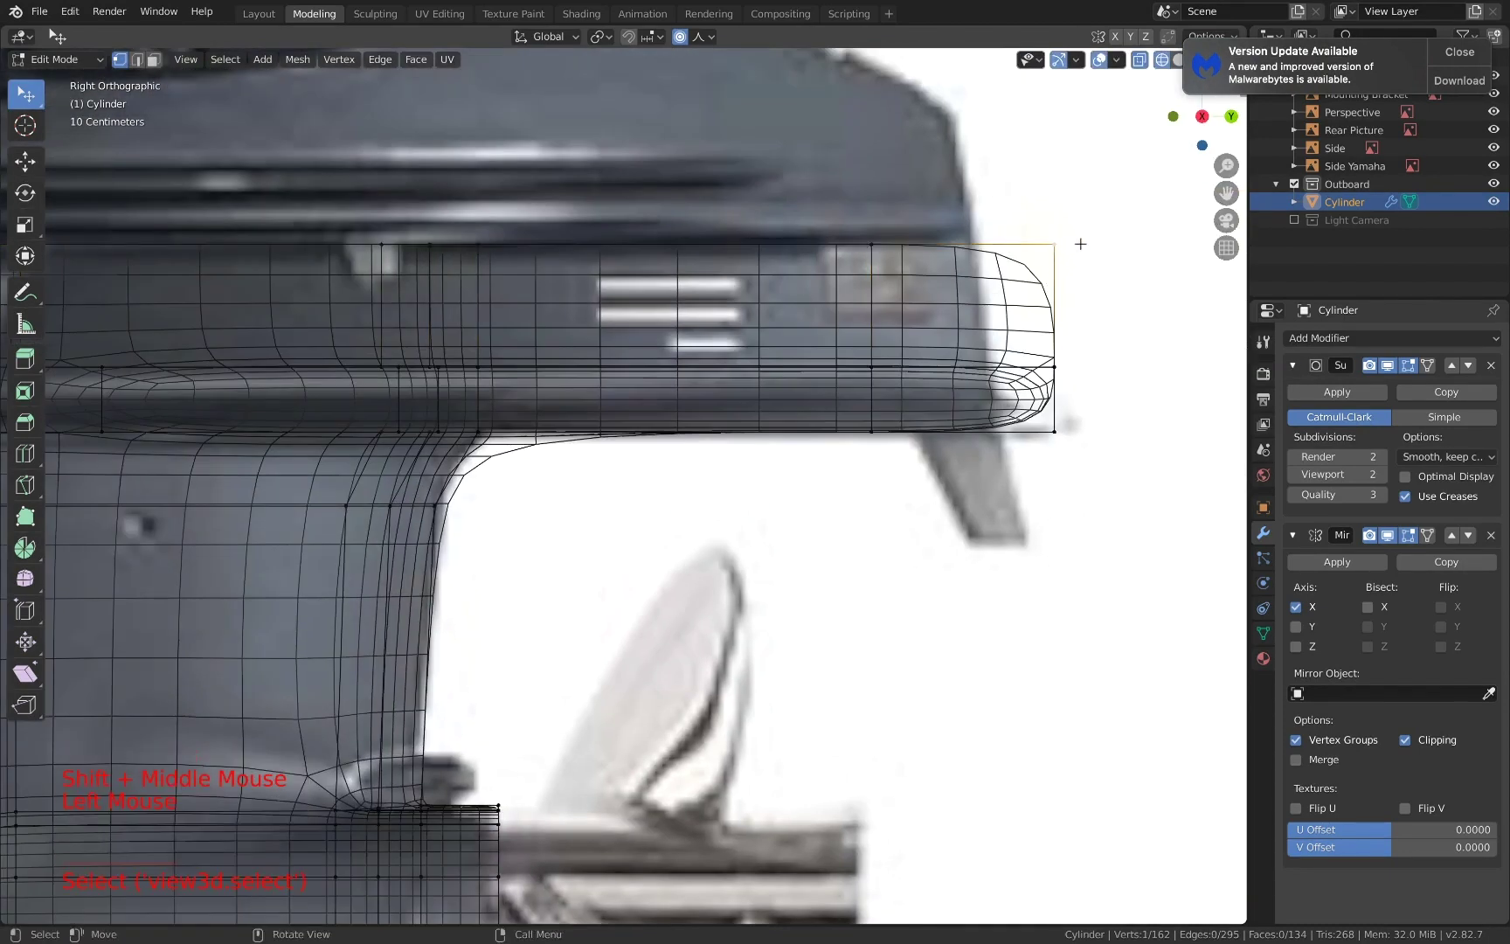
{"action": "key", "text": "g"}
{"action": "key", "text": "y"}
{"action": "left_click", "coordinate": [989, 245]}
- Add a centred horizontal loop cut along the extruded wall and move its rear end vertex -0.0929 m along Y and about -0.148 m along Z
{"action": "key", "text": "ctrl+r"}
{"action": "left_click", "coordinate": [990, 314]}
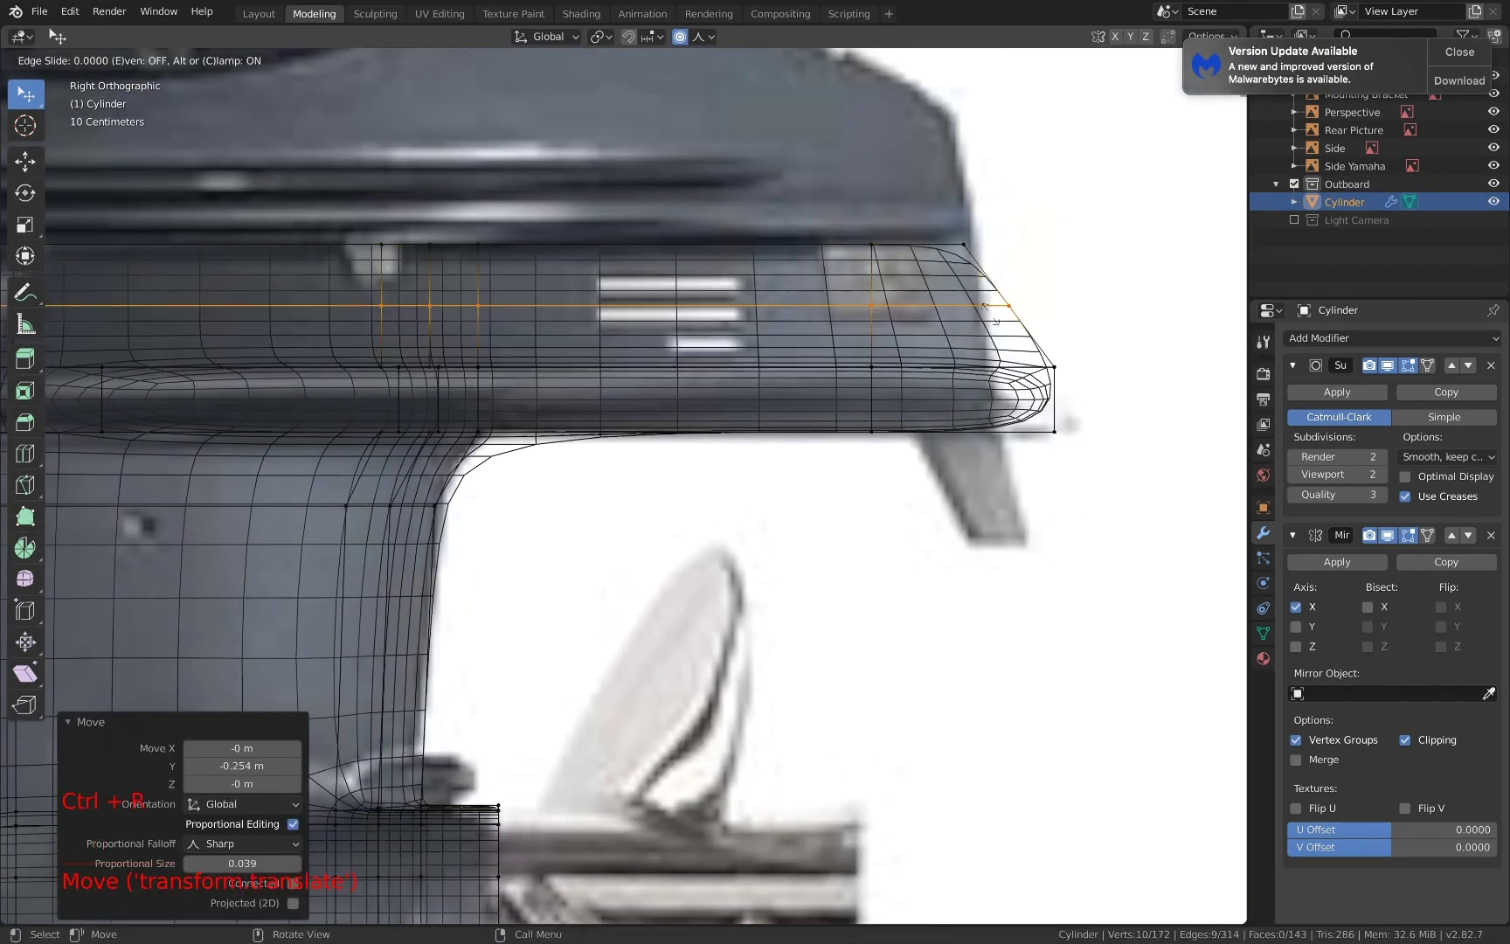
{"action": "left_click", "coordinate": [985, 305]}
{"action": "left_click", "coordinate": [1008, 305]}
{"action": "key", "text": "g"}
{"action": "key", "text": "y"}
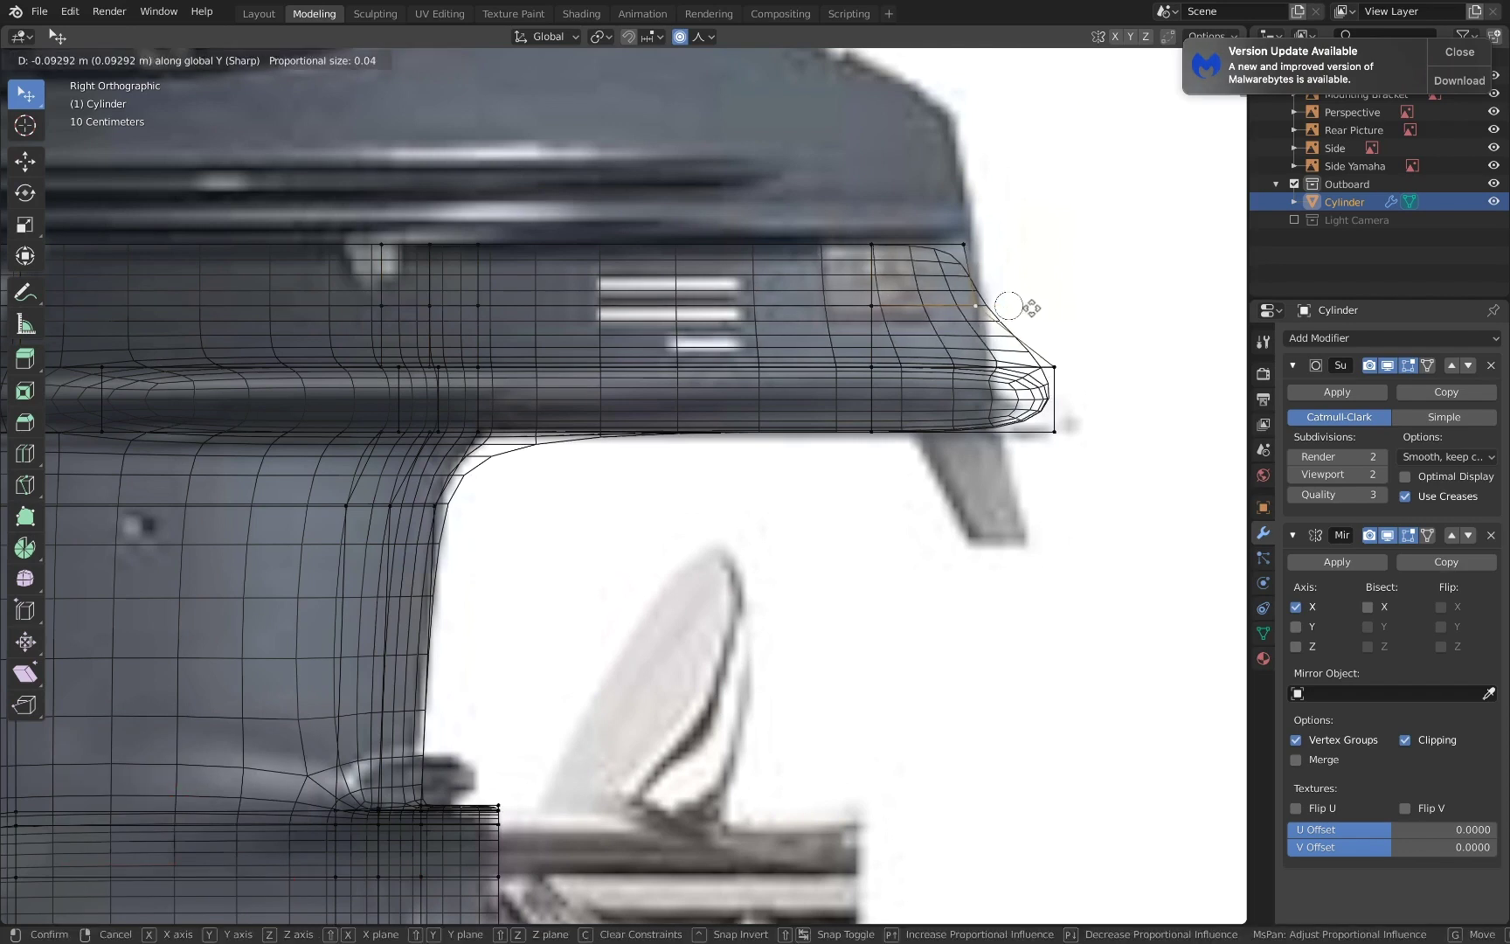
{"action": "left_click", "coordinate": [1031, 308]}
{"action": "key", "text": "g"}
{"action": "key", "text": "z"}
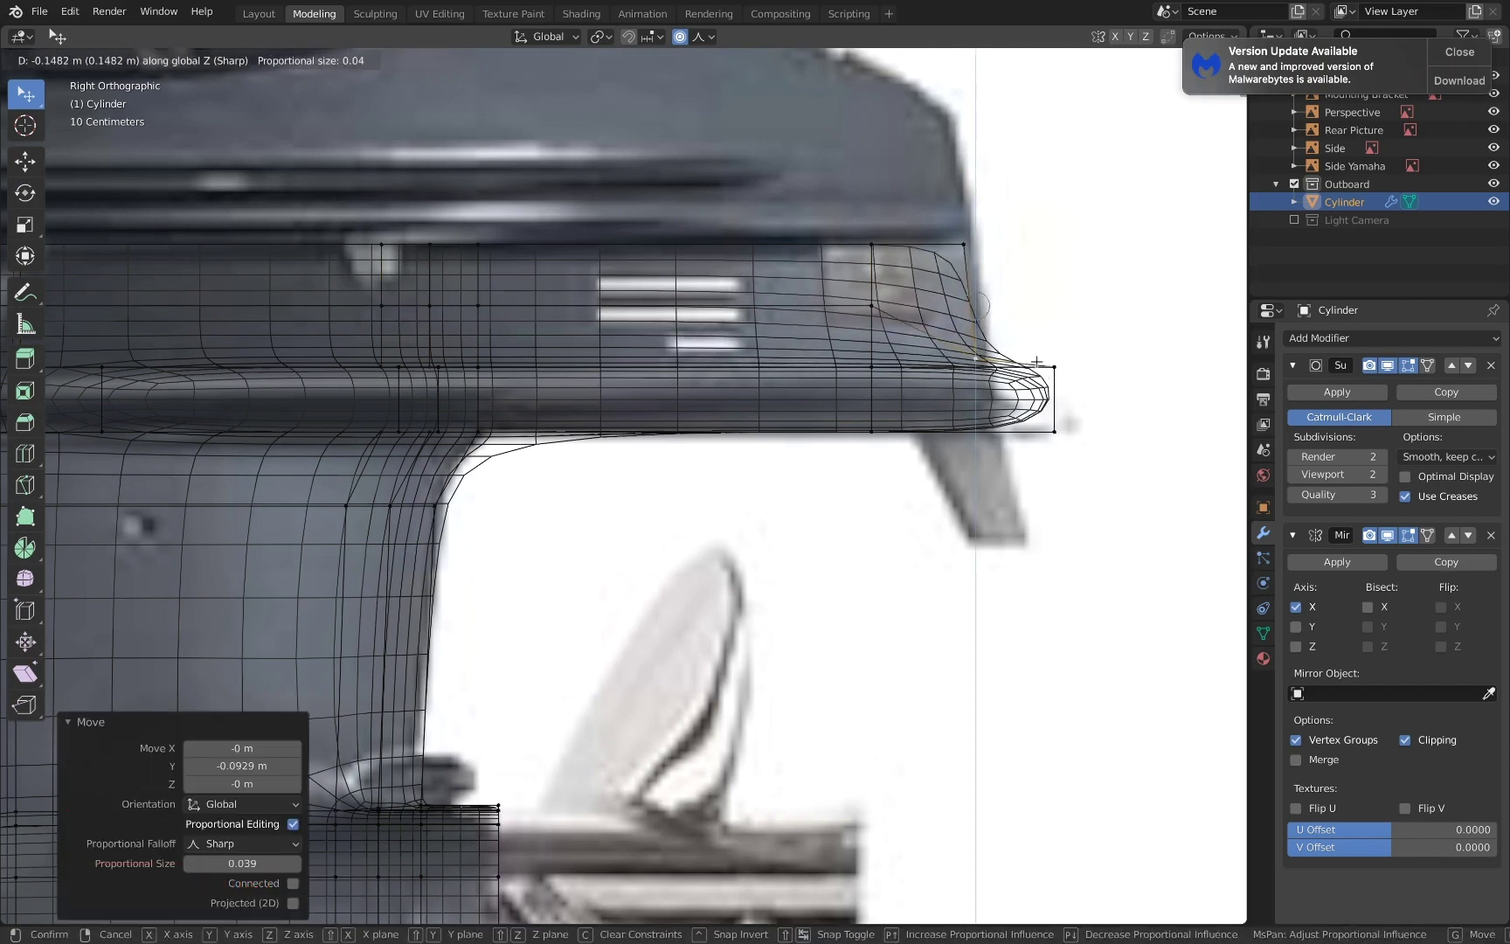
{"action": "left_click", "coordinate": [1036, 362]}
- Slide the neighbouring vertex on the new loop down its vertical edge by a factor of 0.478
{"action": "left_click", "coordinate": [872, 308]}
{"action": "key", "text": "g"}
{"action": "key", "text": "g"}
{"action": "left_click", "coordinate": [874, 336]}
{"action": "key", "text": "z"}
{"action": "scroll", "coordinate": [857, 341], "scroll_direction": "down", "scroll_amount": 2}
{"action": "scroll", "coordinate": [825, 395], "scroll_direction": "down", "scroll_amount": 1, "text": "shift"}
{"action": "mouse_move", "coordinate": [664, 354]}
{"action": "middle_mouse_down", "text": "shift"}
{"action": "mouse_move", "coordinate": [950, 425]}
{"action": "mouse_move", "coordinate": [854, 399]}
{"action": "middle_mouse_up", "text": "shift"}
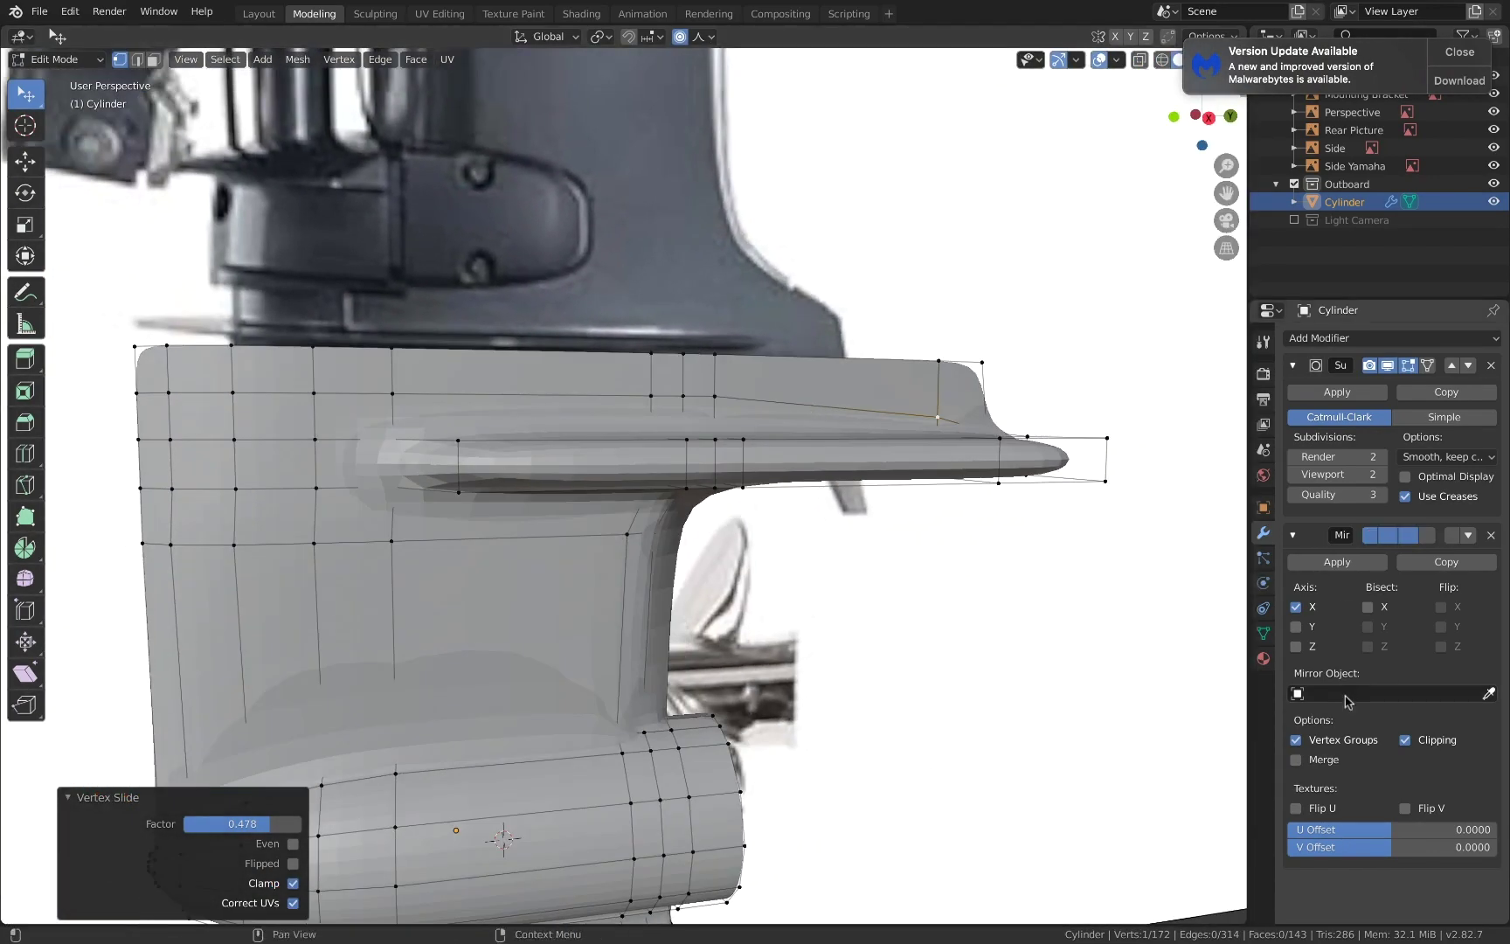
- Set the Subdivision modifier's viewport level to 3 and fill the open gap where the leg meets the nose with a face
{"action": "left_click", "coordinate": [1381, 475]}
{"action": "middle_click_drag", "start_coordinate": [838, 498], "coordinate": [753, 486], "text": "shift"}
{"action": "middle_click_drag", "start_coordinate": [753, 486], "coordinate": [861, 468]}
{"action": "middle_click_drag", "start_coordinate": [861, 468], "coordinate": [664, 428], "text": "shift"}
{"action": "scroll", "coordinate": [614, 712], "scroll_direction": "up", "scroll_amount": 2}
{"action": "key", "text": "a"}
{"action": "key", "text": "a"}
{"action": "key", "text": "a"}
{"action": "key", "text": "f"}
{"action": "scroll", "coordinate": [634, 713], "scroll_direction": "up", "scroll_amount": 2}
{"action": "scroll", "coordinate": [652, 687], "scroll_direction": "down", "scroll_amount": 1}
- Turn off proportional editing and move the seam vertex where the leg's front edge meets the nose
{"action": "key", "text": "g"}
{"action": "left_click", "coordinate": [697, 724]}
{"action": "scroll", "coordinate": [686, 714], "scroll_direction": "up", "scroll_amount": 4}
{"action": "scroll", "coordinate": [687, 713], "scroll_direction": "down", "scroll_amount": 1}
{"action": "left_click", "coordinate": [690, 407]}
{"action": "key", "text": "g"}
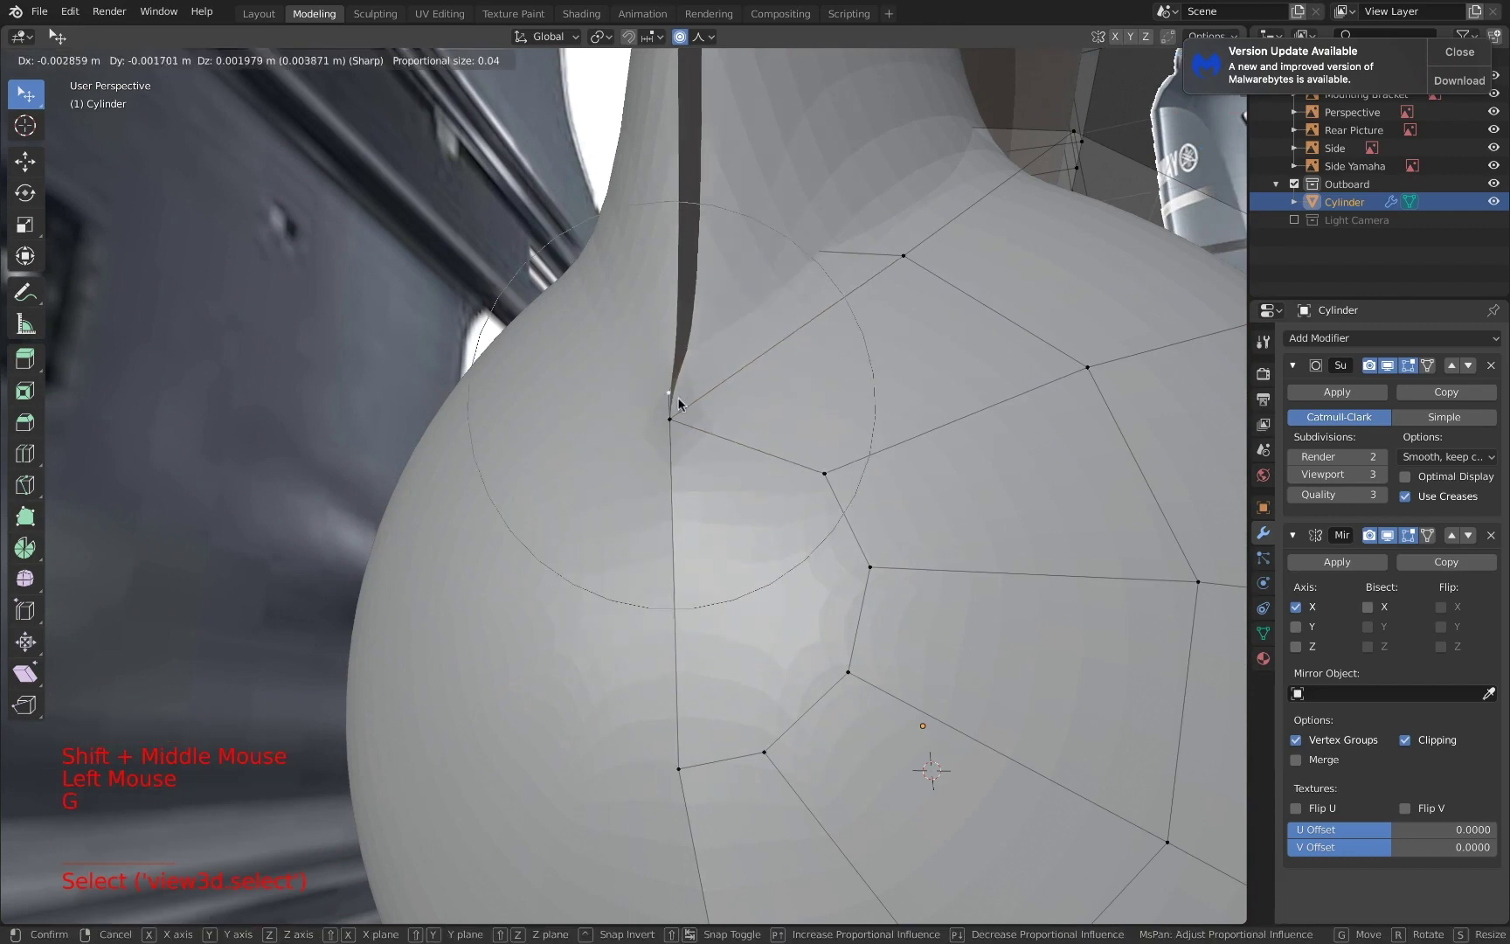
{"action": "right_click", "coordinate": [678, 400]}
{"action": "key", "text": "o"}
{"action": "key", "text": "g"}
{"action": "left_click", "coordinate": [661, 351]}
- Move the leg's front seam vertex along X and slide it along its edge by a factor of 0.963
{"action": "middle_click_drag", "start_coordinate": [661, 351], "coordinate": [644, 439]}
{"action": "scroll", "coordinate": [654, 382], "scroll_direction": "down", "scroll_amount": 2}
{"action": "key", "text": "g"}
{"action": "key", "text": "x"}
{"action": "left_click", "coordinate": [706, 394]}
{"action": "key", "text": "g"}
{"action": "key", "text": "g"}
{"action": "left_click", "coordinate": [676, 409]}
{"action": "scroll", "coordinate": [674, 408], "scroll_direction": "up", "scroll_amount": 2}
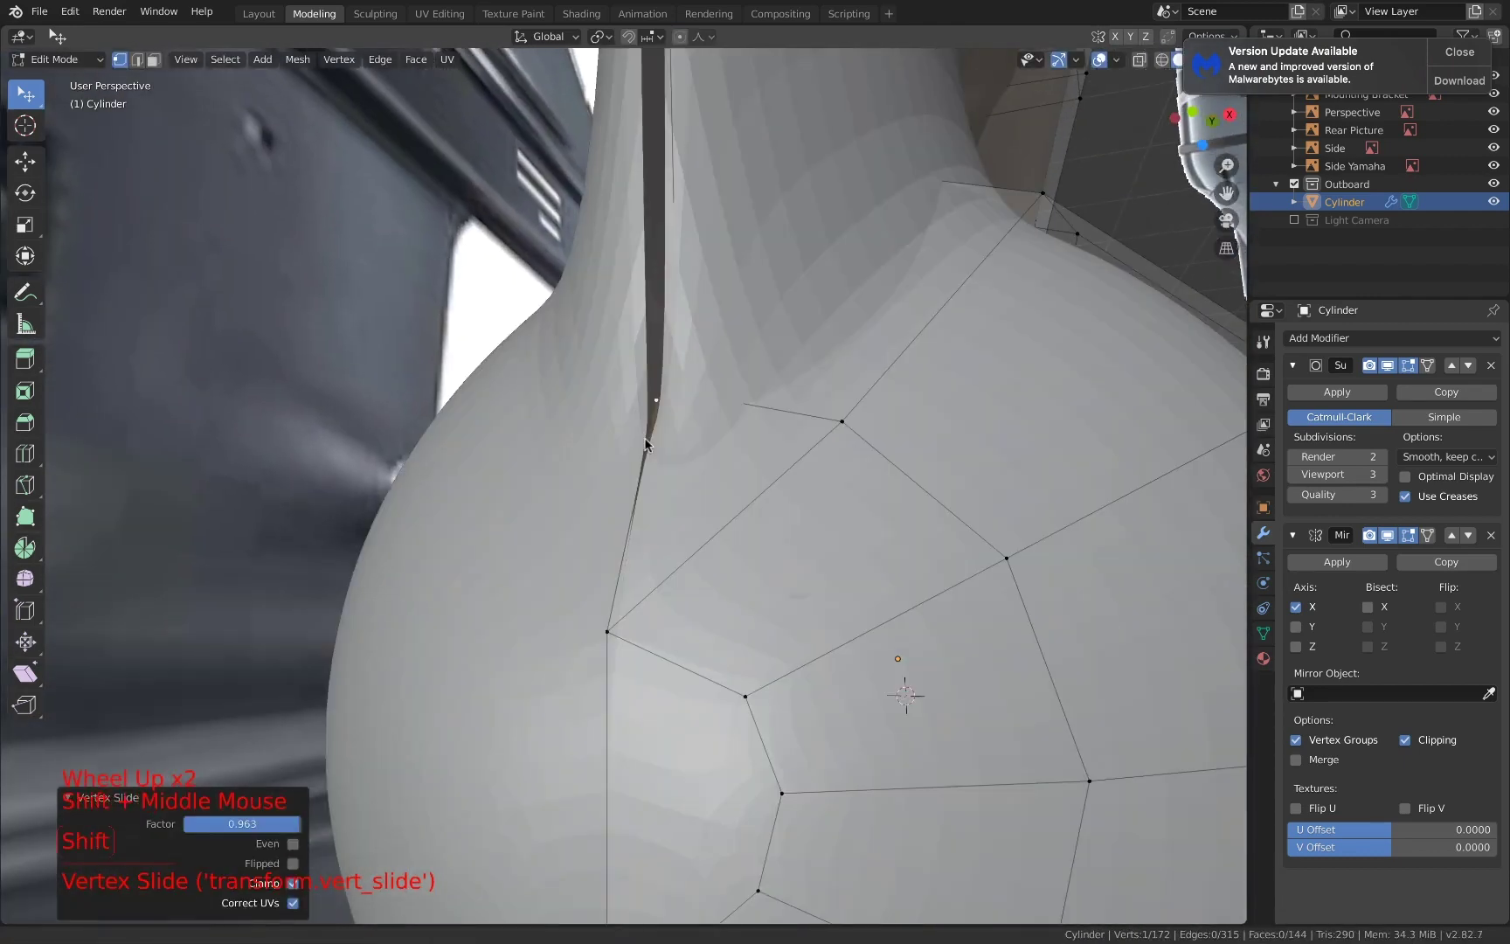
- Turn off the Subdivision modifier's viewport display and slide the seam vertex at the leg's front base along its edge
{"action": "key", "text": "2"}
{"action": "left_click", "coordinate": [756, 407]}
{"action": "key", "text": "z"}
{"action": "key", "text": "z"}
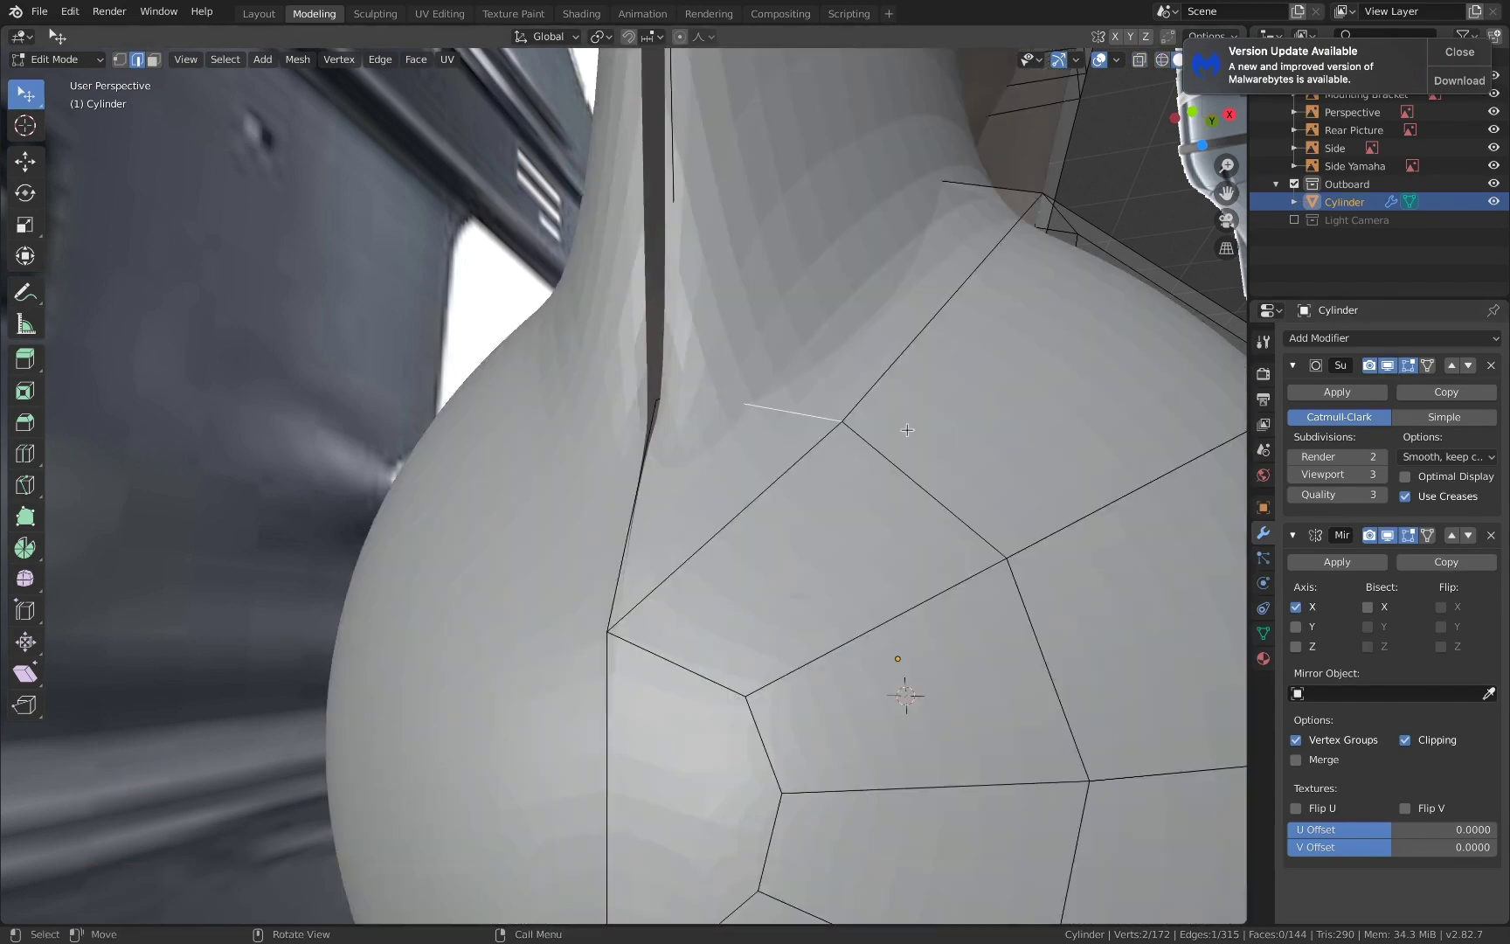
{"action": "left_click", "coordinate": [1390, 367]}
{"action": "middle_click_drag", "start_coordinate": [718, 483], "coordinate": [1017, 623]}
{"action": "scroll", "coordinate": [739, 512], "scroll_direction": "down", "scroll_amount": 2}
{"action": "scroll", "coordinate": [732, 532], "scroll_direction": "up", "scroll_amount": 1}
{"action": "scroll", "coordinate": [731, 532], "scroll_direction": "up", "scroll_amount": 1, "text": "shift"}
{"action": "scroll", "coordinate": [1017, 623], "scroll_direction": "up", "scroll_amount": 1}
{"action": "key", "text": "1"}
{"action": "left_click", "coordinate": [1017, 623]}
{"action": "key", "text": "g"}
{"action": "key", "text": "g"}
{"action": "left_click", "coordinate": [910, 620]}
- Select the whole mesh and merge its vertices by distance at 0.0001 m
{"action": "scroll", "coordinate": [902, 617], "scroll_direction": "down", "scroll_amount": 2}
{"action": "key", "text": "a"}
{"action": "key", "text": "alt+m"}
{"action": "left_click", "coordinate": [903, 617]}
- In the right side view, select the wall's entire top row of vertices and move it -0.0253 m along Z
{"action": "scroll", "coordinate": [858, 568], "scroll_direction": "up", "scroll_amount": 2}
{"action": "scroll", "coordinate": [858, 568], "scroll_direction": "down", "scroll_amount": 2}
{"action": "middle_click_drag", "start_coordinate": [857, 568], "coordinate": [796, 635], "text": "shift"}
{"action": "scroll", "coordinate": [797, 636], "scroll_direction": "down", "scroll_amount": 1}
{"action": "scroll", "coordinate": [796, 635], "scroll_direction": "up", "scroll_amount": 1}
{"action": "scroll", "coordinate": [976, 602], "scroll_direction": "down", "scroll_amount": 2}
{"action": "middle_click_drag", "start_coordinate": [976, 602], "coordinate": [821, 712], "text": "shift"}
{"action": "scroll", "coordinate": [885, 762], "scroll_direction": "down", "scroll_amount": 2}
{"action": "scroll", "coordinate": [821, 712], "scroll_direction": "up", "scroll_amount": 1}
{"action": "middle_click_drag", "start_coordinate": [822, 712], "coordinate": [603, 660]}
{"action": "left_click", "coordinate": [1211, 122]}
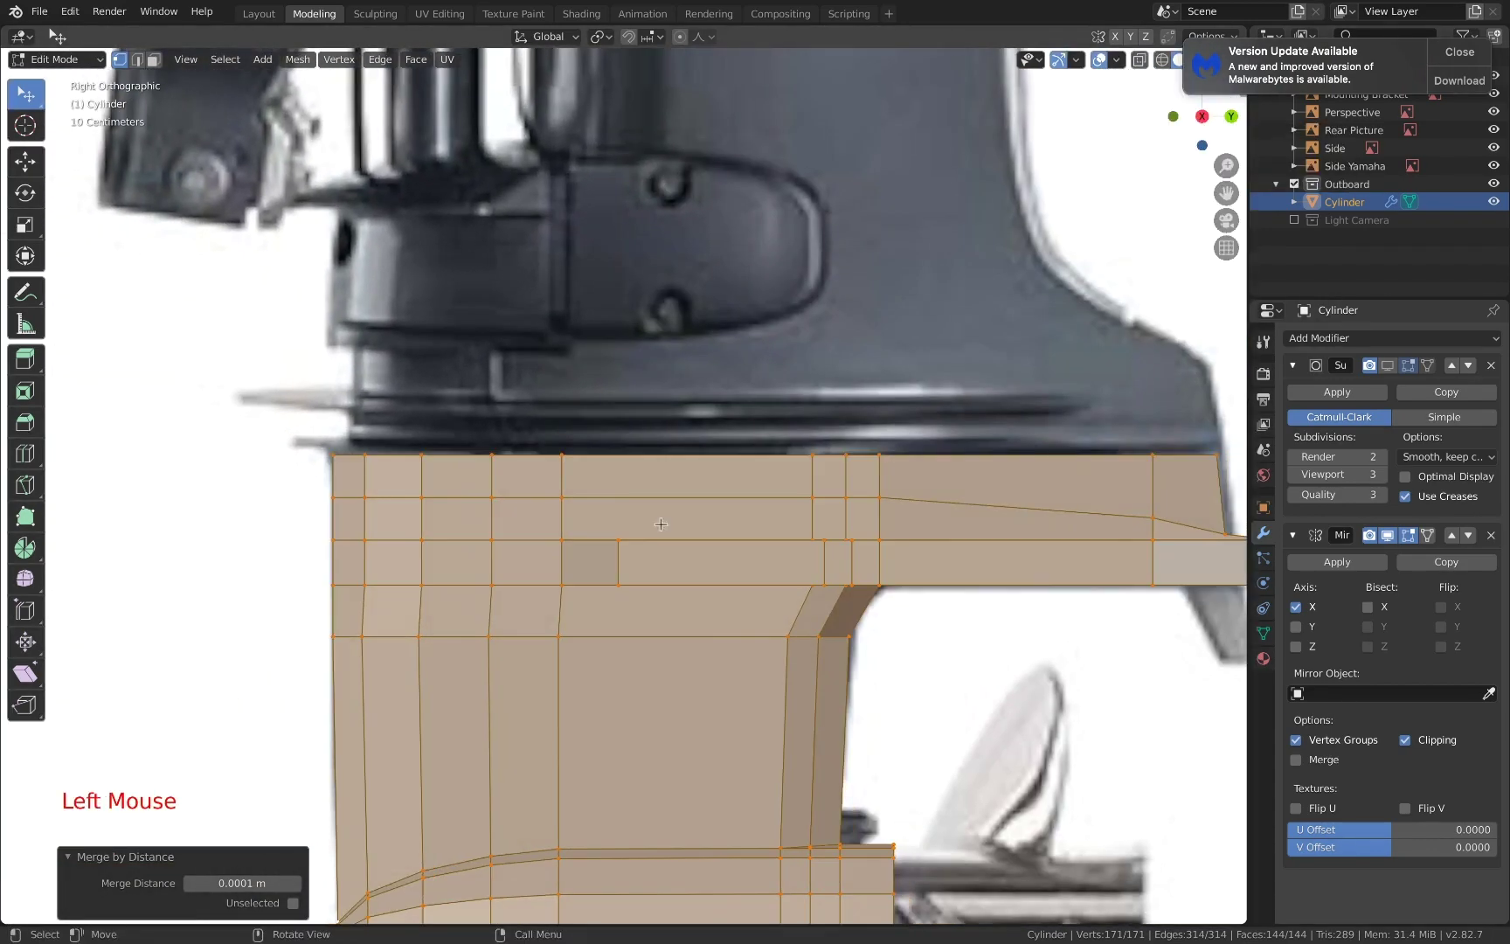
{"action": "key", "text": "z"}
{"action": "key", "text": "a"}
{"action": "key", "text": "a"}
{"action": "key", "text": "a"}
{"action": "key", "text": "b"}
{"action": "left_click_drag", "start_coordinate": [261, 429], "coordinate": [1223, 471]}
{"action": "key", "text": "g"}
{"action": "key", "text": "z"}
{"action": "left_click", "coordinate": [964, 465]}
- Try to widen the wall's upper two vertex rows by scaling them along X and moving them 0.0875 m along X
{"action": "scroll", "coordinate": [626, 456], "scroll_direction": "up", "scroll_amount": 2}
{"action": "middle_click_drag", "start_coordinate": [625, 456], "coordinate": [918, 471], "text": "shift"}
{"action": "scroll", "coordinate": [711, 468], "scroll_direction": "down", "scroll_amount": 6}
{"action": "scroll", "coordinate": [917, 472], "scroll_direction": "down", "scroll_amount": 2}
{"action": "left_click", "coordinate": [1205, 118]}
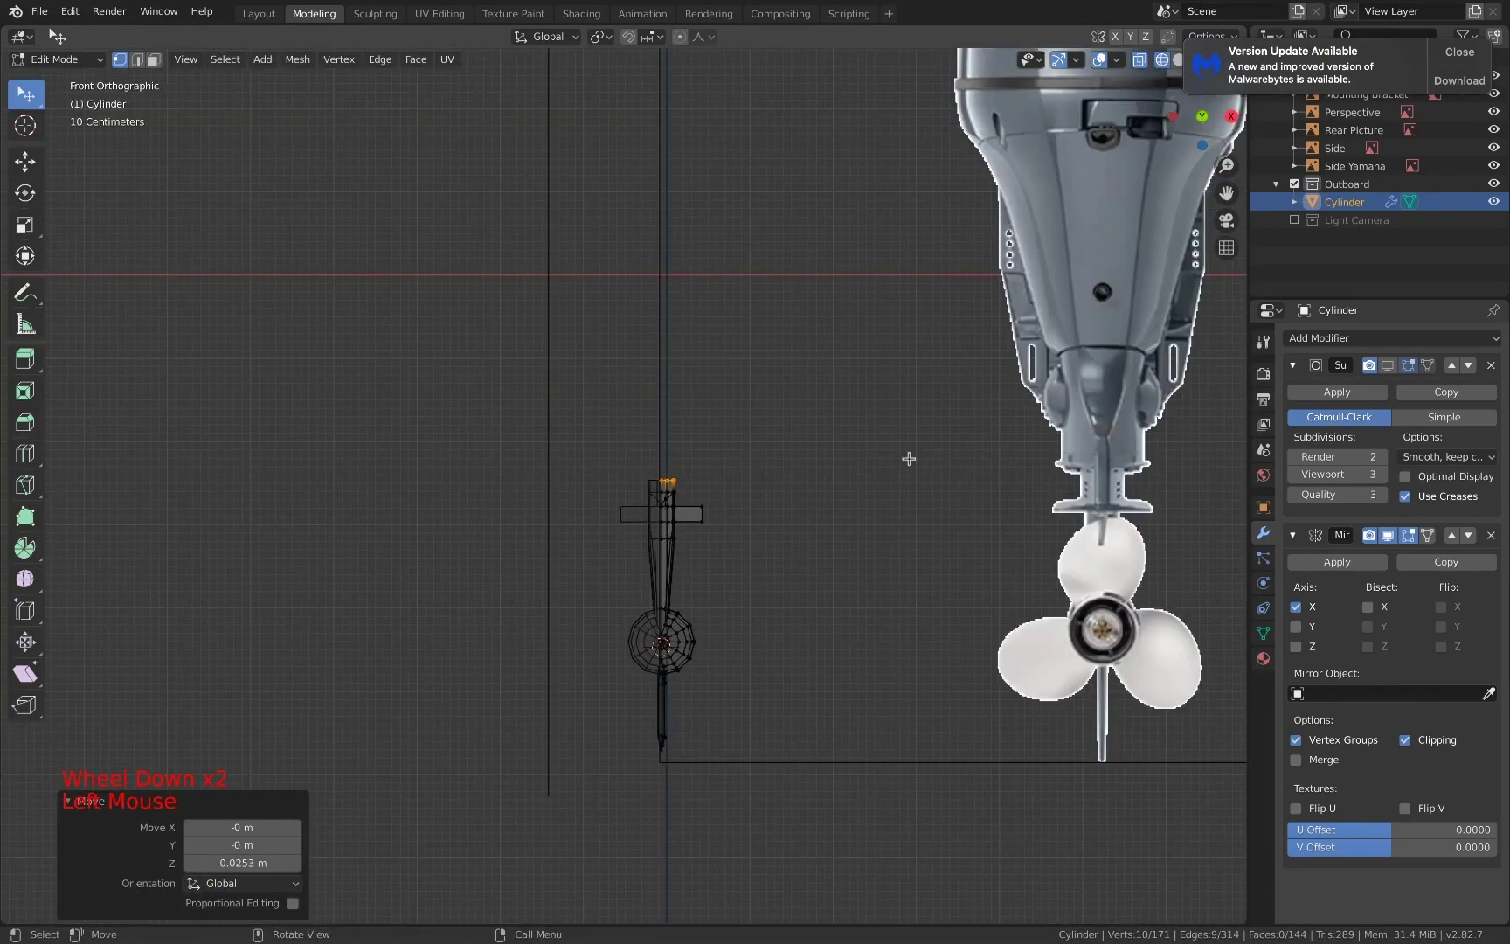
{"action": "scroll", "coordinate": [692, 514], "scroll_direction": "up", "scroll_amount": 8}
{"action": "key", "text": "a"}
{"action": "key", "text": "a"}
{"action": "key", "text": "a"}
{"action": "key", "text": "b"}
{"action": "left_click_drag", "start_coordinate": [725, 419], "coordinate": [931, 560]}
{"action": "scroll", "coordinate": [984, 533], "scroll_direction": "down", "scroll_amount": 8}
{"action": "scroll", "coordinate": [836, 524], "scroll_direction": "up", "scroll_amount": 3}
{"action": "key", "text": "s"}
{"action": "key", "text": "x"}
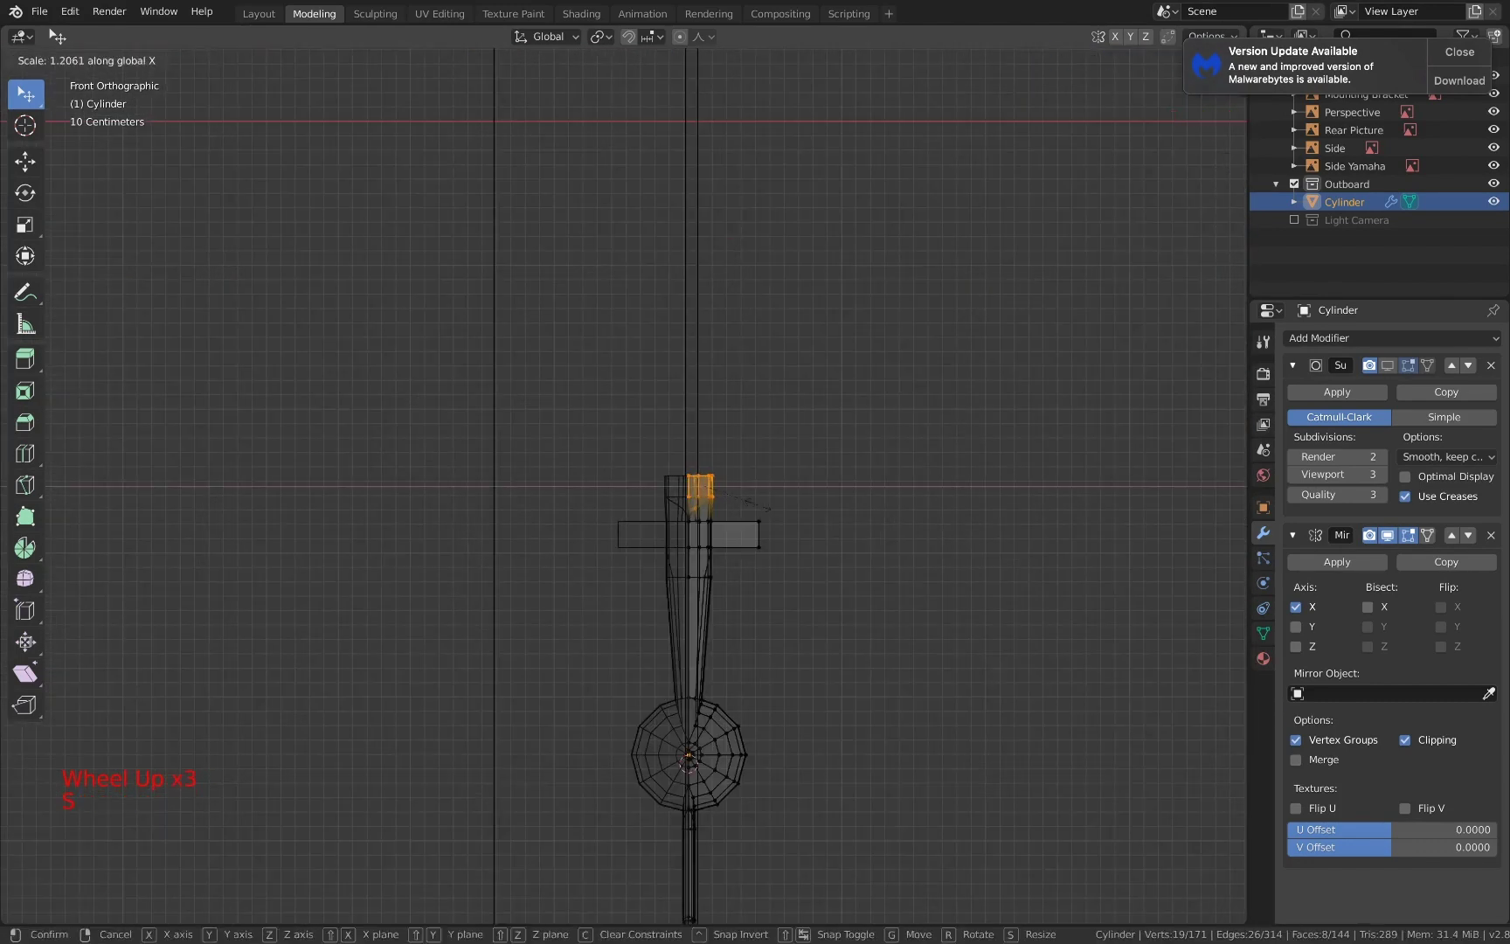
{"action": "left_click", "coordinate": [781, 502]}
{"action": "key", "text": "g"}
{"action": "key", "text": "x"}
{"action": "left_click", "coordinate": [793, 502]}
{"action": "scroll", "coordinate": [1053, 532], "scroll_direction": "down", "scroll_amount": 3}
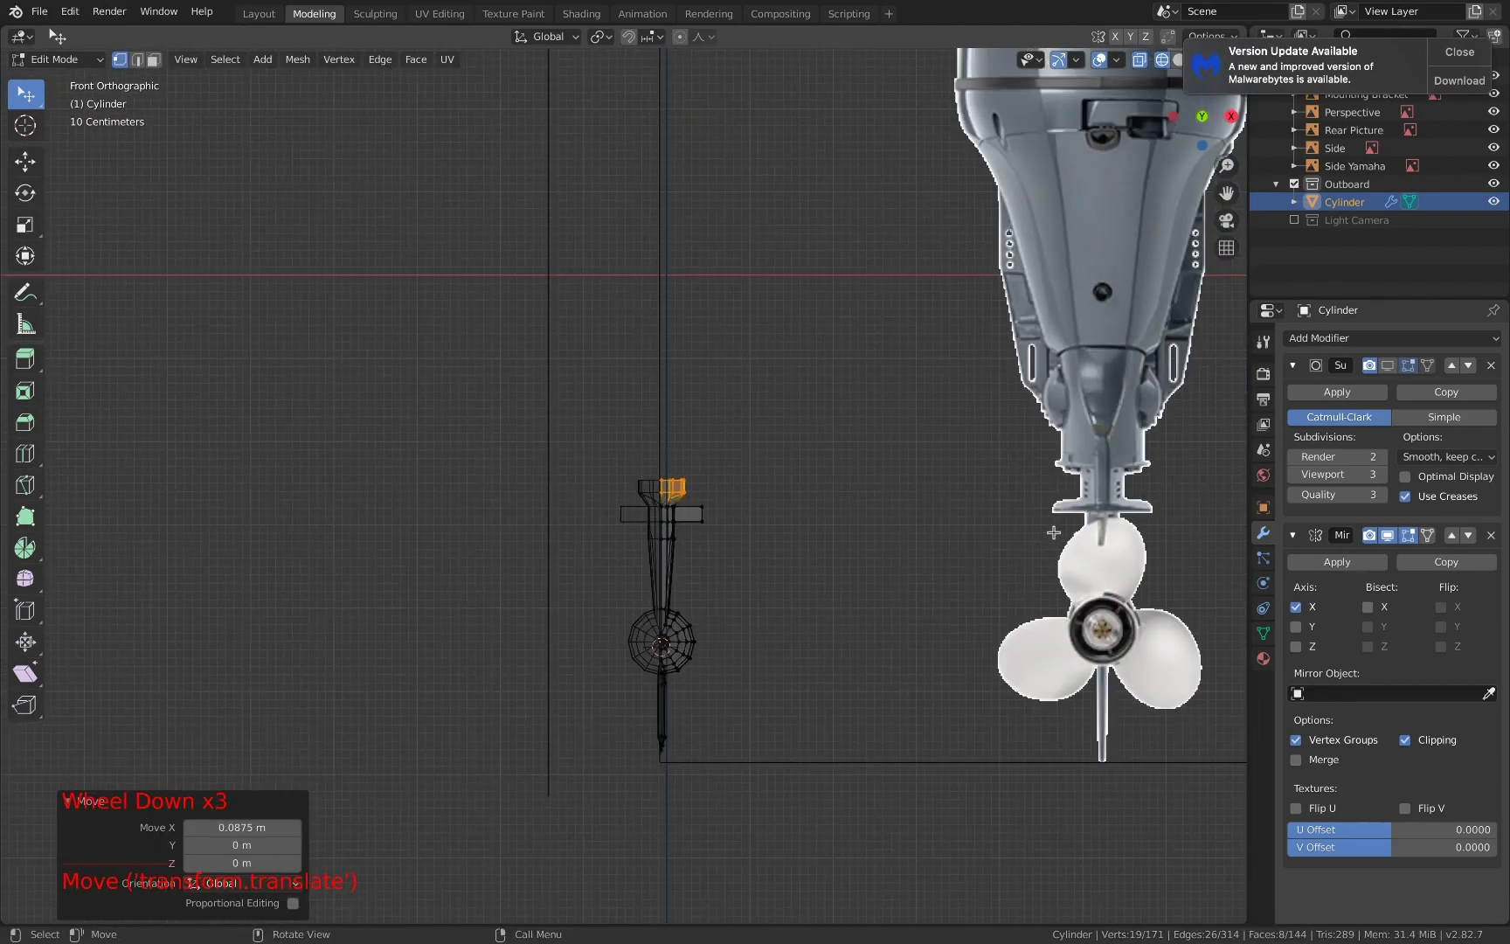
{"action": "key", "text": "super+z"}
{"action": "key", "text": "super+z"}
- Return to solid shading and add a vertical loop cut through the leg, plate and gearcase near the plate's front end
{"action": "scroll", "coordinate": [725, 519], "scroll_direction": "up", "scroll_amount": 6}
{"action": "scroll", "coordinate": [724, 519], "scroll_direction": "up", "scroll_amount": 1, "text": "shift"}
{"action": "middle_click_drag", "start_coordinate": [724, 519], "coordinate": [692, 502], "text": "shift"}
{"action": "middle_click_drag", "start_coordinate": [692, 502], "coordinate": [657, 521]}
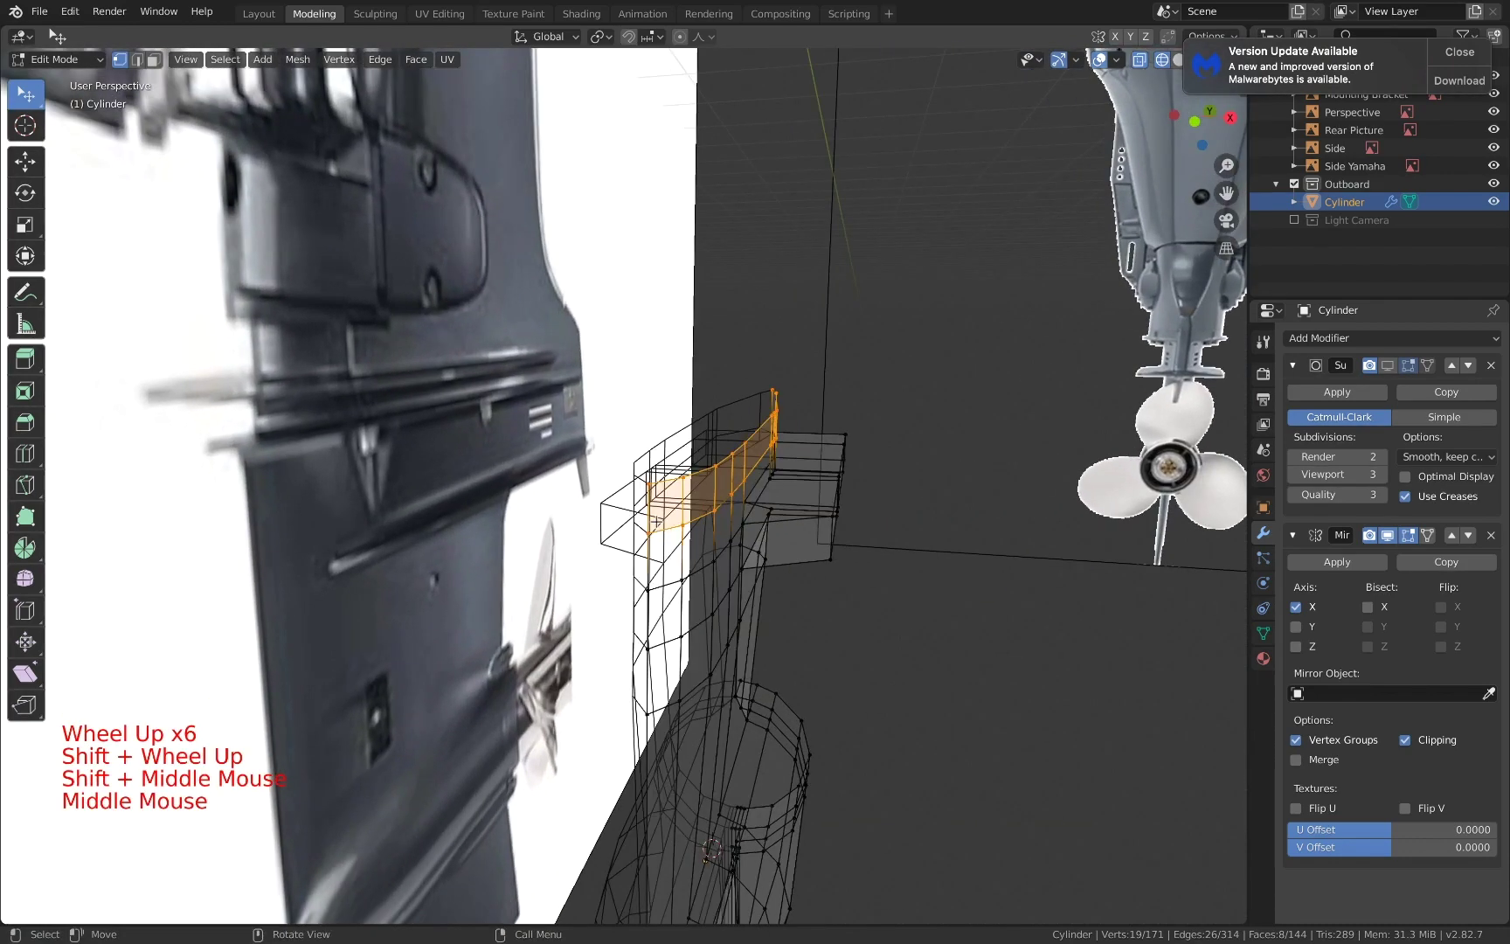
{"action": "key", "text": "z"}
{"action": "scroll", "coordinate": [883, 479], "scroll_direction": "up", "scroll_amount": 1}
{"action": "middle_click_drag", "start_coordinate": [883, 479], "coordinate": [779, 496]}
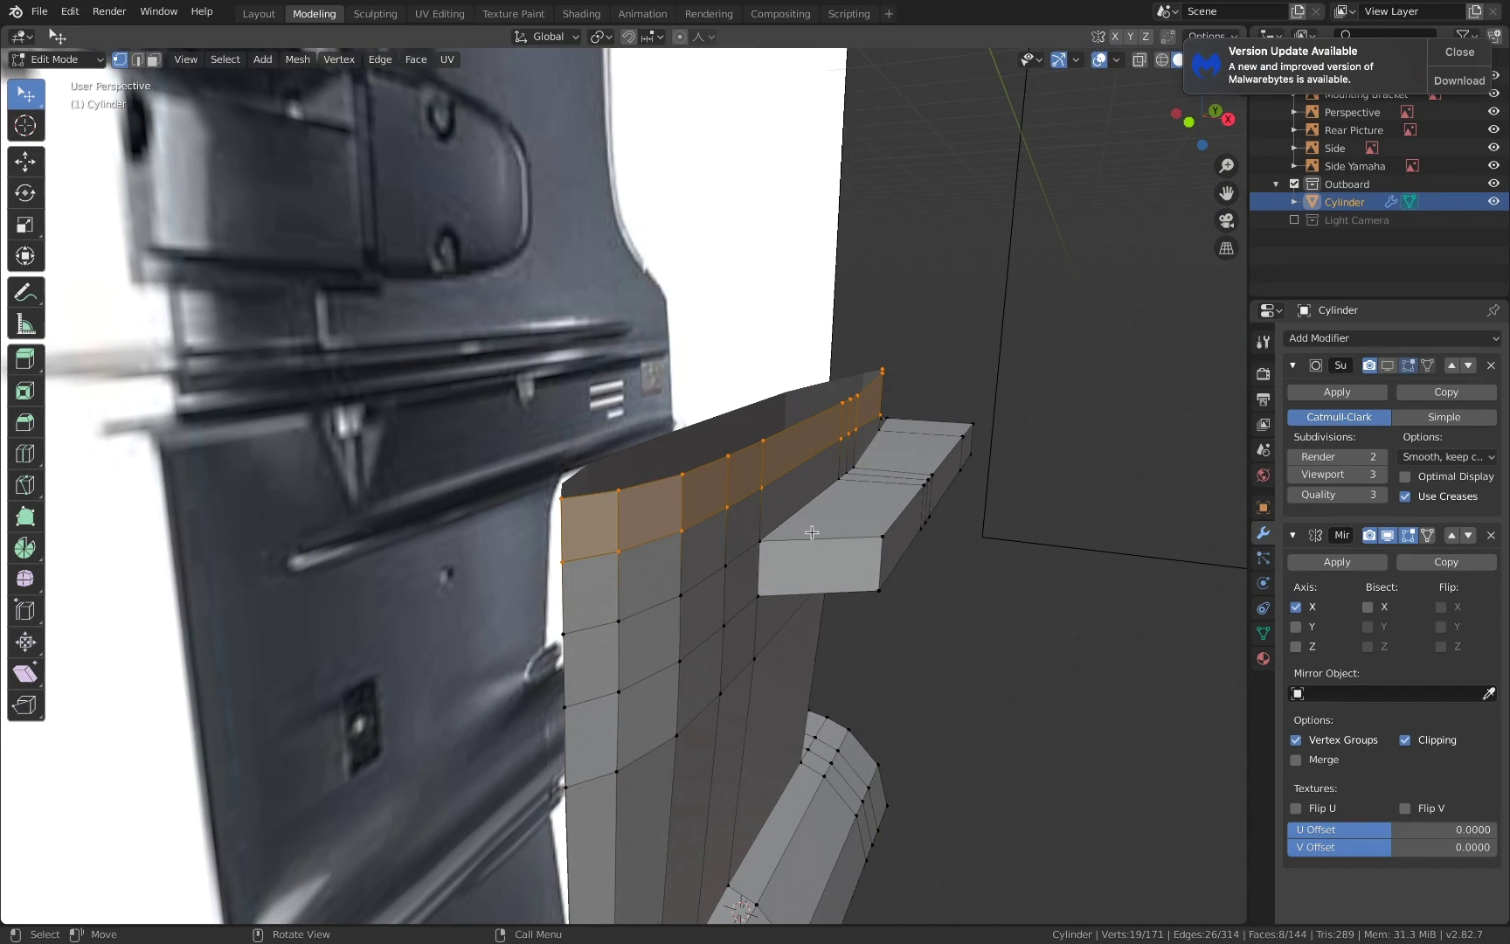
{"action": "scroll", "coordinate": [813, 532], "scroll_direction": "down", "scroll_amount": 4}
{"action": "middle_click_drag", "start_coordinate": [849, 526], "coordinate": [561, 531]}
{"action": "key", "text": "ctrl+r"}
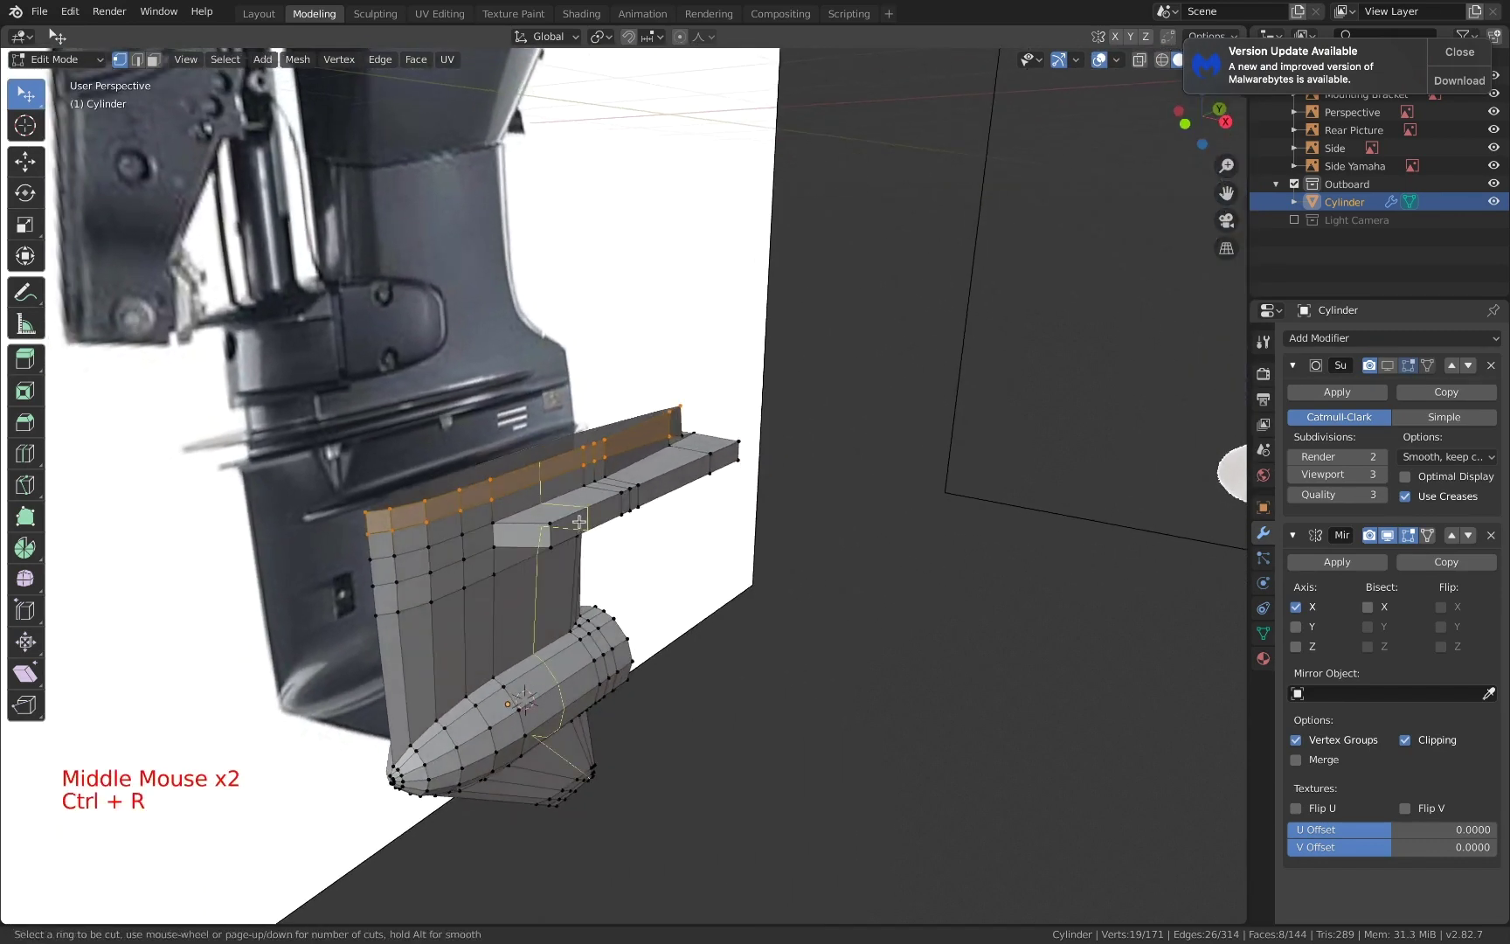
{"action": "left_click", "coordinate": [578, 523]}
{"action": "left_click", "coordinate": [570, 527]}
{"action": "scroll", "coordinate": [454, 525], "scroll_direction": "up", "scroll_amount": 3}
- Select the upper wall's side faces above the plate, from the new loop rearward, and move them outward along X
{"action": "key", "text": "a"}
{"action": "key", "text": "a"}
{"action": "key", "text": "a"}
{"action": "key", "text": "c"}
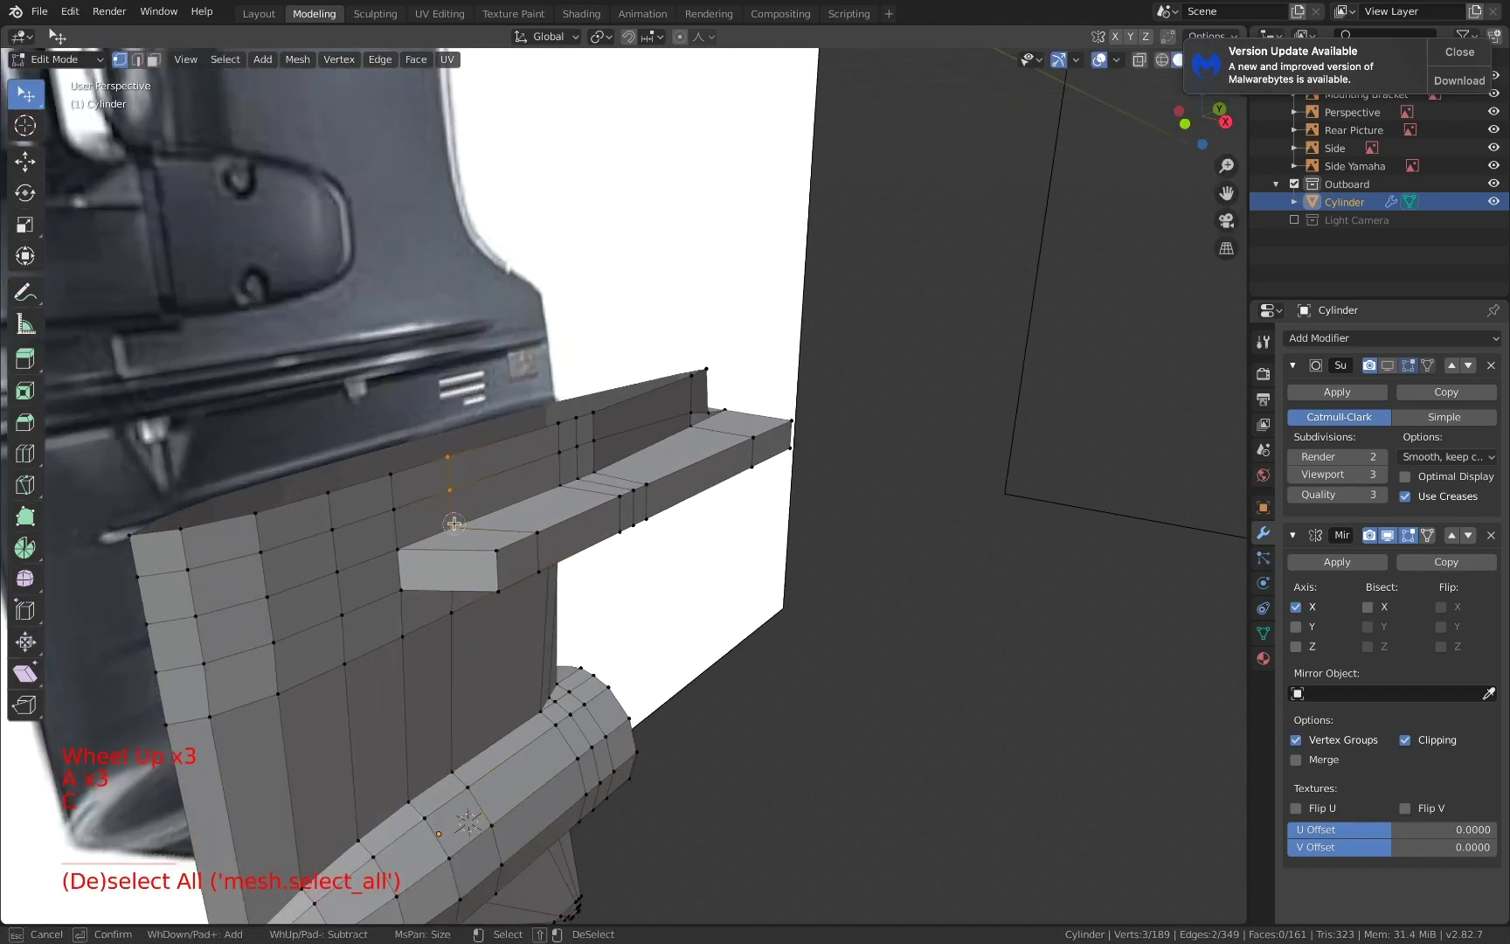
{"action": "left_click_drag", "start_coordinate": [587, 446], "coordinate": [560, 446]}
{"action": "key", "text": "Escape"}
{"action": "key", "text": "3"}
{"action": "key", "text": "c"}
{"action": "left_click_drag", "start_coordinate": [466, 481], "coordinate": [626, 435]}
{"action": "key", "text": "Escape"}
{"action": "middle_click_drag", "start_coordinate": [627, 435], "coordinate": [541, 447]}
{"action": "middle_click_drag", "start_coordinate": [541, 448], "coordinate": [456, 481], "text": "shift"}
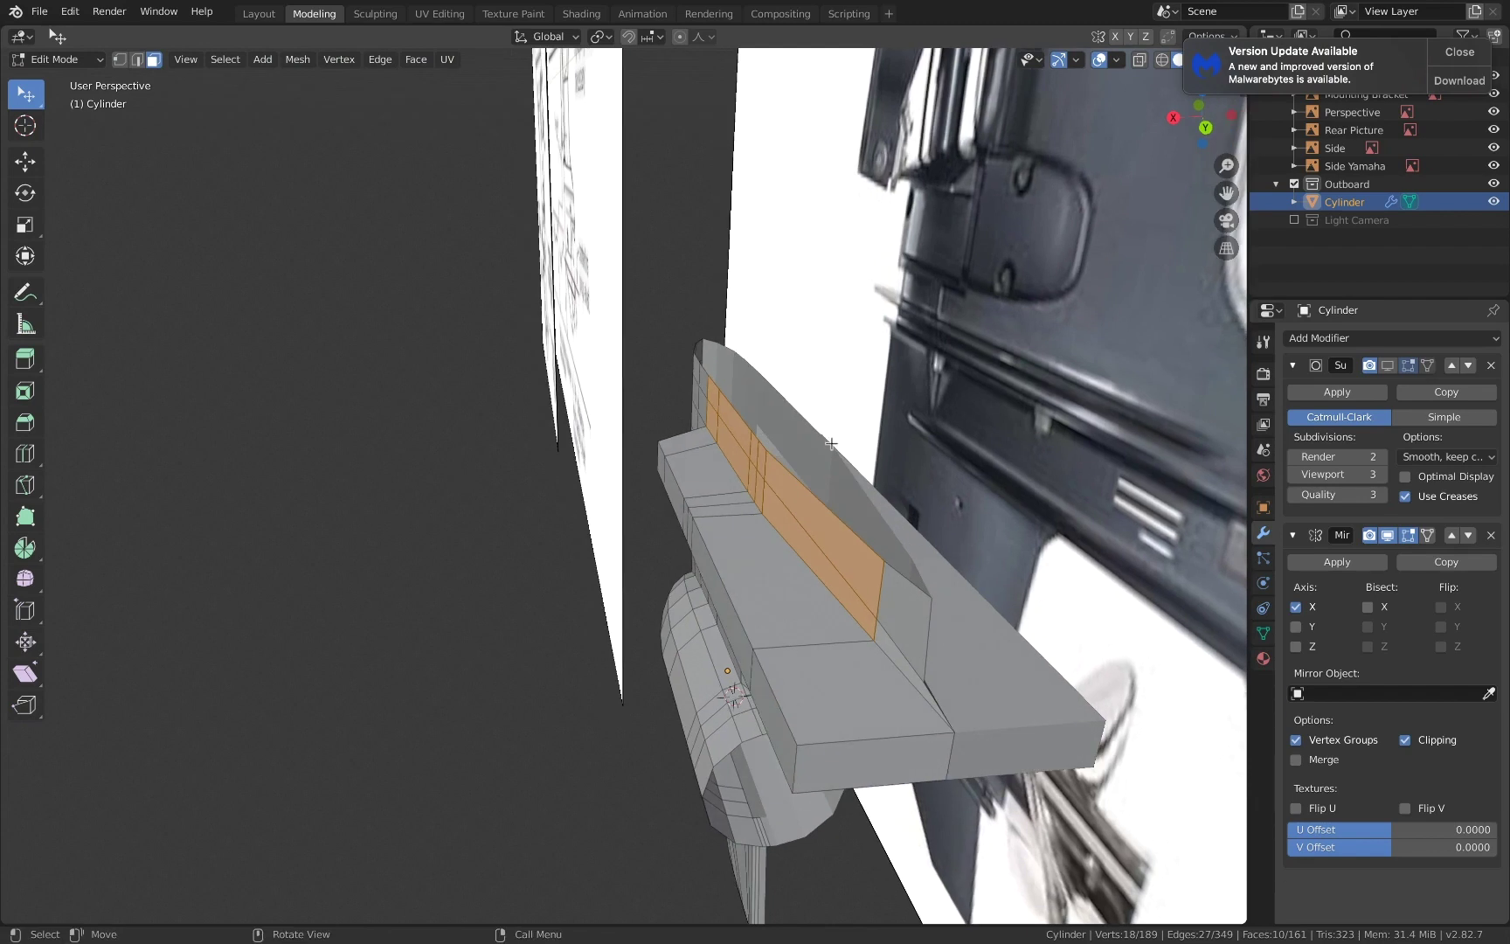
{"action": "key", "text": "g"}
{"action": "key", "text": "x"}
{"action": "left_click", "coordinate": [802, 445]}
- Select two stacked vertical edges of the upper wall beside the widened faces and move them outward along X
{"action": "middle_click_drag", "start_coordinate": [802, 445], "coordinate": [958, 419]}
{"action": "middle_click_drag", "start_coordinate": [957, 420], "coordinate": [878, 543], "text": "shift"}
{"action": "middle_click_drag", "start_coordinate": [878, 543], "coordinate": [646, 507], "text": "shift"}
{"action": "scroll", "coordinate": [712, 482], "scroll_direction": "up", "scroll_amount": 2}
{"action": "middle_click_drag", "start_coordinate": [647, 507], "coordinate": [695, 687]}
{"action": "key", "text": "2"}
{"action": "left_click", "coordinate": [644, 518]}
{"action": "left_click", "coordinate": [644, 562], "text": "shift"}
{"action": "key", "text": "g"}
{"action": "key", "text": "x"}
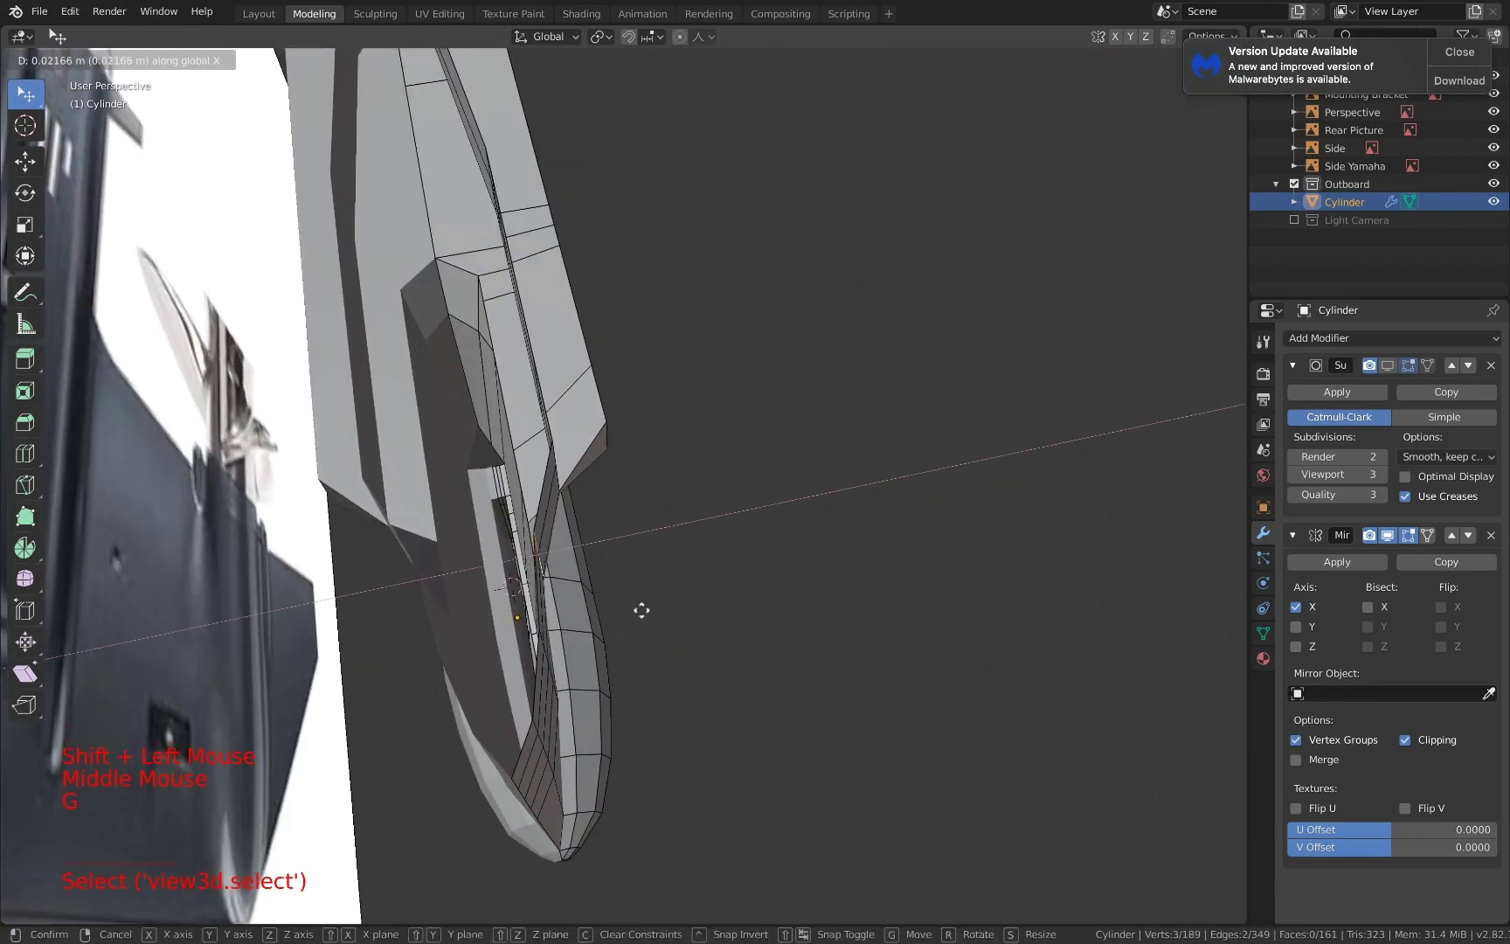
{"action": "left_click", "coordinate": [656, 610]}
- Select another pair of stacked vertical edges on the upper wall and move them -0.0112 m along X
{"action": "middle_click_drag", "start_coordinate": [656, 611], "coordinate": [638, 502]}
{"action": "left_click", "coordinate": [579, 503]}
{"action": "left_click", "coordinate": [579, 503]}
{"action": "left_click", "coordinate": [580, 539], "text": "shift"}
{"action": "key", "text": "g"}
{"action": "key", "text": "x"}
{"action": "left_click", "coordinate": [622, 515]}
- Show the subdivision on the mesh, select the plate's outer side faces and move them outward about 0.063 m along X
{"action": "left_click", "coordinate": [1203, 121]}
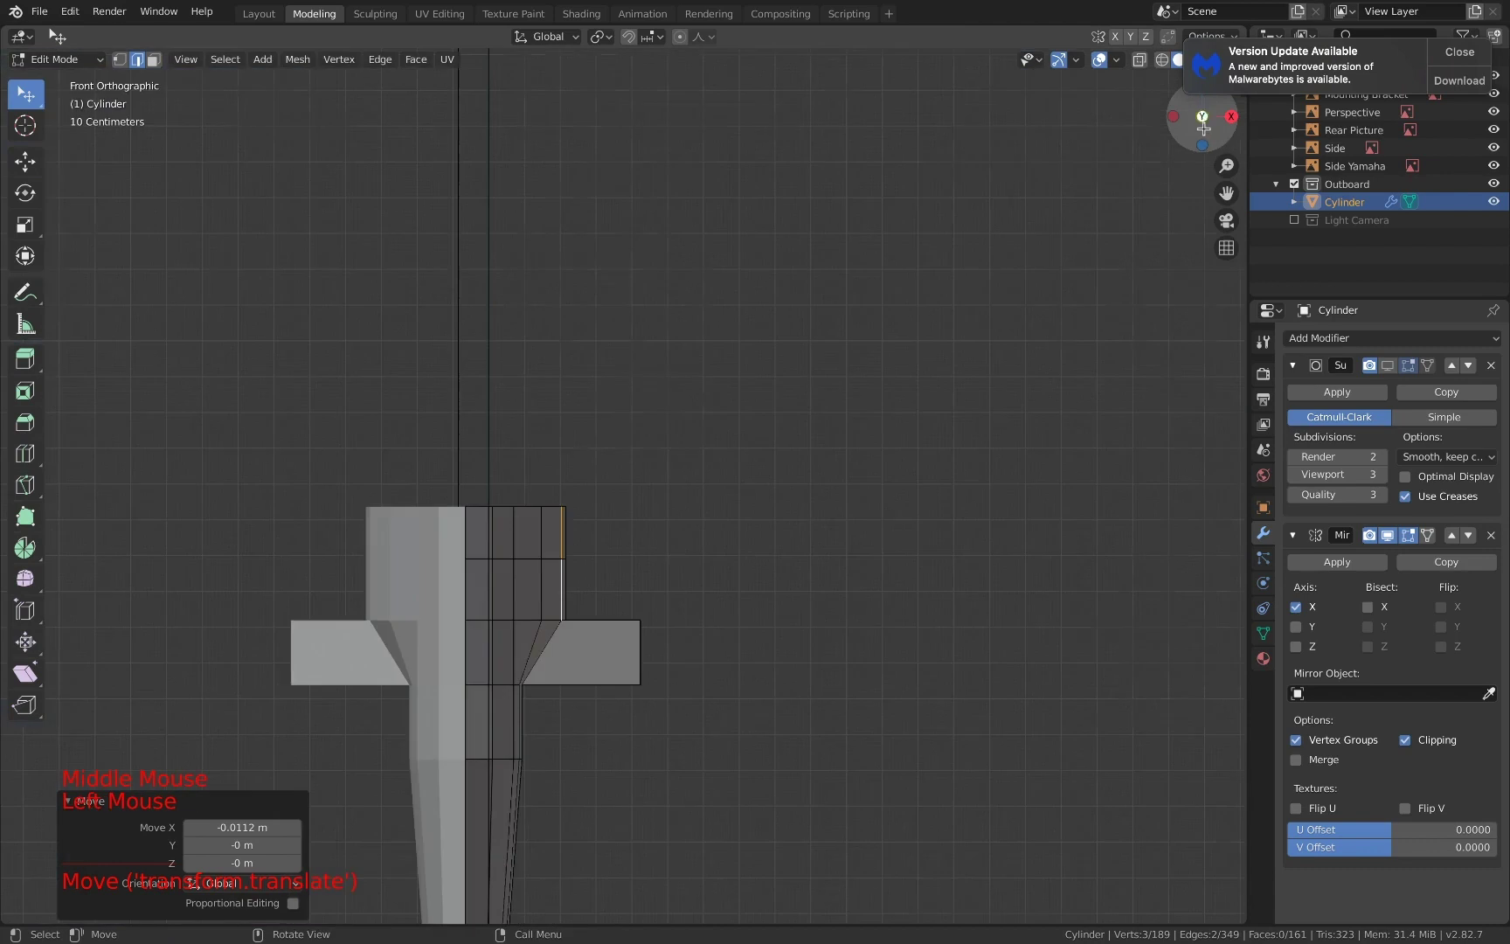
{"action": "scroll", "coordinate": [737, 455], "scroll_direction": "down", "scroll_amount": 6}
{"action": "scroll", "coordinate": [737, 456], "scroll_direction": "down", "scroll_amount": 1}
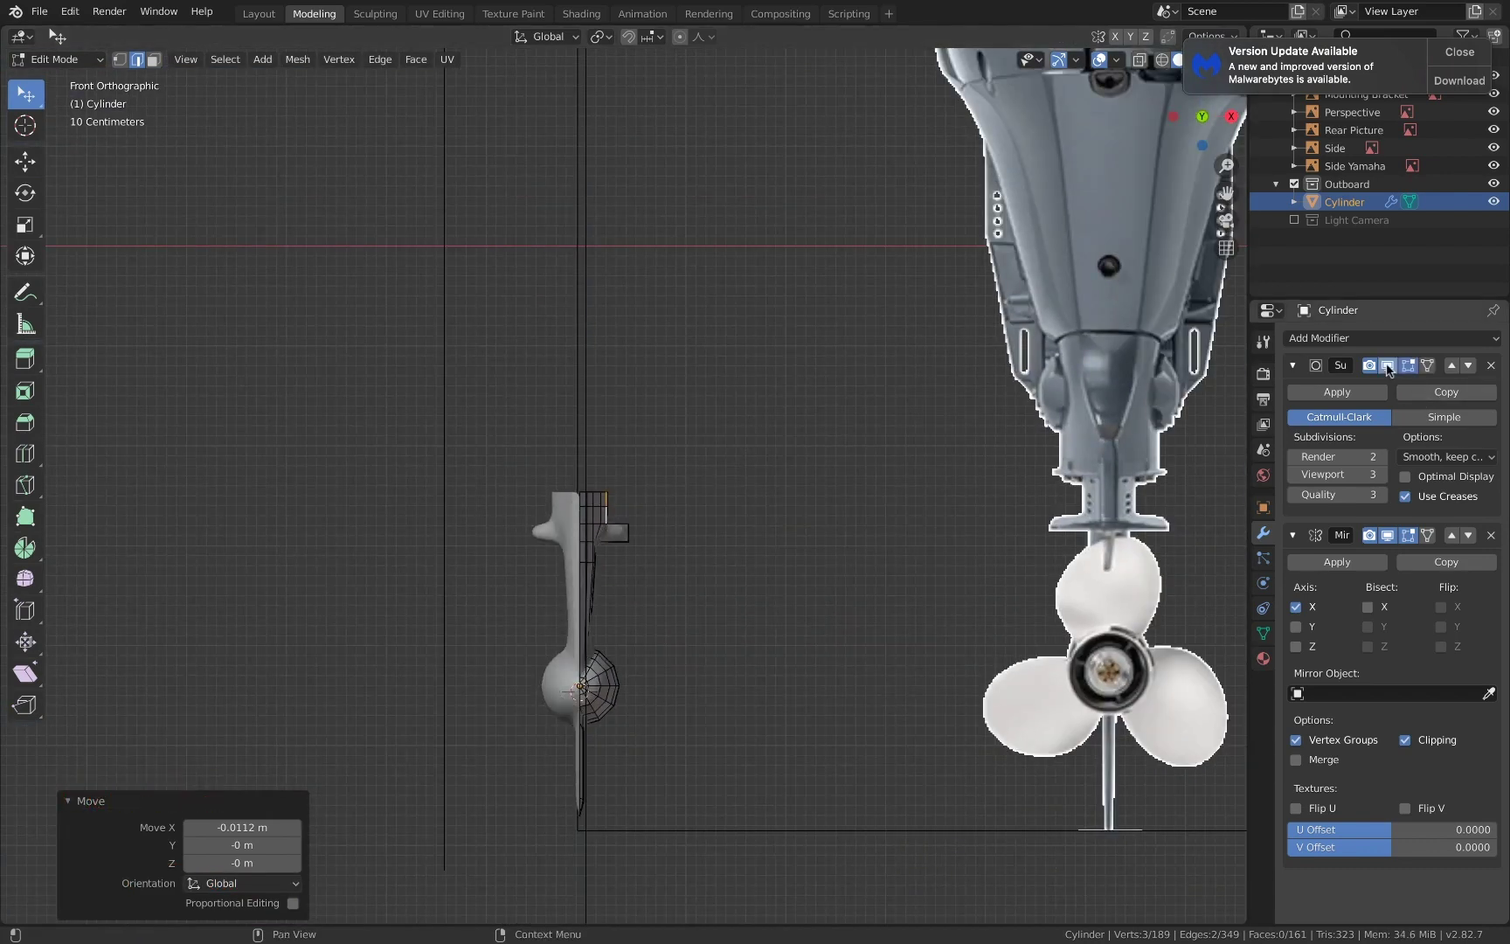
{"action": "middle_click_drag", "start_coordinate": [970, 580], "coordinate": [748, 611]}
{"action": "scroll", "coordinate": [747, 617], "scroll_direction": "up", "scroll_amount": 4}
{"action": "key", "text": "3"}
{"action": "left_click_drag", "start_coordinate": [758, 576], "coordinate": [1007, 573]}
{"action": "key", "text": "Escape"}
{"action": "middle_click_drag", "start_coordinate": [970, 571], "coordinate": [1083, 673]}
{"action": "key", "text": "g"}
{"action": "key", "text": "x"}
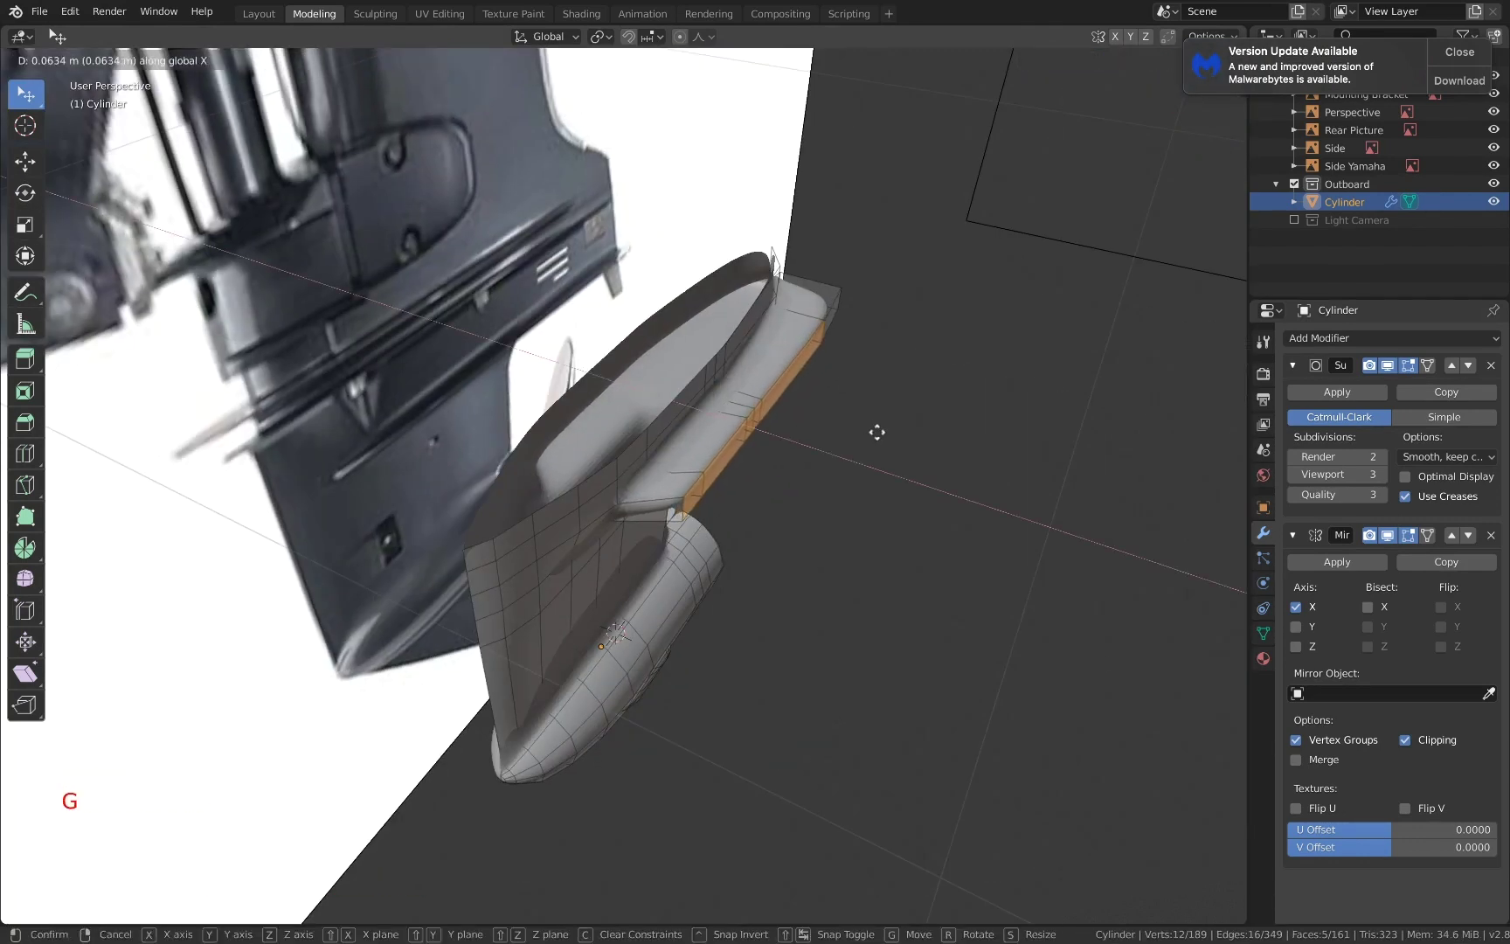
{"action": "left_click", "coordinate": [877, 431]}
- Drop the frontmost plate side face from the selection and move the remaining four faces another 0.0727 m along X
{"action": "scroll", "coordinate": [877, 432], "scroll_direction": "up", "scroll_amount": 1}
{"action": "middle_click_drag", "start_coordinate": [877, 431], "coordinate": [821, 397]}
{"action": "key", "text": "c"}
{"action": "middle_click", "coordinate": [757, 517]}
{"action": "left_click", "coordinate": [788, 478], "text": "shift"}
{"action": "key", "text": "g"}
{"action": "middle_click_drag", "start_coordinate": [916, 484], "coordinate": [1013, 437]}
{"action": "key", "text": "x"}
{"action": "left_click", "coordinate": [944, 487]}
- Select two neighbouring vertices on the leg wall just below the plate's front end and move them along X
{"action": "scroll", "coordinate": [997, 514], "scroll_direction": "down", "scroll_amount": 4}
{"action": "middle_click_drag", "start_coordinate": [1013, 437], "coordinate": [751, 367], "text": "shift"}
{"action": "middle_click_drag", "start_coordinate": [752, 367], "coordinate": [897, 479], "text": "shift"}
{"action": "scroll", "coordinate": [633, 512], "scroll_direction": "up", "scroll_amount": 9}
{"action": "scroll", "coordinate": [634, 512], "scroll_direction": "up", "scroll_amount": 1, "text": "shift"}
{"action": "middle_click_drag", "start_coordinate": [634, 512], "coordinate": [743, 598], "text": "shift"}
{"action": "middle_click_drag", "start_coordinate": [743, 599], "coordinate": [725, 572]}
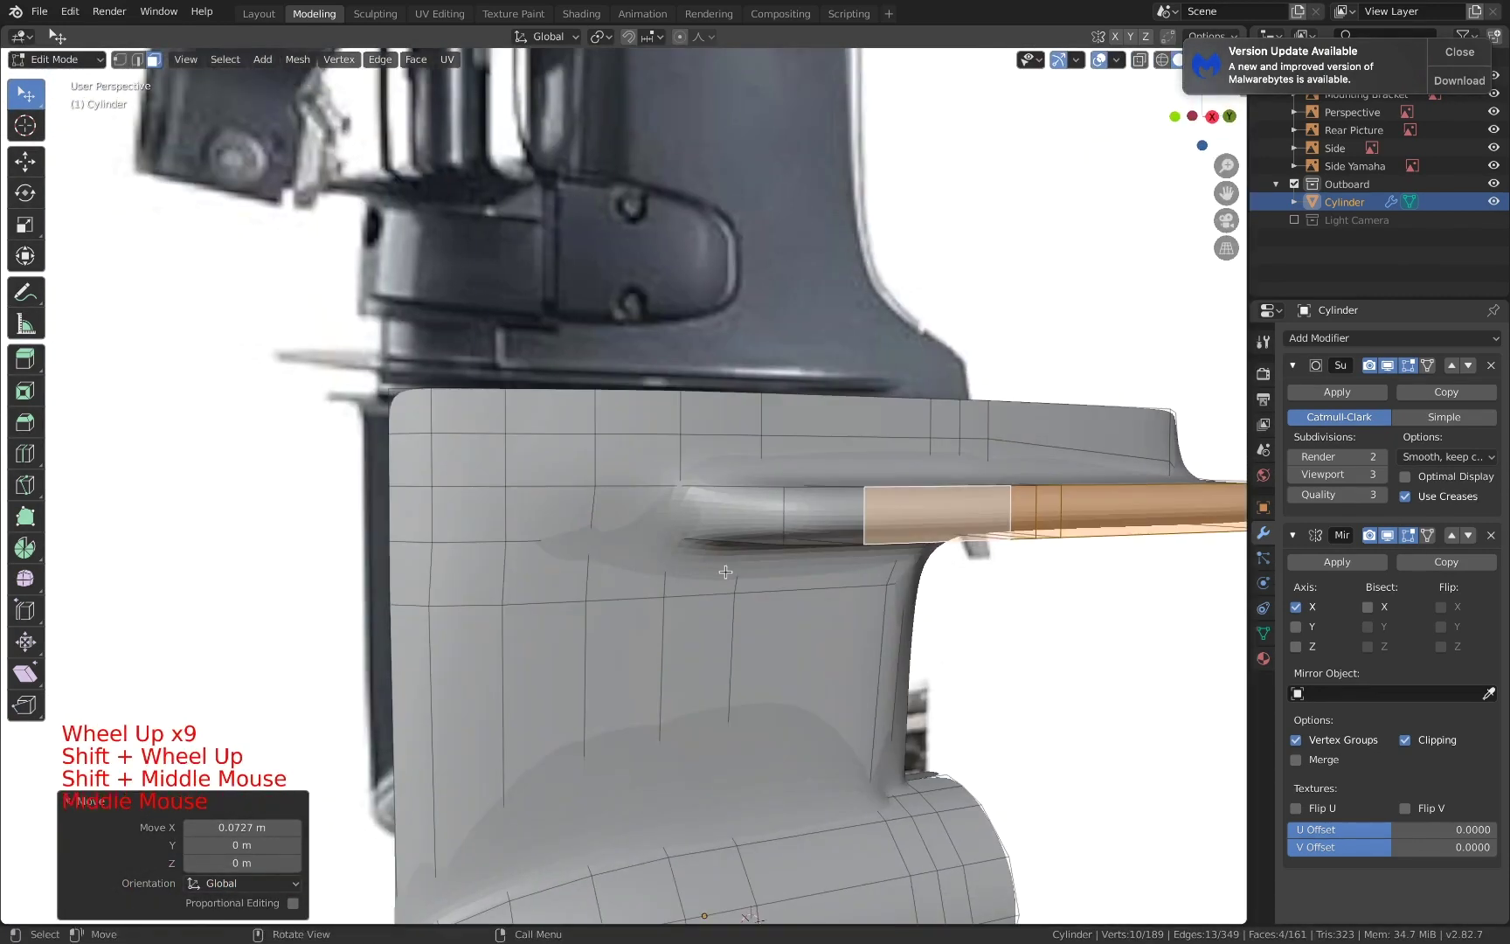
{"action": "key", "text": "1"}
{"action": "left_click", "coordinate": [669, 544]}
{"action": "left_click", "coordinate": [593, 540], "text": "shift"}
{"action": "right_click", "coordinate": [606, 542]}
{"action": "middle_click_drag", "start_coordinate": [605, 542], "coordinate": [638, 545]}
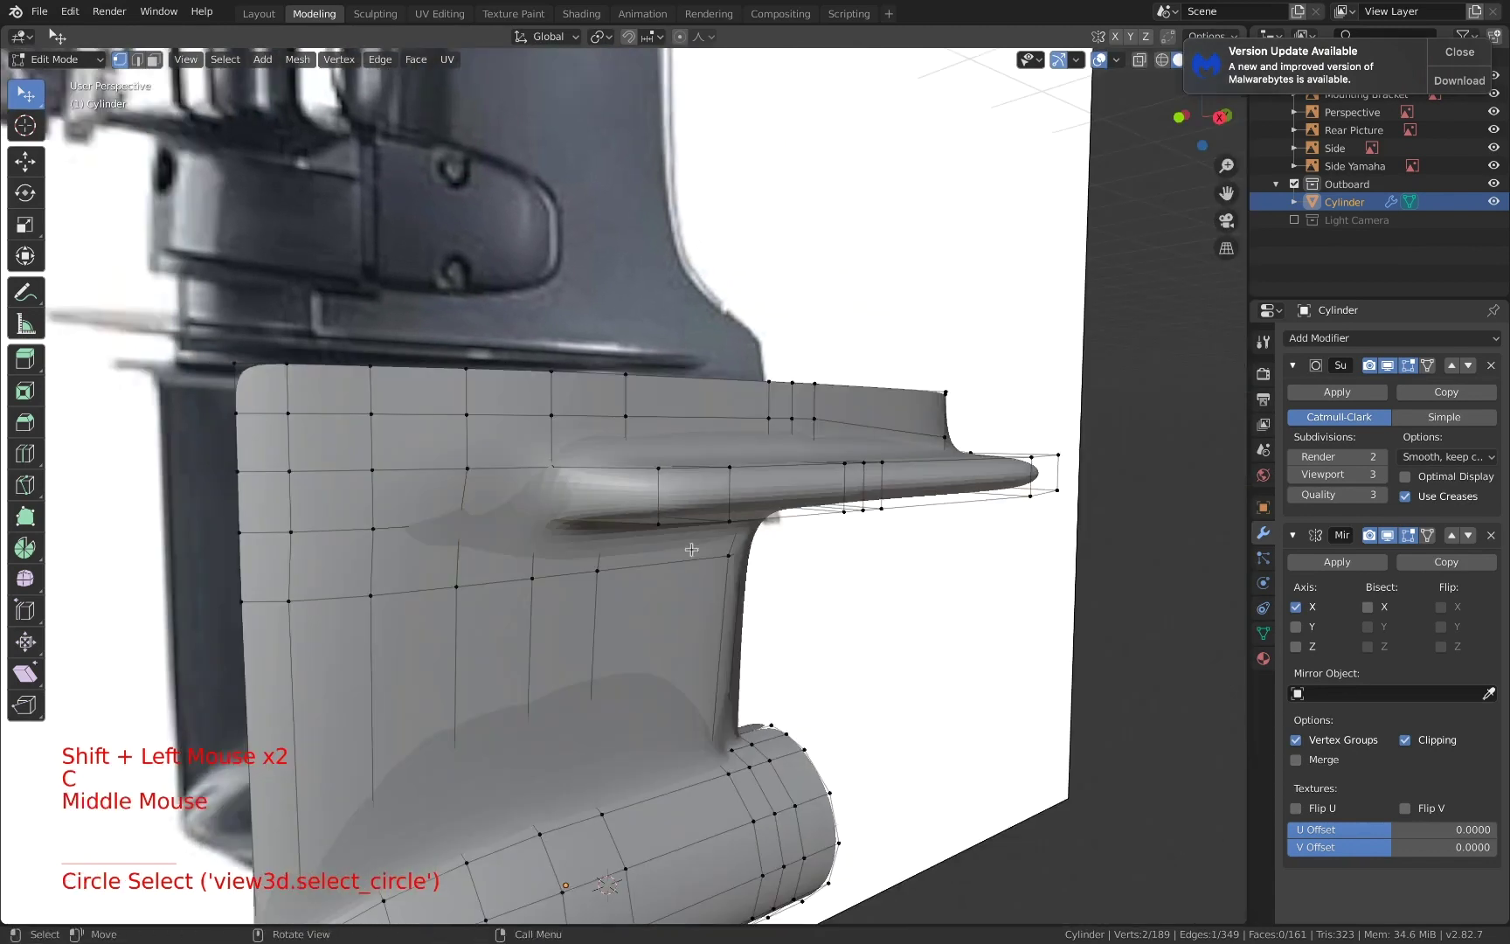
{"action": "key", "text": "g"}
{"action": "key", "text": "x"}
{"action": "left_click", "coordinate": [647, 547]}
- Select the single vertex directly beneath the plate's front corner and move it 0.0107 m along X
{"action": "left_click", "coordinate": [551, 530]}
{"action": "key", "text": "g"}
{"action": "key", "text": "x"}
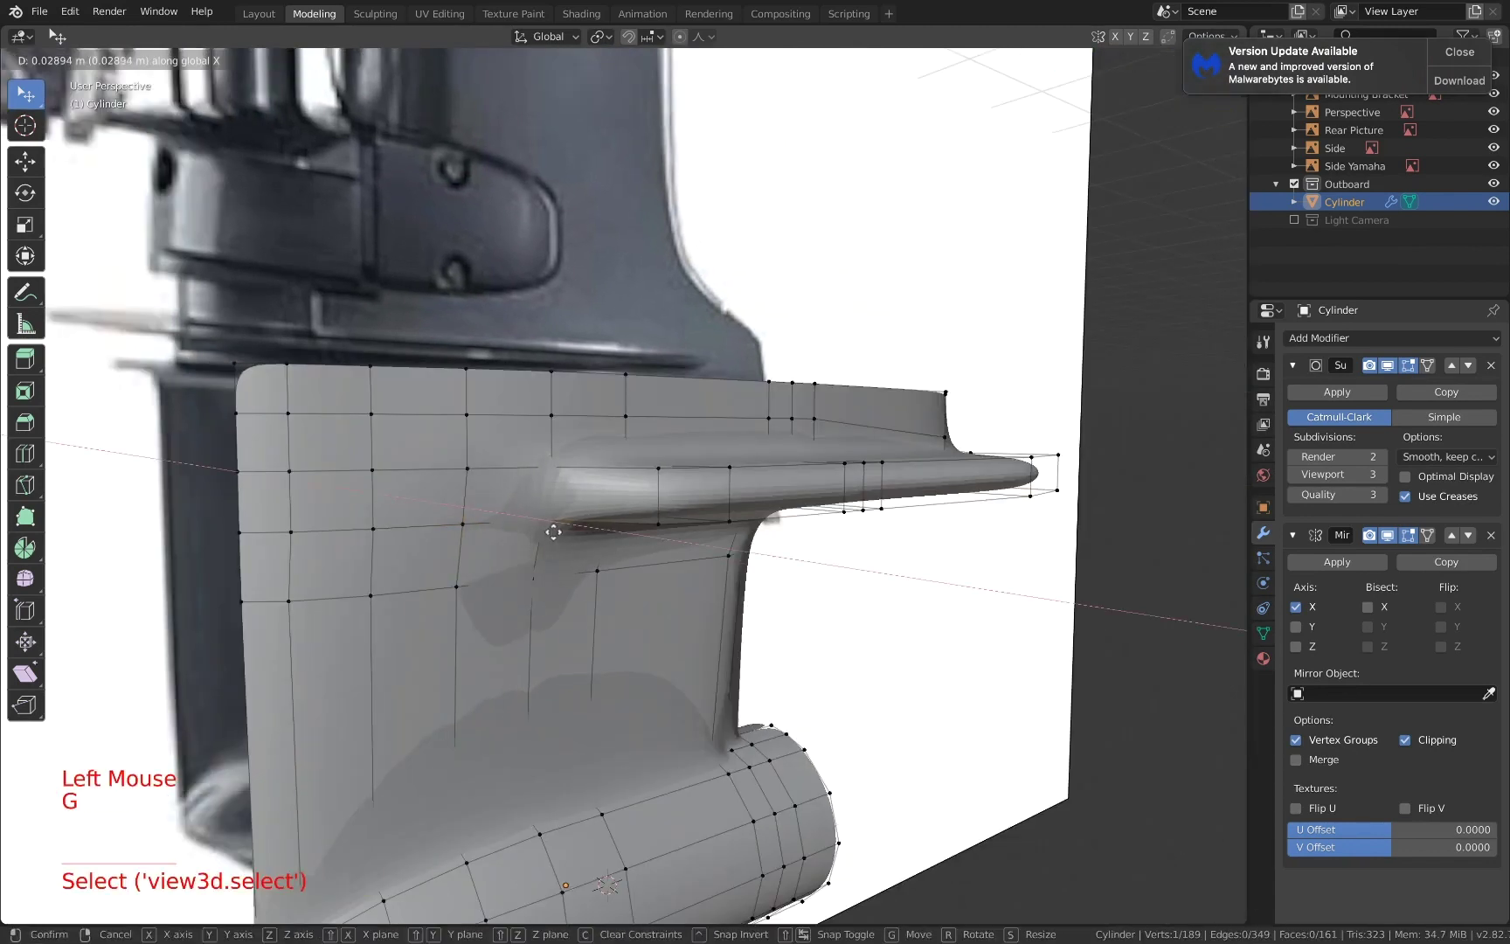
{"action": "left_click", "coordinate": [545, 530]}
- Add two horizontal loop cuts around the leg between the plate and the gearcase
{"action": "middle_click_drag", "start_coordinate": [559, 530], "coordinate": [743, 577]}
{"action": "middle_click_drag", "start_coordinate": [742, 577], "coordinate": [812, 603], "text": "shift"}
{"action": "middle_click_drag", "start_coordinate": [812, 602], "coordinate": [611, 629], "text": "shift"}
{"action": "middle_click_drag", "start_coordinate": [612, 629], "coordinate": [402, 671]}
{"action": "middle_click_drag", "start_coordinate": [402, 671], "coordinate": [505, 650], "text": "shift"}
{"action": "scroll", "coordinate": [489, 664], "scroll_direction": "down", "scroll_amount": 5}
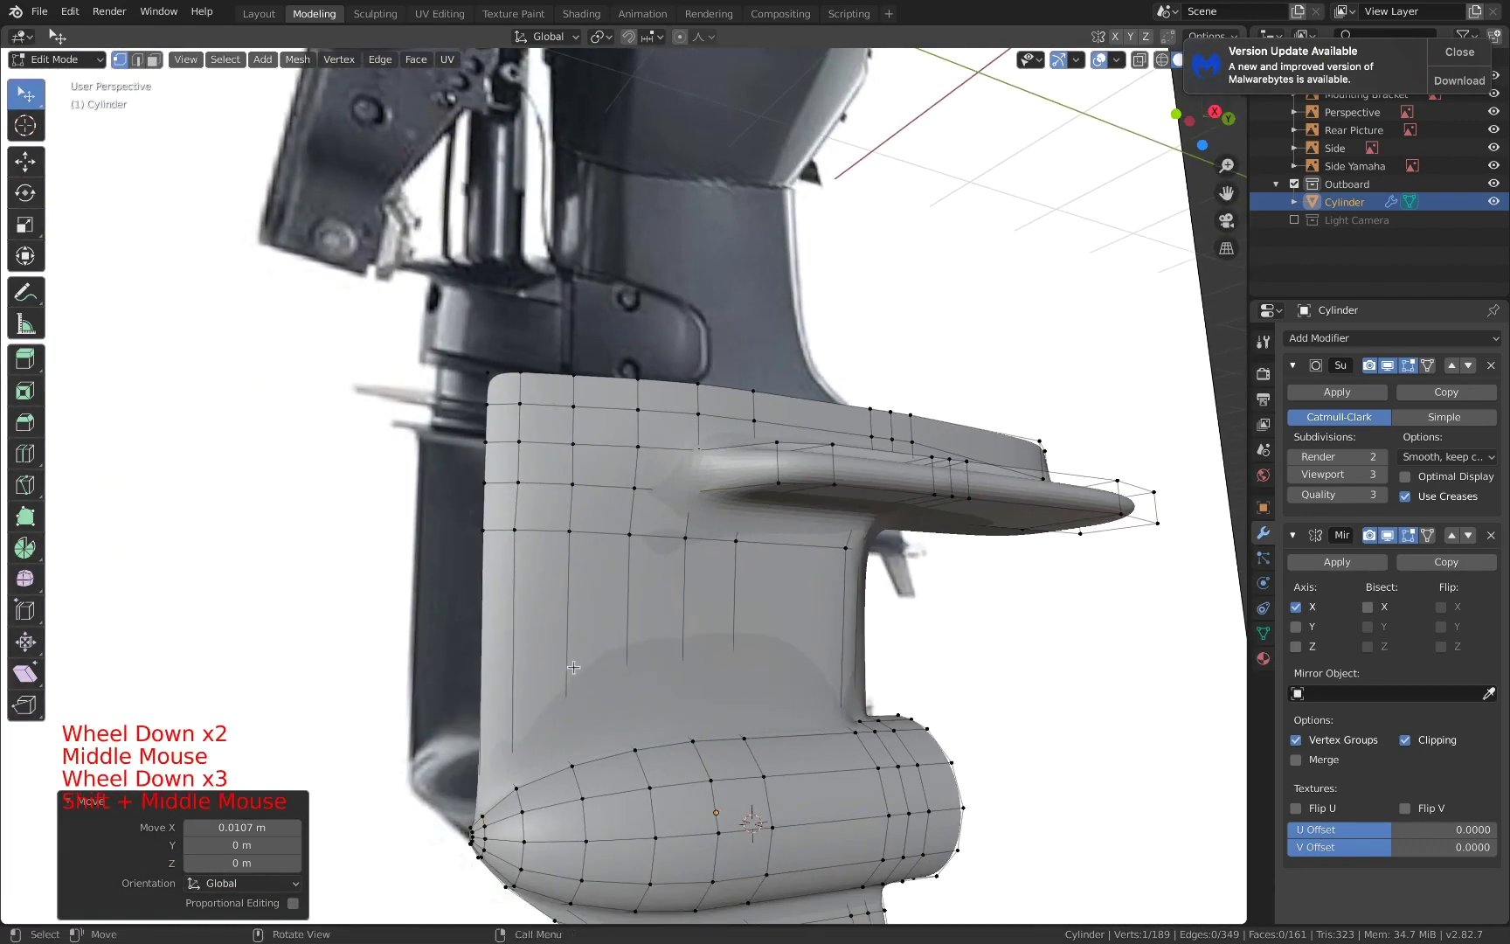
{"action": "key", "text": "ctrl+r"}
{"action": "left_click", "coordinate": [621, 662]}
{"action": "left_click", "coordinate": [628, 626]}
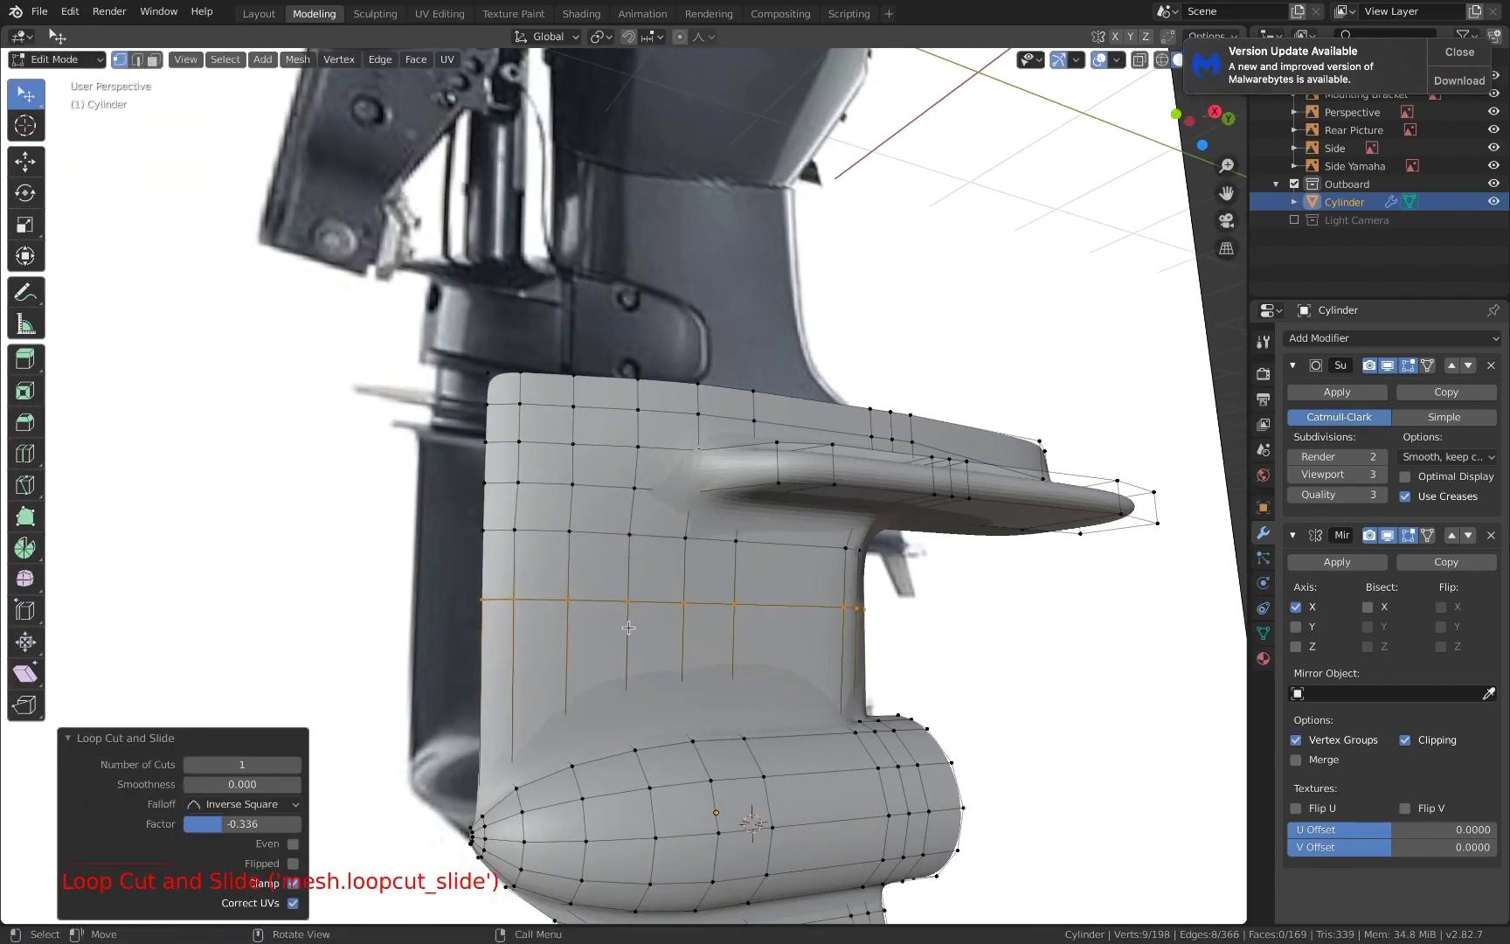
{"action": "left_click", "coordinate": [628, 650]}
{"action": "left_click", "coordinate": [628, 656]}
{"action": "left_click", "coordinate": [629, 661]}
- Extrude the gearcase's open rear rim, scale the new edge loop inward and adjust its scale along X
{"action": "middle_click_drag", "start_coordinate": [795, 664], "coordinate": [747, 699], "text": "shift"}
{"action": "scroll", "coordinate": [695, 703], "scroll_direction": "down", "scroll_amount": 2}
{"action": "middle_click_drag", "start_coordinate": [747, 699], "coordinate": [902, 675]}
{"action": "key", "text": "2"}
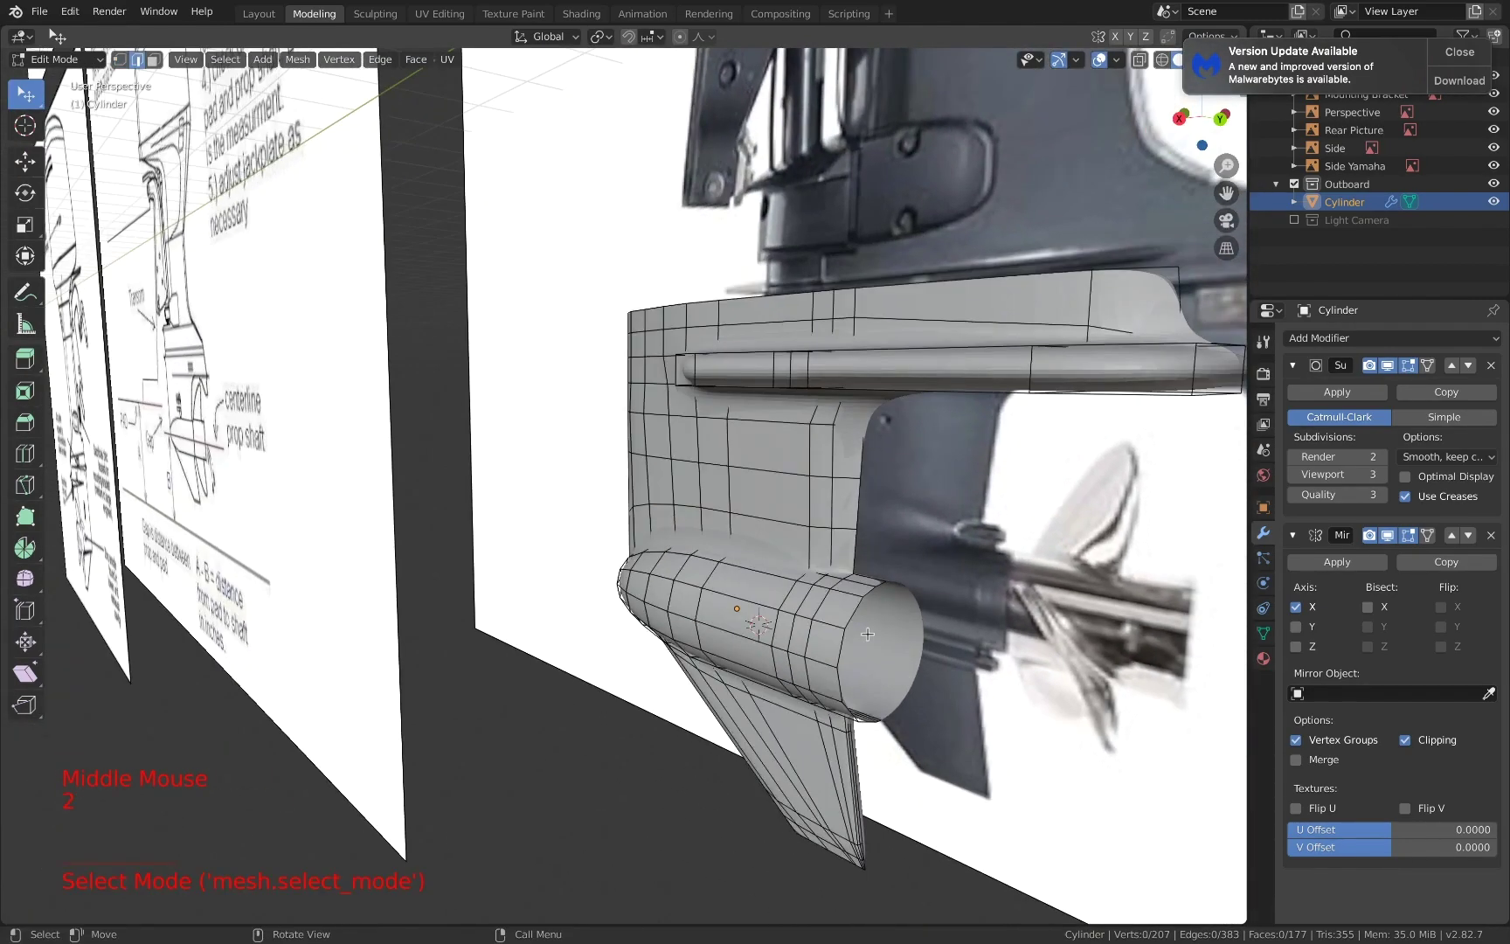
{"action": "scroll", "coordinate": [869, 616], "scroll_direction": "up", "scroll_amount": 2}
{"action": "key", "text": "e"}
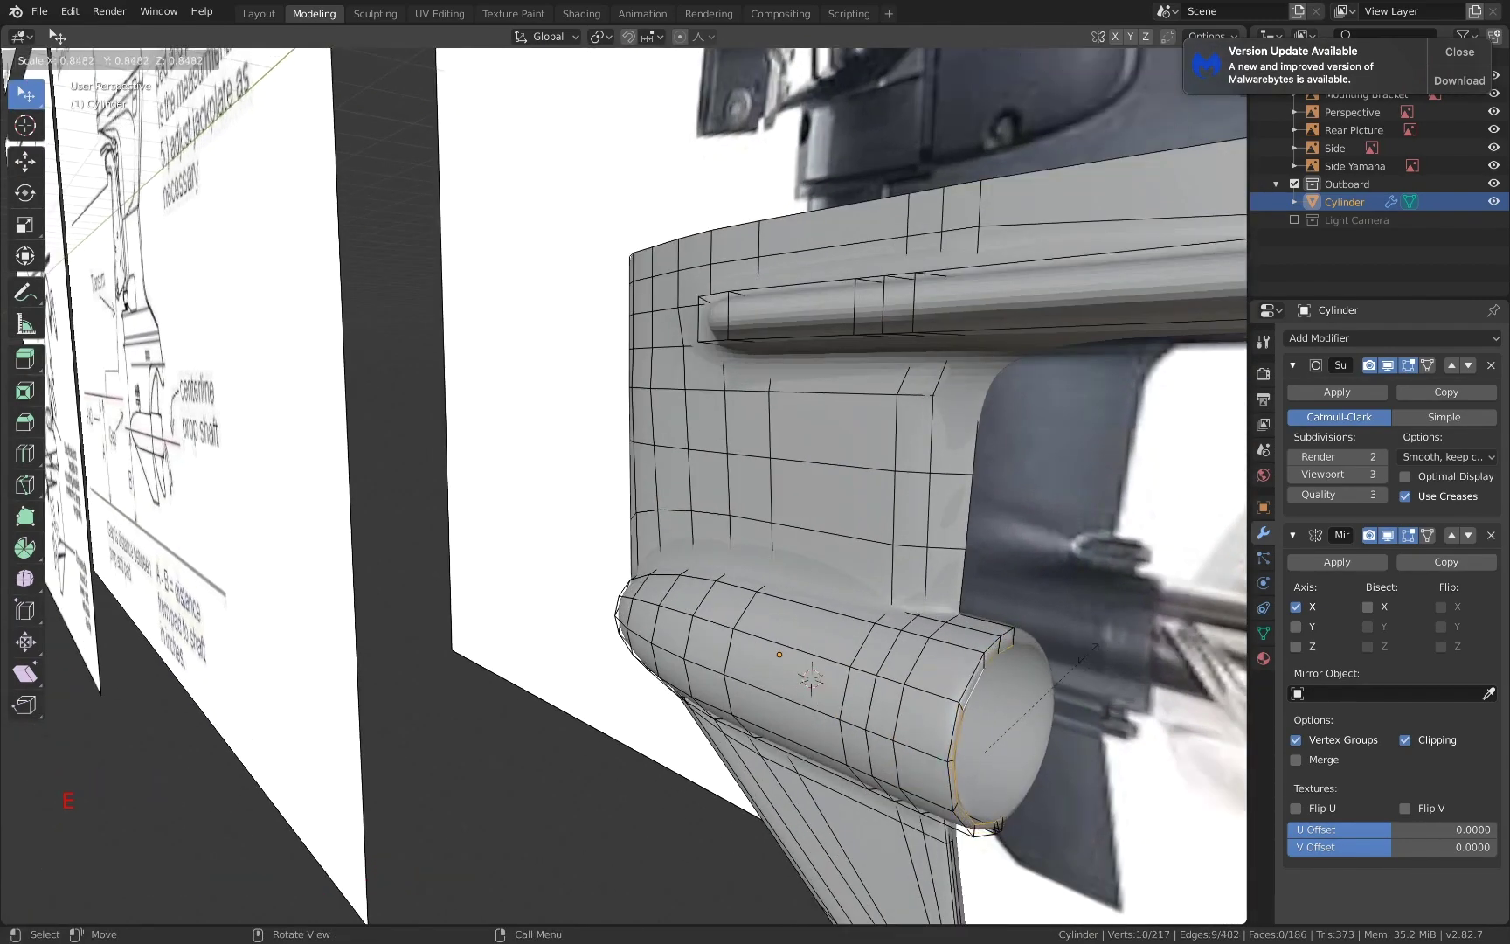
{"action": "left_click", "coordinate": [1051, 657]}
{"action": "middle_click_drag", "start_coordinate": [1051, 657], "coordinate": [927, 643]}
{"action": "key", "text": "s"}
{"action": "key", "text": "x"}
{"action": "left_click", "coordinate": [1011, 667]}
- Reposition two vertices at the bottom of the gearcase opening's new inner rim near the centre seam
{"action": "middle_click_drag", "start_coordinate": [1010, 667], "coordinate": [830, 481]}
{"action": "key", "text": "1"}
{"action": "left_click", "coordinate": [869, 646]}
{"action": "key", "text": "g"}
{"action": "left_click", "coordinate": [868, 634]}
{"action": "scroll", "coordinate": [867, 636], "scroll_direction": "up", "scroll_amount": 1}
{"action": "scroll", "coordinate": [867, 635], "scroll_direction": "up", "scroll_amount": 1, "text": "shift"}
{"action": "left_click", "coordinate": [879, 659]}
{"action": "key", "text": "g"}
{"action": "left_click", "coordinate": [906, 665]}
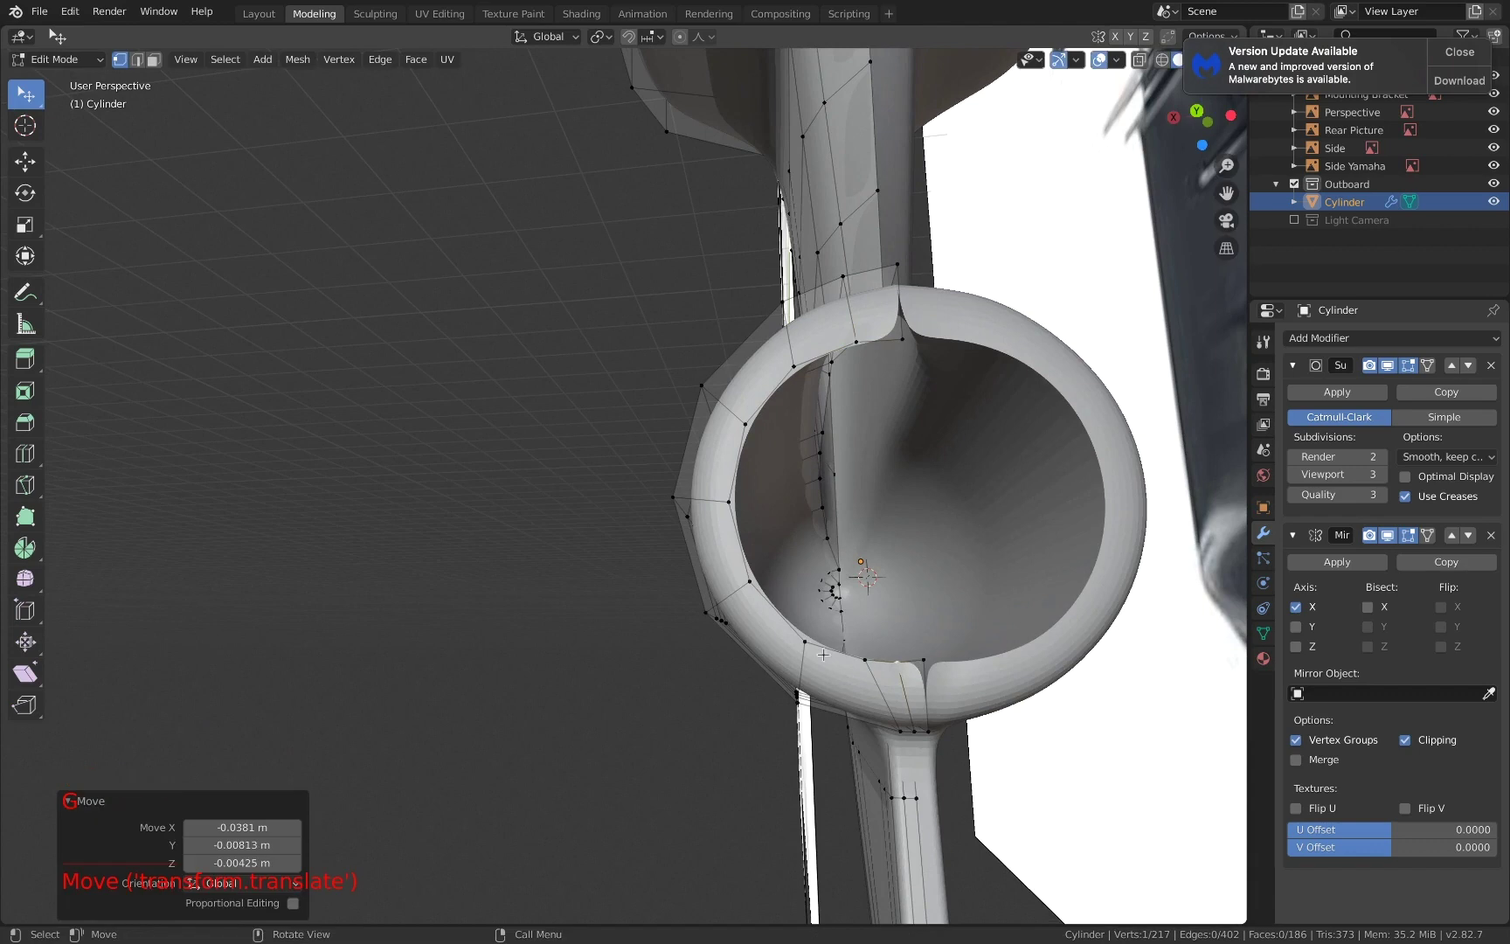
- Extrude the gearcase opening's inner edge loop again and scale it inward to about 0.81
{"action": "key", "text": "a"}
{"action": "key", "text": "a"}
{"action": "key", "text": "a"}
{"action": "middle_click_drag", "start_coordinate": [843, 347], "coordinate": [900, 372]}
{"action": "key", "text": "2"}
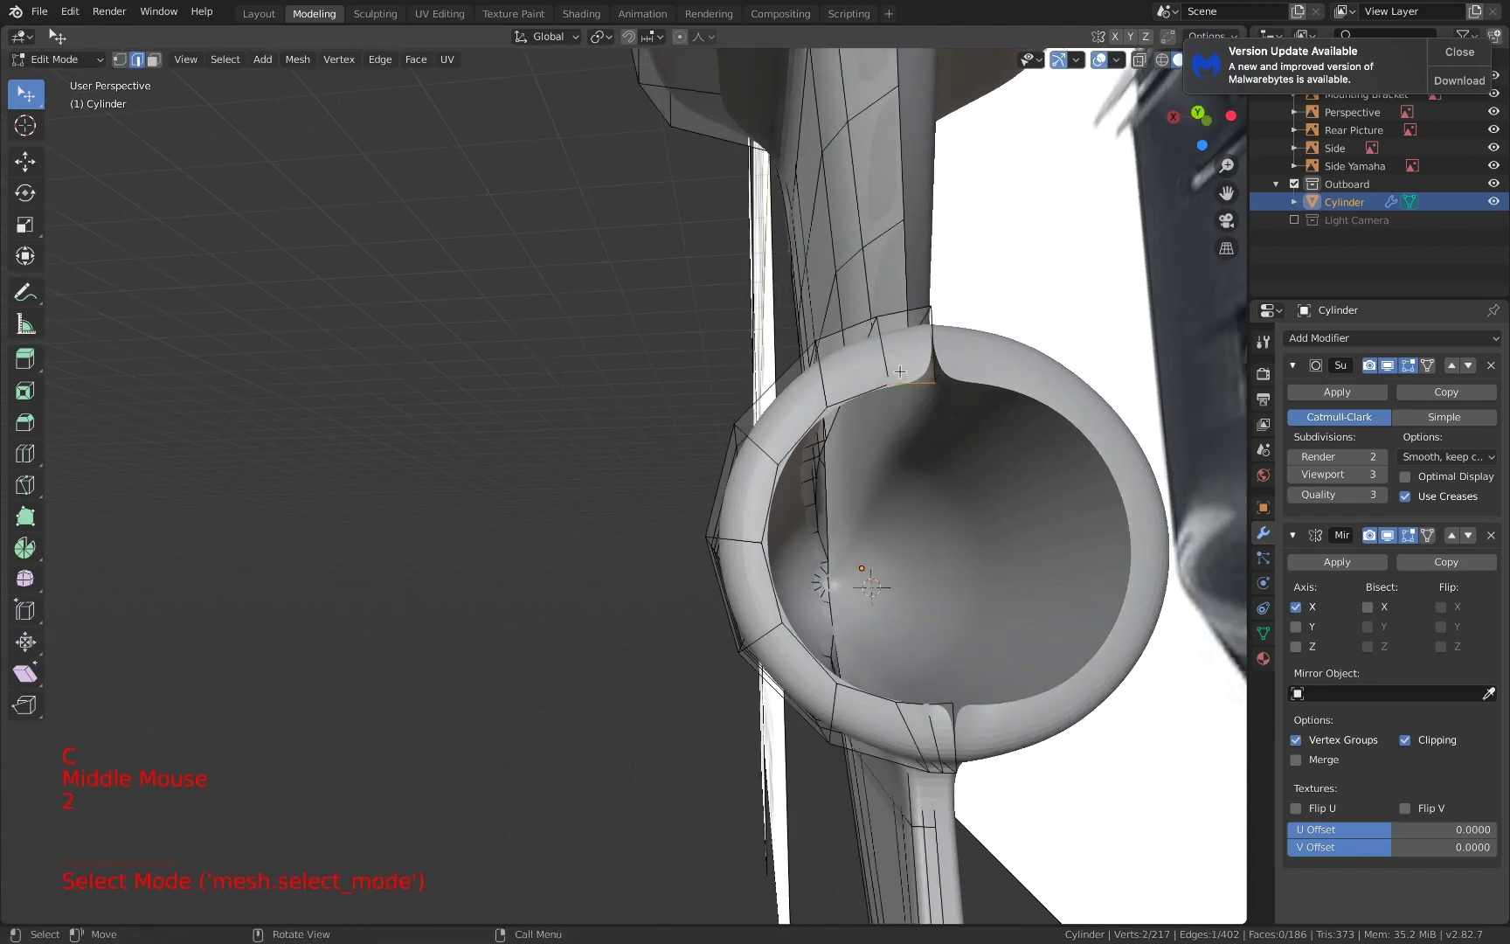
{"action": "key", "text": "e"}
{"action": "key", "text": "s"}
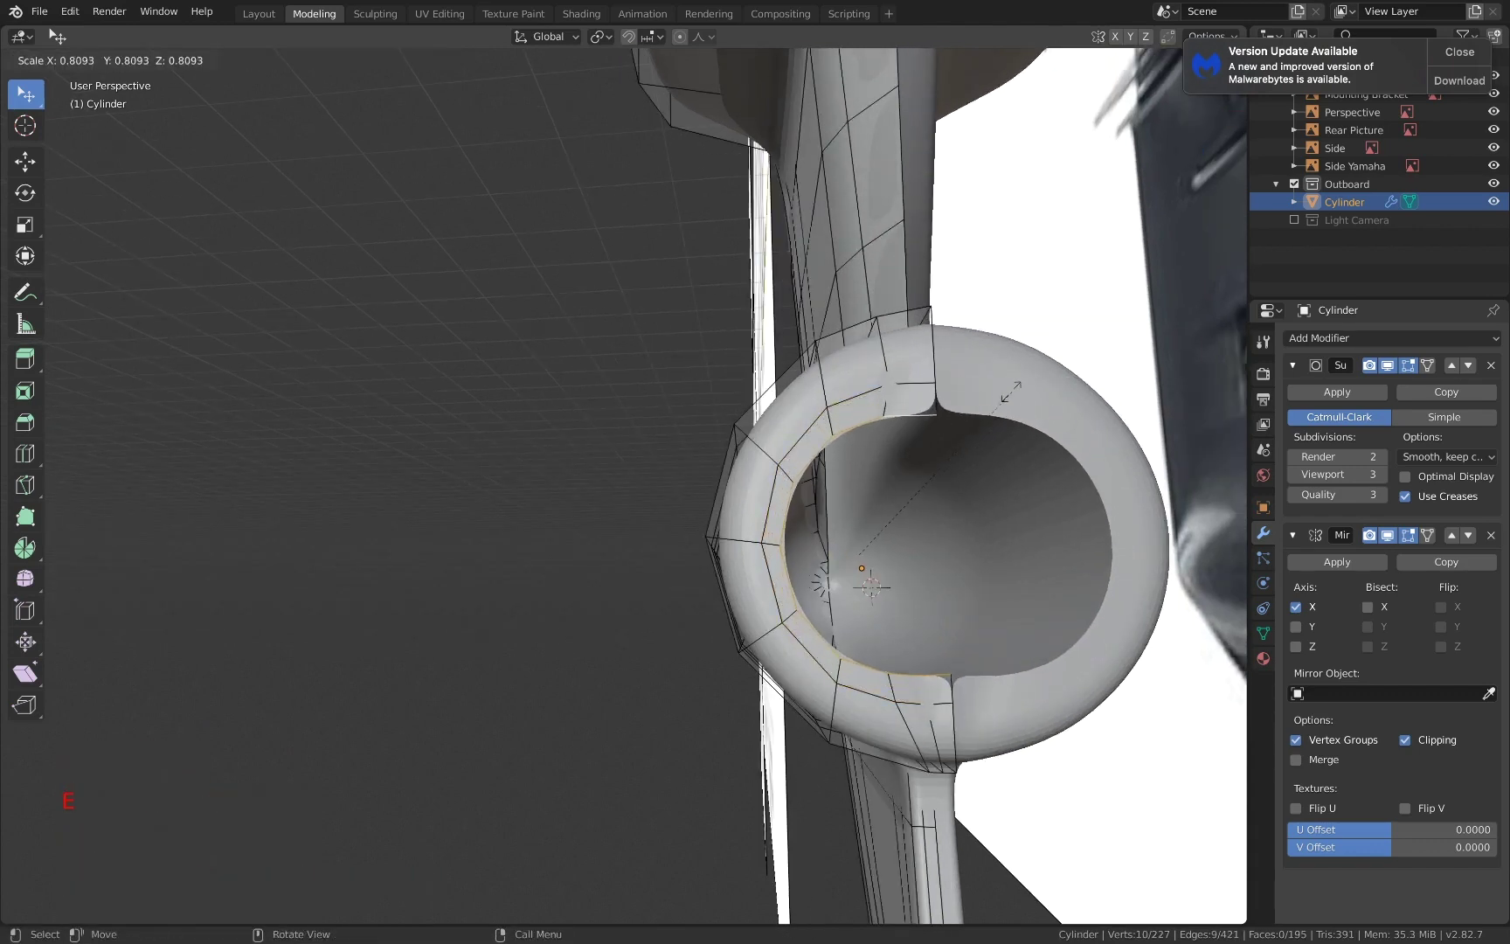
{"action": "left_click", "coordinate": [1002, 400]}
- Scale the newest inner loop to 0.8 along X and move it about -0.025 m along X
{"action": "key", "text": "s"}
{"action": "key", "text": "x"}
{"action": "left_click", "coordinate": [947, 406]}
{"action": "key", "text": "g"}
{"action": "key", "text": "x"}
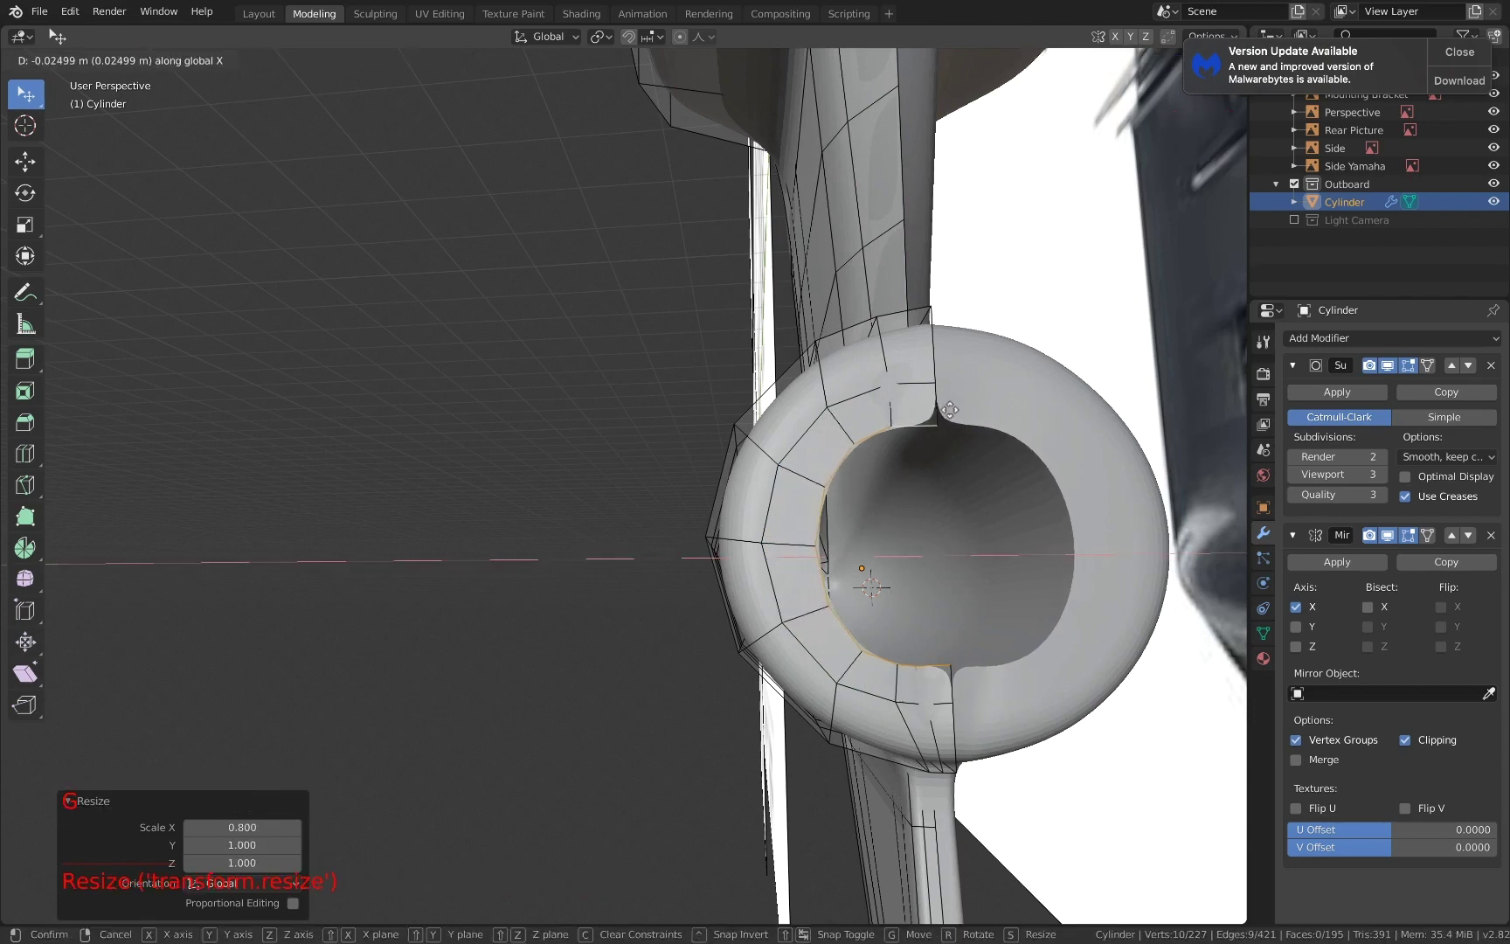
{"action": "left_click", "coordinate": [950, 410]}
{"action": "key", "text": "1"}
{"action": "key", "text": "a"}
{"action": "key", "text": "a"}
{"action": "key", "text": "a"}
{"action": "key", "text": "c"}
{"action": "left_click_drag", "start_coordinate": [895, 427], "coordinate": [863, 444]}
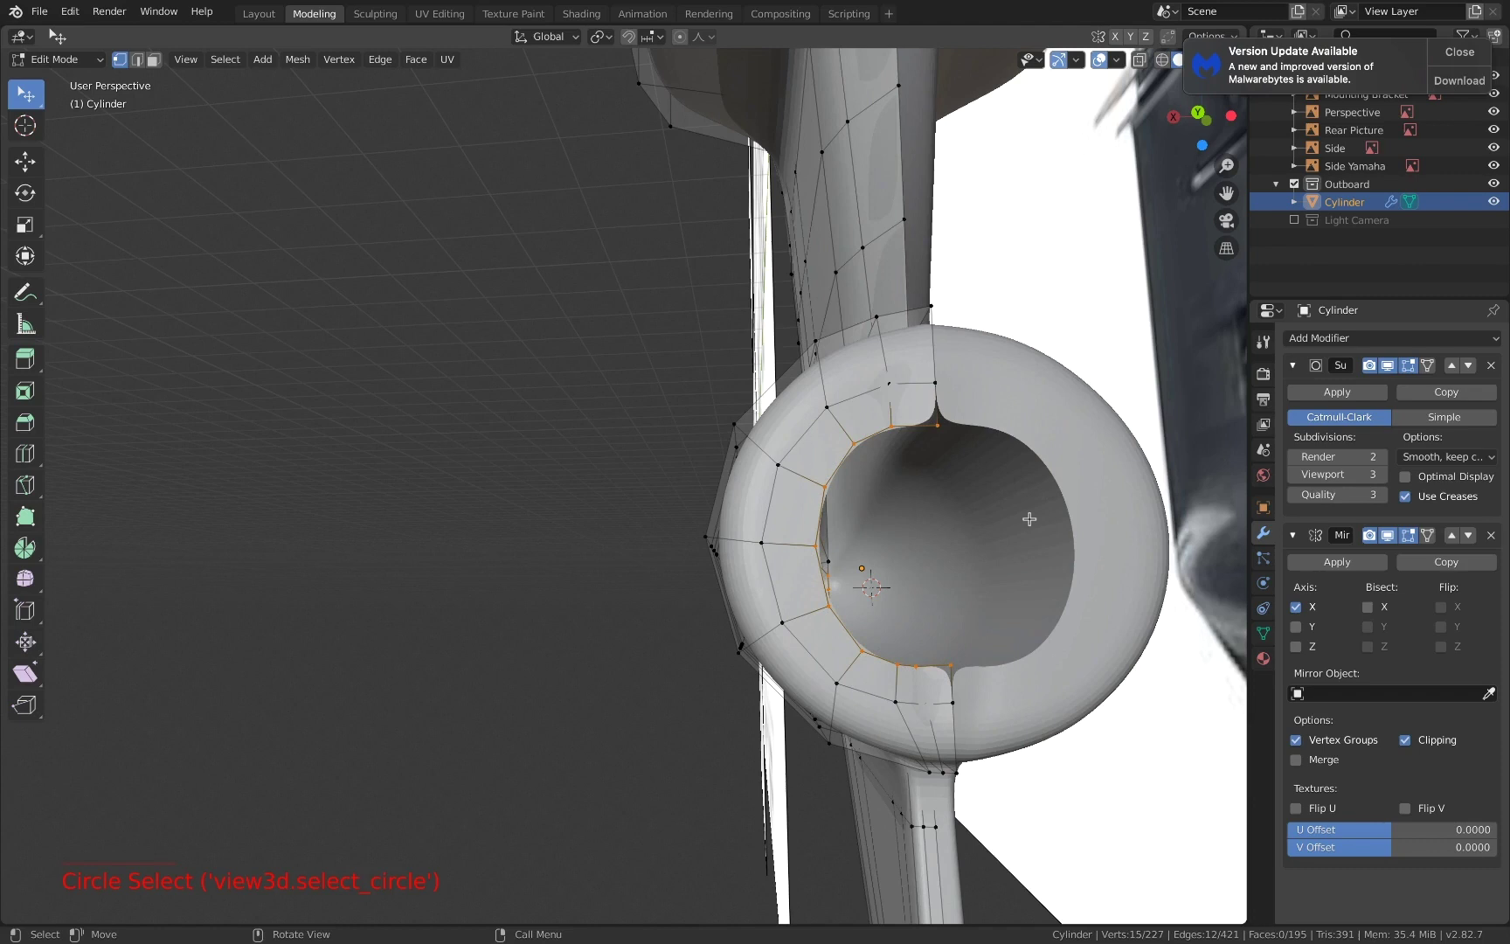
{"action": "middle_click_drag", "start_coordinate": [1029, 519], "coordinate": [988, 553]}
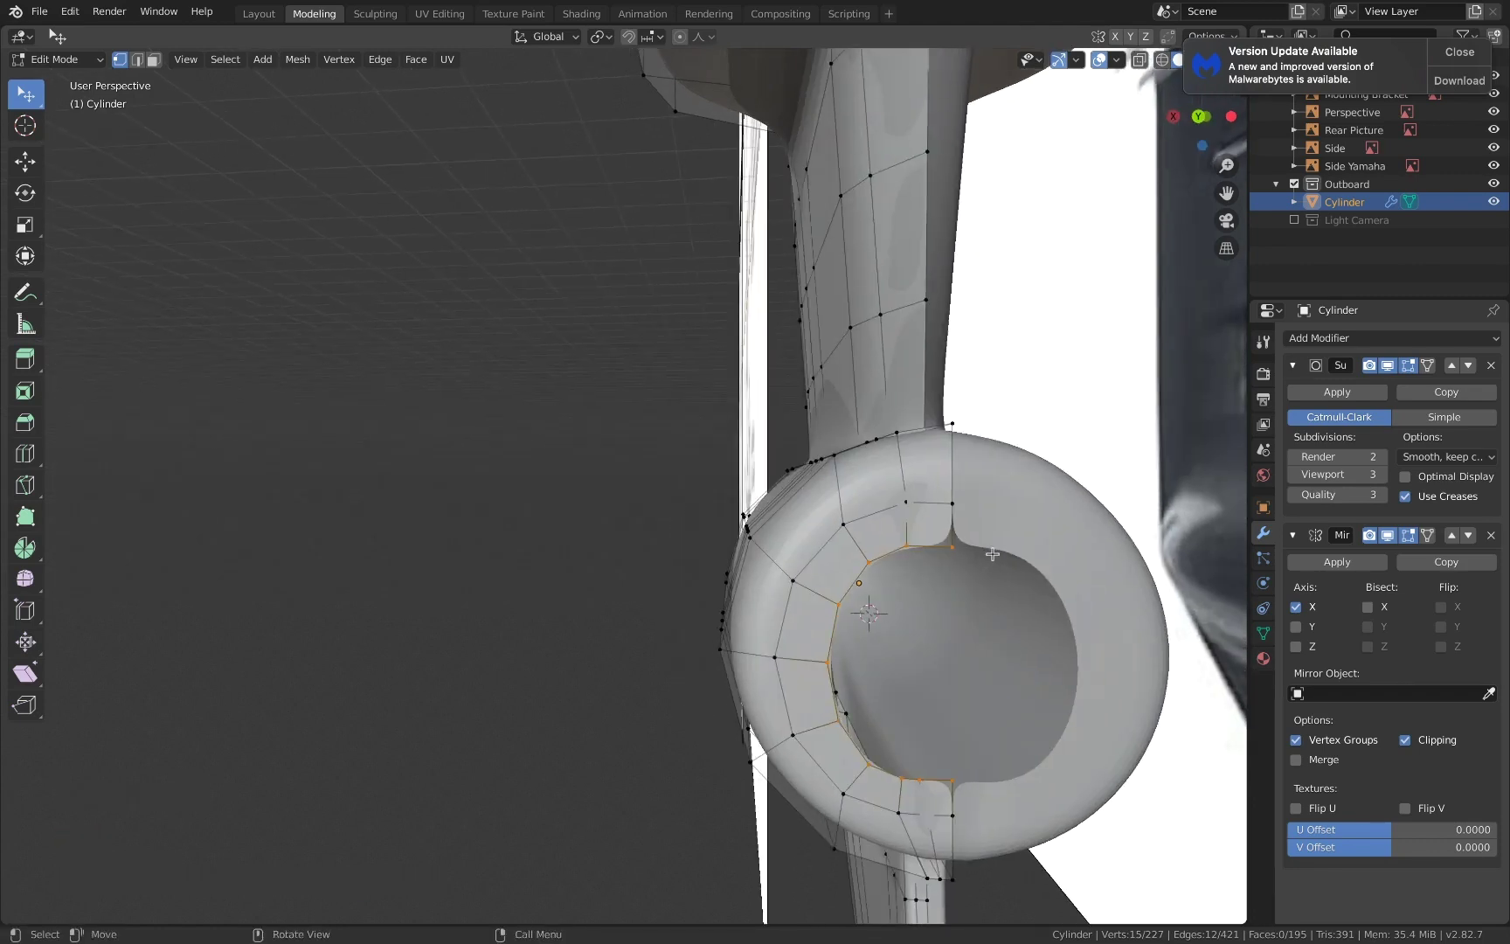
{"action": "key", "text": "F3"}
{"action": "type", "text": "curosor"}
{"action": "key", "text": "BackSpace"}
{"action": "key", "text": "BackSpace"}
{"action": "key", "text": "BackSpace"}
{"action": "key", "text": "BackSpace"}
{"action": "key", "text": "Down"}
{"action": "key", "text": "Down"}
{"action": "key", "text": "Down"}
{"action": "key", "text": "Down"}
{"action": "key", "text": "Down"}
{"action": "key", "text": "Down"}
{"action": "key", "text": "Up"}
{"action": "key", "text": "Up"}
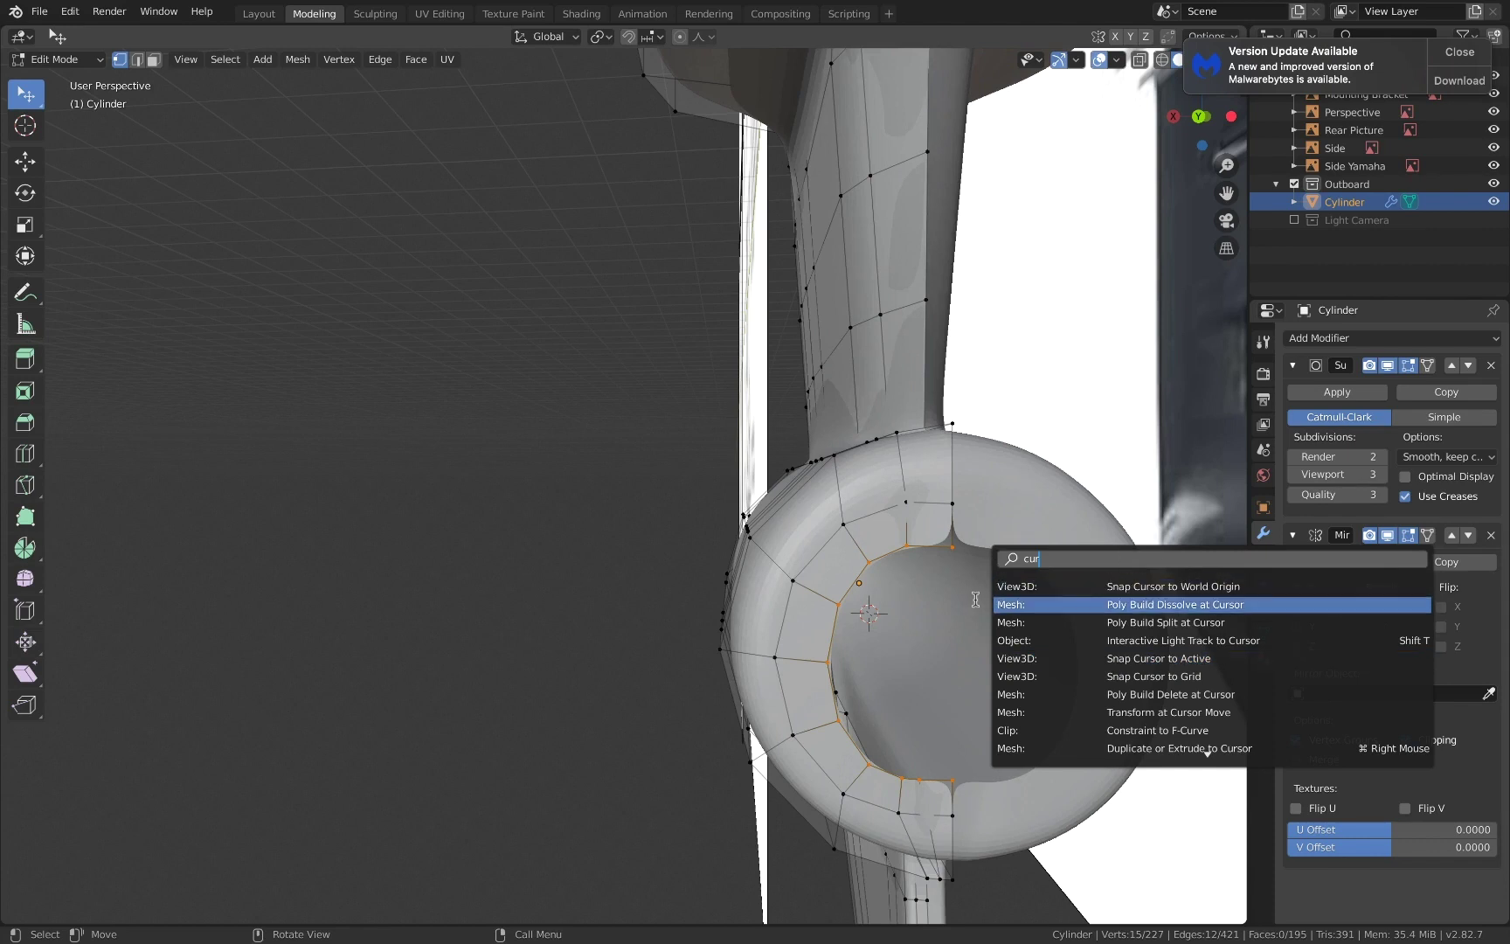
{"action": "left_click", "coordinate": [971, 594]}
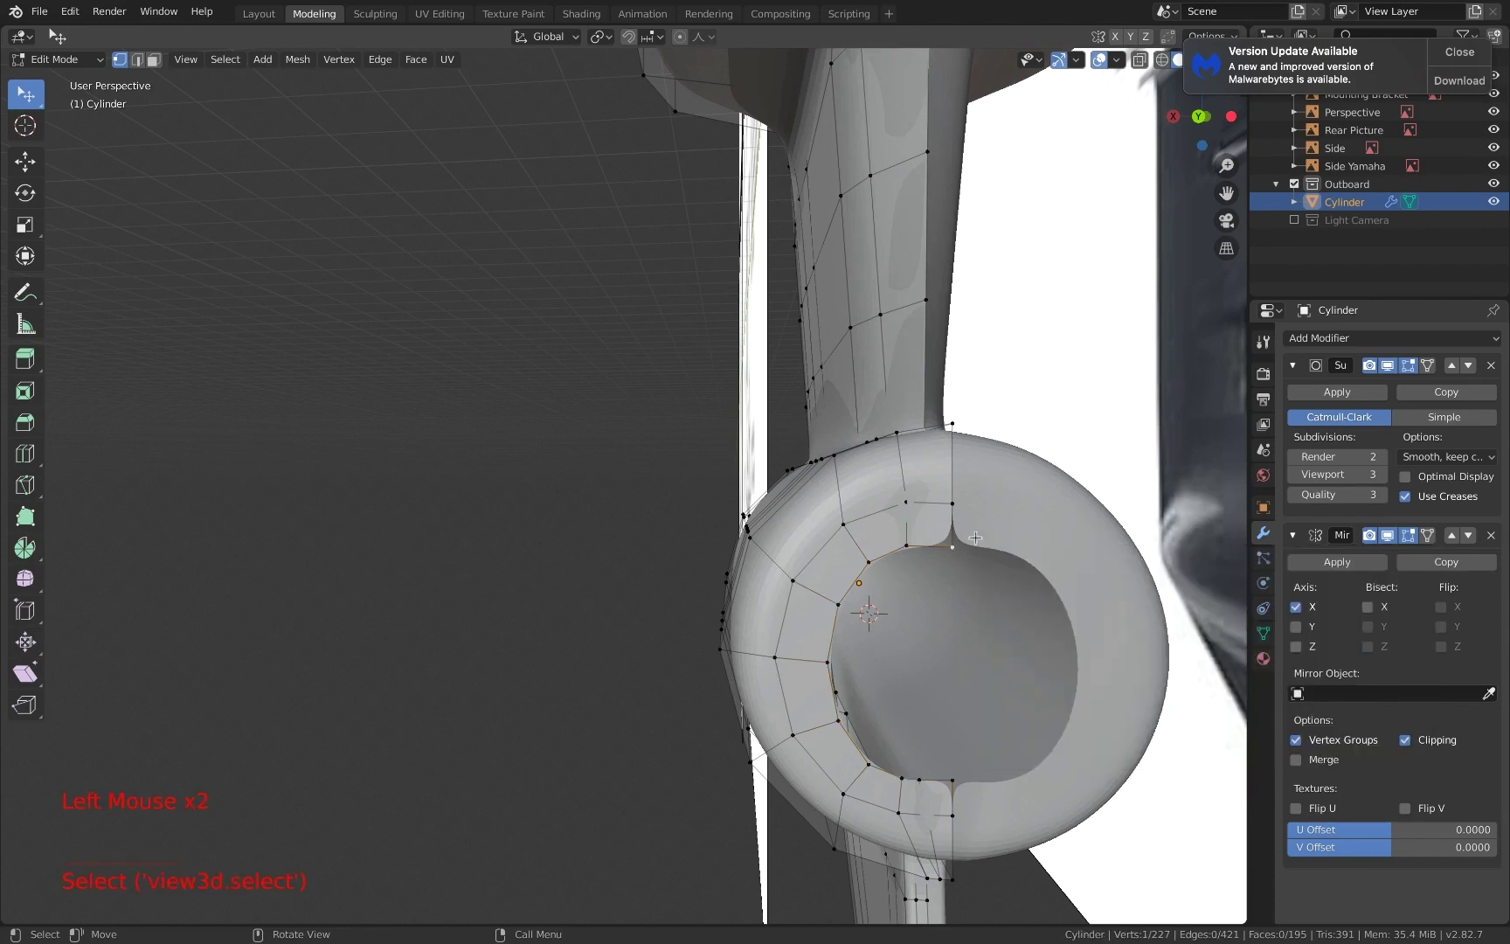
- Turn off mirror clipping and move the two upper inner-rim vertices off the centre line along X
{"action": "left_click_drag", "start_coordinate": [957, 502], "coordinate": [954, 545]}
{"action": "key", "text": "Escape"}
{"action": "key", "text": "g"}
{"action": "key", "text": "Escape"}
{"action": "key", "text": "g"}
{"action": "key", "text": "Escape"}
{"action": "left_click", "coordinate": [1405, 740]}
{"action": "key", "text": "g"}
{"action": "key", "text": "x"}
{"action": "left_click", "coordinate": [1052, 563]}
- Select the two lower inner-rim vertices on the centre seam and move them slightly off the centre line
{"action": "key", "text": "a"}
{"action": "key", "text": "a"}
{"action": "key", "text": "a"}
{"action": "key", "text": "c"}
{"action": "left_click", "coordinate": [952, 781]}
{"action": "left_click_drag", "start_coordinate": [952, 781], "coordinate": [953, 816]}
{"action": "key", "text": "Escape"}
{"action": "key", "text": "g"}
{"action": "left_click", "coordinate": [947, 814]}
- Join the top and bottom outer-rim vertices on the centre line with an edge and subdivide it once
{"action": "left_click", "coordinate": [954, 425]}
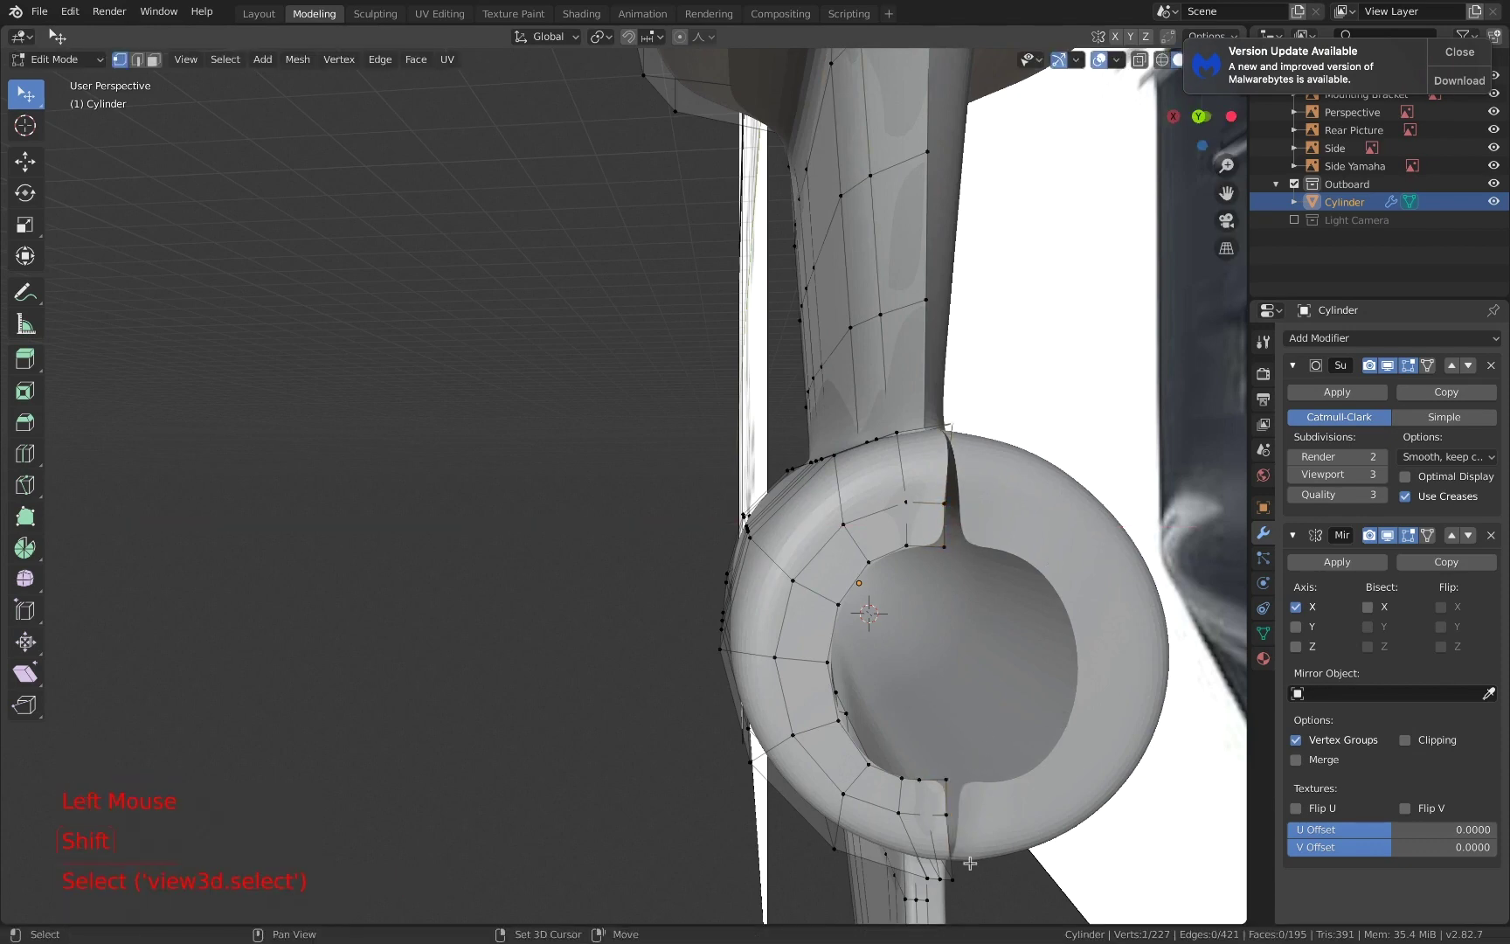
{"action": "right_click", "coordinate": [984, 660]}
{"action": "left_click", "coordinate": [979, 657]}
- Select the midpoint vertex of the new vertical edge and snap the 3D cursor to it
{"action": "key", "text": "a"}
{"action": "key", "text": "a"}
{"action": "key", "text": "a"}
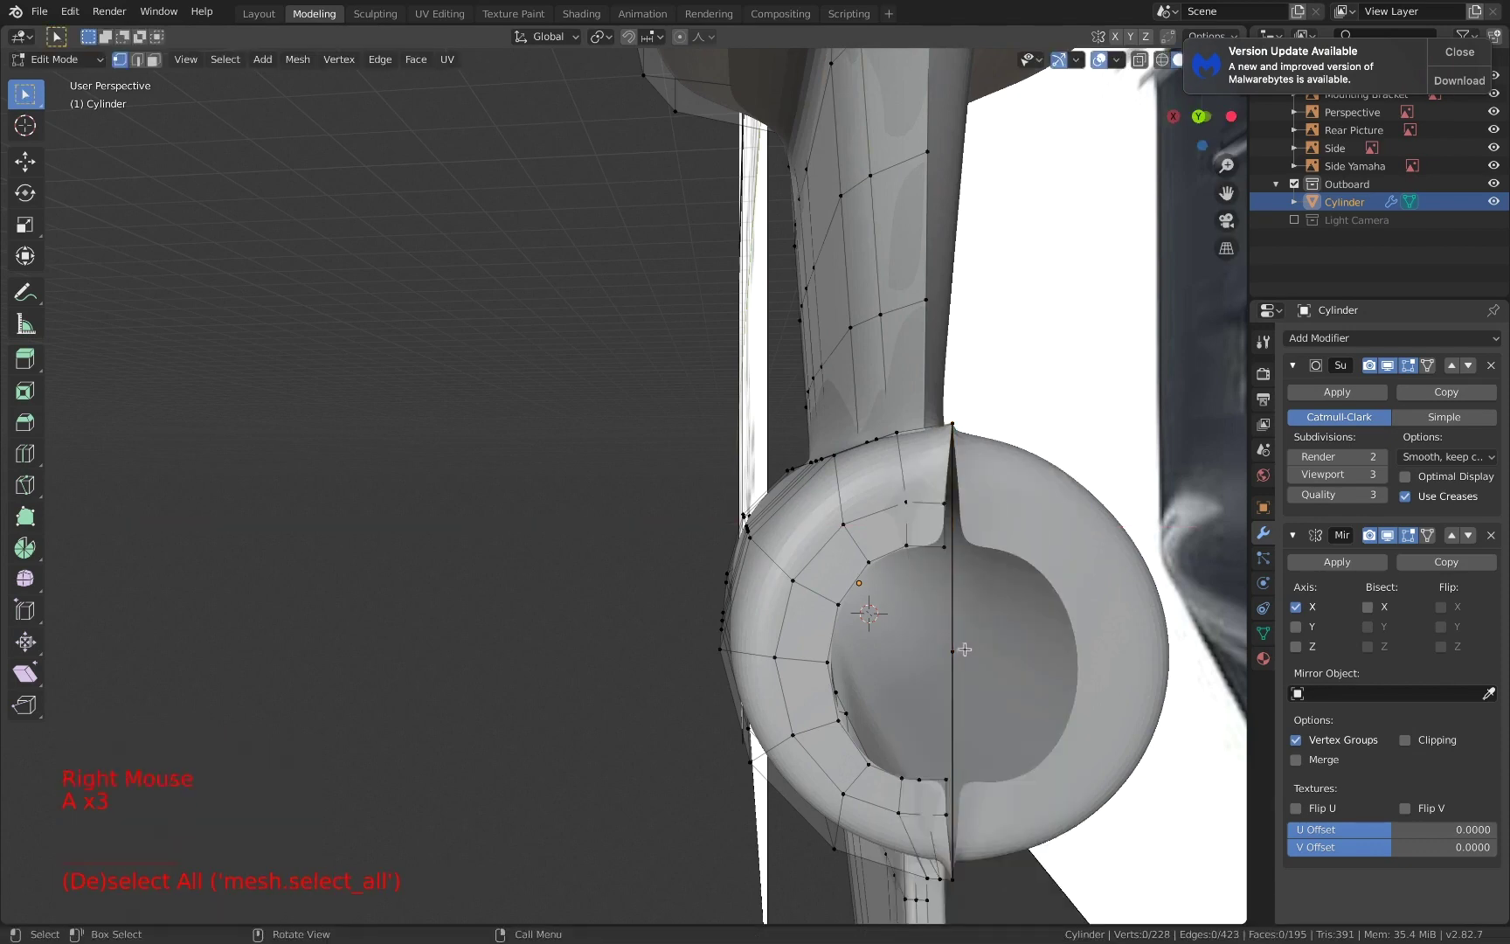
{"action": "key", "text": "F3"}
{"action": "type", "text": "snap cura"}
{"action": "key", "text": "BackSpace"}
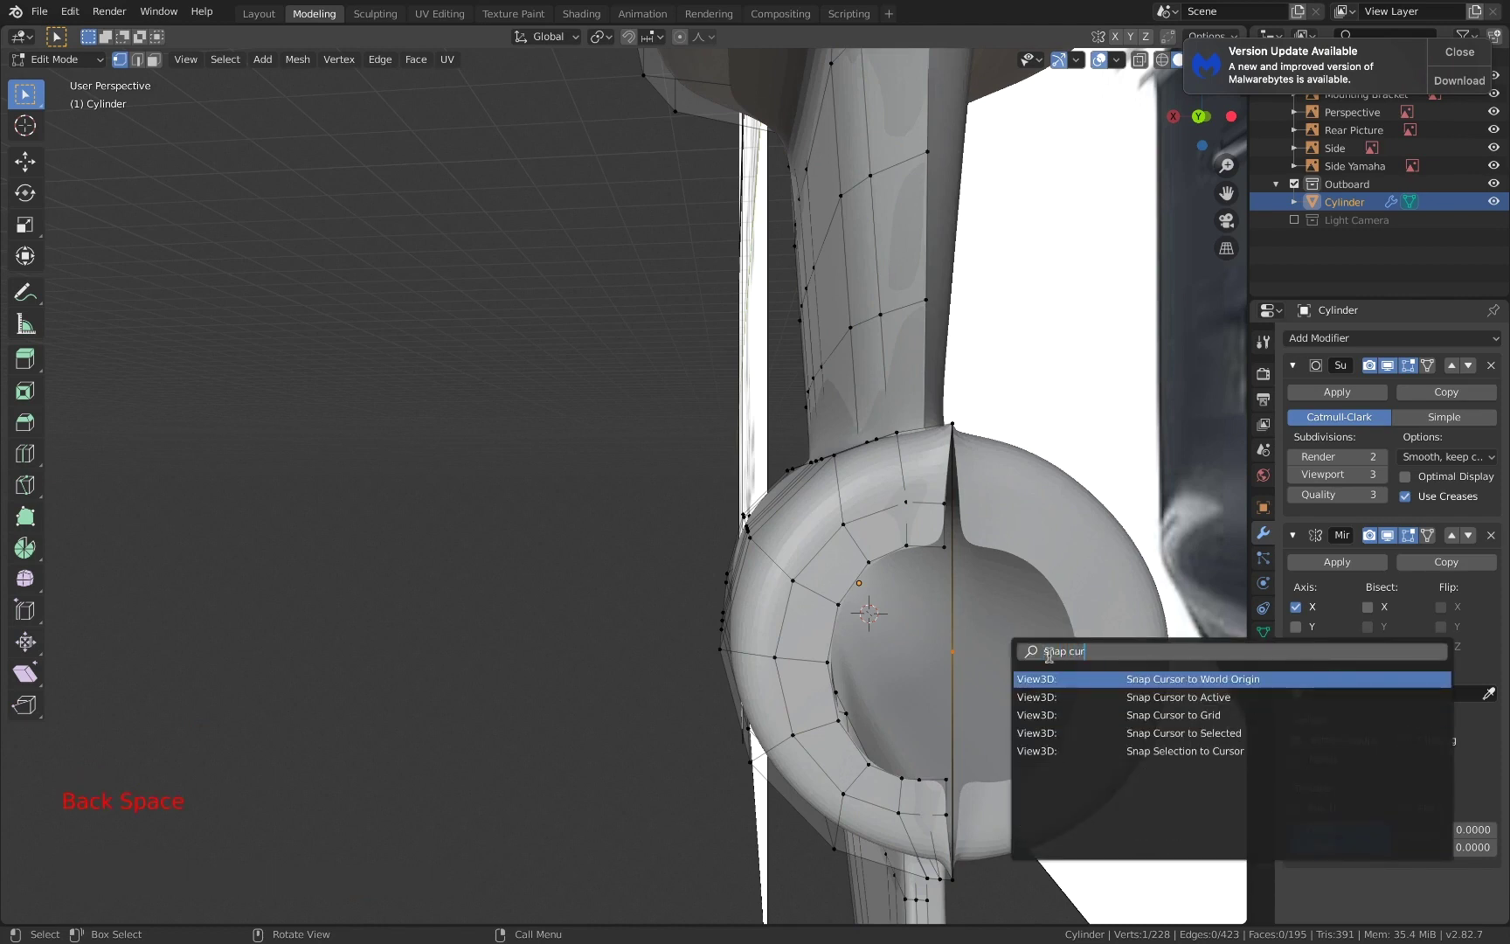
{"action": "left_click", "coordinate": [1157, 726]}
- In the back view, add a circle with 20 vertices and a 0.08 m radius at the 3D cursor
{"action": "left_click", "coordinate": [1199, 117]}
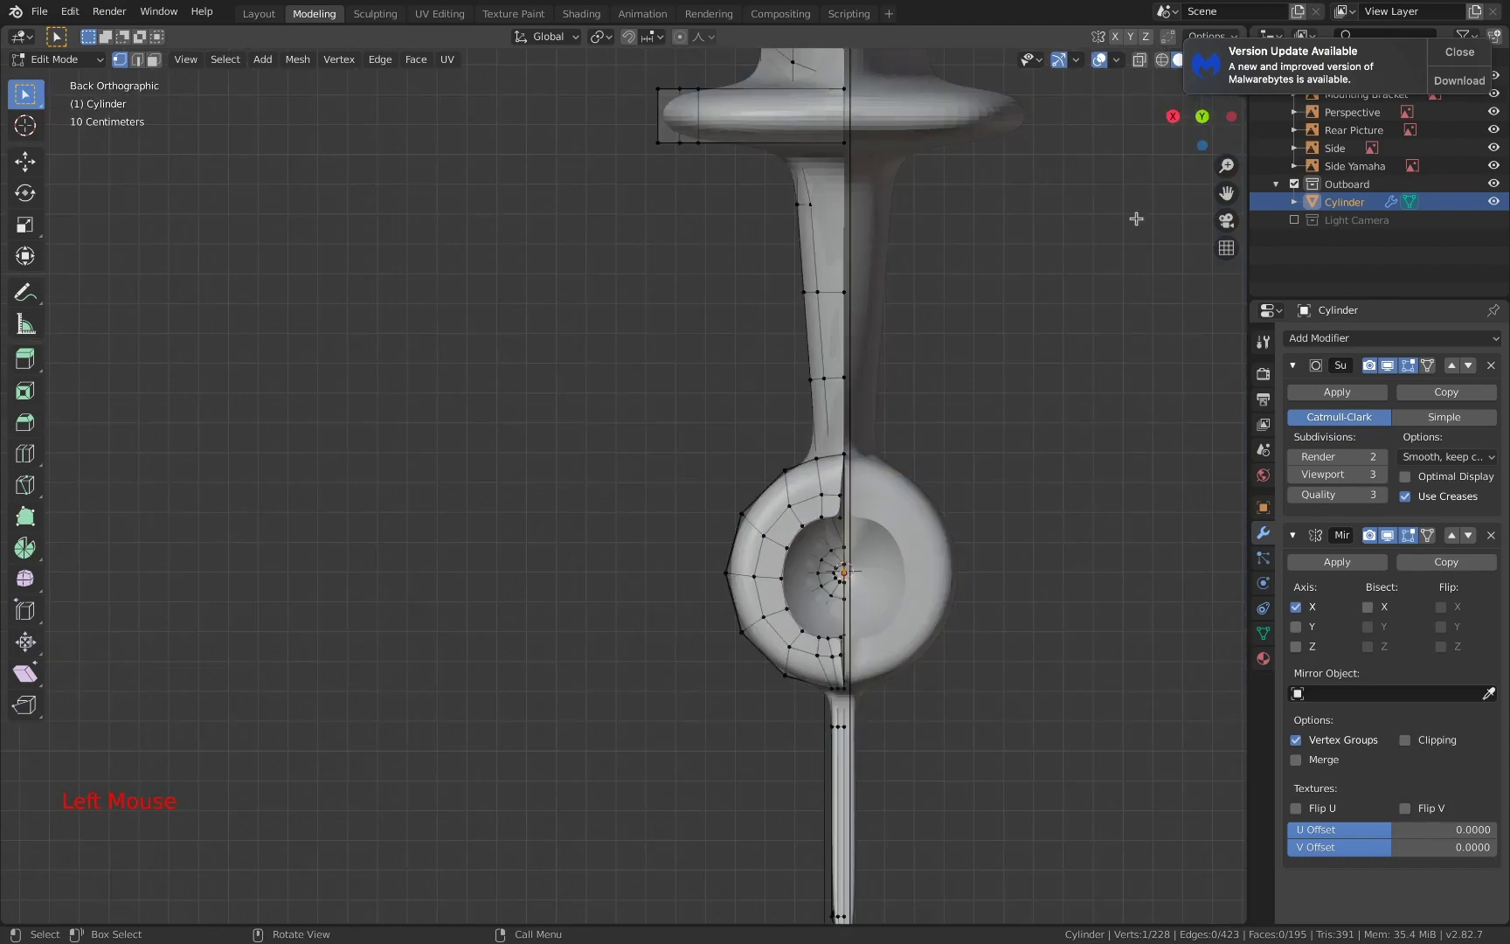
{"action": "scroll", "coordinate": [1005, 568], "scroll_direction": "up", "scroll_amount": 5}
{"action": "scroll", "coordinate": [985, 627], "scroll_direction": "down", "scroll_amount": 1}
{"action": "middle_click_drag", "start_coordinate": [983, 630], "coordinate": [938, 612], "text": "shift"}
{"action": "scroll", "coordinate": [939, 611], "scroll_direction": "up", "scroll_amount": 1}
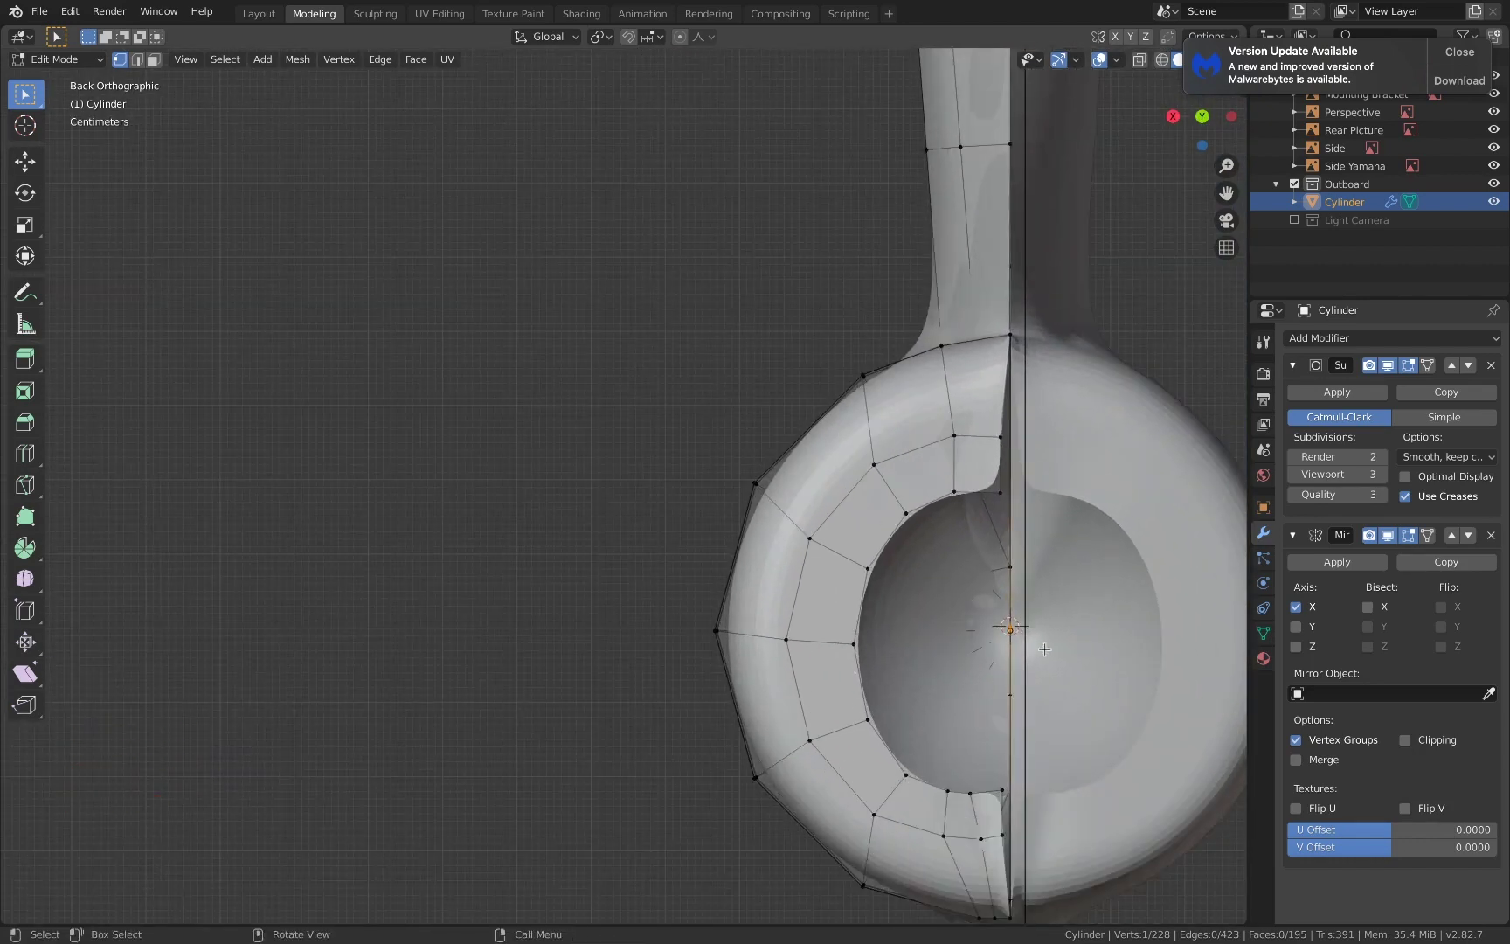
{"action": "key", "text": "shift+a"}
{"action": "left_click", "coordinate": [1044, 688]}
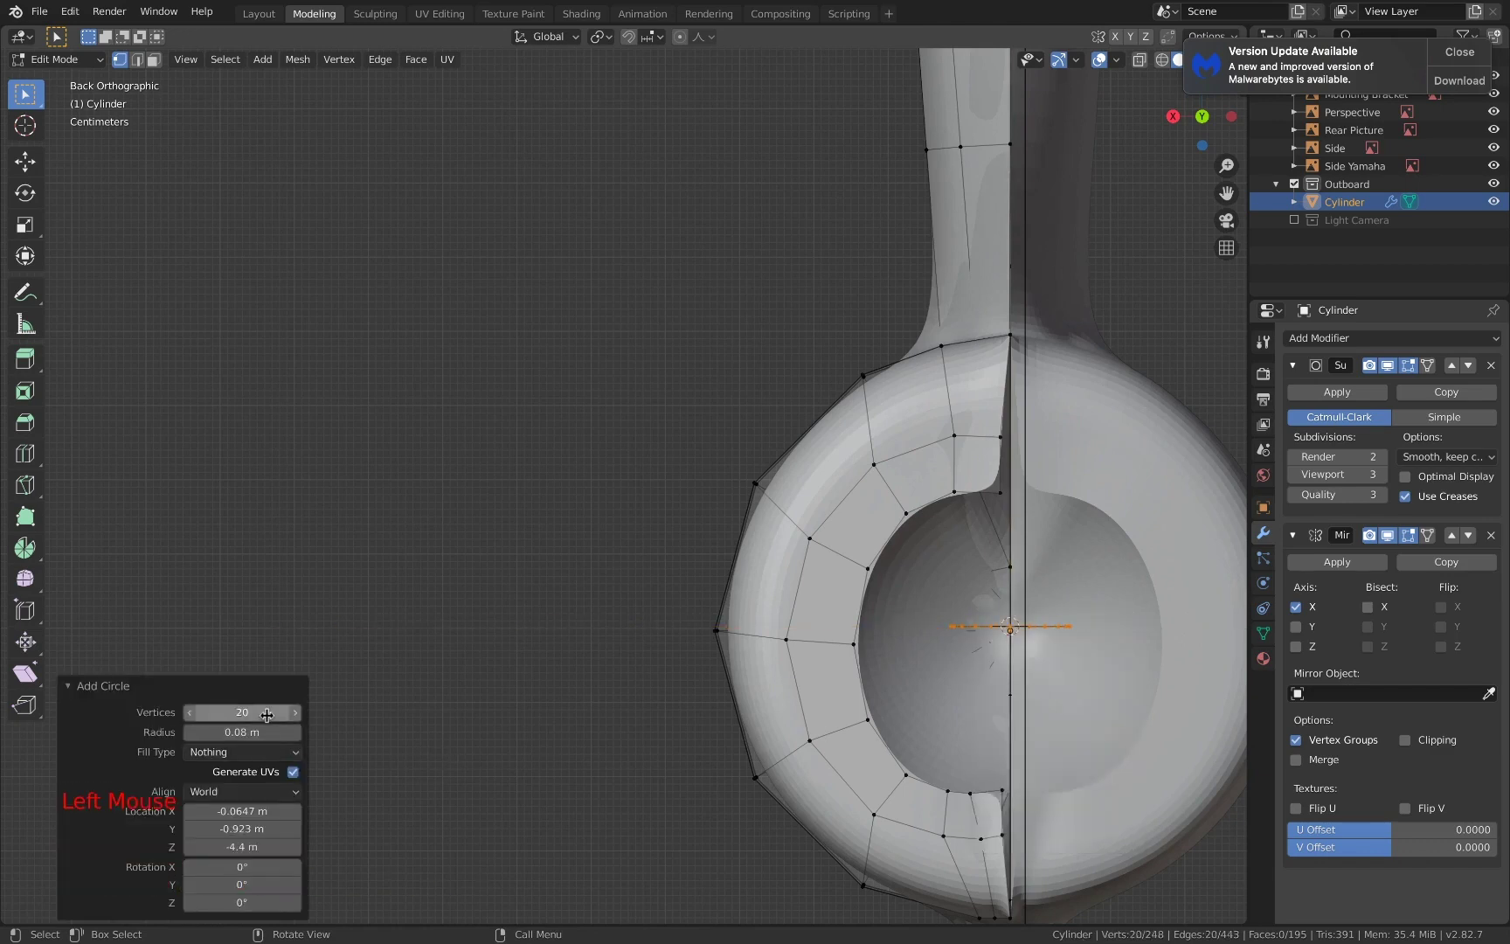
- Align the new circle to the view and clear the selection
{"action": "left_click", "coordinate": [236, 752]}
{"action": "left_click", "coordinate": [222, 792]}
{"action": "left_click", "coordinate": [232, 831]}
{"action": "key", "text": "a"}
{"action": "key", "text": "a"}
{"action": "key", "text": "a"}
- Select the circle's vertices on the mirrored side of the centre line and delete them
{"action": "key", "text": "c"}
{"action": "left_click_drag", "start_coordinate": [1041, 678], "coordinate": [1029, 681]}
{"action": "key", "text": "Escape"}
{"action": "key", "text": "x"}
{"action": "left_click", "coordinate": [1084, 553]}
{"action": "key", "text": "a"}
{"action": "key", "text": "a"}
{"action": "key", "text": "a"}
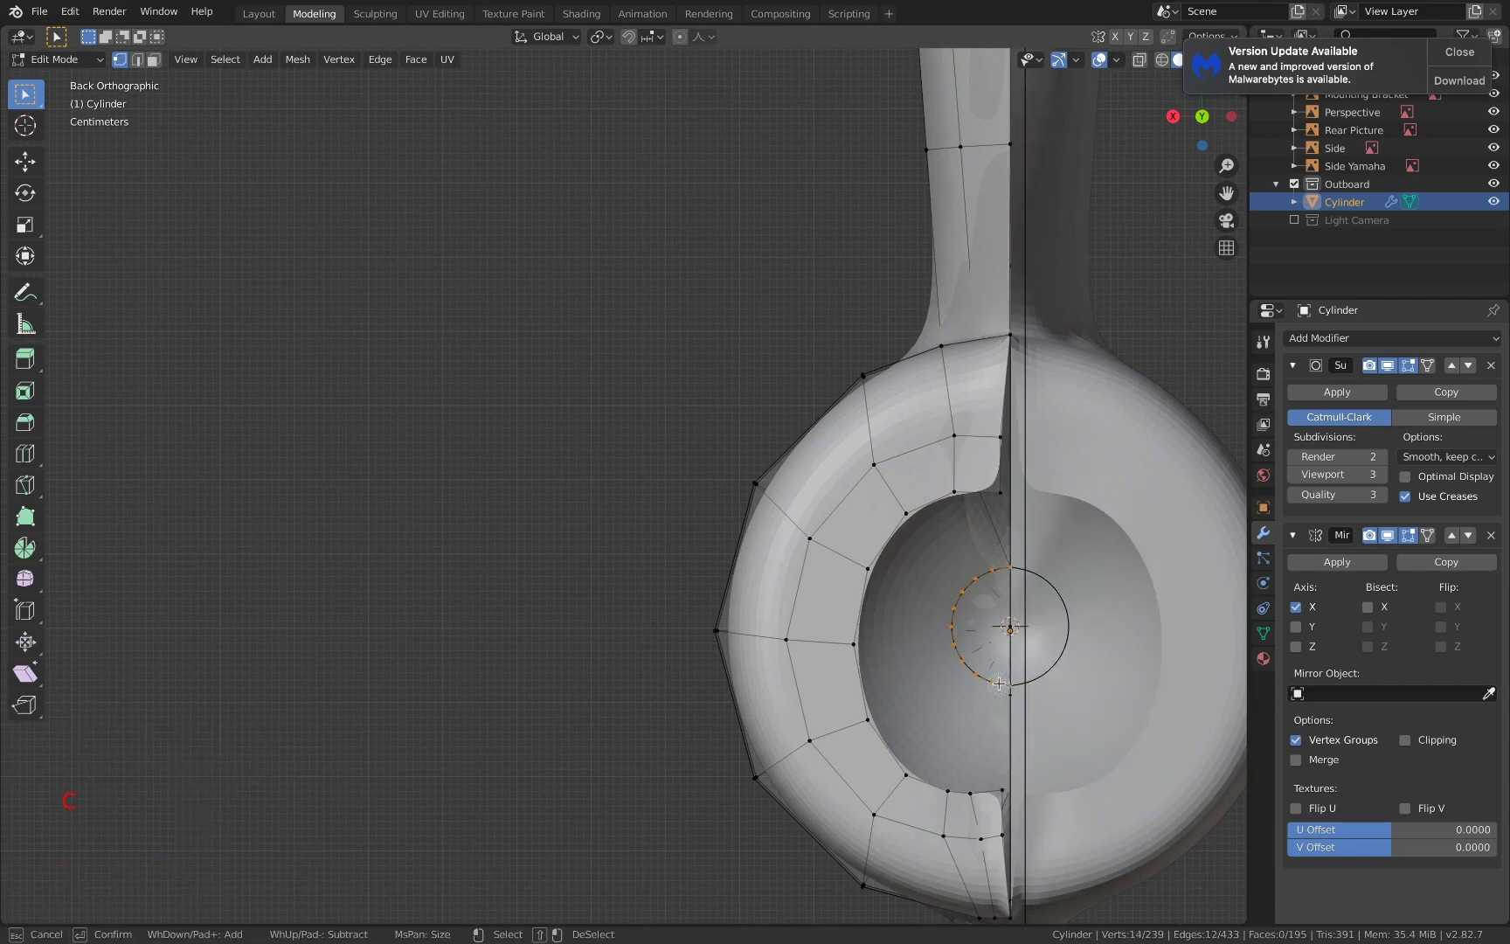
- Select the half circle together with the inner-rim vertices of the rear opening, leaving out the vertices behind them
{"action": "left_click_drag", "start_coordinate": [955, 788], "coordinate": [996, 788]}
{"action": "key", "text": "Escape"}
{"action": "middle_click_drag", "start_coordinate": [996, 788], "coordinate": [1214, 690]}
{"action": "middle_click_drag", "start_coordinate": [349, 646], "coordinate": [559, 533], "text": "shift"}
{"action": "middle_click_drag", "start_coordinate": [559, 533], "coordinate": [516, 541], "text": "shift"}
{"action": "middle_click_drag", "start_coordinate": [515, 542], "coordinate": [586, 527]}
{"action": "middle_click_drag", "start_coordinate": [585, 527], "coordinate": [450, 468], "text": "shift"}
{"action": "key", "text": "c"}
{"action": "left_click_drag", "start_coordinate": [265, 693], "coordinate": [627, 708], "text": "shift"}
{"action": "key", "text": "Escape"}
{"action": "middle_click_drag", "start_coordinate": [628, 690], "coordinate": [685, 583], "text": "shift"}
{"action": "key", "text": "c"}
{"action": "key", "text": "Escape"}
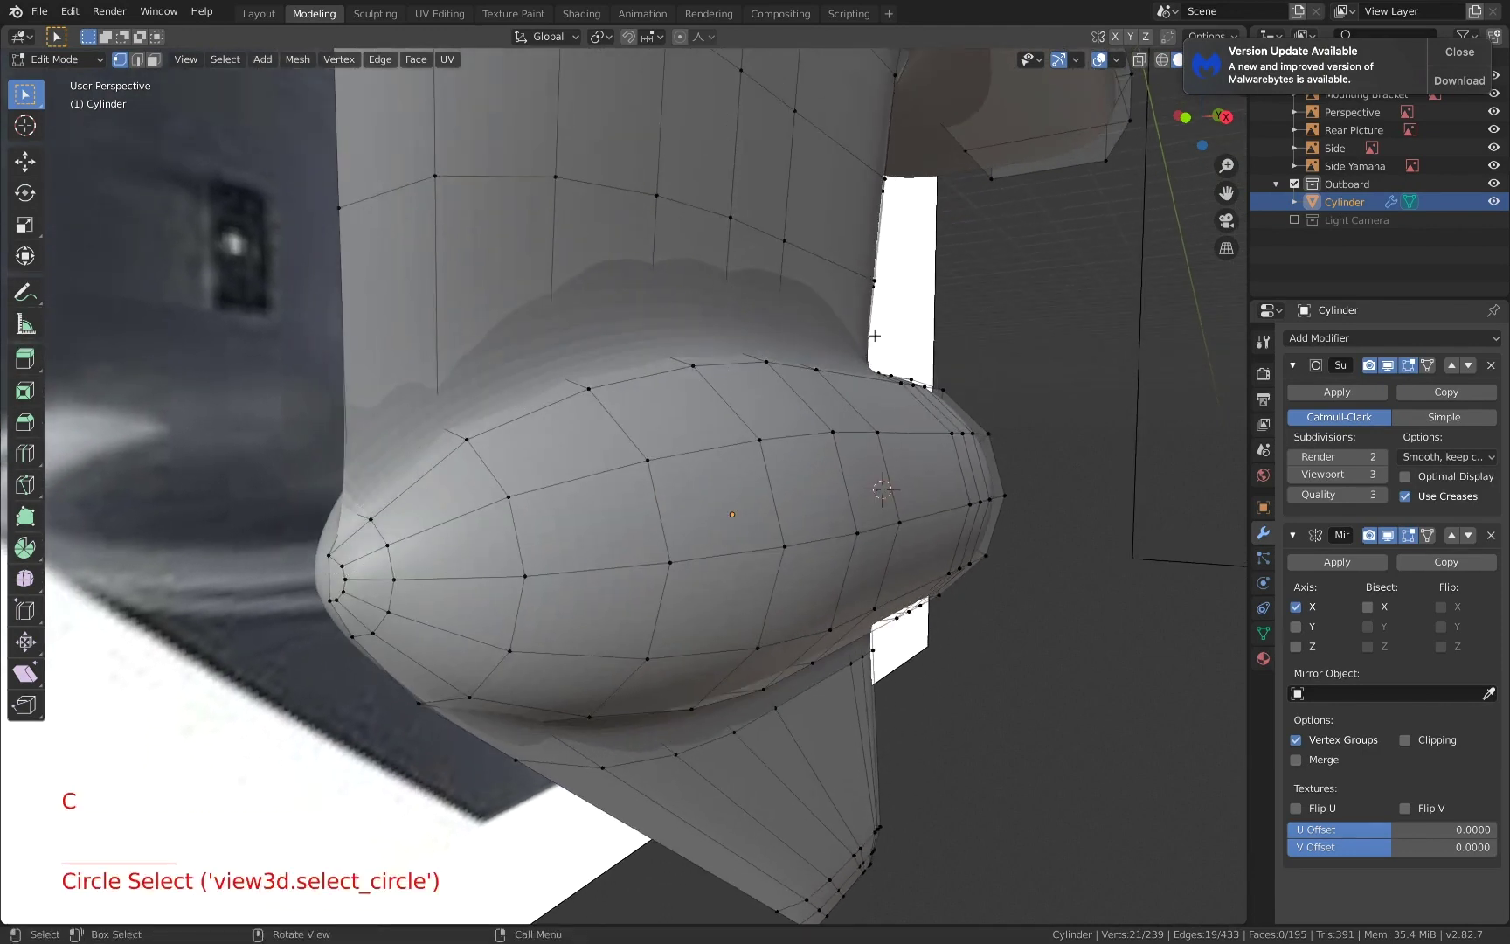
- Turn off the Subdivision modifier's viewport display and view the rear opening from behind
{"action": "middle_click_drag", "start_coordinate": [874, 336], "coordinate": [786, 339]}
{"action": "middle_click_drag", "start_coordinate": [786, 339], "coordinate": [681, 345], "text": "shift"}
{"action": "middle_click_drag", "start_coordinate": [682, 345], "coordinate": [612, 349], "text": "shift"}
{"action": "left_click", "coordinate": [1387, 366]}
{"action": "middle_click_drag", "start_coordinate": [1031, 398], "coordinate": [848, 407]}
{"action": "middle_click_drag", "start_coordinate": [848, 407], "coordinate": [768, 403], "text": "shift"}
{"action": "scroll", "coordinate": [980, 447], "scroll_direction": "down", "scroll_amount": 2}
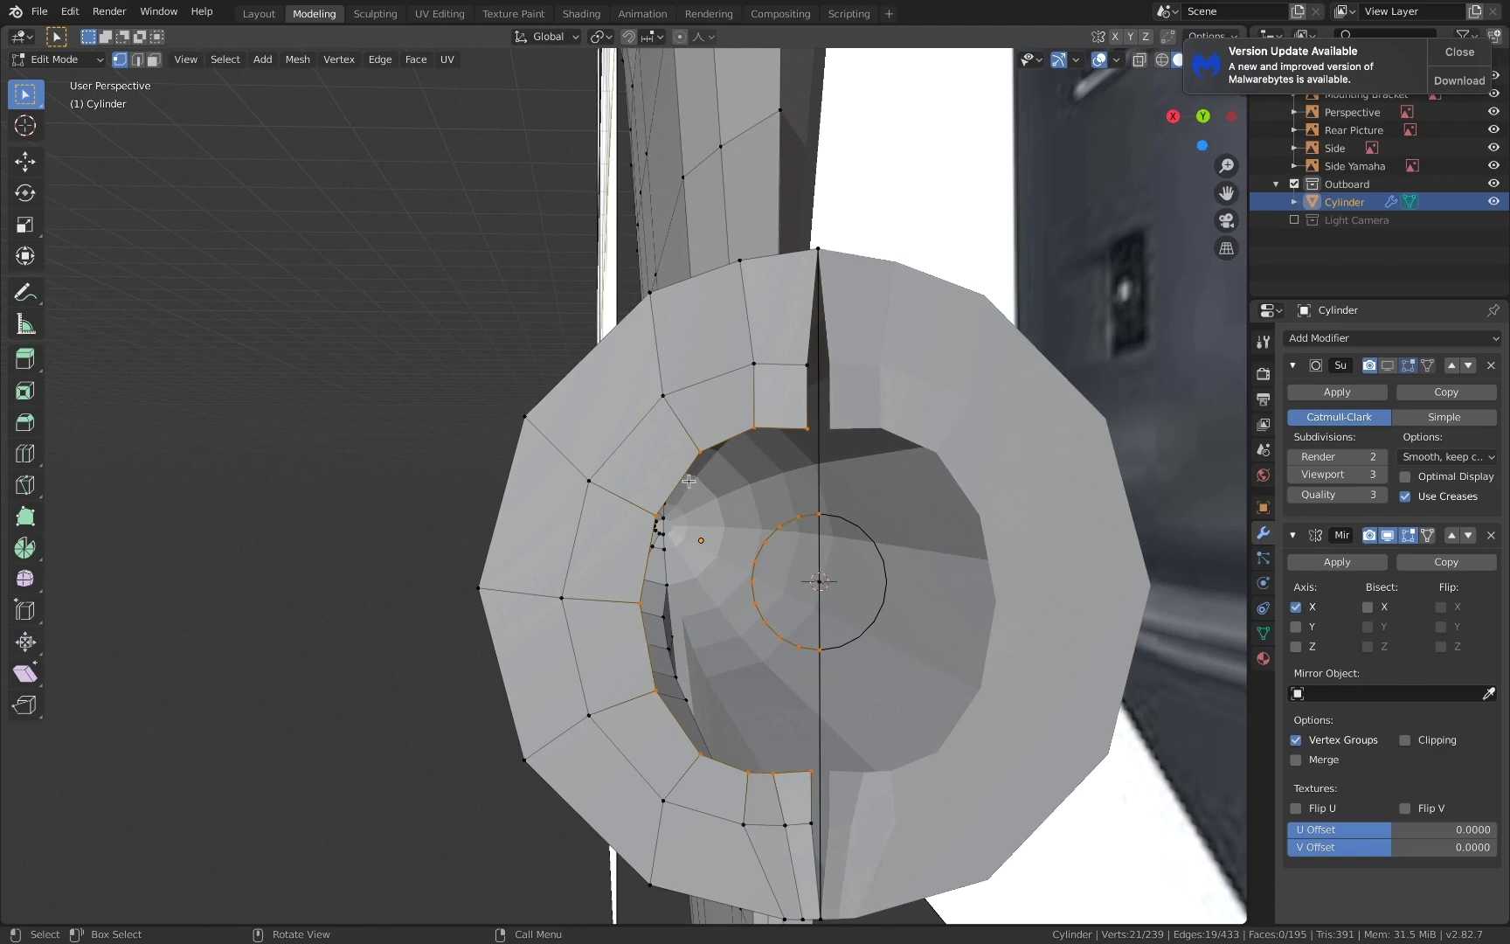
- Delete the half circle and the lower inner-rim vertex beside the centre seam
{"action": "key", "text": "x"}
{"action": "left_click", "coordinate": [872, 601]}
{"action": "key", "text": "super+z"}
{"action": "key", "text": "x"}
{"action": "left_click", "coordinate": [904, 717]}
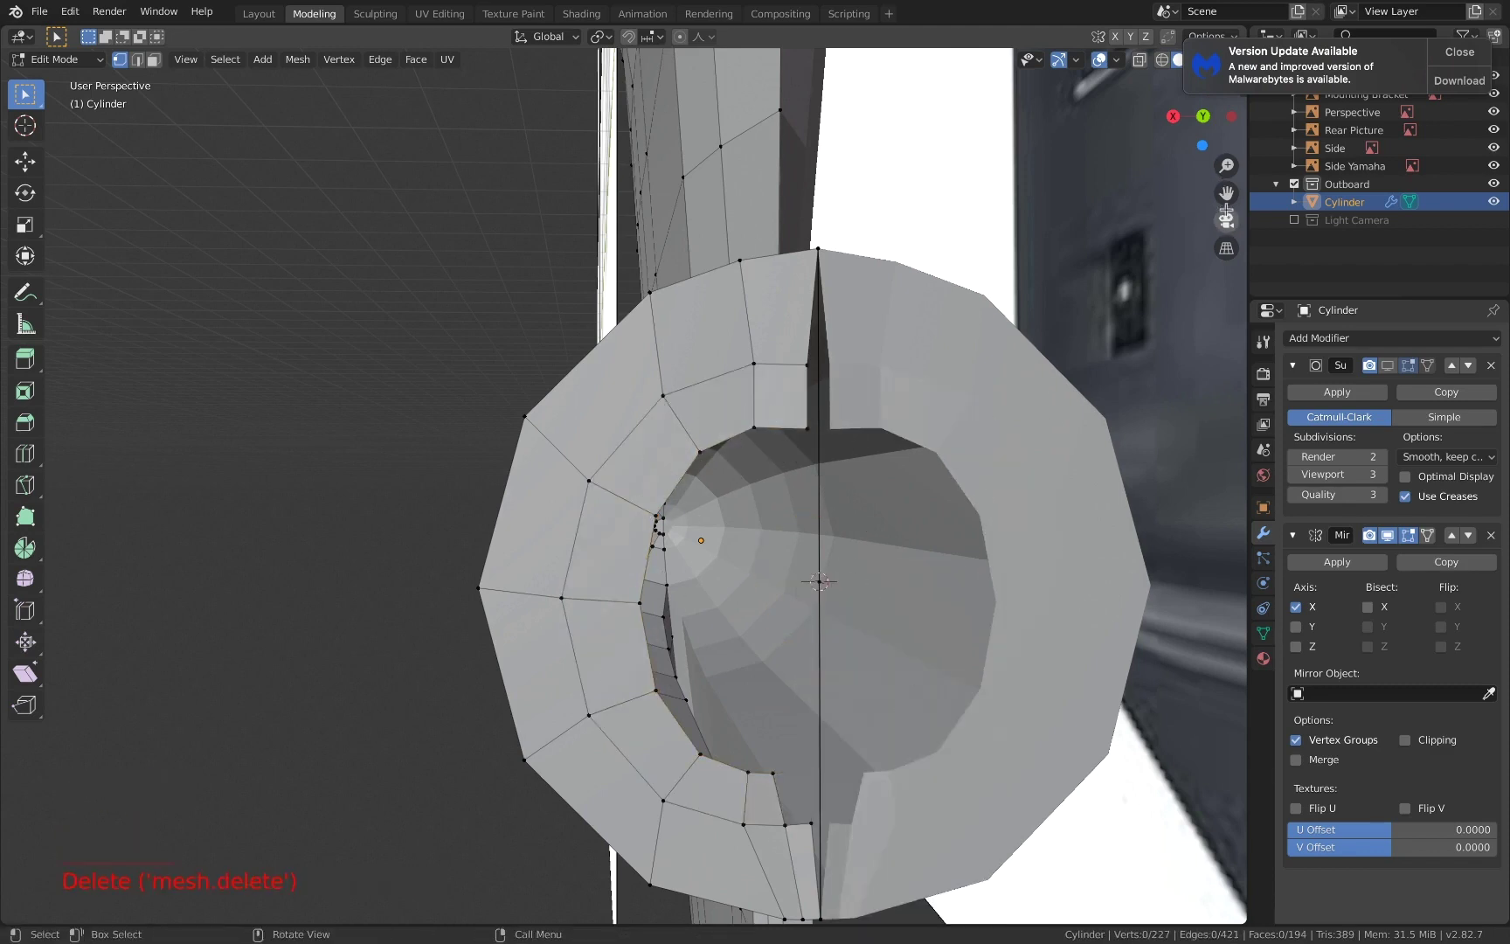
- In the back view, add a view-aligned circle with 20 vertices and a 0.08 m radius at the 3D cursor
{"action": "left_click", "coordinate": [1202, 116]}
{"action": "scroll", "coordinate": [852, 512], "scroll_direction": "up", "scroll_amount": 2}
{"action": "key", "text": "shift+a"}
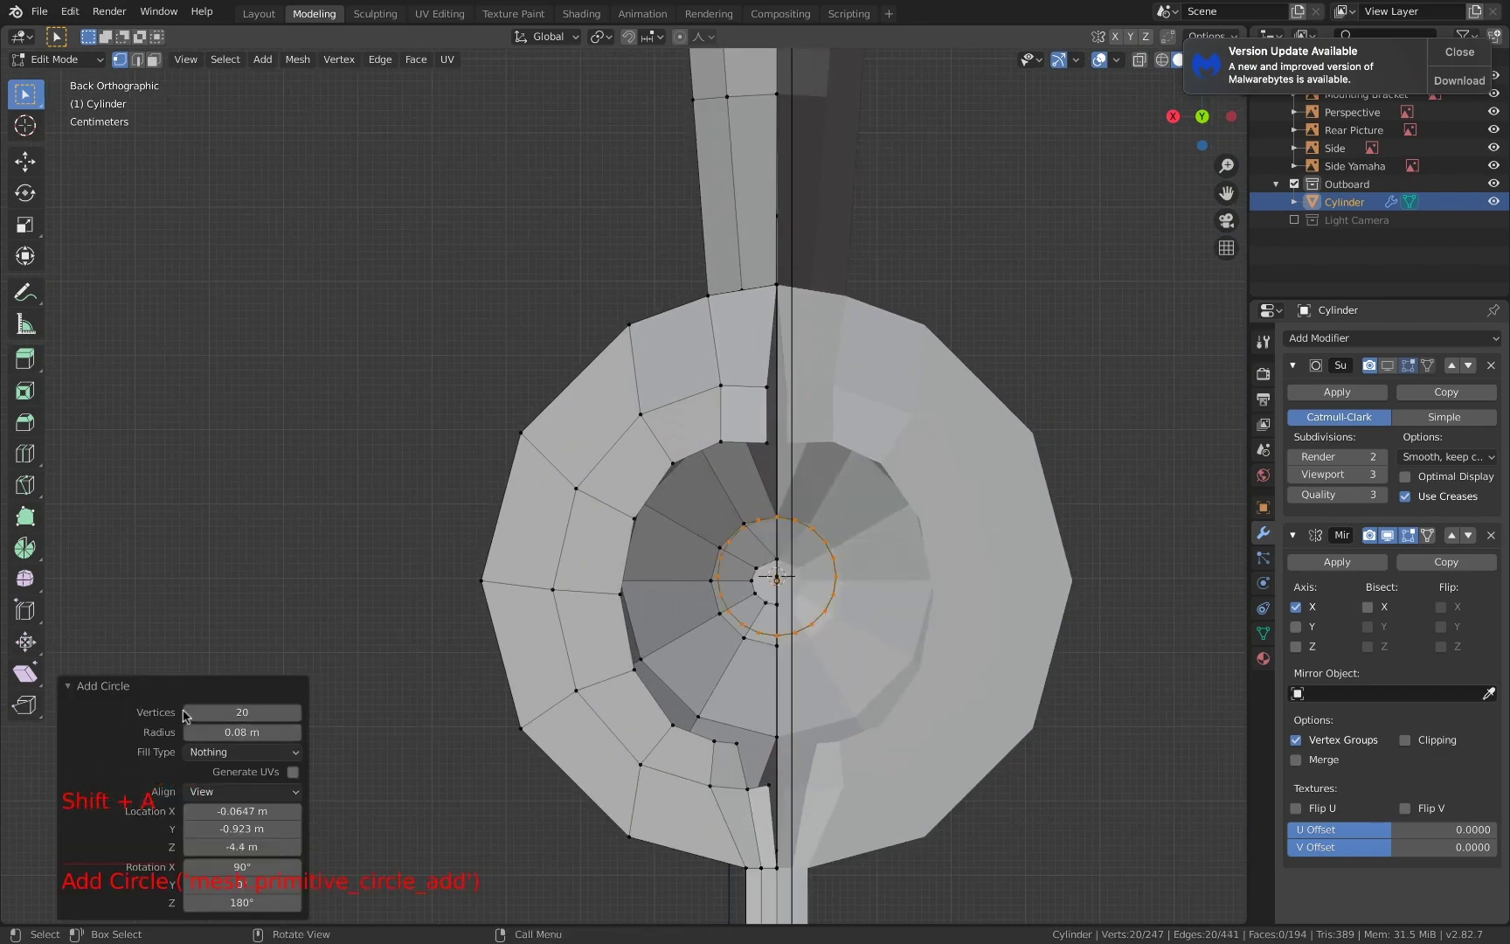
{"action": "scroll", "coordinate": [810, 561], "scroll_direction": "up", "scroll_amount": 1}
- Delete the vertices of the re-added circle that lie on the mirrored side of the centre line
{"action": "key", "text": "a"}
{"action": "key", "text": "a"}
{"action": "key", "text": "a"}
{"action": "key", "text": "c"}
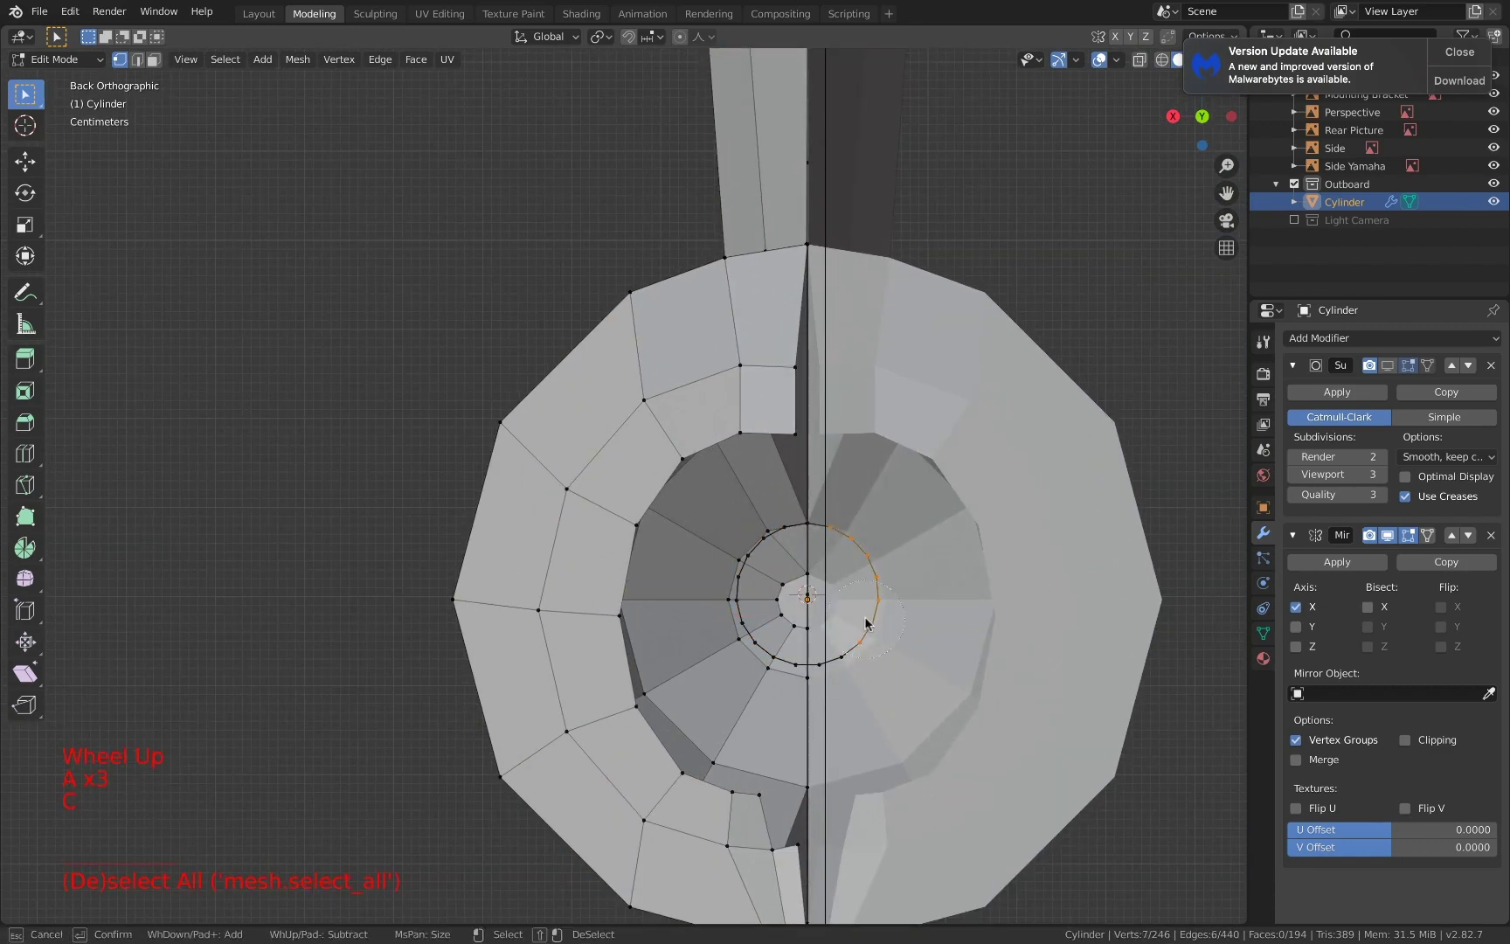
{"action": "key", "text": "x"}
{"action": "left_click", "coordinate": [843, 594]}
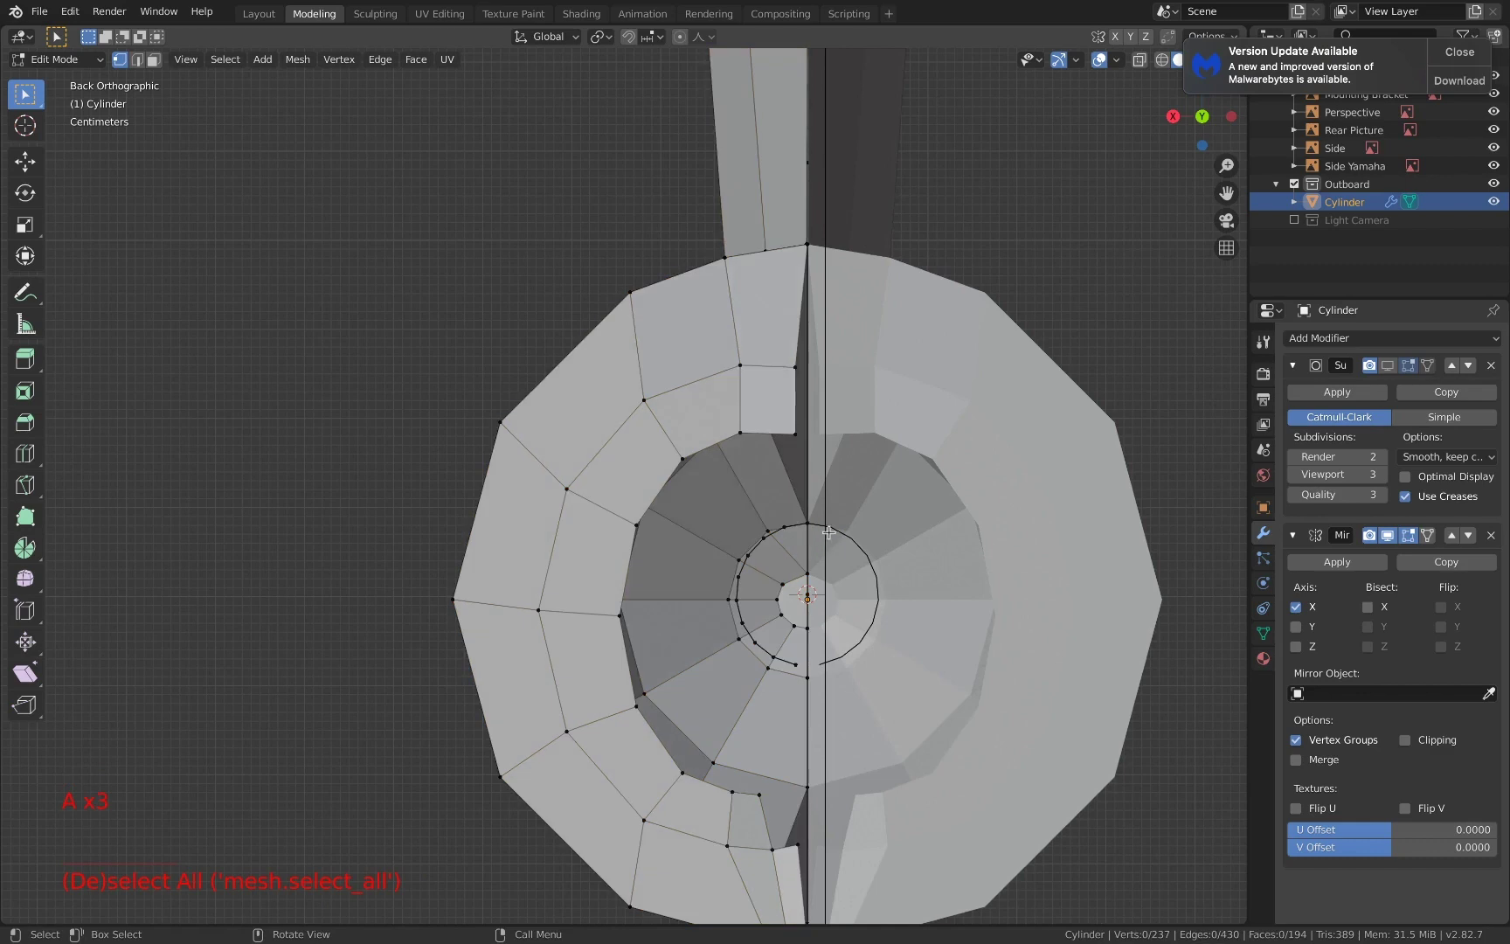
- Try to join the half circle to the inner rim with Bridge Edge Loops, then undo the bridge and clear the selection
{"action": "middle_click_drag", "start_coordinate": [828, 532], "coordinate": [838, 472]}
{"action": "scroll", "coordinate": [839, 472], "scroll_direction": "down", "scroll_amount": 2}
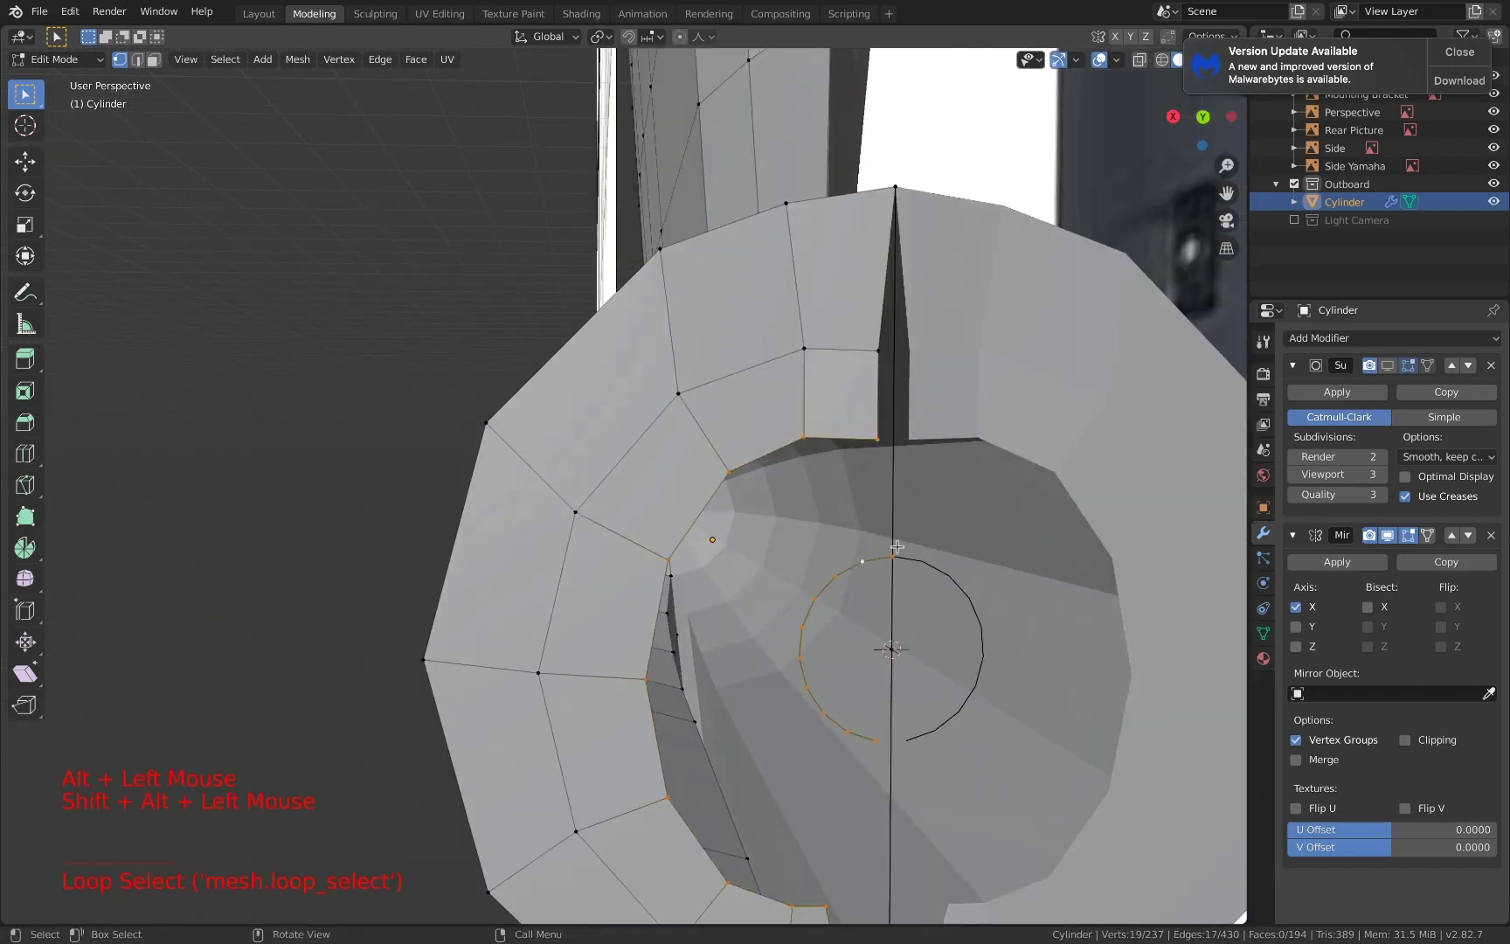
{"action": "key", "text": "F3"}
{"action": "key", "text": "Return"}
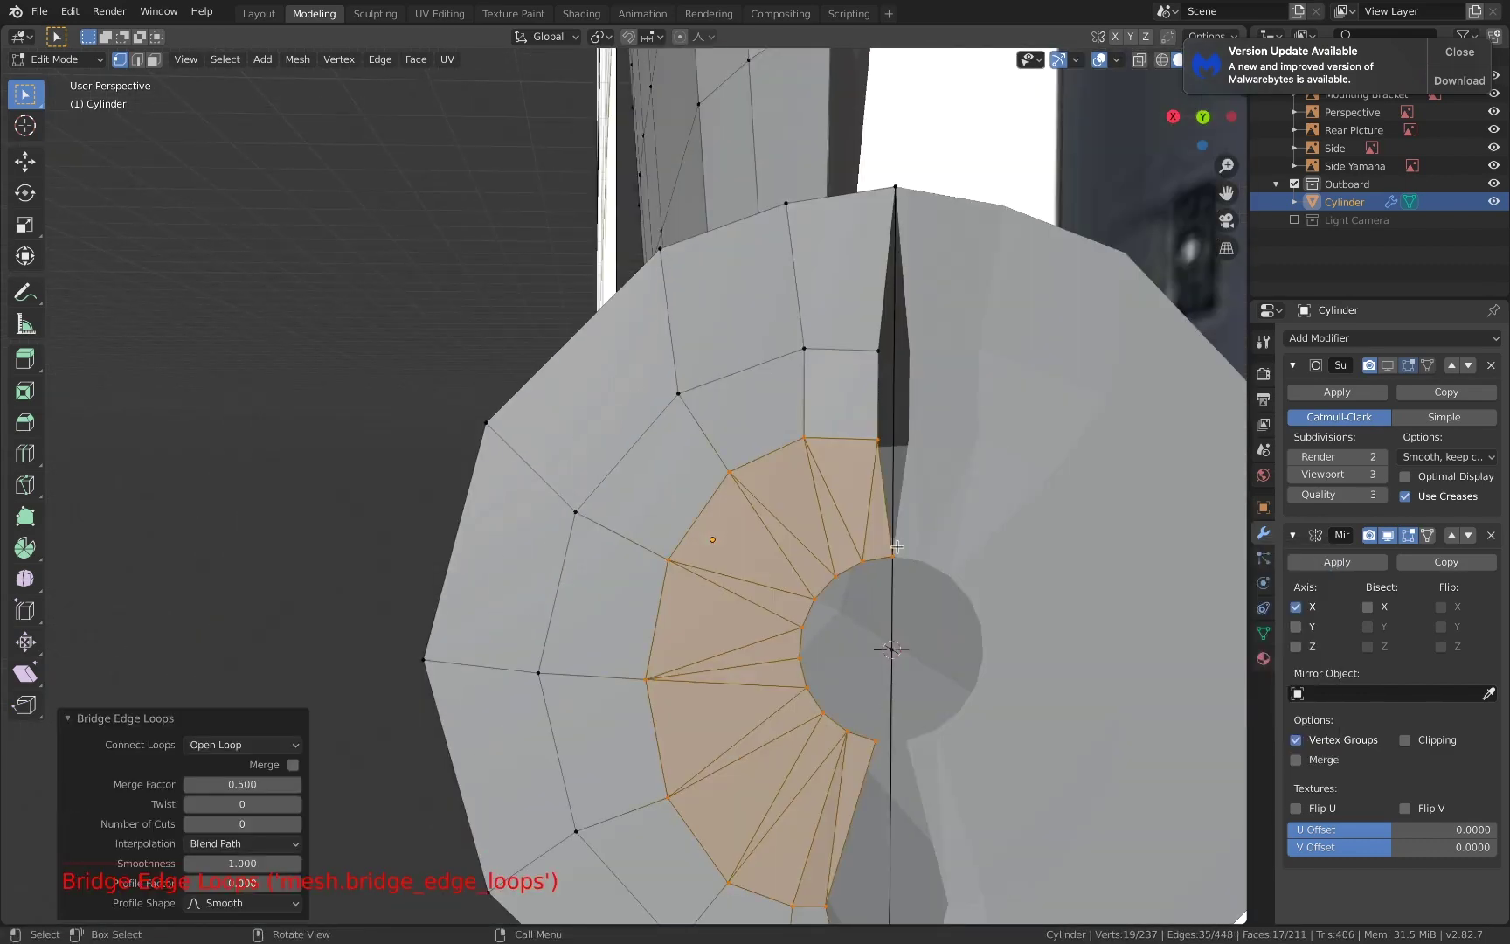
{"action": "key", "text": "super+z"}
{"action": "key", "text": "a"}
{"action": "key", "text": "a"}
{"action": "key", "text": "a"}
- In edge select mode, fill quad faces one after another between the inner rim and the half circle
{"action": "key", "text": "2"}
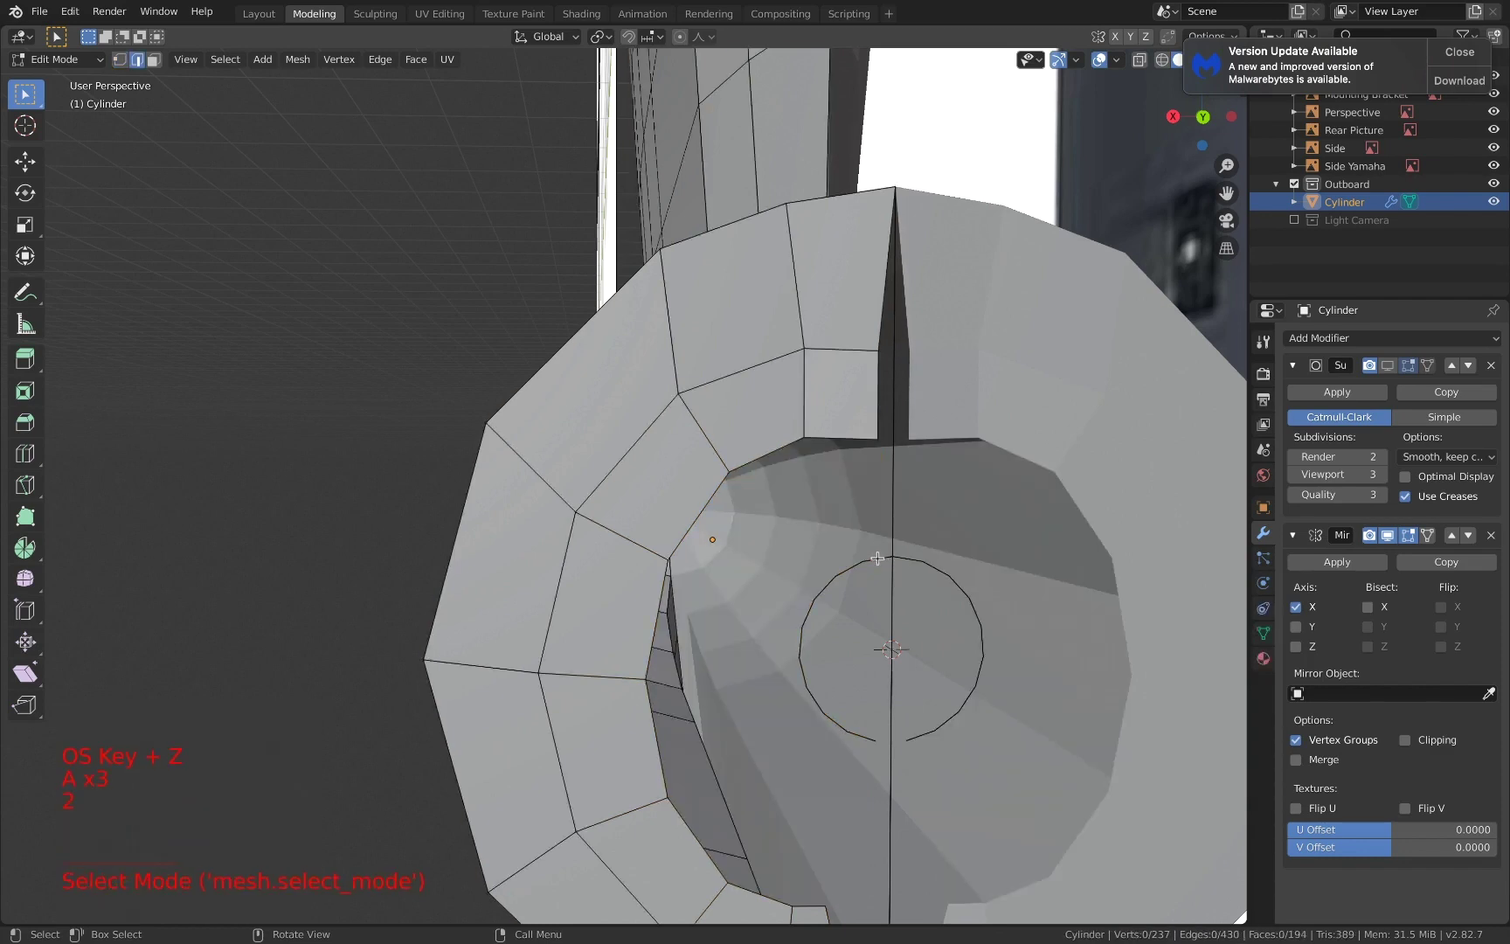
{"action": "key", "text": "f"}
{"action": "key", "text": "f"}
{"action": "key", "text": "f"}
{"action": "key", "text": "f"}
{"action": "key", "text": "f"}
{"action": "key", "text": "f"}
{"action": "key", "text": "f"}
{"action": "key", "text": "f"}
{"action": "key", "text": "f"}
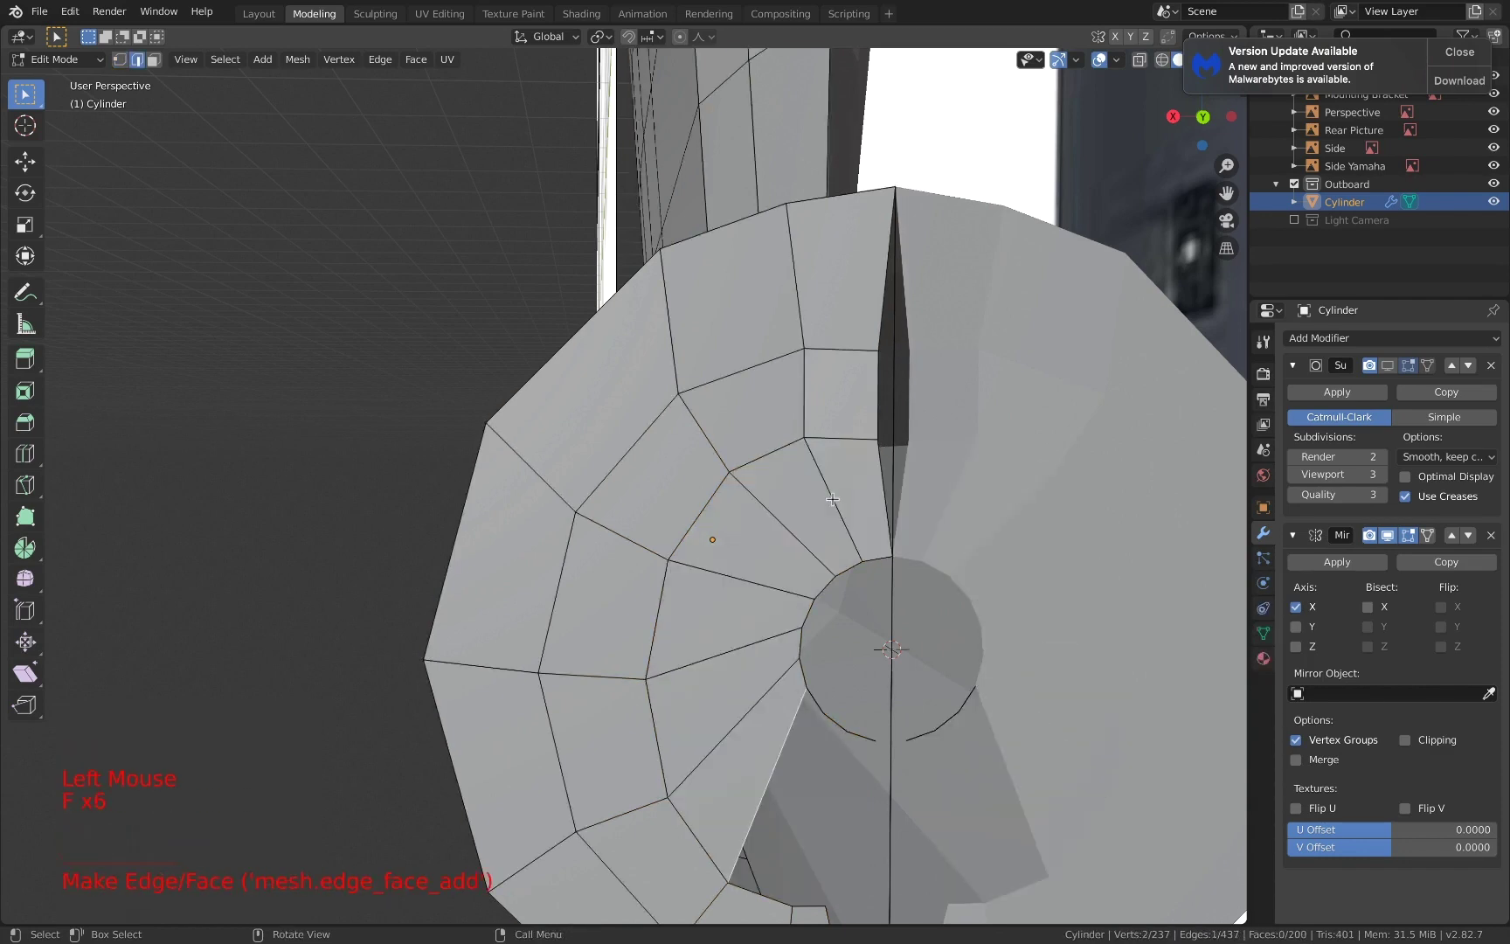
{"action": "scroll", "coordinate": [833, 499], "scroll_direction": "down", "scroll_amount": 1}
{"action": "scroll", "coordinate": [833, 499], "scroll_direction": "up", "scroll_amount": 2}
{"action": "middle_click_drag", "start_coordinate": [804, 620], "coordinate": [792, 480], "text": "shift"}
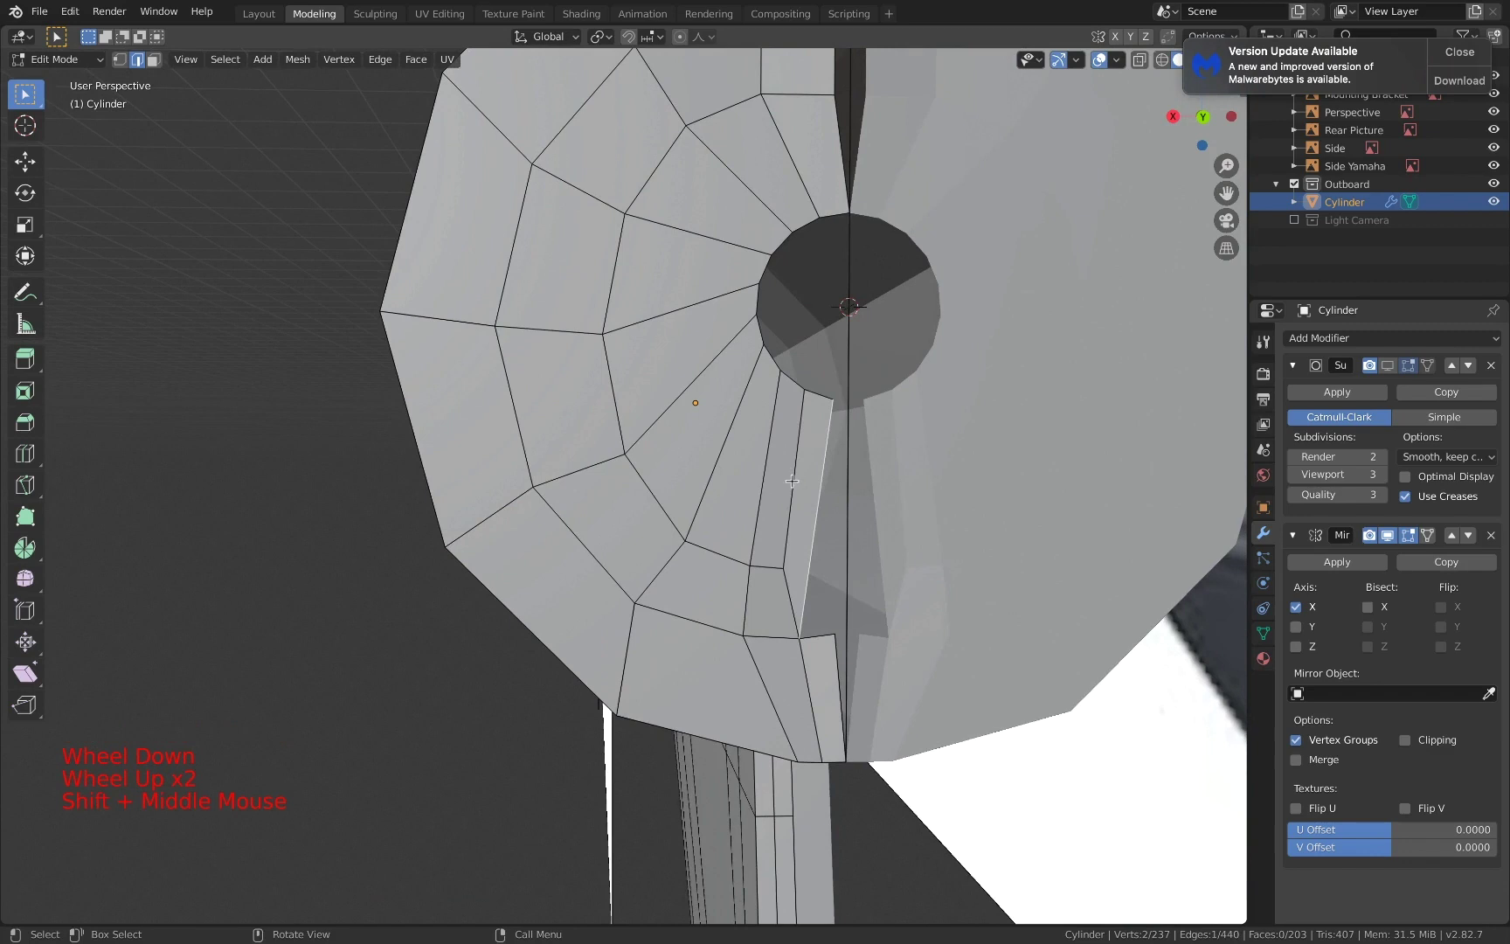
- Subdivide the open edge beside the lower centre seam and slide its new vertex down level with the inner rim
{"action": "key", "text": "x"}
{"action": "left_click", "coordinate": [836, 489]}
{"action": "right_click", "coordinate": [822, 489]}
{"action": "left_click", "coordinate": [825, 432]}
{"action": "key", "text": "1"}
{"action": "left_click", "coordinate": [826, 486]}
{"action": "key", "text": "g"}
{"action": "key", "text": "g"}
{"action": "left_click", "coordinate": [921, 516]}
- Cut an edge from the neighbouring inner-rim vertex to the slid vertex with the Knife
{"action": "scroll", "coordinate": [883, 559], "scroll_direction": "up", "scroll_amount": 2}
{"action": "scroll", "coordinate": [857, 602], "scroll_direction": "down", "scroll_amount": 1}
{"action": "key", "text": "k"}
{"action": "left_click", "coordinate": [891, 605]}
{"action": "key", "text": "Return"}
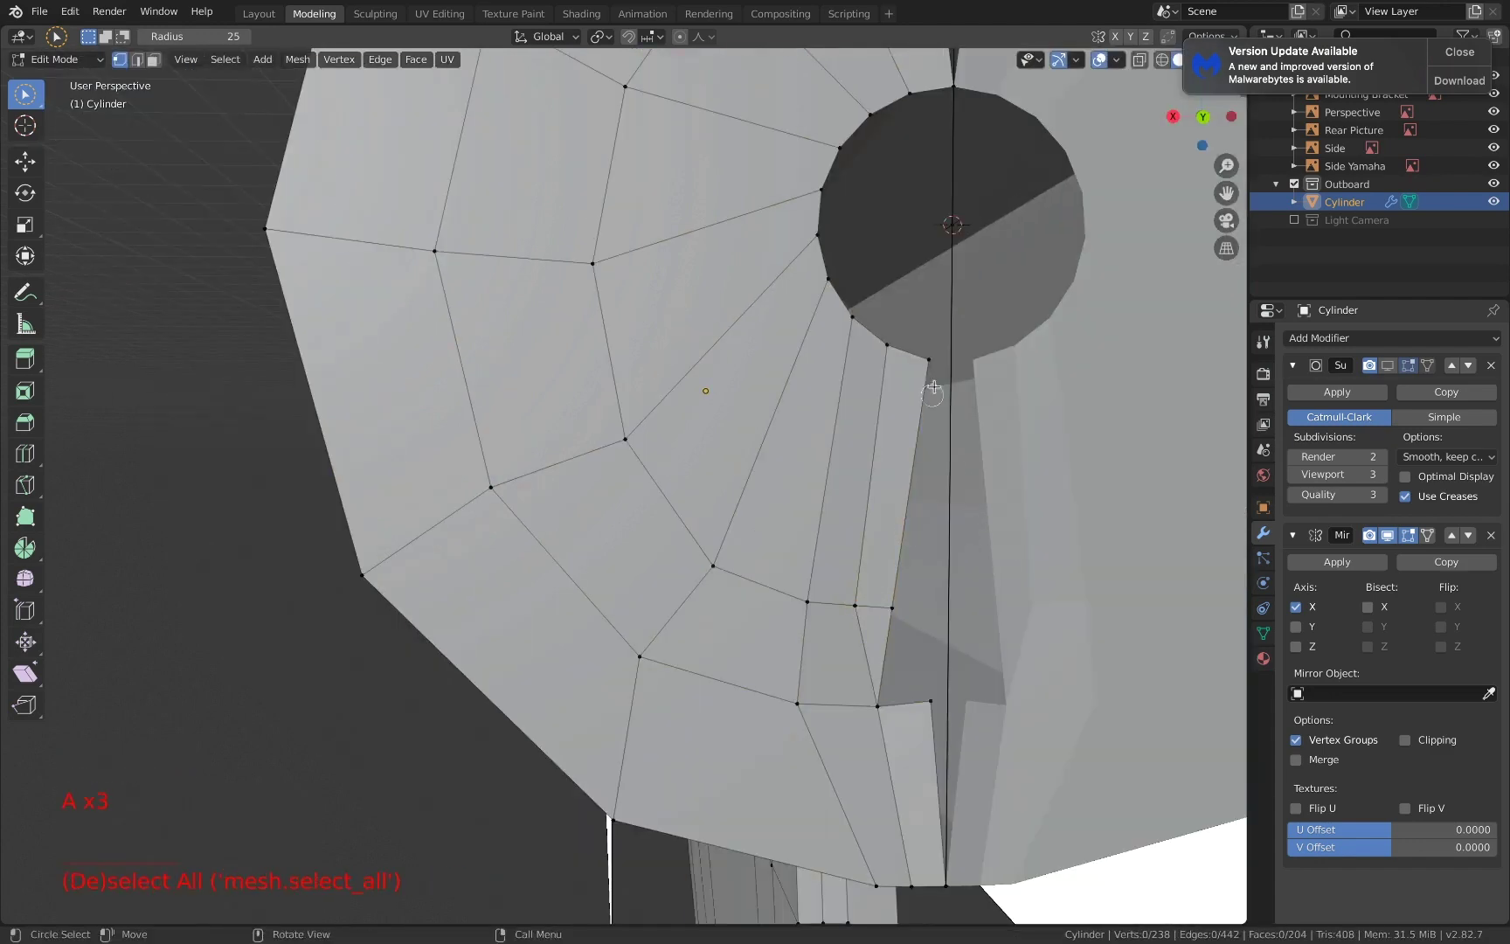
- Enable Clipping on the Mirror modifier and move the three open vertices below the circle along X onto the centre line
{"action": "key", "text": "g"}
{"action": "key", "text": "x"}
{"action": "left_click", "coordinate": [1001, 589]}
{"action": "left_click", "coordinate": [1405, 740]}
{"action": "key", "text": "g"}
{"action": "key", "text": "x"}
{"action": "left_click", "coordinate": [1014, 468]}
{"action": "left_click", "coordinate": [936, 705]}
{"action": "key", "text": "g"}
{"action": "key", "text": "x"}
{"action": "left_click", "coordinate": [982, 706]}
- Delete the slanted edge beside the lower centre seam and fill the resulting gap with a face
{"action": "key", "text": "2"}
{"action": "left_click", "coordinate": [917, 660]}
{"action": "key", "text": "x"}
{"action": "left_click", "coordinate": [888, 680]}
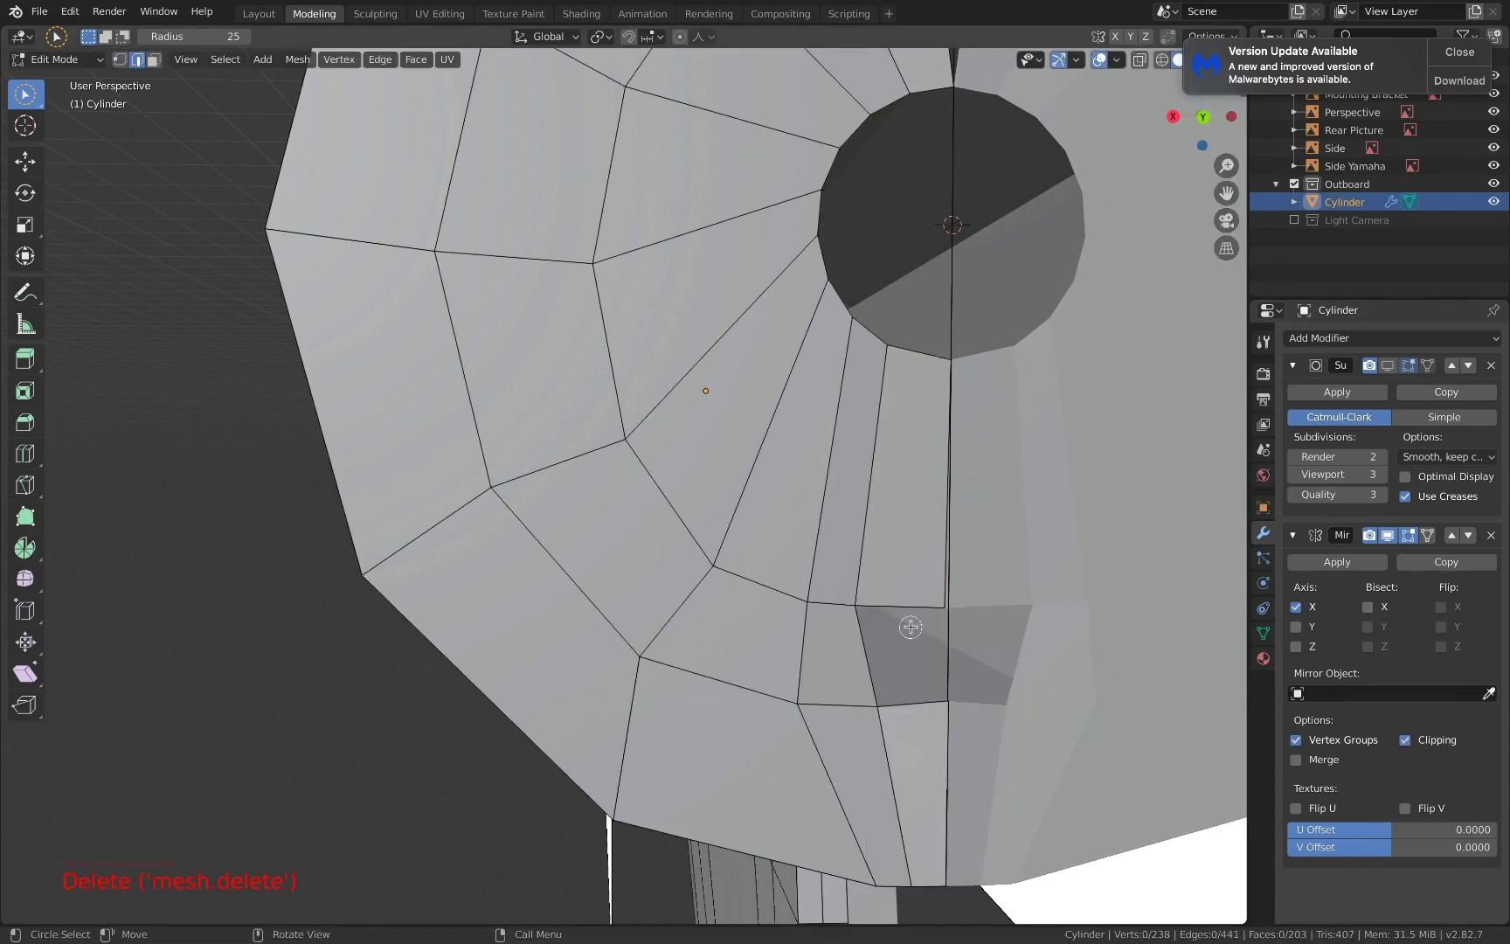
{"action": "left_click", "coordinate": [943, 698], "text": "shift"}
{"action": "key", "text": "f"}
{"action": "middle_click_drag", "start_coordinate": [960, 560], "coordinate": [939, 584]}
{"action": "middle_click_drag", "start_coordinate": [804, 428], "coordinate": [769, 437]}
- Delete the two vertical construction edges that run along the centre line behind the opening
{"action": "left_click", "coordinate": [749, 336]}
{"action": "middle_click_drag", "start_coordinate": [750, 336], "coordinate": [769, 342]}
{"action": "left_click", "coordinate": [860, 470]}
{"action": "key", "text": "x"}
{"action": "left_click", "coordinate": [889, 469]}
{"action": "left_click", "coordinate": [867, 381]}
{"action": "key", "text": "x"}
{"action": "left_click", "coordinate": [871, 379]}
- Slide the lower inner-rim vertex next to the centre seam toward the seam by a factor of 0.376
{"action": "middle_click_drag", "start_coordinate": [880, 557], "coordinate": [860, 480], "text": "shift"}
{"action": "scroll", "coordinate": [857, 480], "scroll_direction": "down", "scroll_amount": 1}
{"action": "key", "text": "1"}
{"action": "left_click", "coordinate": [693, 559]}
{"action": "key", "text": "g"}
{"action": "key", "text": "g"}
{"action": "left_click", "coordinate": [751, 572]}
- In the back view, select the circular opening's vertices and move them down about 0.005 m along Z
{"action": "middle_click_drag", "start_coordinate": [723, 540], "coordinate": [745, 558], "text": "shift"}
{"action": "scroll", "coordinate": [745, 558], "scroll_direction": "down", "scroll_amount": 2}
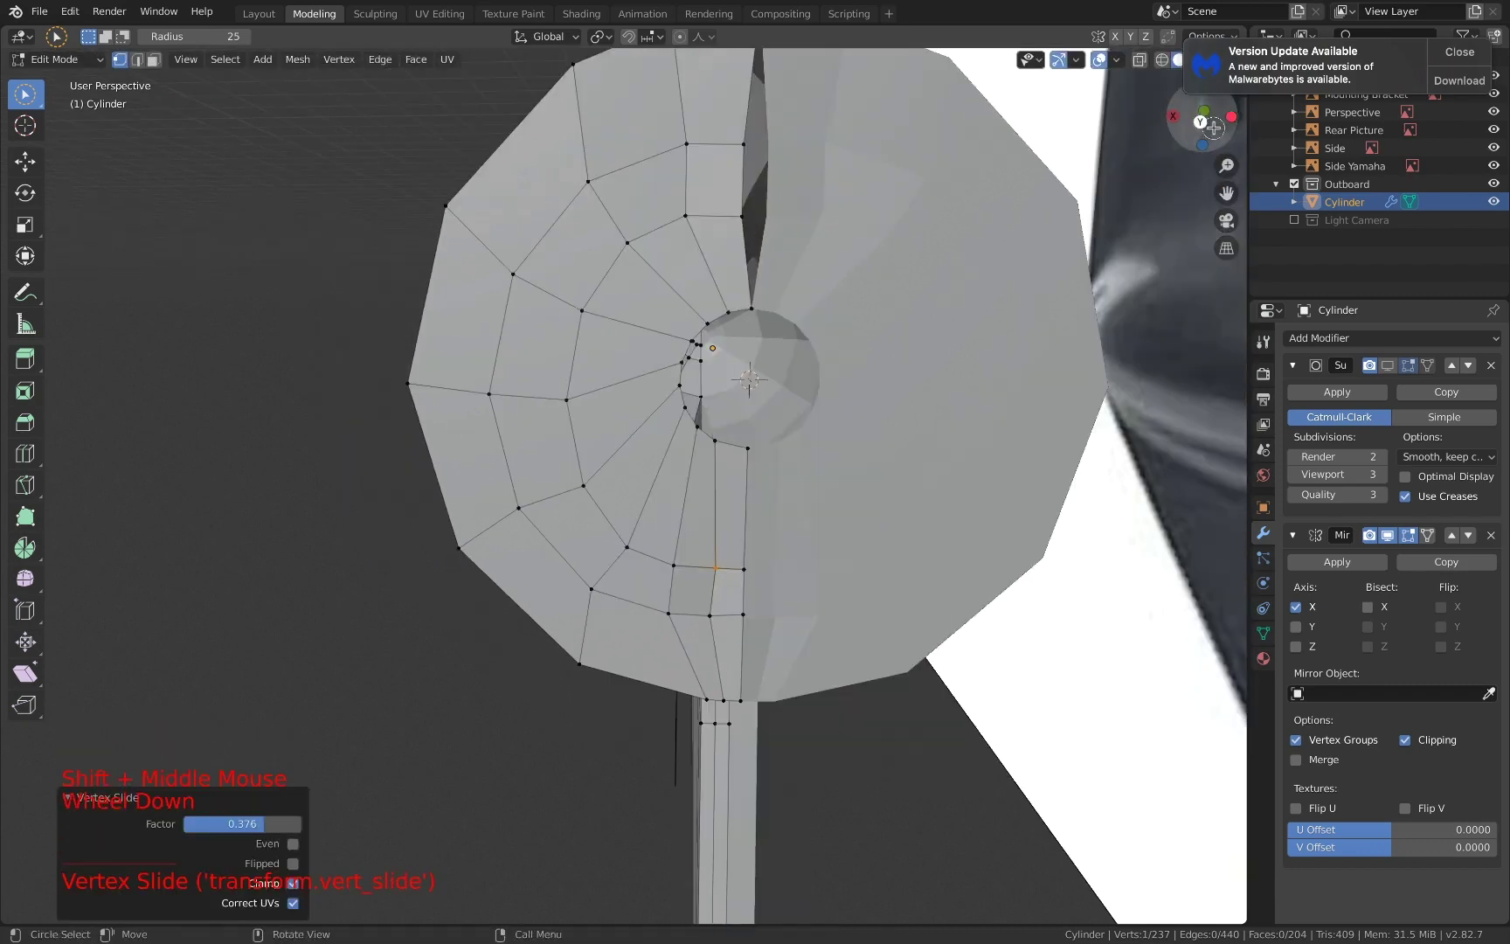
{"action": "left_click", "coordinate": [1201, 121]}
{"action": "scroll", "coordinate": [710, 450], "scroll_direction": "up", "scroll_amount": 3}
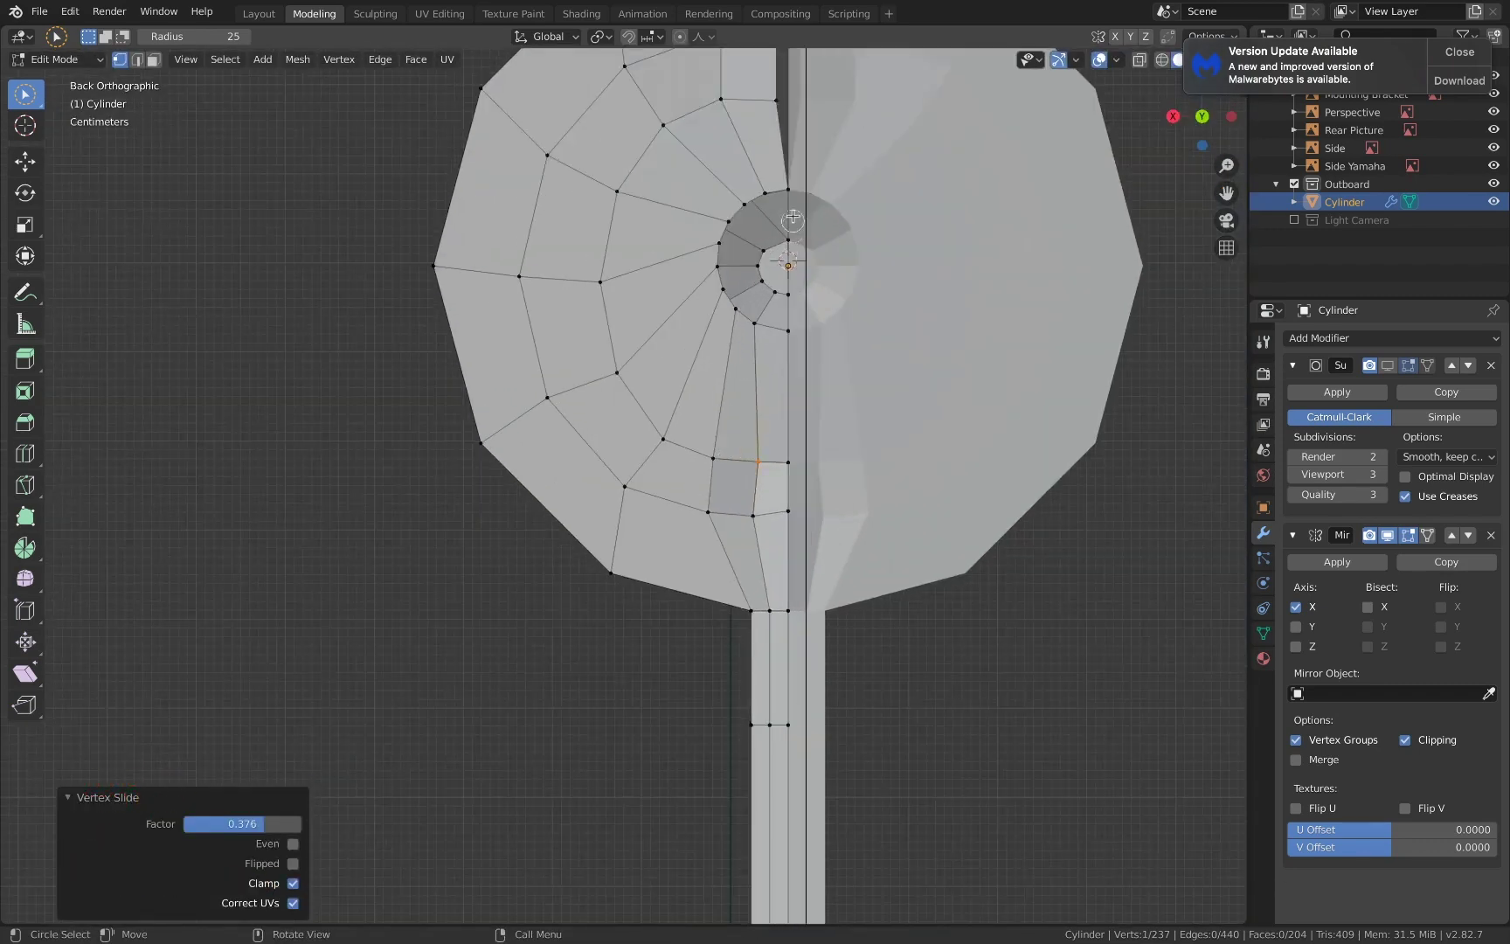
{"action": "key", "text": "a"}
{"action": "key", "text": "a"}
{"action": "key", "text": "a"}
{"action": "key", "text": "c"}
{"action": "left_click_drag", "start_coordinate": [793, 218], "coordinate": [732, 226]}
{"action": "key", "text": "g"}
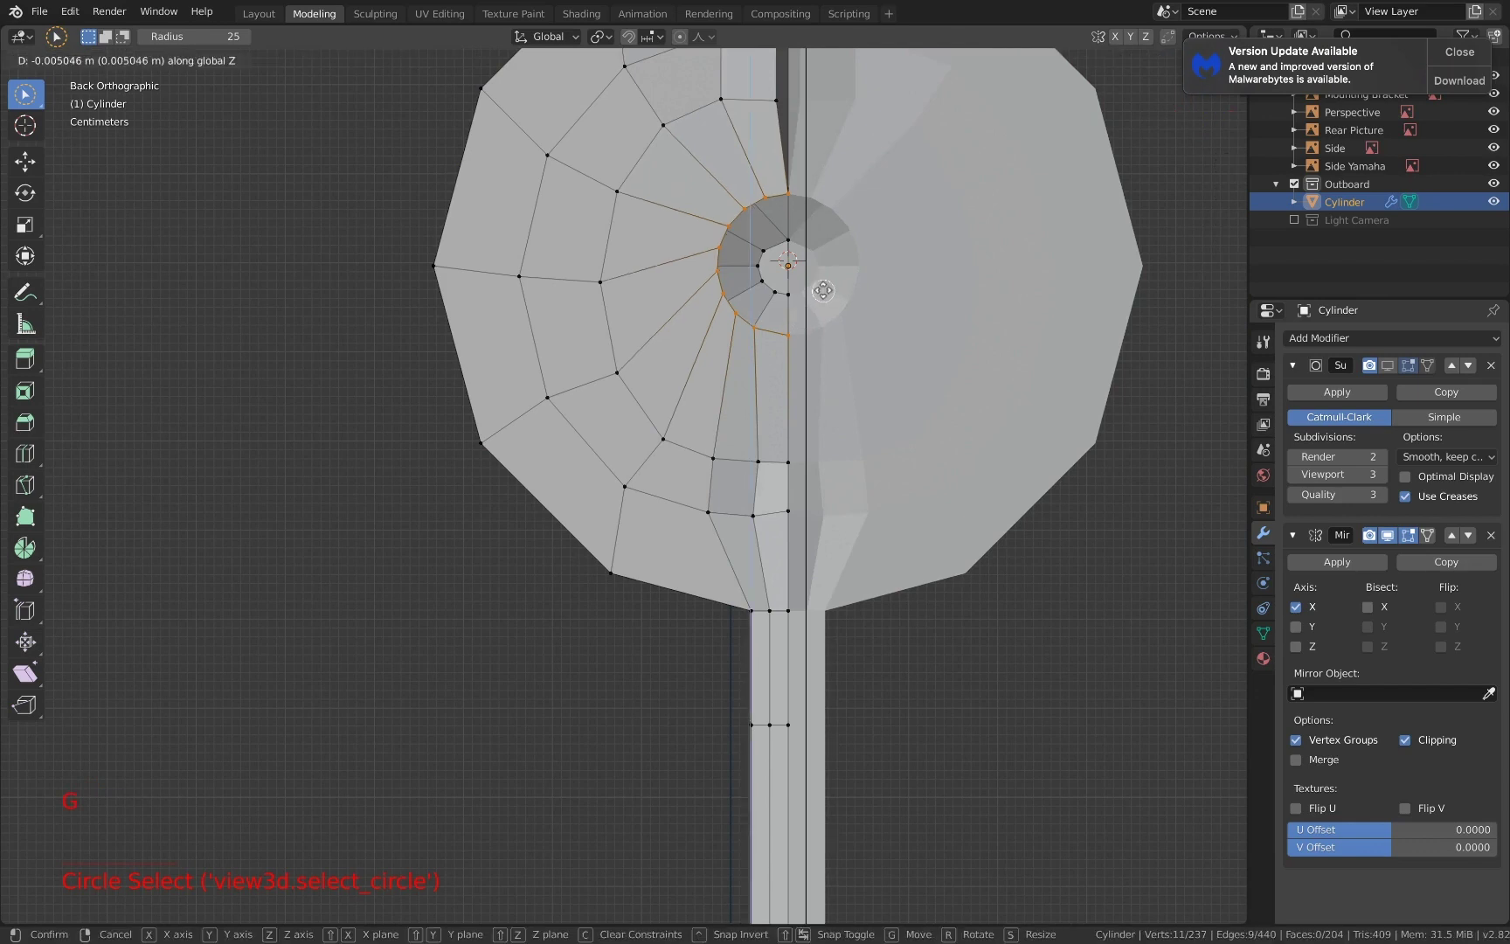
{"action": "left_click", "coordinate": [824, 295]}
{"action": "key", "text": "a"}
{"action": "key", "text": "a"}
{"action": "key", "text": "a"}
- Slide the lower inner-rim vertex slightly upward and the nearby outer-ring vertex slightly toward the seam to even their spacing
{"action": "left_click", "coordinate": [619, 372]}
{"action": "key", "text": "g"}
{"action": "key", "text": "g"}
{"action": "left_click", "coordinate": [616, 358]}
{"action": "left_click", "coordinate": [625, 487]}
{"action": "key", "text": "g"}
{"action": "key", "text": "g"}
{"action": "left_click", "coordinate": [643, 493]}
- Slide the two lower ring vertices nearest the centre seam slightly toward the seam
{"action": "left_click", "coordinate": [705, 512]}
{"action": "key", "text": "g"}
{"action": "key", "text": "g"}
{"action": "left_click", "coordinate": [719, 513]}
{"action": "left_click", "coordinate": [754, 516]}
{"action": "key", "text": "g"}
{"action": "key", "text": "g"}
{"action": "left_click", "coordinate": [767, 516]}
- Show the lower unit in wireframe from the side against the reference picture
{"action": "scroll", "coordinate": [767, 518], "scroll_direction": "down", "scroll_amount": 6}
{"action": "middle_click_drag", "start_coordinate": [753, 517], "coordinate": [935, 530]}
{"action": "key", "text": "z"}
{"action": "left_click", "coordinate": [933, 384]}
{"action": "middle_click_drag", "start_coordinate": [928, 463], "coordinate": [873, 471]}
{"action": "key", "text": "z"}
{"action": "left_click", "coordinate": [745, 471]}
{"action": "middle_click_drag", "start_coordinate": [744, 472], "coordinate": [723, 476]}
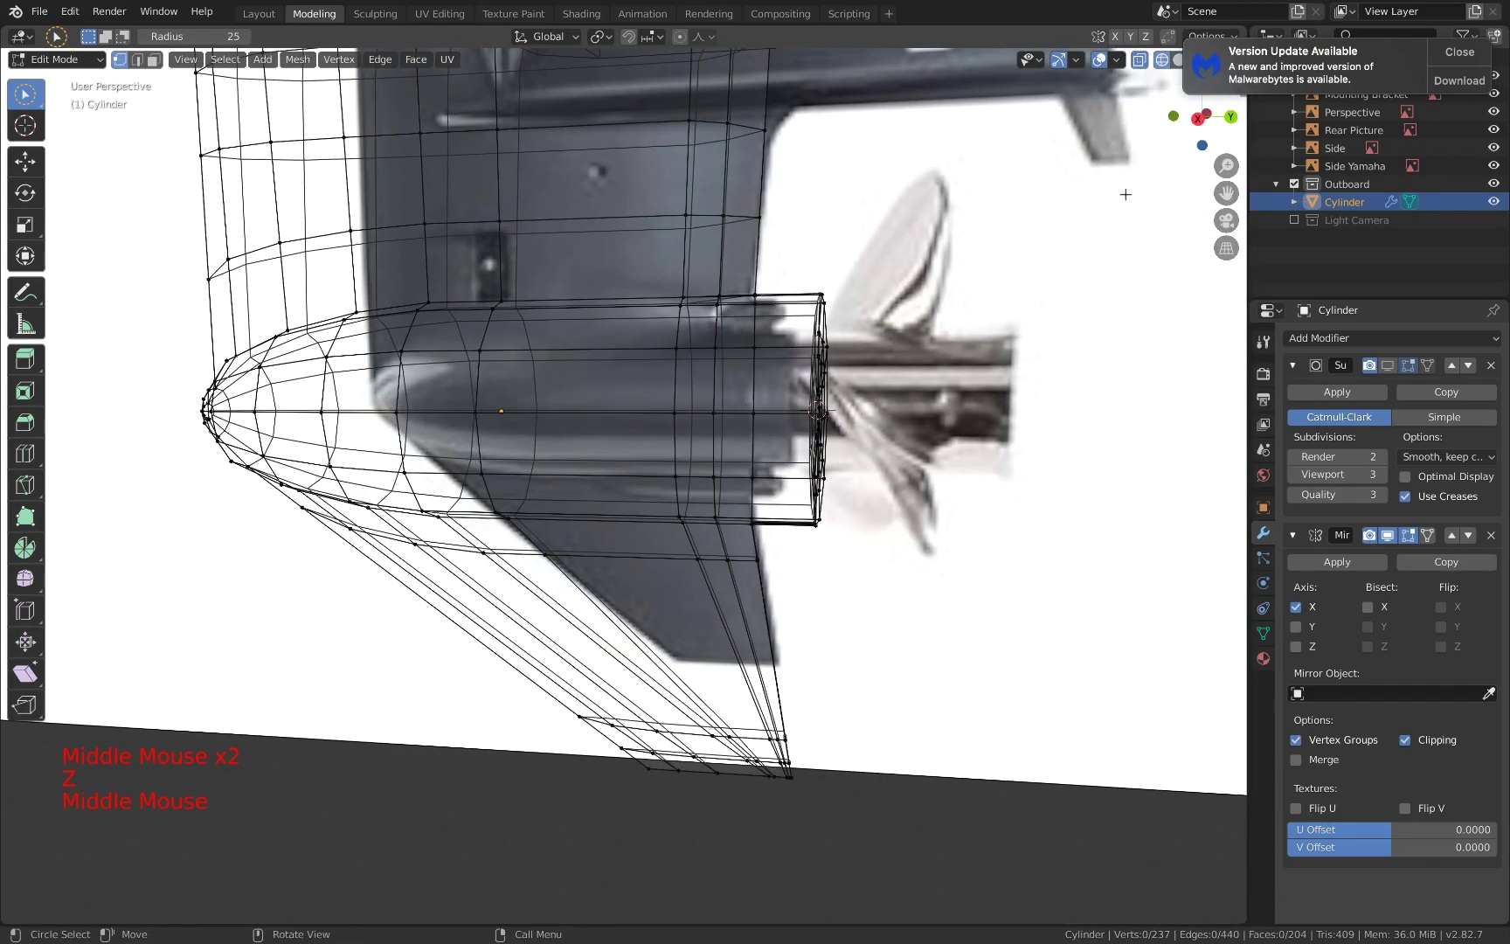
- In the side view, flatten all vertices of the gearcase's rear face by scaling them to 0 along Y, and return to solid shading
{"action": "left_click", "coordinate": [1198, 118]}
{"action": "key", "text": "b"}
{"action": "left_click_drag", "start_coordinate": [785, 263], "coordinate": [882, 566]}
{"action": "key", "text": "s"}
{"action": "key", "text": "y"}
{"action": "key", "text": "0"}
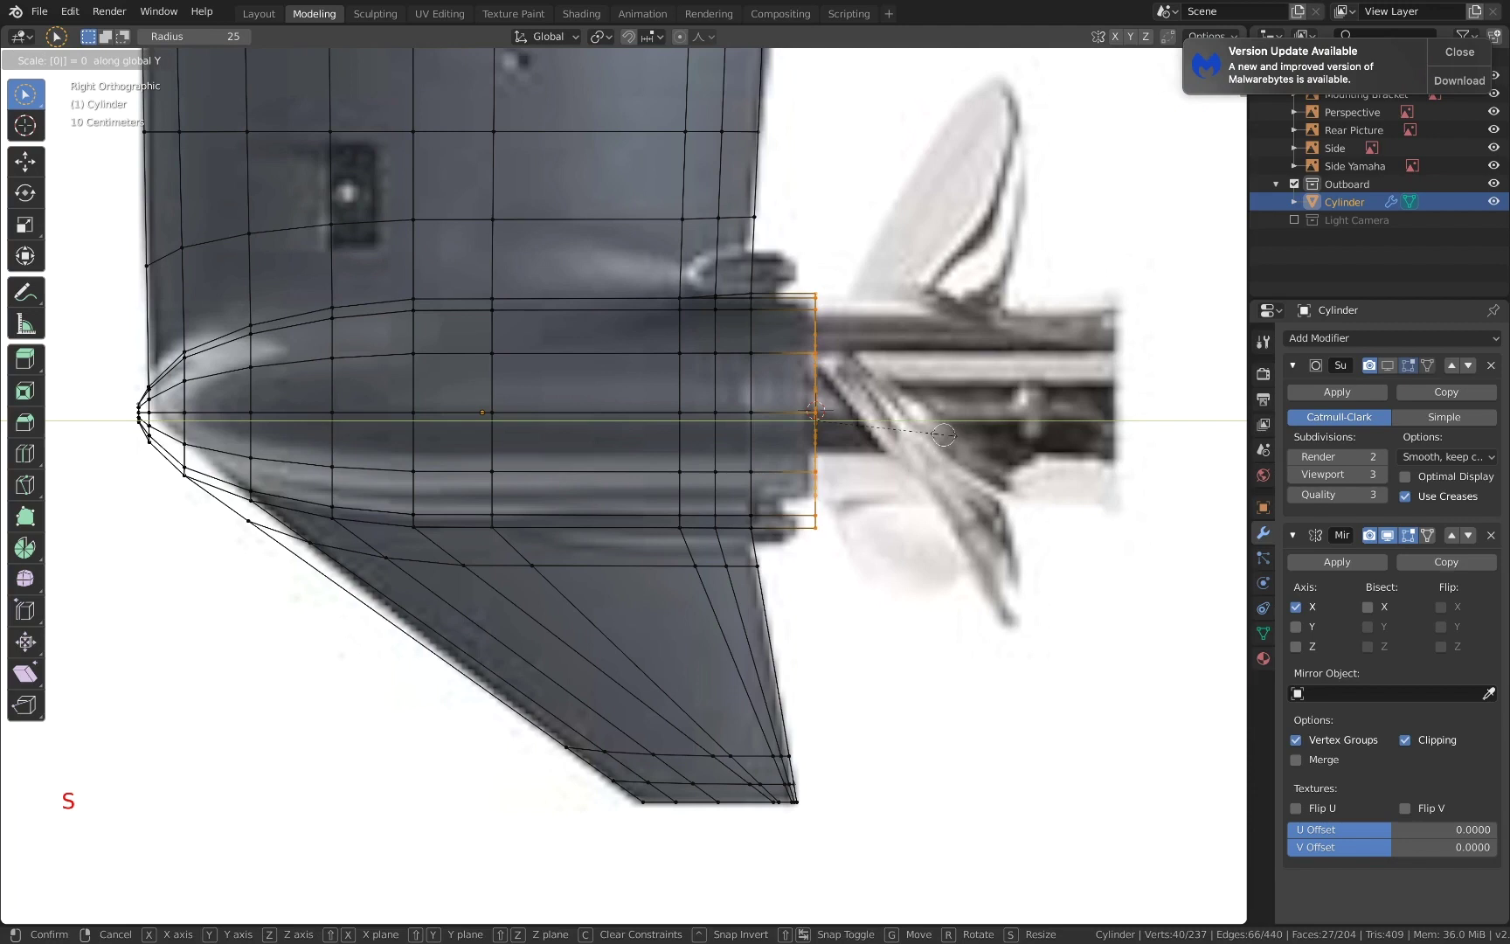
{"action": "key", "text": "Return"}
{"action": "key", "text": "z"}
{"action": "left_click", "coordinate": [1040, 432]}
- Select the rear cap's ring vertices above the opening near the centre seam and move them along X onto the mirror plane
{"action": "mouse_move", "coordinate": [1022, 433]}
{"action": "middle_mouse_down"}
{"action": "mouse_move", "coordinate": [883, 437]}
{"action": "mouse_move", "coordinate": [771, 394]}
{"action": "middle_mouse_up"}
{"action": "scroll", "coordinate": [768, 350], "scroll_direction": "up", "scroll_amount": 2}
{"action": "middle_click_drag", "start_coordinate": [765, 245], "coordinate": [741, 340], "text": "shift"}
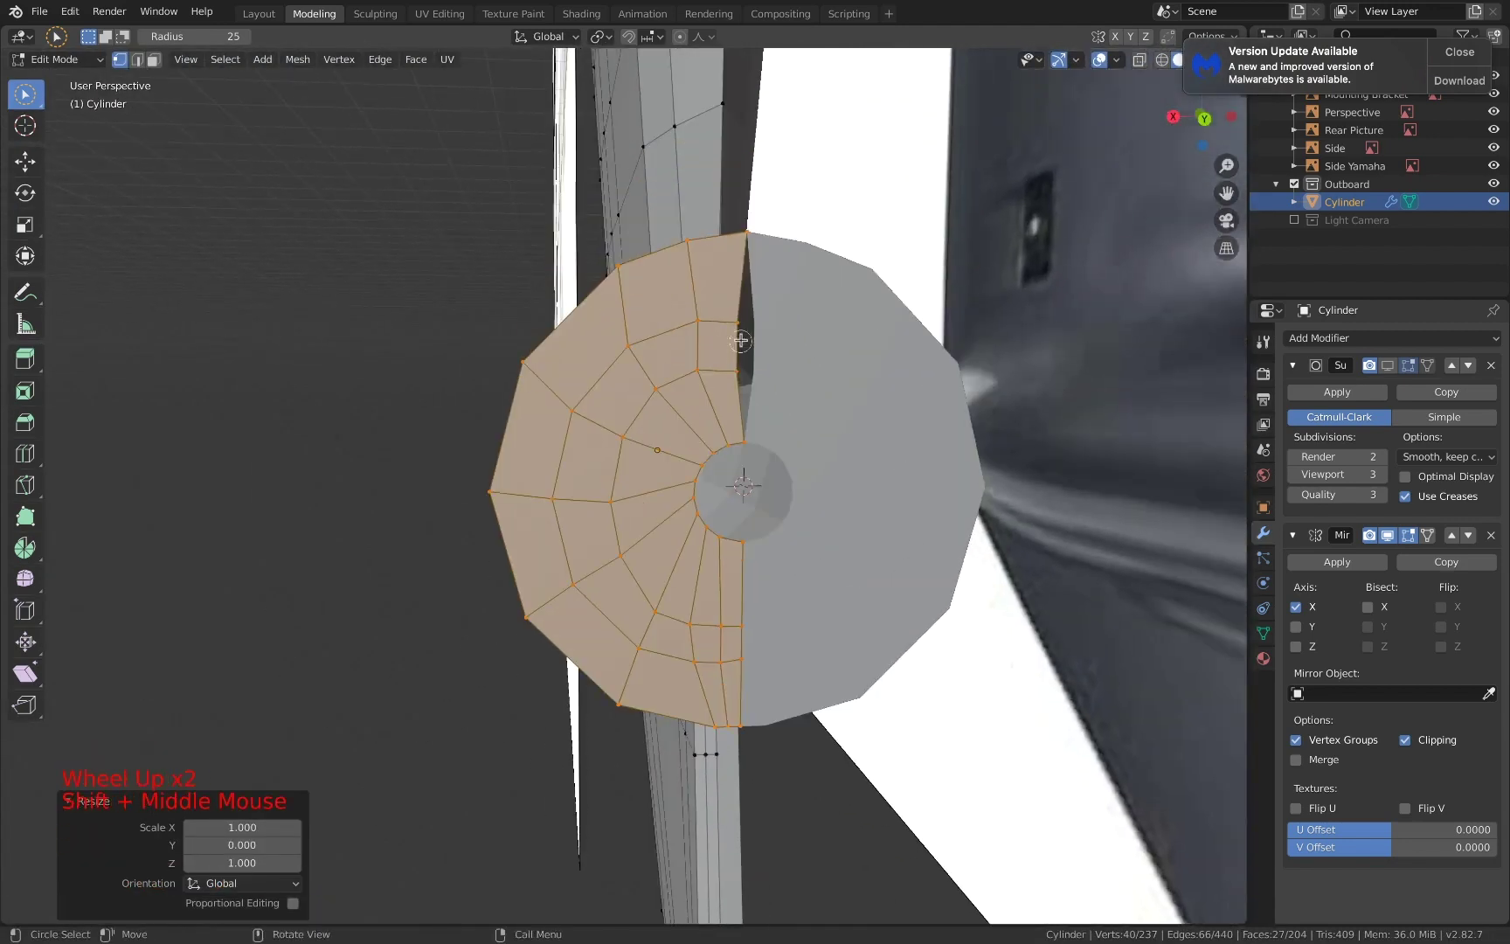
{"action": "key", "text": "a"}
{"action": "key", "text": "a"}
{"action": "left_click_drag", "start_coordinate": [742, 326], "coordinate": [747, 377]}
{"action": "key", "text": "g"}
{"action": "key", "text": "x"}
{"action": "left_click", "coordinate": [763, 372]}
- Slide the seam vertices above the opening slightly and raise them a little along Z
{"action": "middle_click_drag", "start_coordinate": [762, 370], "coordinate": [749, 367]}
{"action": "key", "text": "g"}
{"action": "key", "text": "g"}
{"action": "left_click", "coordinate": [751, 345]}
{"action": "key", "text": "g"}
{"action": "key", "text": "z"}
{"action": "left_click", "coordinate": [747, 332]}
- Slide the three upper ring vertices beside the centre seam one by one to even out the rear cap's edge flow
{"action": "left_click", "coordinate": [689, 370]}
{"action": "key", "text": "g"}
{"action": "key", "text": "g"}
{"action": "left_click", "coordinate": [813, 387]}
{"action": "left_click", "coordinate": [619, 347]}
{"action": "key", "text": "g"}
{"action": "key", "text": "g"}
{"action": "left_click", "coordinate": [769, 367]}
{"action": "left_click", "coordinate": [642, 387]}
{"action": "key", "text": "g"}
{"action": "key", "text": "g"}
{"action": "left_click", "coordinate": [813, 390]}
- Slide the inner and outer ring vertices along the rear cap's outboard side to even their spacing around the opening
{"action": "left_click", "coordinate": [563, 415]}
{"action": "key", "text": "g"}
{"action": "key", "text": "g"}
{"action": "left_click", "coordinate": [722, 421]}
{"action": "left_click", "coordinate": [625, 433]}
{"action": "key", "text": "g"}
{"action": "key", "text": "g"}
{"action": "left_click", "coordinate": [722, 429]}
{"action": "left_click", "coordinate": [613, 502]}
{"action": "key", "text": "g"}
{"action": "key", "text": "g"}
{"action": "left_click", "coordinate": [661, 491]}
{"action": "left_click", "coordinate": [548, 500]}
{"action": "key", "text": "g"}
{"action": "key", "text": "g"}
{"action": "left_click", "coordinate": [589, 526]}
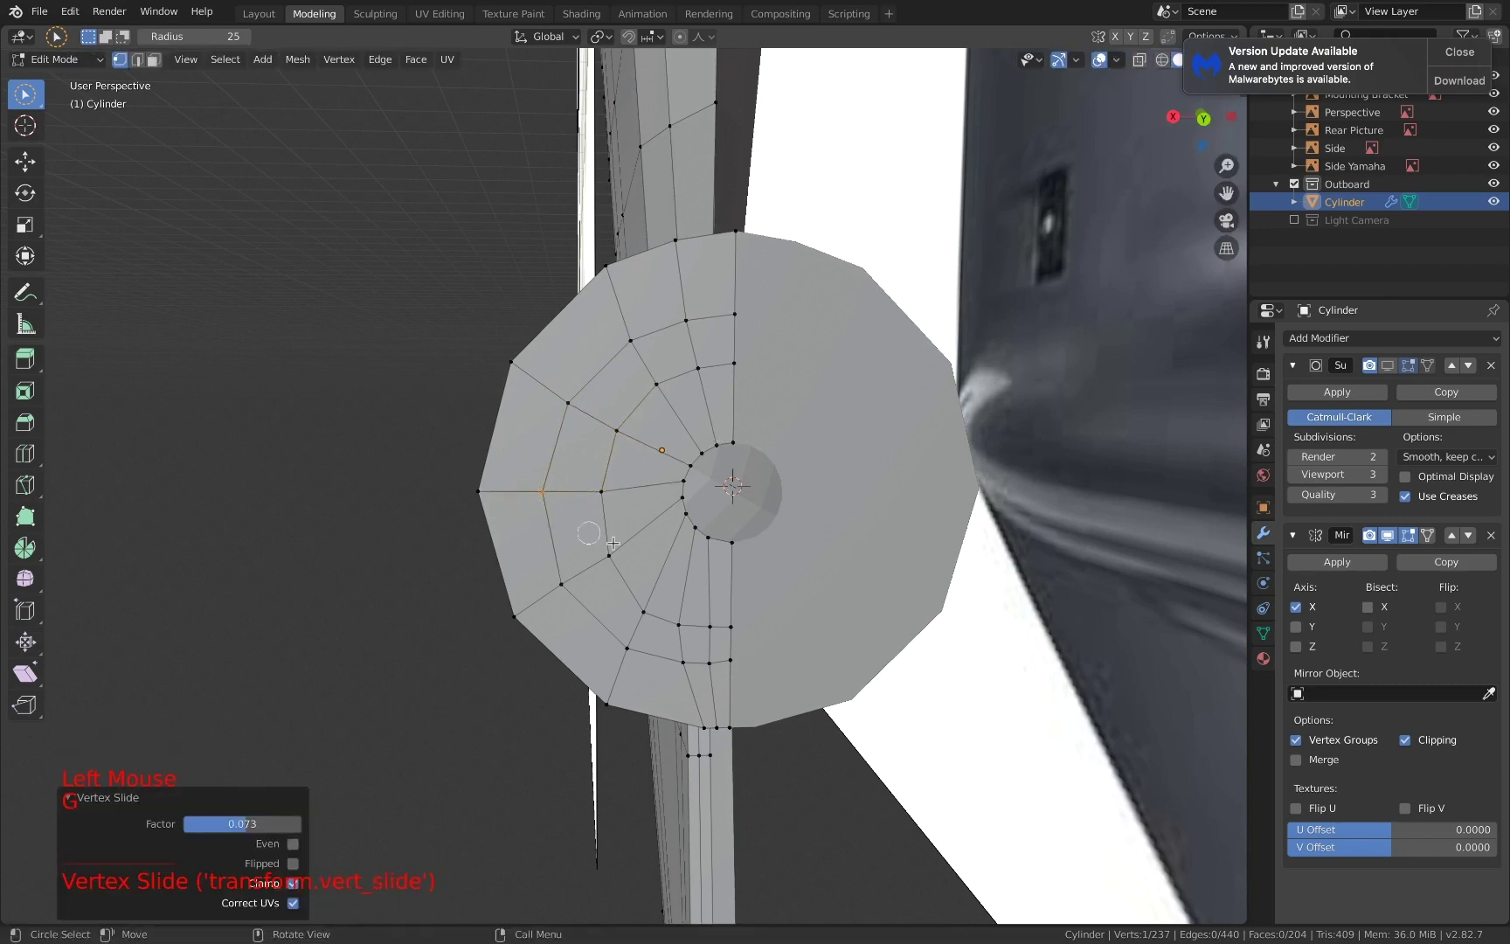
- Nudge two neighbouring vertices on the lower part of the rear cap beside the centre seam
{"action": "middle_click_drag", "start_coordinate": [681, 658], "coordinate": [709, 524]}
{"action": "middle_click_drag", "start_coordinate": [709, 393], "coordinate": [679, 534]}
{"action": "scroll", "coordinate": [691, 513], "scroll_direction": "down", "scroll_amount": 2}
{"action": "scroll", "coordinate": [691, 513], "scroll_direction": "up", "scroll_amount": 2}
{"action": "scroll", "coordinate": [691, 513], "scroll_direction": "up", "scroll_amount": 4}
{"action": "left_click", "coordinate": [677, 560]}
{"action": "key", "text": "g"}
{"action": "left_click", "coordinate": [722, 612]}
{"action": "left_click", "coordinate": [652, 556]}
{"action": "key", "text": "g"}
{"action": "left_click", "coordinate": [694, 601]}
- Extrude the circular opening's rim about 0.139 m forward into the gearcase
{"action": "middle_click_drag", "start_coordinate": [694, 599], "coordinate": [757, 531]}
{"action": "scroll", "coordinate": [690, 529], "scroll_direction": "down", "scroll_amount": 2}
{"action": "key", "text": "a"}
{"action": "key", "text": "a"}
{"action": "key", "text": "a"}
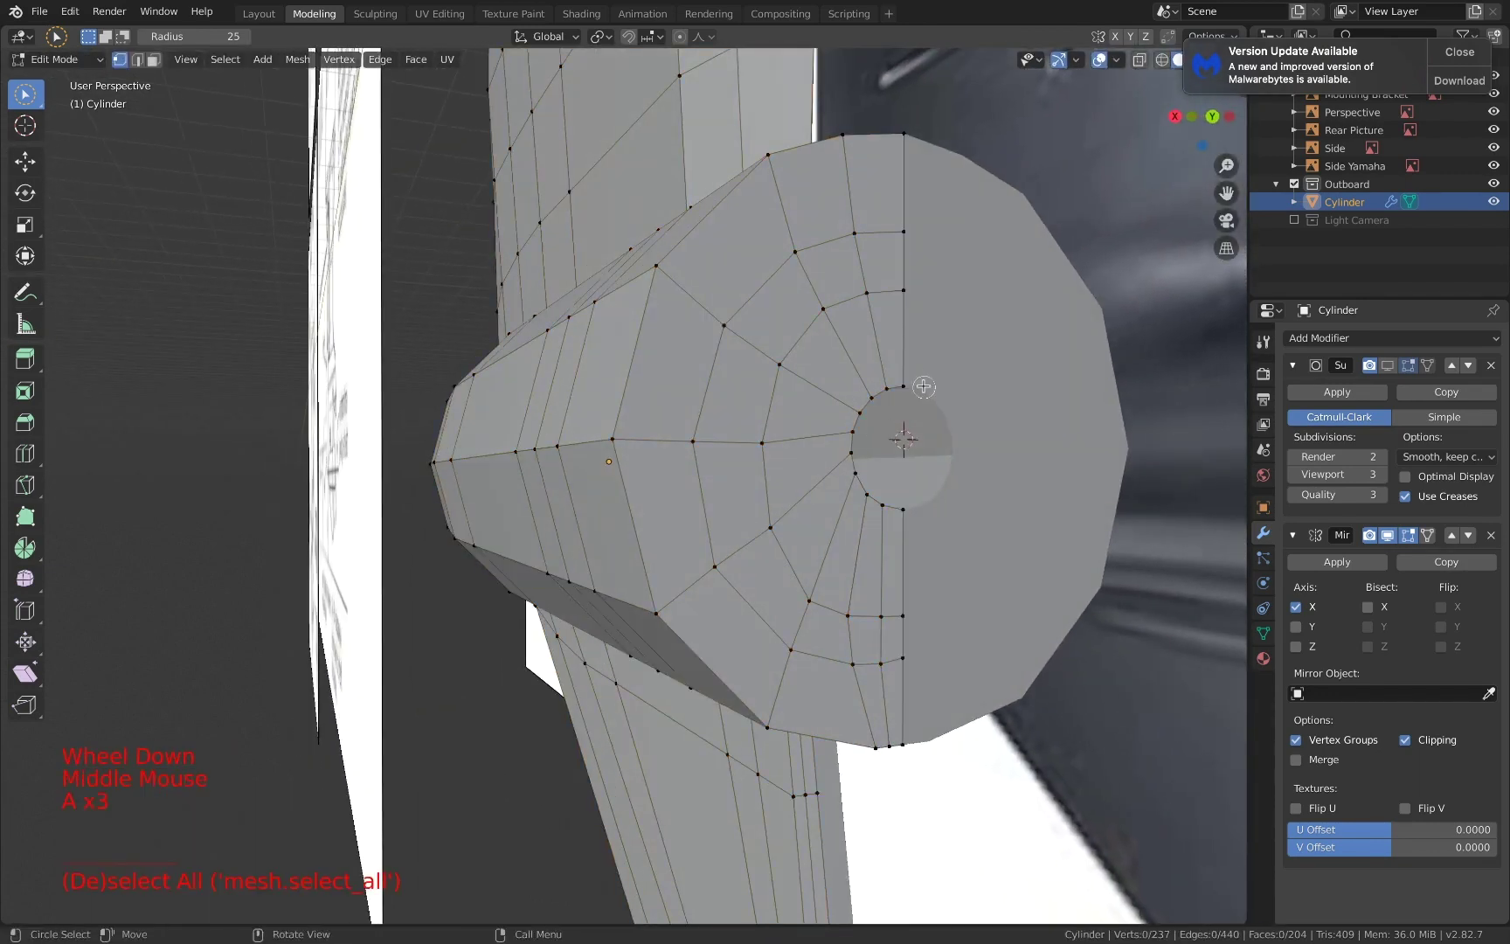
{"action": "middle_click_drag", "start_coordinate": [975, 467], "coordinate": [689, 446]}
{"action": "key", "text": "e"}
{"action": "left_click", "coordinate": [955, 448]}
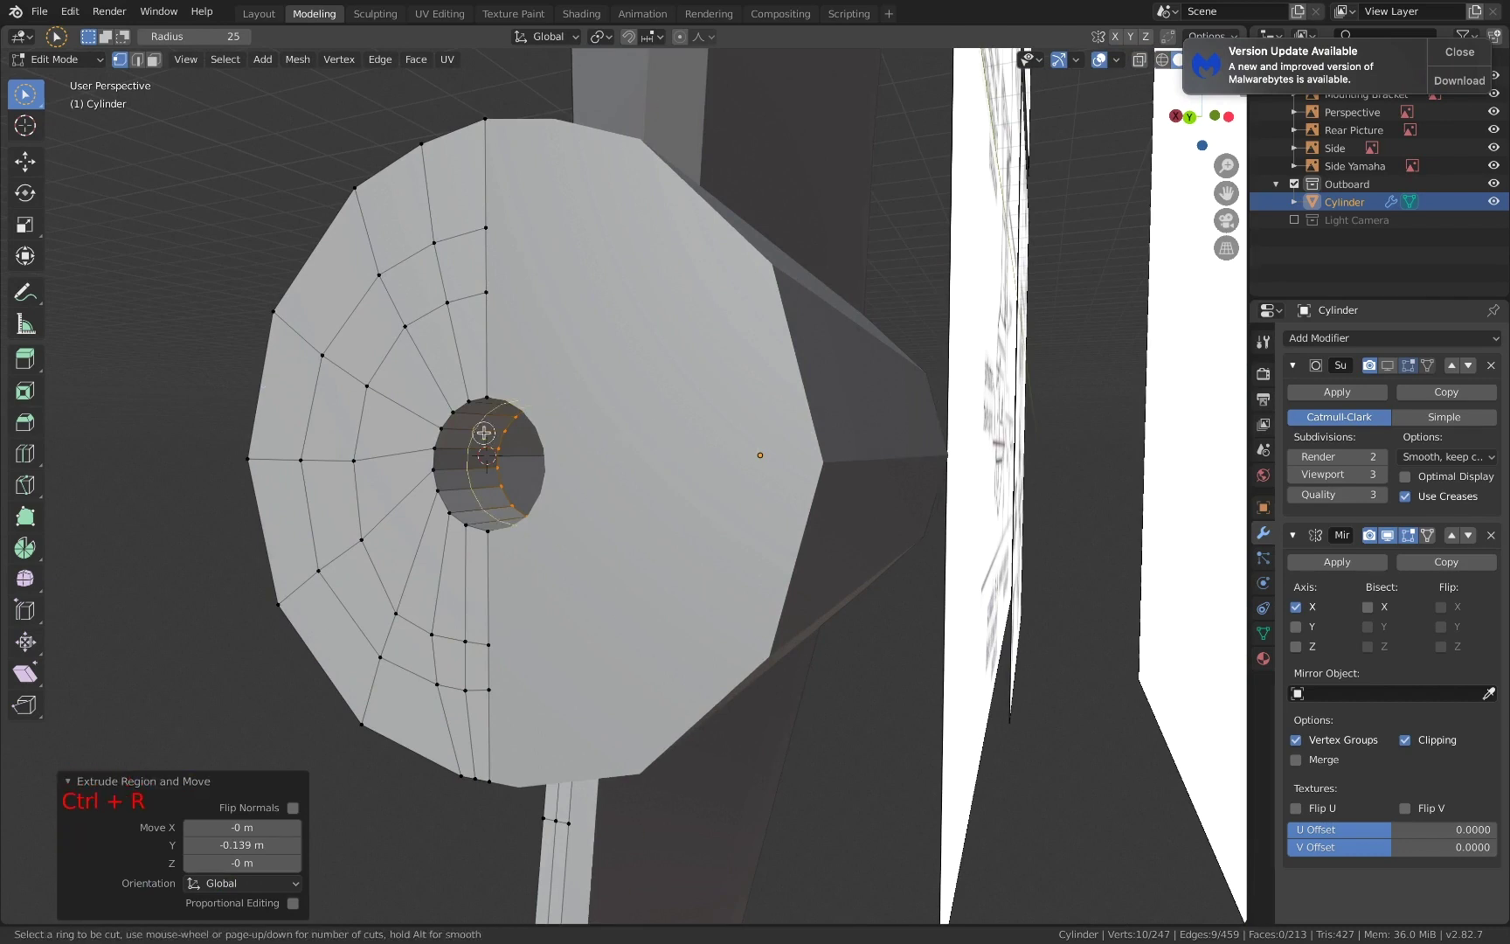
- Add supporting loop cuts close to the opening's rim, one inside the bore and one on the rear face
{"action": "left_click", "coordinate": [484, 433]}
{"action": "left_click", "coordinate": [474, 425]}
{"action": "key", "text": "ctrl+r"}
{"action": "left_click", "coordinate": [469, 378]}
{"action": "left_click", "coordinate": [496, 401]}
- Add supporting loop cuts on both sides of the gearcase's outer rear rim, on the rear face and around the body
{"action": "key", "text": "ctrl+r"}
{"action": "left_click", "coordinate": [474, 190]}
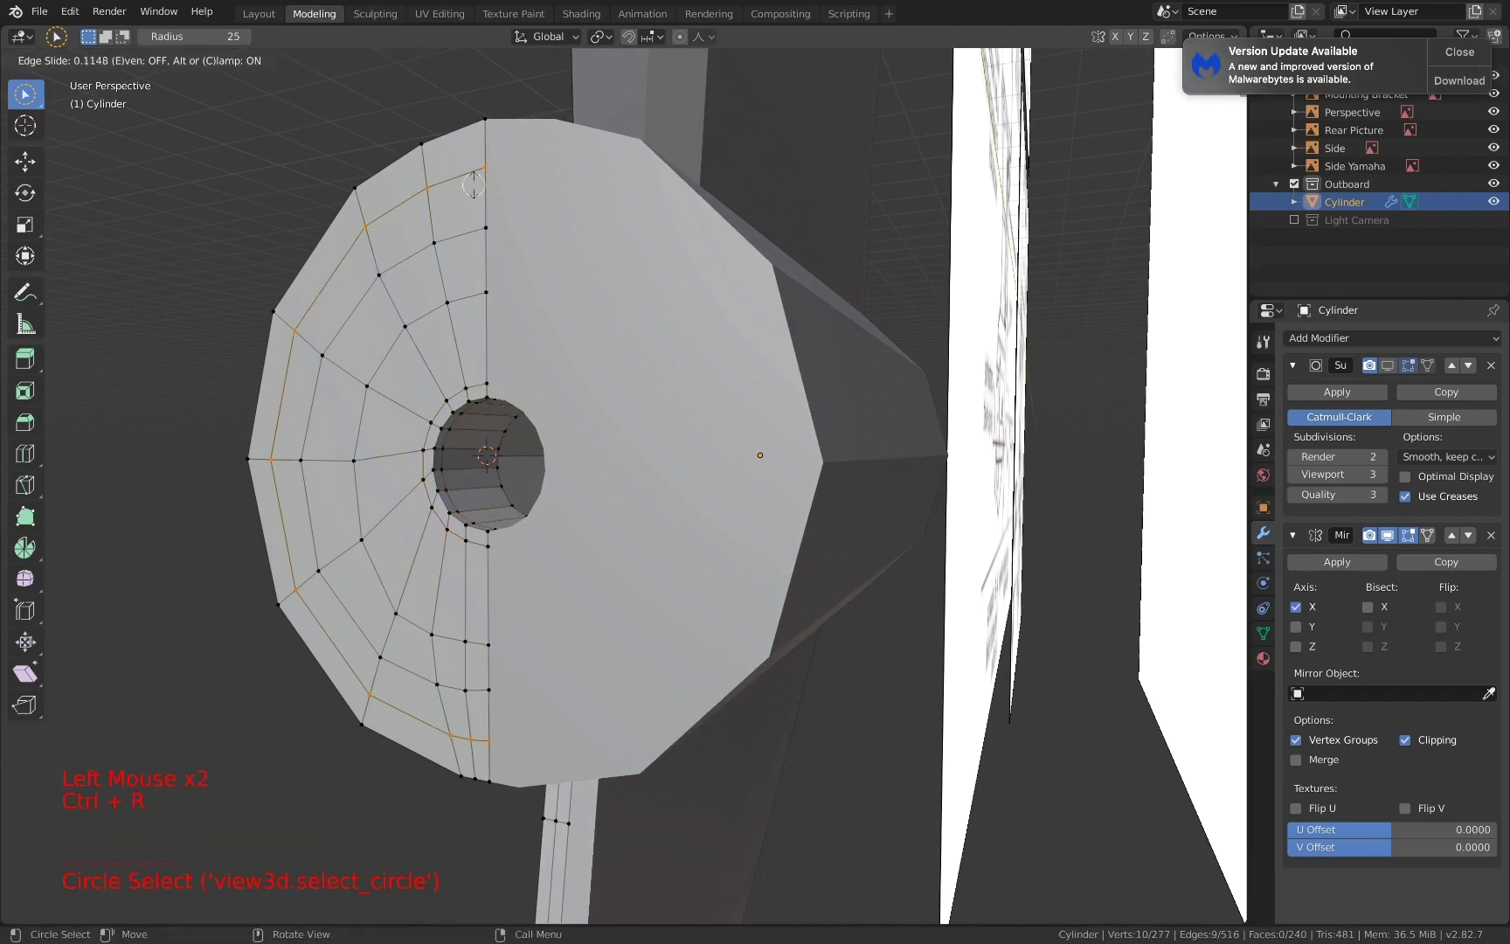
{"action": "left_click", "coordinate": [472, 148]}
{"action": "middle_click_drag", "start_coordinate": [474, 148], "coordinate": [699, 192]}
{"action": "key", "text": "ctrl+r"}
{"action": "left_click", "coordinate": [954, 282]}
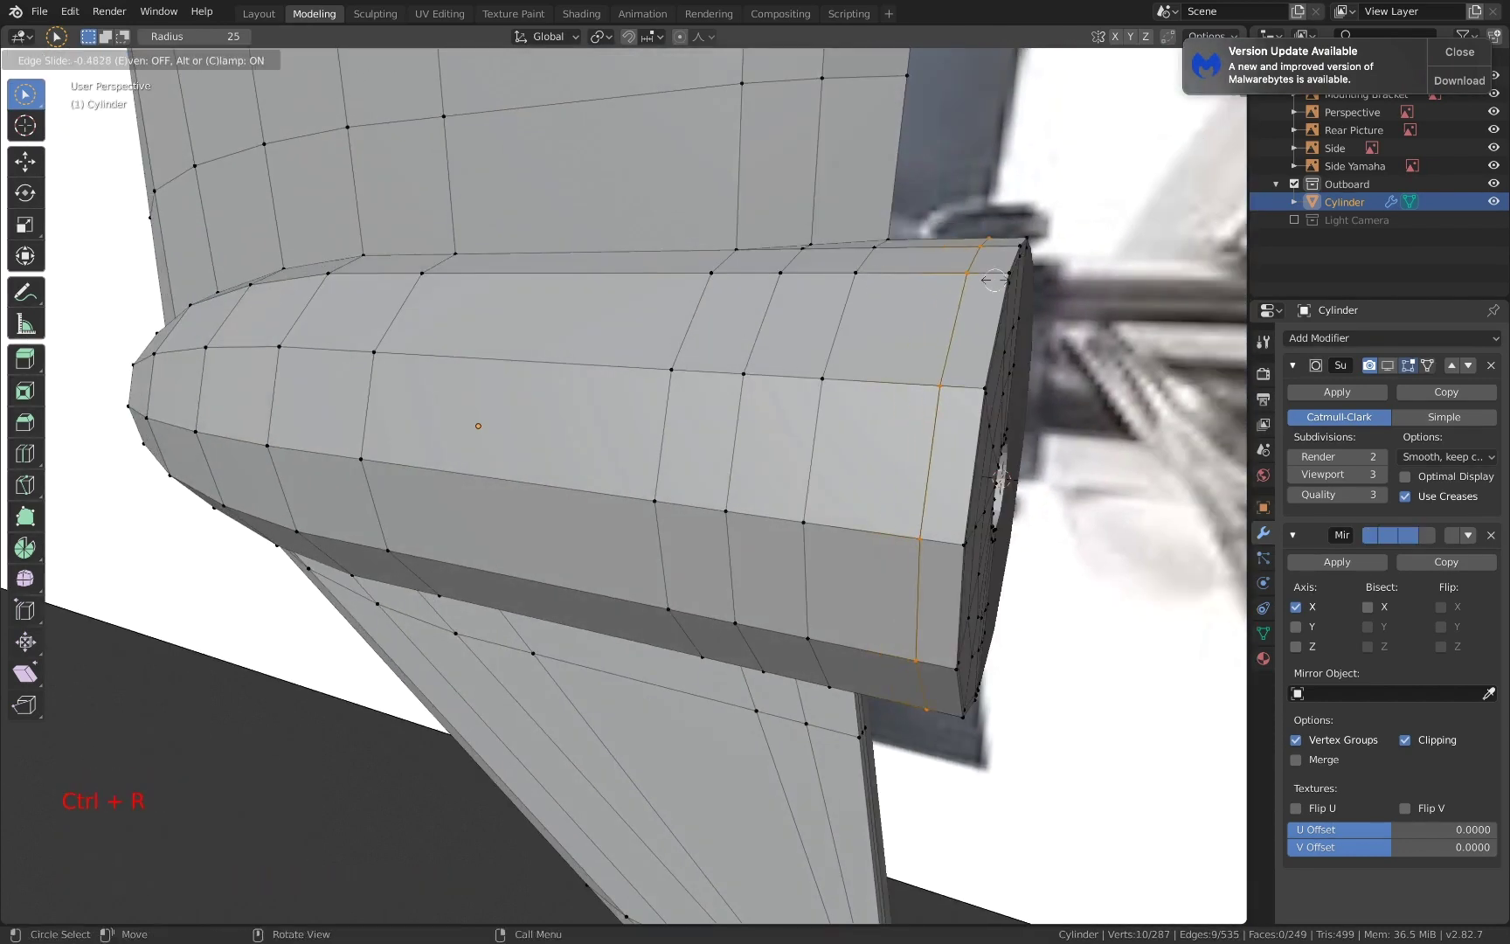
{"action": "left_click", "coordinate": [1011, 282]}
{"action": "left_click", "coordinate": [1013, 281]}
- Turn the Subdivision modifier's viewport display back on and bring the horizontal plate at the leg's upper part into view
{"action": "left_click", "coordinate": [1388, 366]}
{"action": "middle_click_drag", "start_coordinate": [1040, 559], "coordinate": [1085, 566]}
{"action": "scroll", "coordinate": [1085, 565], "scroll_direction": "down", "scroll_amount": 1}
{"action": "scroll", "coordinate": [857, 384], "scroll_direction": "down", "scroll_amount": 1, "text": "shift"}
{"action": "middle_click_drag", "start_coordinate": [817, 372], "coordinate": [911, 463], "text": "shift"}
{"action": "scroll", "coordinate": [907, 365], "scroll_direction": "down", "scroll_amount": 1}
{"action": "scroll", "coordinate": [908, 365], "scroll_direction": "down", "scroll_amount": 3}
{"action": "middle_click_drag", "start_coordinate": [911, 463], "coordinate": [940, 454]}
{"action": "middle_click_drag", "start_coordinate": [909, 415], "coordinate": [913, 502], "text": "shift"}
{"action": "middle_click_drag", "start_coordinate": [913, 502], "coordinate": [802, 440]}
{"action": "scroll", "coordinate": [710, 389], "scroll_direction": "up", "scroll_amount": 2}
- Scale the vertical edge on the horizontal plate's outer side along Z
{"action": "key", "text": "2"}
{"action": "left_click", "coordinate": [751, 376]}
{"action": "key", "text": "s"}
{"action": "key", "text": "z"}
{"action": "left_click", "coordinate": [833, 318]}
- Add loop cuts across the leg just above and just below the horizontal plate to tighten the junction
{"action": "middle_click_drag", "start_coordinate": [834, 318], "coordinate": [800, 406], "text": "shift"}
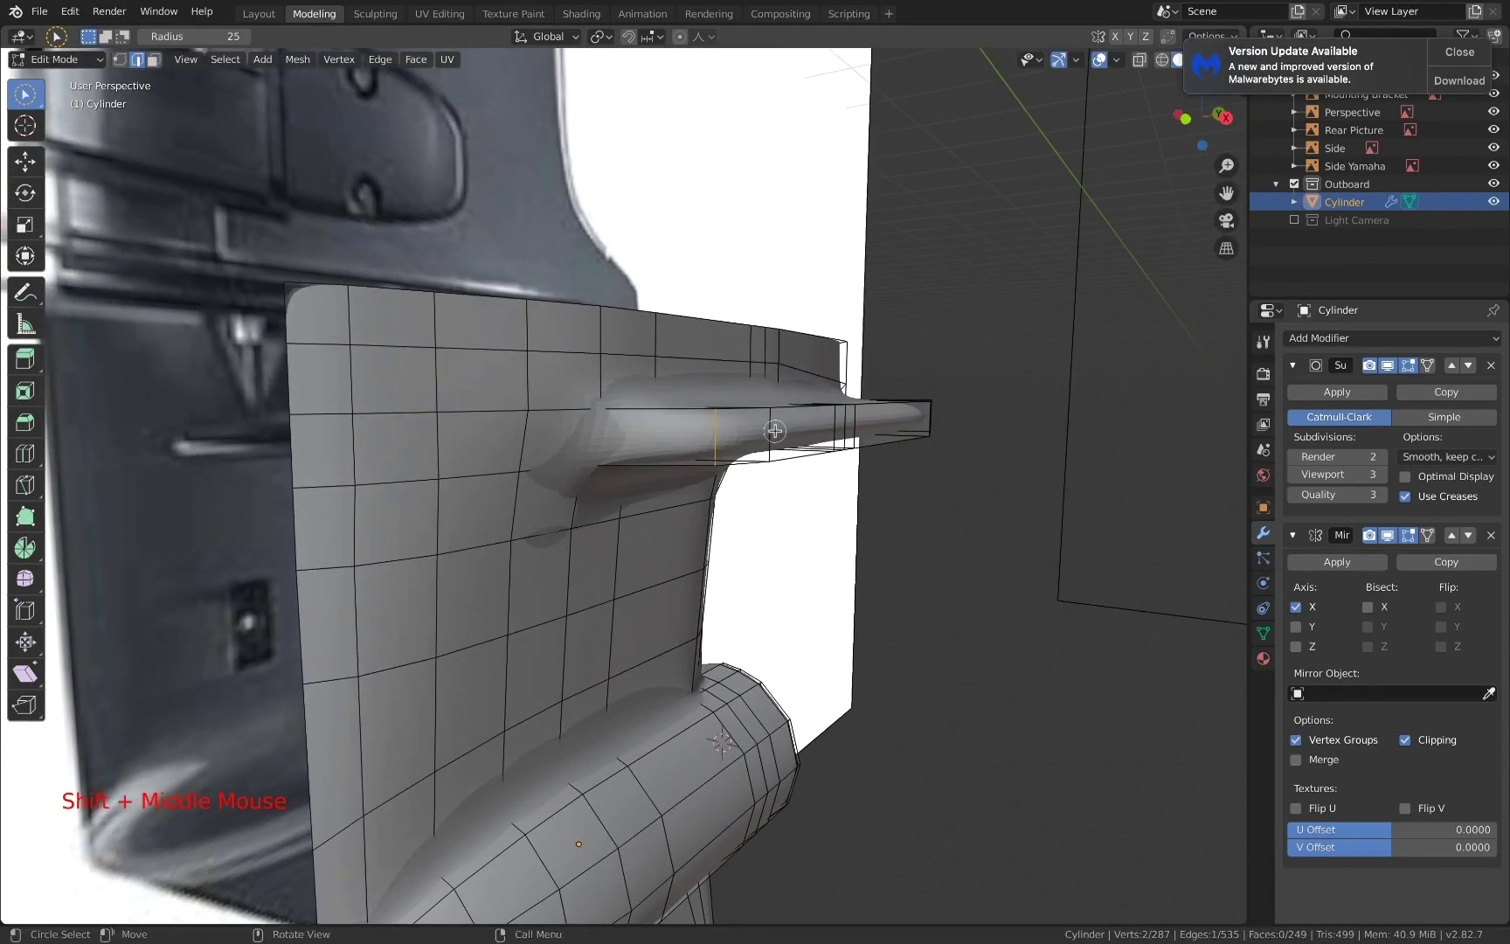
{"action": "key", "text": "ctrl+r"}
{"action": "left_click", "coordinate": [658, 382]}
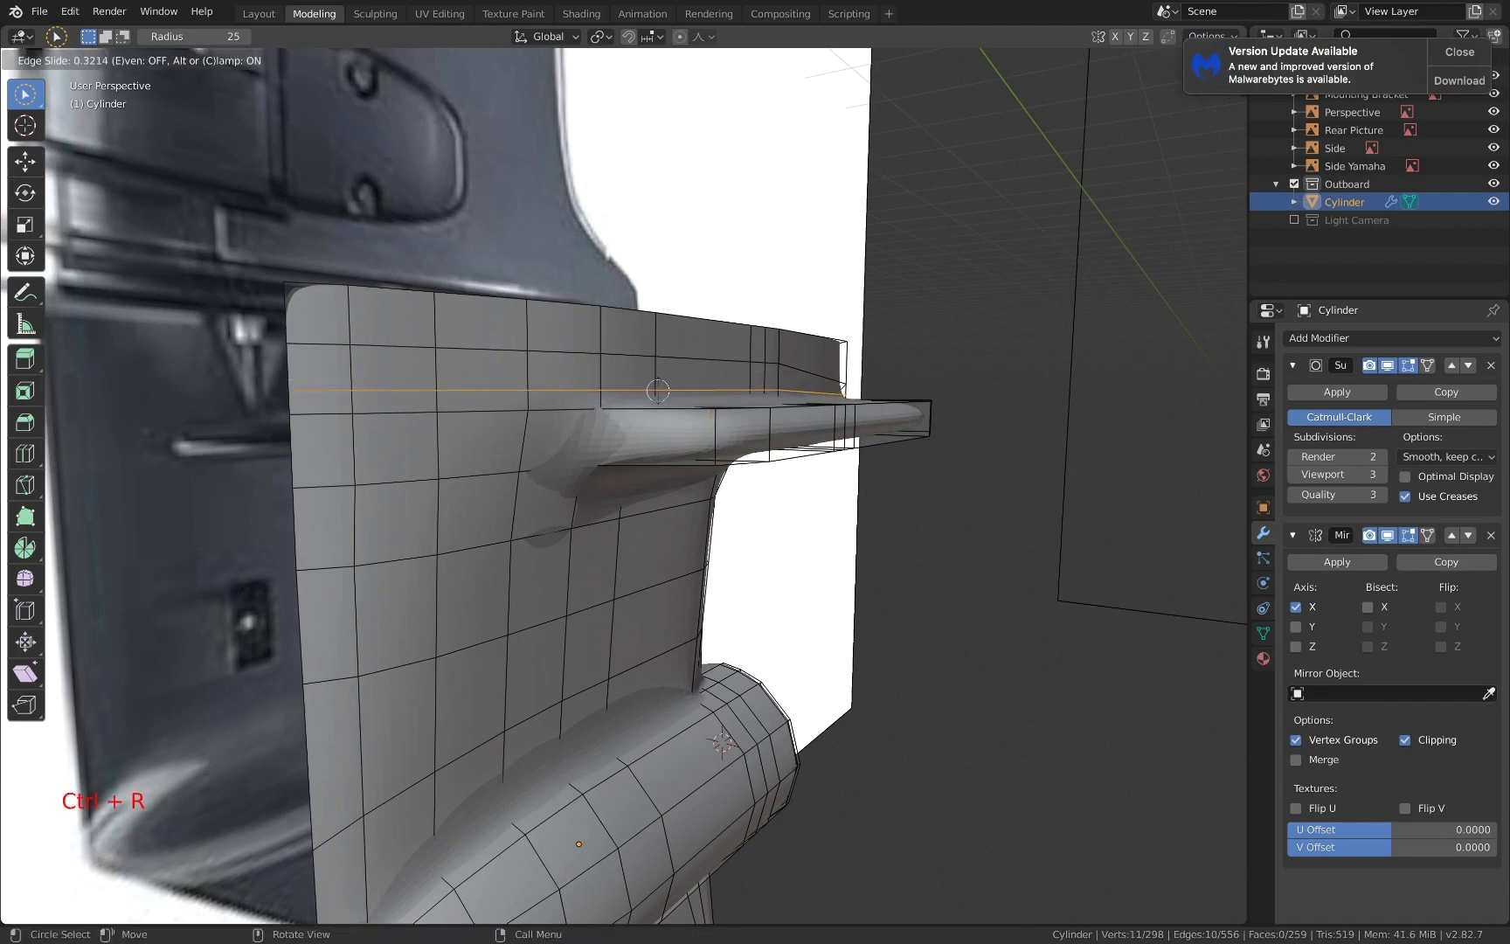
{"action": "left_click", "coordinate": [658, 390]}
{"action": "key", "text": "ctrl+r"}
{"action": "left_click", "coordinate": [583, 502]}
{"action": "left_click", "coordinate": [581, 489]}
{"action": "left_click", "coordinate": [577, 484]}
- Nudge the selected vertices beneath the horizontal plate slightly upward and check the junction from the rear
{"action": "middle_click_drag", "start_coordinate": [573, 480], "coordinate": [732, 546]}
{"action": "key", "text": "1"}
{"action": "left_click", "coordinate": [603, 471]}
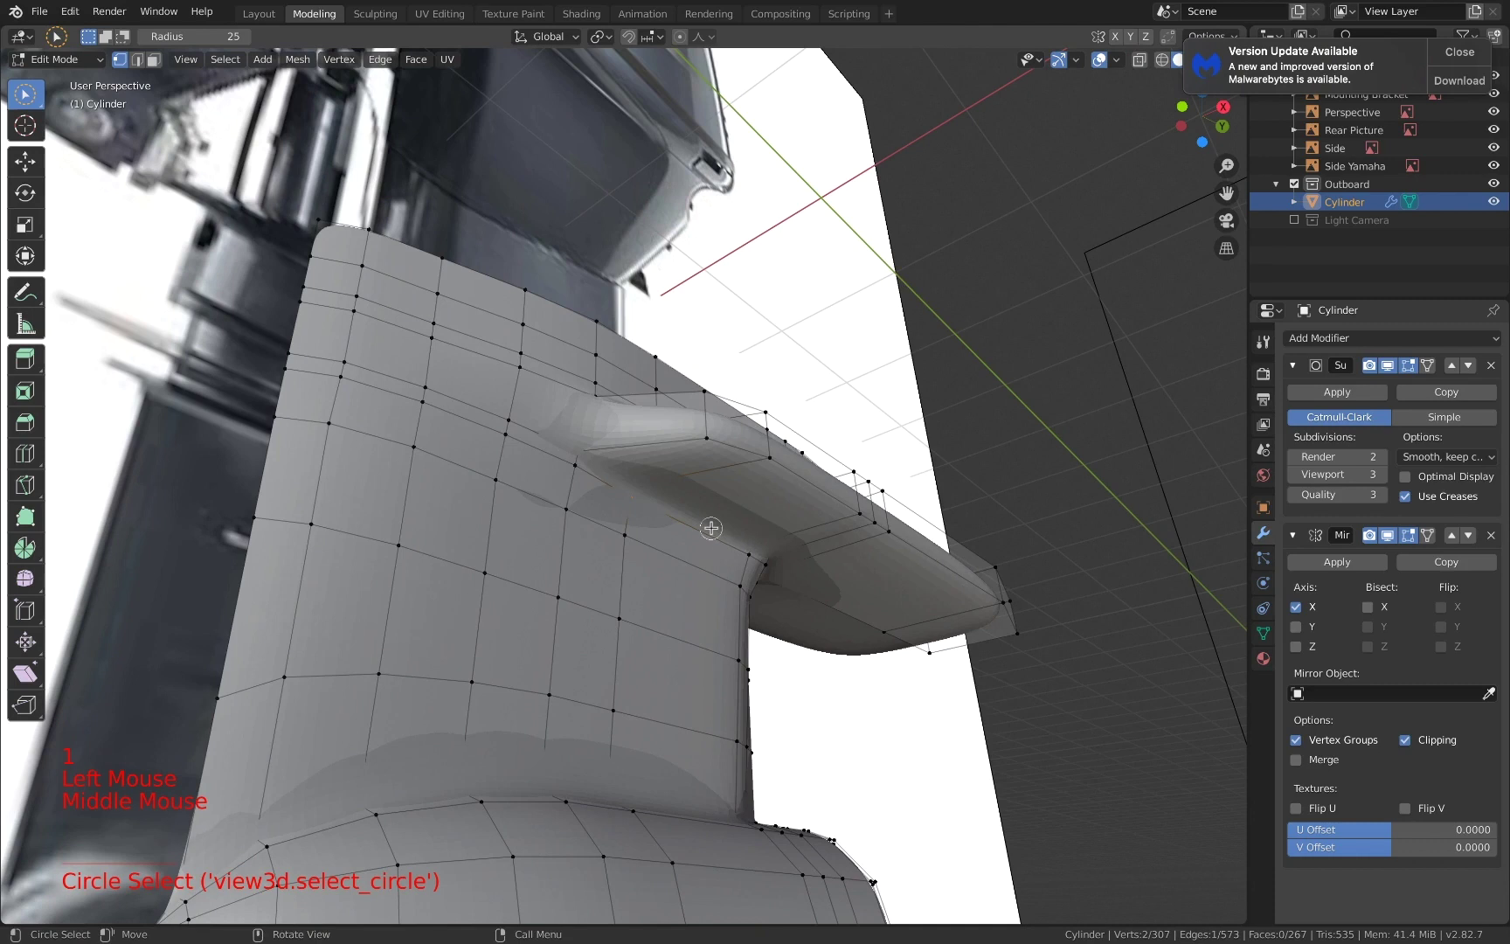
{"action": "key", "text": "g"}
{"action": "left_click", "coordinate": [711, 518]}
{"action": "key", "text": "a"}
{"action": "key", "text": "a"}
{"action": "left_click", "coordinate": [626, 534]}
{"action": "middle_click_drag", "start_coordinate": [627, 535], "coordinate": [755, 608]}
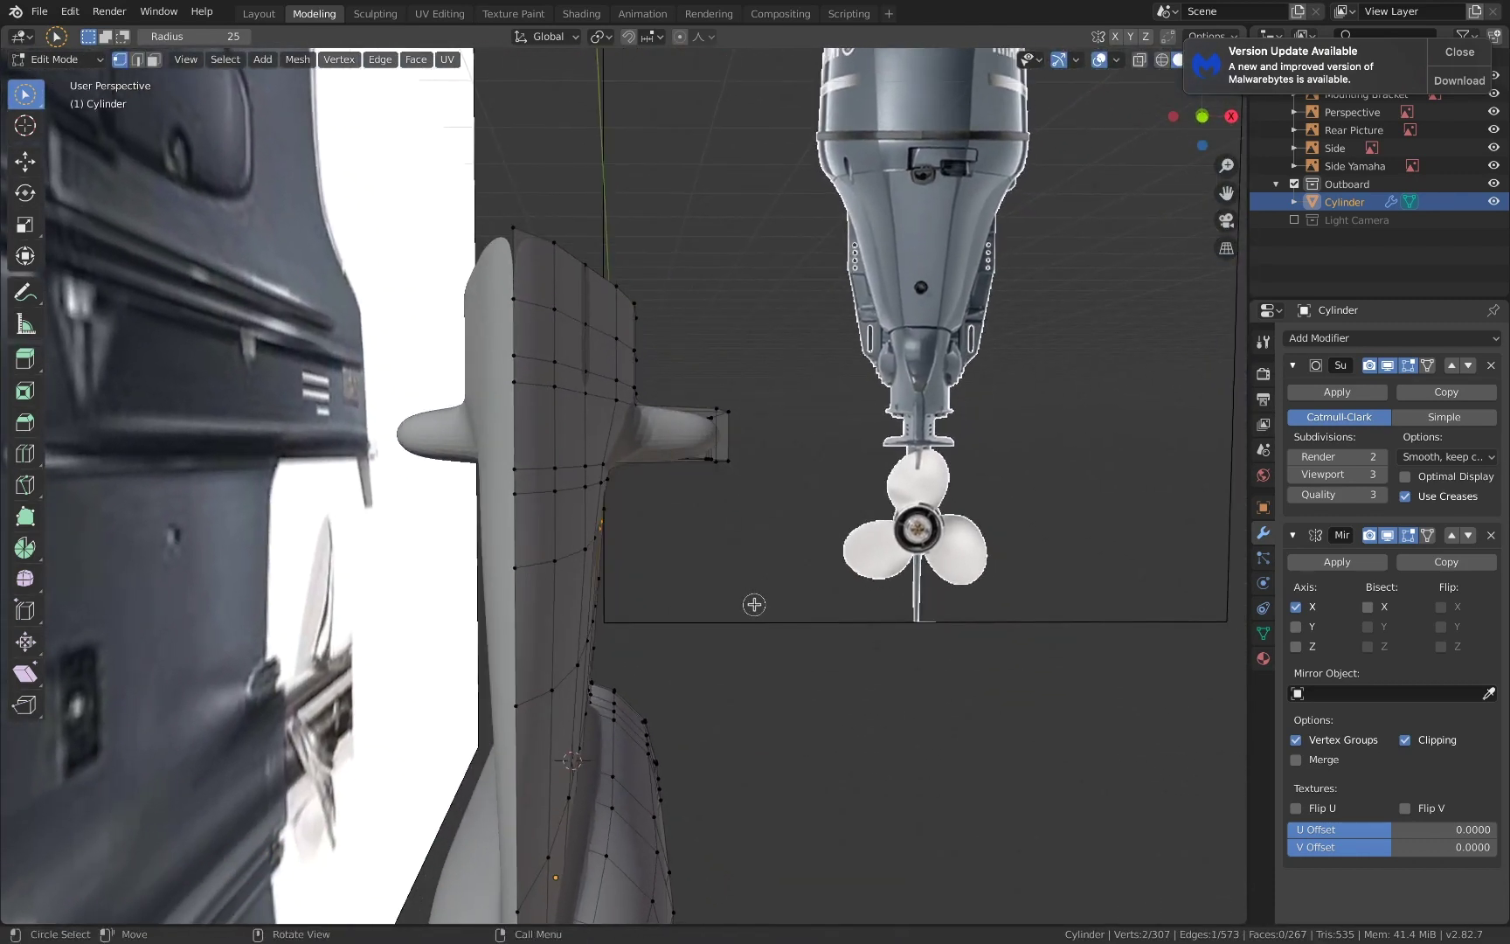
- Move the Rear Picture reference about -5.27 m along X and -0.09 m along Z over the model, and scale it to 2.372
{"action": "left_click", "coordinate": [1203, 118]}
{"action": "scroll", "coordinate": [1009, 281], "scroll_direction": "down", "scroll_amount": 7}
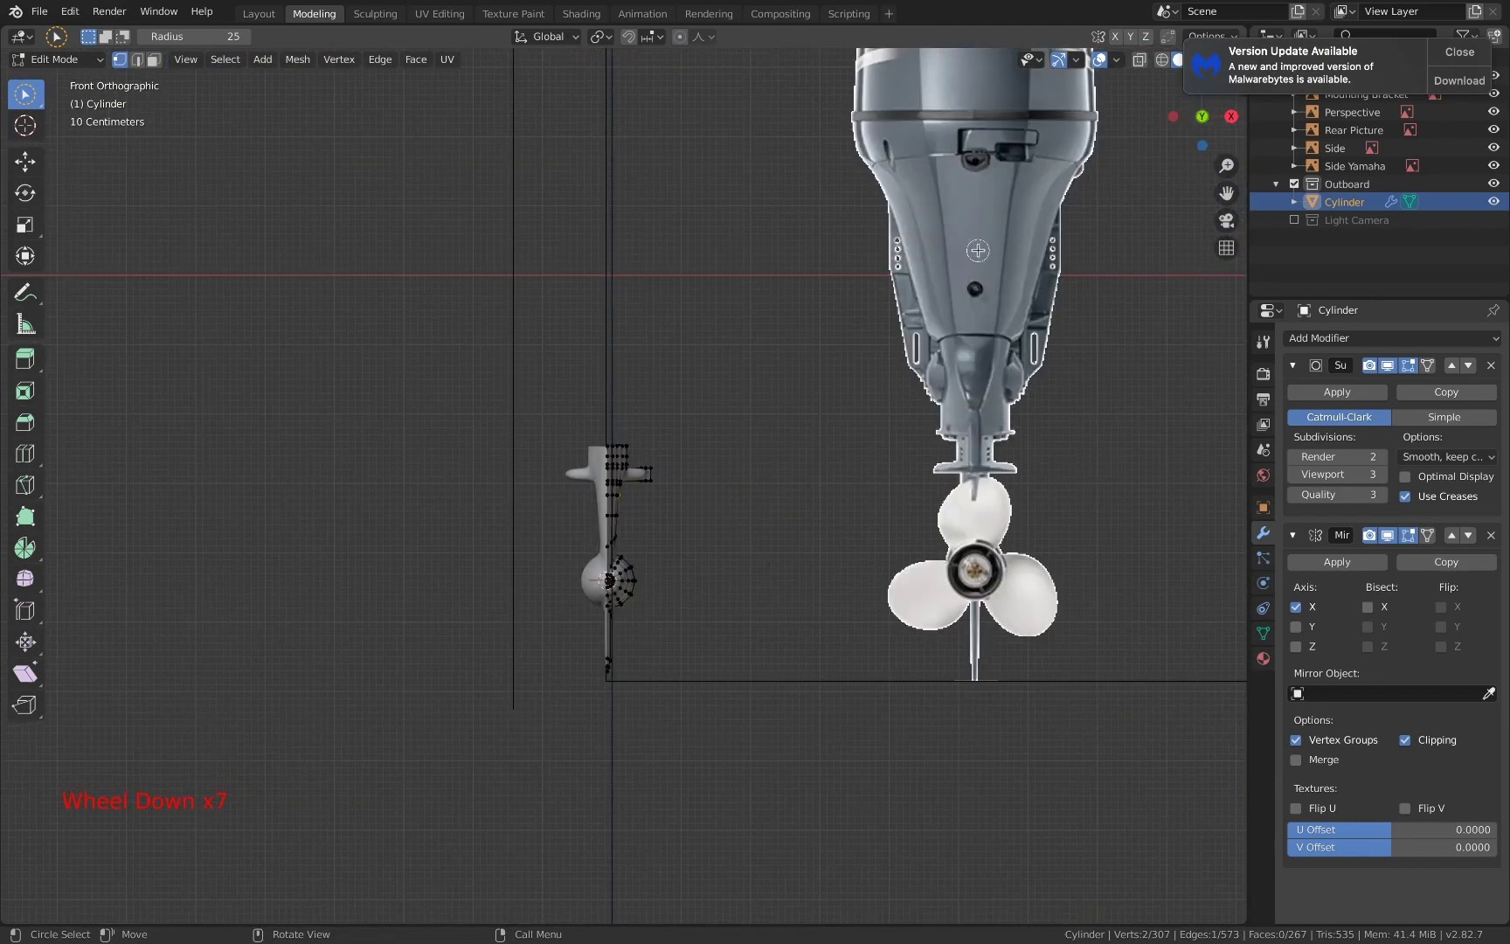
{"action": "key", "text": "Tab"}
{"action": "left_click", "coordinate": [979, 248]}
{"action": "key", "text": "g"}
{"action": "left_click", "coordinate": [613, 254]}
{"action": "key", "text": "s"}
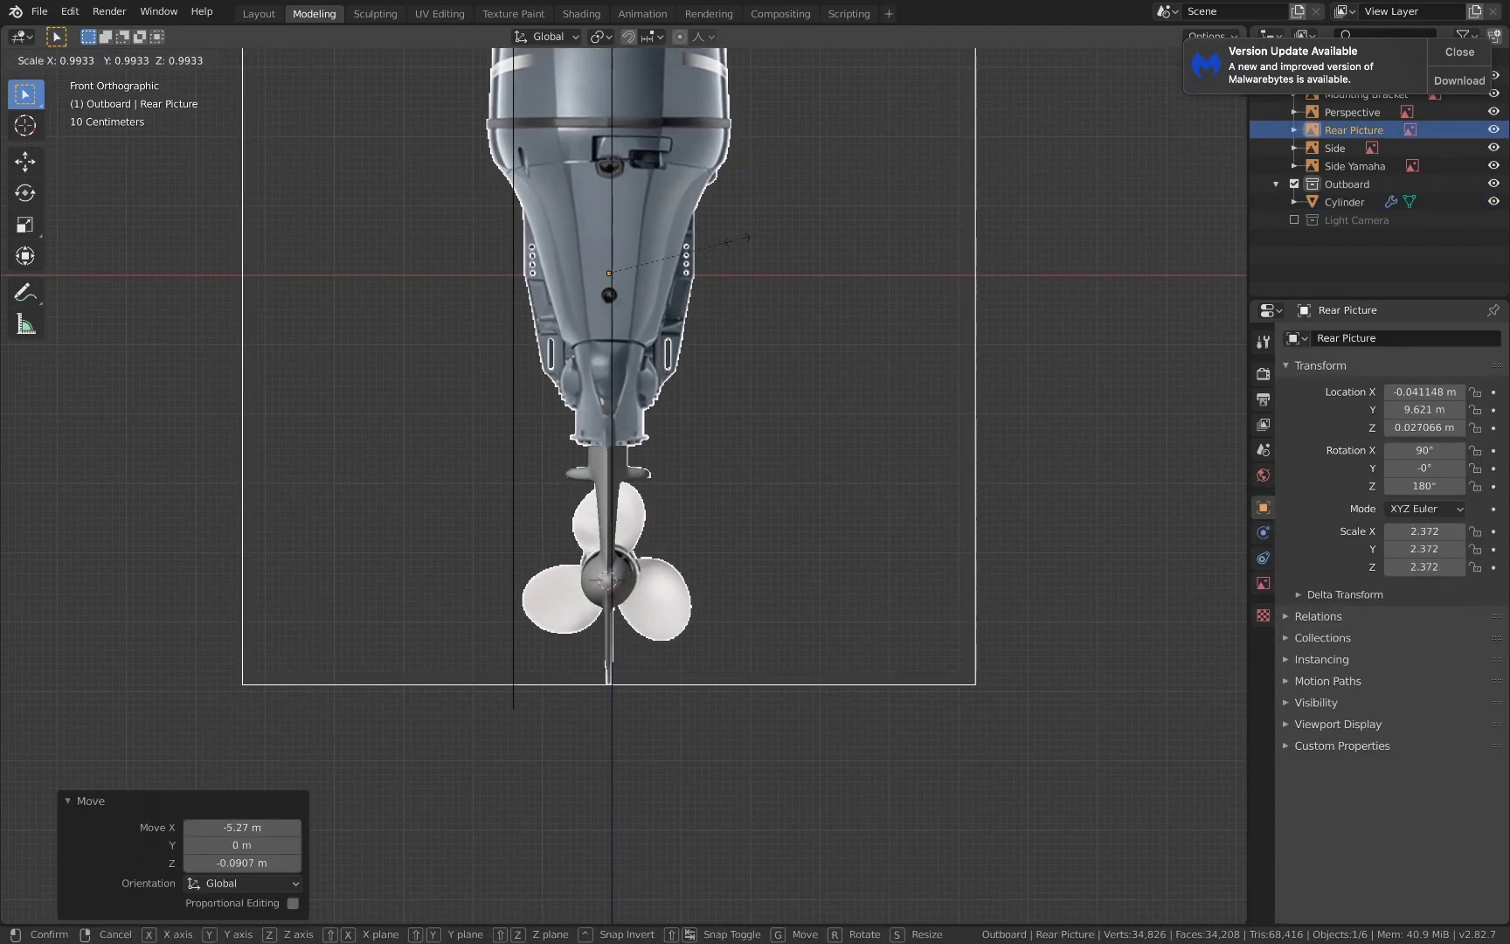
{"action": "left_click", "coordinate": [738, 244]}
- Fine-tune the Rear Picture's position by about -0.013 m along X and 0.004 m along Z
{"action": "scroll", "coordinate": [676, 419], "scroll_direction": "up", "scroll_amount": 6}
{"action": "key", "text": "g"}
{"action": "left_click", "coordinate": [688, 421]}
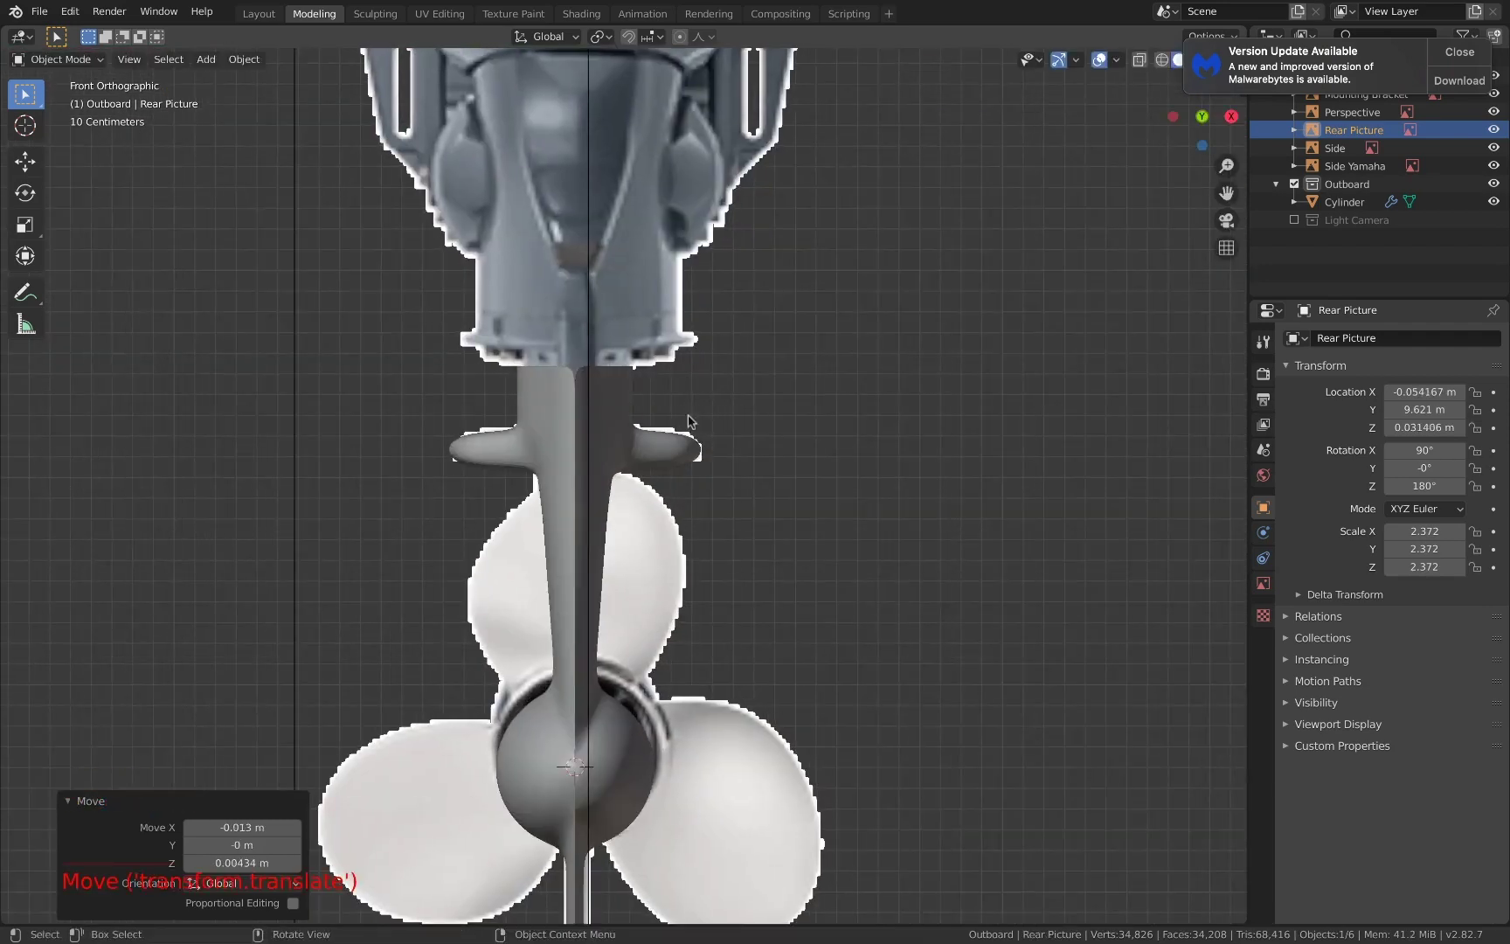
- Select the lower unit's top edge loop in Edit Mode and extrude it about 0.219 m outward along X
{"action": "scroll", "coordinate": [803, 457], "scroll_direction": "down", "scroll_amount": 1}
{"action": "middle_click_drag", "start_coordinate": [799, 456], "coordinate": [811, 389], "text": "shift"}
{"action": "middle_click_drag", "start_coordinate": [810, 388], "coordinate": [633, 391]}
{"action": "scroll", "coordinate": [635, 390], "scroll_direction": "down", "scroll_amount": 2}
{"action": "left_click", "coordinate": [1204, 119]}
{"action": "middle_click_drag", "start_coordinate": [896, 359], "coordinate": [909, 393]}
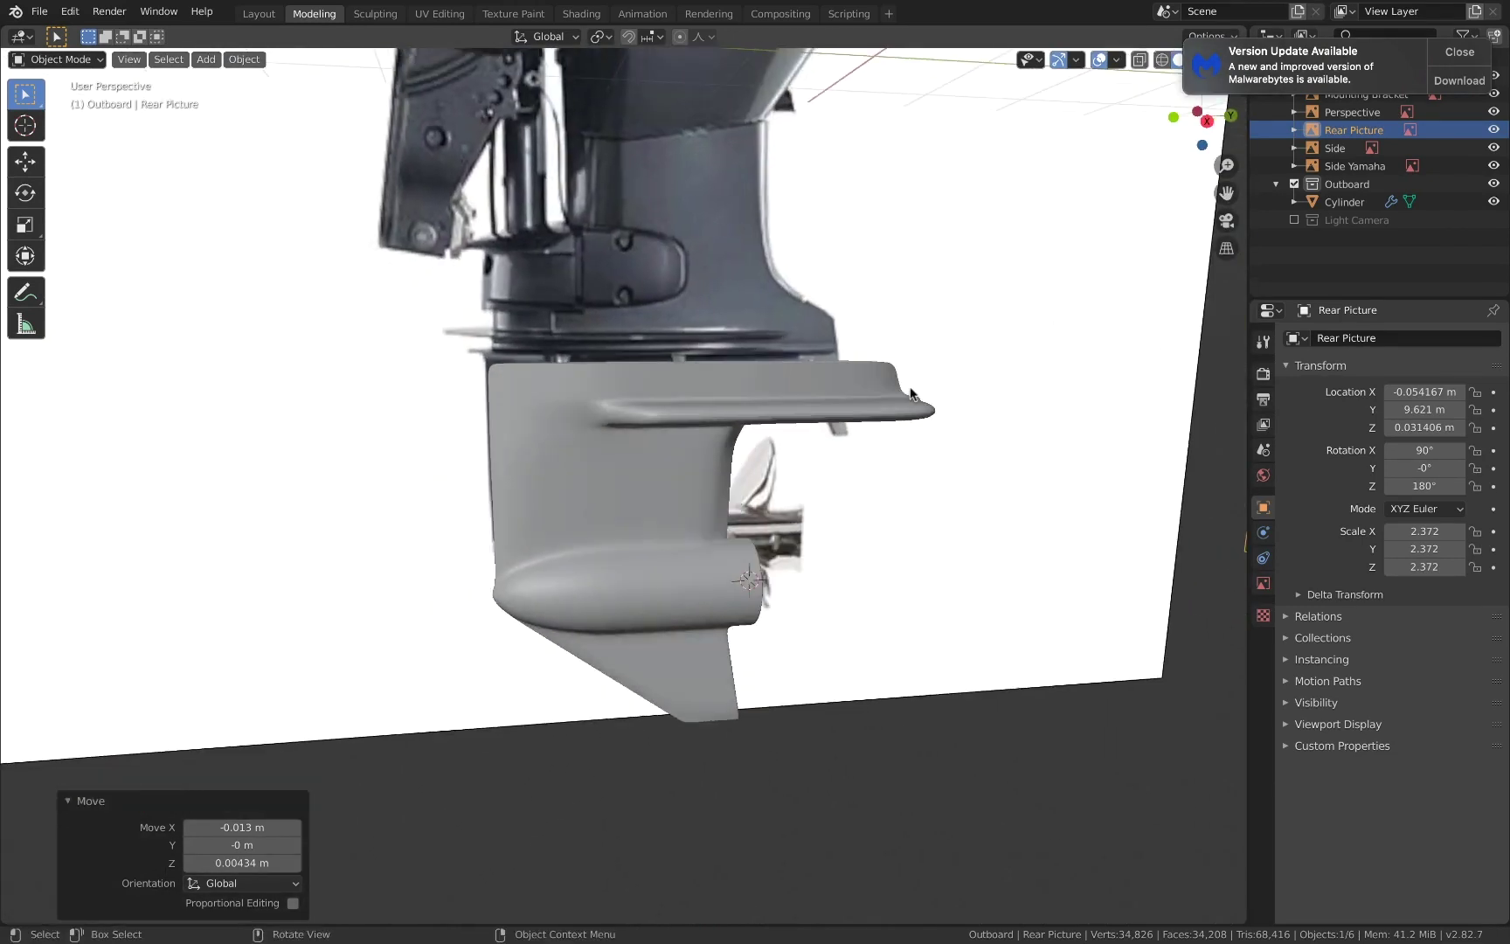
{"action": "left_click", "coordinate": [910, 393]}
{"action": "key", "text": "Tab"}
{"action": "scroll", "coordinate": [533, 349], "scroll_direction": "up", "scroll_amount": 2}
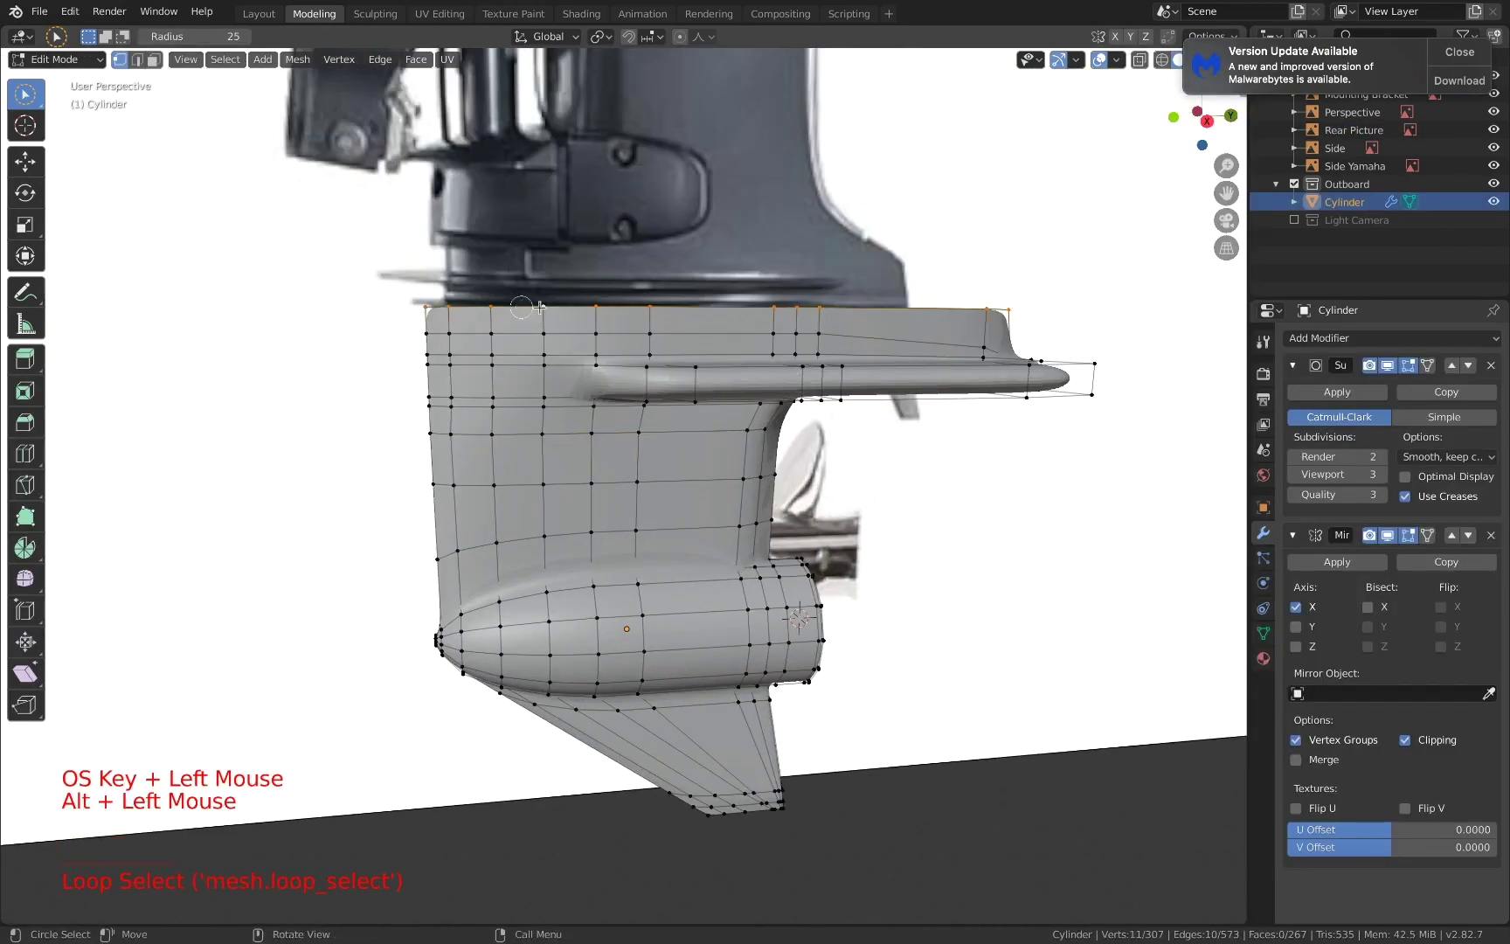
{"action": "left_click", "coordinate": [1174, 119]}
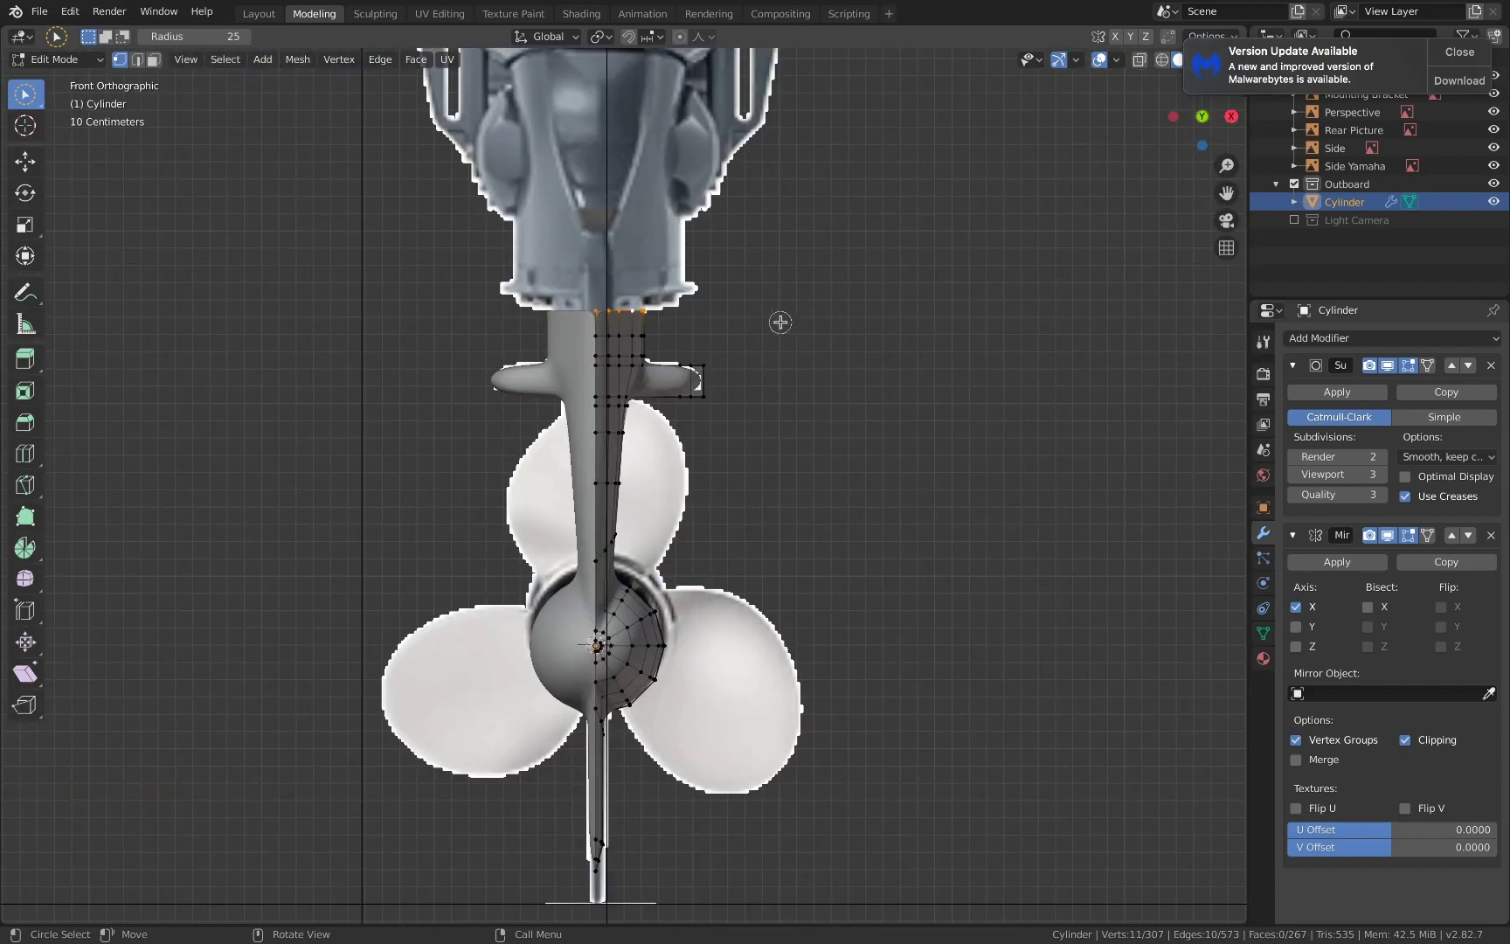
{"action": "key", "text": "e"}
{"action": "left_click", "coordinate": [816, 321]}
- Scale the extruded top loop by about 1.07 along Y and shift it along Y to overhang the lower unit's ends
{"action": "middle_click_drag", "start_coordinate": [816, 321], "coordinate": [950, 376]}
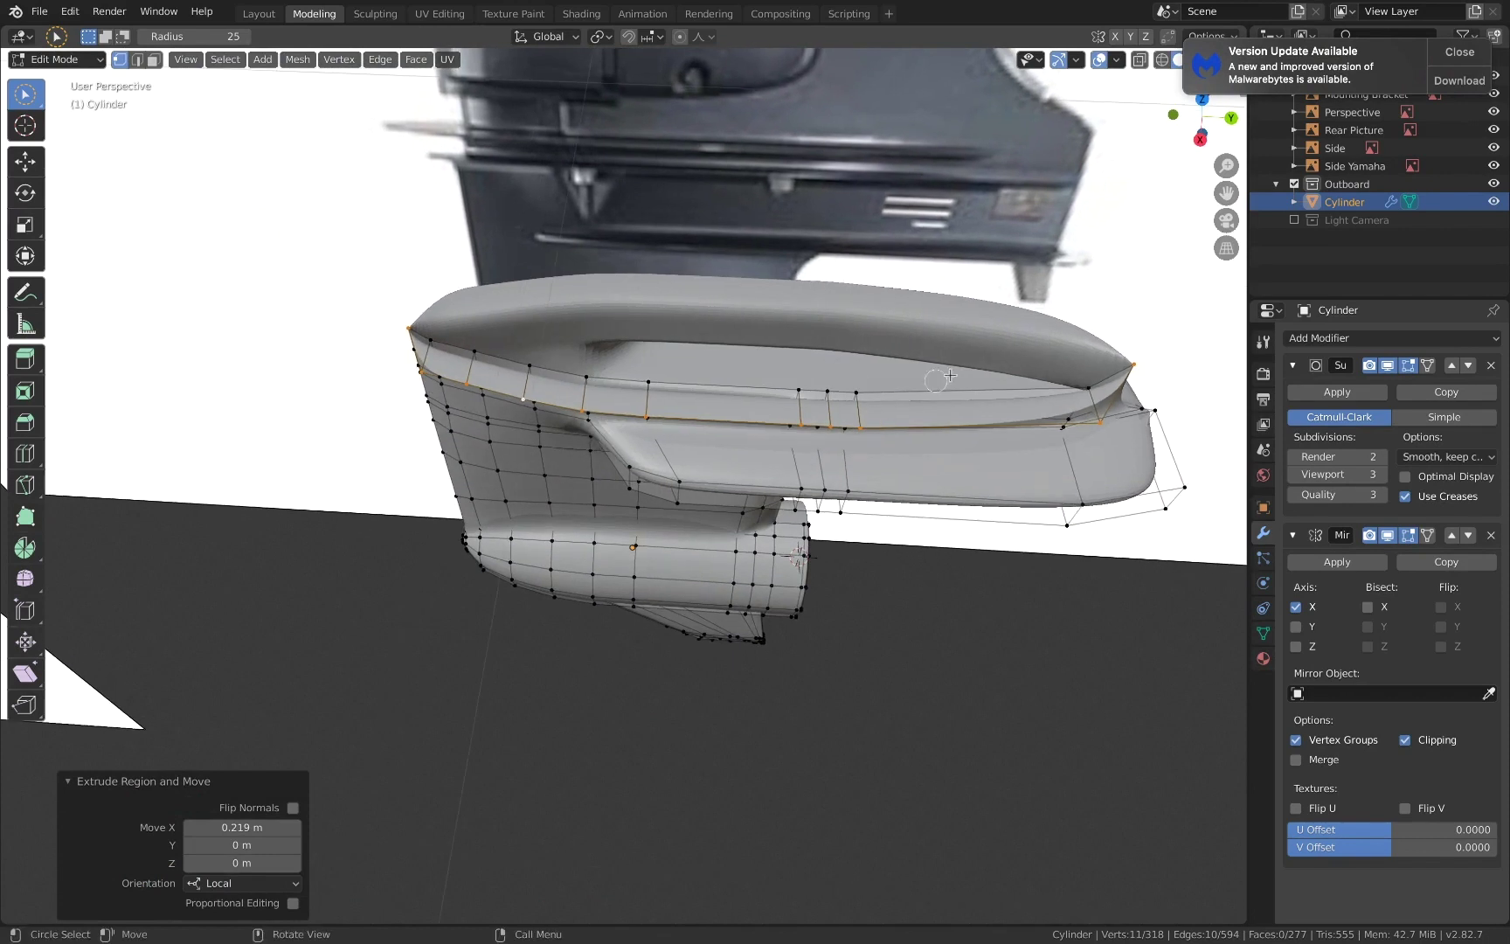
{"action": "key", "text": "s"}
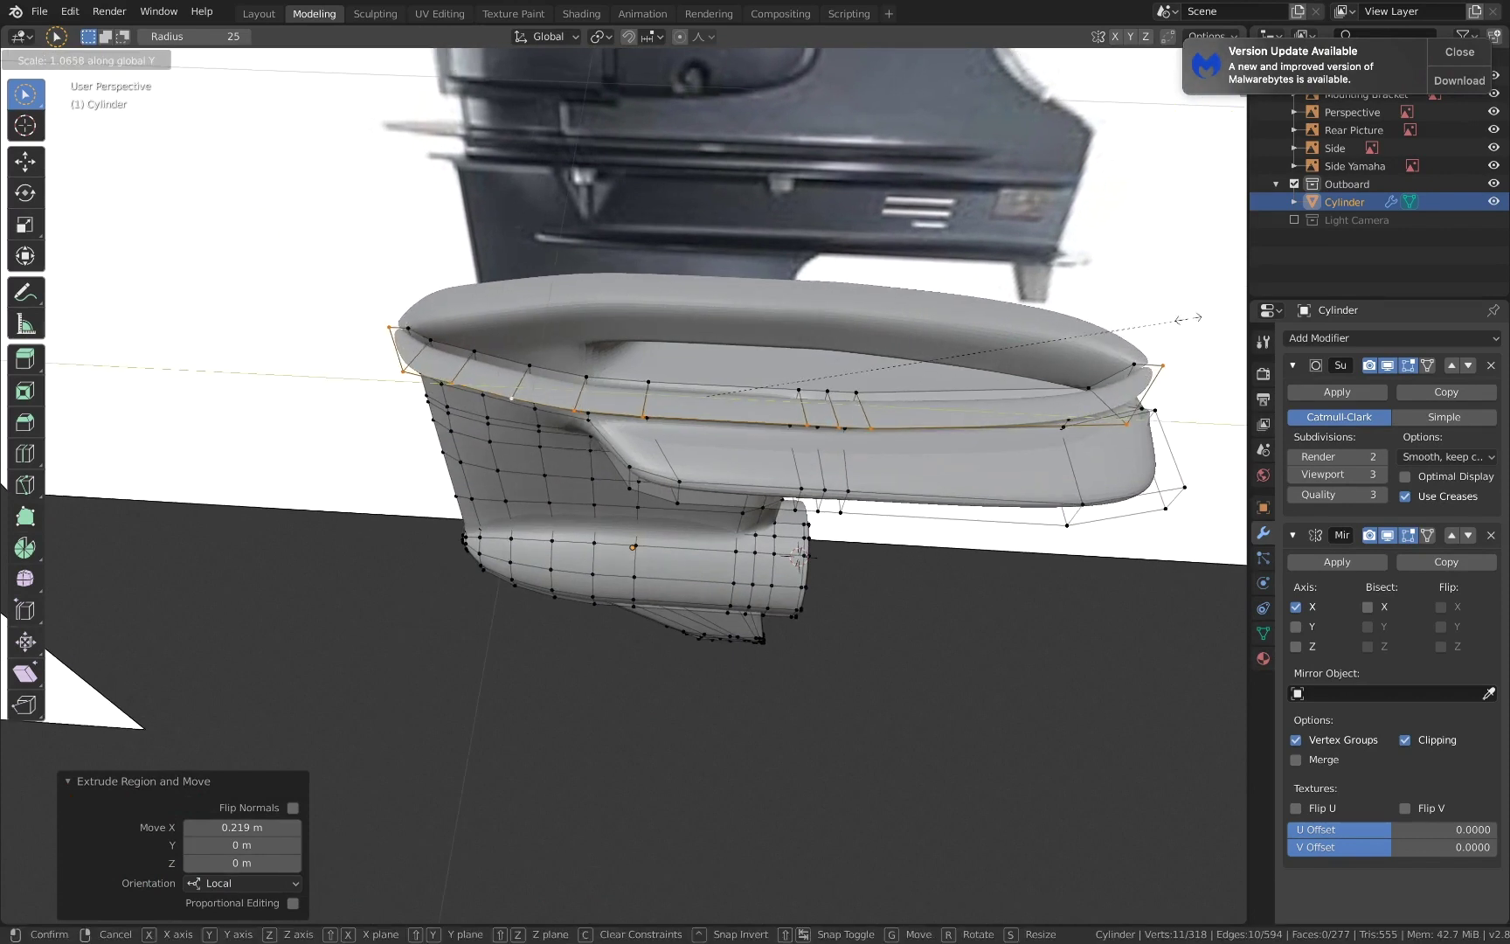
{"action": "left_click", "coordinate": [1188, 318]}
{"action": "left_click_drag", "start_coordinate": [1162, 365], "coordinate": [1127, 424], "text": "shift"}
{"action": "key", "text": "g"}
{"action": "key", "text": "y"}
{"action": "left_click", "coordinate": [1163, 259]}
- Select the end vertices of the extruded loop and move them along X toward the mirror plane
{"action": "middle_click_drag", "start_coordinate": [1163, 259], "coordinate": [984, 198]}
{"action": "scroll", "coordinate": [983, 198], "scroll_direction": "down", "scroll_amount": 1}
{"action": "scroll", "coordinate": [984, 198], "scroll_direction": "up", "scroll_amount": 2}
{"action": "middle_click_drag", "start_coordinate": [900, 317], "coordinate": [806, 418], "text": "shift"}
{"action": "key", "text": "a"}
{"action": "key", "text": "a"}
{"action": "key", "text": "a"}
{"action": "key", "text": "c"}
{"action": "key", "text": "g"}
{"action": "key", "text": "x"}
{"action": "left_click", "coordinate": [782, 598]}
- Select the flange's outer edge loop and extrude it about 0.1 m upward along Z
{"action": "scroll", "coordinate": [782, 597], "scroll_direction": "down", "scroll_amount": 1}
{"action": "middle_click_drag", "start_coordinate": [783, 597], "coordinate": [809, 408]}
{"action": "key", "text": "2"}
{"action": "left_click", "coordinate": [735, 515], "text": "alt"}
{"action": "scroll", "coordinate": [734, 515], "scroll_direction": "down", "scroll_amount": 4}
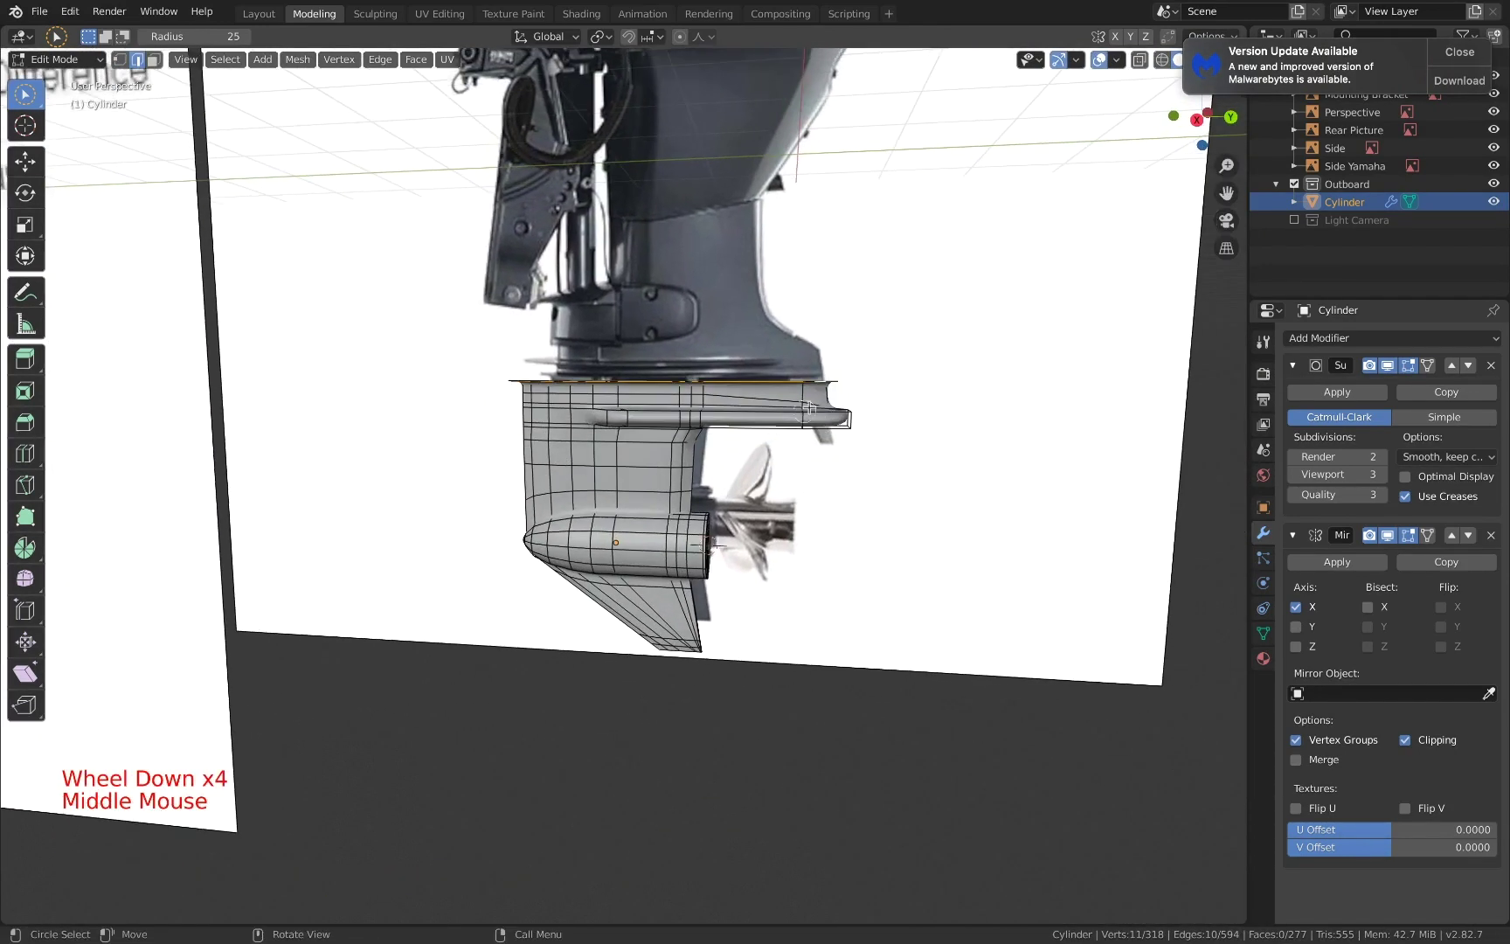
{"action": "left_click", "coordinate": [1196, 119]}
{"action": "scroll", "coordinate": [861, 318], "scroll_direction": "up", "scroll_amount": 3}
{"action": "key", "text": "e"}
{"action": "key", "text": "z"}
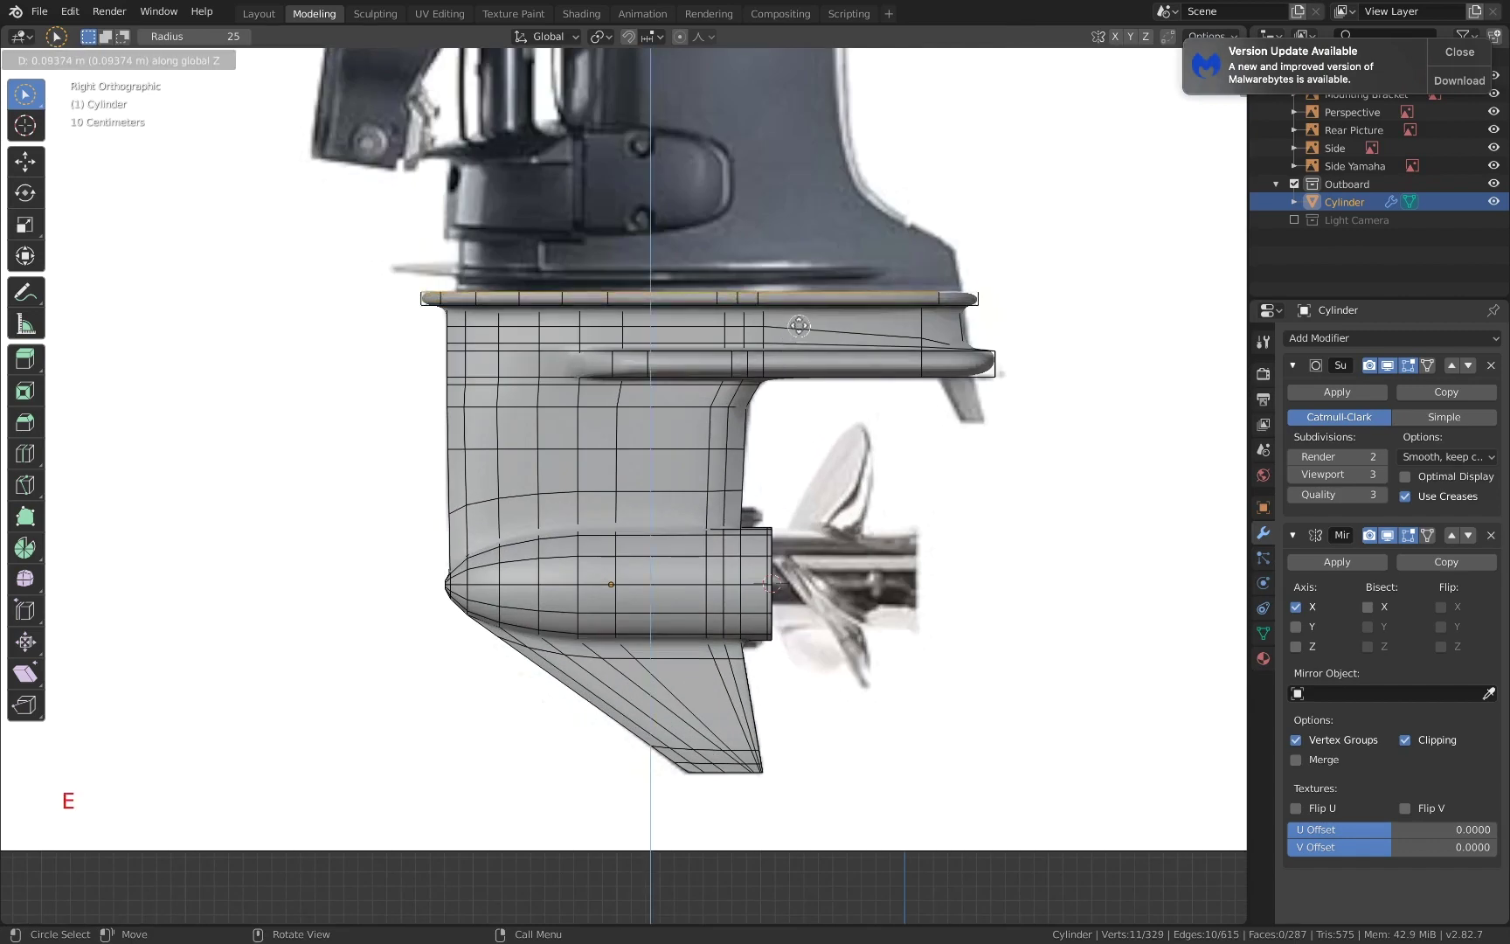
{"action": "left_click", "coordinate": [800, 324]}
- Select the flange's side face loop and widen it along X to match the flange in the rear reference
{"action": "left_click", "coordinate": [1220, 119]}
{"action": "left_click", "coordinate": [1220, 120]}
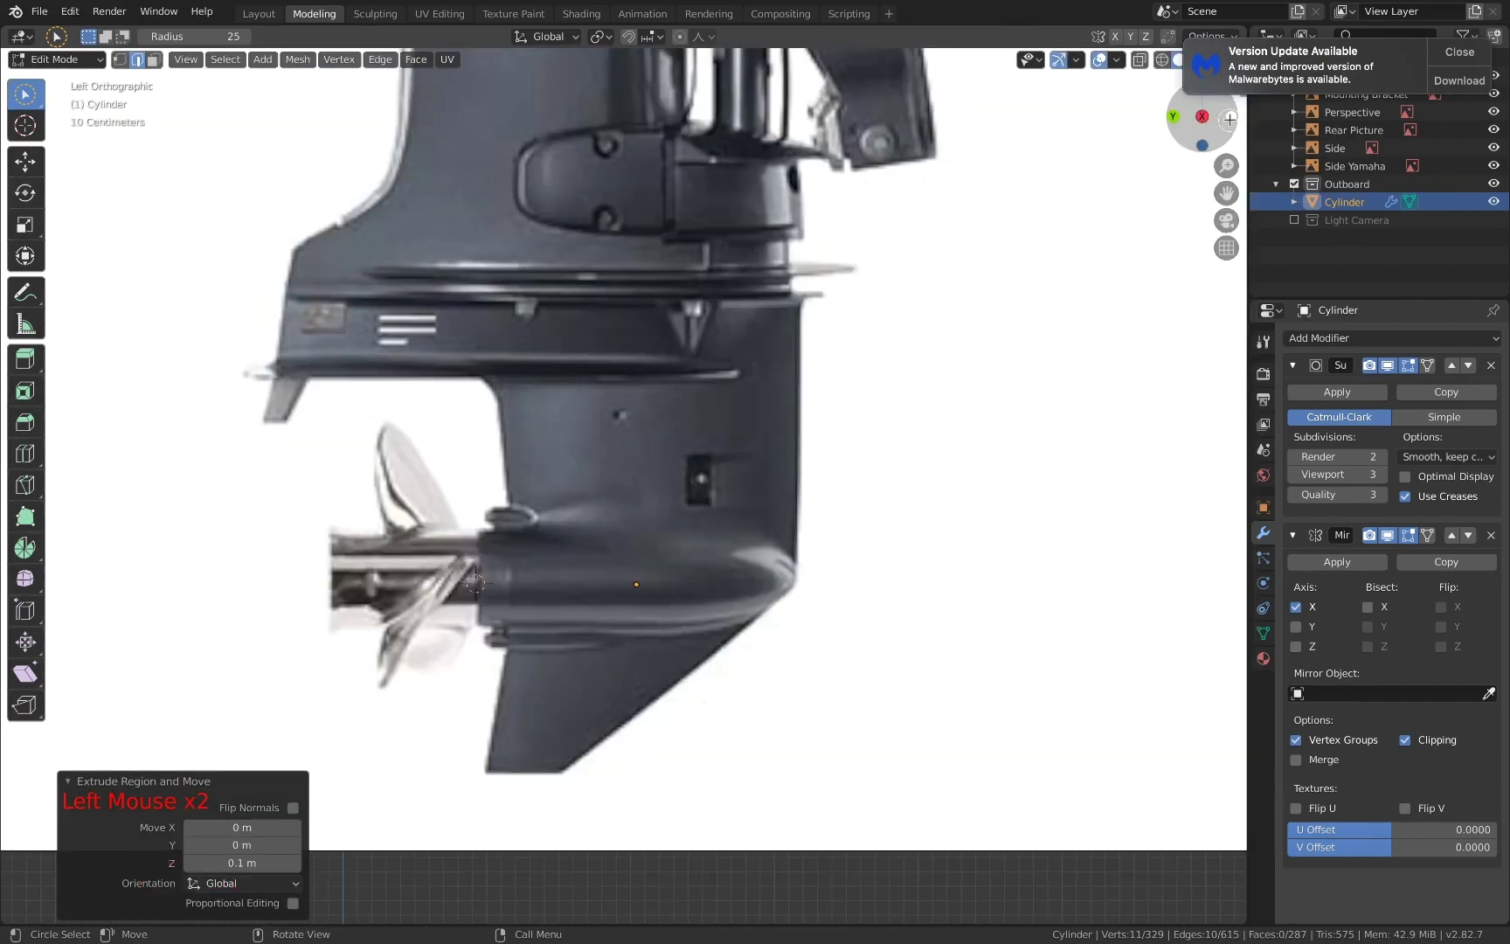
{"action": "left_click", "coordinate": [1220, 120]}
{"action": "scroll", "coordinate": [741, 287], "scroll_direction": "up", "scroll_amount": 3}
{"action": "middle_click_drag", "start_coordinate": [799, 290], "coordinate": [675, 416], "text": "shift"}
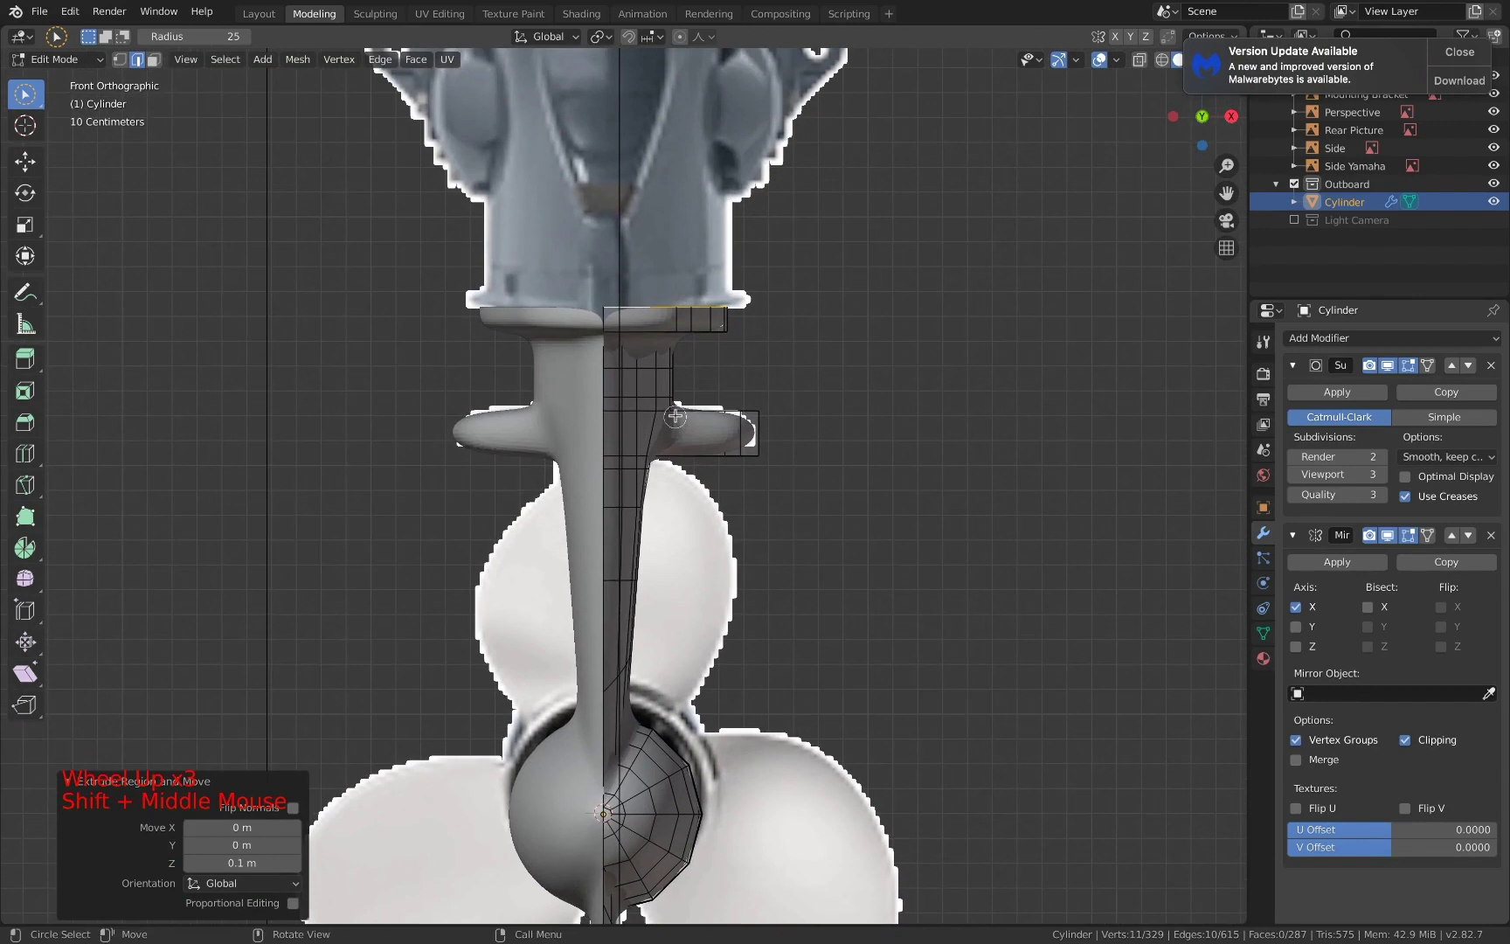
{"action": "key", "text": "2"}
{"action": "key", "text": "3"}
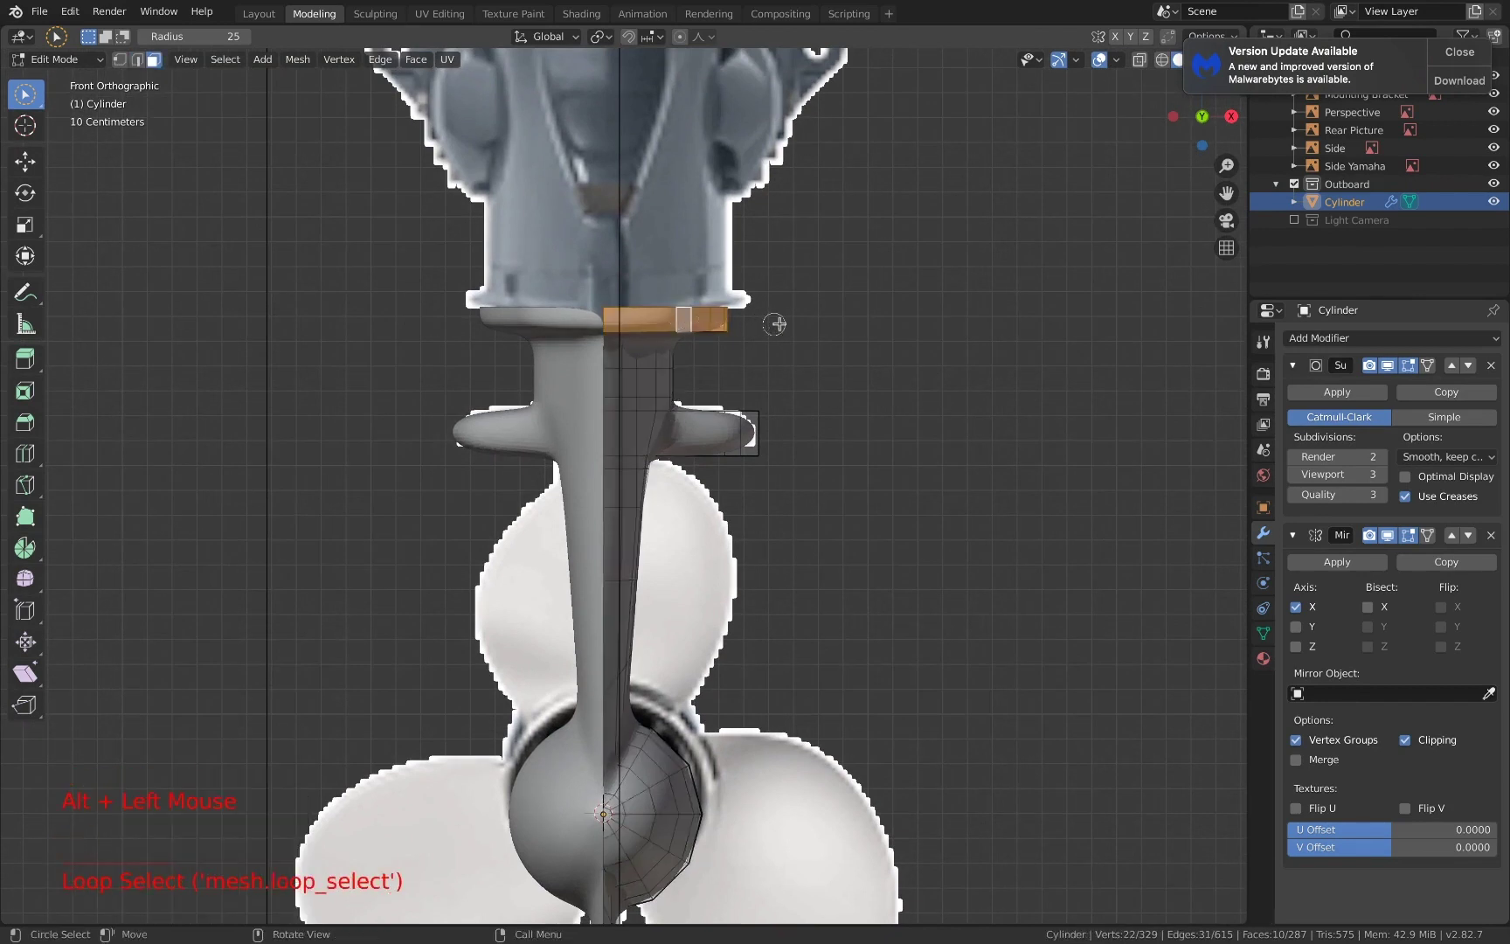
{"action": "key", "text": "s"}
{"action": "key", "text": "x"}
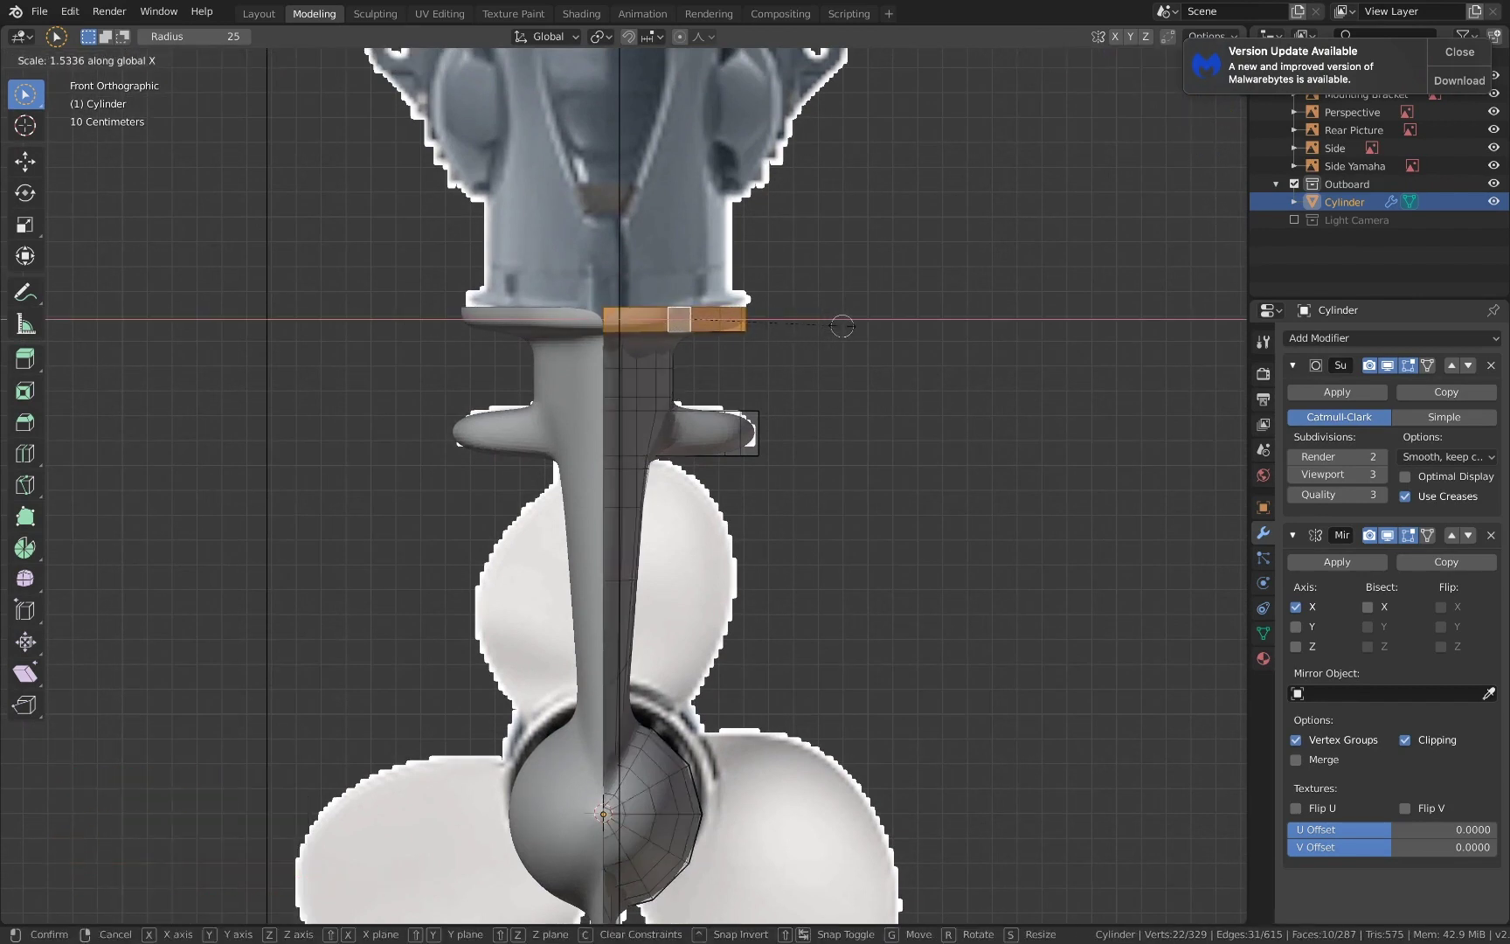
{"action": "left_click", "coordinate": [851, 327]}
- Extrude the flange's top edge loop inward at a scale of 0.816 and narrow the new loop further along X
{"action": "key", "text": "2"}
{"action": "scroll", "coordinate": [735, 314], "scroll_direction": "up", "scroll_amount": 2}
{"action": "middle_click_drag", "start_coordinate": [735, 314], "coordinate": [751, 327], "text": "shift"}
{"action": "key", "text": "a"}
{"action": "key", "text": "a"}
{"action": "key", "text": "a"}
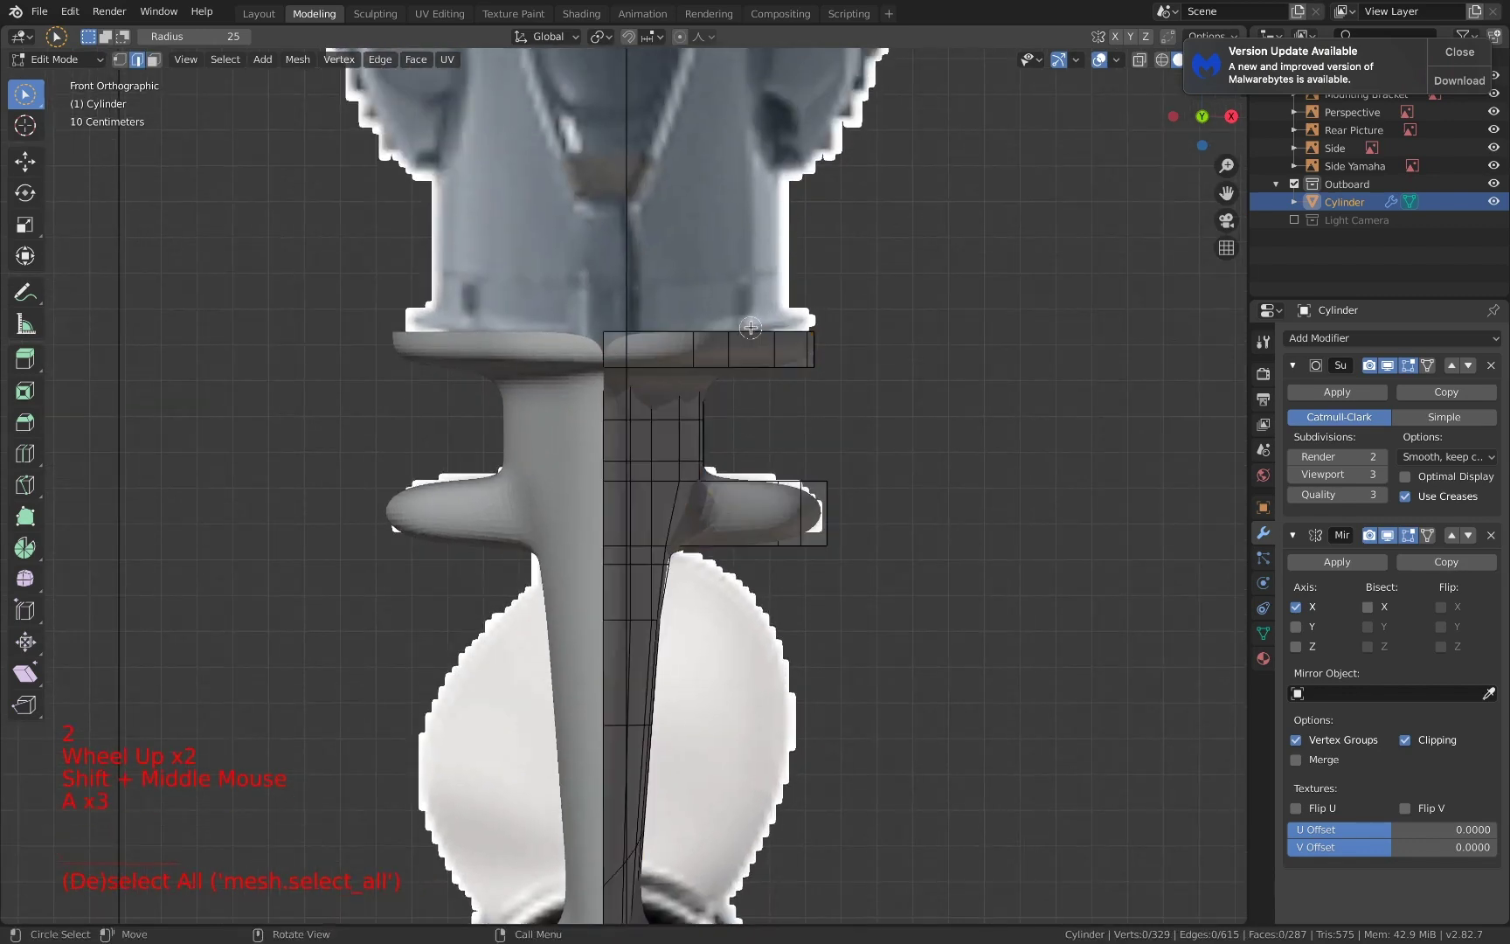
{"action": "key", "text": "e"}
{"action": "key", "text": "s"}
{"action": "left_click", "coordinate": [891, 321]}
{"action": "middle_click_drag", "start_coordinate": [890, 321], "coordinate": [919, 394]}
{"action": "key", "text": "s"}
{"action": "key", "text": "x"}
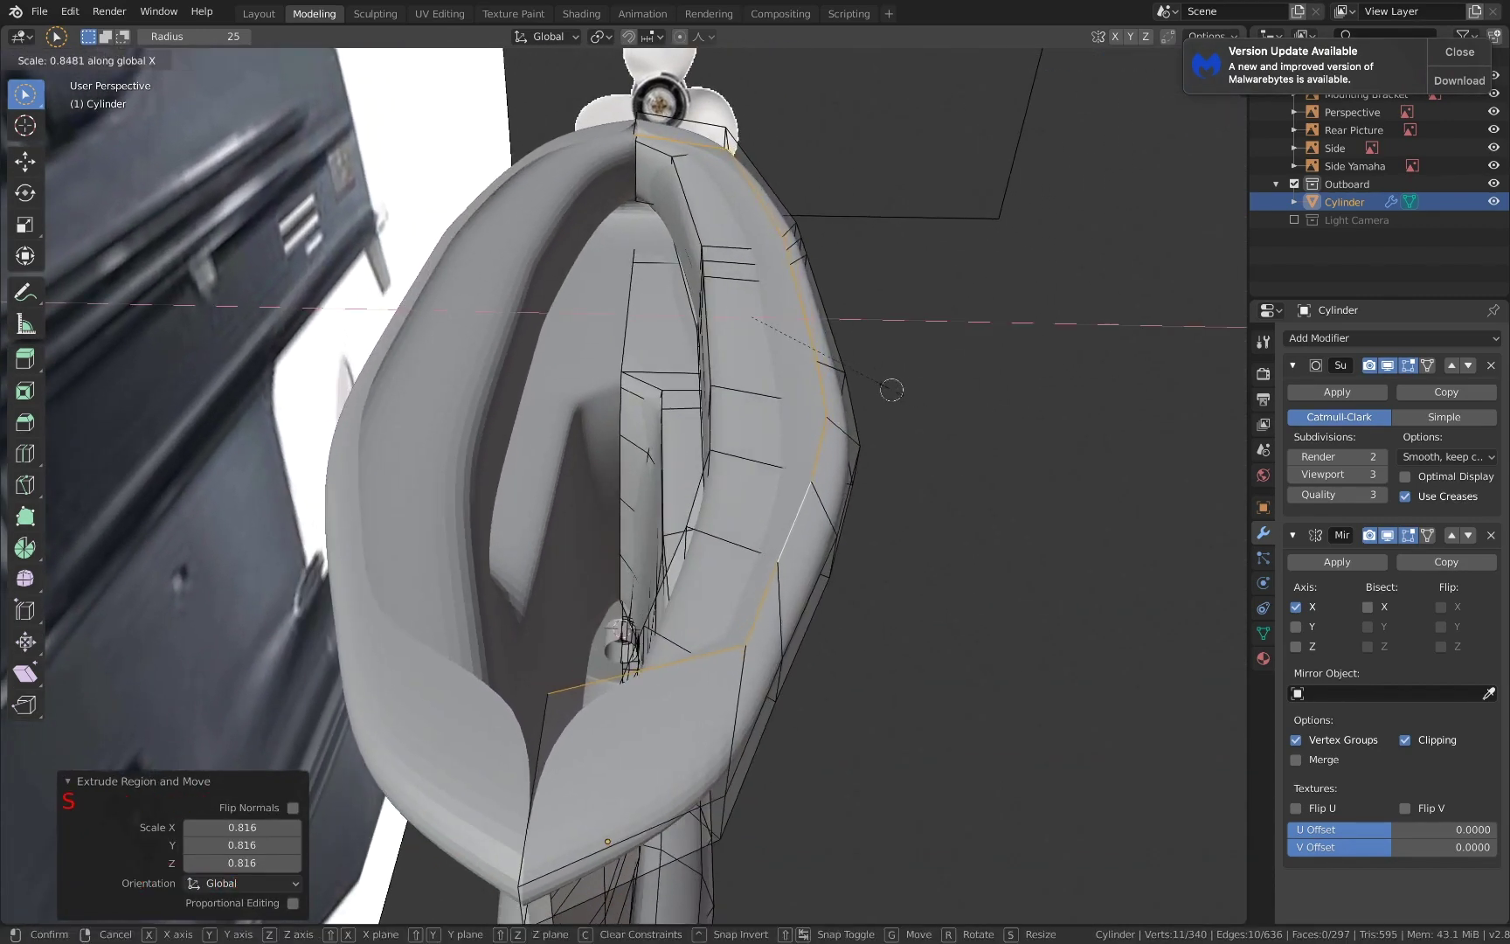
{"action": "left_click", "coordinate": [846, 367]}
- Reposition the front vertex of the flange's inner rim and its neighbour, keeping the neighbour's height locked
{"action": "key", "text": "1"}
{"action": "left_click", "coordinate": [549, 691]}
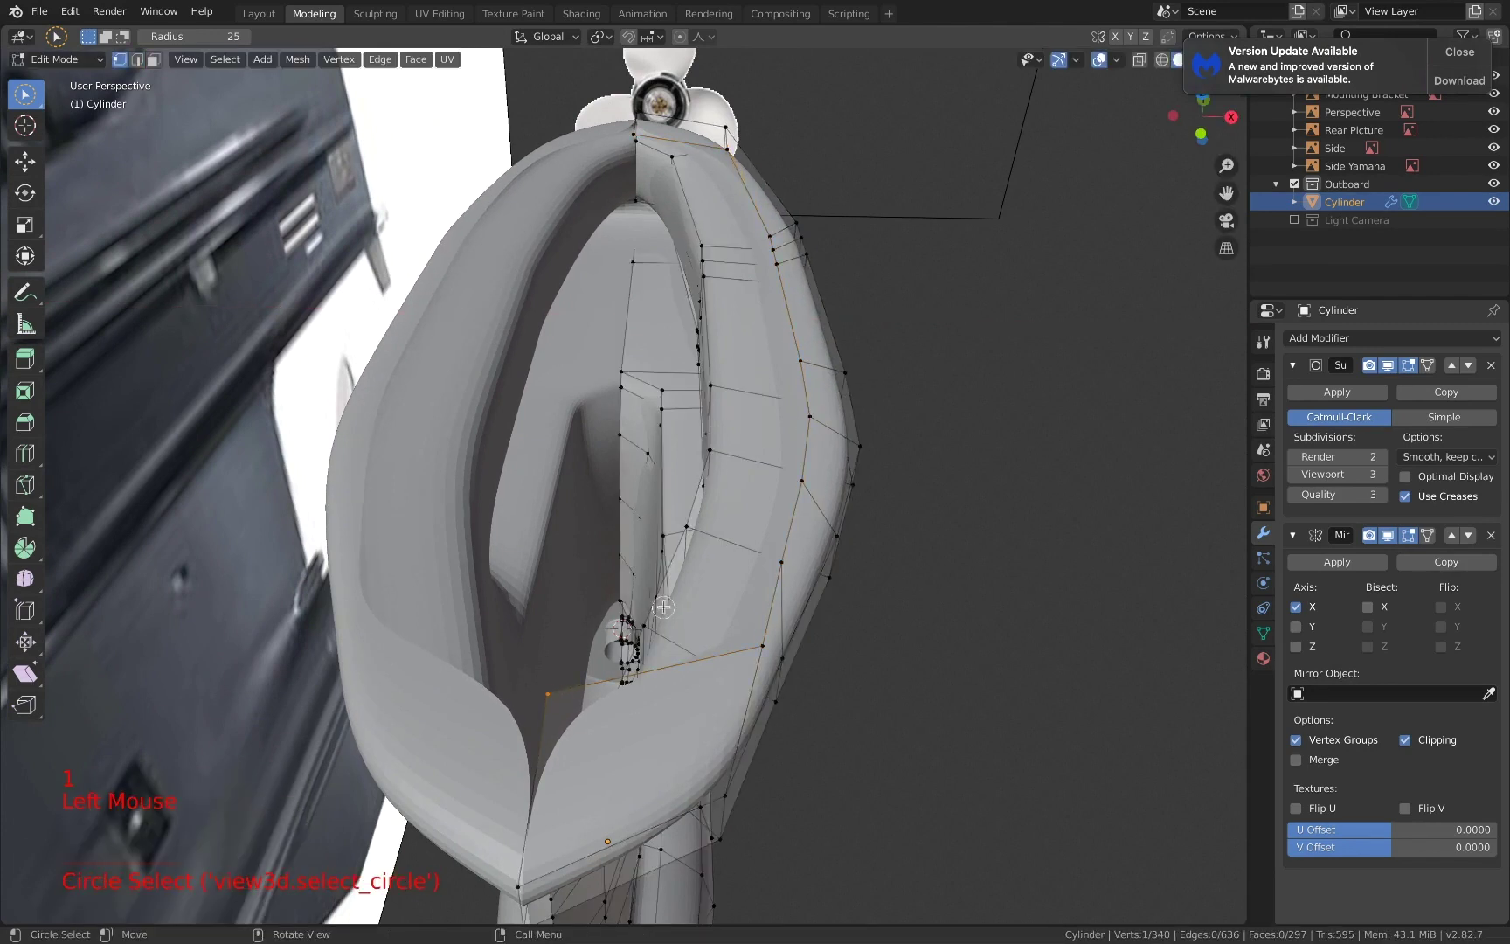
{"action": "key", "text": "g"}
{"action": "left_click", "coordinate": [786, 638]}
{"action": "key", "text": "g"}
{"action": "right_click", "coordinate": [758, 650]}
{"action": "middle_click_drag", "start_coordinate": [758, 650], "coordinate": [749, 650]}
{"action": "key", "text": "g"}
{"action": "key", "text": "shift+z"}
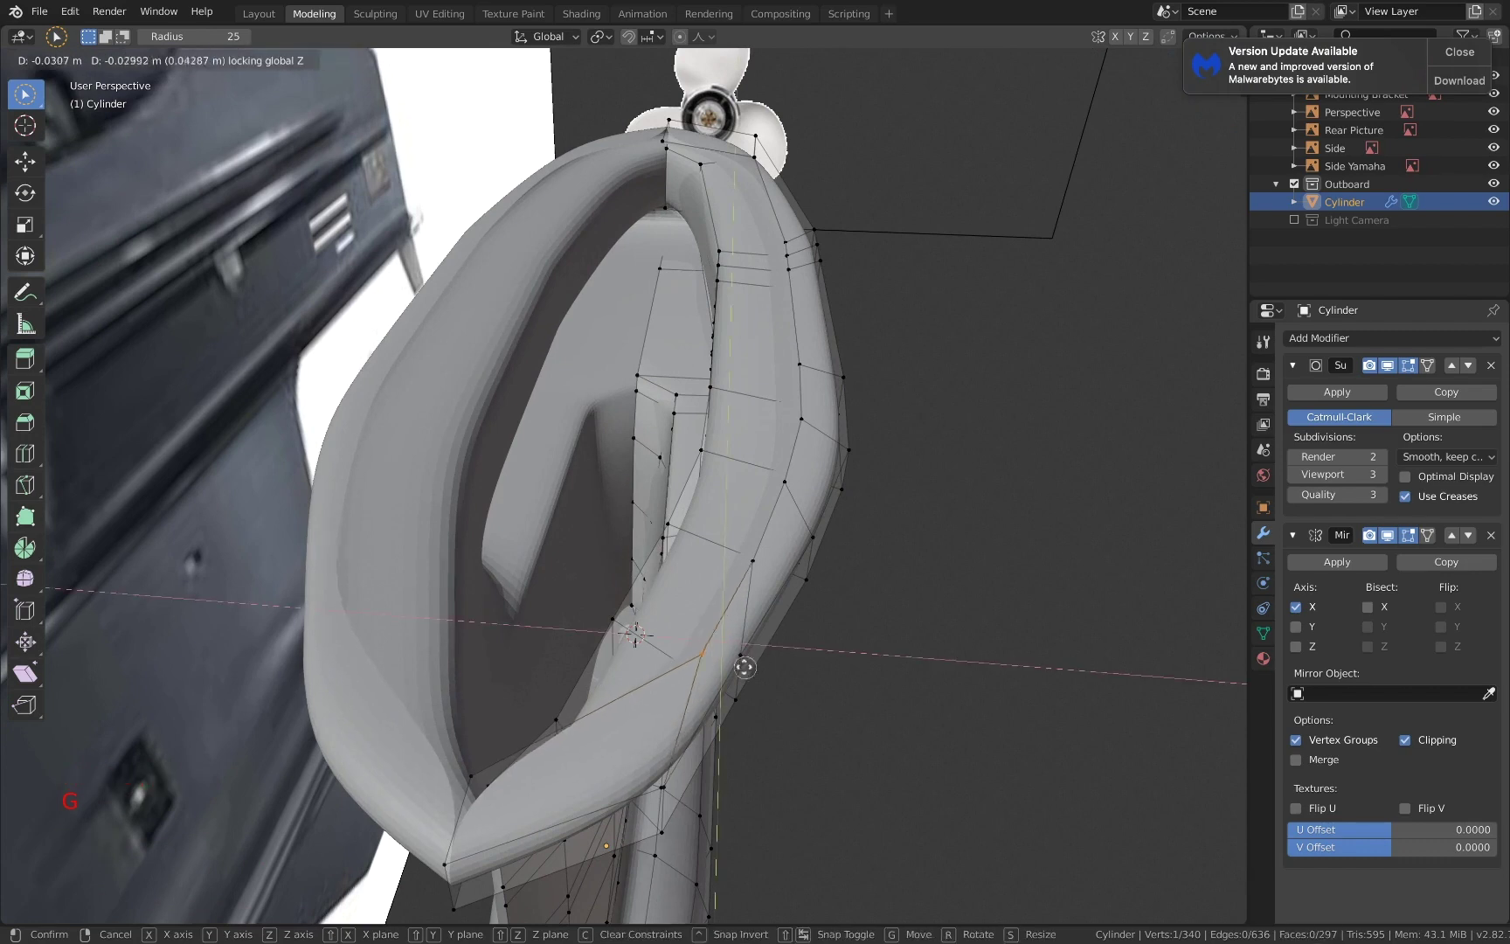
{"action": "left_click", "coordinate": [665, 733]}
- Move the next three inner-rim vertices in the horizontal plane, the last by about -0.016 m in X and -0.083 m in Y
{"action": "left_click", "coordinate": [760, 566]}
{"action": "key", "text": "g"}
{"action": "key", "text": "shift+z"}
{"action": "left_click", "coordinate": [744, 623]}
{"action": "left_click", "coordinate": [789, 486]}
{"action": "key", "text": "f"}
{"action": "key", "text": "shift+z"}
{"action": "key", "text": "z"}
{"action": "key", "text": "g"}
{"action": "key", "text": "shift+z"}
{"action": "left_click", "coordinate": [779, 523]}
{"action": "left_click", "coordinate": [808, 425]}
{"action": "key", "text": "g"}
{"action": "key", "text": "shift+z"}
{"action": "left_click", "coordinate": [972, 431]}
- Shift two inner-rim vertices toward the flange's rear end in the horizontal plane to smooth the rim's curve
{"action": "middle_click_drag", "start_coordinate": [970, 428], "coordinate": [701, 562]}
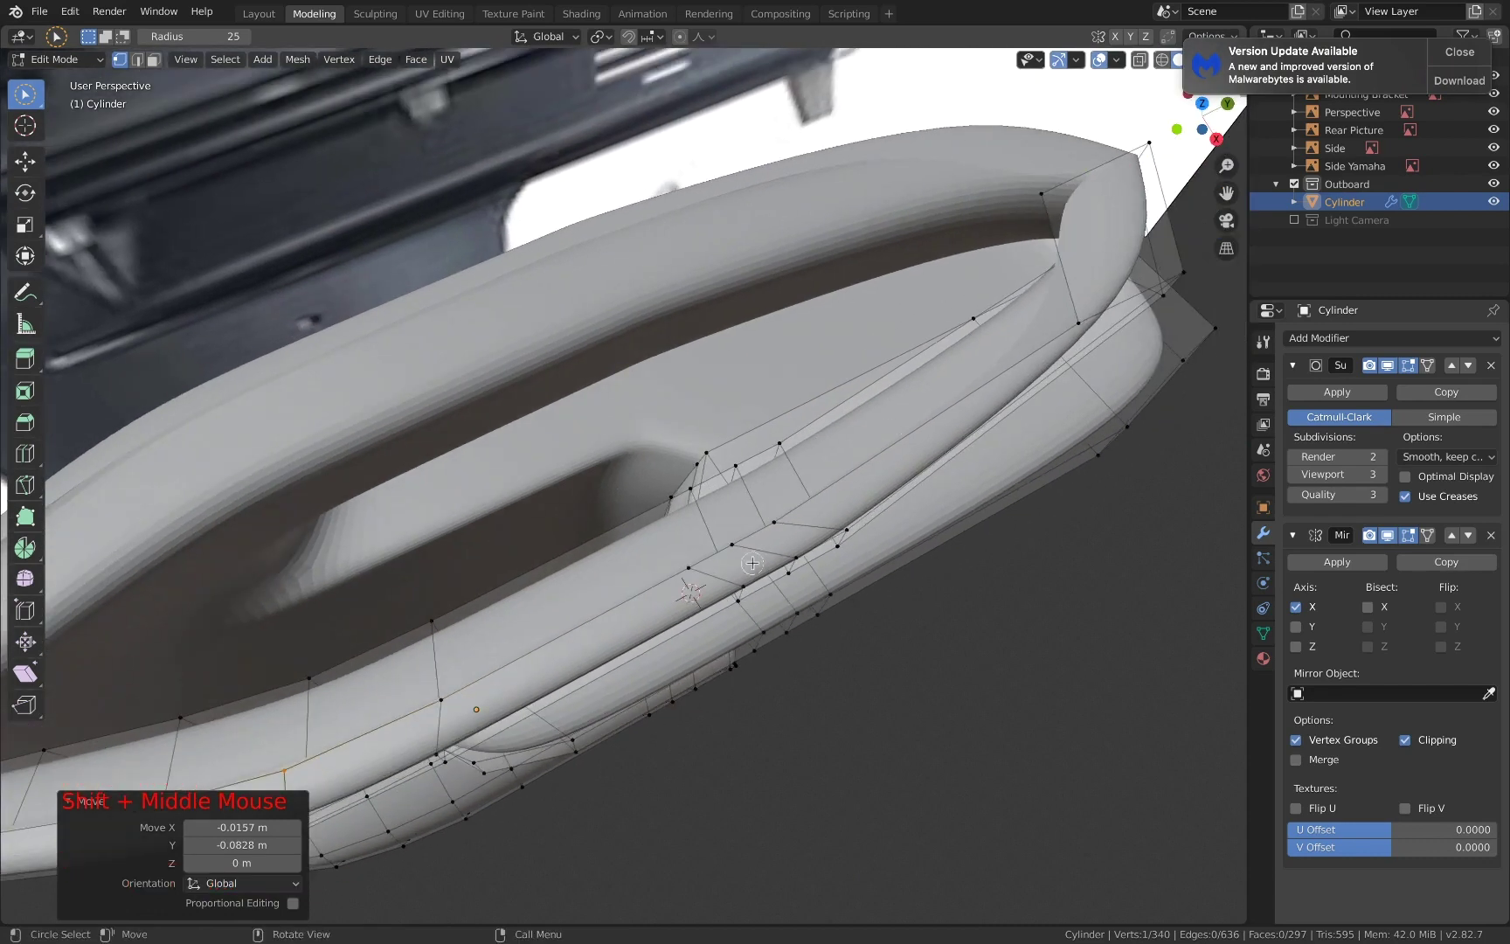
{"action": "left_click", "coordinate": [702, 562]}
{"action": "key", "text": "g"}
{"action": "key", "text": "shift+z"}
{"action": "left_click", "coordinate": [945, 455]}
{"action": "middle_click_drag", "start_coordinate": [945, 455], "coordinate": [777, 528], "text": "shift"}
{"action": "left_click", "coordinate": [859, 418]}
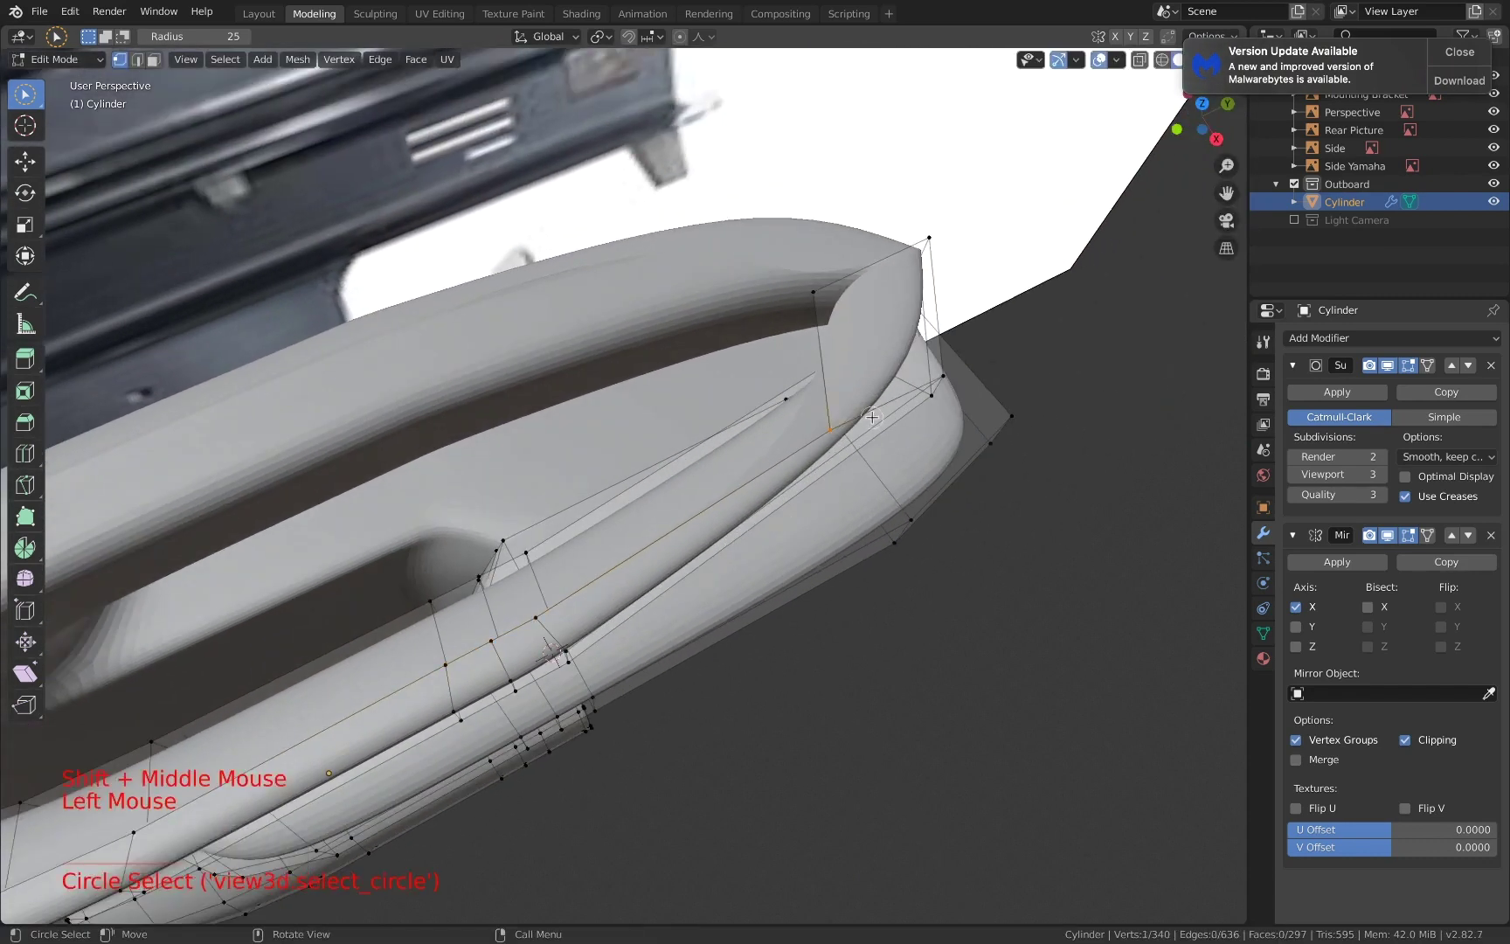
{"action": "key", "text": "g"}
{"action": "key", "text": "shift+z"}
{"action": "left_click", "coordinate": [922, 382]}
- Move the inner rim's rearmost vertex about 0.053 m in X, 0.137 m in Y and 0.01 m in Z
{"action": "left_click", "coordinate": [825, 294]}
{"action": "key", "text": "g"}
{"action": "key", "text": "z"}
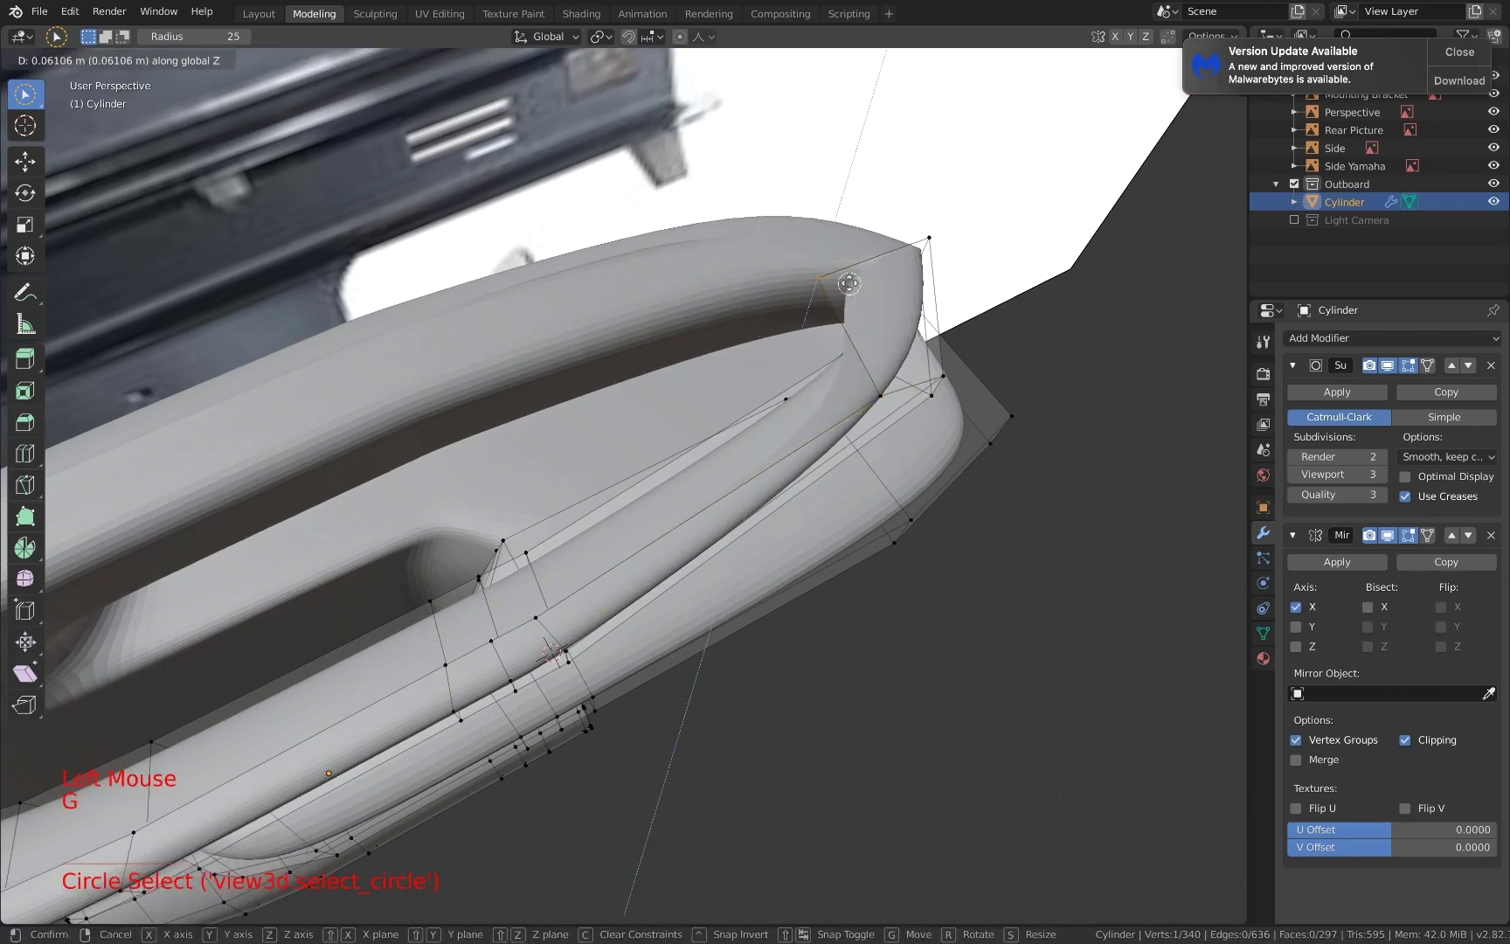
{"action": "left_click", "coordinate": [932, 299]}
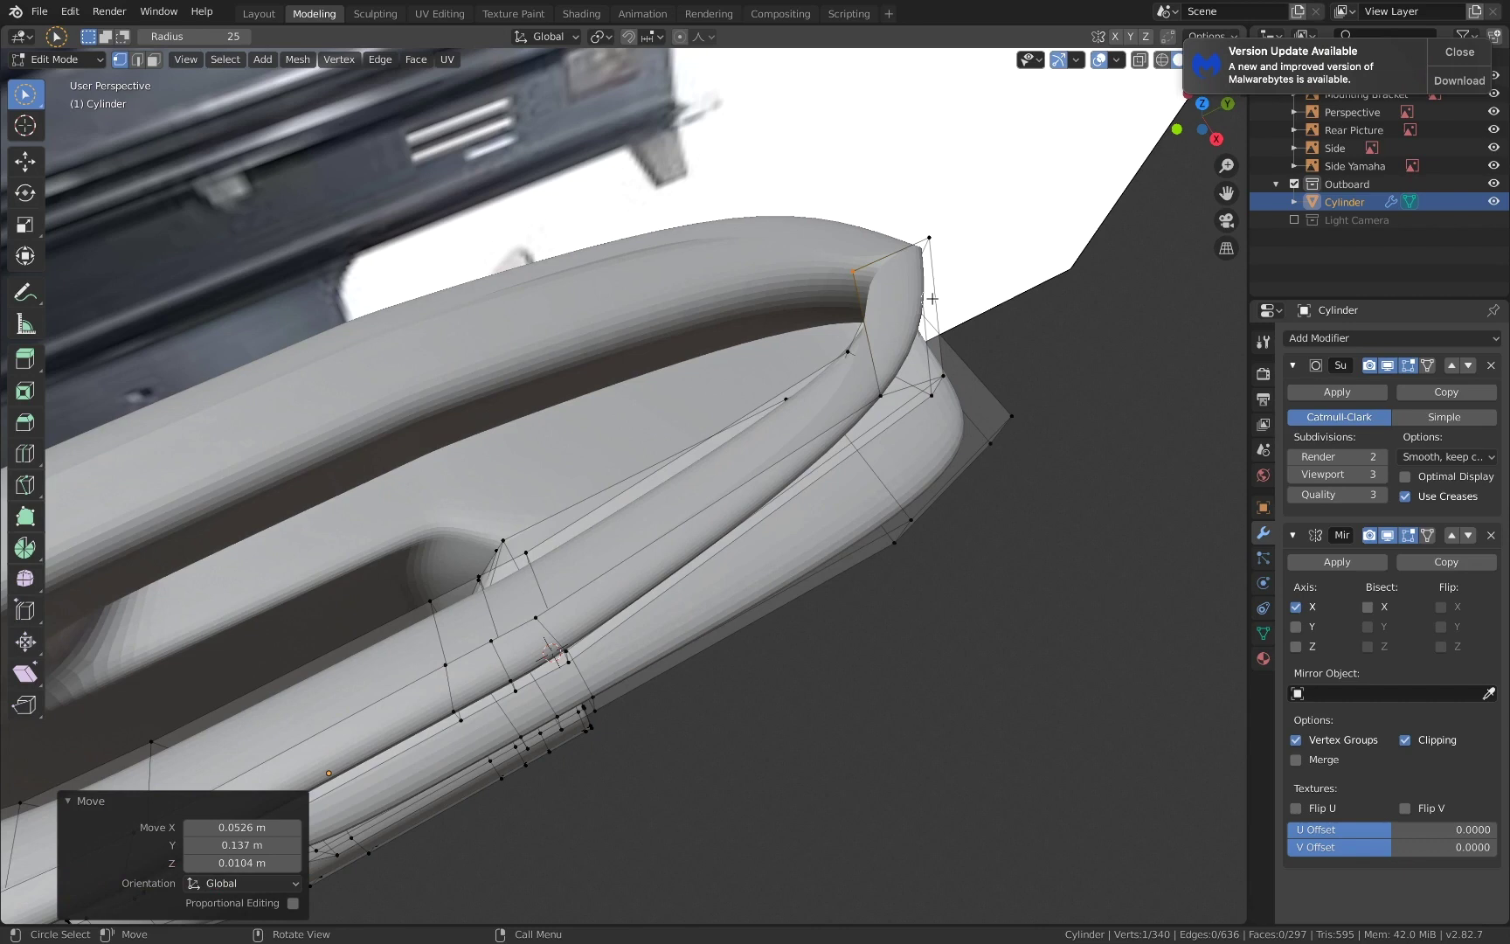
- Try deleting an edge near the flange's rear end and undo the deletion
{"action": "middle_click_drag", "start_coordinate": [925, 309], "coordinate": [865, 419]}
{"action": "scroll", "coordinate": [943, 349], "scroll_direction": "up", "scroll_amount": 2}
{"action": "middle_click_drag", "start_coordinate": [851, 432], "coordinate": [860, 449]}
{"action": "key", "text": "2"}
{"action": "left_click", "coordinate": [809, 242]}
{"action": "key", "text": "x"}
{"action": "left_click", "coordinate": [812, 241]}
{"action": "middle_click_drag", "start_coordinate": [812, 239], "coordinate": [657, 342]}
{"action": "key", "text": "super+z"}
- Select the flange's inner edge loop and extrude it about 1.36 m upward along Z
{"action": "scroll", "coordinate": [671, 341], "scroll_direction": "down", "scroll_amount": 4}
{"action": "scroll", "coordinate": [657, 342], "scroll_direction": "down", "scroll_amount": 3}
{"action": "middle_click_drag", "start_coordinate": [655, 342], "coordinate": [1037, 168]}
{"action": "left_click", "coordinate": [1193, 122]}
{"action": "scroll", "coordinate": [748, 433], "scroll_direction": "up", "scroll_amount": 6}
{"action": "middle_click_drag", "start_coordinate": [748, 434], "coordinate": [765, 478]}
{"action": "scroll", "coordinate": [783, 472], "scroll_direction": "down", "scroll_amount": 6}
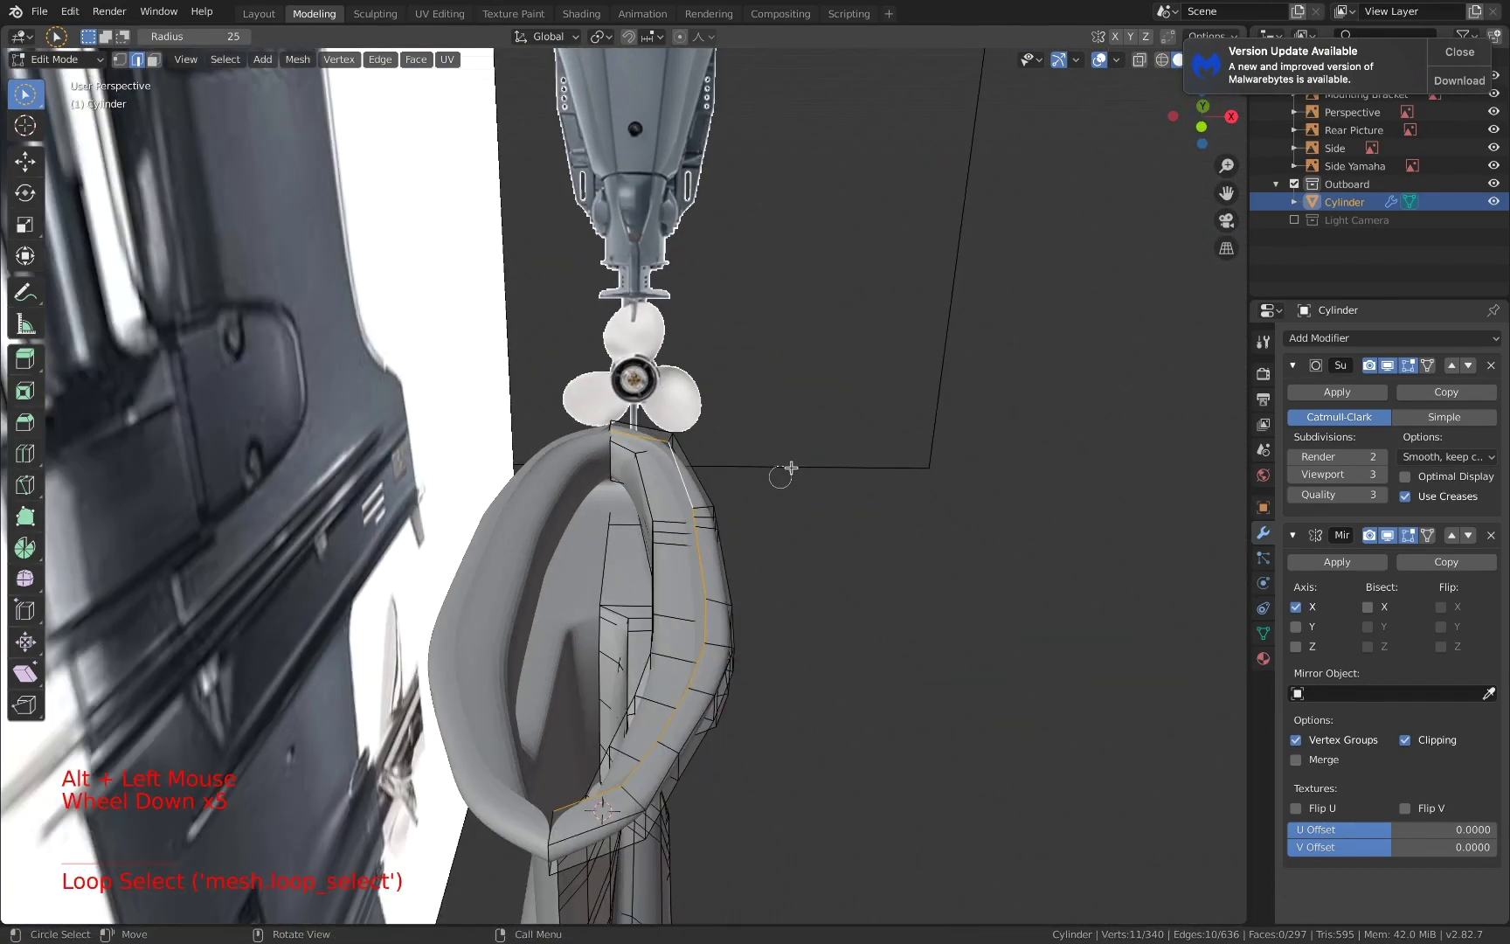
{"action": "left_click", "coordinate": [1201, 126]}
{"action": "key", "text": "e"}
{"action": "key", "text": "z"}
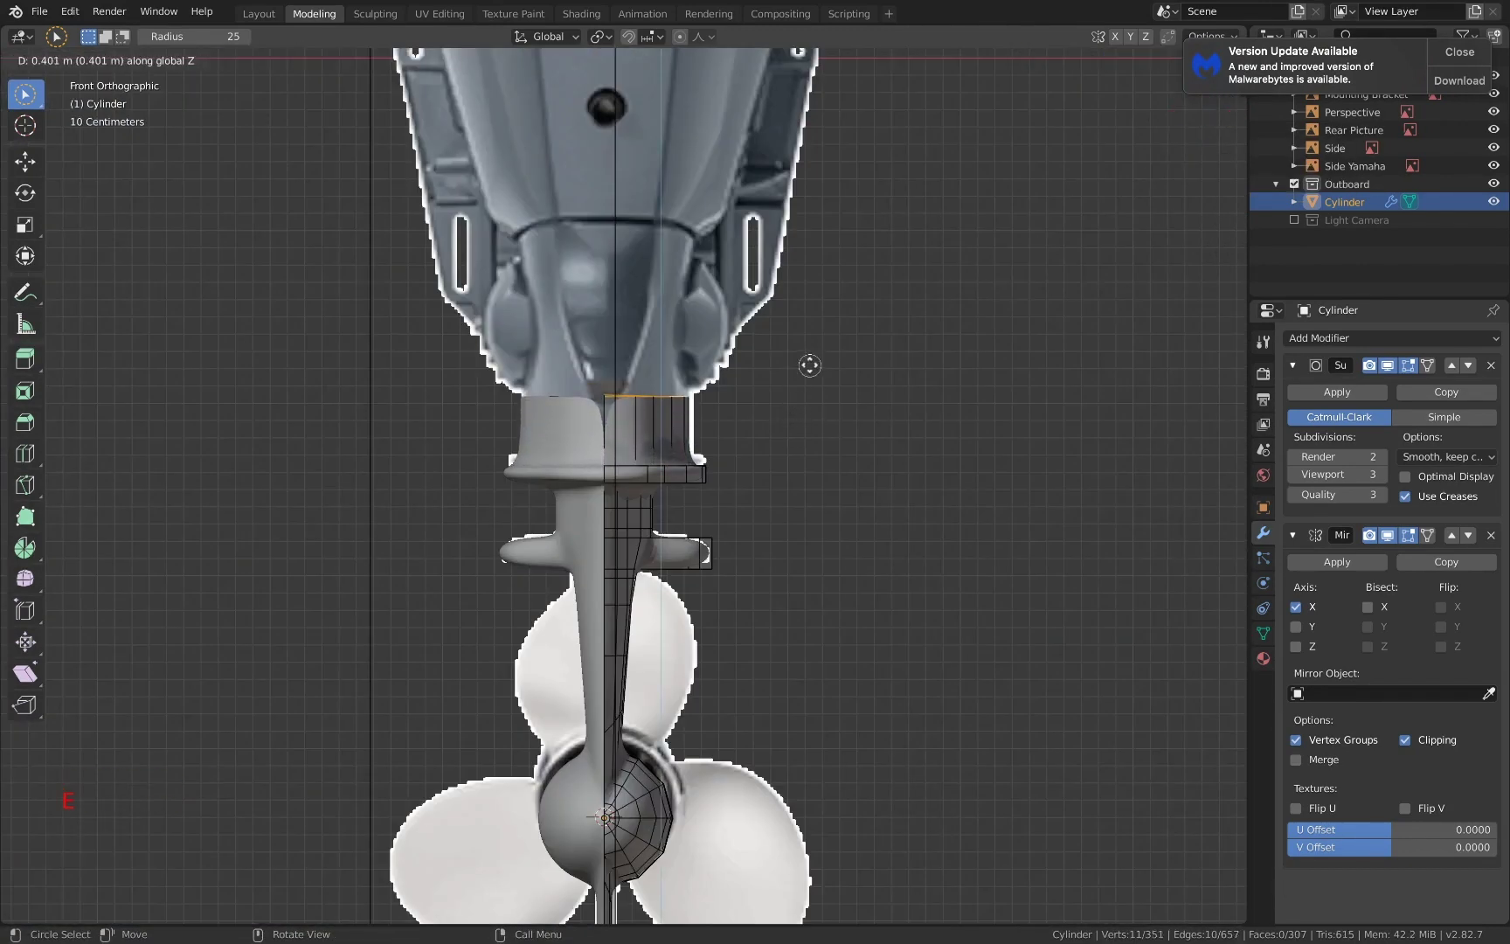
{"action": "left_click", "coordinate": [822, 199]}
- Show the model as wireframe from the side and add two horizontal loop cuts around the extruded upper section
{"action": "left_click", "coordinate": [1230, 117]}
{"action": "key", "text": "z"}
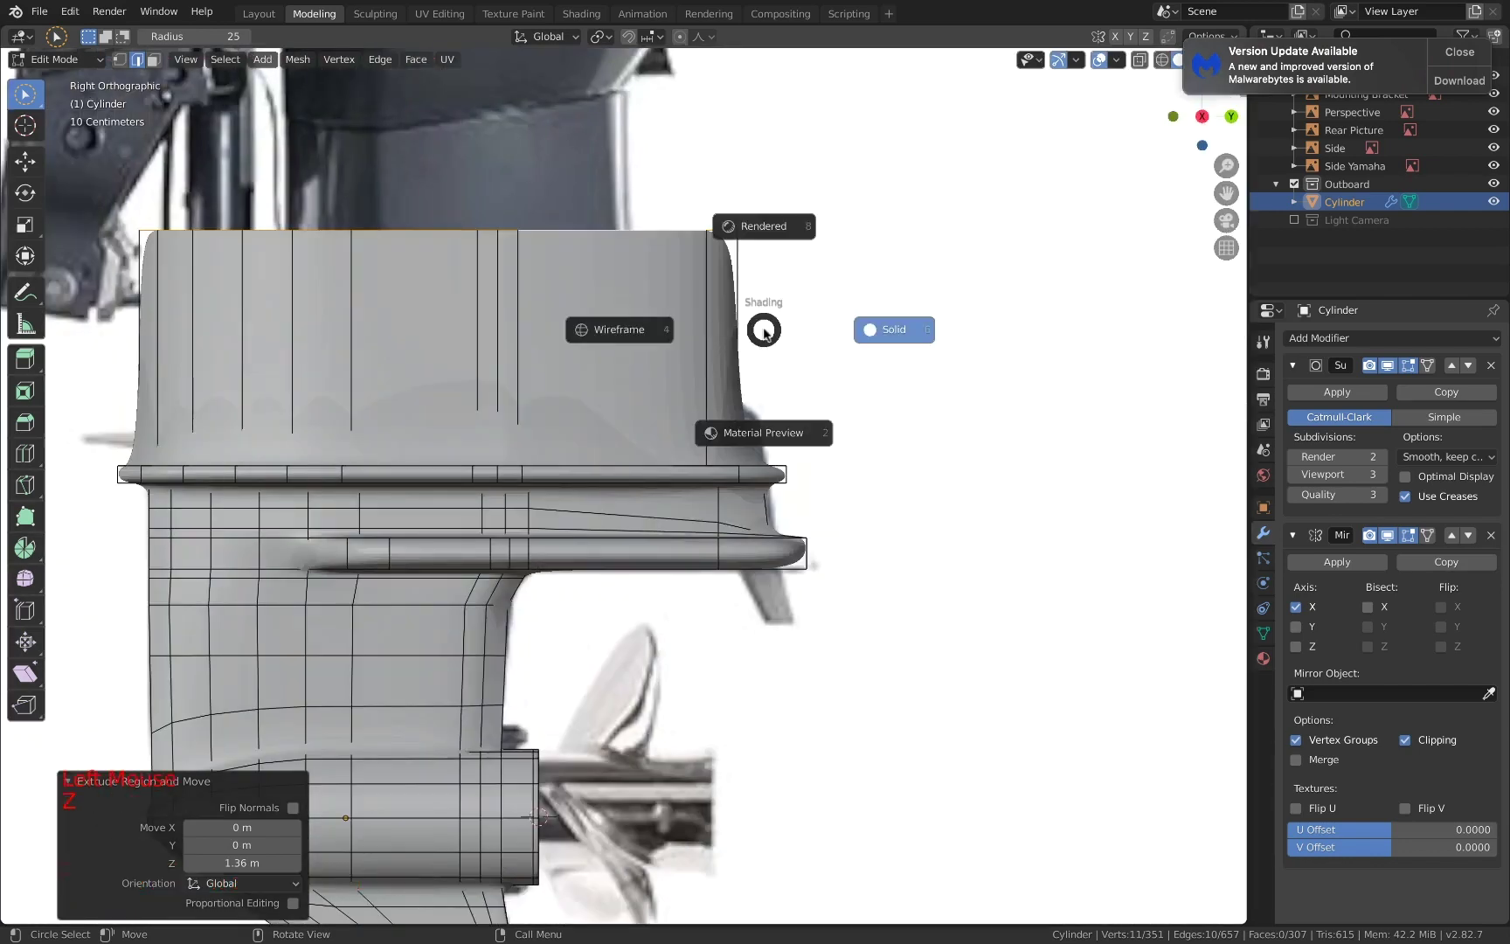
{"action": "left_click", "coordinate": [712, 339]}
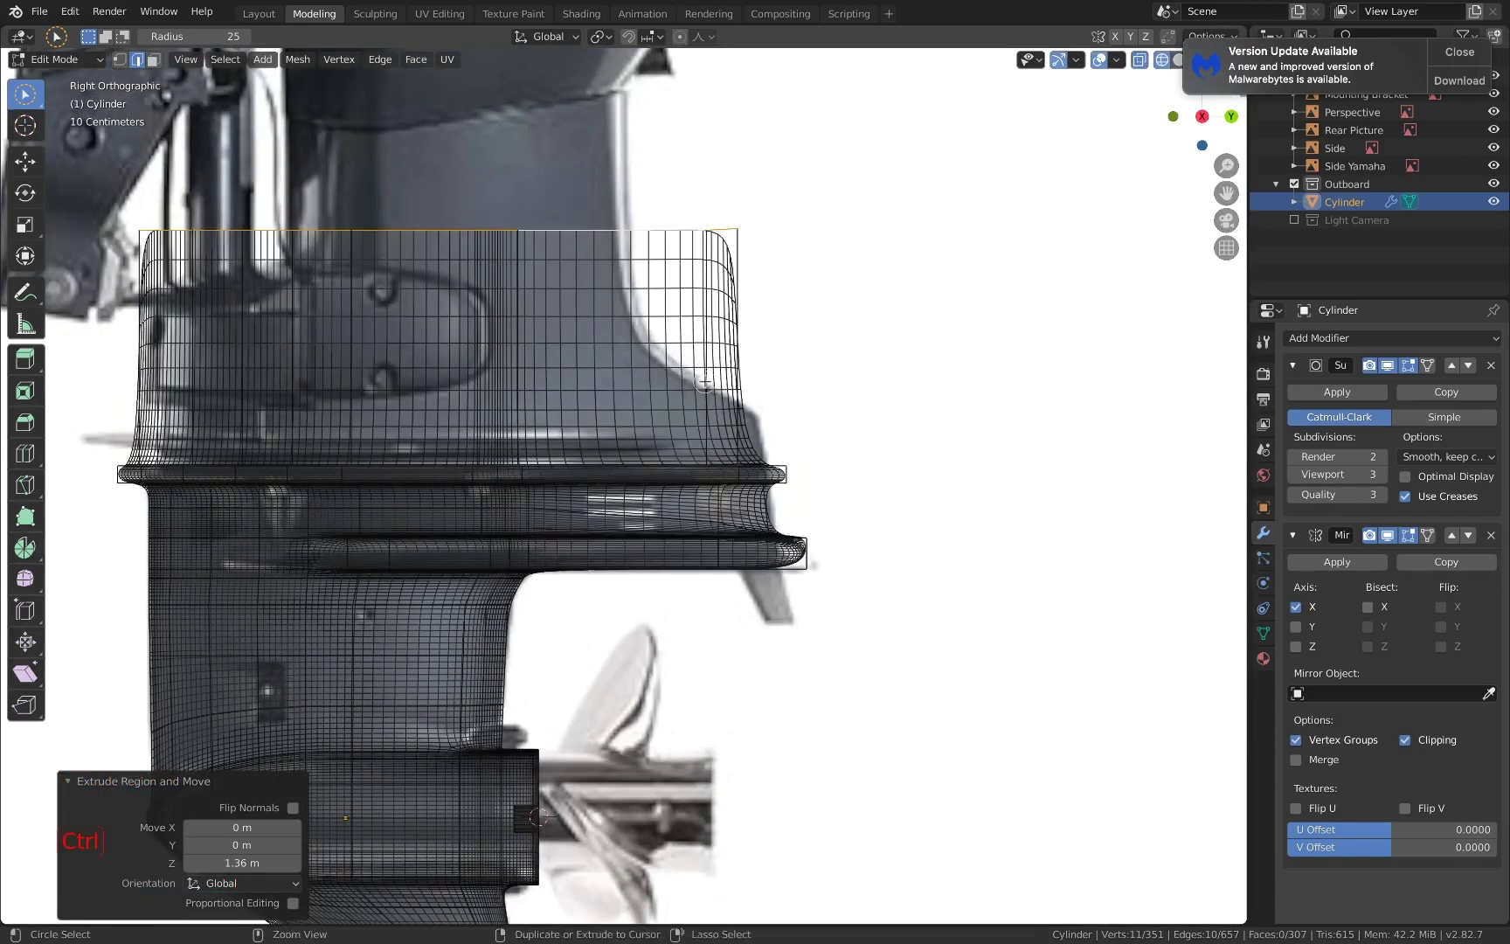
{"action": "left_click", "coordinate": [694, 367]}
{"action": "left_click", "coordinate": [697, 430]}
{"action": "key", "text": "ctrl+r"}
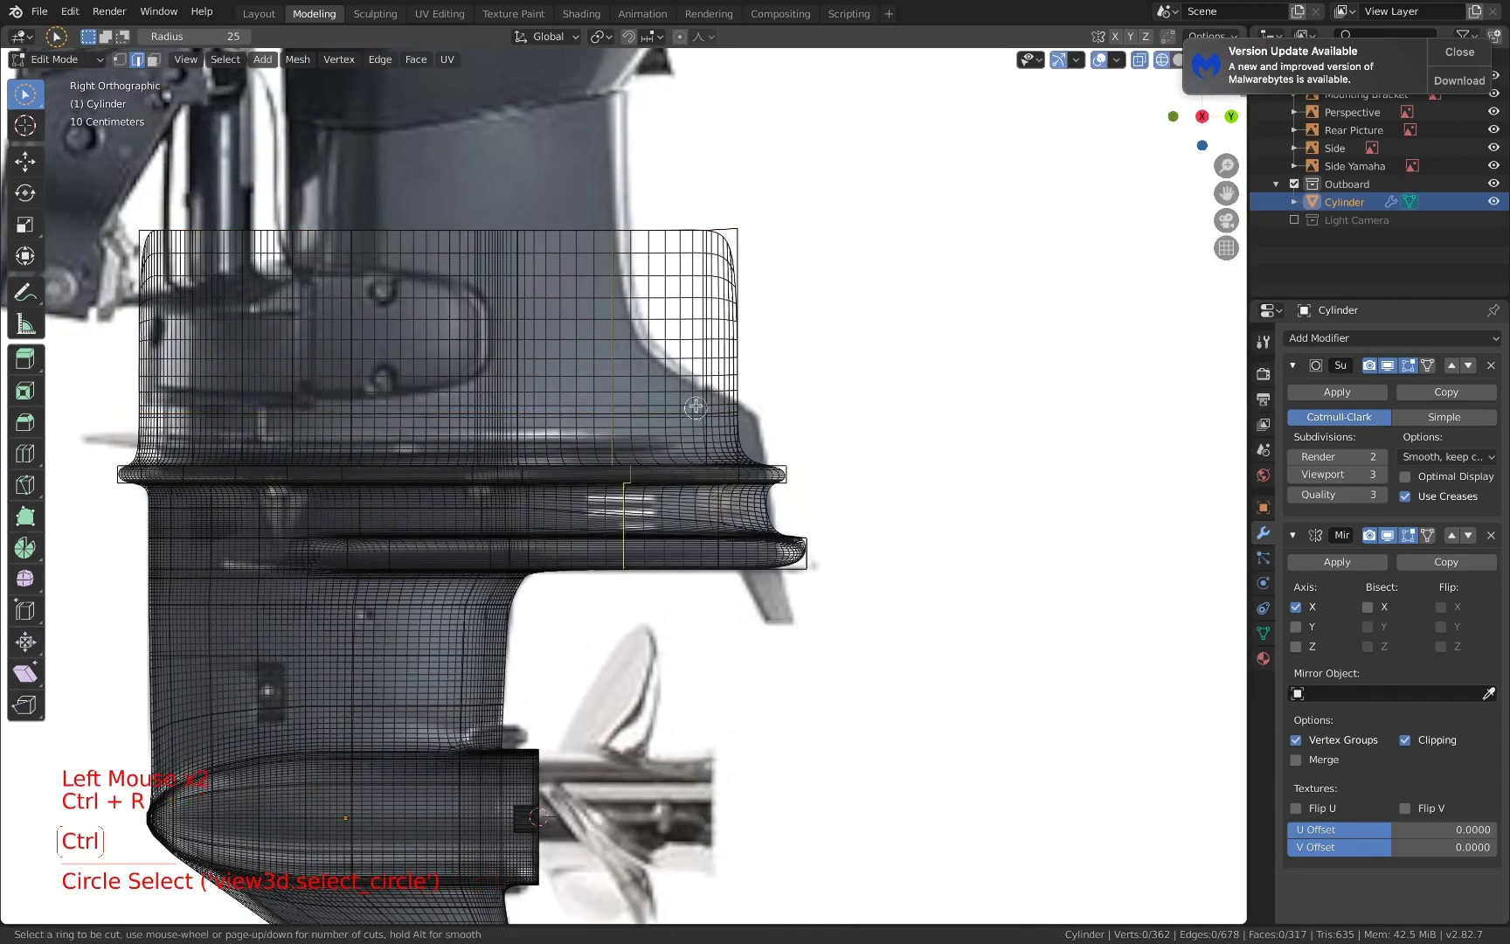
{"action": "left_click", "coordinate": [700, 382]}
{"action": "left_click", "coordinate": [700, 392]}
- Select the upper section's rear vertices above the lower loop cut and move them about -0.6 m along Y to match the reference
{"action": "key", "text": "z"}
{"action": "key", "text": "z"}
{"action": "key", "text": "a"}
{"action": "key", "text": "a"}
{"action": "key", "text": "a"}
{"action": "key", "text": "z"}
{"action": "key", "text": "1"}
{"action": "key", "text": "a"}
{"action": "key", "text": "a"}
{"action": "key", "text": "a"}
{"action": "key", "text": "c"}
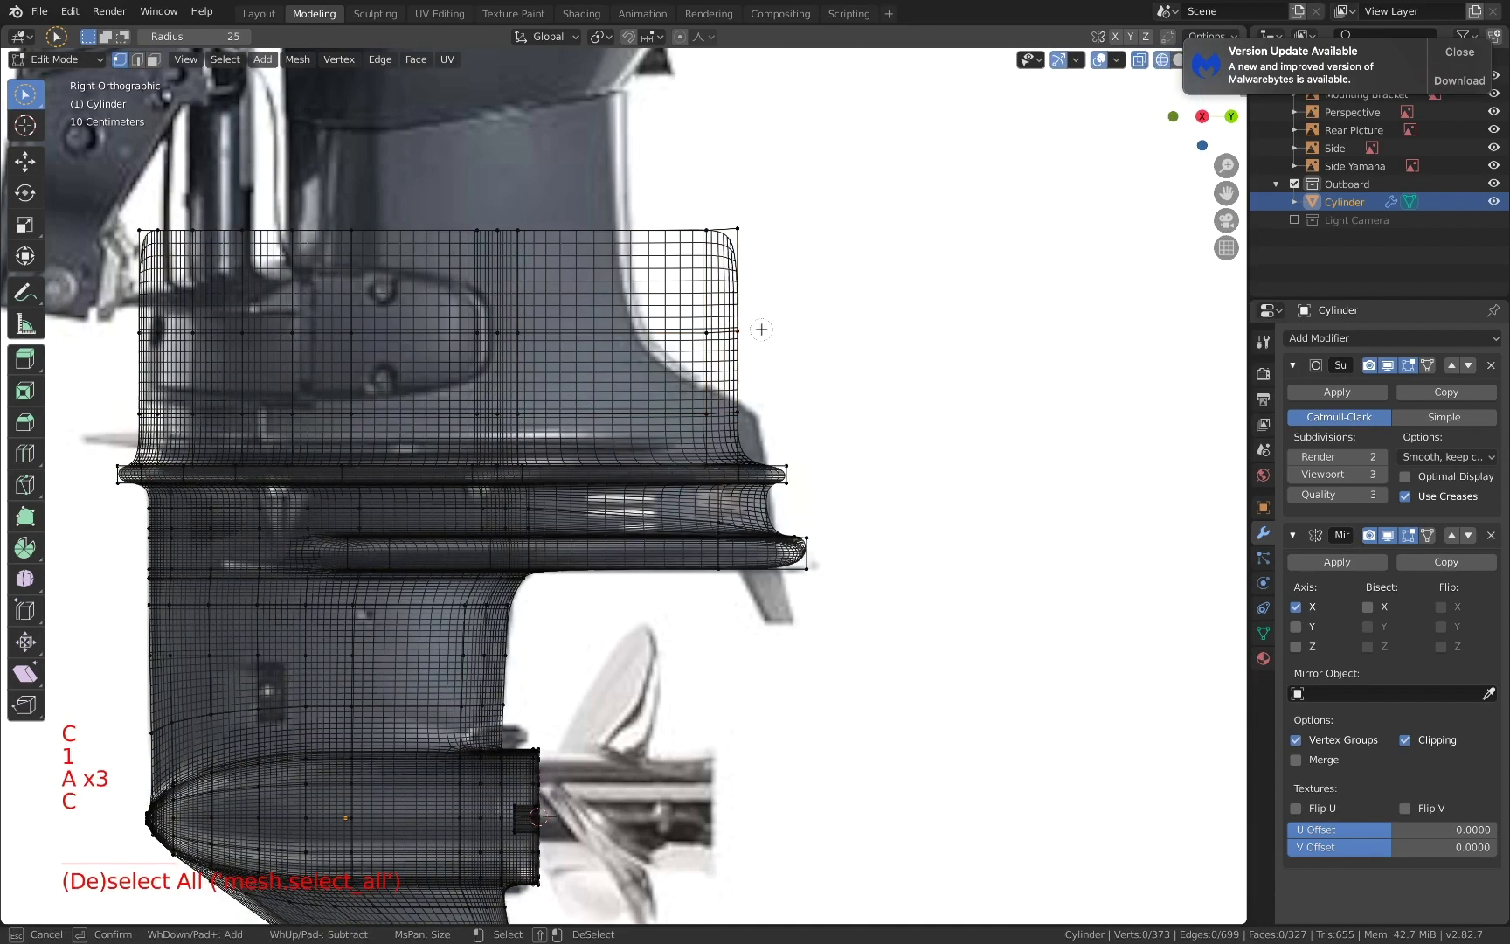
{"action": "key", "text": "g"}
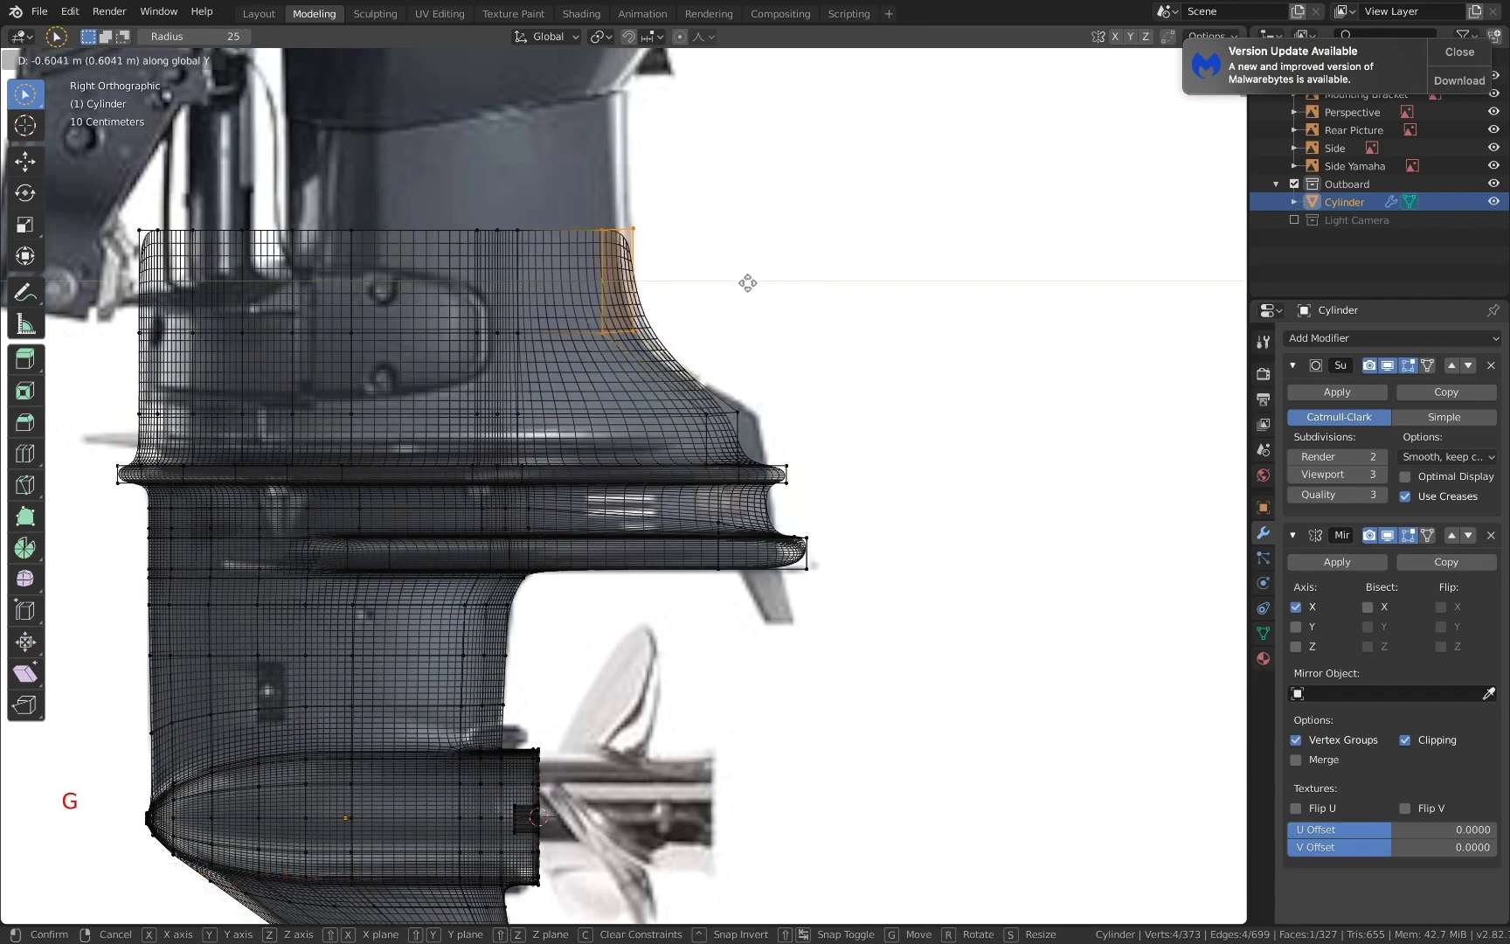
{"action": "left_click", "coordinate": [745, 284]}
- Select the upper section's top vertices from the front to past the middle and lower them along Z
{"action": "middle_click_drag", "start_coordinate": [745, 283], "coordinate": [1019, 325], "text": "shift"}
{"action": "key", "text": "a"}
{"action": "key", "text": "a"}
{"action": "key", "text": "a"}
{"action": "key", "text": "c"}
{"action": "left_click_drag", "start_coordinate": [348, 248], "coordinate": [402, 248]}
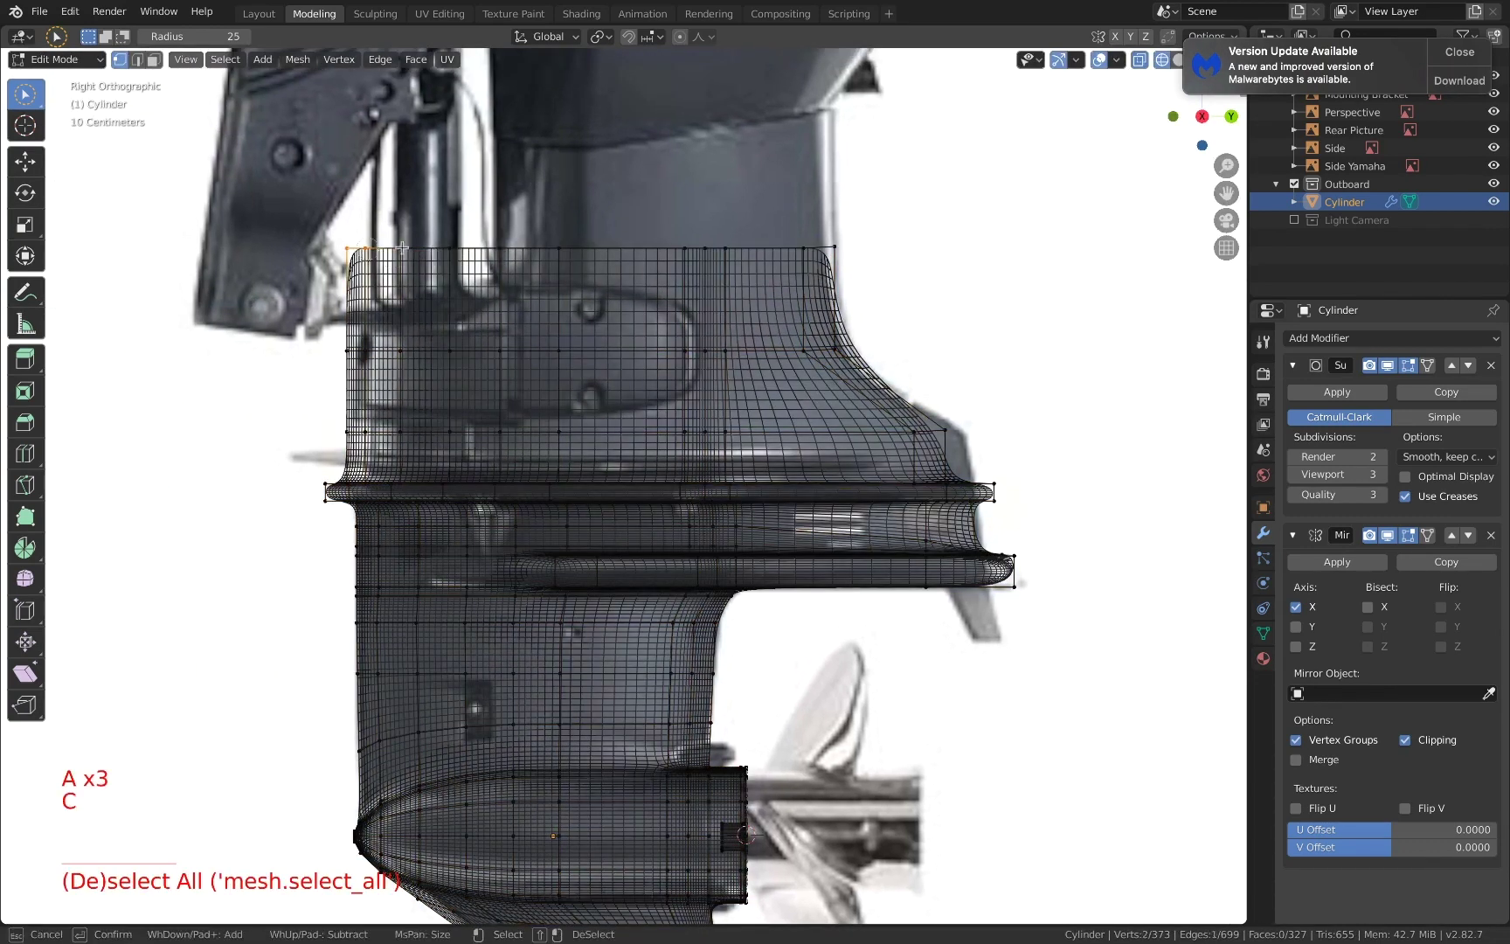
{"action": "key", "text": "g"}
{"action": "right_click", "coordinate": [754, 231]}
{"action": "key", "text": "c"}
{"action": "left_click", "coordinate": [494, 250]}
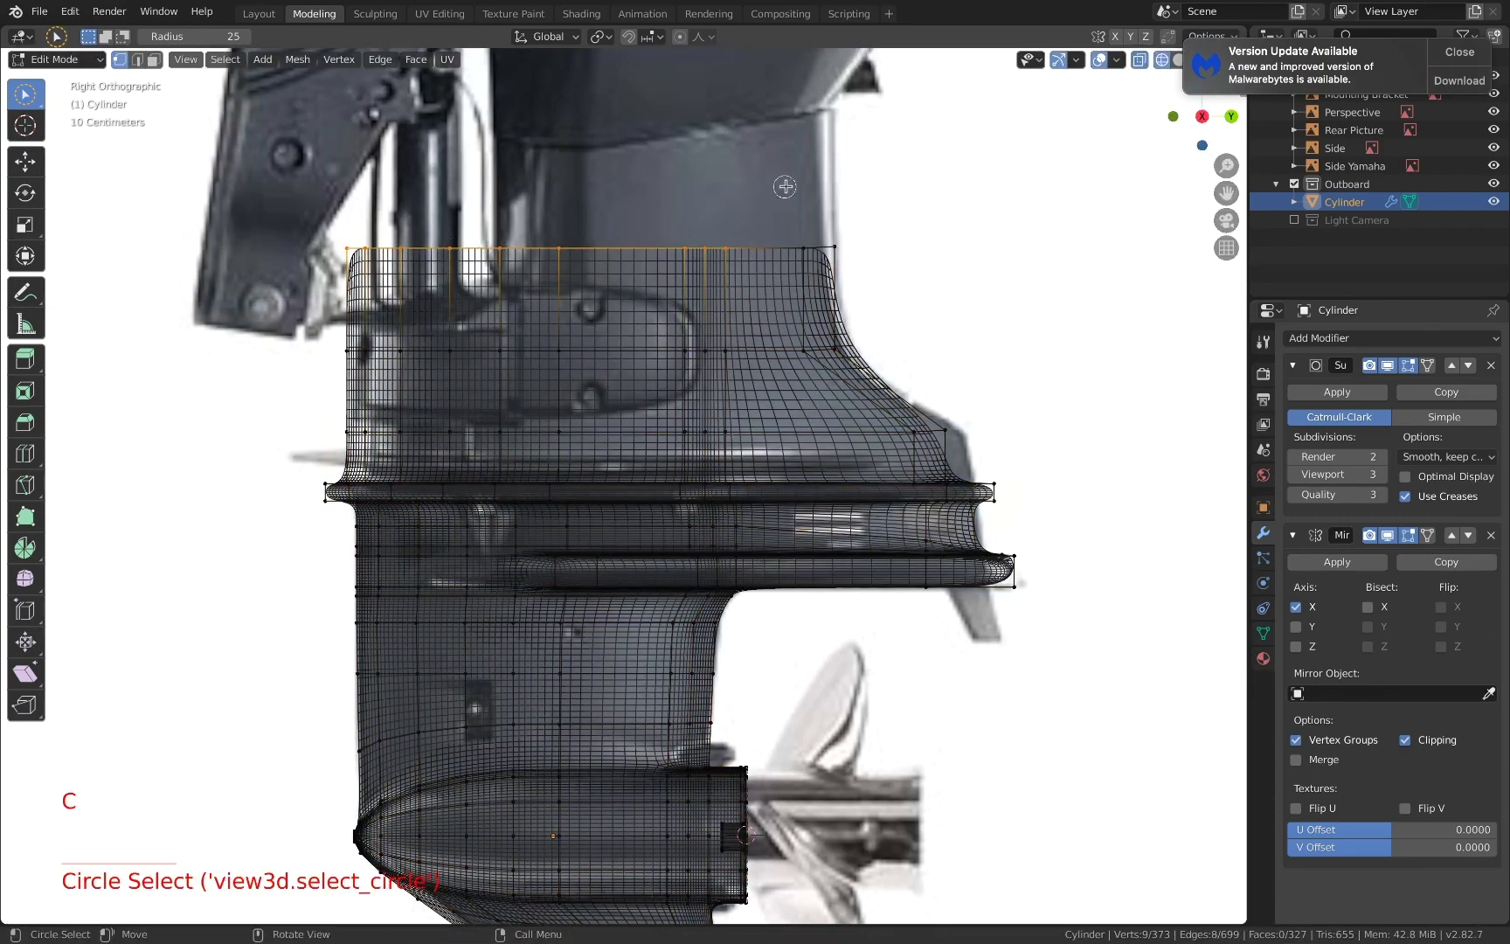
{"action": "key", "text": "g"}
{"action": "key", "text": "z"}
{"action": "left_click", "coordinate": [792, 222]}
- Select the upper section's remaining rear top vertices and lower them along Z towards the reference's ledge height
{"action": "key", "text": "a"}
{"action": "key", "text": "a"}
{"action": "key", "text": "a"}
{"action": "key", "text": "c"}
{"action": "left_click", "coordinate": [820, 244]}
{"action": "right_click", "coordinate": [860, 233]}
{"action": "key", "text": "g"}
{"action": "key", "text": "z"}
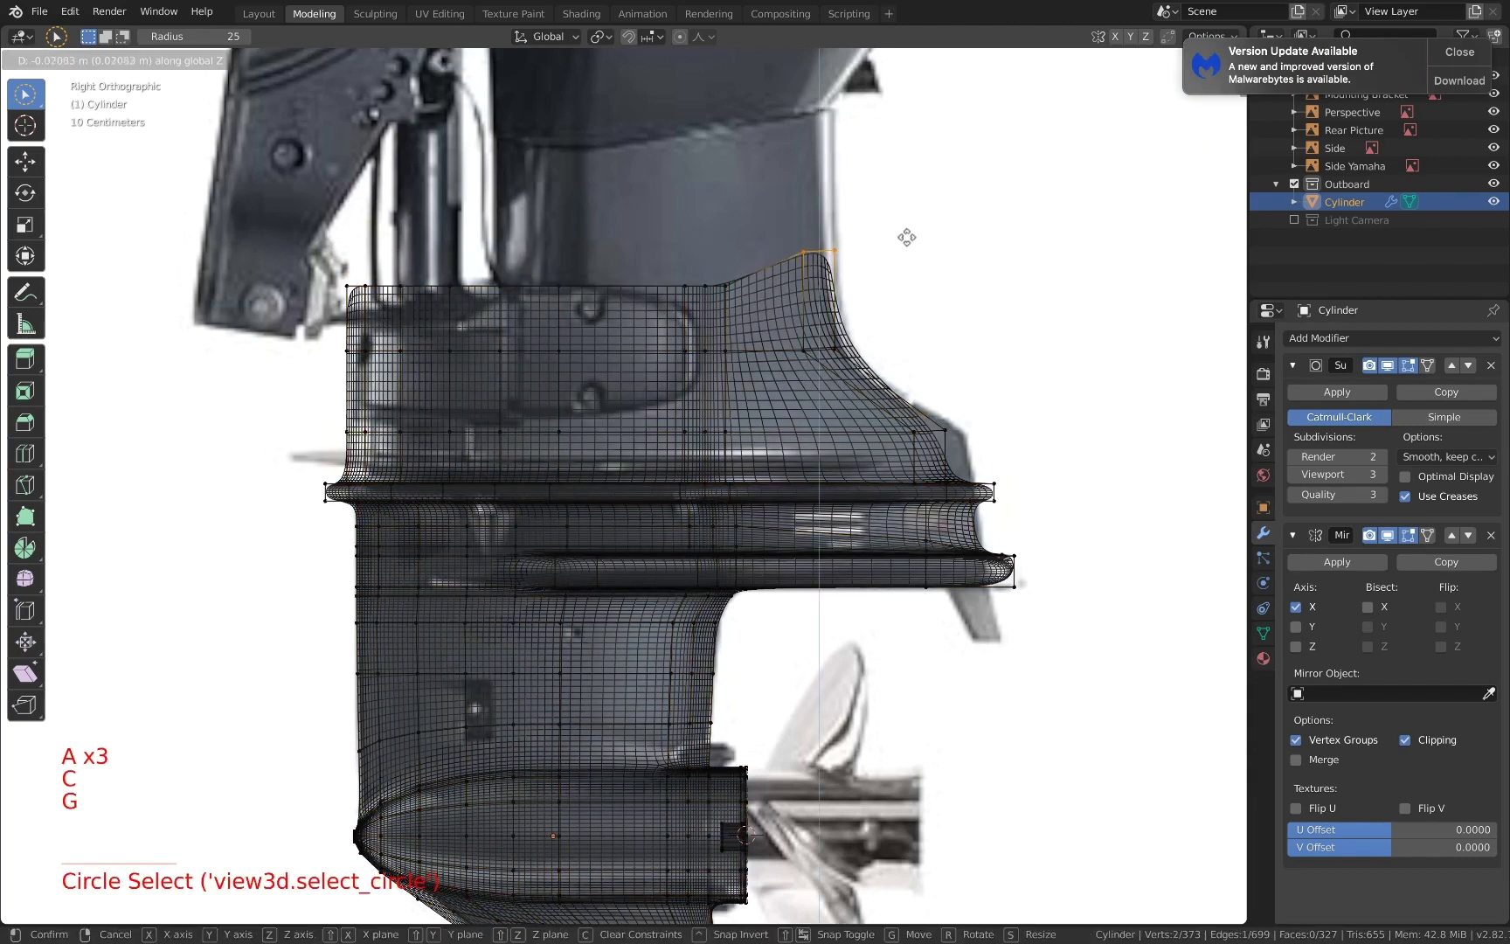
{"action": "left_click", "coordinate": [904, 269]}
- Adjust the upper section's top vertices along Z so the whole rim lies level from front to rear
{"action": "key", "text": "a"}
{"action": "key", "text": "a"}
{"action": "key", "text": "a"}
{"action": "key", "text": "c"}
{"action": "left_click_drag", "start_coordinate": [806, 289], "coordinate": [660, 295]}
{"action": "key", "text": "g"}
{"action": "key", "text": "z"}
{"action": "left_click", "coordinate": [735, 229]}
{"action": "key", "text": "g"}
{"action": "key", "text": "z"}
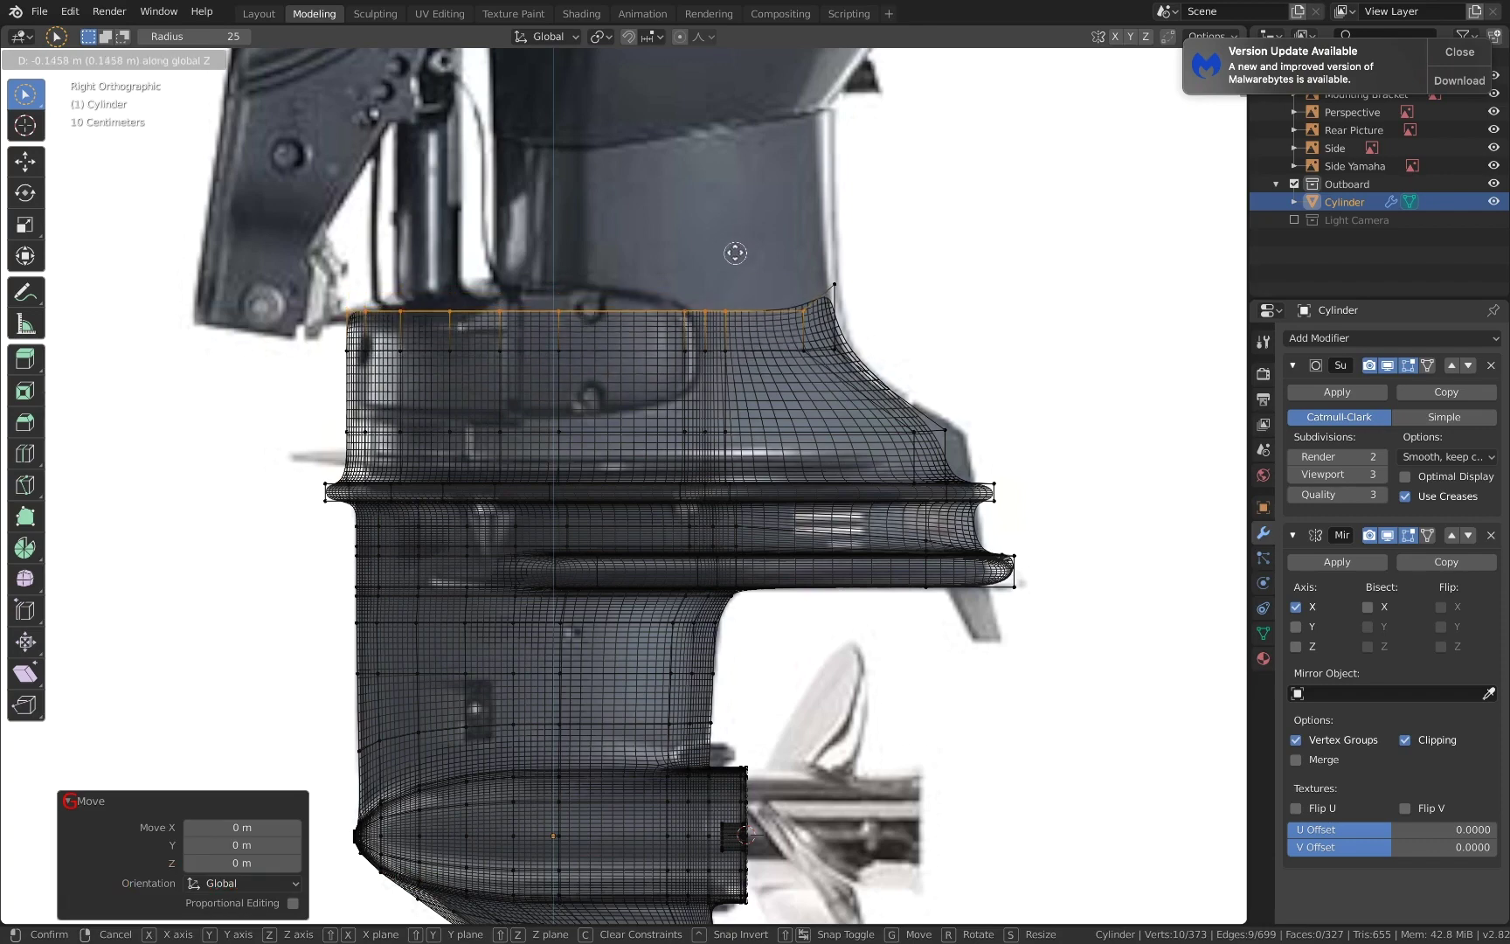
{"action": "right_click", "coordinate": [734, 252]}
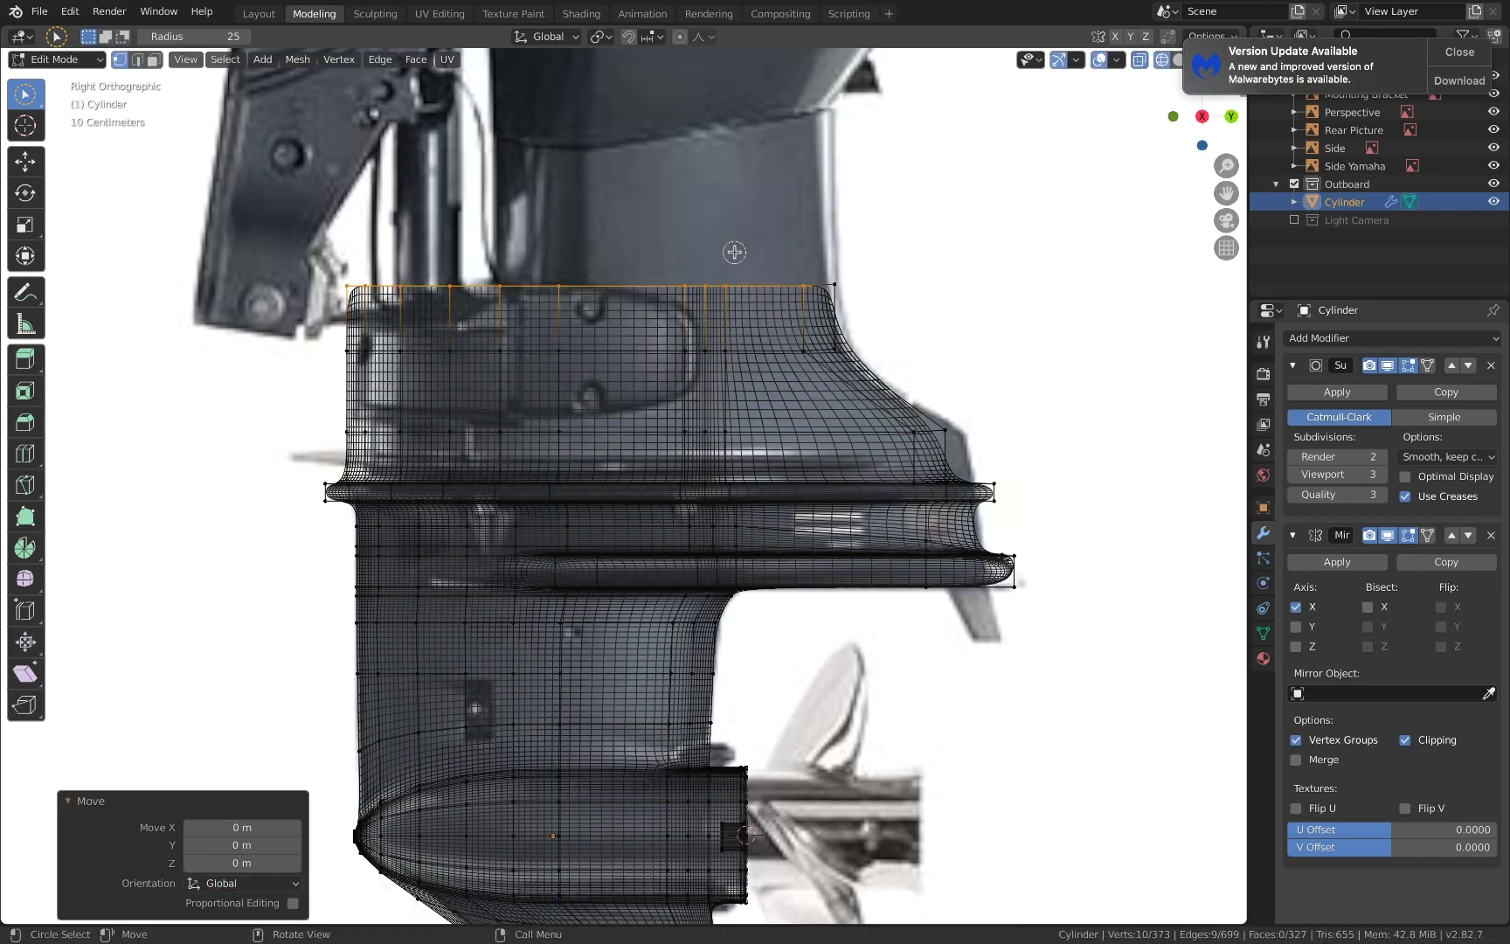
{"action": "right_click", "coordinate": [842, 280]}
{"action": "key", "text": "g"}
{"action": "key", "text": "z"}
{"action": "left_click", "coordinate": [899, 278]}
- Select the four front vertices on the upper section's rim and extrude them about -0.784 m along X towards the mirror plane
{"action": "scroll", "coordinate": [524, 297], "scroll_direction": "down", "scroll_amount": 1}
{"action": "middle_click_drag", "start_coordinate": [517, 295], "coordinate": [498, 378]}
{"action": "key", "text": "a"}
{"action": "key", "text": "a"}
{"action": "key", "text": "a"}
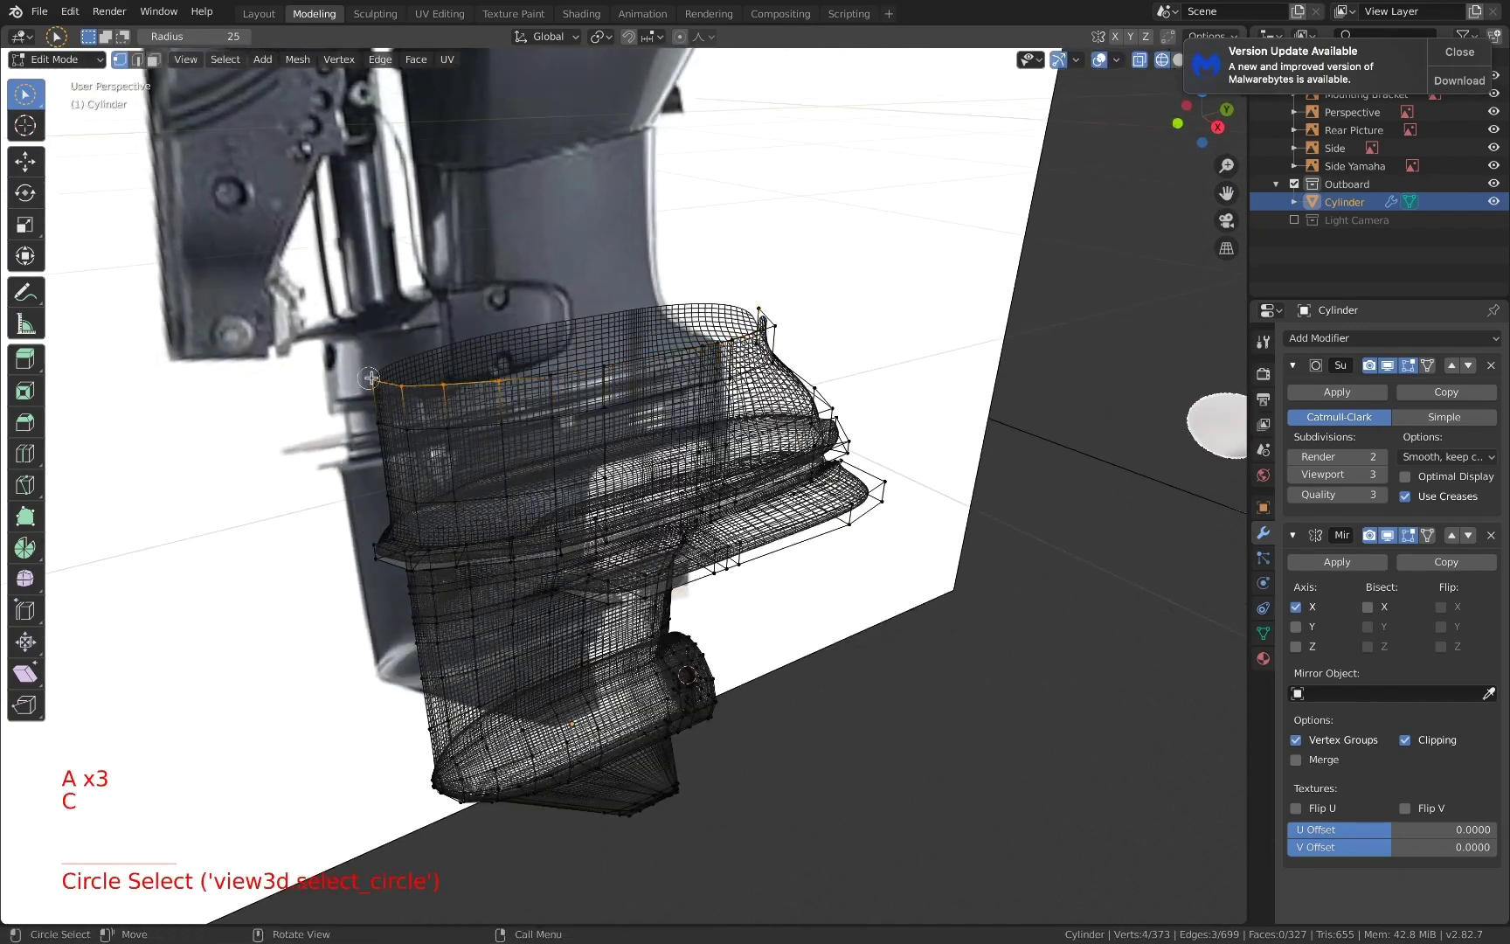
{"action": "middle_click_drag", "start_coordinate": [370, 377], "coordinate": [673, 381]}
{"action": "key", "text": "z"}
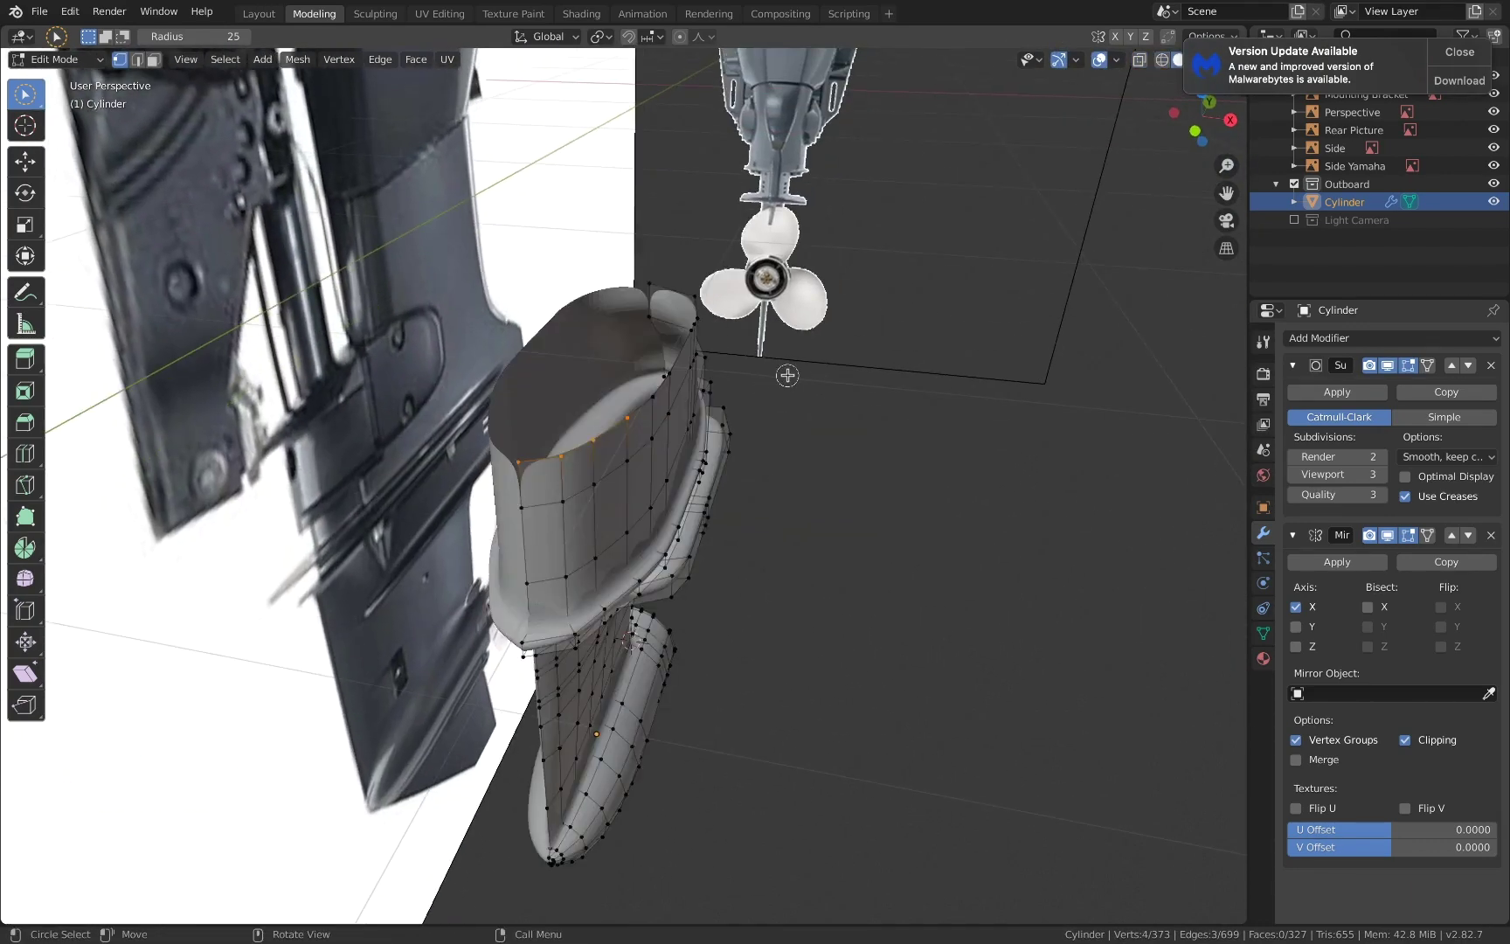
{"action": "left_click", "coordinate": [729, 365]}
{"action": "middle_click_drag", "start_coordinate": [729, 365], "coordinate": [636, 420]}
{"action": "scroll", "coordinate": [664, 321], "scroll_direction": "down", "scroll_amount": 1}
{"action": "left_click", "coordinate": [1201, 121]}
{"action": "scroll", "coordinate": [687, 396], "scroll_direction": "up", "scroll_amount": 3}
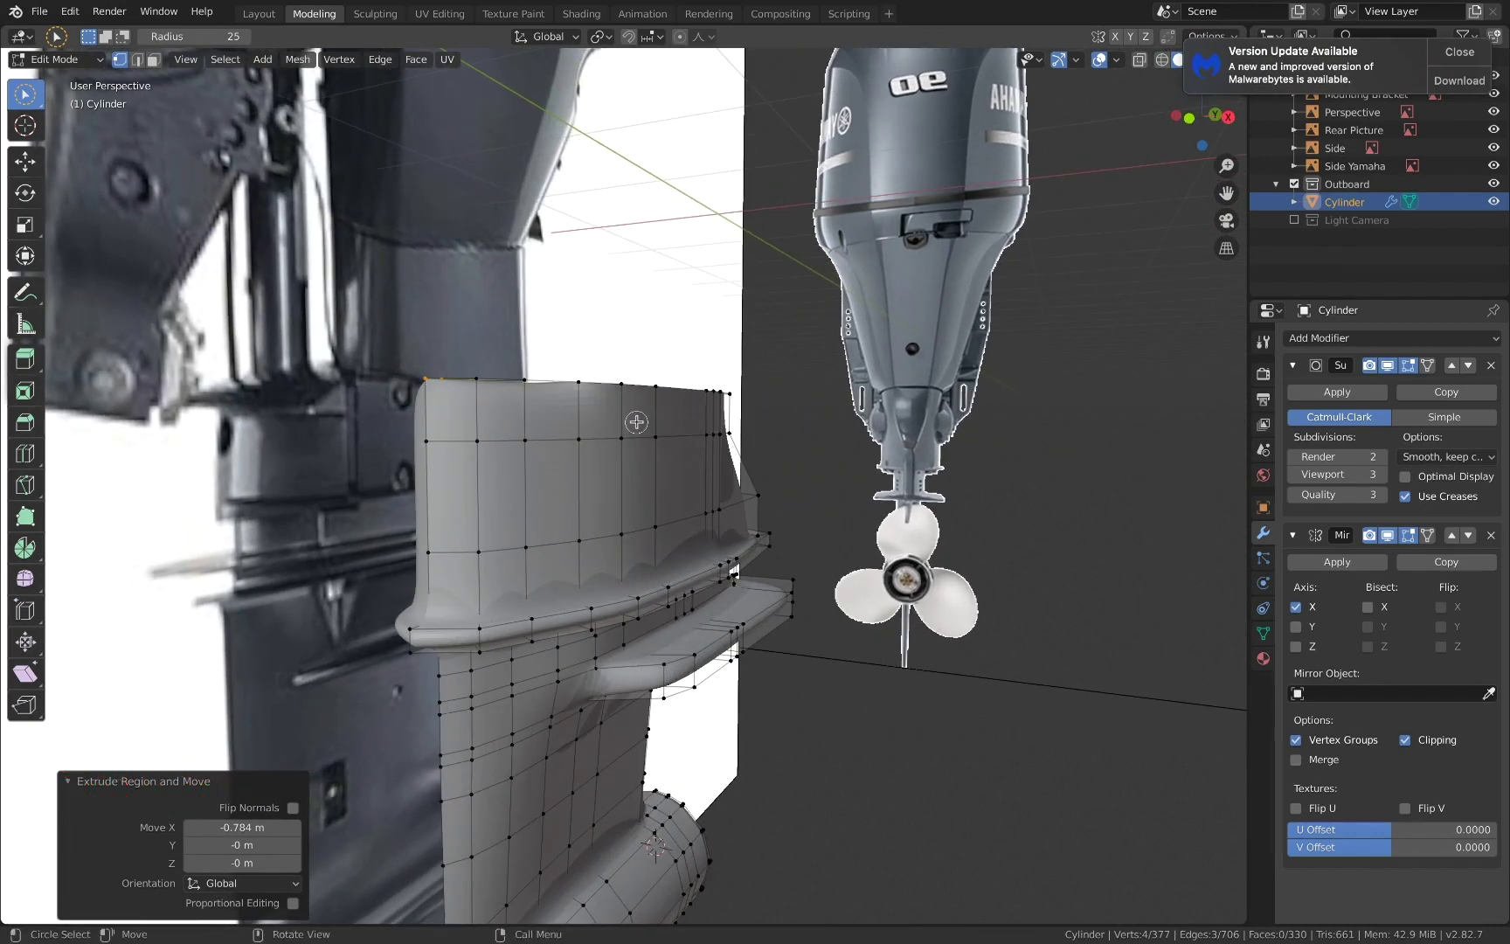
- Return to Object Mode and hide the Side reference image
{"action": "scroll", "coordinate": [636, 420], "scroll_direction": "down", "scroll_amount": 1}
{"action": "left_click", "coordinate": [1190, 119]}
{"action": "scroll", "coordinate": [853, 330], "scroll_direction": "down", "scroll_amount": 7}
{"action": "middle_click_drag", "start_coordinate": [846, 352], "coordinate": [806, 352]}
{"action": "key", "text": "Tab"}
{"action": "left_click", "coordinate": [384, 313]}
{"action": "key", "text": "h"}
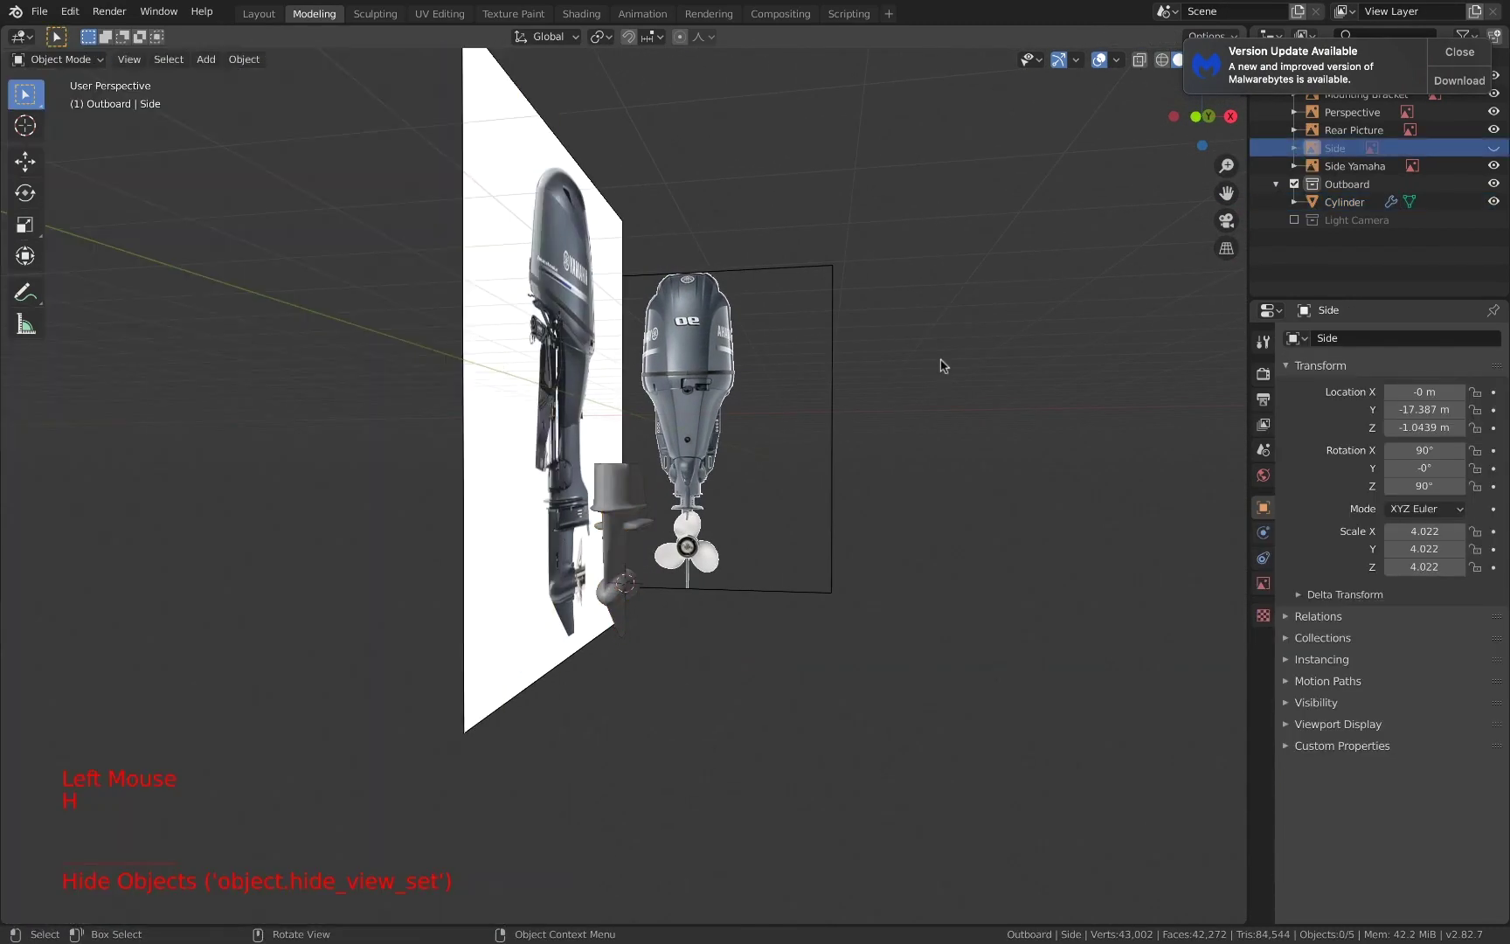
- Duplicate the Rear Picture reference, rotate the copy slightly around Z, and move it -1.91 m along Y
{"action": "left_click", "coordinate": [1206, 123]}
{"action": "scroll", "coordinate": [772, 381], "scroll_direction": "up", "scroll_amount": 5}
{"action": "middle_click_drag", "start_coordinate": [892, 361], "coordinate": [694, 357], "text": "shift"}
{"action": "scroll", "coordinate": [694, 357], "scroll_direction": "down", "scroll_amount": 5}
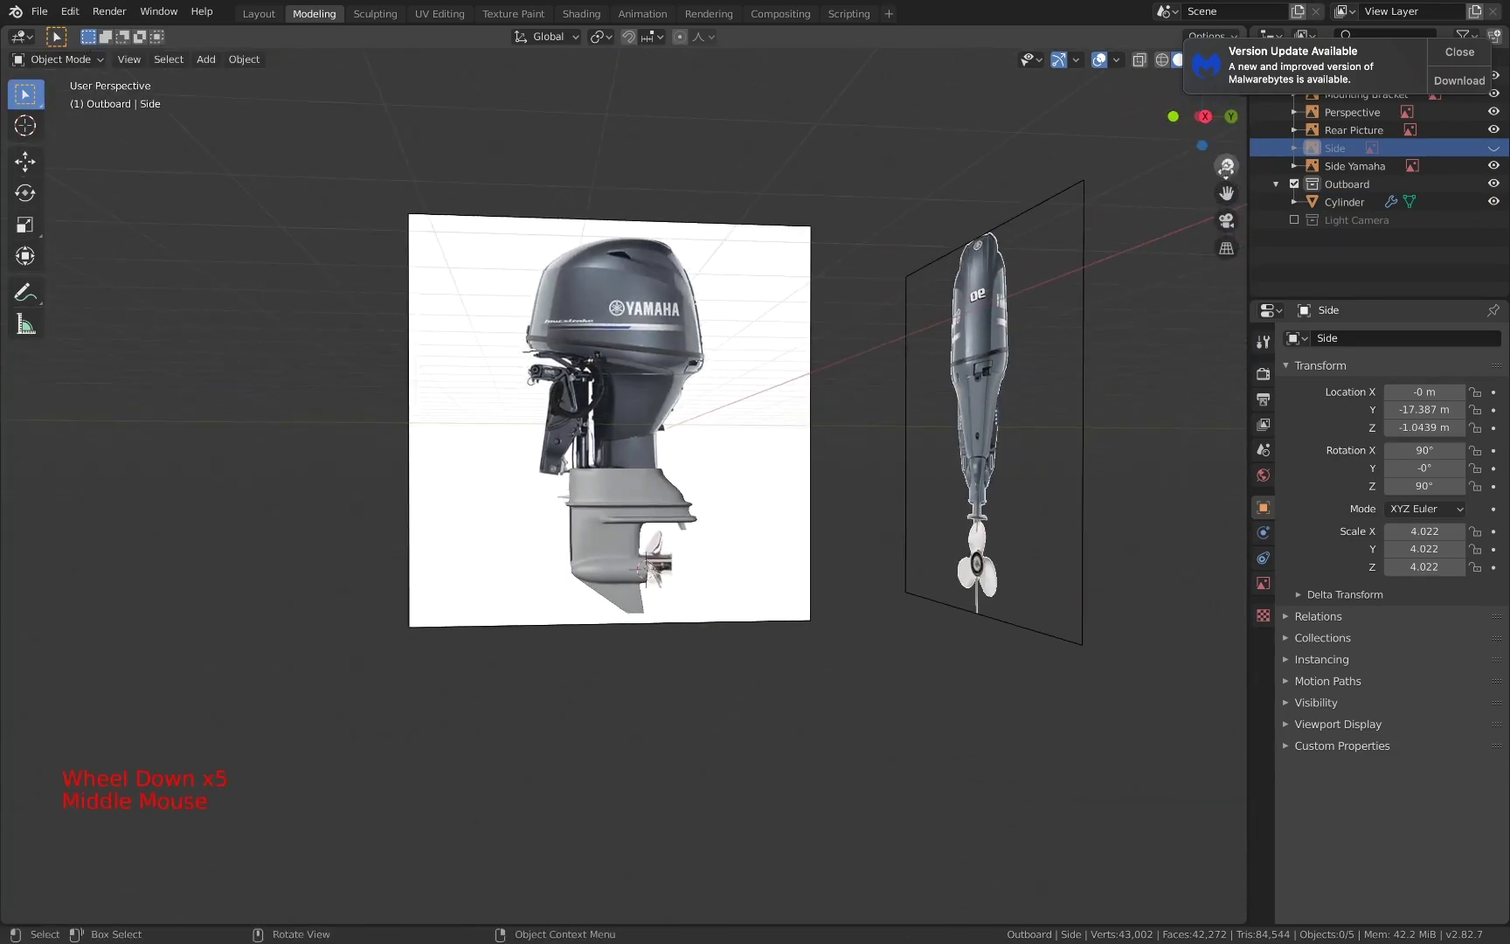
{"action": "left_click", "coordinate": [1203, 117]}
{"action": "left_click", "coordinate": [1002, 343]}
{"action": "key", "text": "shift+d"}
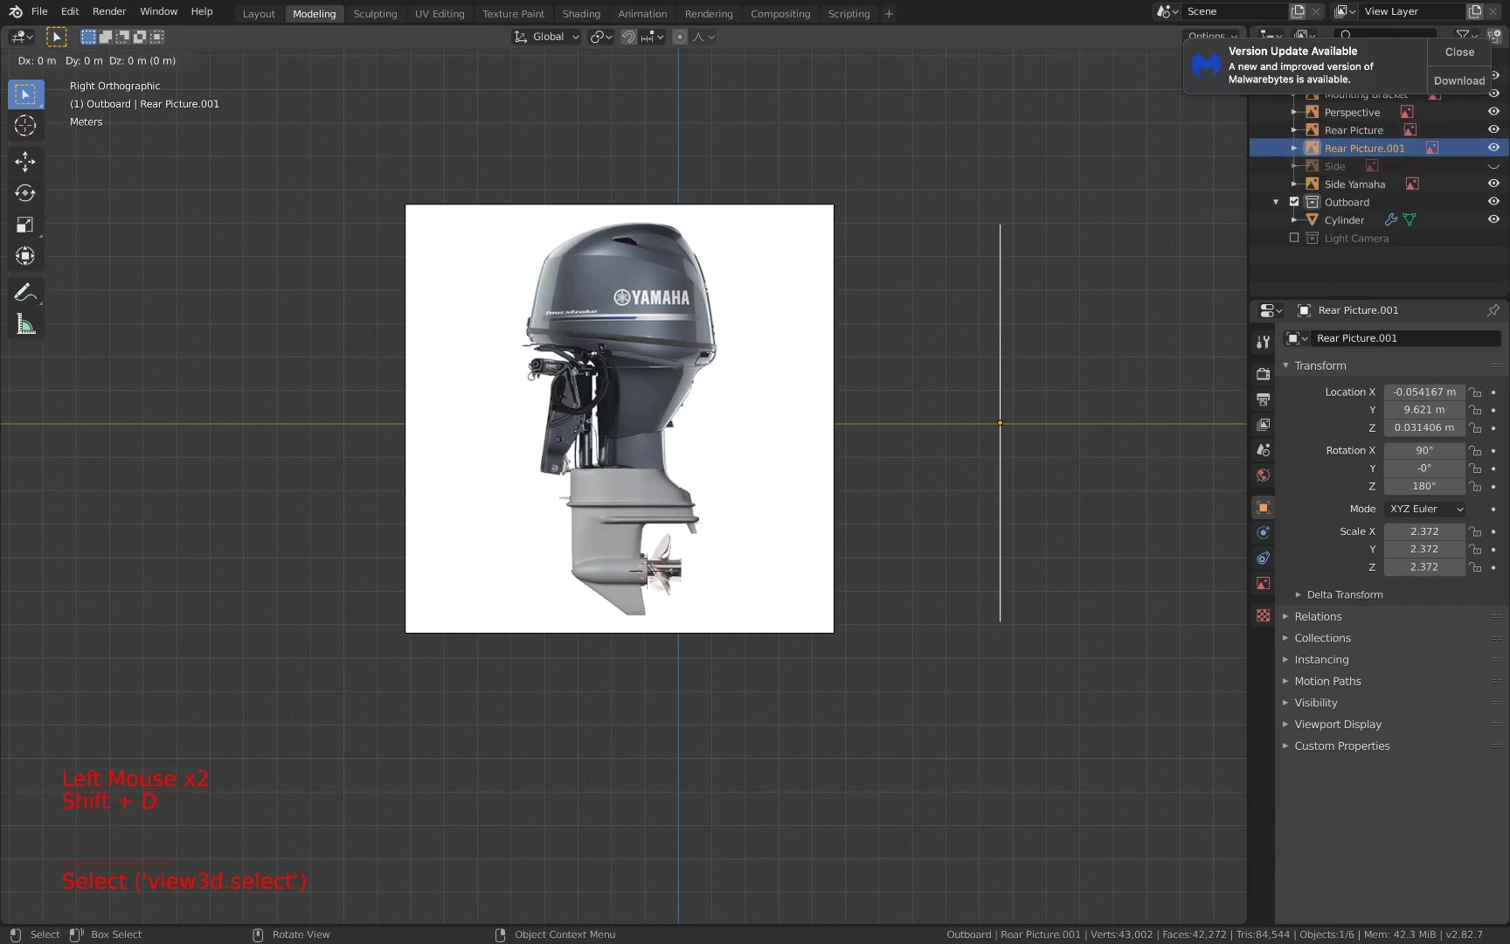
{"action": "key", "text": "r"}
{"action": "key", "text": "z"}
{"action": "left_click", "coordinate": [1079, 338]}
{"action": "key", "text": "g"}
{"action": "key", "text": "y"}
{"action": "left_click", "coordinate": [1023, 338]}
- Rotate the copied rear picture around Z to 221° and move it -3.06 m along X beside the side reference
{"action": "middle_click_drag", "start_coordinate": [1023, 338], "coordinate": [1196, 420]}
{"action": "key", "text": "r"}
{"action": "key", "text": "z"}
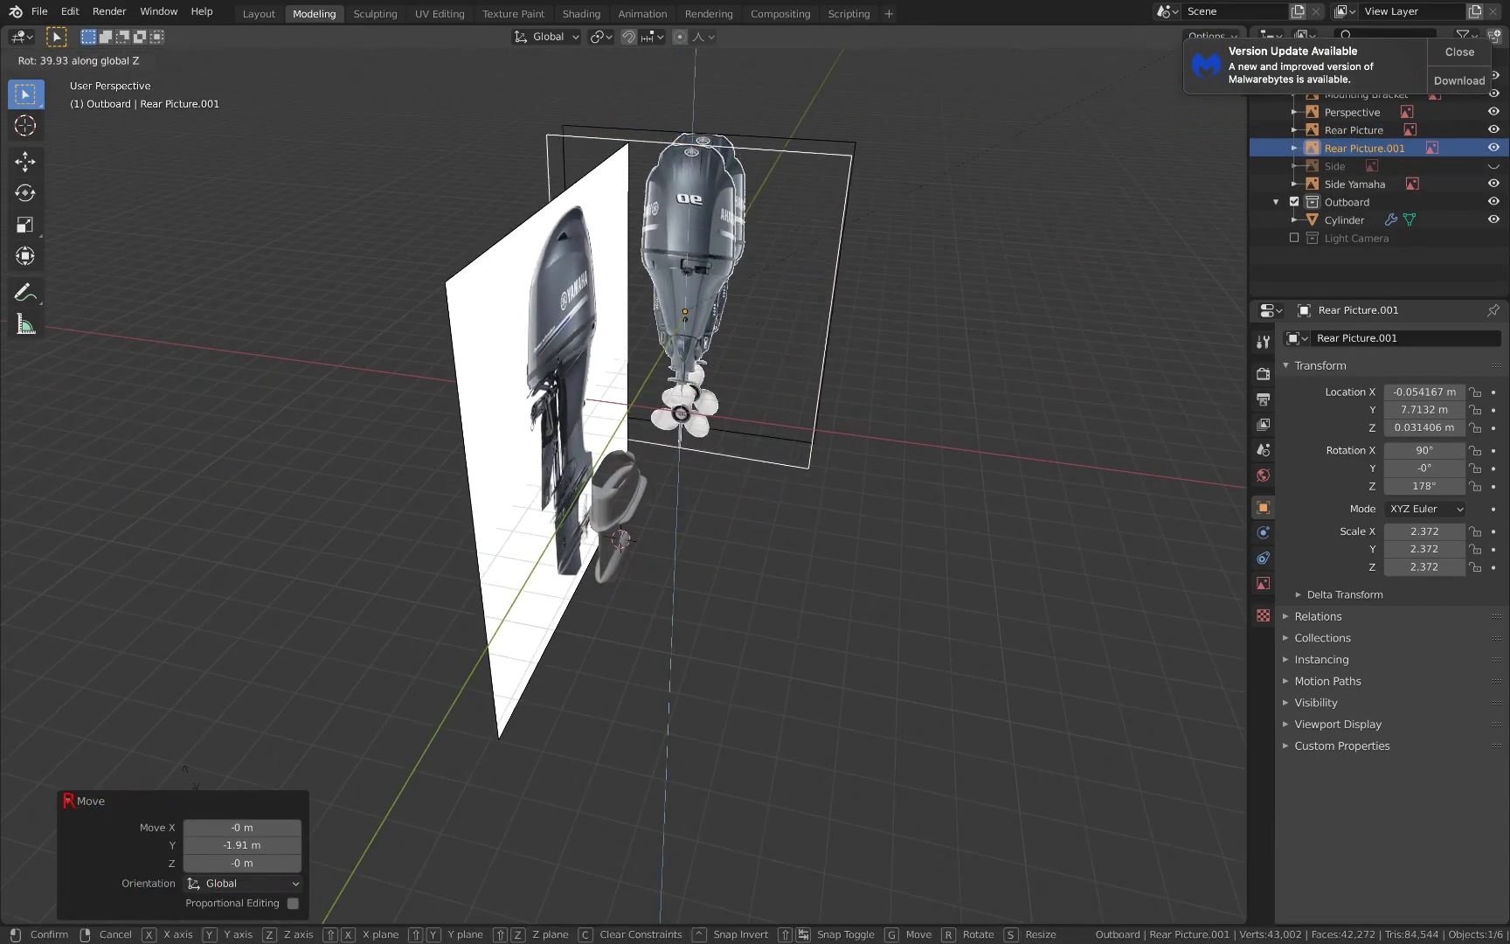
{"action": "left_click", "coordinate": [1020, 725]}
{"action": "key", "text": "g"}
{"action": "key", "text": "x"}
{"action": "left_click", "coordinate": [1021, 730]}
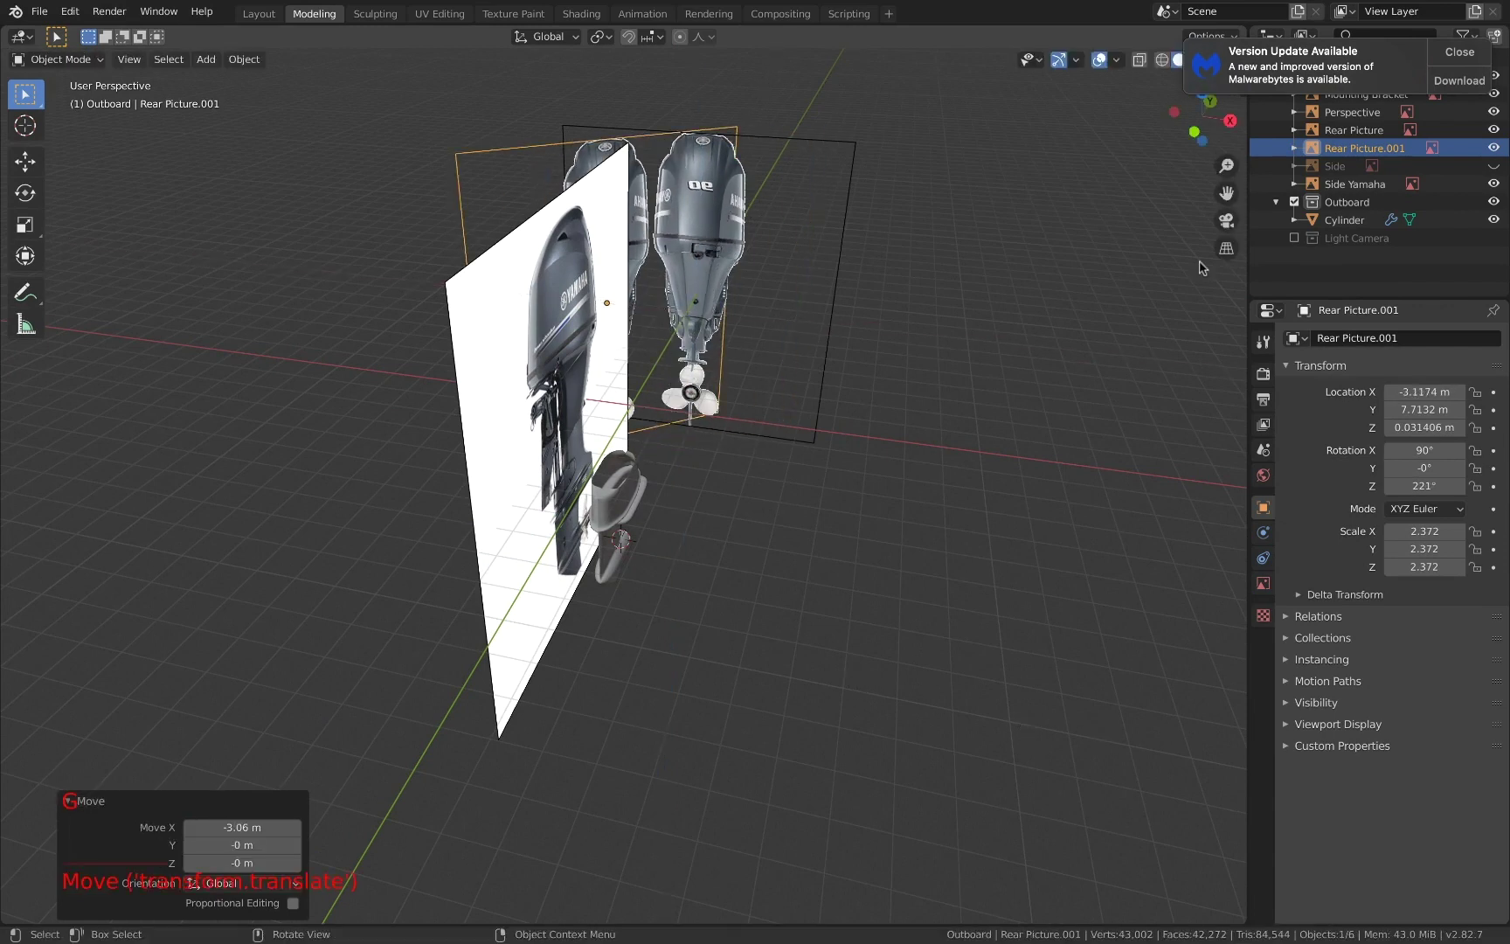
{"action": "left_click", "coordinate": [1231, 120]}
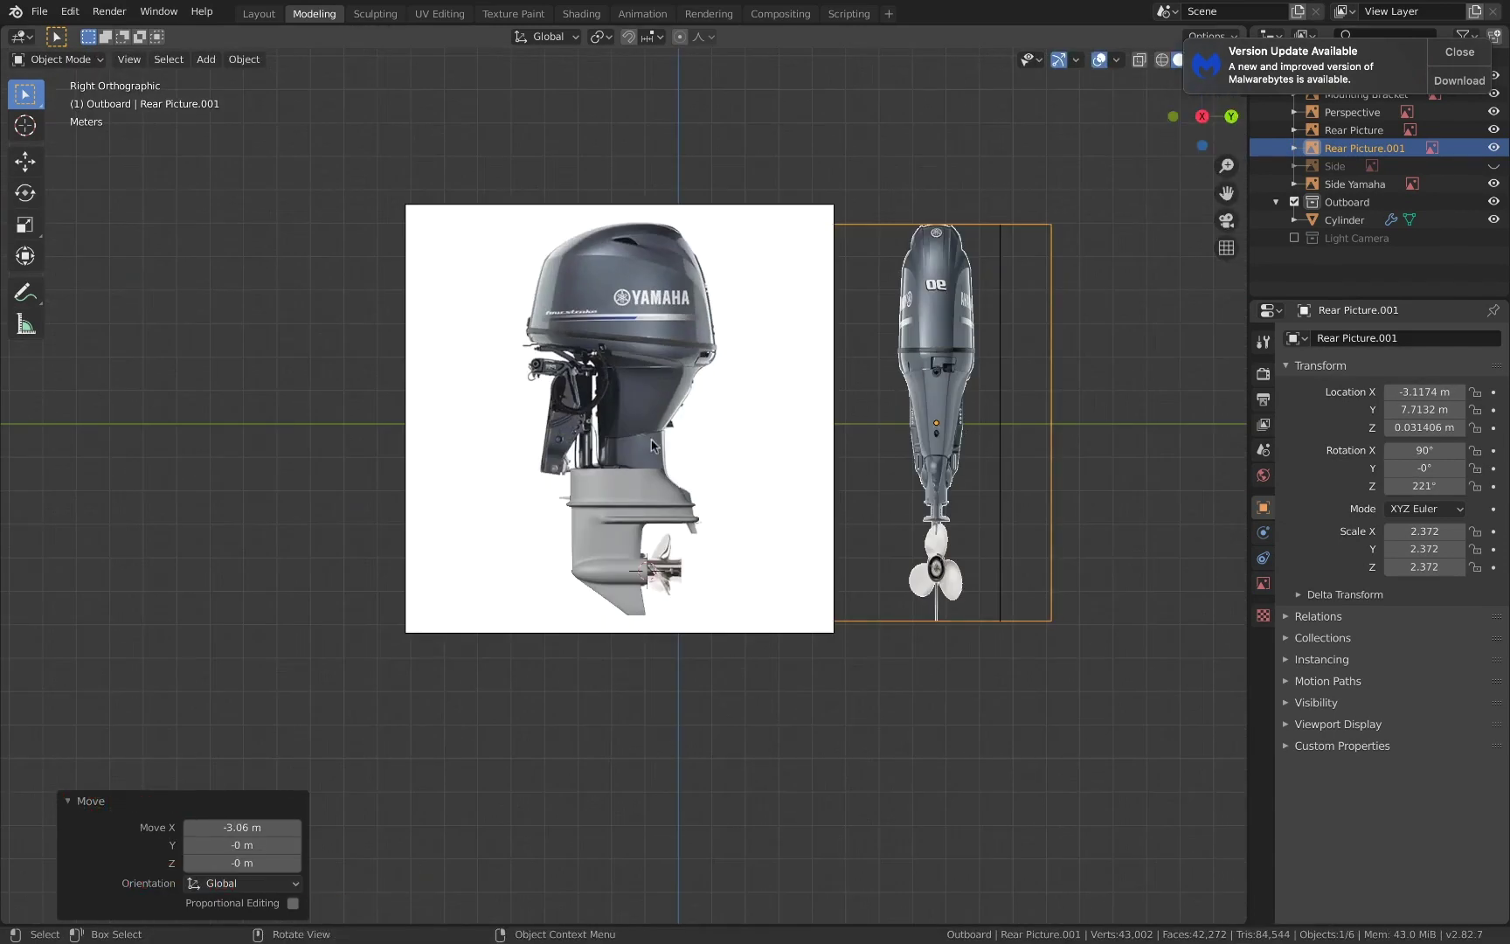
- Edit the lower unit mesh, select the rear seven vertices of the upper rim, and extrude them about 0.894 m up along Z
{"action": "scroll", "coordinate": [674, 428], "scroll_direction": "up", "scroll_amount": 8}
{"action": "left_click", "coordinate": [657, 471]}
{"action": "key", "text": "Tab"}
{"action": "key", "text": "a"}
{"action": "key", "text": "a"}
{"action": "key", "text": "a"}
{"action": "key", "text": "z"}
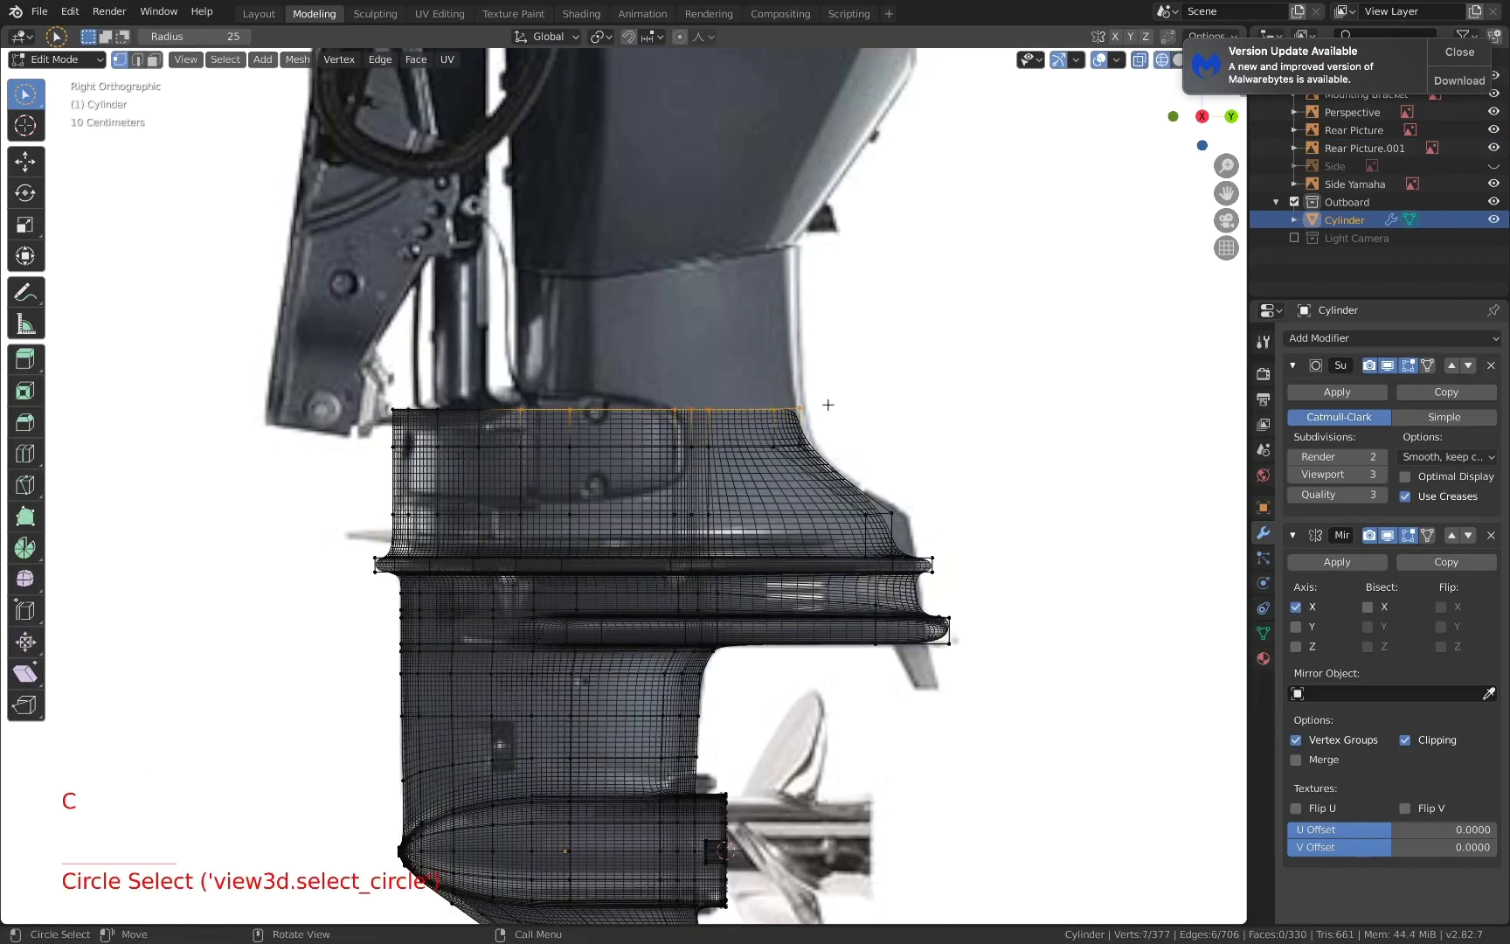
{"action": "key", "text": "z"}
{"action": "key", "text": "e"}
{"action": "left_click", "coordinate": [670, 288]}
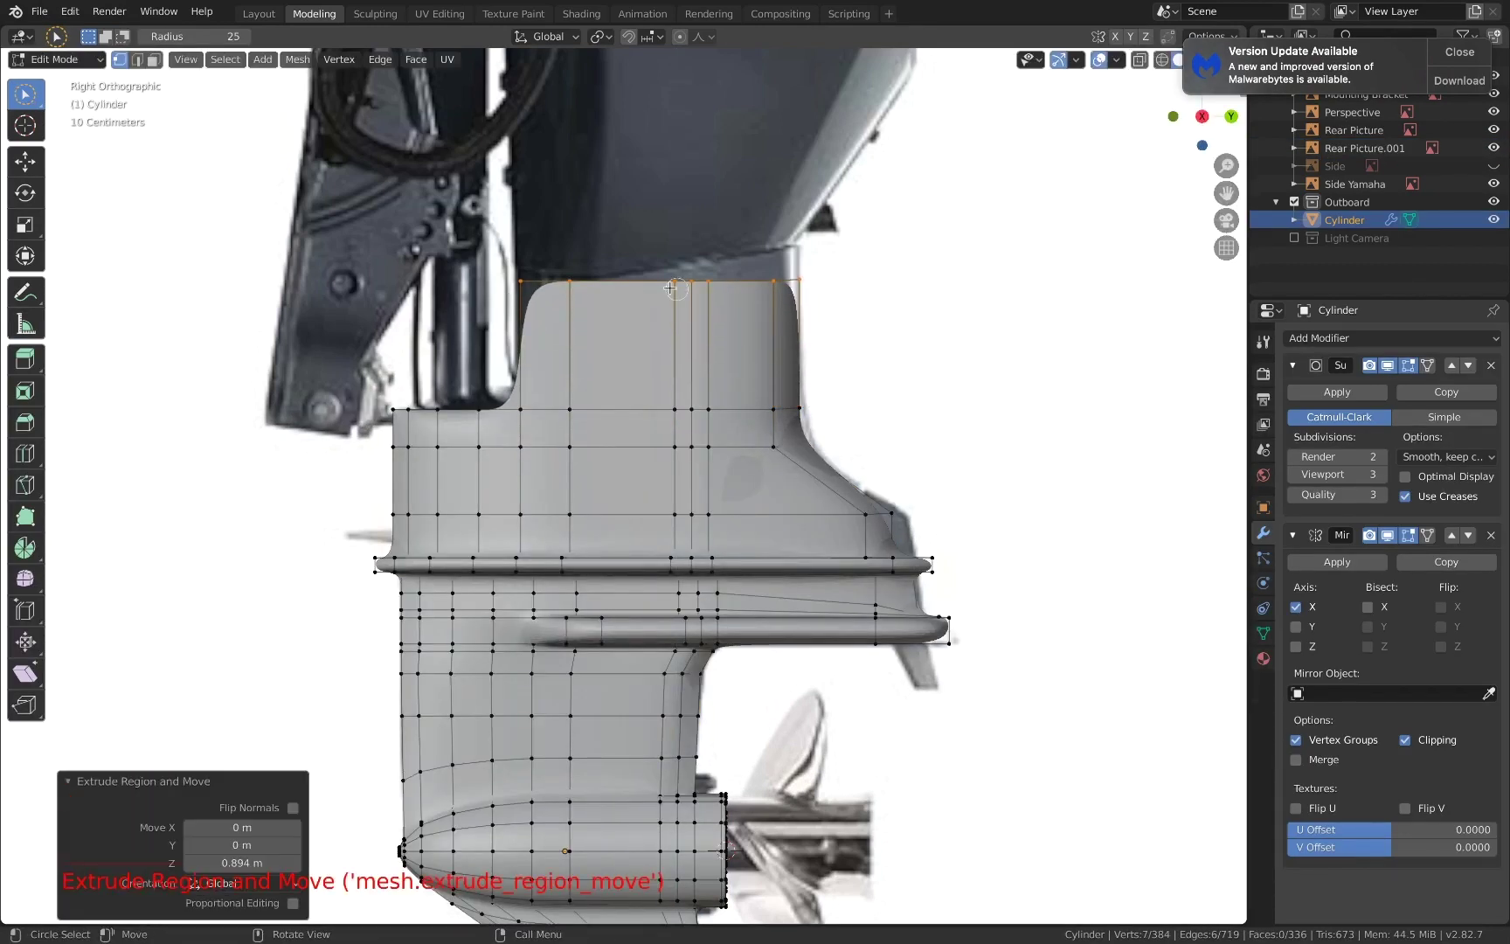
- Show the mesh as wireframe and select only the rearmost top vertex of the newly extruded section
{"action": "left_click", "coordinate": [435, 249]}
{"action": "key", "text": "c"}
{"action": "left_click_drag", "start_coordinate": [521, 280], "coordinate": [571, 279], "text": "shift"}
{"action": "right_click", "coordinate": [896, 271]}
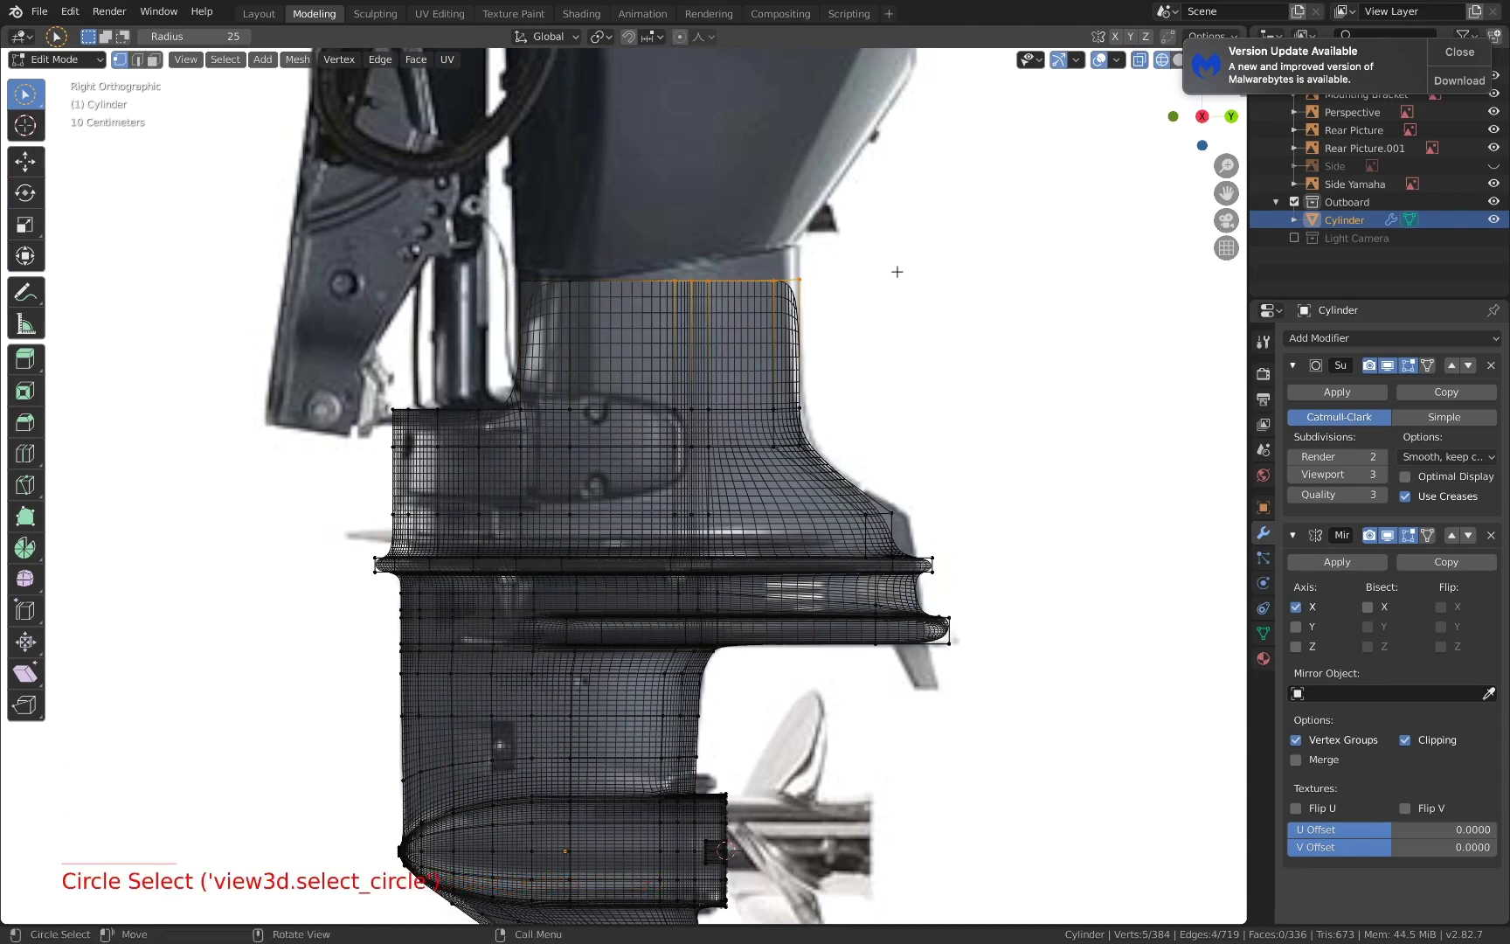
{"action": "key", "text": "a"}
{"action": "key", "text": "a"}
{"action": "key", "text": "c"}
{"action": "left_click", "coordinate": [811, 276]}
{"action": "right_click", "coordinate": [822, 274]}
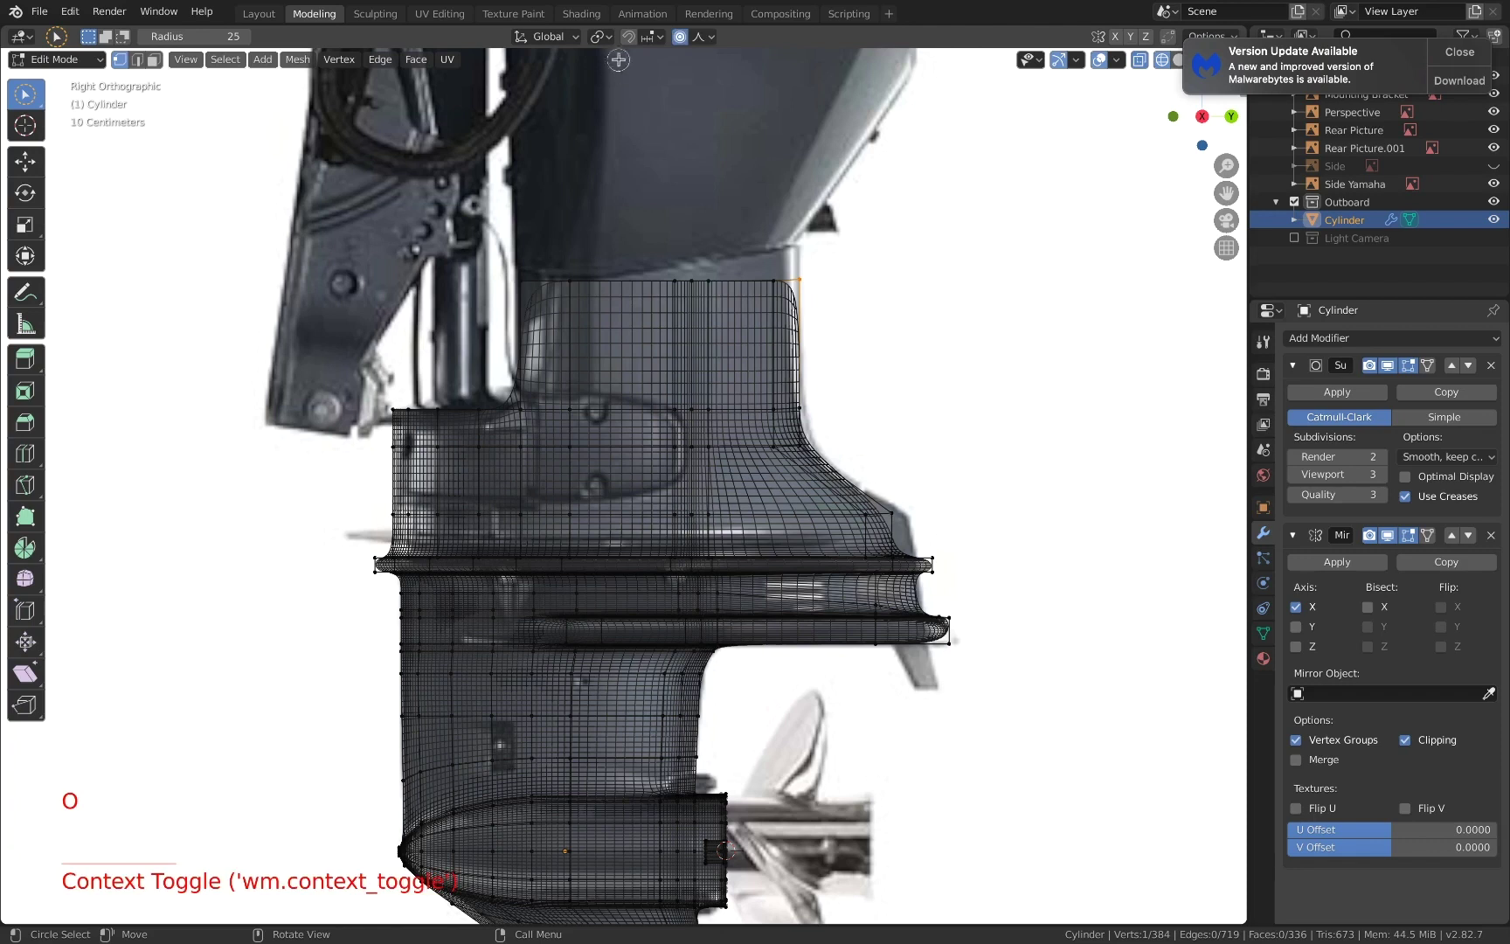
- Turn on proportional editing with Linear falloff and raise the rear top vertex about 0.24 m along Z with a proportional size of 1.61
{"action": "left_click", "coordinate": [599, 36]}
{"action": "left_click", "coordinate": [700, 36]}
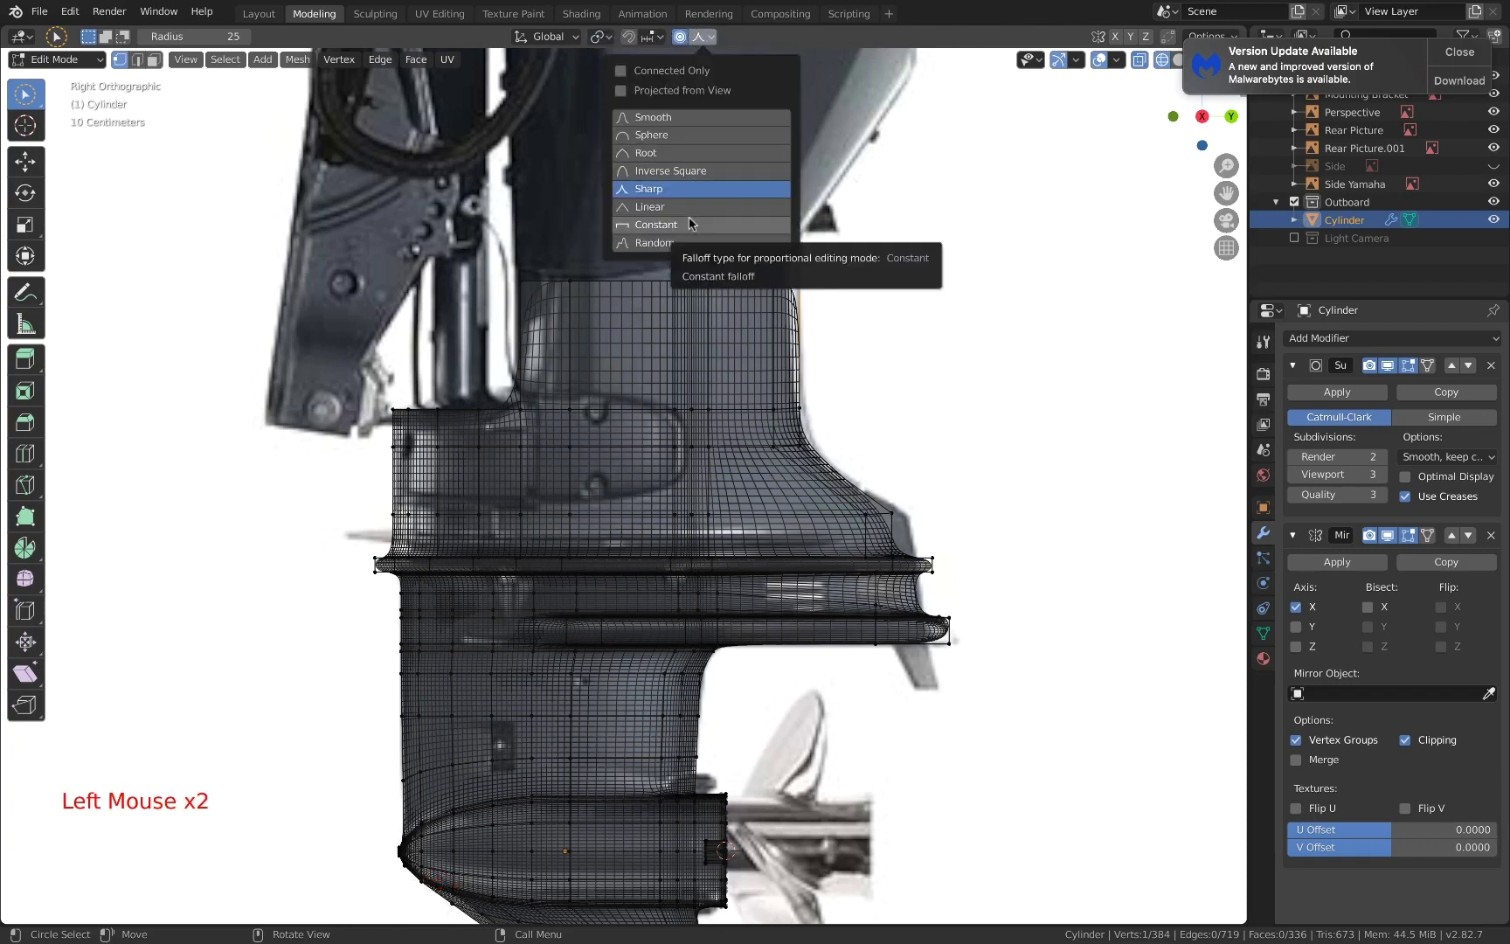
{"action": "key", "text": "g"}
{"action": "key", "text": "z"}
{"action": "scroll", "coordinate": [917, 232], "scroll_direction": "down", "scroll_amount": 4}
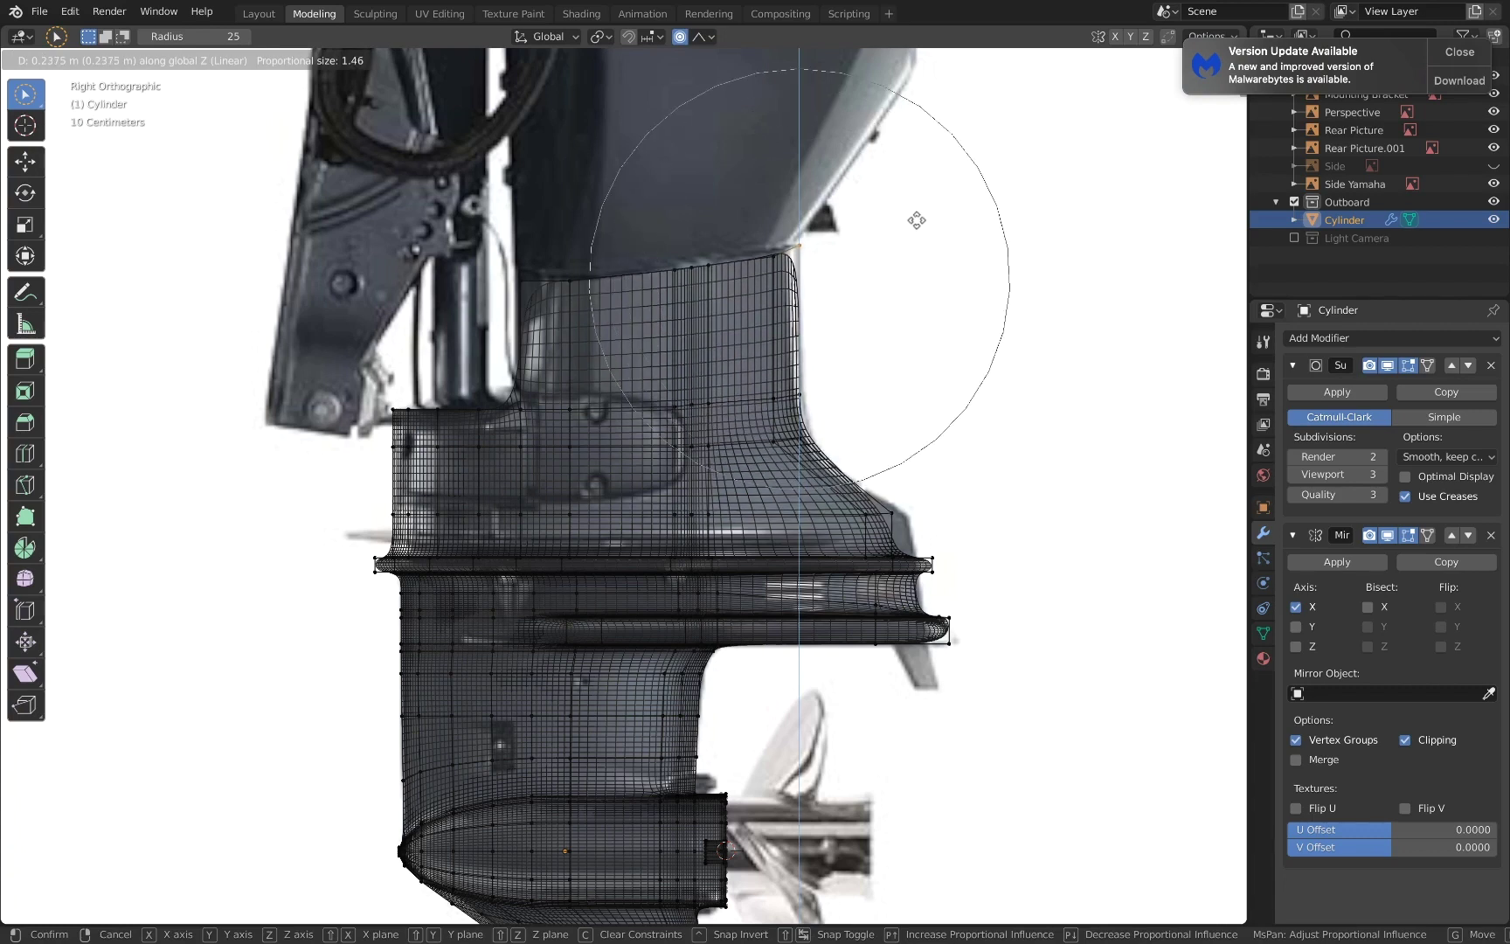
{"action": "scroll", "coordinate": [917, 220], "scroll_direction": "down", "scroll_amount": 2}
{"action": "scroll", "coordinate": [916, 220], "scroll_direction": "up", "scroll_amount": 5}
{"action": "scroll", "coordinate": [917, 220], "scroll_direction": "down", "scroll_amount": 4}
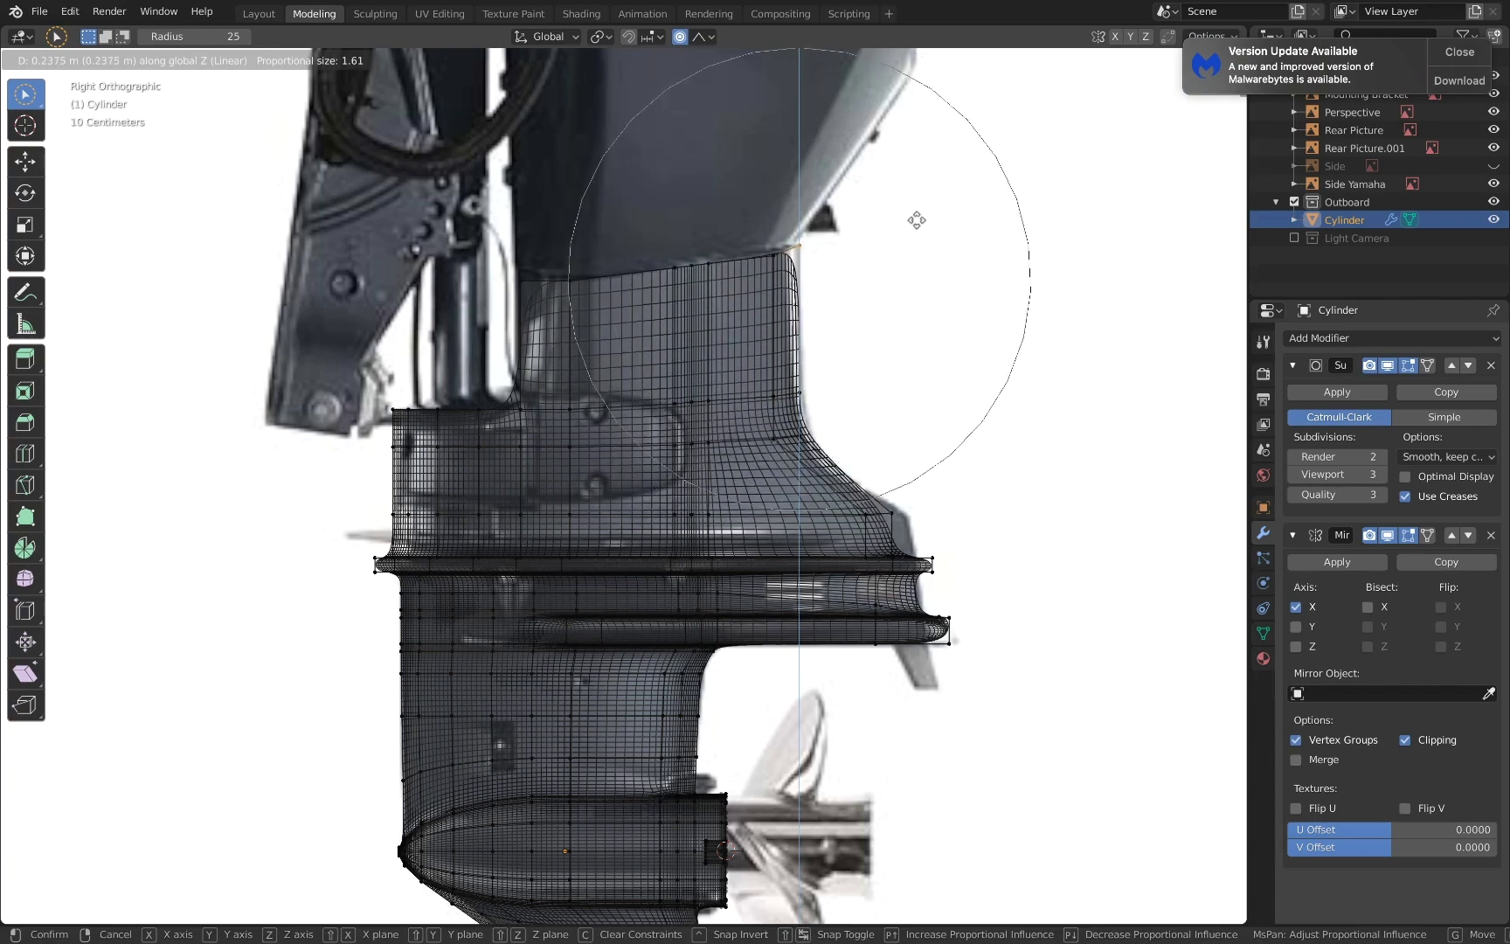
{"action": "left_click", "coordinate": [917, 220]}
{"action": "key", "text": "a"}
{"action": "key", "text": "a"}
{"action": "key", "text": "a"}
{"action": "key", "text": "c"}
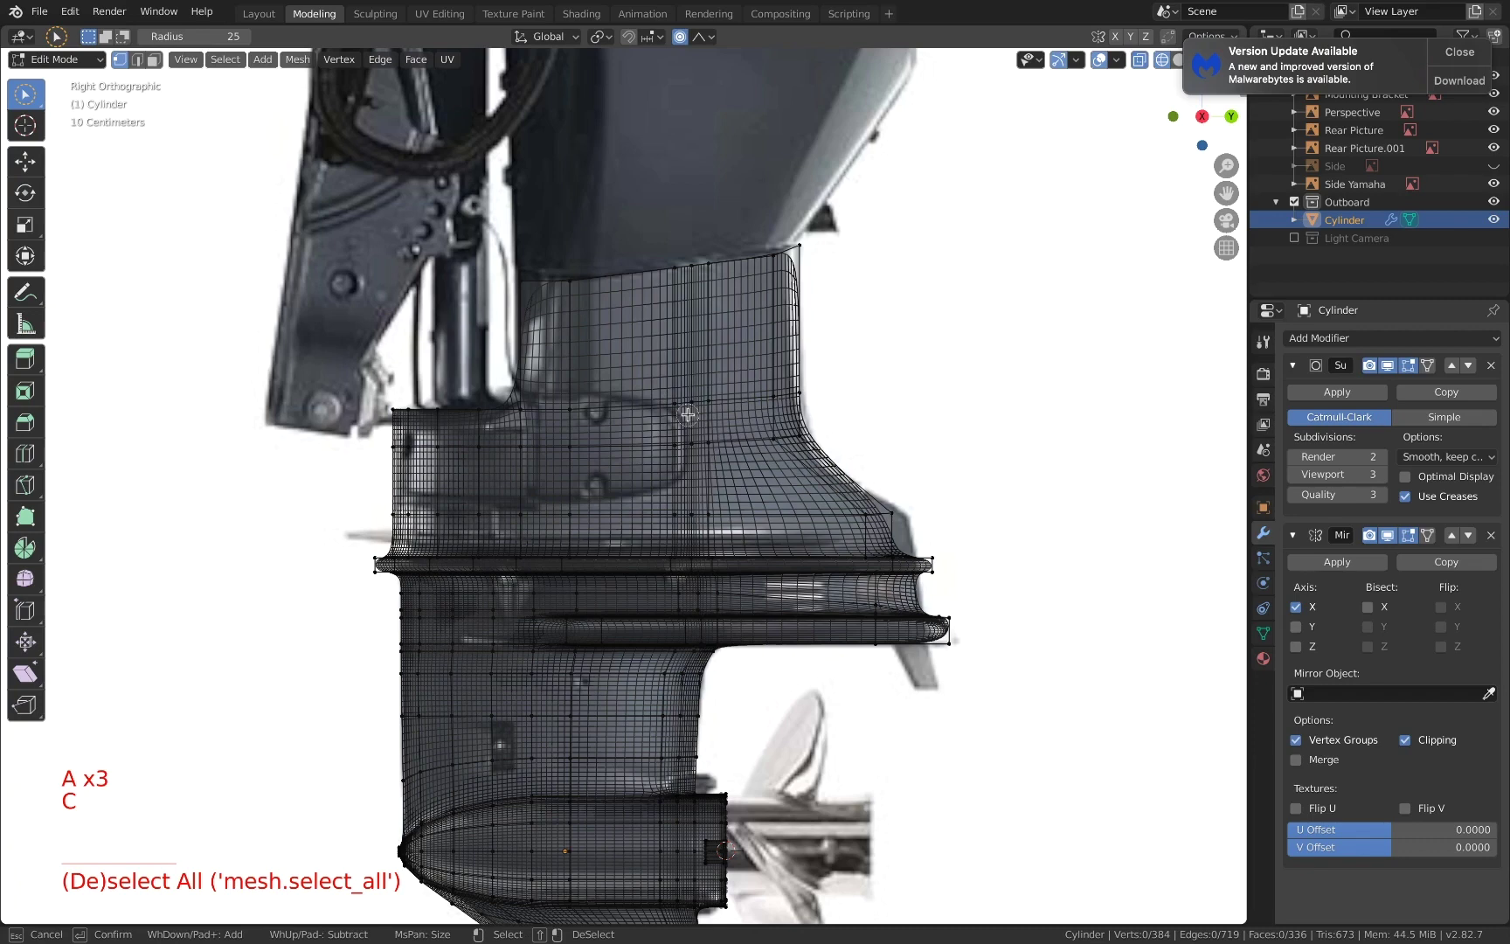
{"action": "left_click_drag", "start_coordinate": [669, 406], "coordinate": [799, 395]}
{"action": "key", "text": "Escape"}
- In solid view, select the front vertical edge of the raised section and extrude it along X to the mirror plane
{"action": "scroll", "coordinate": [784, 329], "scroll_direction": "down", "scroll_amount": 3}
{"action": "middle_click_drag", "start_coordinate": [782, 326], "coordinate": [802, 384]}
{"action": "key", "text": "z"}
{"action": "key", "text": "z"}
{"action": "middle_click_drag", "start_coordinate": [907, 381], "coordinate": [898, 362], "text": "shift"}
{"action": "mouse_move", "coordinate": [898, 362]}
{"action": "middle_mouse_down"}
{"action": "mouse_move", "coordinate": [887, 450]}
{"action": "mouse_move", "coordinate": [917, 456]}
{"action": "middle_mouse_up"}
{"action": "middle_click_drag", "start_coordinate": [572, 467], "coordinate": [618, 452]}
{"action": "scroll", "coordinate": [606, 485], "scroll_direction": "up", "scroll_amount": 5}
{"action": "key", "text": "a"}
{"action": "key", "text": "a"}
{"action": "key", "text": "a"}
{"action": "key", "text": "c"}
{"action": "scroll", "coordinate": [872, 427], "scroll_direction": "down", "scroll_amount": 1}
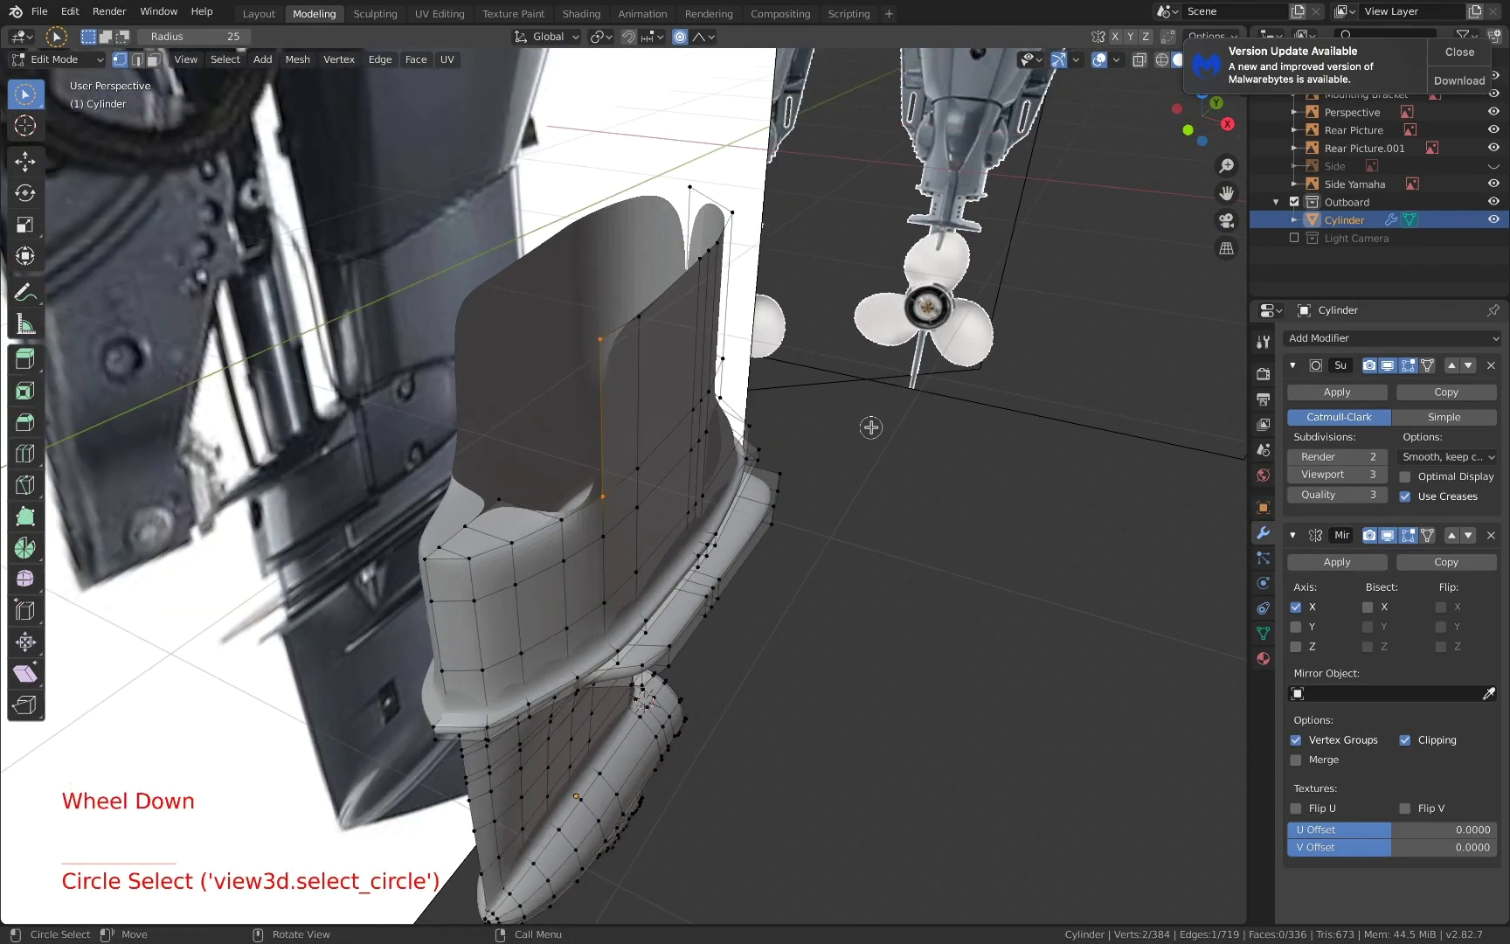
{"action": "key", "text": "e"}
{"action": "key", "text": "x"}
{"action": "left_click", "coordinate": [652, 476]}
- Select the four vertices around the gap at the base of the raised section's front wall and fill them with a face
{"action": "scroll", "coordinate": [647, 477], "scroll_direction": "up", "scroll_amount": 2}
{"action": "key", "text": "a"}
{"action": "key", "text": "a"}
{"action": "key", "text": "a"}
{"action": "key", "text": "c"}
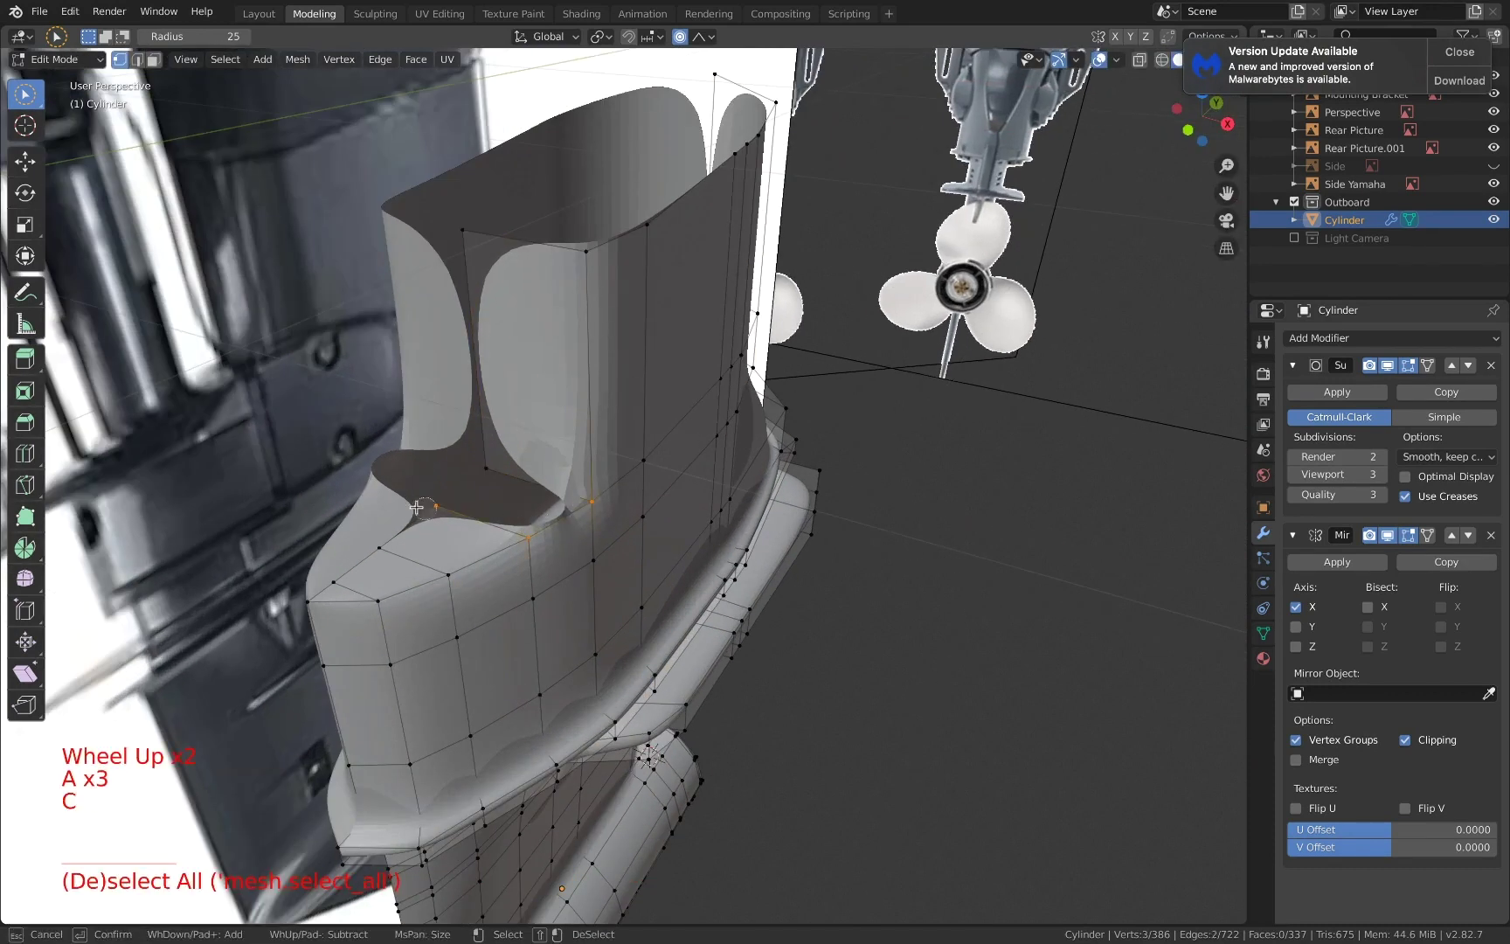
{"action": "left_click_drag", "start_coordinate": [417, 507], "coordinate": [490, 470]}
{"action": "key", "text": "Escape"}
{"action": "key", "text": "f"}
- Add a horizontal loop cut near the base of the raised section and another just below the front ledge's edge
{"action": "scroll", "coordinate": [603, 437], "scroll_direction": "up", "scroll_amount": 2}
{"action": "middle_click_drag", "start_coordinate": [618, 435], "coordinate": [539, 383]}
{"action": "scroll", "coordinate": [539, 383], "scroll_direction": "down", "scroll_amount": 2}
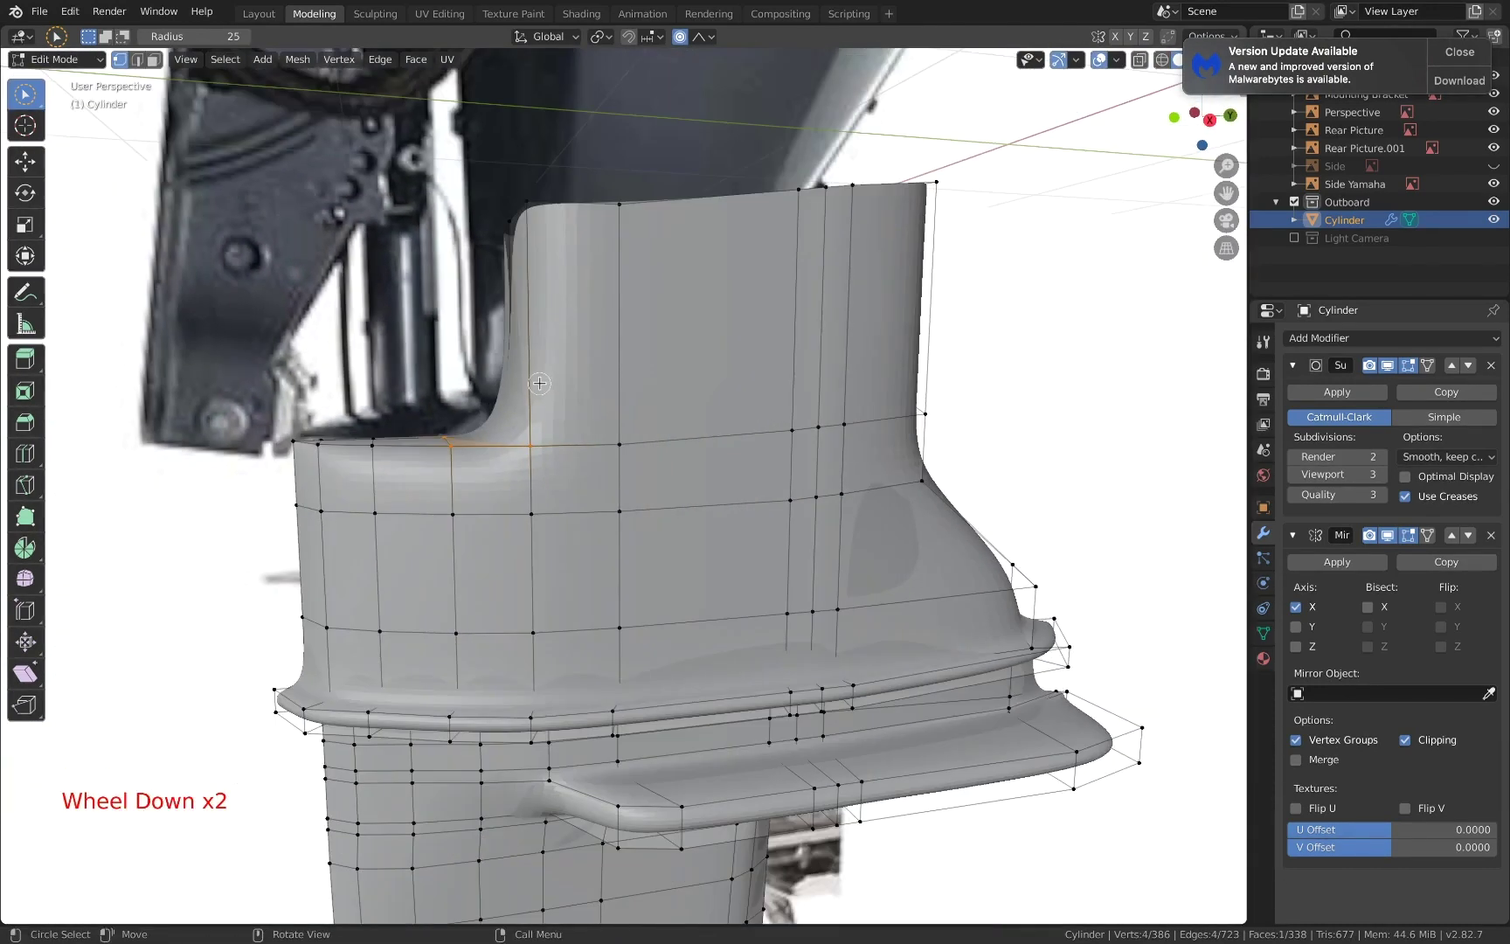
{"action": "key", "text": "ctrl+r"}
{"action": "left_click", "coordinate": [539, 385]}
{"action": "left_click", "coordinate": [539, 454]}
{"action": "middle_click_drag", "start_coordinate": [529, 469], "coordinate": [601, 472]}
{"action": "key", "text": "ctrl+r"}
{"action": "left_click", "coordinate": [543, 498]}
{"action": "left_click", "coordinate": [542, 490]}
{"action": "scroll", "coordinate": [542, 486], "scroll_direction": "up", "scroll_amount": 1, "text": "shift"}
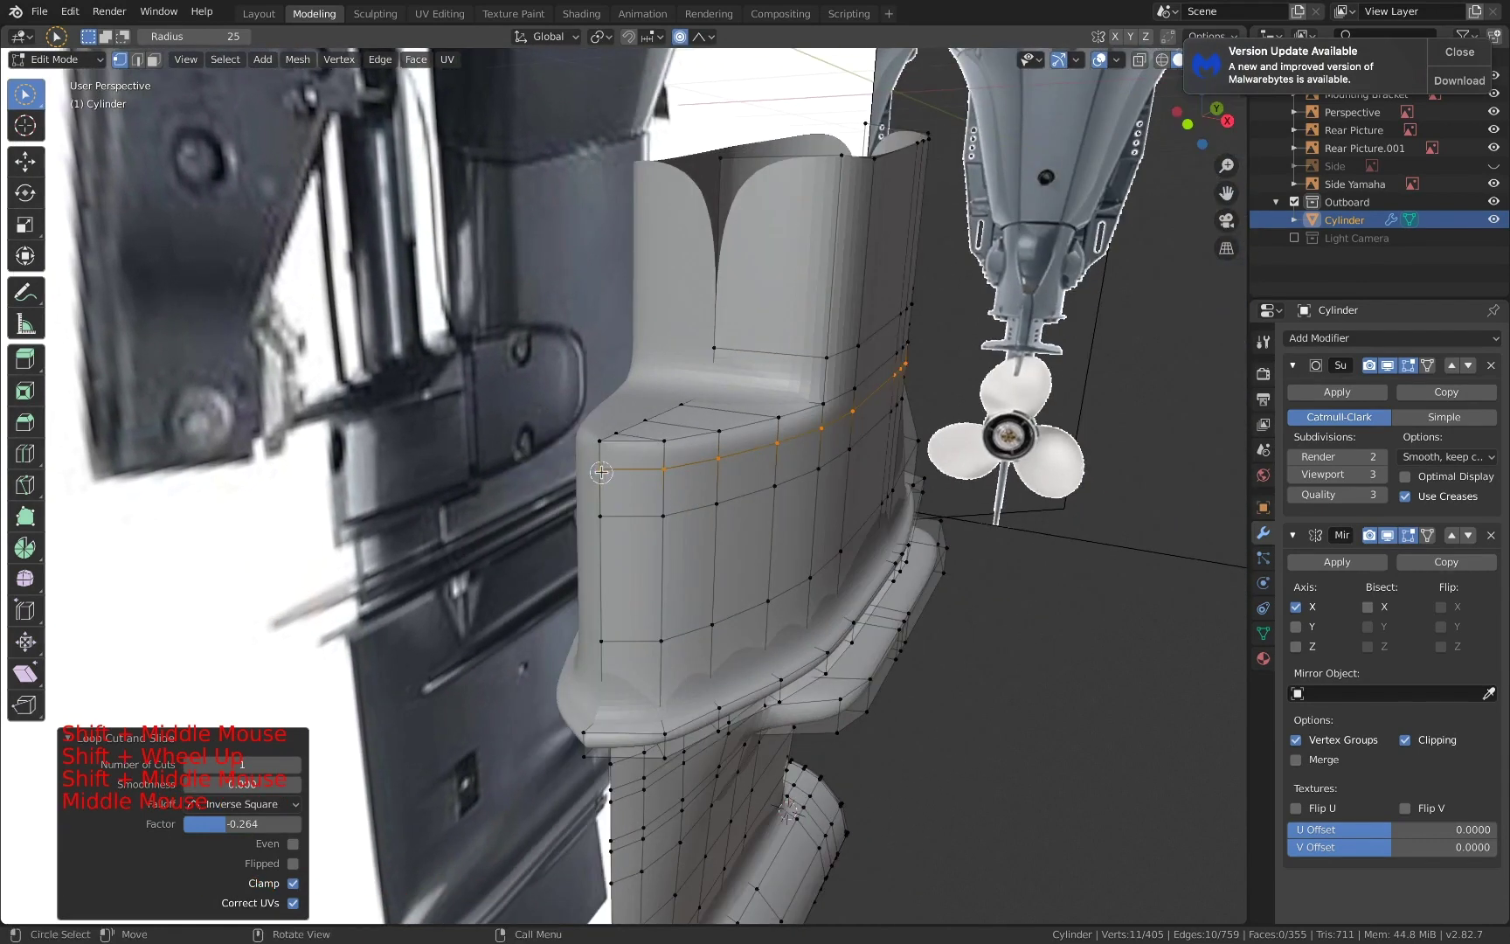
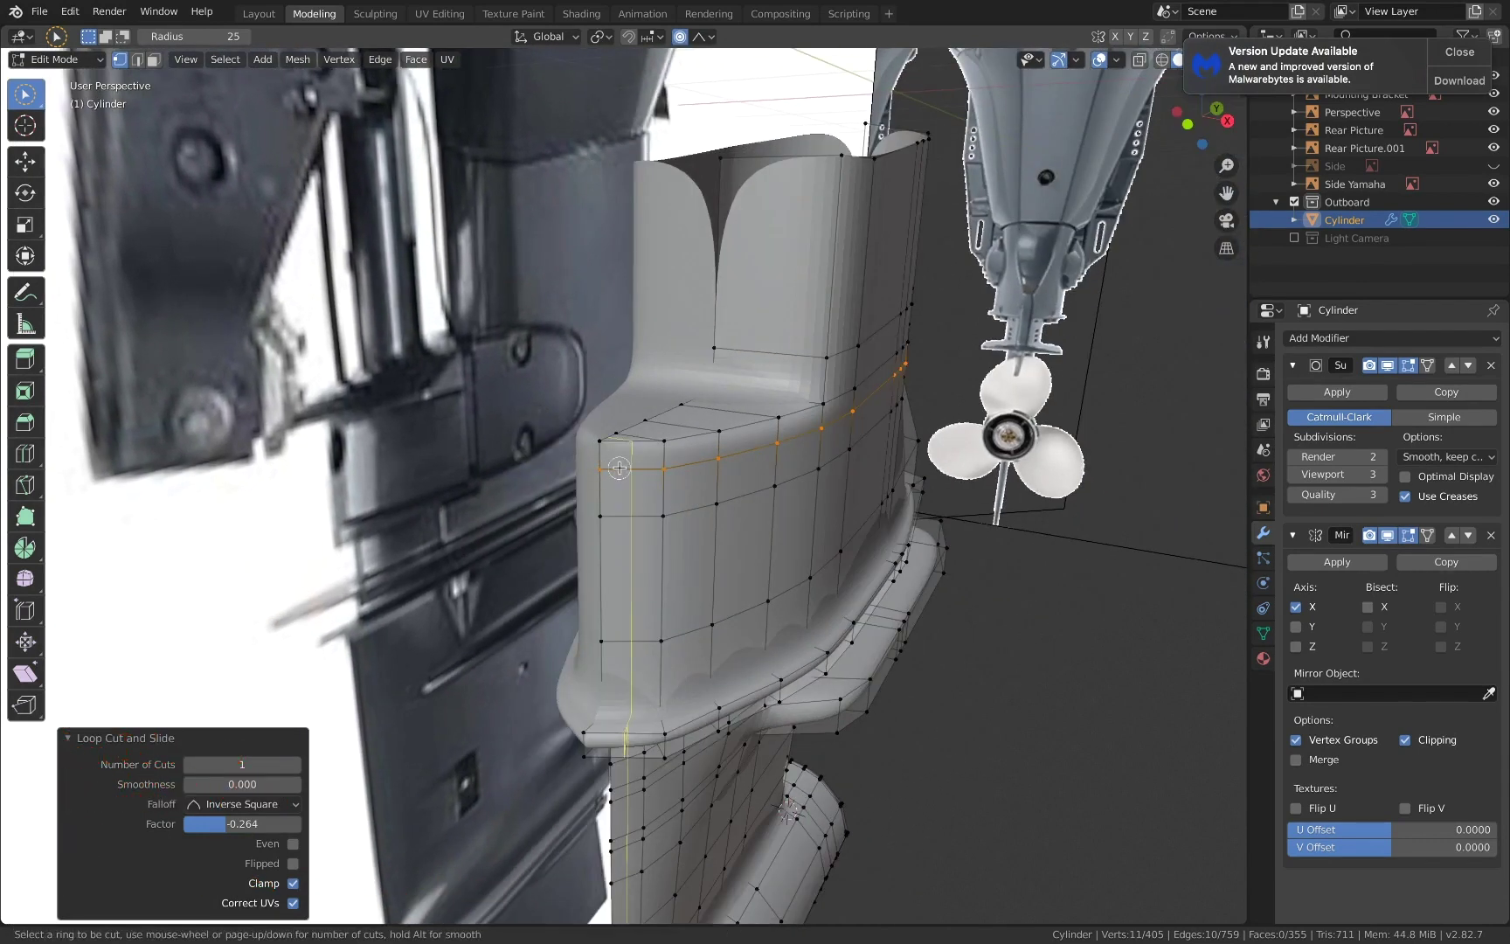
- Add a vertical loop cut beside the front corner of the section below the ledge
{"action": "left_click", "coordinate": [617, 468]}
{"action": "scroll", "coordinate": [617, 468], "scroll_direction": "up", "scroll_amount": 2}
{"action": "scroll", "coordinate": [623, 559], "scroll_direction": "down", "scroll_amount": 2}
{"action": "scroll", "coordinate": [623, 559], "scroll_direction": "up", "scroll_amount": 2}
{"action": "middle_click_drag", "start_coordinate": [617, 468], "coordinate": [636, 554], "text": "shift"}
- In edge selection mode, select the new cut's short edge on top of the front ledge and dissolve it
{"action": "key", "text": "2"}
{"action": "left_click", "coordinate": [624, 559]}
{"action": "scroll", "coordinate": [624, 556], "scroll_direction": "up", "scroll_amount": 2}
{"action": "scroll", "coordinate": [624, 556], "scroll_direction": "up", "scroll_amount": 1}
{"action": "key", "text": "2"}
{"action": "key", "text": "a"}
{"action": "key", "text": "a"}
{"action": "key", "text": "a"}
{"action": "left_click", "coordinate": [659, 604]}
{"action": "key", "text": "x"}
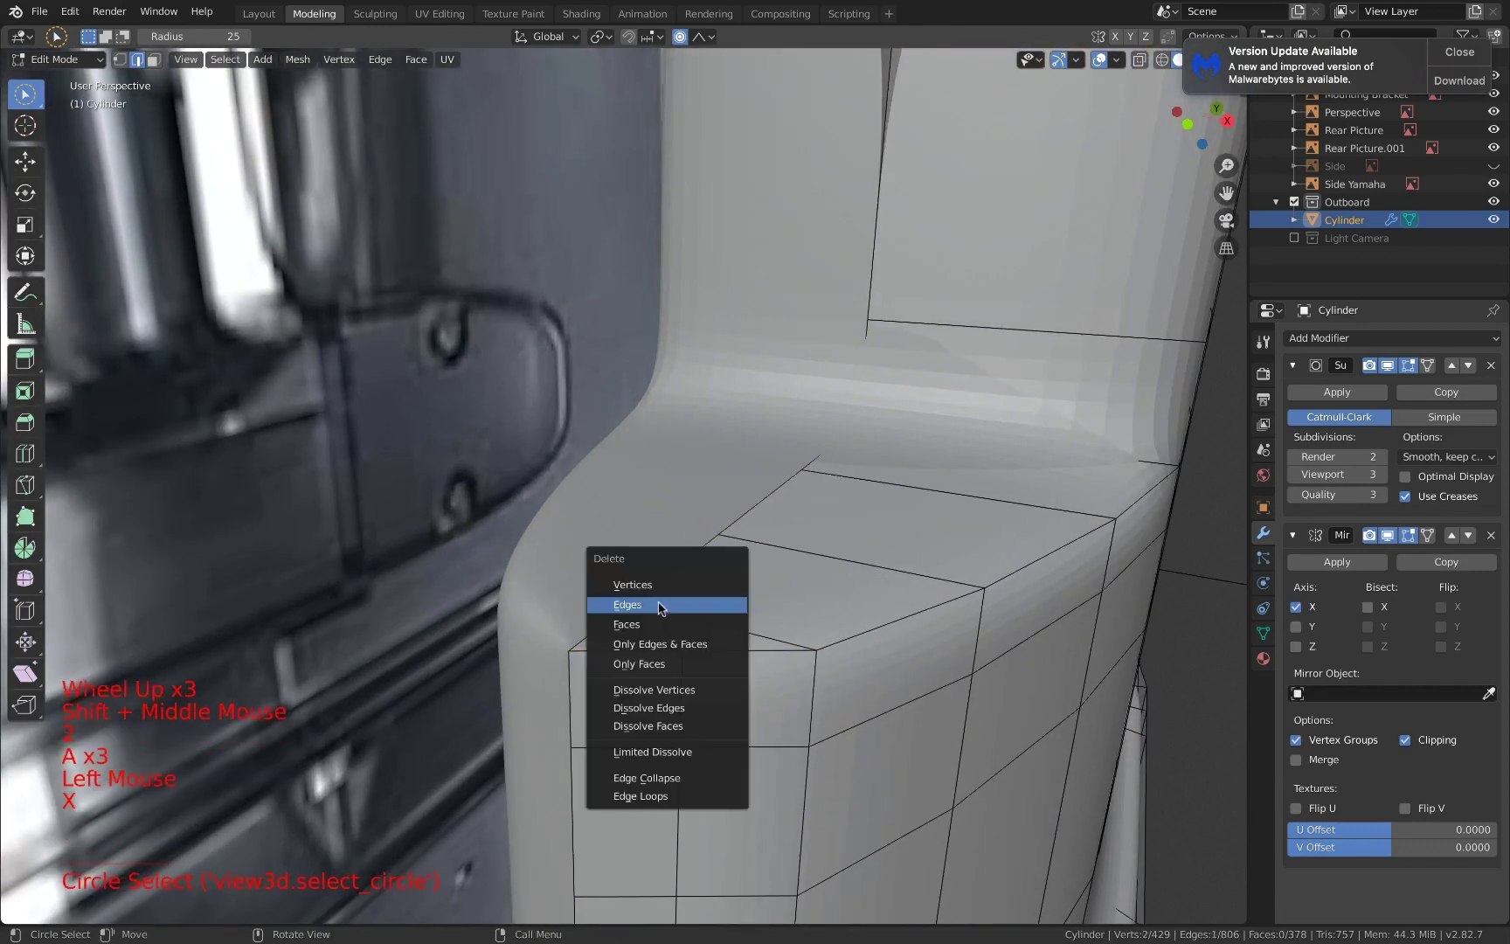
{"action": "left_click", "coordinate": [675, 691]}
{"action": "key", "text": "super+z"}
{"action": "key", "text": "x"}
{"action": "left_click", "coordinate": [686, 651]}
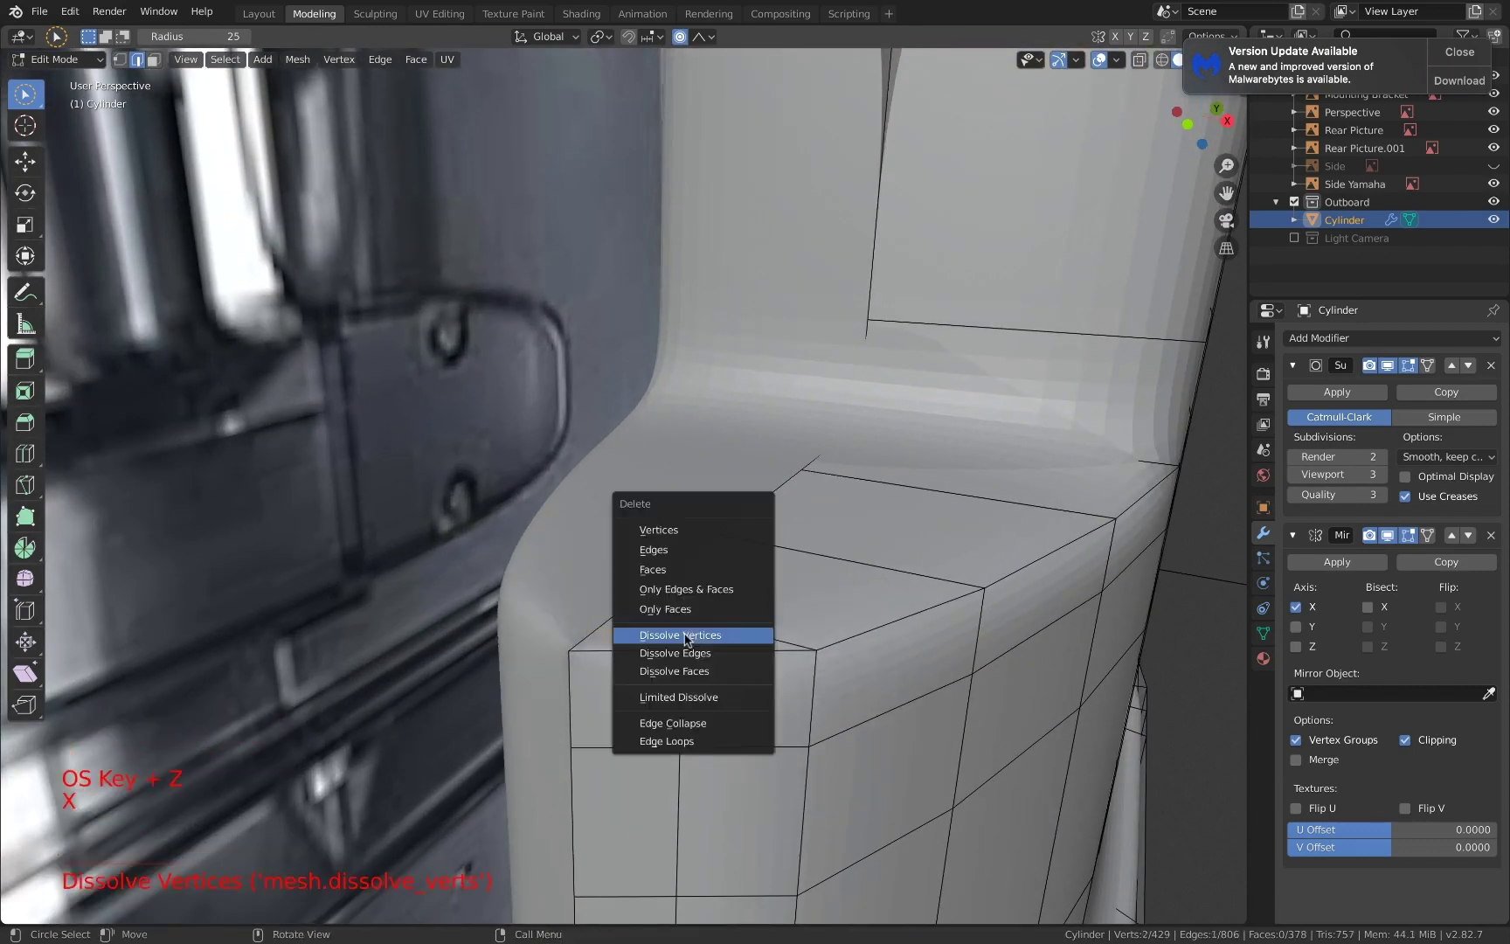
- Add a centred loop cut along the ledge's top faces and connect it to the front vertical edge with a knife cut
{"action": "middle_click_drag", "start_coordinate": [717, 593], "coordinate": [813, 575]}
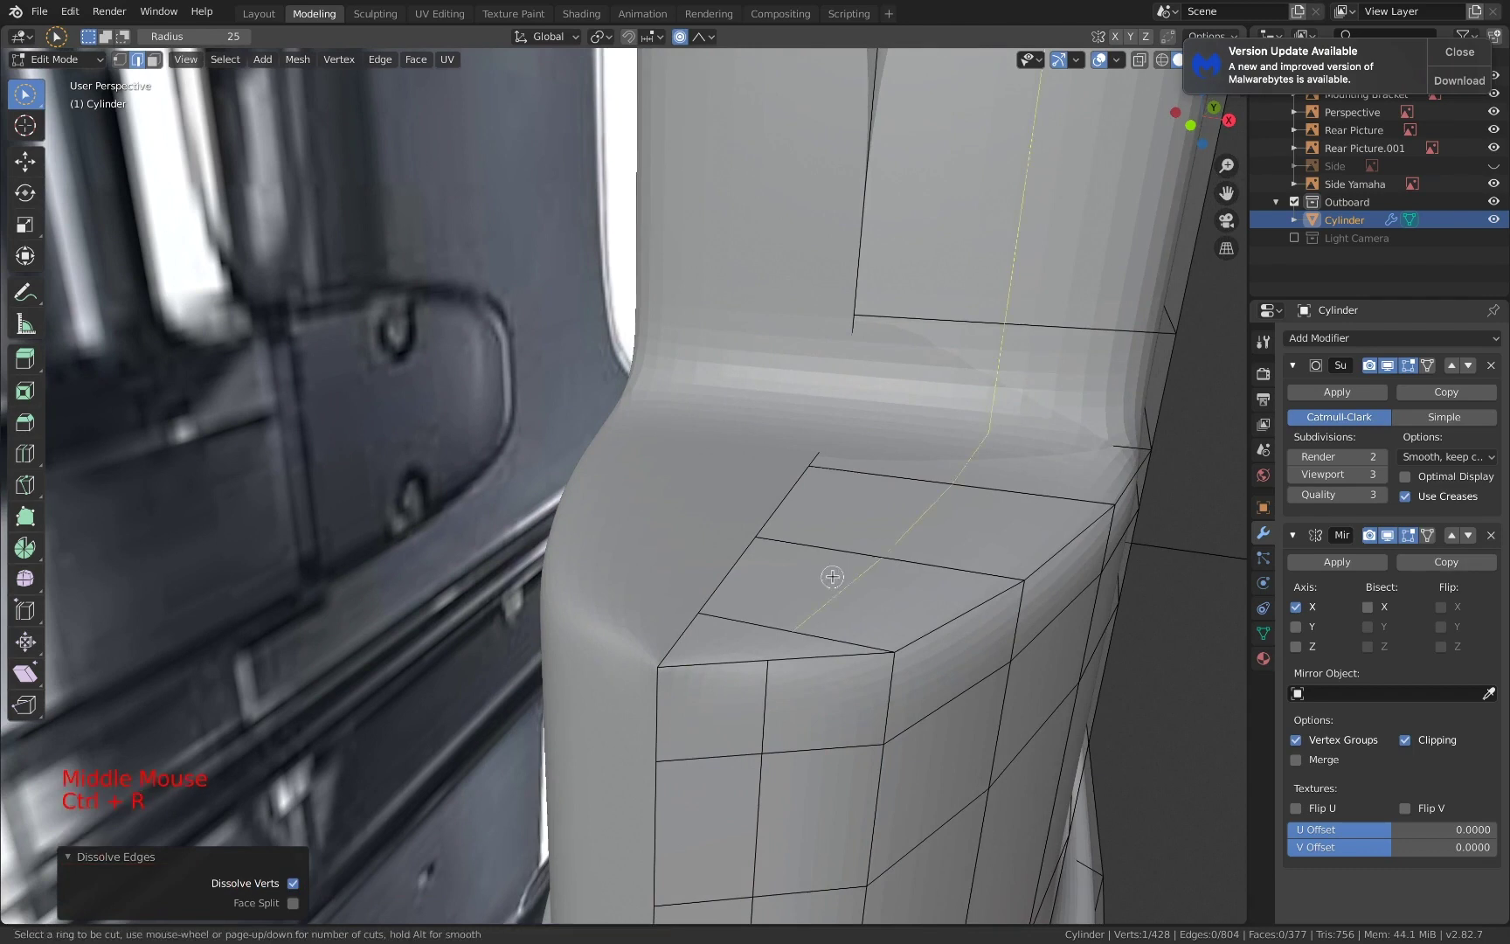
{"action": "double_click", "coordinate": [832, 576]}
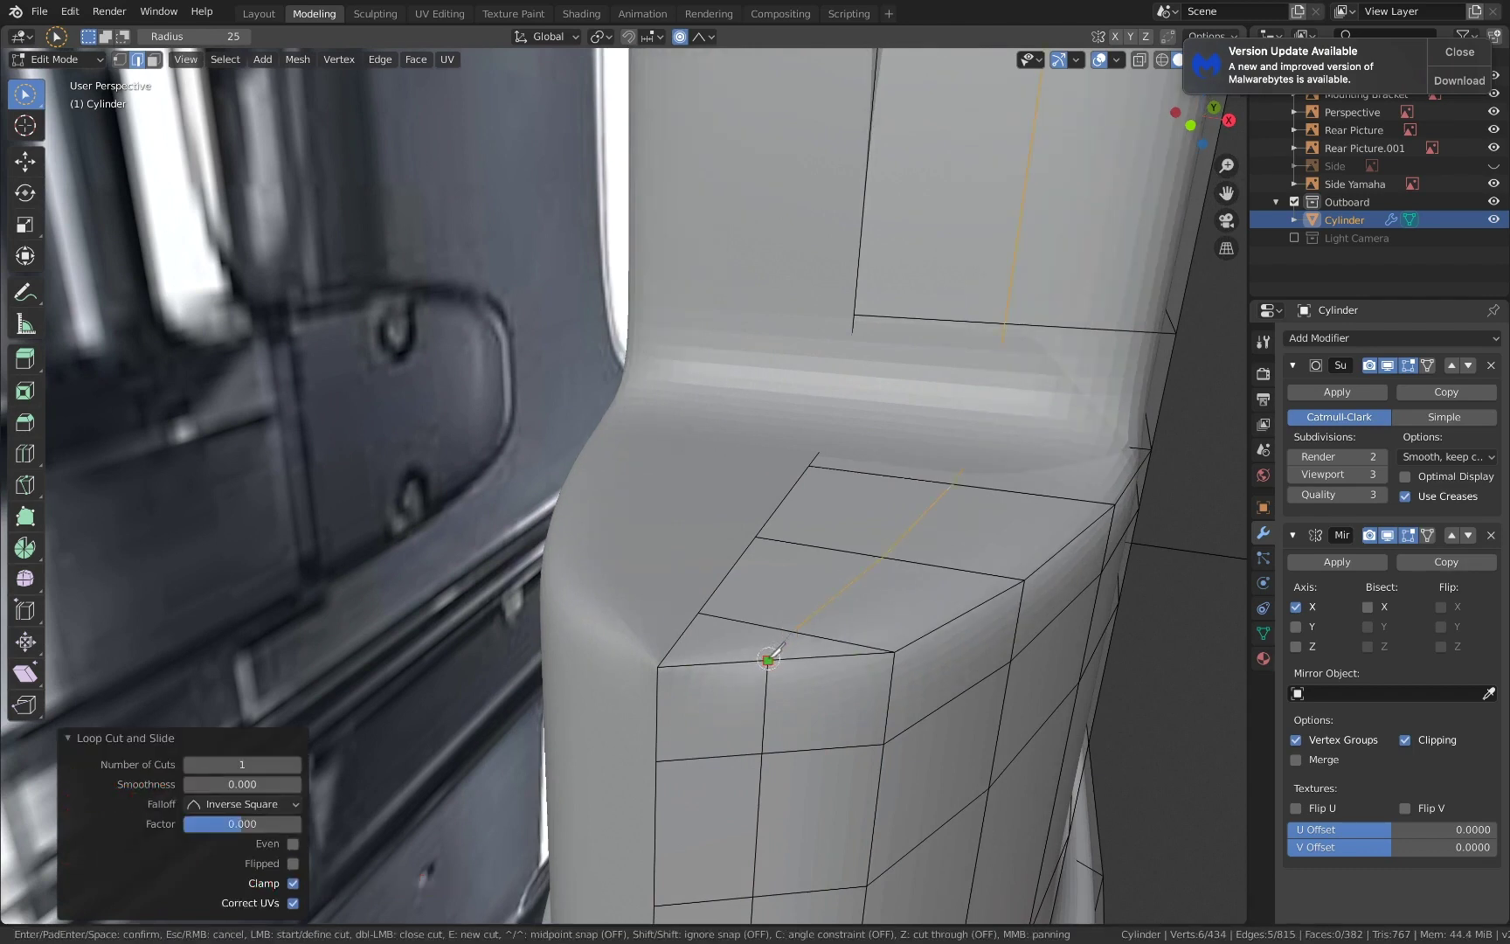
{"action": "key", "text": "Return"}
{"action": "scroll", "coordinate": [744, 577], "scroll_direction": "down", "scroll_amount": 2}
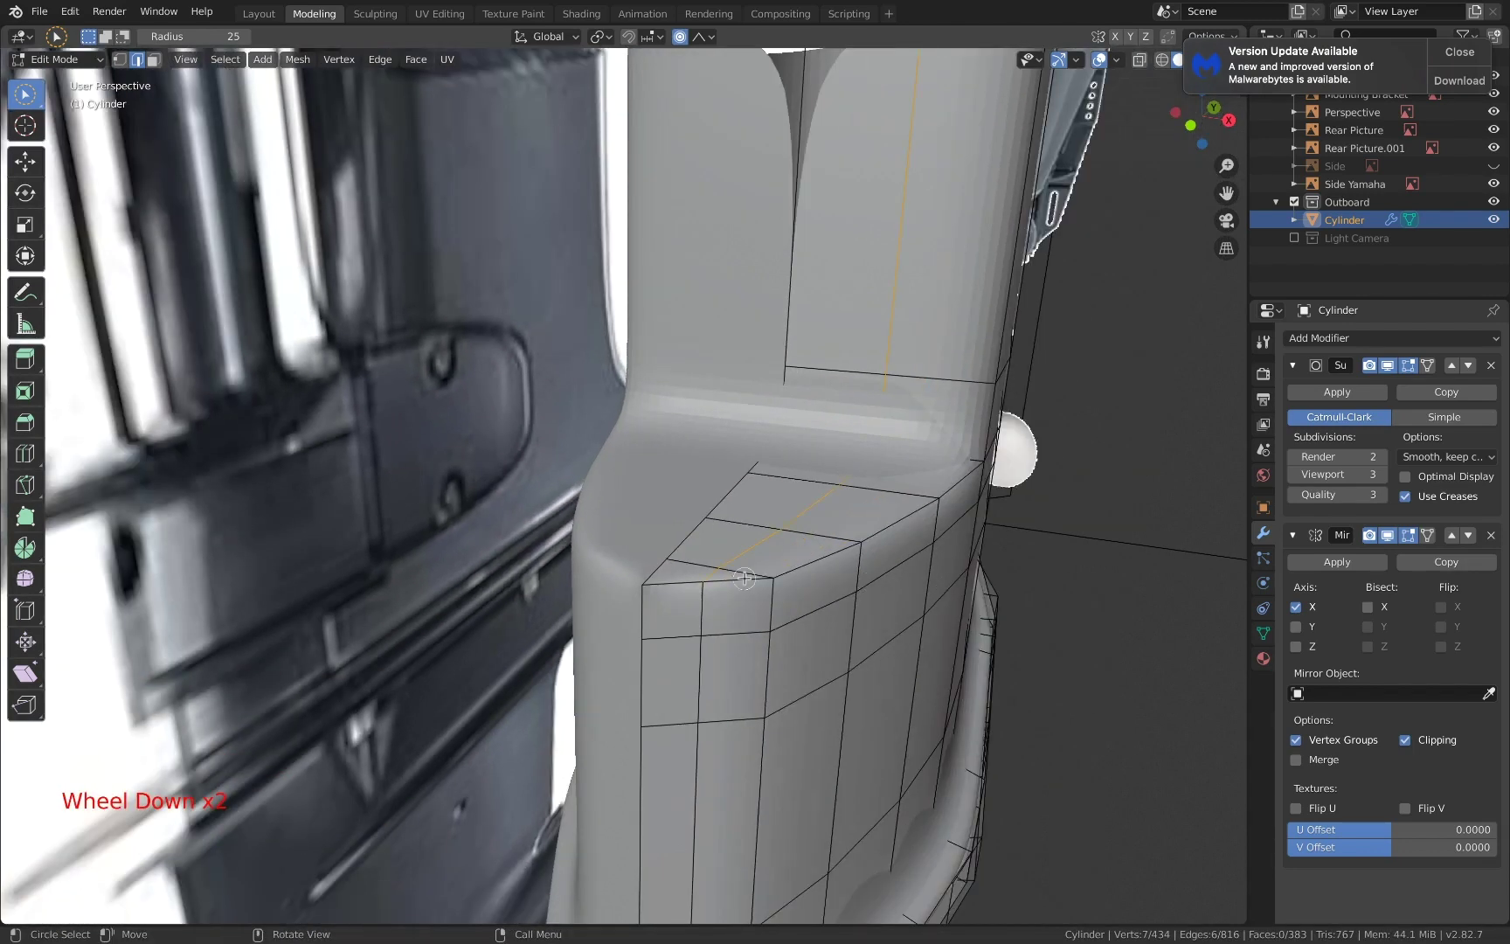
- In face selection mode, check how the face loops run across the front ledge and down the section below it
{"action": "key", "text": "3"}
{"action": "left_click", "coordinate": [694, 575], "text": "alt"}
{"action": "left_click", "coordinate": [691, 573], "text": "alt"}
{"action": "left_click", "coordinate": [685, 578], "text": "alt"}
{"action": "left_click", "coordinate": [744, 581], "text": "alt"}
{"action": "left_click", "coordinate": [813, 567], "text": "alt"}
{"action": "left_click", "coordinate": [880, 535], "text": "alt"}
{"action": "left_click", "coordinate": [699, 567], "text": "alt"}
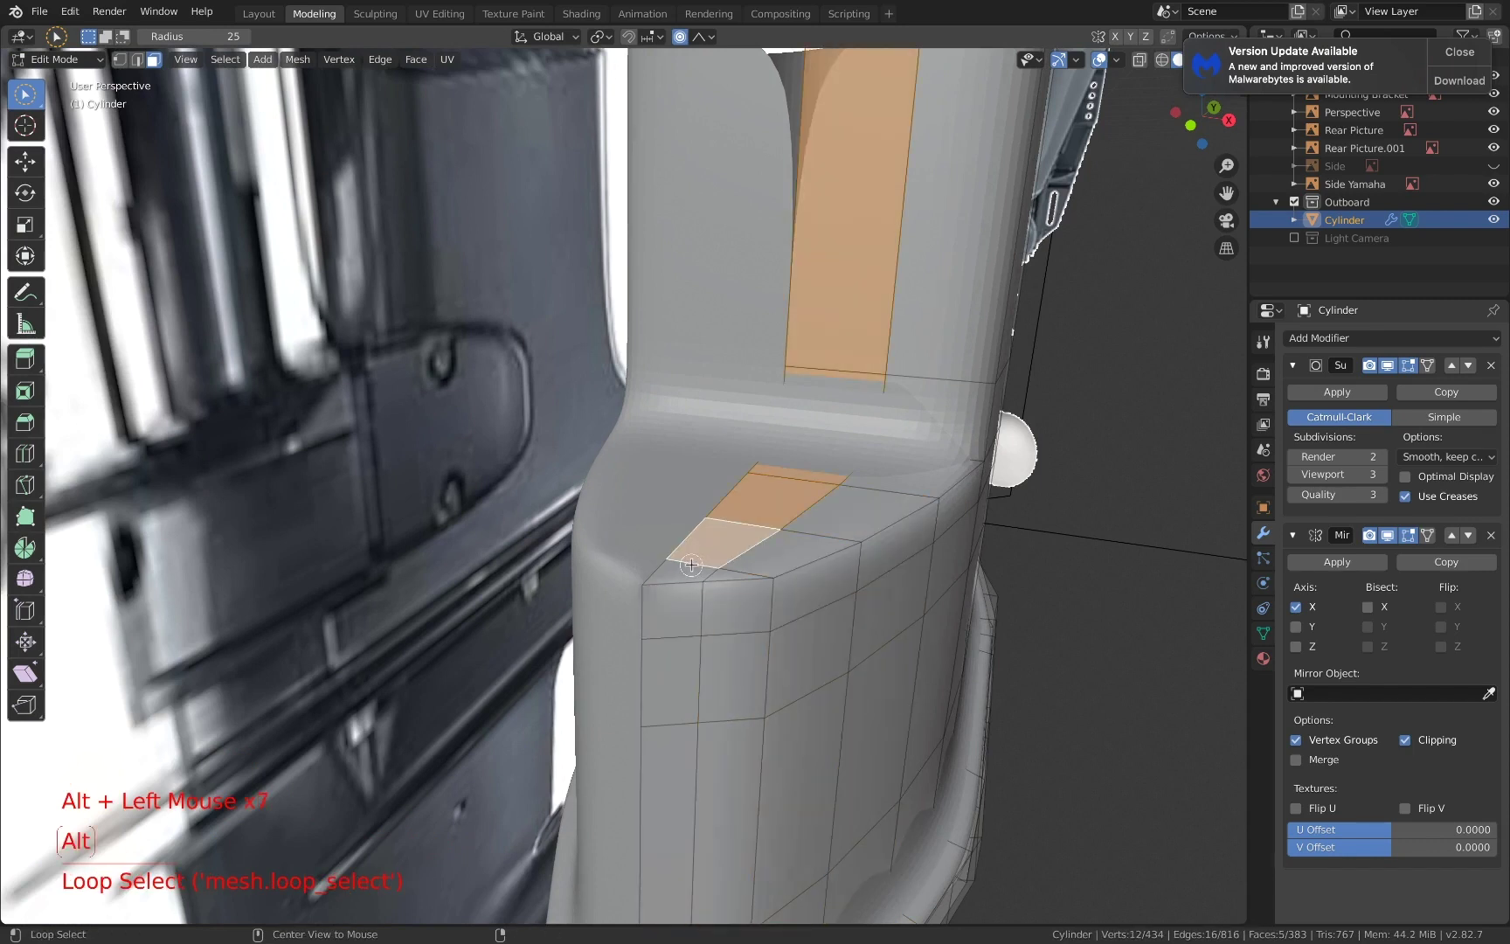
{"action": "left_click", "coordinate": [689, 572], "text": "alt"}
{"action": "scroll", "coordinate": [688, 573], "scroll_direction": "up", "scroll_amount": 3}
{"action": "scroll", "coordinate": [908, 680], "scroll_direction": "down", "scroll_amount": 1}
{"action": "scroll", "coordinate": [910, 681], "scroll_direction": "down", "scroll_amount": 5}
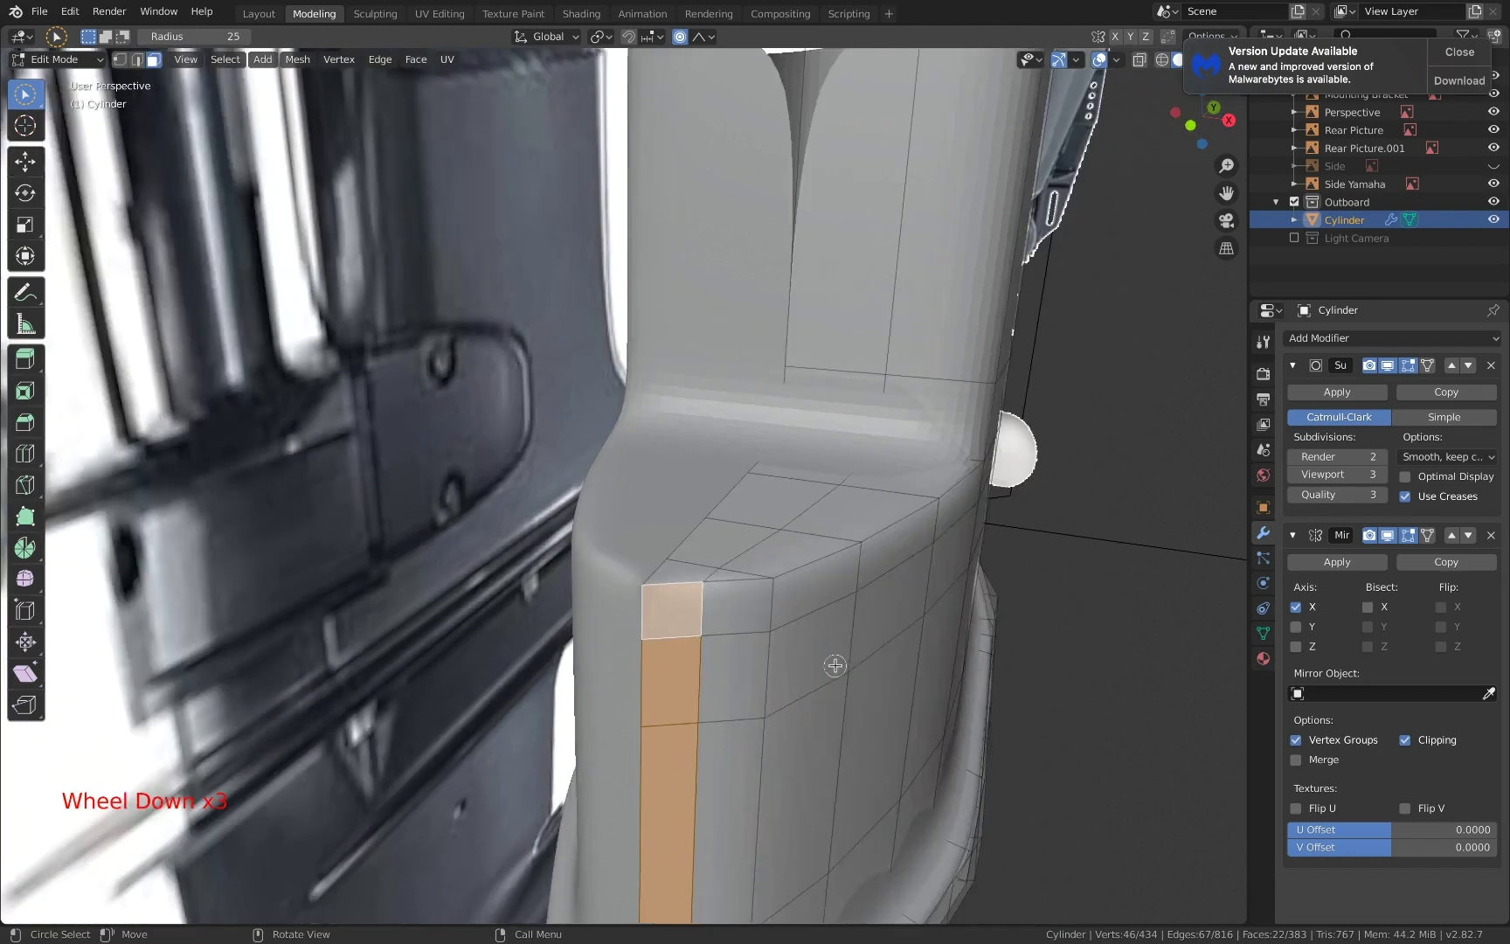
- Add a centred vertical loop cut beside the front corner below the ledge and check the face loops around it
{"action": "scroll", "coordinate": [738, 649], "scroll_direction": "up", "scroll_amount": 1}
{"action": "right_click", "coordinate": [695, 575]}
{"action": "left_click", "coordinate": [970, 642]}
{"action": "key", "text": "ctrl+r"}
{"action": "left_click", "coordinate": [687, 587]}
{"action": "right_click", "coordinate": [686, 587]}
{"action": "middle_click_drag", "start_coordinate": [688, 588], "coordinate": [711, 624]}
{"action": "scroll", "coordinate": [712, 624], "scroll_direction": "up", "scroll_amount": 1}
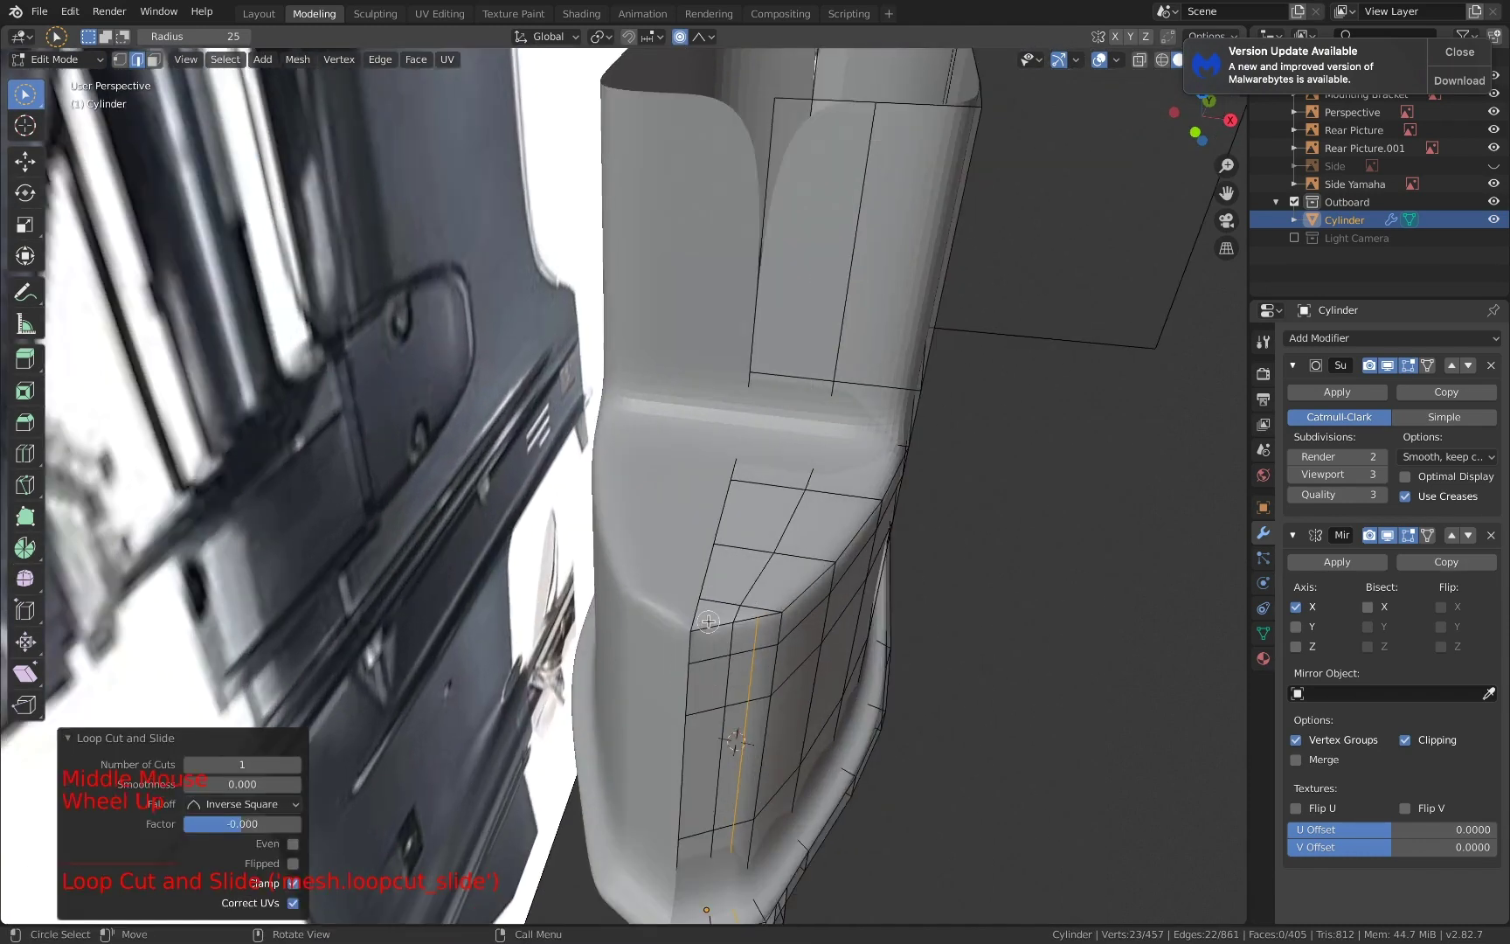
{"action": "key", "text": "3"}
{"action": "left_click", "coordinate": [716, 618], "text": "alt"}
{"action": "left_click", "coordinate": [723, 606], "text": "alt"}
{"action": "left_click", "coordinate": [768, 623], "text": "alt"}
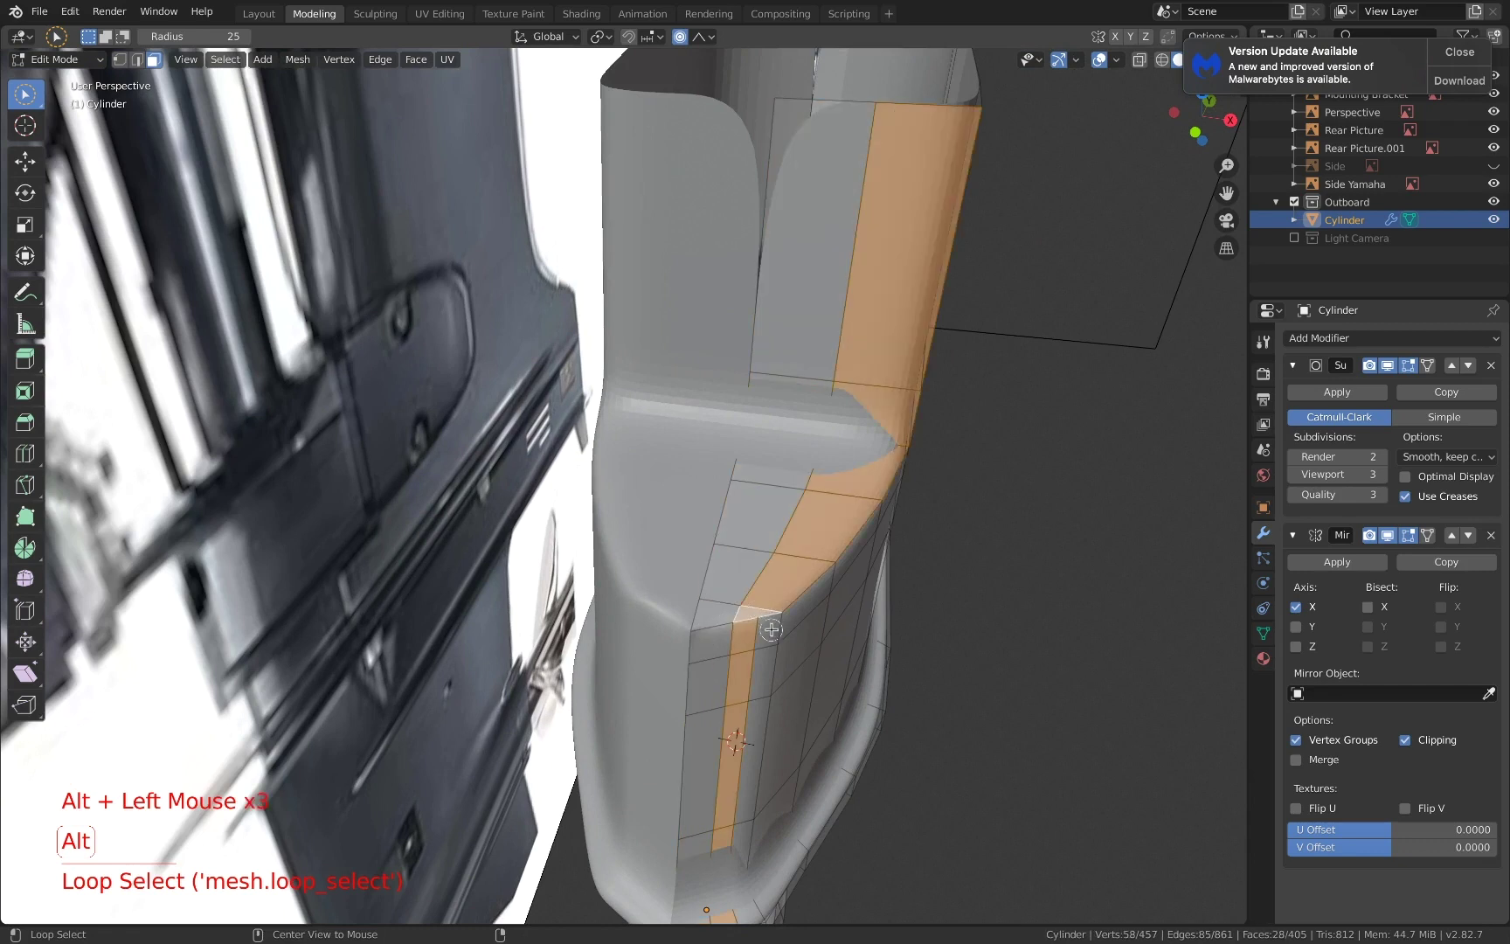
{"action": "left_click", "coordinate": [774, 642], "text": "alt"}
- Undo the recent loop cuts and knife cut on the front ledge and the section below it
{"action": "key", "text": "super+z"}
{"action": "key", "text": "super+z"}
{"action": "key", "text": "super+z"}
{"action": "key", "text": "super+z"}
{"action": "key", "text": "super+z"}
{"action": "key", "text": "super+z"}
{"action": "key", "text": "super+z"}
{"action": "key", "text": "super+z"}
{"action": "key", "text": "super+z"}
{"action": "key", "text": "super+z"}
{"action": "key", "text": "super+z"}
{"action": "key", "text": "super+z"}
{"action": "key", "text": "super+z"}
{"action": "key", "text": "super+z"}
{"action": "key", "text": "super+z"}
{"action": "key", "text": "super+z"}
{"action": "key", "text": "super+z"}
{"action": "key", "text": "super+z"}
{"action": "key", "text": "super+z"}
{"action": "key", "text": "super+z"}
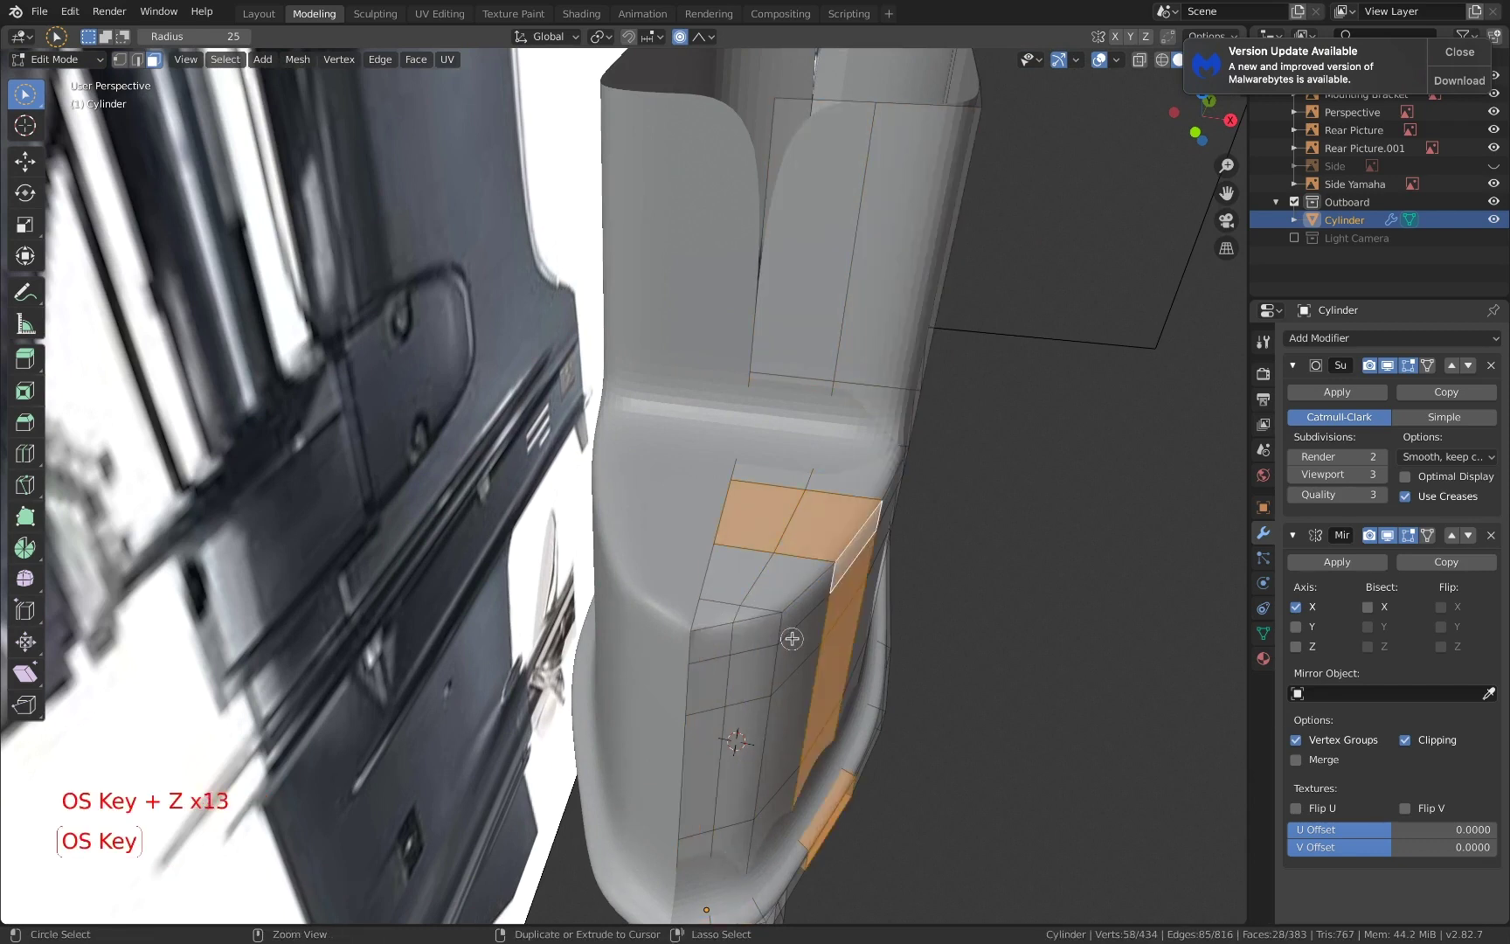
{"action": "key", "text": "super+z"}
{"action": "key", "text": "super+z"}
{"action": "key", "text": "super+z"}
- Check the face loops around the front ledge's corner and across its top, and view the whole midsection from the side
{"action": "middle_click_drag", "start_coordinate": [792, 639], "coordinate": [789, 622]}
{"action": "left_click", "coordinate": [745, 645], "text": "alt"}
{"action": "key", "text": "3"}
{"action": "left_click", "coordinate": [743, 642], "text": "alt"}
{"action": "left_click", "coordinate": [776, 656], "text": "alt"}
{"action": "left_click", "coordinate": [806, 612], "text": "alt"}
{"action": "left_click", "coordinate": [778, 623], "text": "alt"}
{"action": "left_click", "coordinate": [774, 663], "text": "alt"}
{"action": "left_click", "coordinate": [764, 710], "text": "alt"}
{"action": "left_click", "coordinate": [802, 491], "text": "alt"}
{"action": "scroll", "coordinate": [808, 498], "scroll_direction": "down", "scroll_amount": 2}
{"action": "middle_click_drag", "start_coordinate": [834, 507], "coordinate": [740, 461]}
{"action": "scroll", "coordinate": [768, 472], "scroll_direction": "down", "scroll_amount": 2}
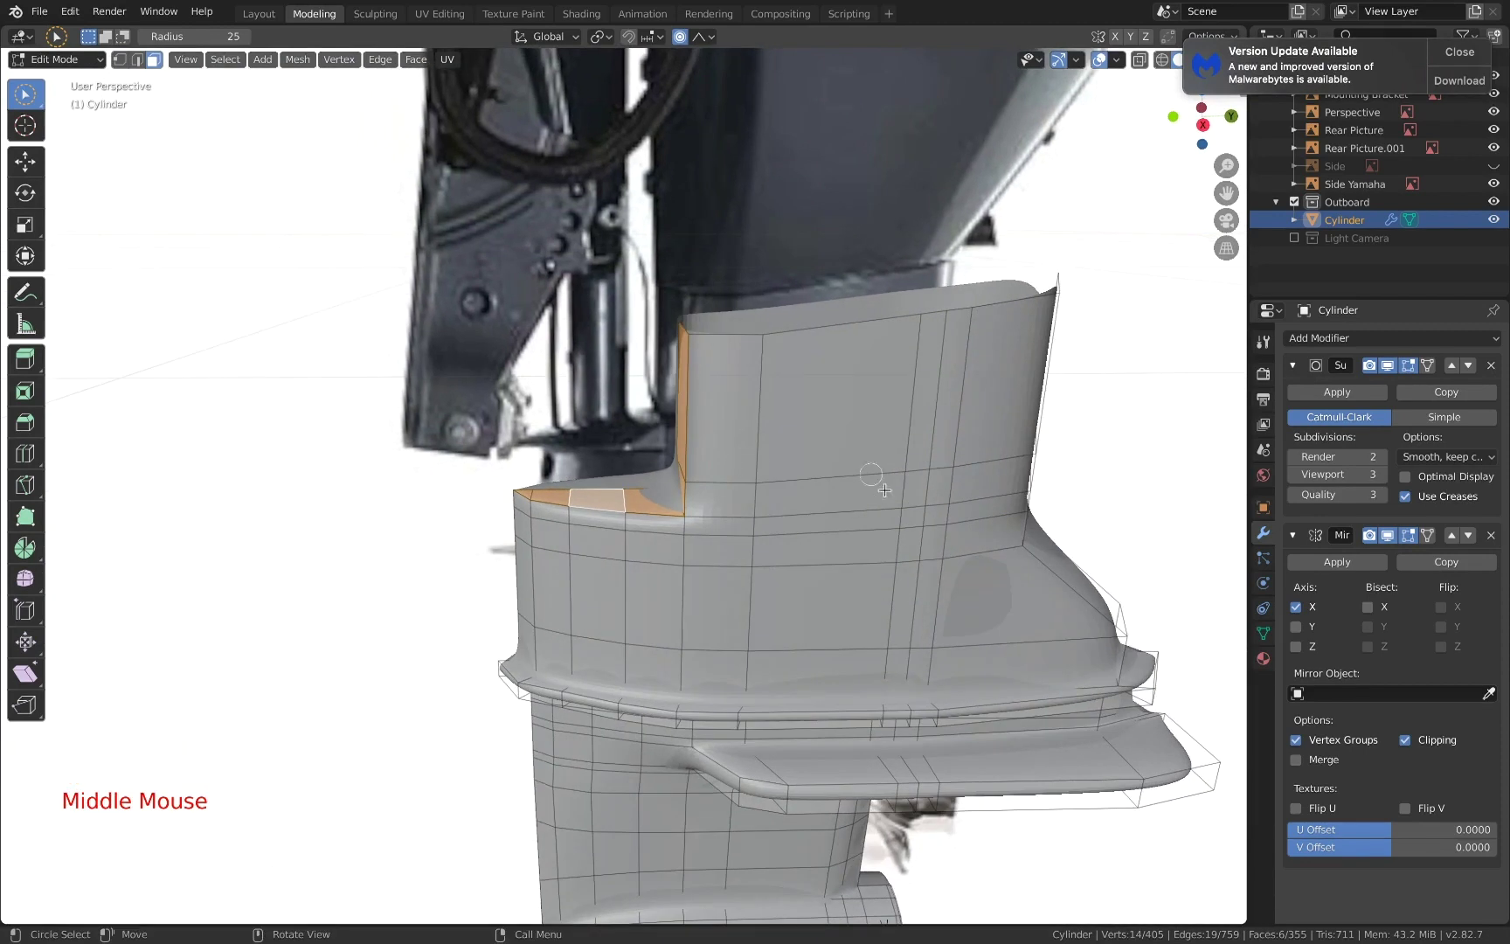
- In the right orthographic wireframe view, select the vertices along the midsection's open upper edge
{"action": "left_click", "coordinate": [1206, 129]}
{"action": "scroll", "coordinate": [966, 363], "scroll_direction": "down", "scroll_amount": 3}
{"action": "middle_click_drag", "start_coordinate": [947, 380], "coordinate": [916, 542], "text": "shift"}
{"action": "scroll", "coordinate": [891, 551], "scroll_direction": "up", "scroll_amount": 3}
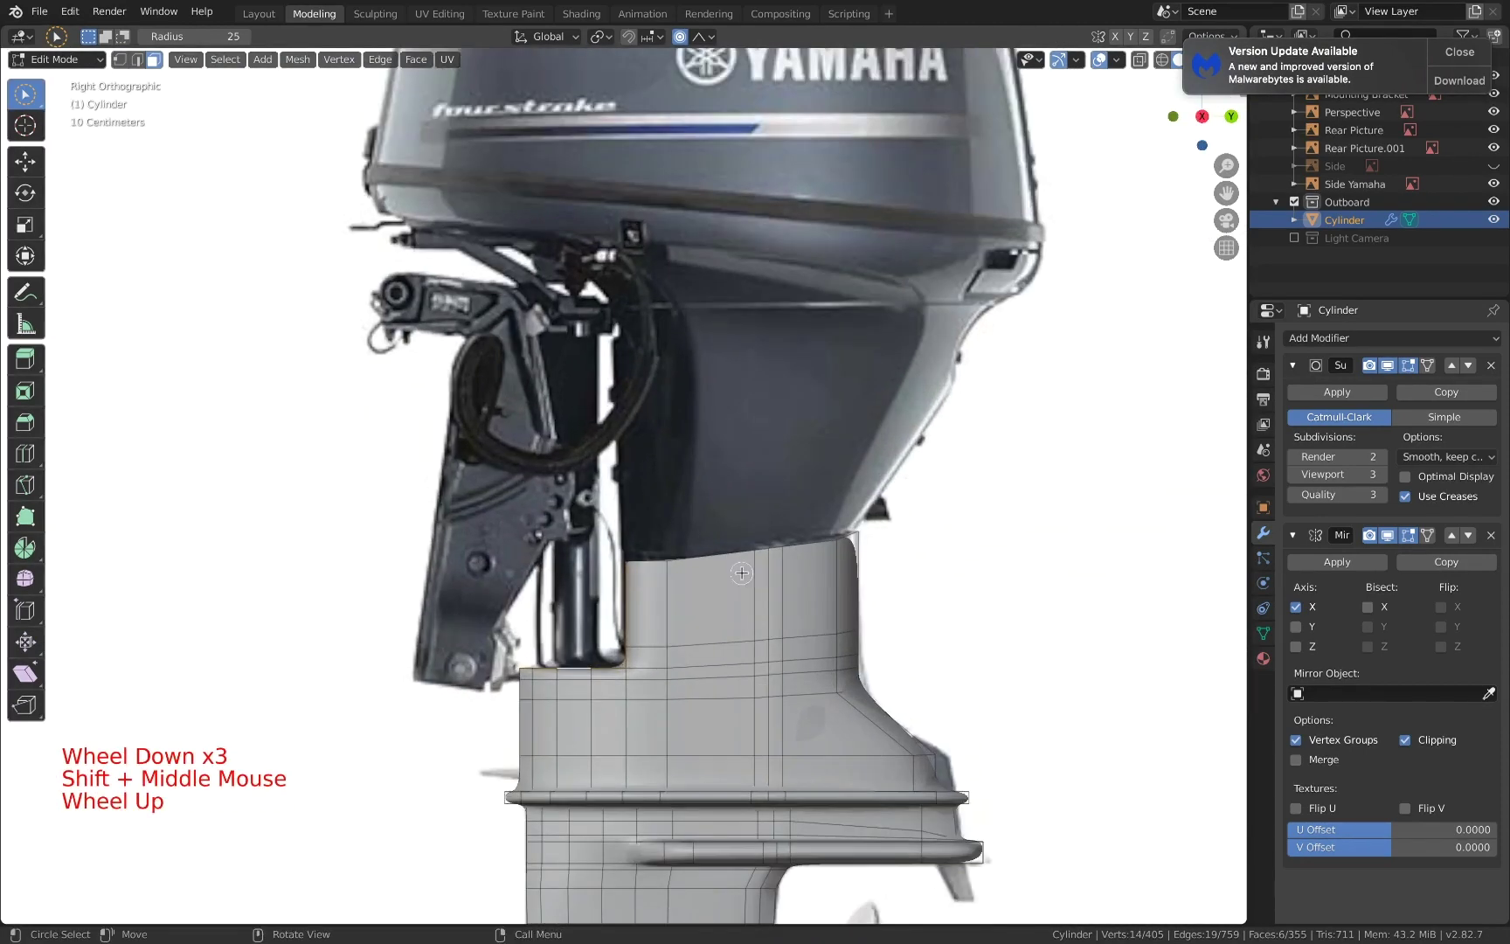
{"action": "key", "text": "z"}
{"action": "left_click", "coordinate": [627, 574]}
{"action": "key", "text": "a"}
{"action": "key", "text": "a"}
{"action": "key", "text": "a"}
{"action": "key", "text": "1"}
{"action": "key", "text": "a"}
{"action": "key", "text": "a"}
{"action": "key", "text": "a"}
{"action": "key", "text": "c"}
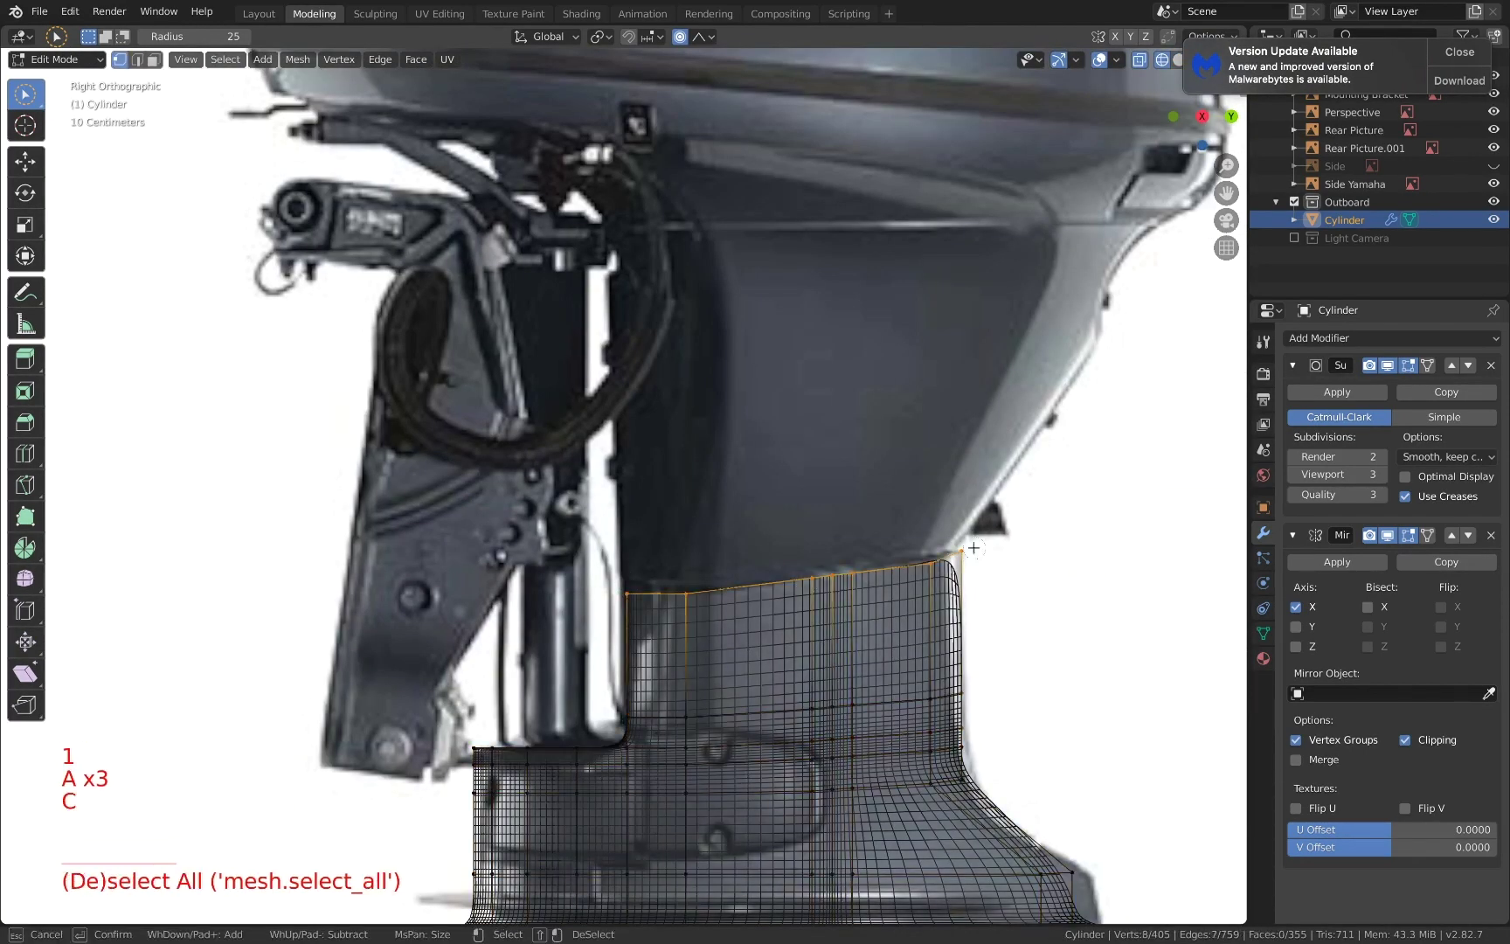
{"action": "right_click", "coordinate": [973, 548]}
- Extrude the selected upper edge about 2.1 m upward along Z and flatten it to a level line
{"action": "middle_click_drag", "start_coordinate": [1039, 530], "coordinate": [1032, 549], "text": "shift"}
{"action": "scroll", "coordinate": [1024, 564], "scroll_direction": "down", "scroll_amount": 1}
{"action": "key", "text": "e"}
{"action": "key", "text": "z"}
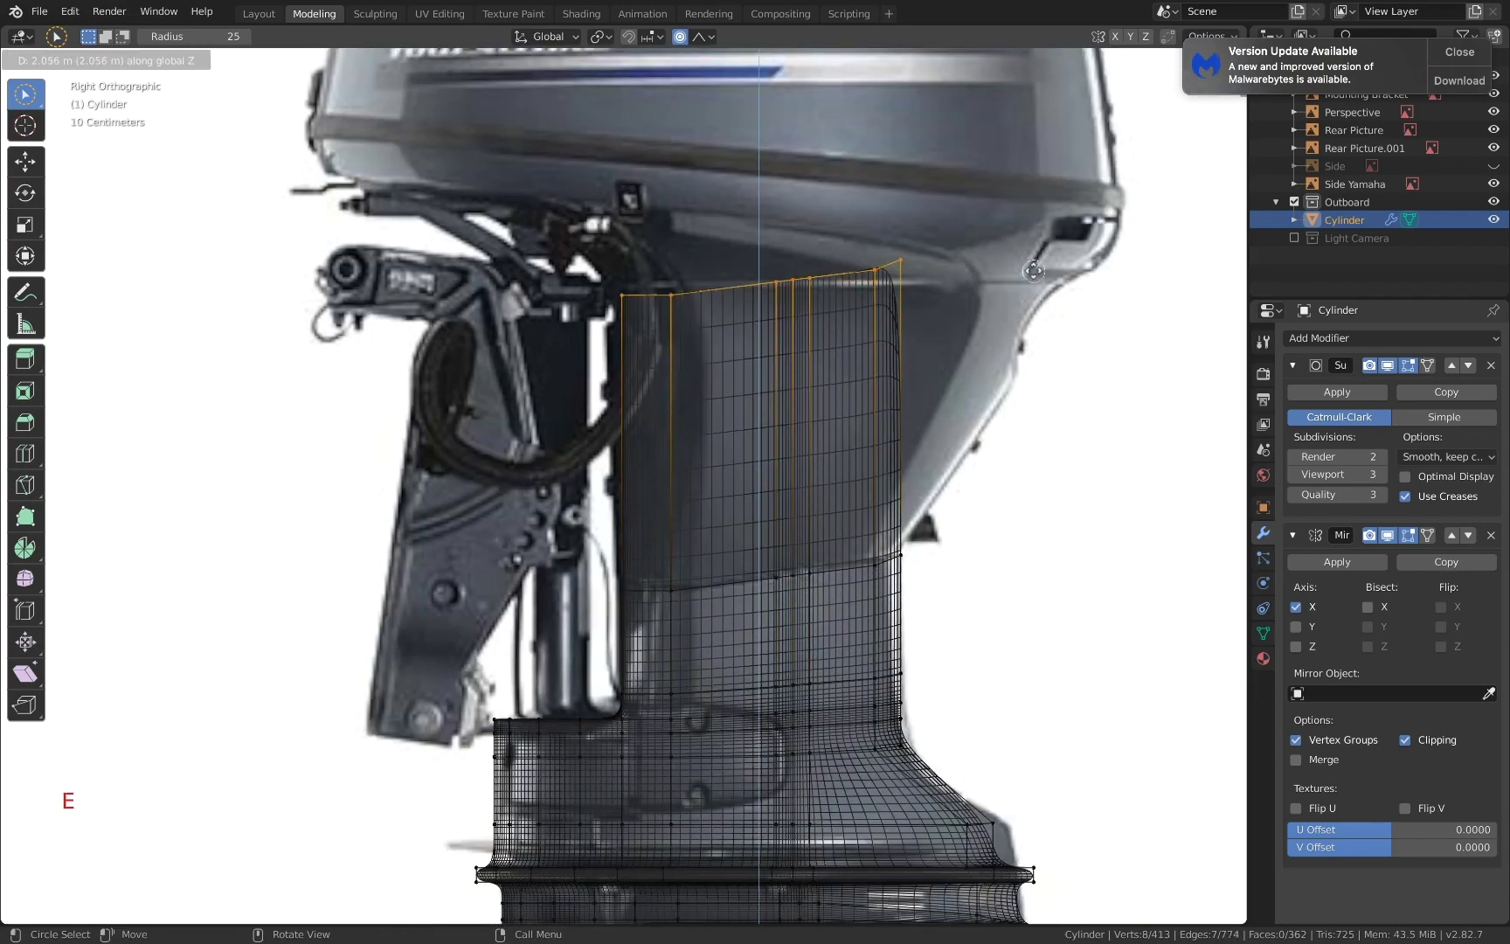
{"action": "left_click", "coordinate": [1034, 263]}
{"action": "key", "text": "s"}
{"action": "key", "text": "z"}
{"action": "key", "text": "Return"}
- Move the rear vertex of the new upper edge 1.29 m along Y with linear proportional editing at size 1.611
{"action": "key", "text": "a"}
{"action": "key", "text": "a"}
{"action": "key", "text": "a"}
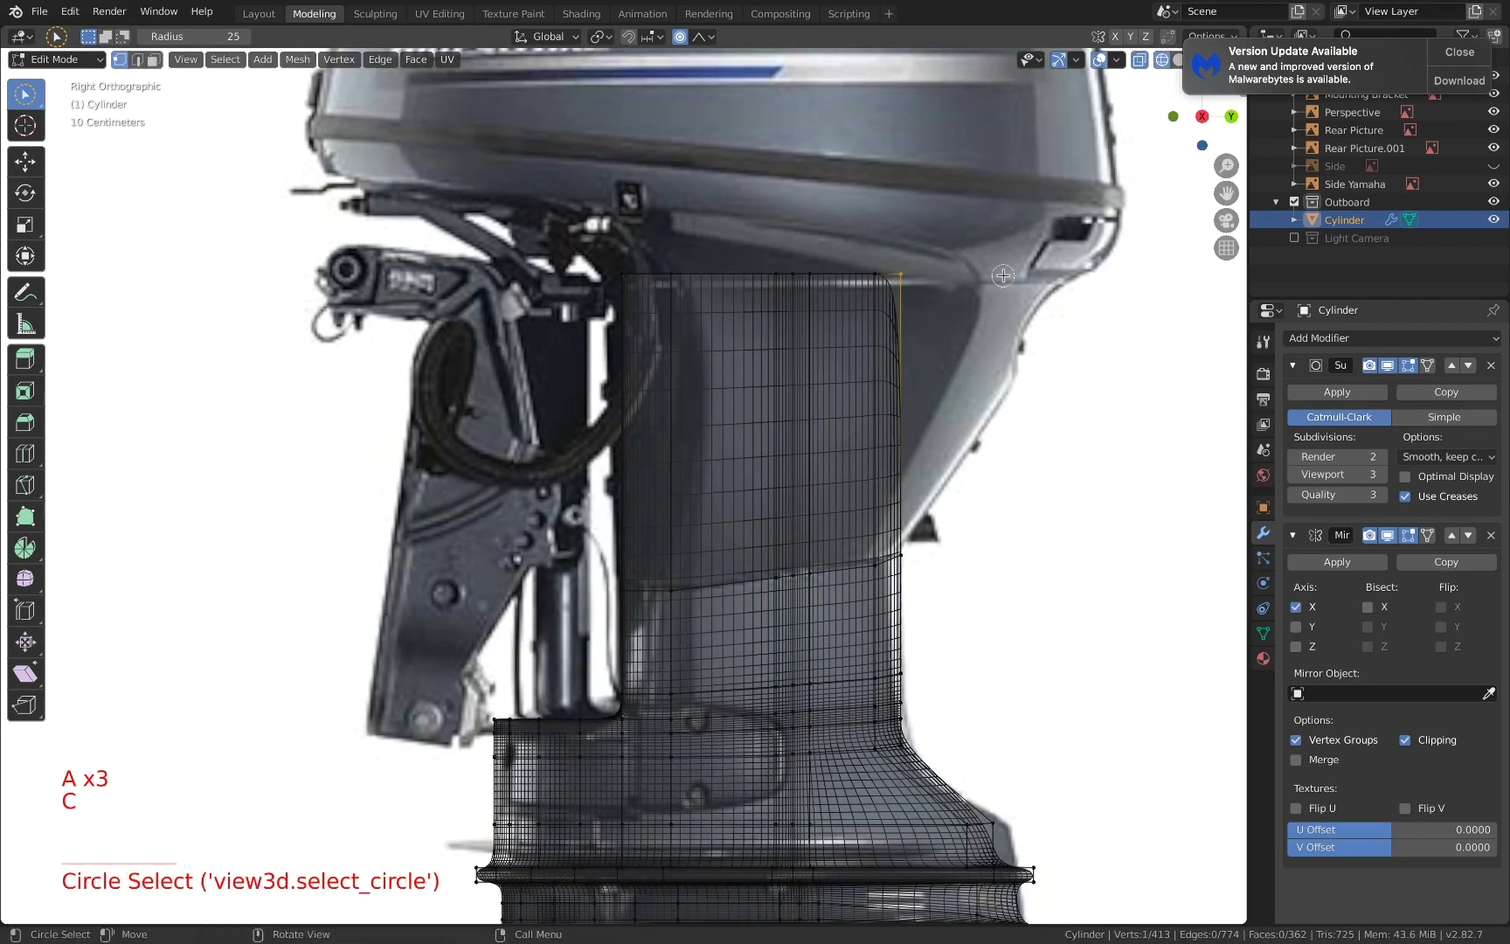
{"action": "right_click", "coordinate": [1003, 275]}
{"action": "key", "text": "g"}
{"action": "key", "text": "y"}
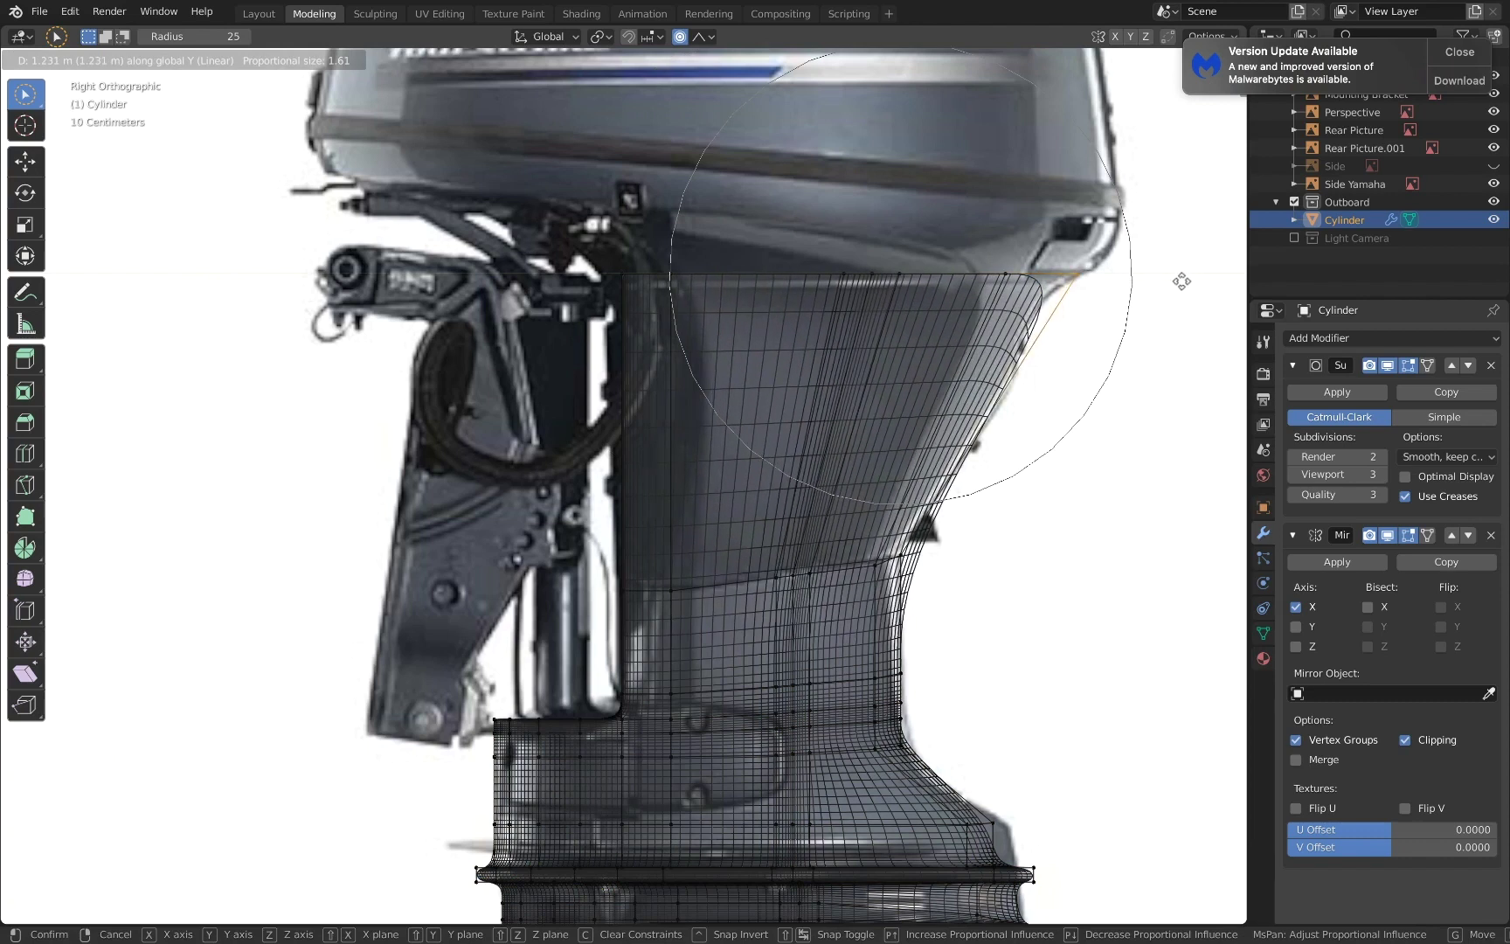
{"action": "left_click", "coordinate": [1190, 281]}
- Check the flared section in solid shading with the subdivision preview off and on, and return to the right wireframe view
{"action": "key", "text": "z"}
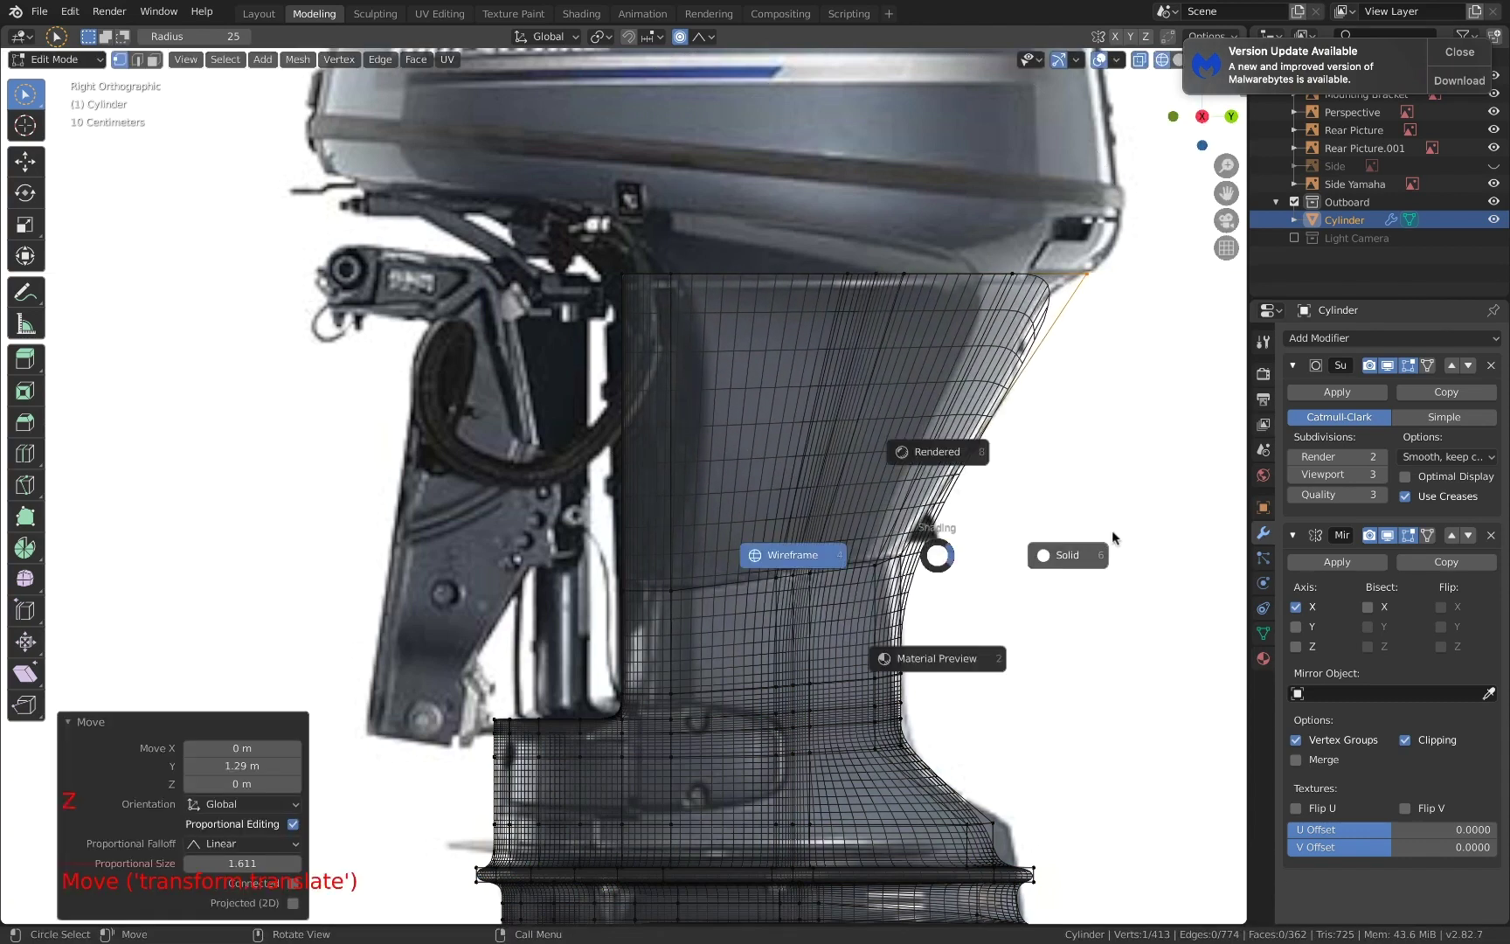
{"action": "left_click", "coordinate": [1114, 536]}
{"action": "middle_click_drag", "start_coordinate": [976, 559], "coordinate": [858, 561]}
{"action": "left_click", "coordinate": [1387, 366]}
{"action": "left_click", "coordinate": [1388, 366]}
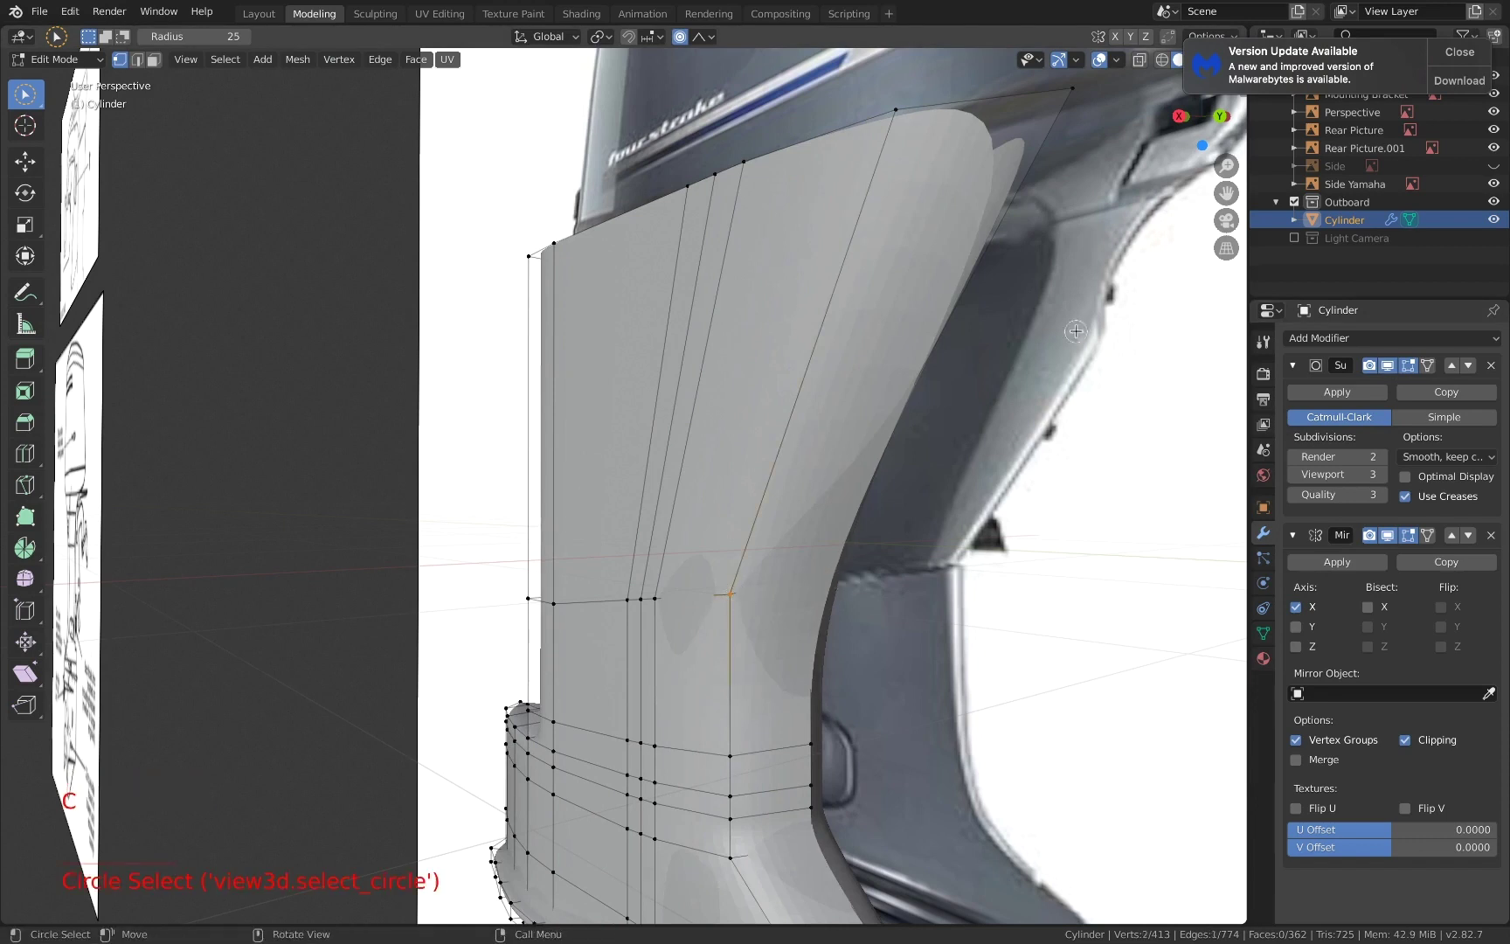
{"action": "left_click", "coordinate": [1187, 117]}
{"action": "left_click", "coordinate": [1230, 116]}
{"action": "key", "text": "z"}
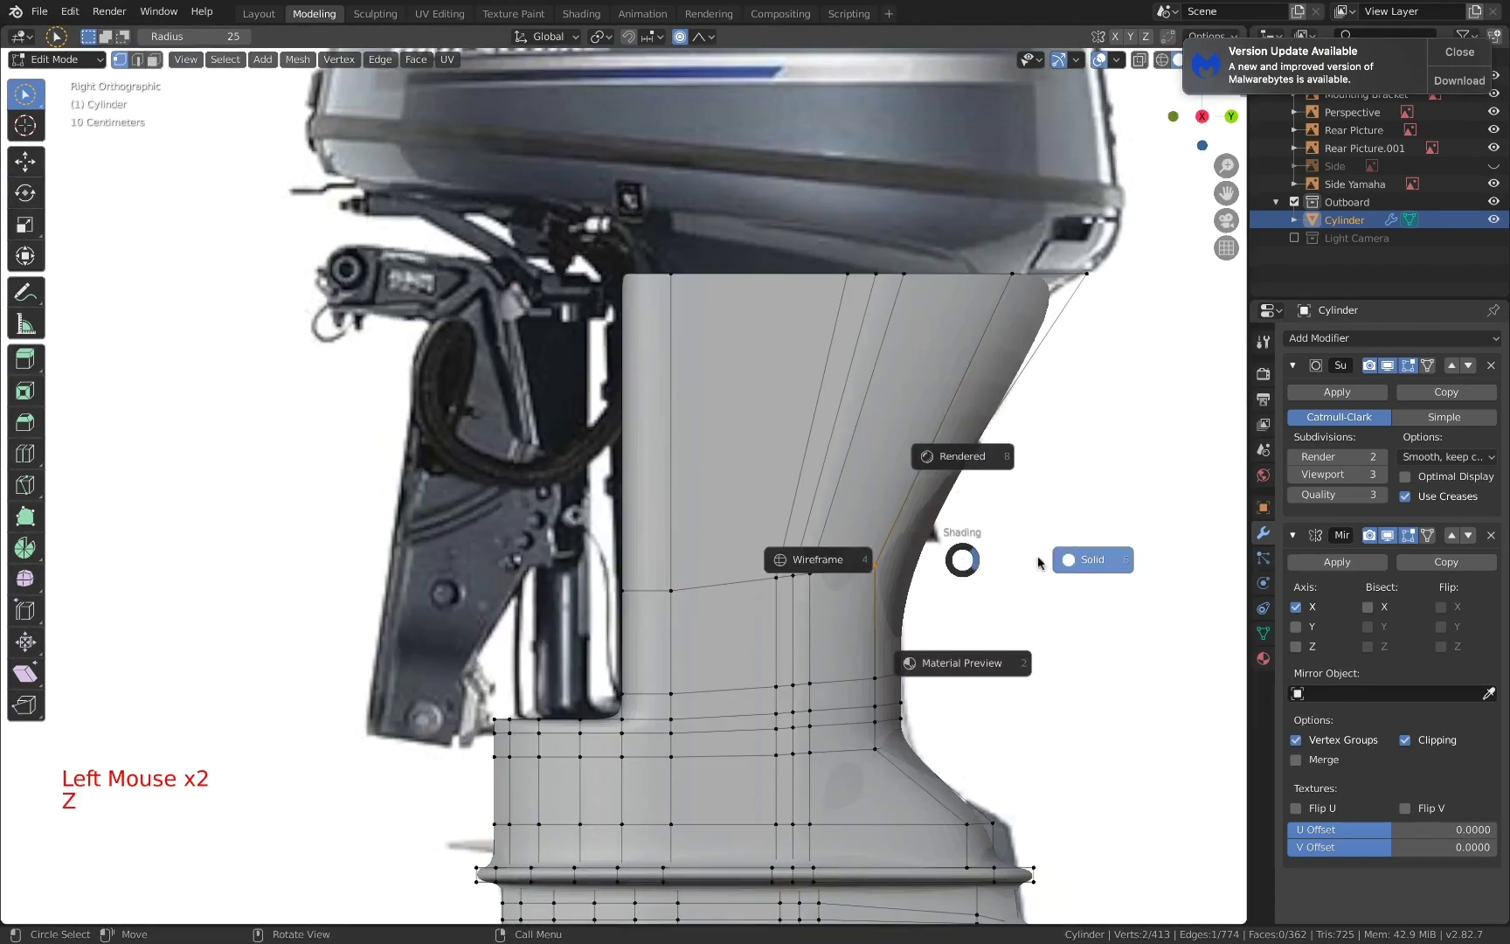
{"action": "left_click", "coordinate": [834, 561]}
- Try to shift the two rear vertices at the base of the flared section to match the reference outline
{"action": "key", "text": "g"}
{"action": "key", "text": "z"}
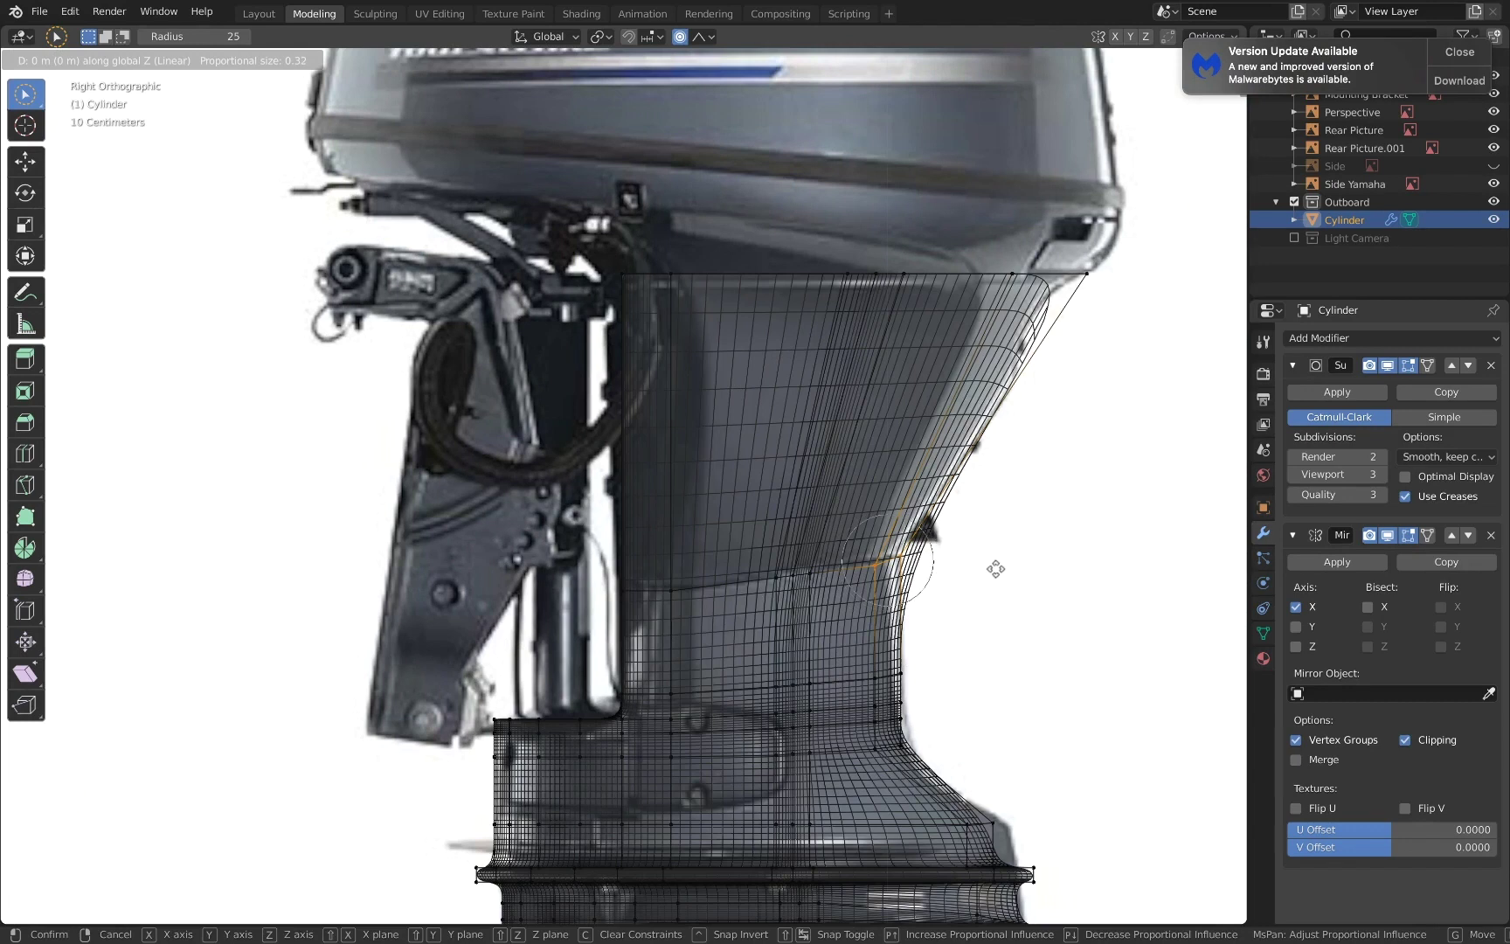
{"action": "right_click", "coordinate": [972, 570]}
{"action": "key", "text": "g"}
{"action": "key", "text": "y"}
{"action": "left_click", "coordinate": [951, 574]}
{"action": "key", "text": "g"}
{"action": "left_click", "coordinate": [949, 579]}
{"action": "scroll", "coordinate": [951, 579], "scroll_direction": "up", "scroll_amount": 2}
{"action": "middle_click_drag", "start_coordinate": [951, 579], "coordinate": [652, 439], "text": "shift"}
{"action": "scroll", "coordinate": [819, 527], "scroll_direction": "up", "scroll_amount": 2}
{"action": "key", "text": "super+z"}
{"action": "key", "text": "super+z"}
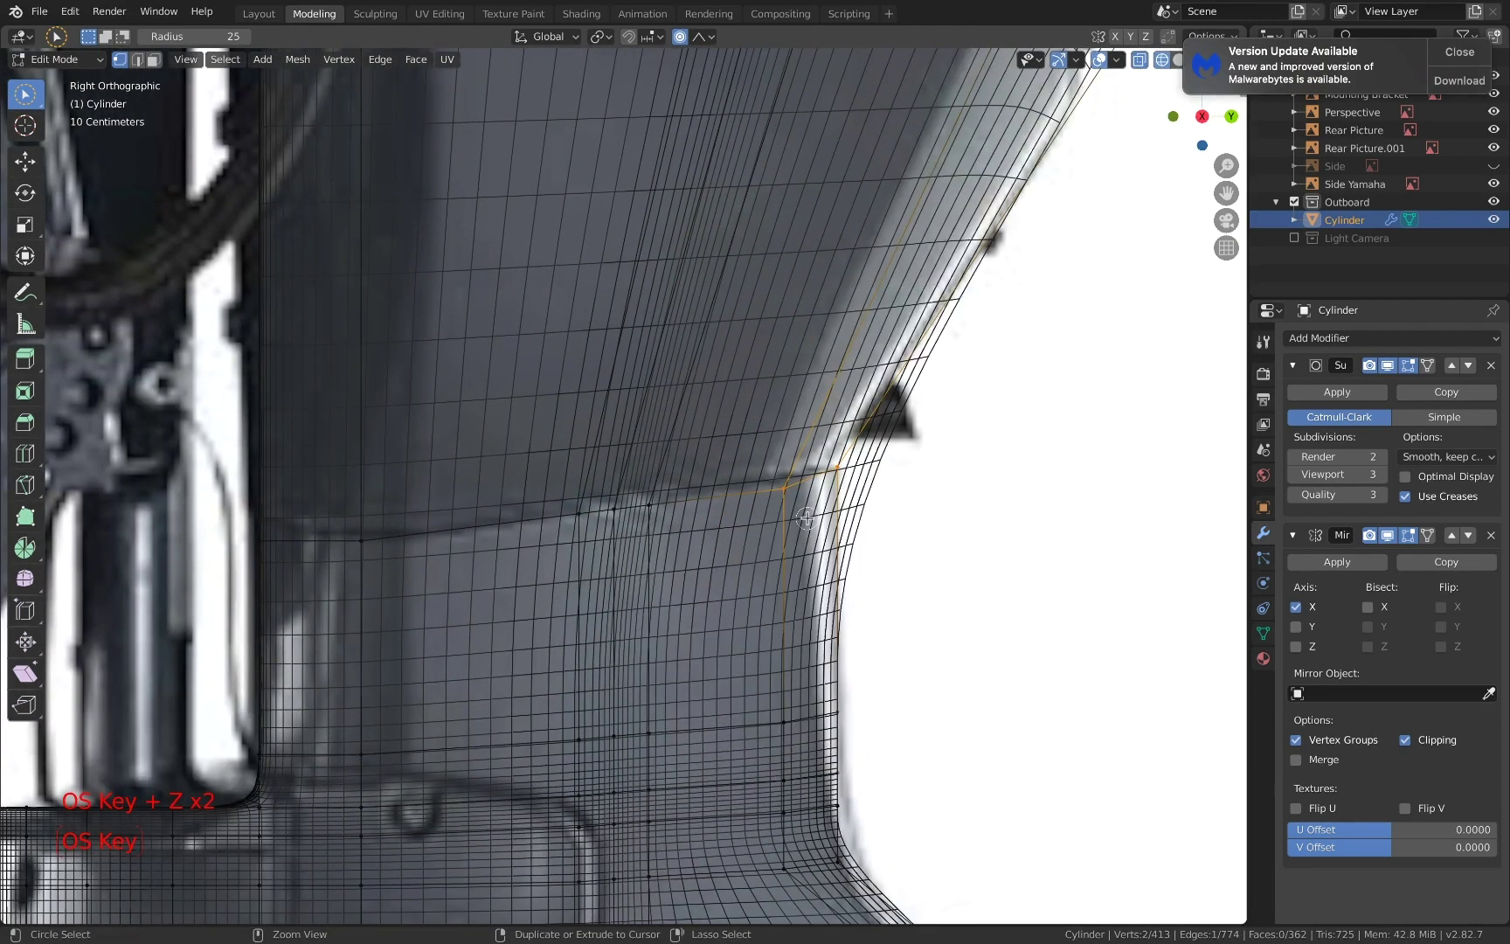
- Move only the single remaining rear vertex at the flare's base by -0.0151 m in Y and -0.0542 m in Z
{"action": "right_click", "coordinate": [842, 472]}
{"action": "key", "text": "g"}
{"action": "left_click", "coordinate": [873, 499]}
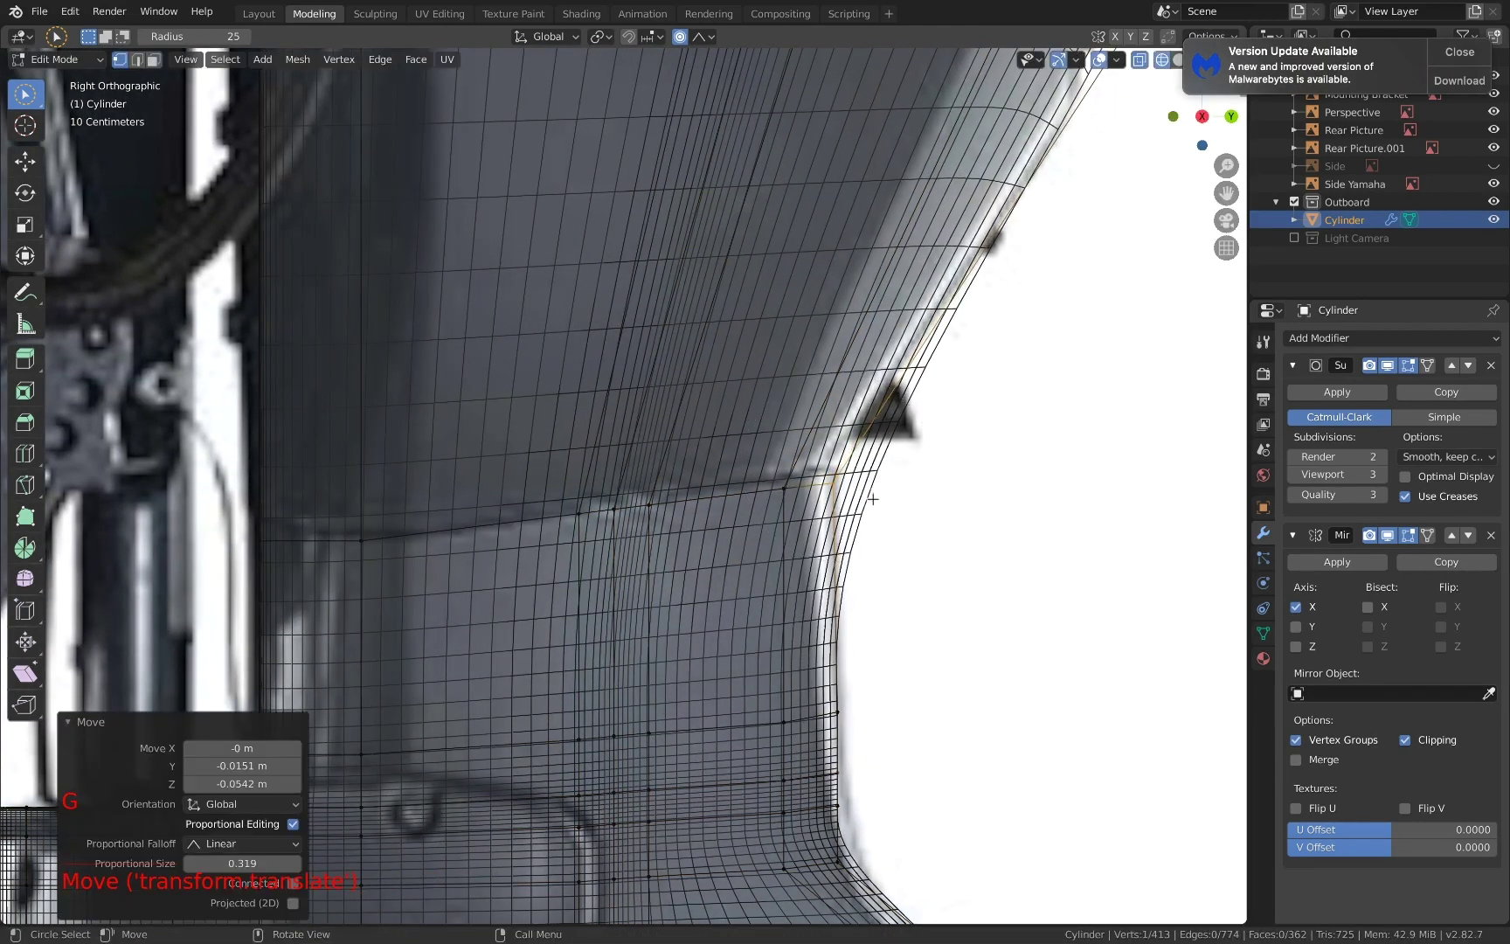
- Add tight loop cuts just below and just above the flare's base line, slid to factors of -0.832 and 0.840
{"action": "middle_click_drag", "start_coordinate": [872, 507], "coordinate": [860, 512], "text": "shift"}
{"action": "key", "text": "ctrl+r"}
{"action": "left_click", "coordinate": [858, 513]}
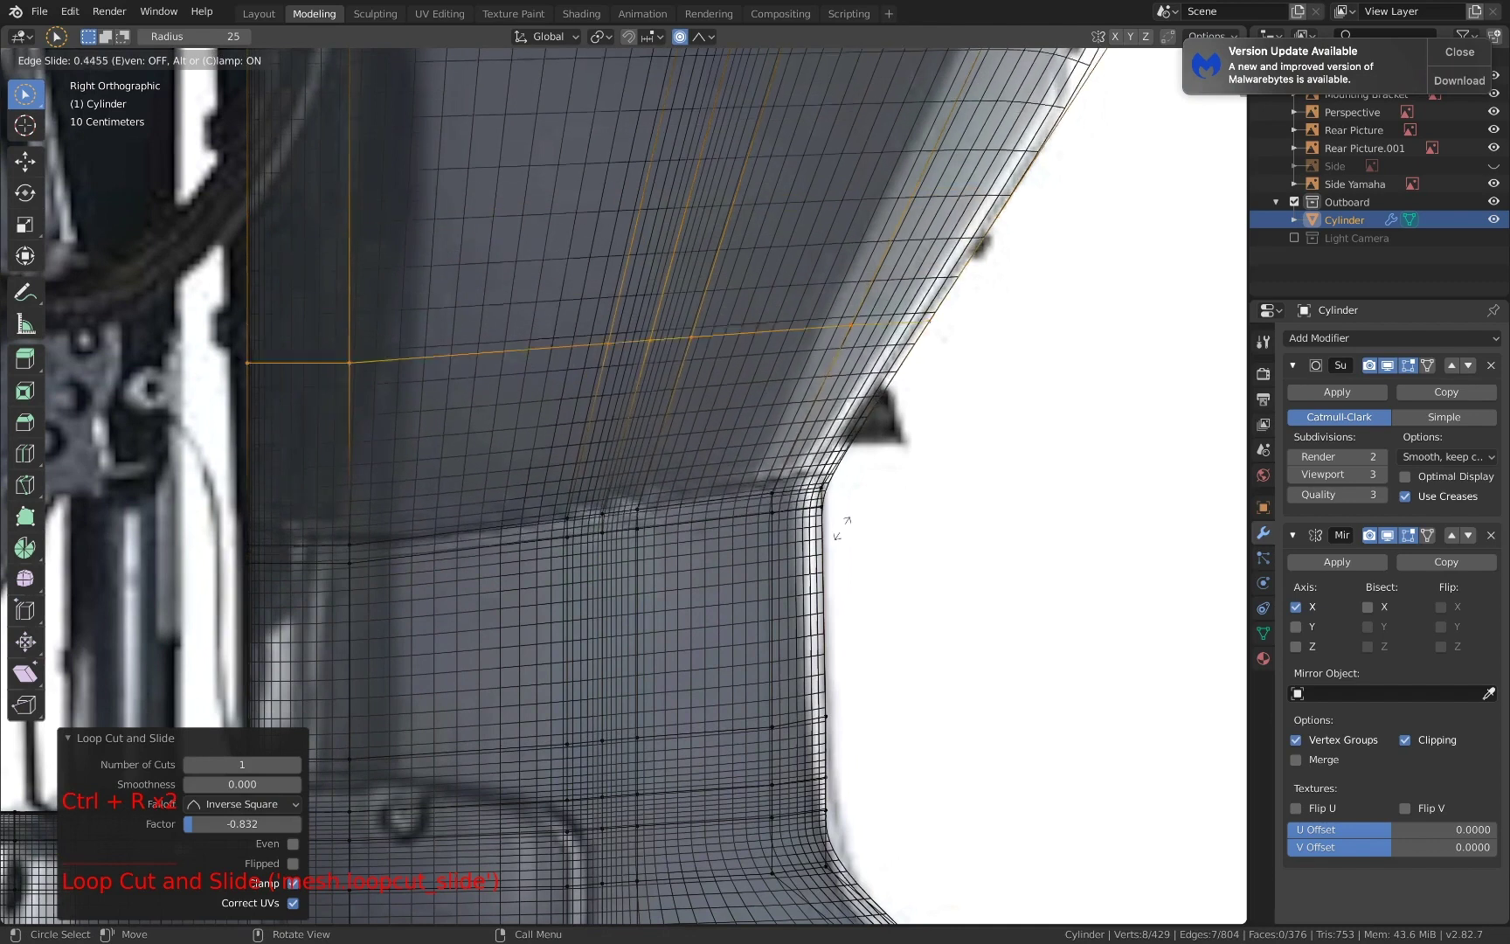
{"action": "left_click", "coordinate": [830, 565]}
{"action": "middle_click_drag", "start_coordinate": [830, 566], "coordinate": [778, 695], "text": "shift"}
{"action": "scroll", "coordinate": [813, 629], "scroll_direction": "down", "scroll_amount": 1}
{"action": "middle_click_drag", "start_coordinate": [878, 502], "coordinate": [876, 578], "text": "shift"}
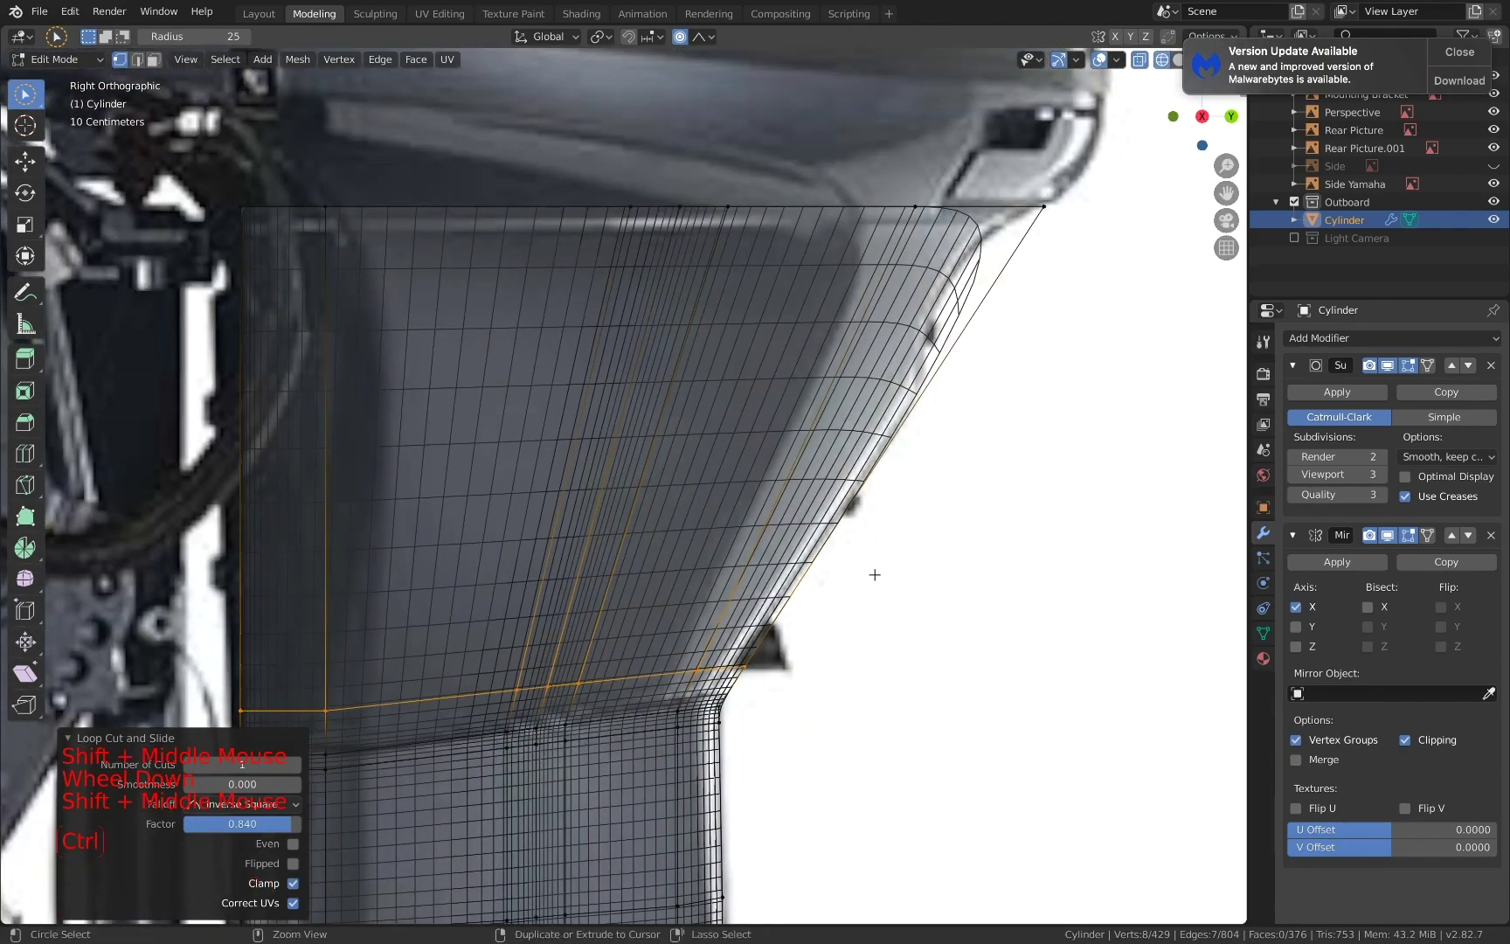
- Add a loop cut just below the flared section's upper edge
{"action": "key", "text": "ctrl+r"}
{"action": "left_click", "coordinate": [861, 446]}
{"action": "left_click", "coordinate": [920, 262]}
- Move the rear vertices of the flare's upper edge and the loop beneath it forward to the reference's rear outline
{"action": "key", "text": "a"}
{"action": "key", "text": "a"}
{"action": "key", "text": "c"}
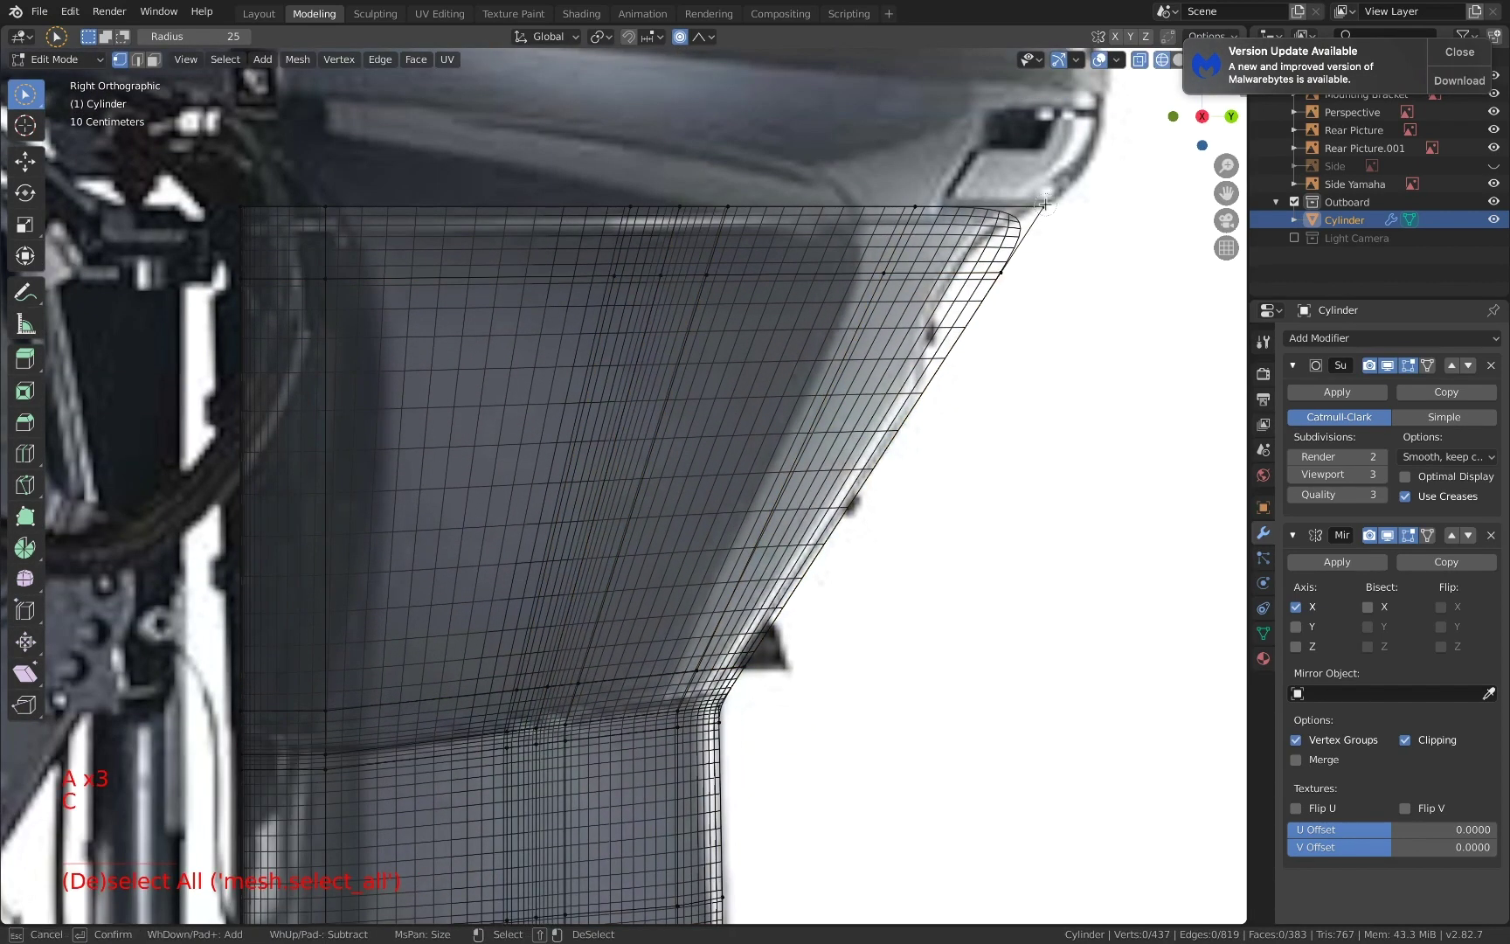
{"action": "left_click_drag", "start_coordinate": [1005, 271], "coordinate": [1041, 206]}
{"action": "right_click", "coordinate": [1051, 253]}
{"action": "key", "text": "g"}
{"action": "left_click", "coordinate": [1019, 266]}
{"action": "key", "text": "r"}
{"action": "right_click", "coordinate": [830, 410]}
{"action": "key", "text": "r"}
{"action": "right_click", "coordinate": [823, 389]}
{"action": "key", "text": "a"}
{"action": "key", "text": "a"}
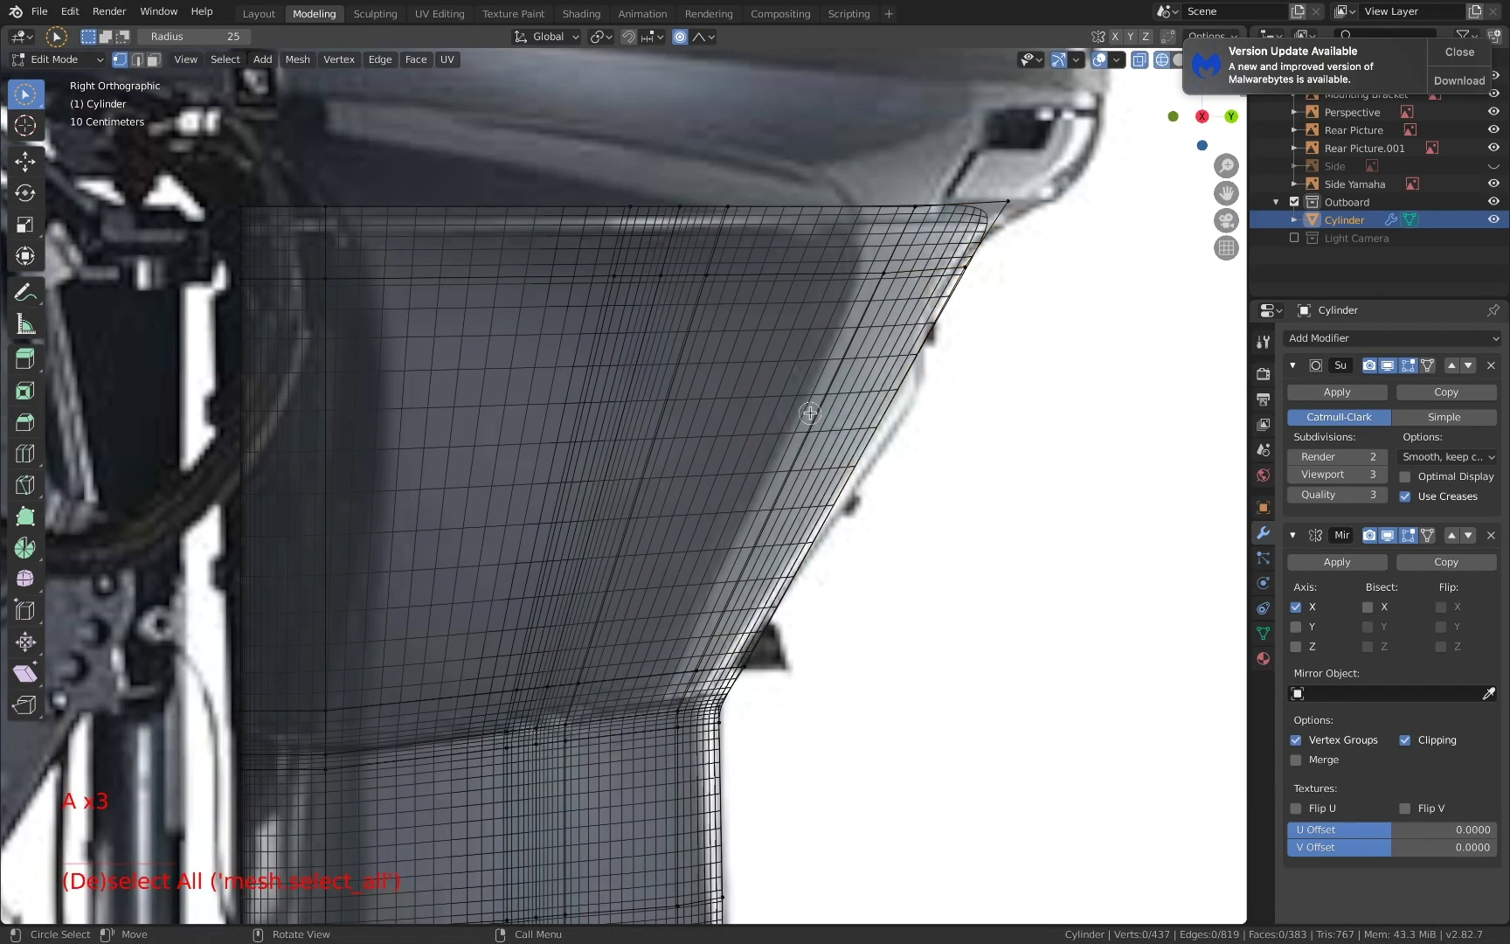
- Add a loop cut across the flared section, slid above mid-height, and clear the selection for picking its rear vertices
{"action": "key", "text": "ctrl+r"}
{"action": "left_click", "coordinate": [819, 414]}
{"action": "left_click", "coordinate": [846, 332]}
{"action": "key", "text": "a"}
{"action": "key", "text": "a"}
{"action": "key", "text": "c"}
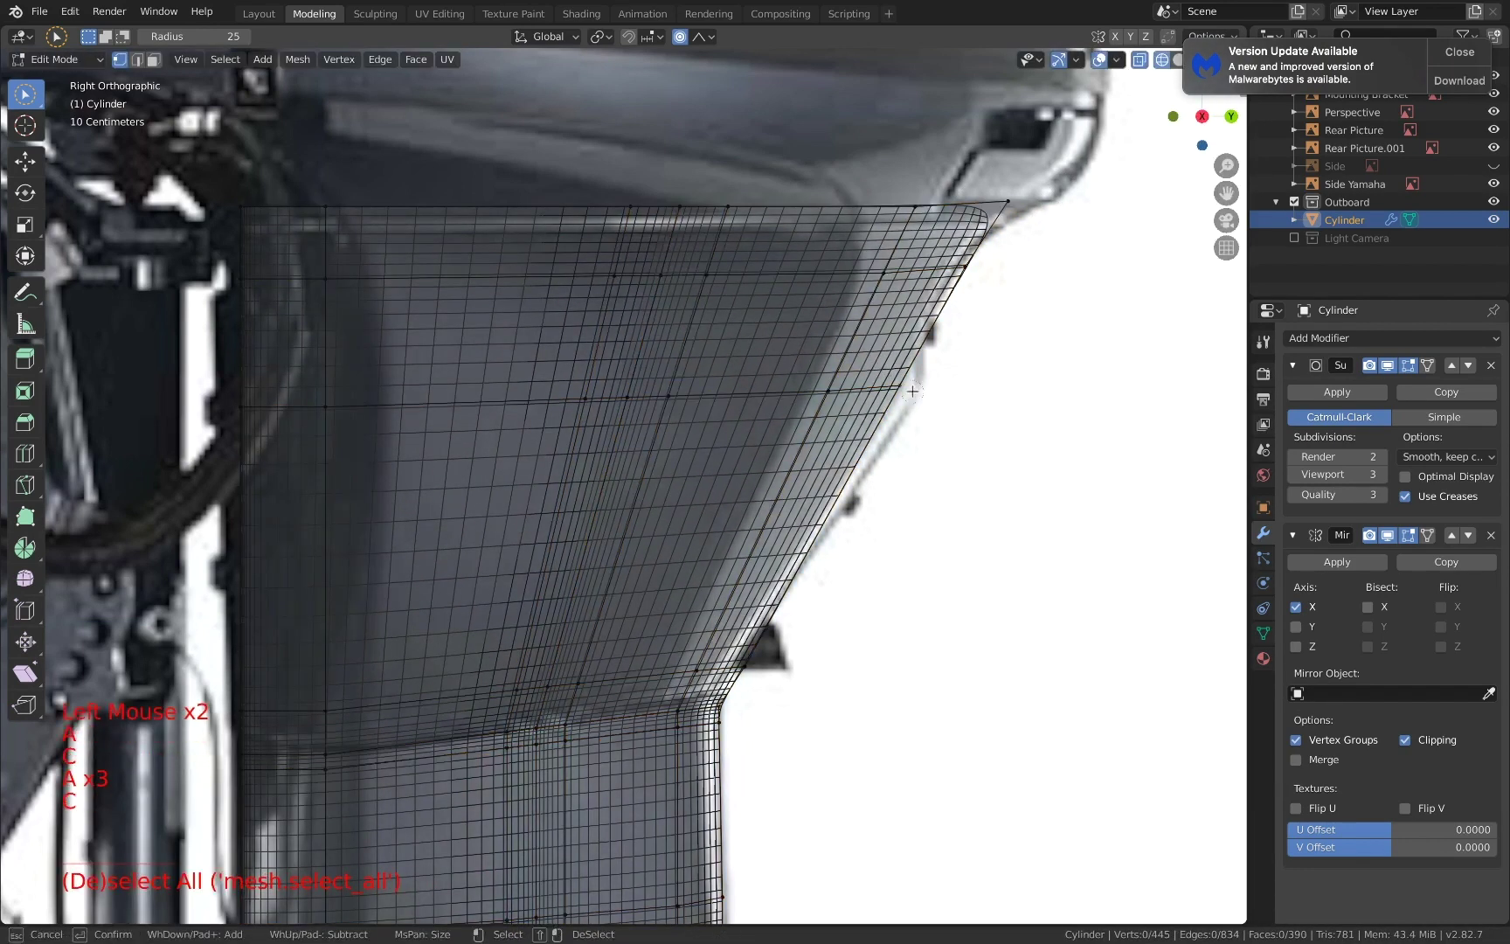
- Move the rear vertex of the new loop across the flare outward to the reference's rear outline
{"action": "left_click", "coordinate": [914, 384]}
{"action": "right_click", "coordinate": [942, 386]}
{"action": "key", "text": "g"}
{"action": "left_click", "coordinate": [962, 390]}
{"action": "key", "text": "a"}
{"action": "key", "text": "a"}
{"action": "key", "text": "a"}
- Adjust the rear vertex just beneath the flare's upper edge to follow the reference's rear outline
{"action": "key", "text": "c"}
{"action": "left_click", "coordinate": [972, 278]}
{"action": "right_click", "coordinate": [973, 281]}
{"action": "key", "text": "g"}
{"action": "left_click", "coordinate": [973, 269]}
{"action": "key", "text": "a"}
{"action": "key", "text": "a"}
{"action": "key", "text": "a"}
- Move the rear vertex of the loop across the flare a further 0.0651 m along Y
{"action": "key", "text": "c"}
{"action": "left_click", "coordinate": [921, 390]}
{"action": "key", "text": "g"}
{"action": "left_click", "coordinate": [934, 392]}
- Scale the flare's top-edge vertices about 8 times along X in front view, with a proportional size of about 3.14
{"action": "scroll", "coordinate": [934, 390], "scroll_direction": "down", "scroll_amount": 4}
{"action": "middle_click_drag", "start_coordinate": [933, 390], "coordinate": [1122, 397]}
{"action": "left_click", "coordinate": [1201, 121]}
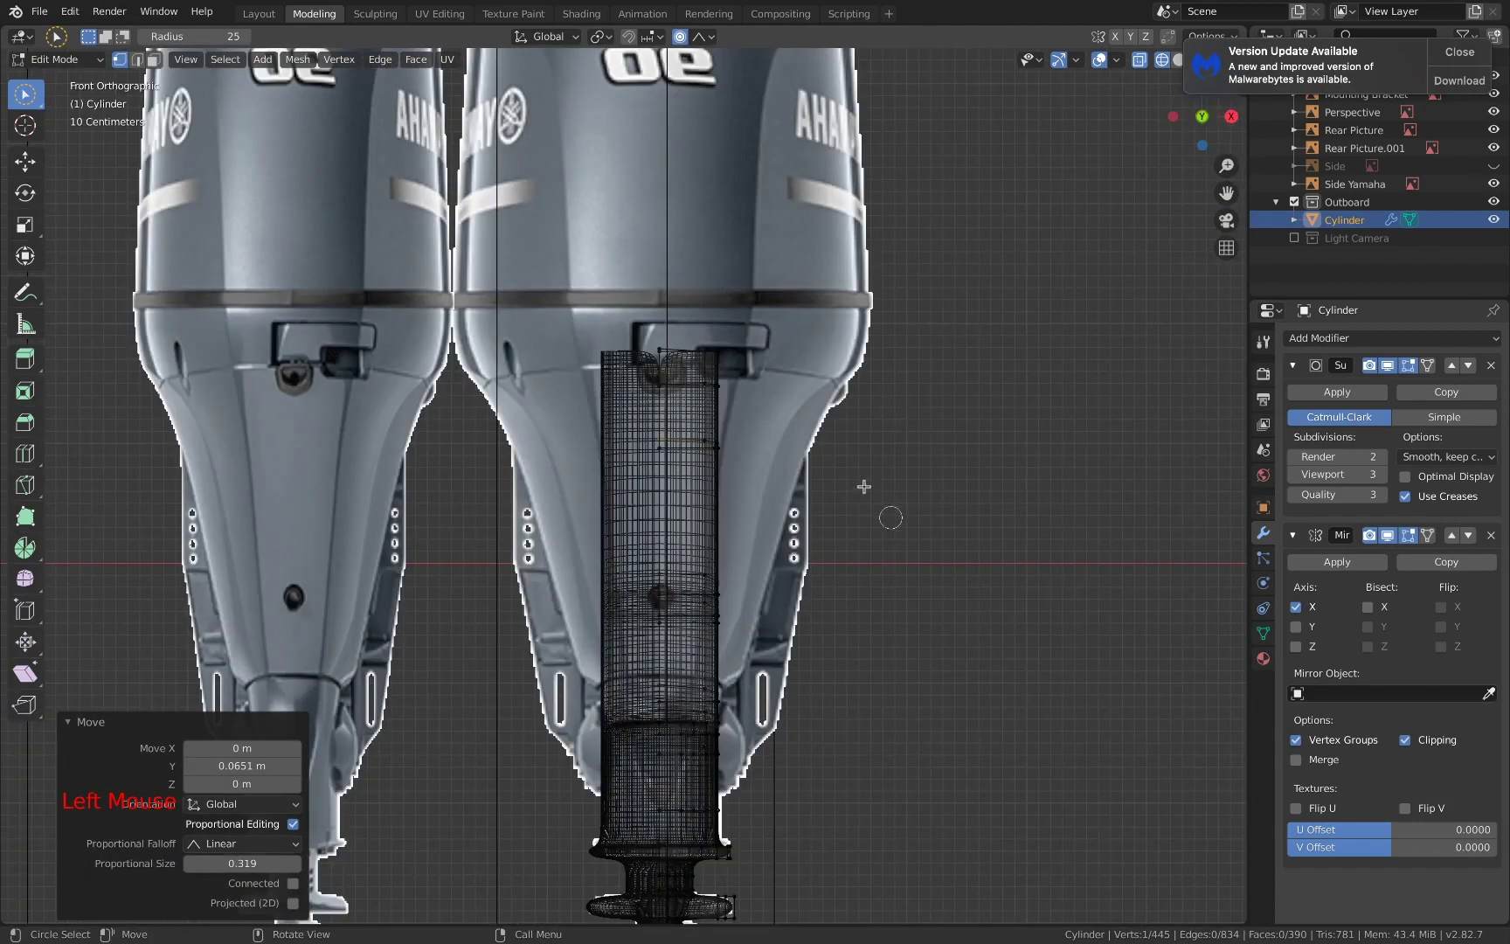
{"action": "scroll", "coordinate": [822, 463], "scroll_direction": "up", "scroll_amount": 1}
{"action": "key", "text": "a"}
{"action": "key", "text": "a"}
{"action": "key", "text": "a"}
{"action": "scroll", "coordinate": [716, 419], "scroll_direction": "down", "scroll_amount": 3}
{"action": "key", "text": "c"}
{"action": "left_click_drag", "start_coordinate": [646, 390], "coordinate": [693, 388]}
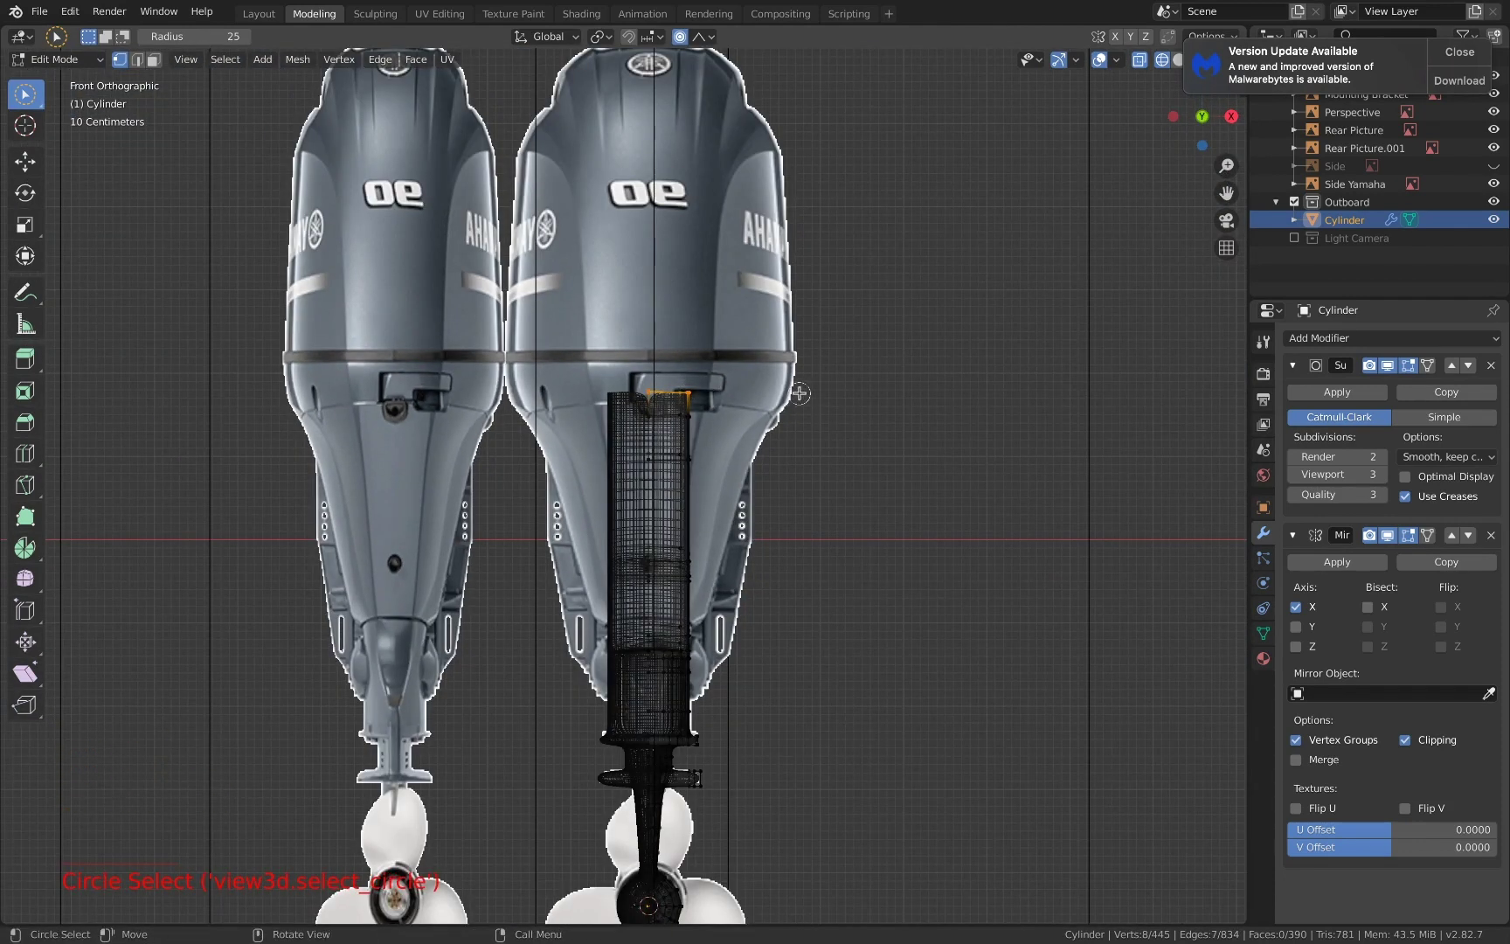
{"action": "key", "text": "s"}
{"action": "key", "text": "x"}
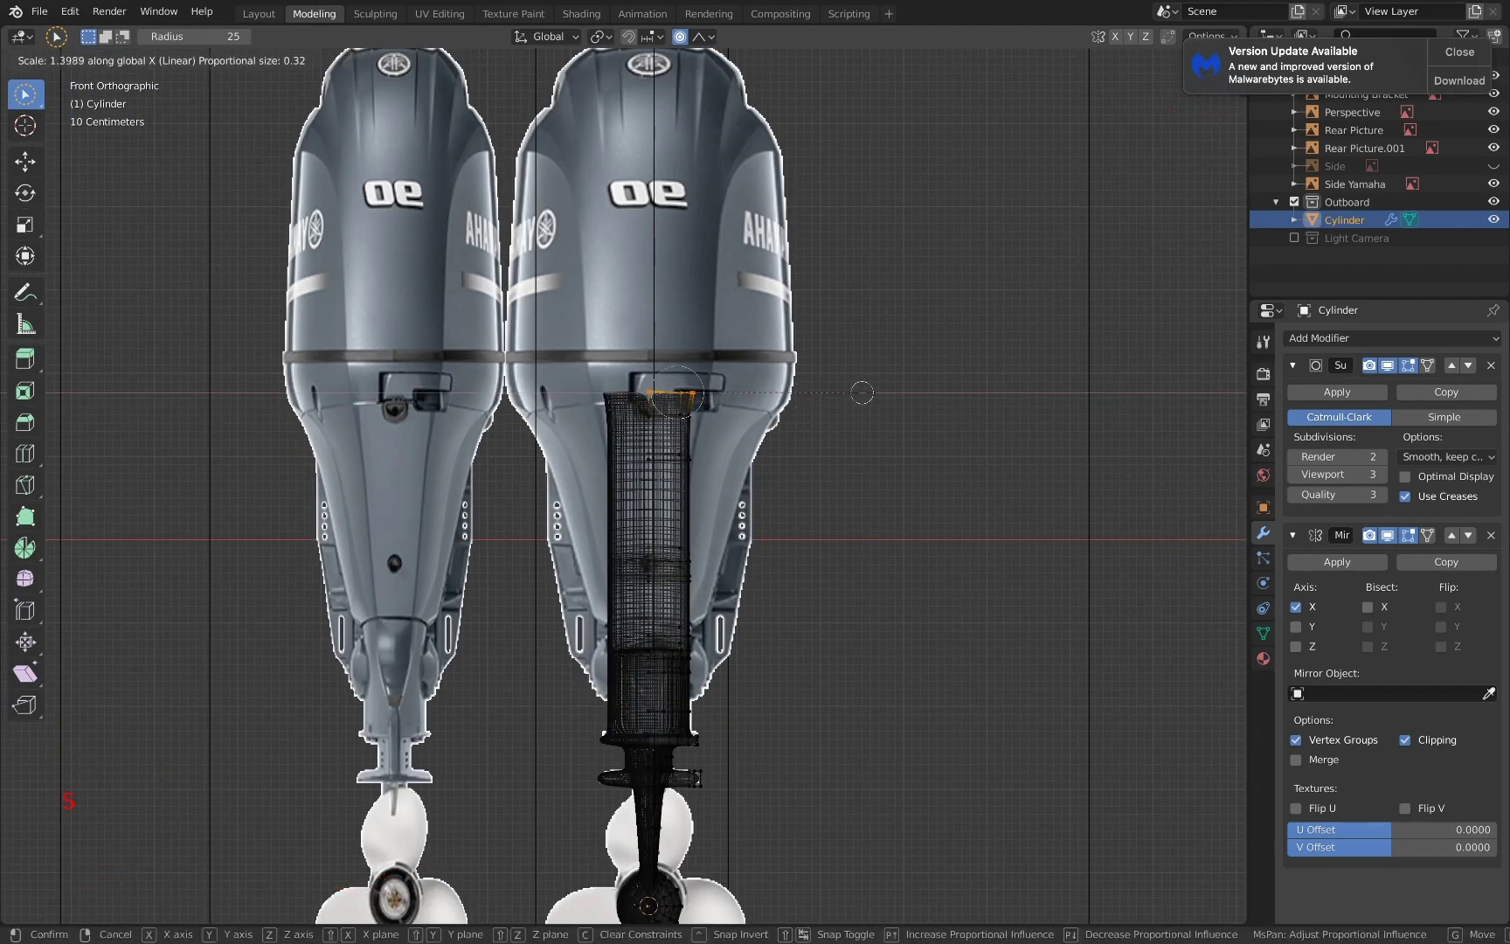
{"action": "scroll", "coordinate": [970, 394], "scroll_direction": "down", "scroll_amount": 20}
{"action": "scroll", "coordinate": [1157, 397], "scroll_direction": "up", "scroll_amount": 3}
{"action": "scroll", "coordinate": [1172, 397], "scroll_direction": "down", "scroll_amount": 3}
{"action": "scroll", "coordinate": [1178, 397], "scroll_direction": "up", "scroll_amount": 1}
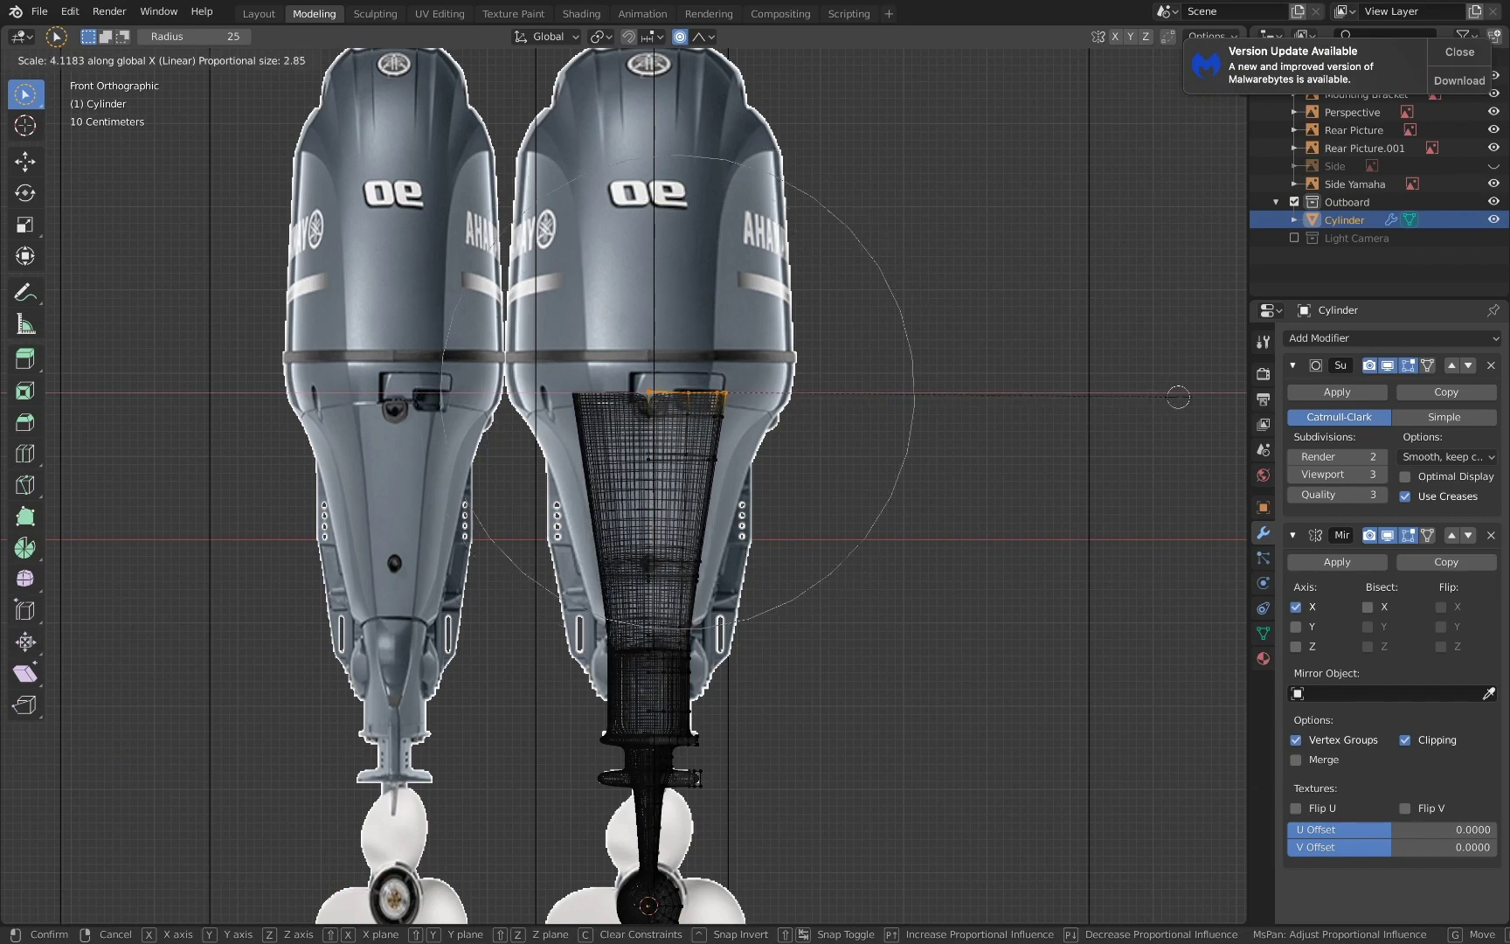
{"action": "scroll", "coordinate": [416, 382], "scroll_direction": "down", "scroll_amount": 1}
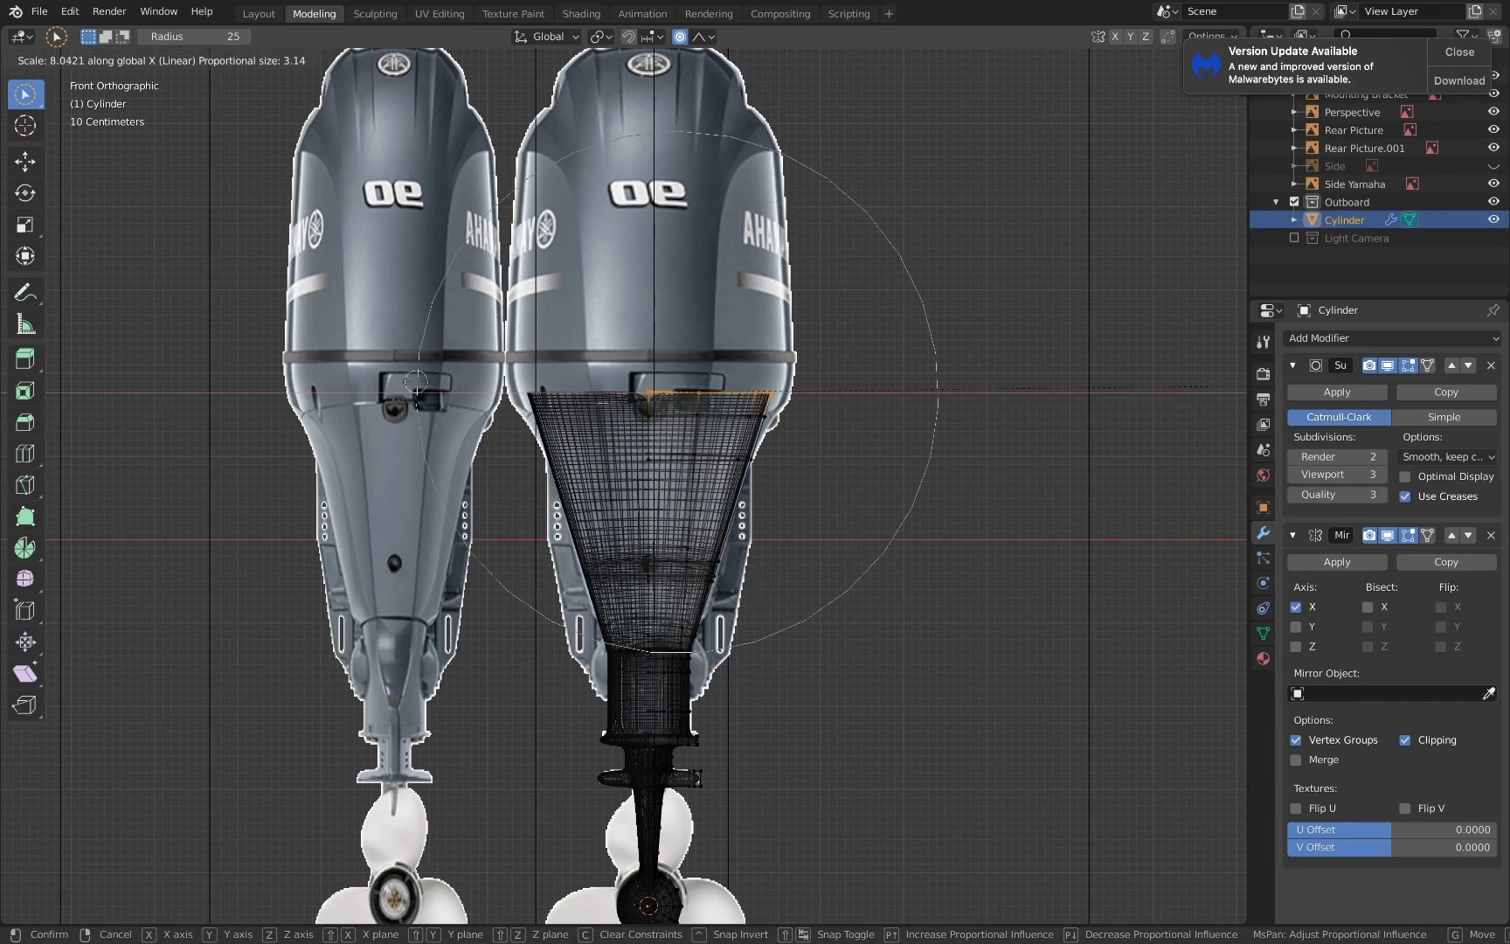
{"action": "left_click", "coordinate": [416, 382]}
- Refine the top edge's width along X and move it 0.13 m down with a smaller proportional influence
{"action": "scroll", "coordinate": [793, 317], "scroll_direction": "up", "scroll_amount": 4}
{"action": "middle_click_drag", "start_coordinate": [793, 316], "coordinate": [717, 415], "text": "shift"}
{"action": "key", "text": "s"}
{"action": "key", "text": "x"}
{"action": "scroll", "coordinate": [954, 388], "scroll_direction": "up", "scroll_amount": 5}
{"action": "left_click", "coordinate": [1020, 389]}
{"action": "key", "text": "g"}
{"action": "key", "text": "z"}
{"action": "left_click", "coordinate": [1020, 410]}
- Extrude the flare's top edge 0.794 m upward and rotate it to follow the cowling's sloped lower line
{"action": "middle_click_drag", "start_coordinate": [933, 473], "coordinate": [787, 283], "text": "shift"}
{"action": "scroll", "coordinate": [909, 264], "scroll_direction": "up", "scroll_amount": 2}
{"action": "scroll", "coordinate": [786, 284], "scroll_direction": "down", "scroll_amount": 3}
{"action": "middle_click_drag", "start_coordinate": [874, 284], "coordinate": [838, 290]}
{"action": "scroll", "coordinate": [839, 290], "scroll_direction": "down", "scroll_amount": 1}
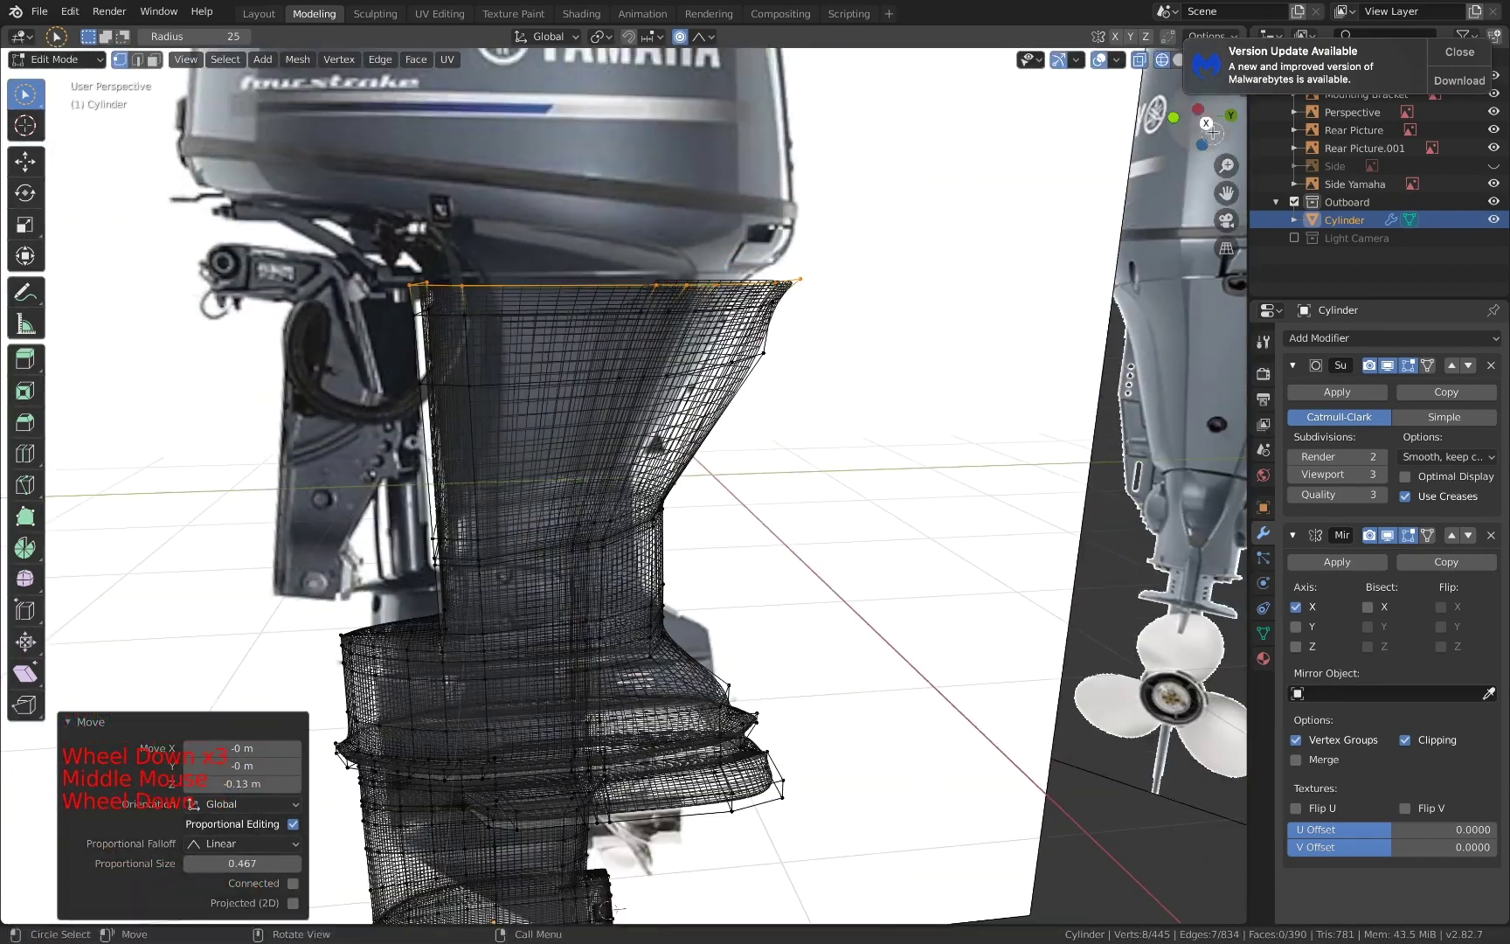
{"action": "left_click", "coordinate": [1209, 127]}
{"action": "scroll", "coordinate": [721, 334], "scroll_direction": "up", "scroll_amount": 2}
{"action": "middle_click_drag", "start_coordinate": [718, 334], "coordinate": [671, 430], "text": "shift"}
{"action": "scroll", "coordinate": [749, 435], "scroll_direction": "down", "scroll_amount": 1}
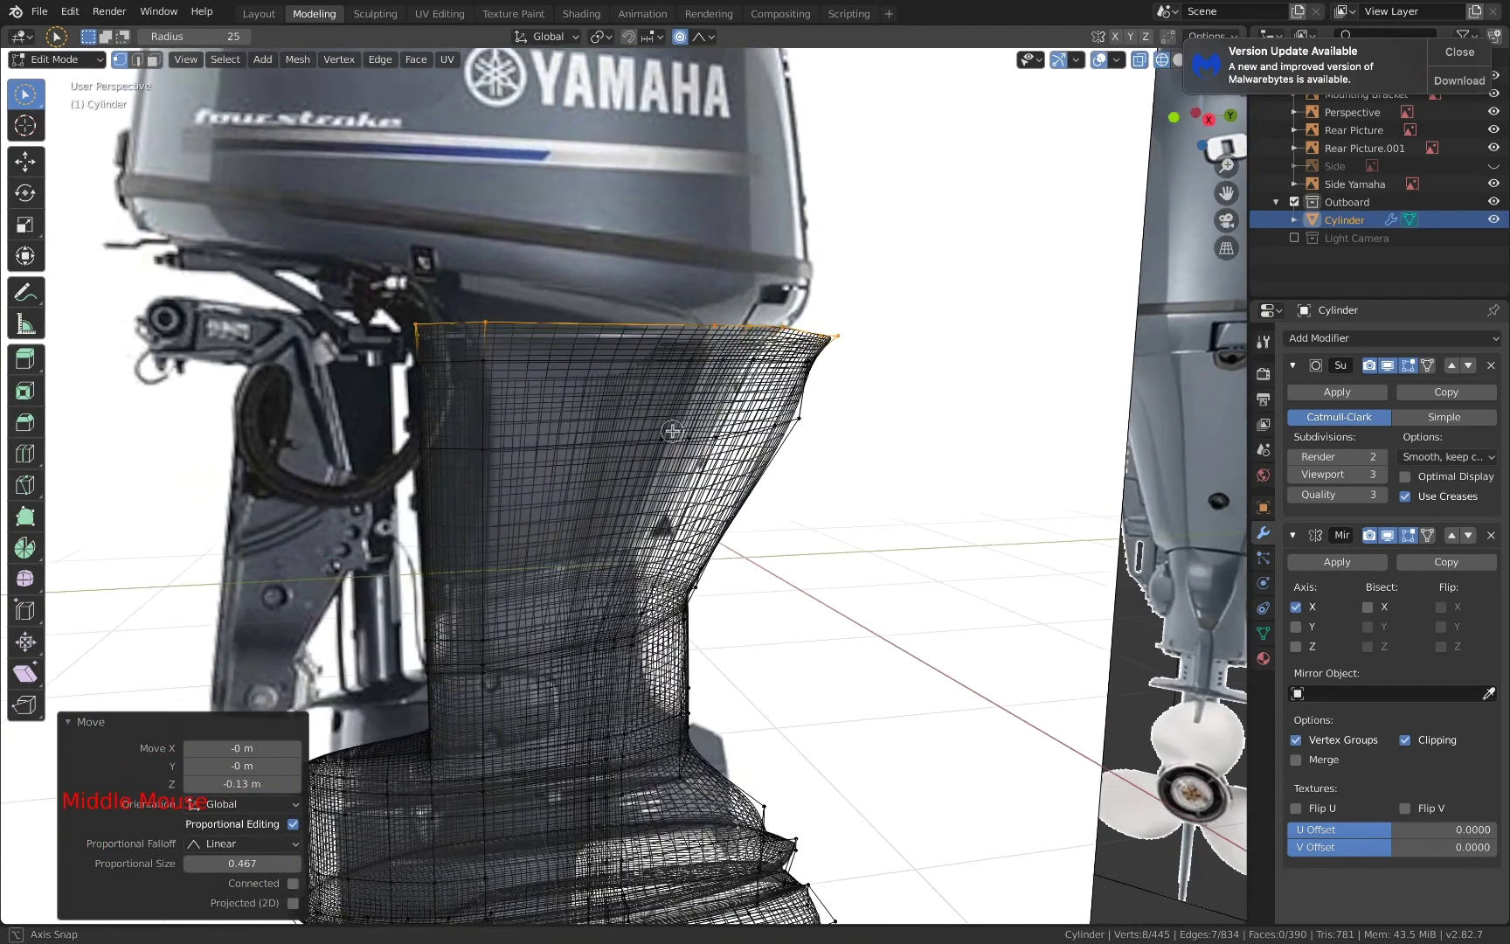
{"action": "left_click", "coordinate": [1213, 121]}
{"action": "key", "text": "e"}
{"action": "key", "text": "z"}
{"action": "left_click", "coordinate": [898, 243]}
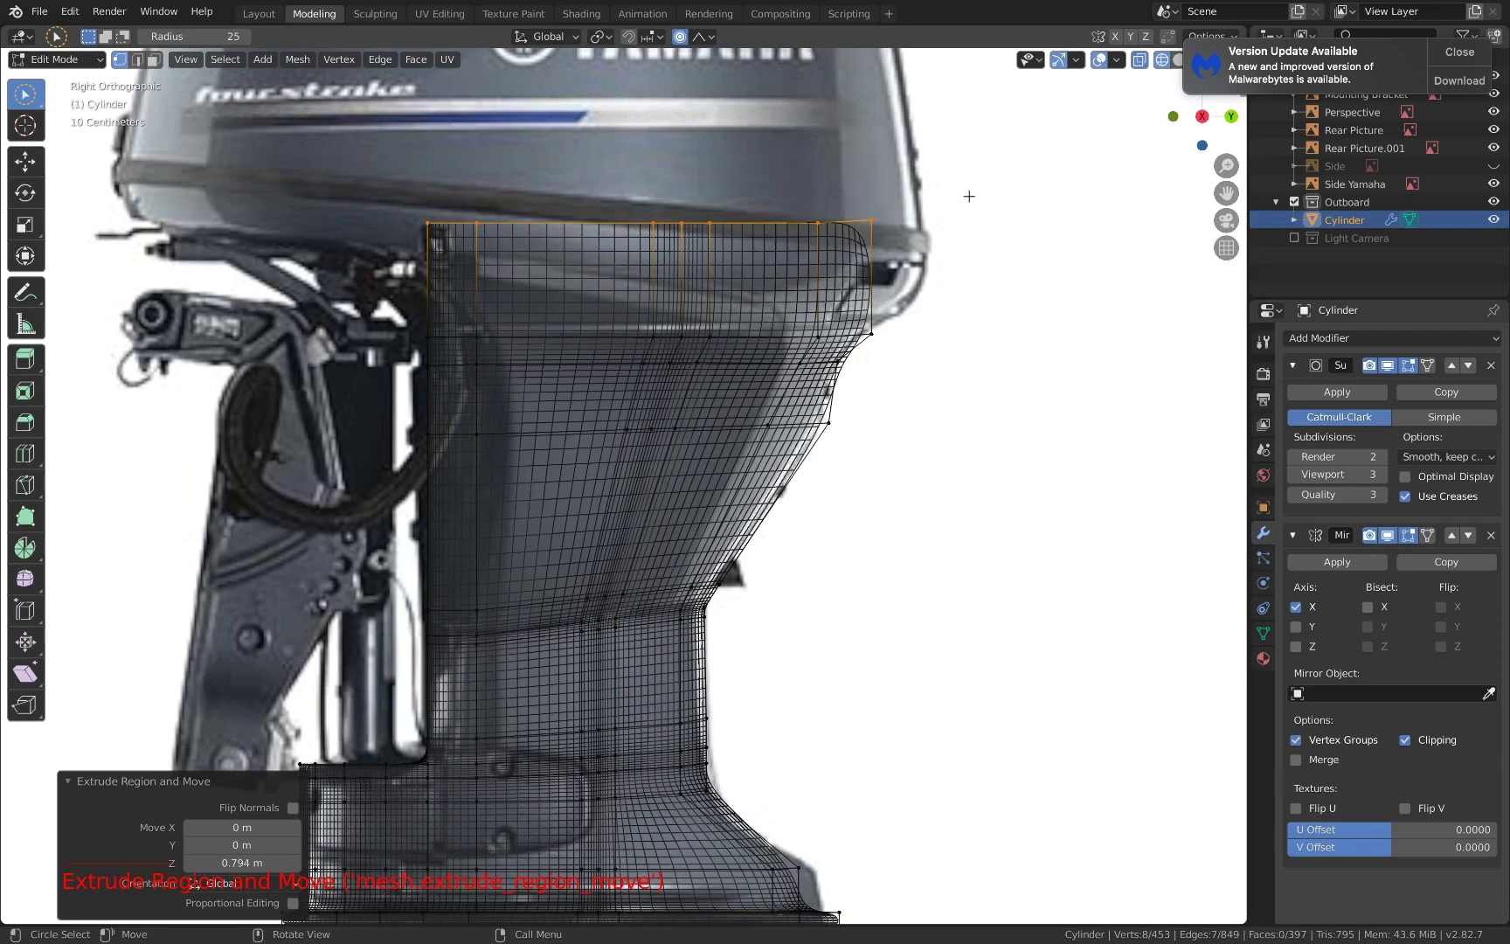
{"action": "key", "text": "r"}
{"action": "left_click", "coordinate": [967, 232]}
- Select the vertical vertex pair next to the extruded band's rear centre and move it 0.3 m along Y
{"action": "key", "text": "a"}
{"action": "key", "text": "a"}
{"action": "key", "text": "a"}
{"action": "key", "text": "c"}
{"action": "left_click", "coordinate": [851, 238]}
{"action": "right_click", "coordinate": [917, 236]}
{"action": "key", "text": "g"}
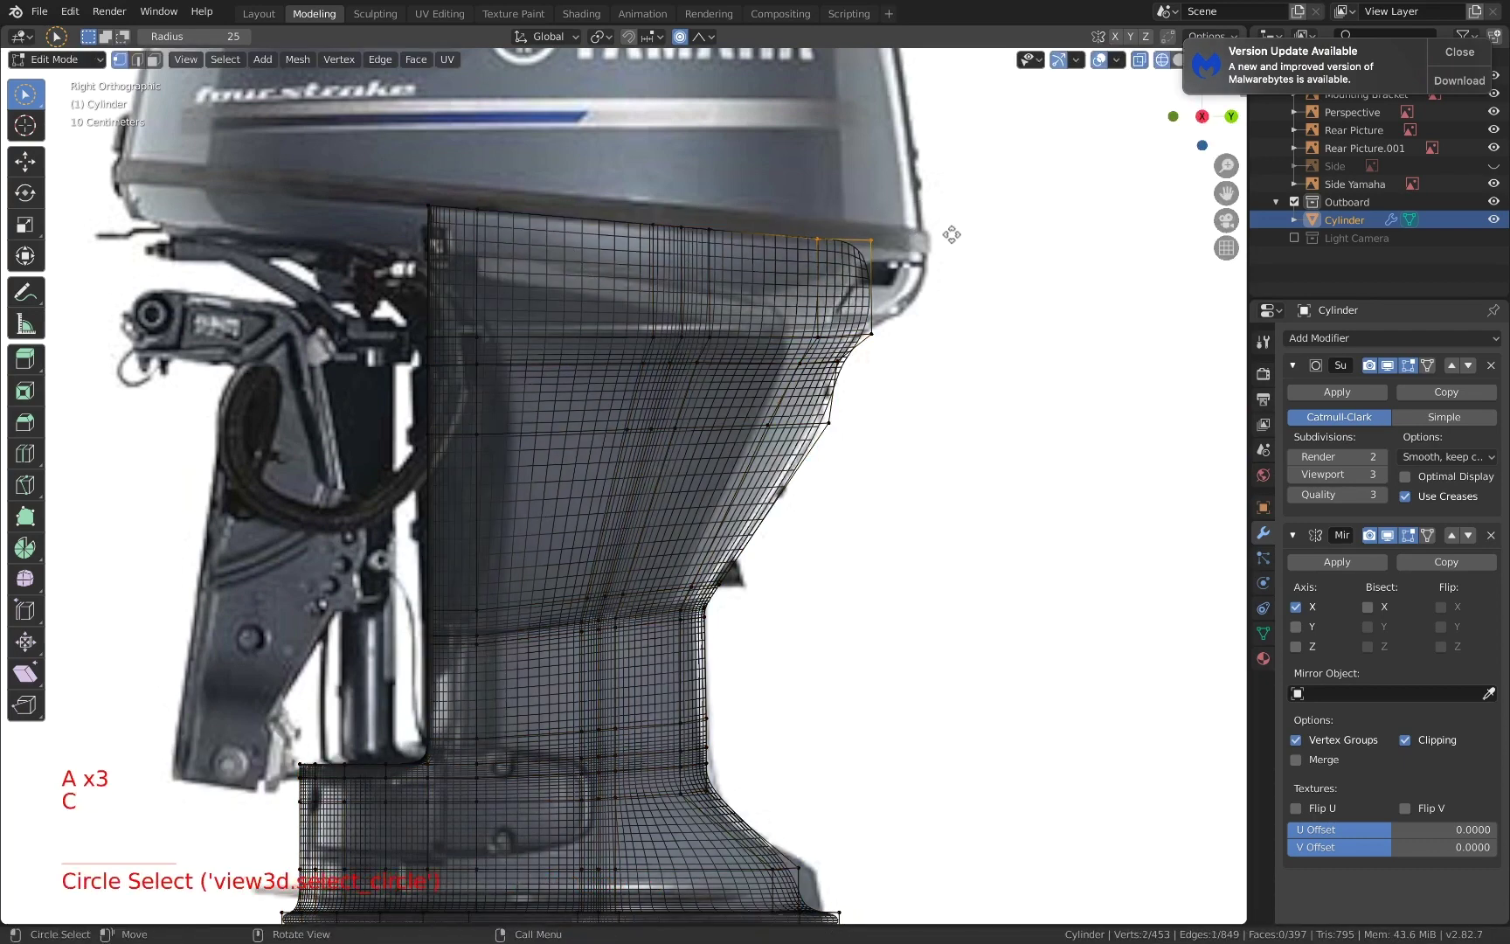
{"action": "left_click", "coordinate": [971, 237]}
{"action": "key", "text": "z"}
{"action": "left_click", "coordinate": [1038, 247]}
{"action": "mouse_move", "coordinate": [1036, 248]}
{"action": "middle_mouse_down"}
{"action": "mouse_move", "coordinate": [968, 265]}
{"action": "mouse_move", "coordinate": [990, 361]}
{"action": "mouse_move", "coordinate": [1010, 276]}
{"action": "mouse_move", "coordinate": [881, 315]}
{"action": "middle_mouse_up"}
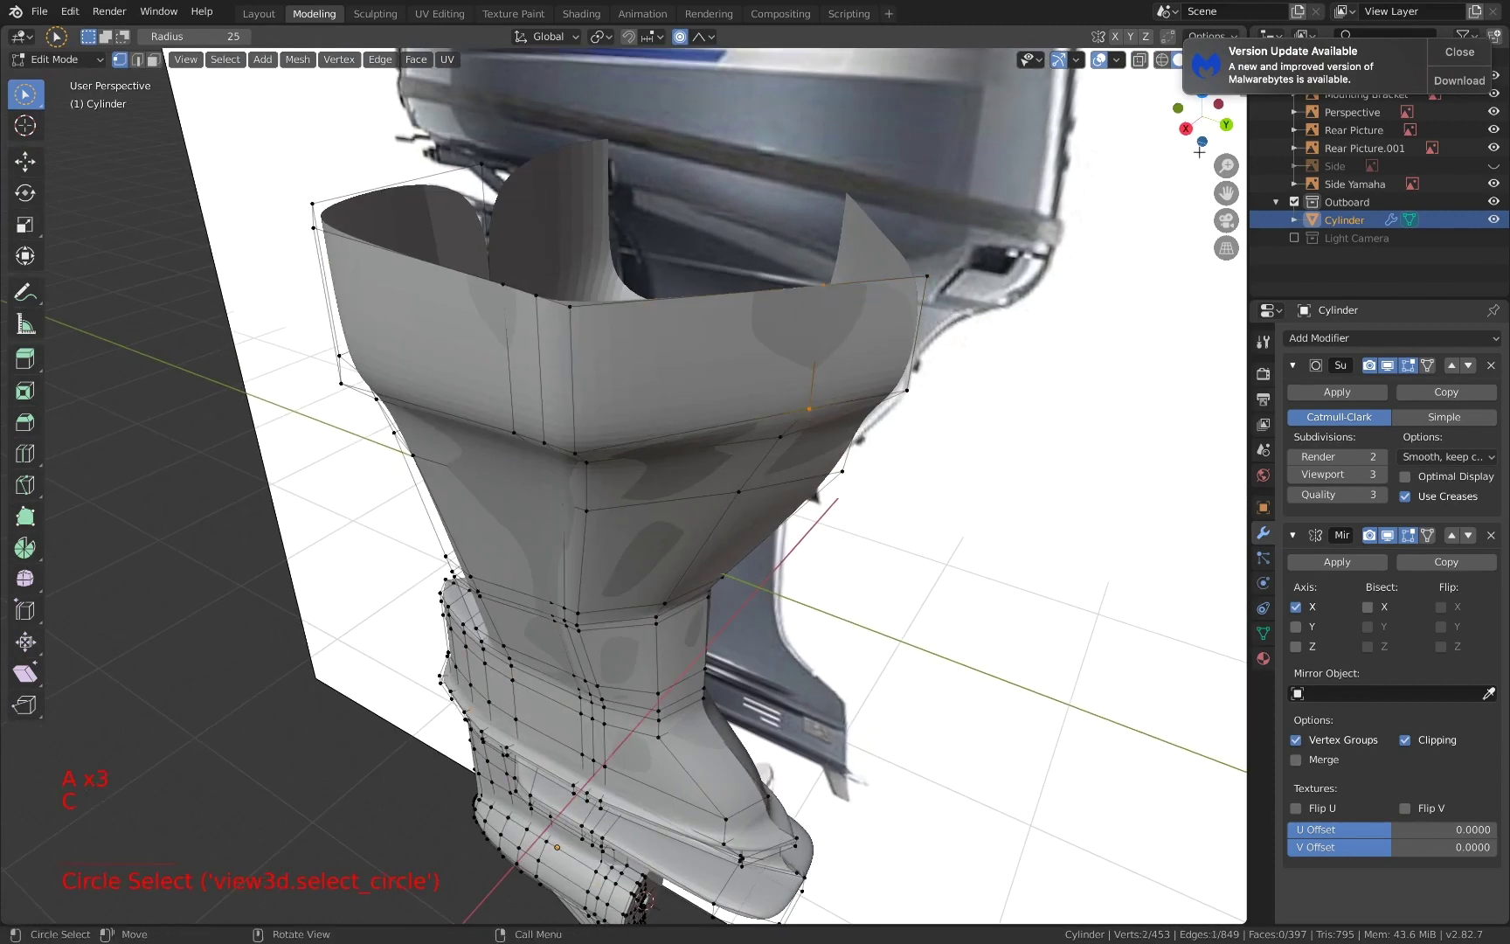
{"action": "left_click", "coordinate": [1186, 129]}
{"action": "key", "text": "g"}
{"action": "key", "text": "y"}
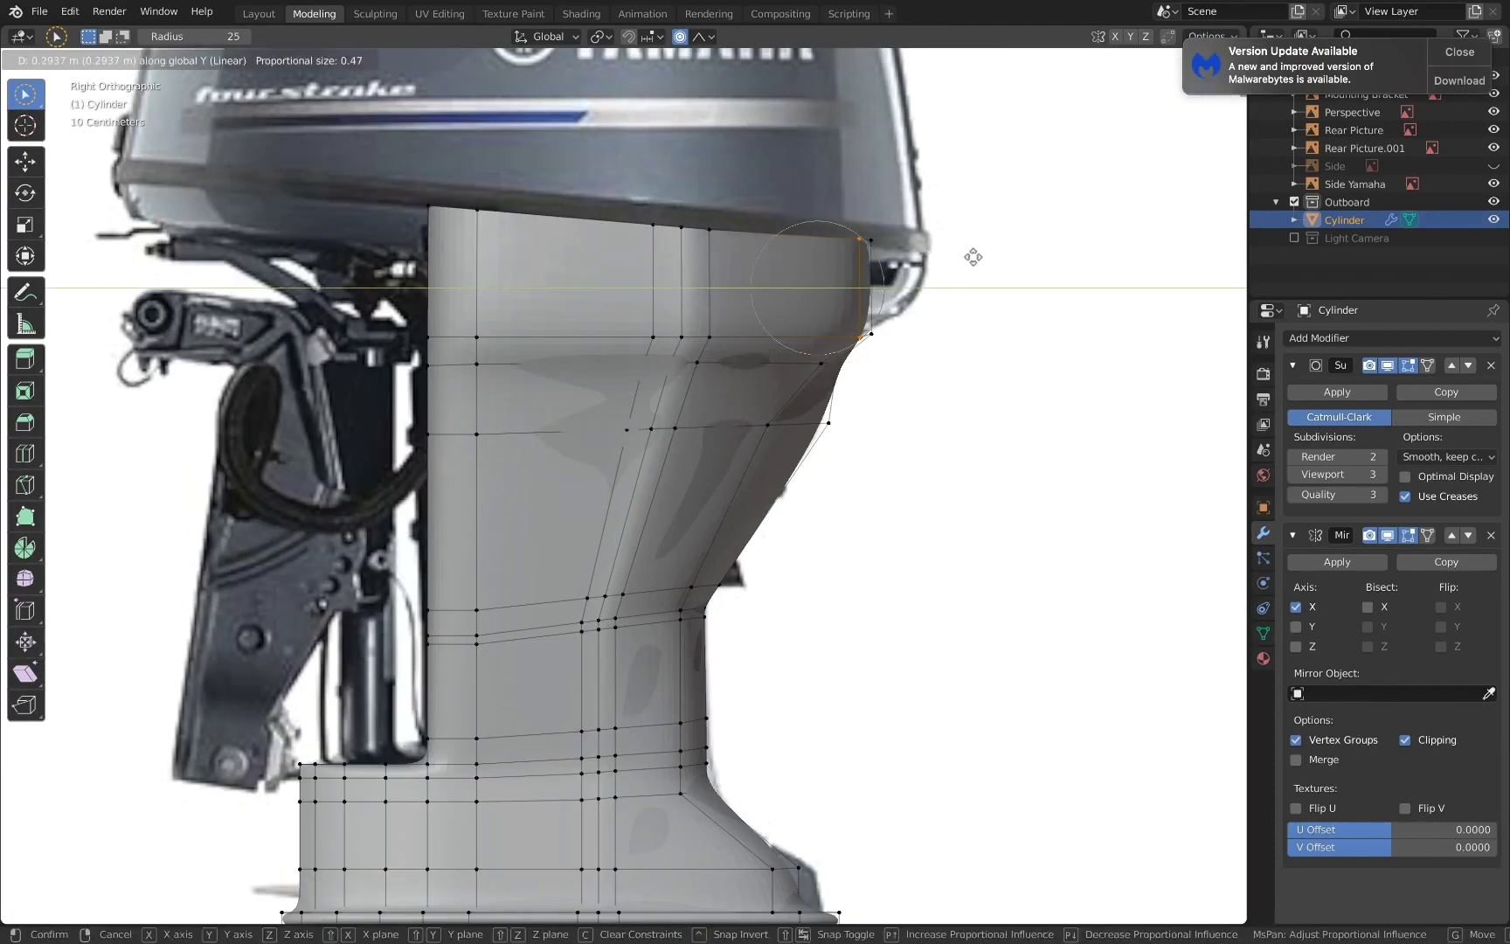
{"action": "left_click", "coordinate": [974, 257]}
- Move the same rear vertex pair 0.224 m along X to round the band's rear corner
{"action": "middle_click_drag", "start_coordinate": [964, 256], "coordinate": [648, 277]}
{"action": "key", "text": "g"}
{"action": "key", "text": "x"}
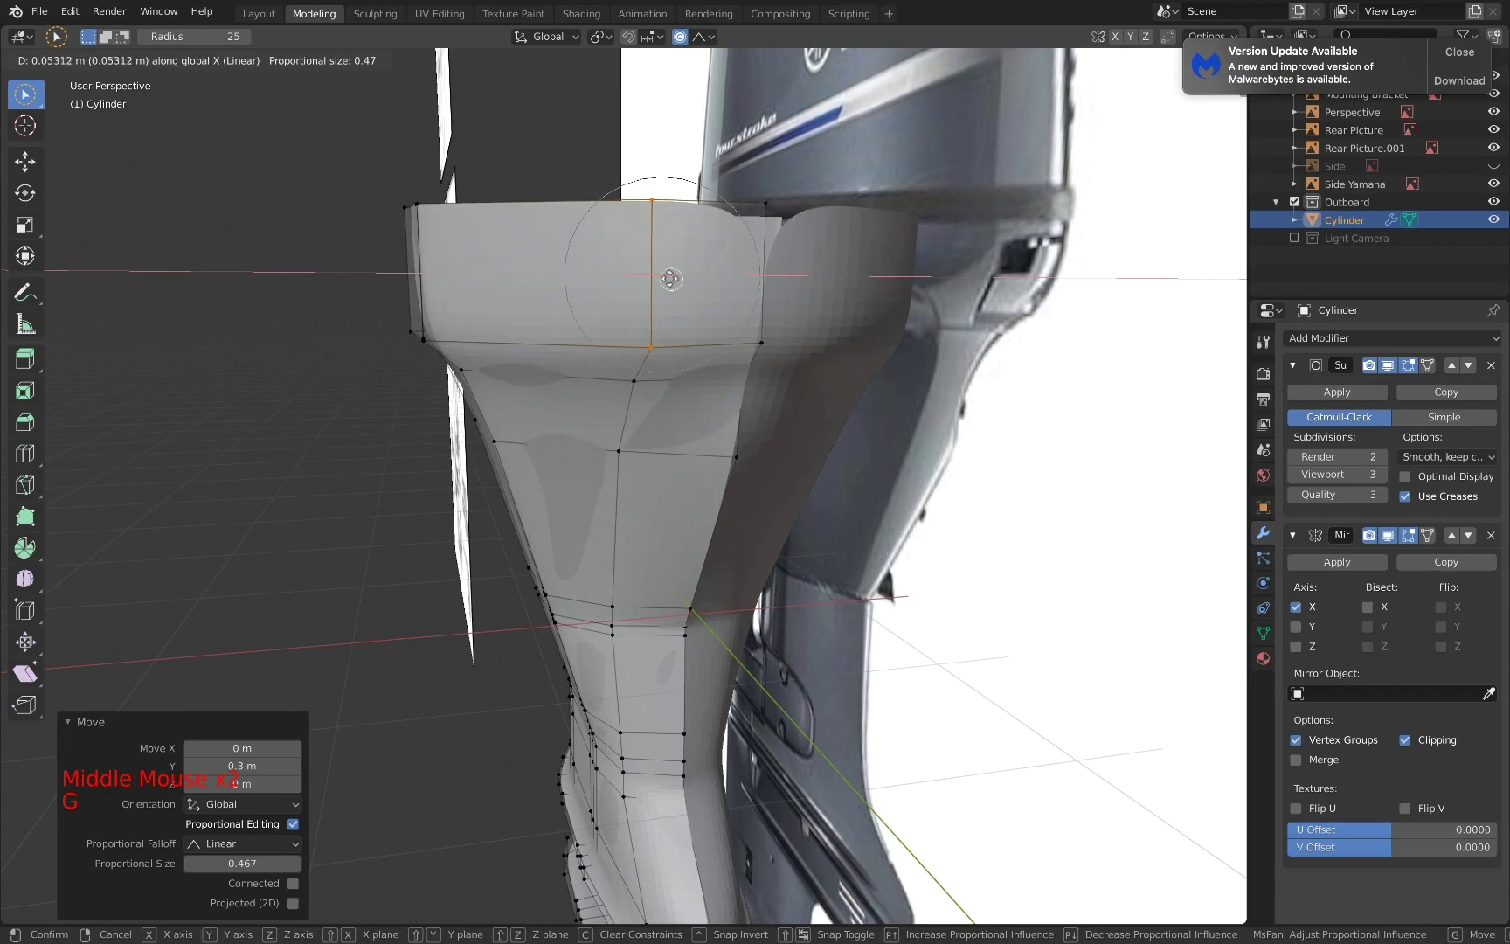
{"action": "left_click", "coordinate": [637, 275]}
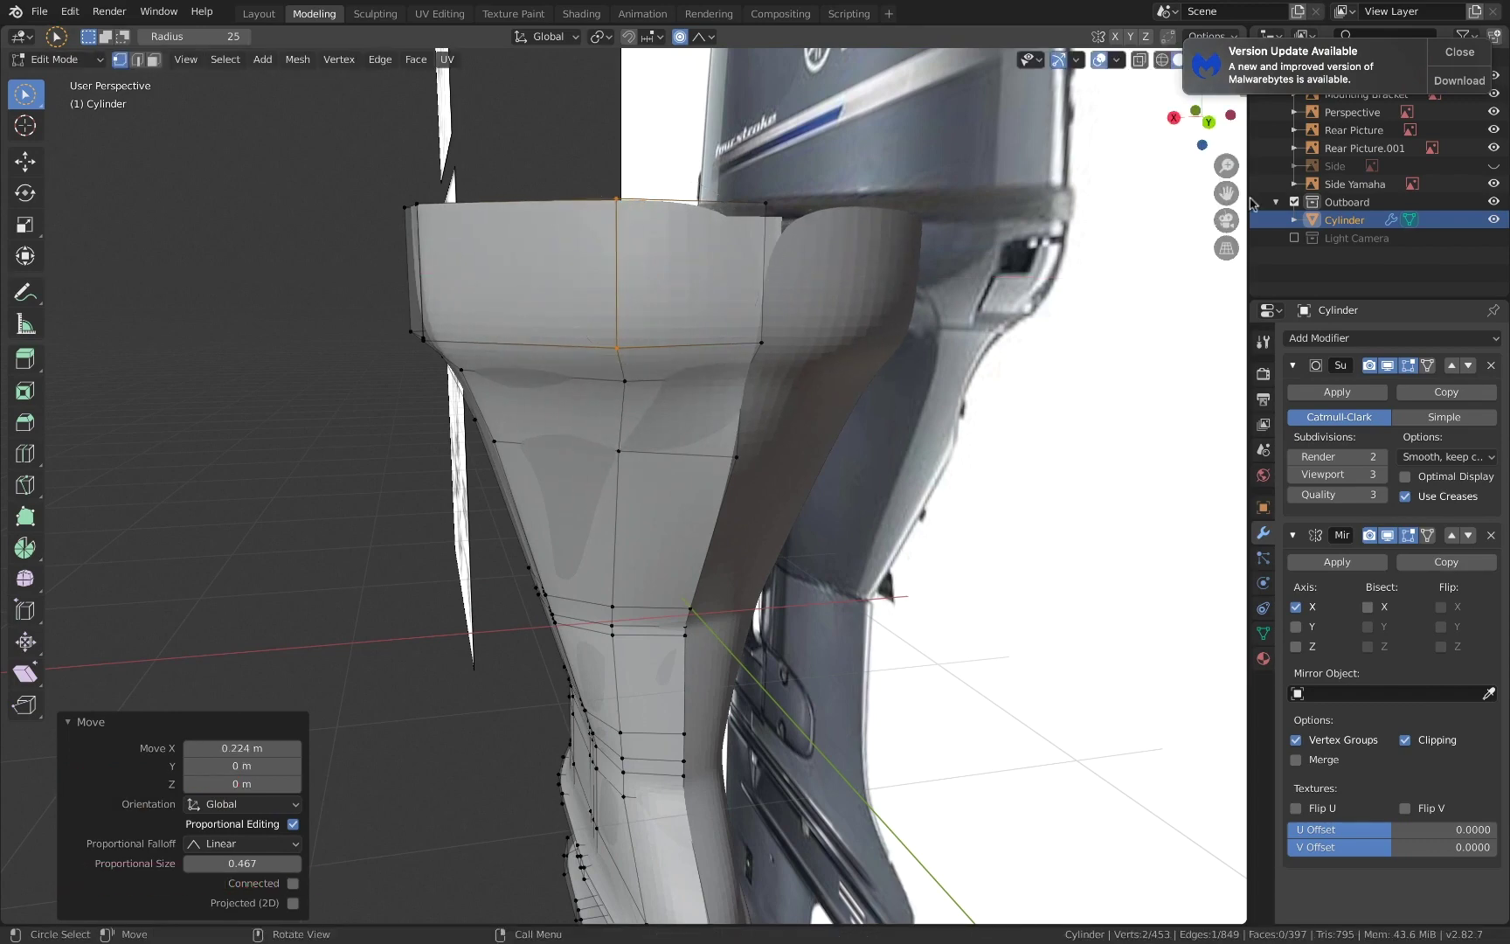
- Add a loop cut around the extruded upper band, slid slightly above its mid-height
{"action": "left_click", "coordinate": [1208, 122]}
{"action": "left_click", "coordinate": [1204, 122]}
{"action": "scroll", "coordinate": [826, 256], "scroll_direction": "down", "scroll_amount": 2}
{"action": "middle_click_drag", "start_coordinate": [826, 256], "coordinate": [723, 259]}
{"action": "left_click", "coordinate": [1202, 117]}
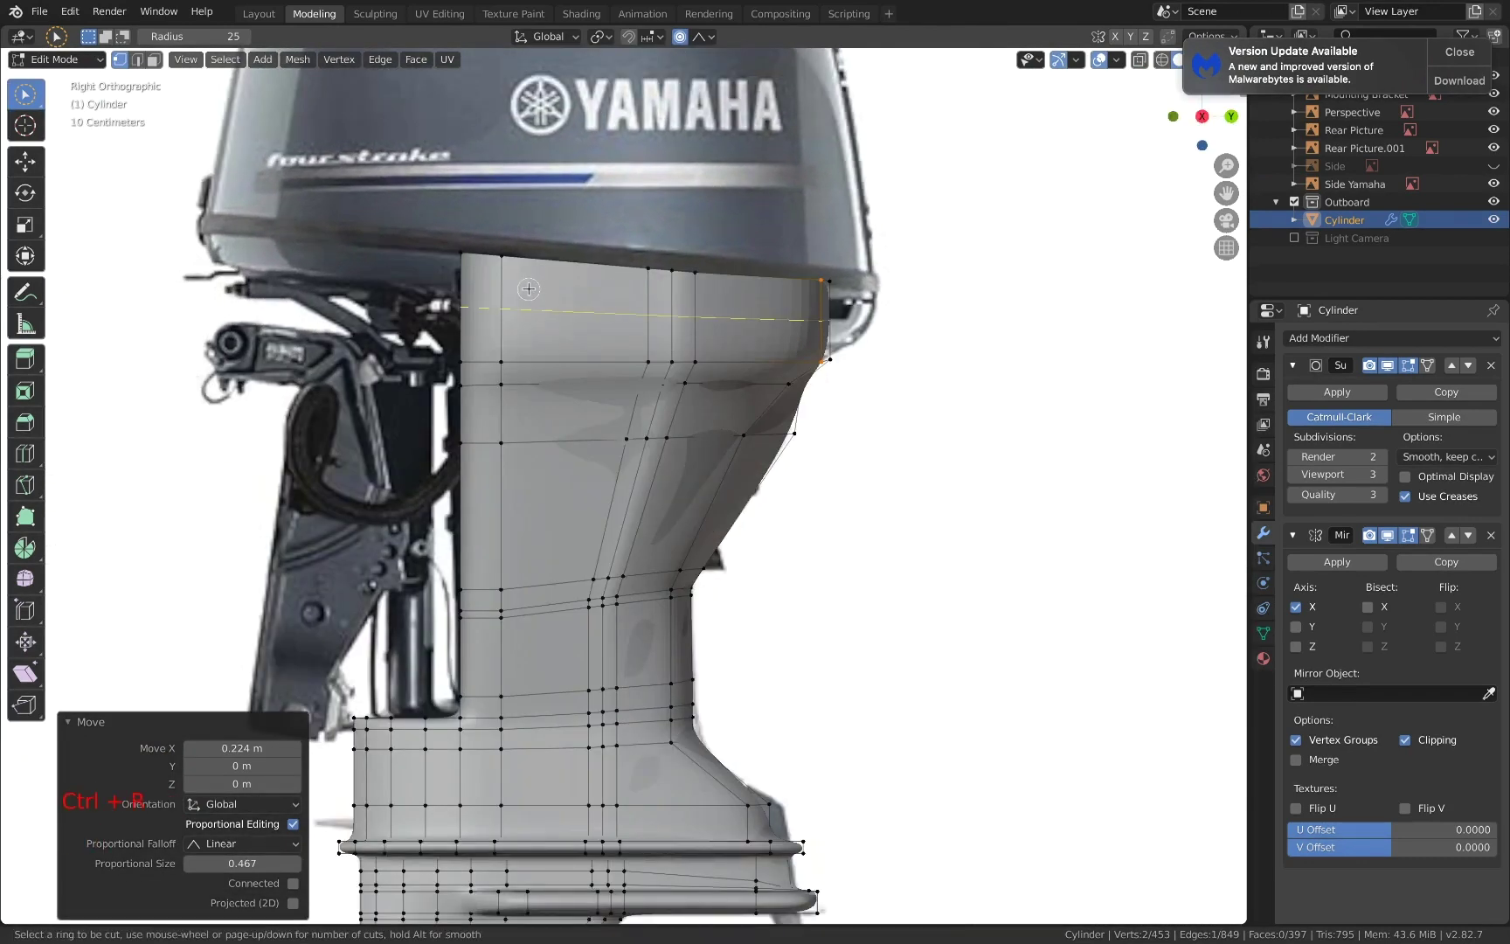
{"action": "key", "text": "g"}
{"action": "key", "text": "g"}
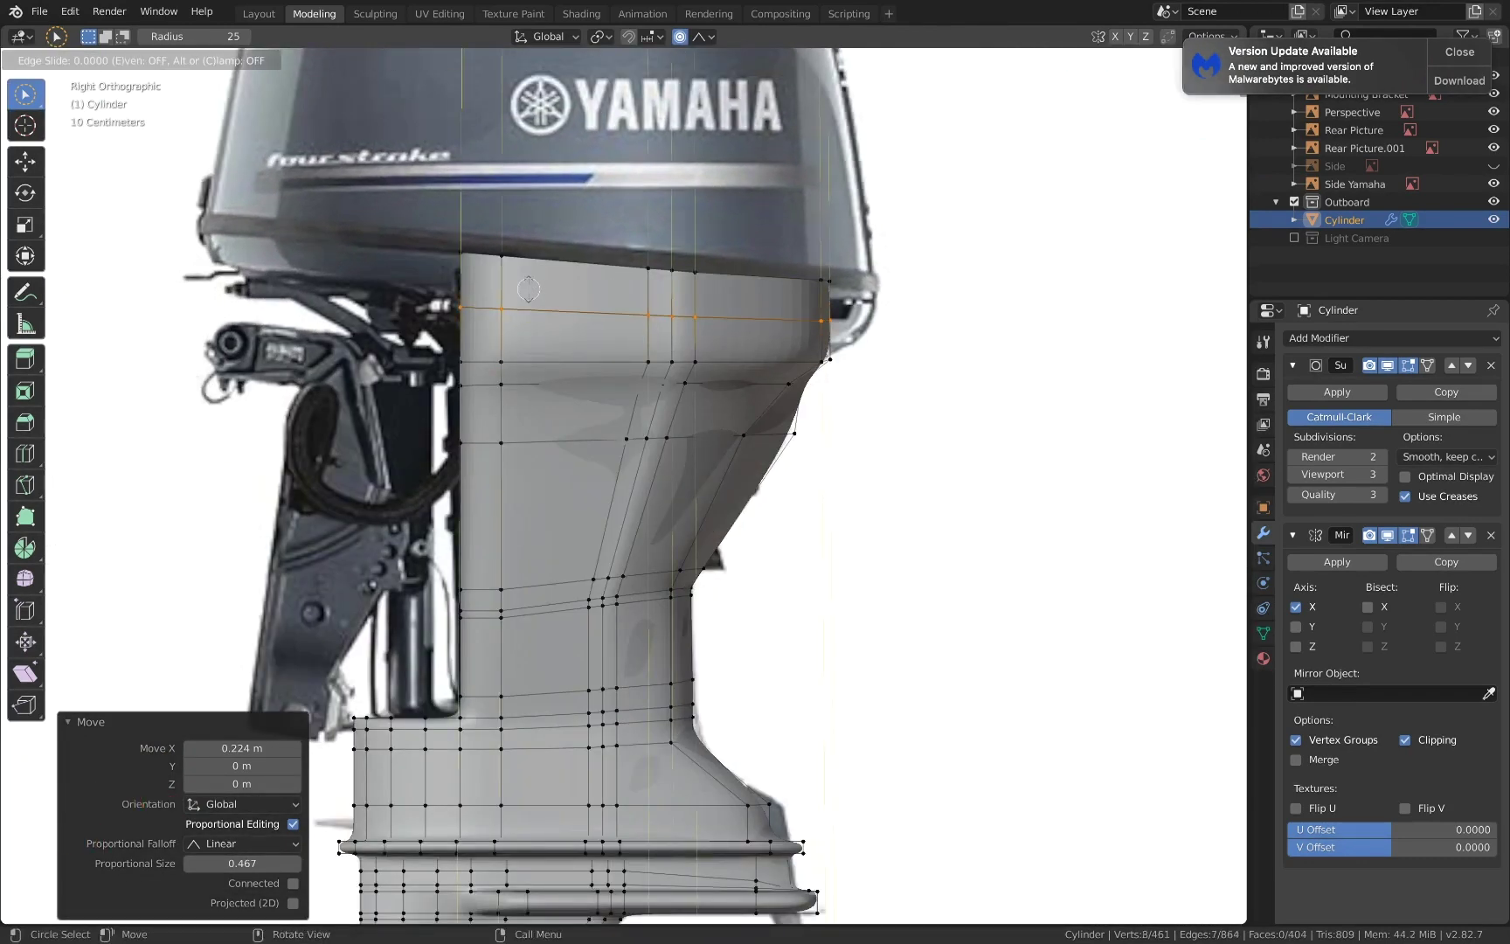
{"action": "left_click", "coordinate": [532, 281]}
{"action": "left_click", "coordinate": [531, 283]}
- Slide the middle and rear vertices of the new loop down toward the reference's sloped crease line
{"action": "key", "text": "a"}
{"action": "key", "text": "a"}
{"action": "key", "text": "c"}
{"action": "left_click_drag", "start_coordinate": [654, 307], "coordinate": [824, 313]}
{"action": "key", "text": "z"}
{"action": "key", "text": "g"}
{"action": "key", "text": "g"}
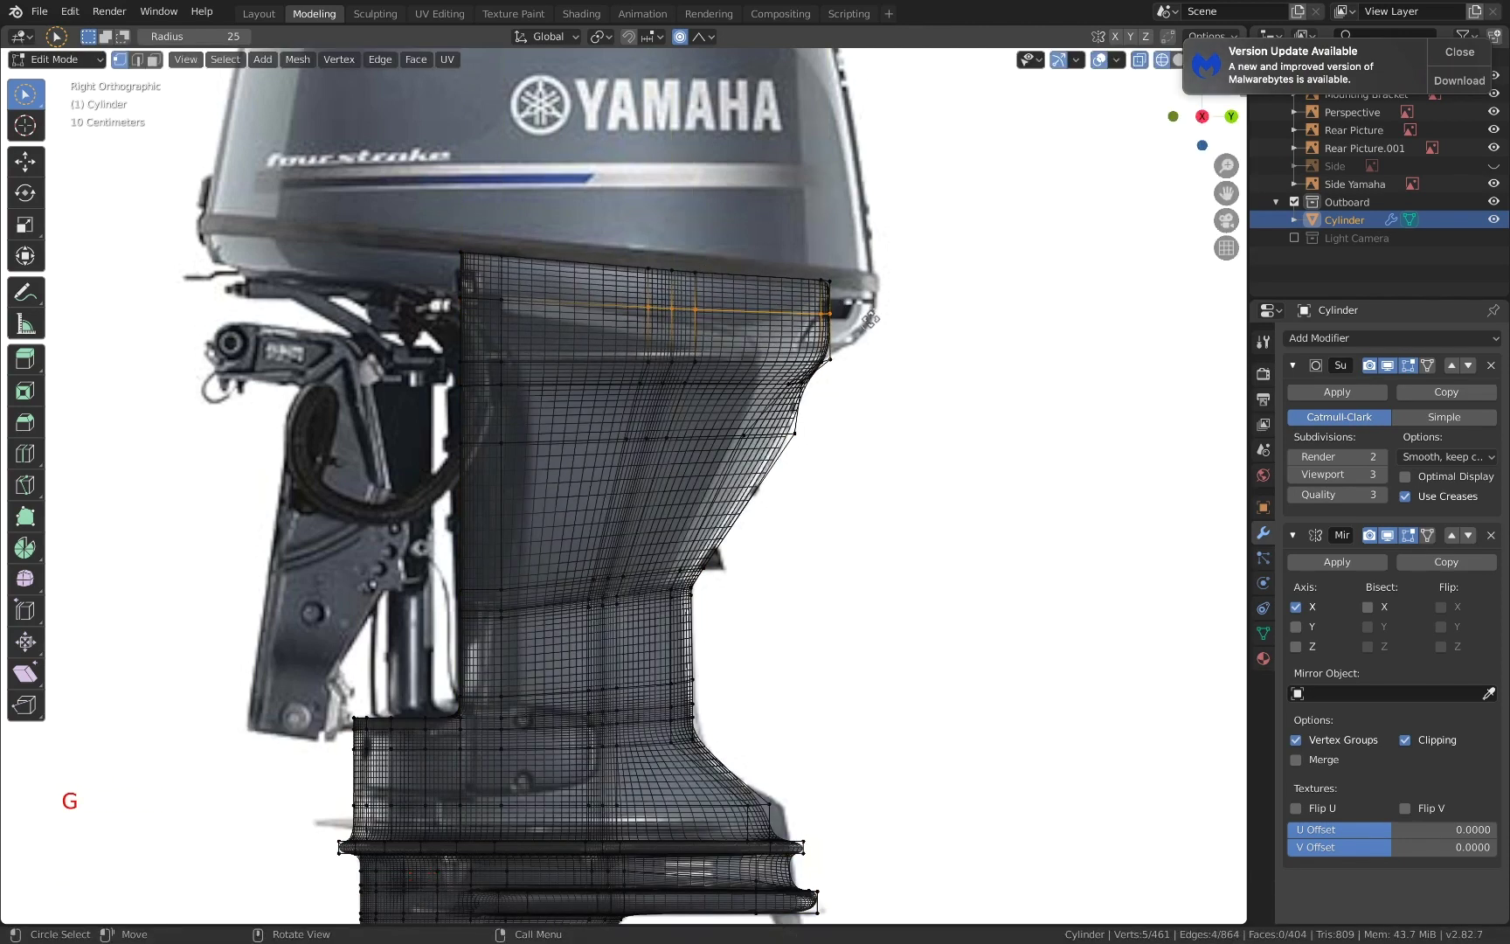
{"action": "left_click", "coordinate": [869, 335]}
- Slide the single loop vertex near the band's middle along its edge to even out the crease line
{"action": "key", "text": "a"}
{"action": "key", "text": "a"}
{"action": "key", "text": "a"}
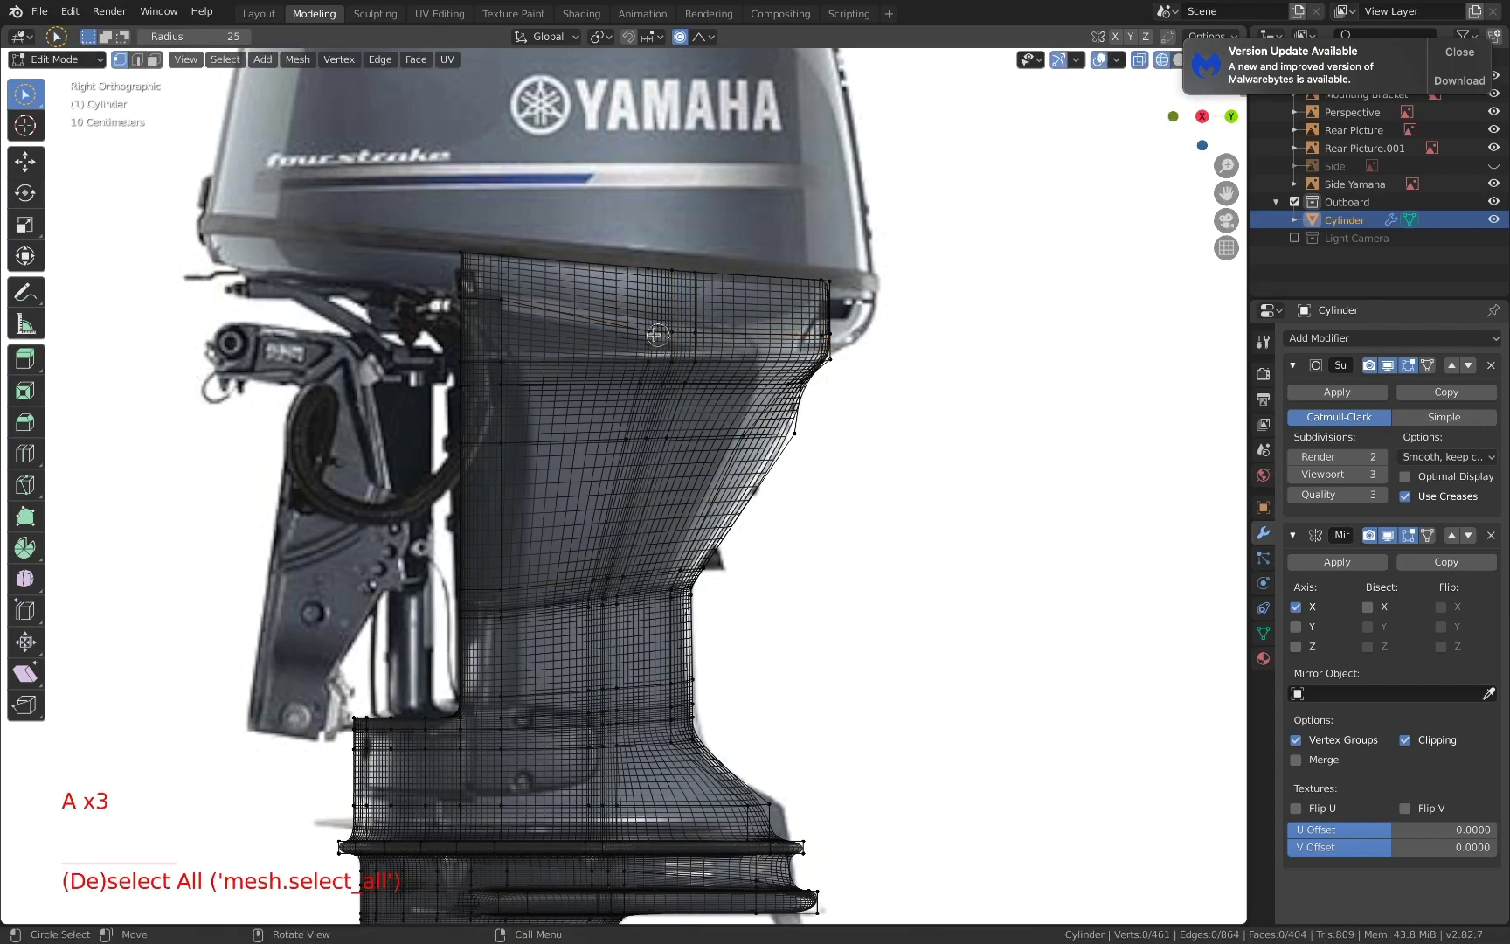
{"action": "key", "text": "Escape"}
{"action": "key", "text": "g"}
{"action": "left_click", "coordinate": [704, 301]}
{"action": "left_click", "coordinate": [671, 331]}
{"action": "key", "text": "g"}
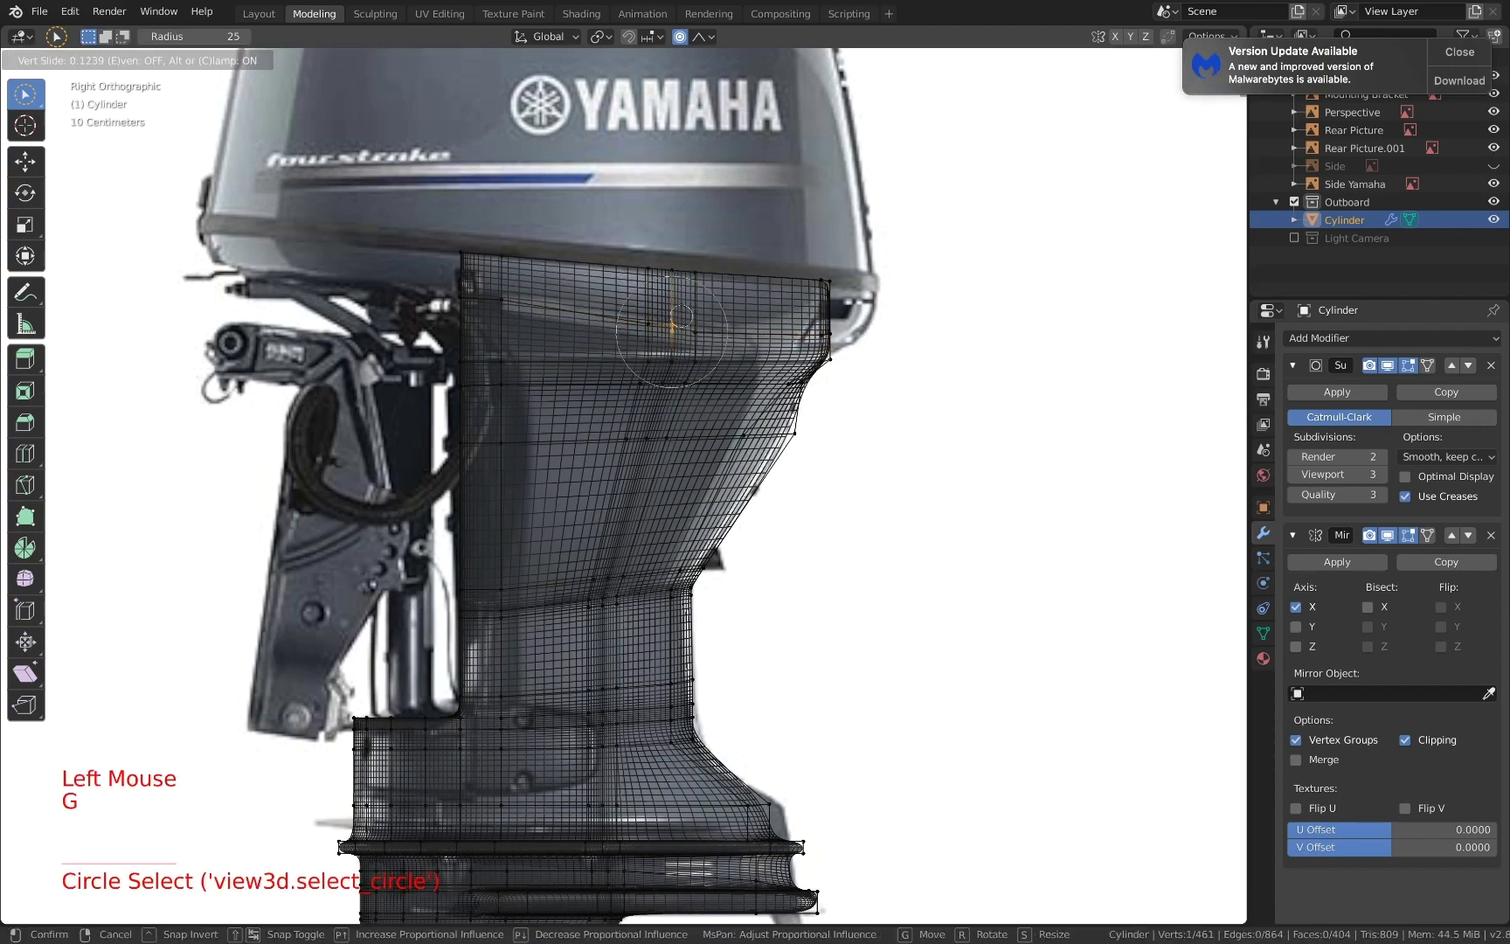
{"action": "left_click", "coordinate": [671, 325]}
- Move the upper band's rear-end vertices rearward to the reference's rear outline and return to solid shading
{"action": "key", "text": "a"}
{"action": "key", "text": "a"}
{"action": "key", "text": "g"}
{"action": "key", "text": "g"}
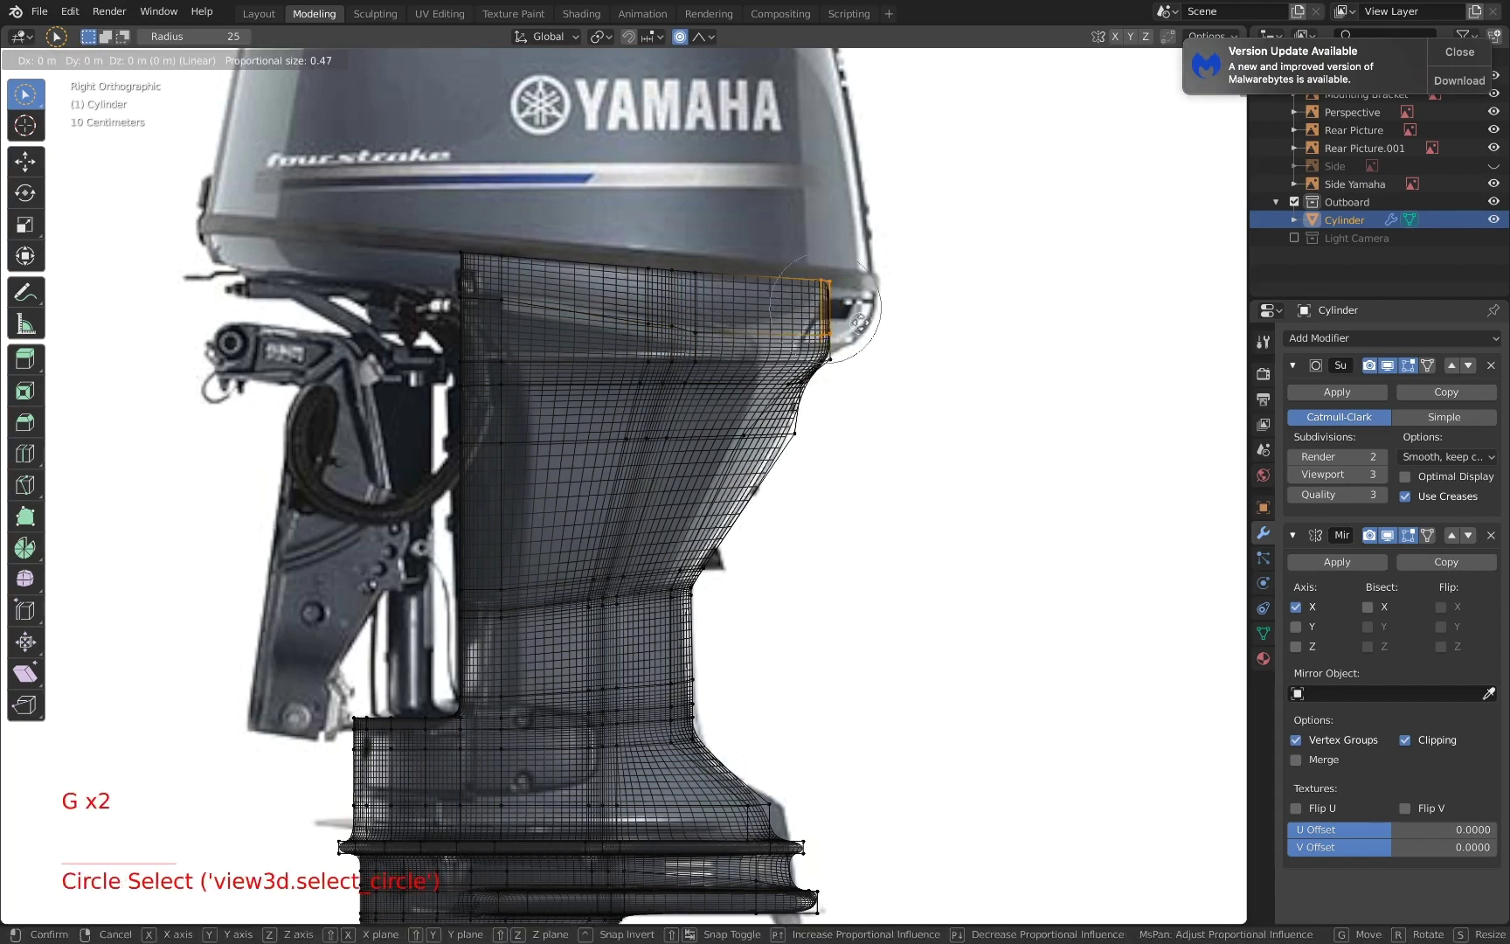
{"action": "left_click", "coordinate": [903, 324]}
{"action": "key", "text": "z"}
{"action": "left_click", "coordinate": [639, 295]}
- Select the upper front face of the band and move it -2.11 m along Y to the cowling's front
{"action": "middle_click_drag", "start_coordinate": [596, 299], "coordinate": [654, 309]}
{"action": "key", "text": "3"}
{"action": "left_click", "coordinate": [524, 259]}
{"action": "left_click", "coordinate": [1193, 130]}
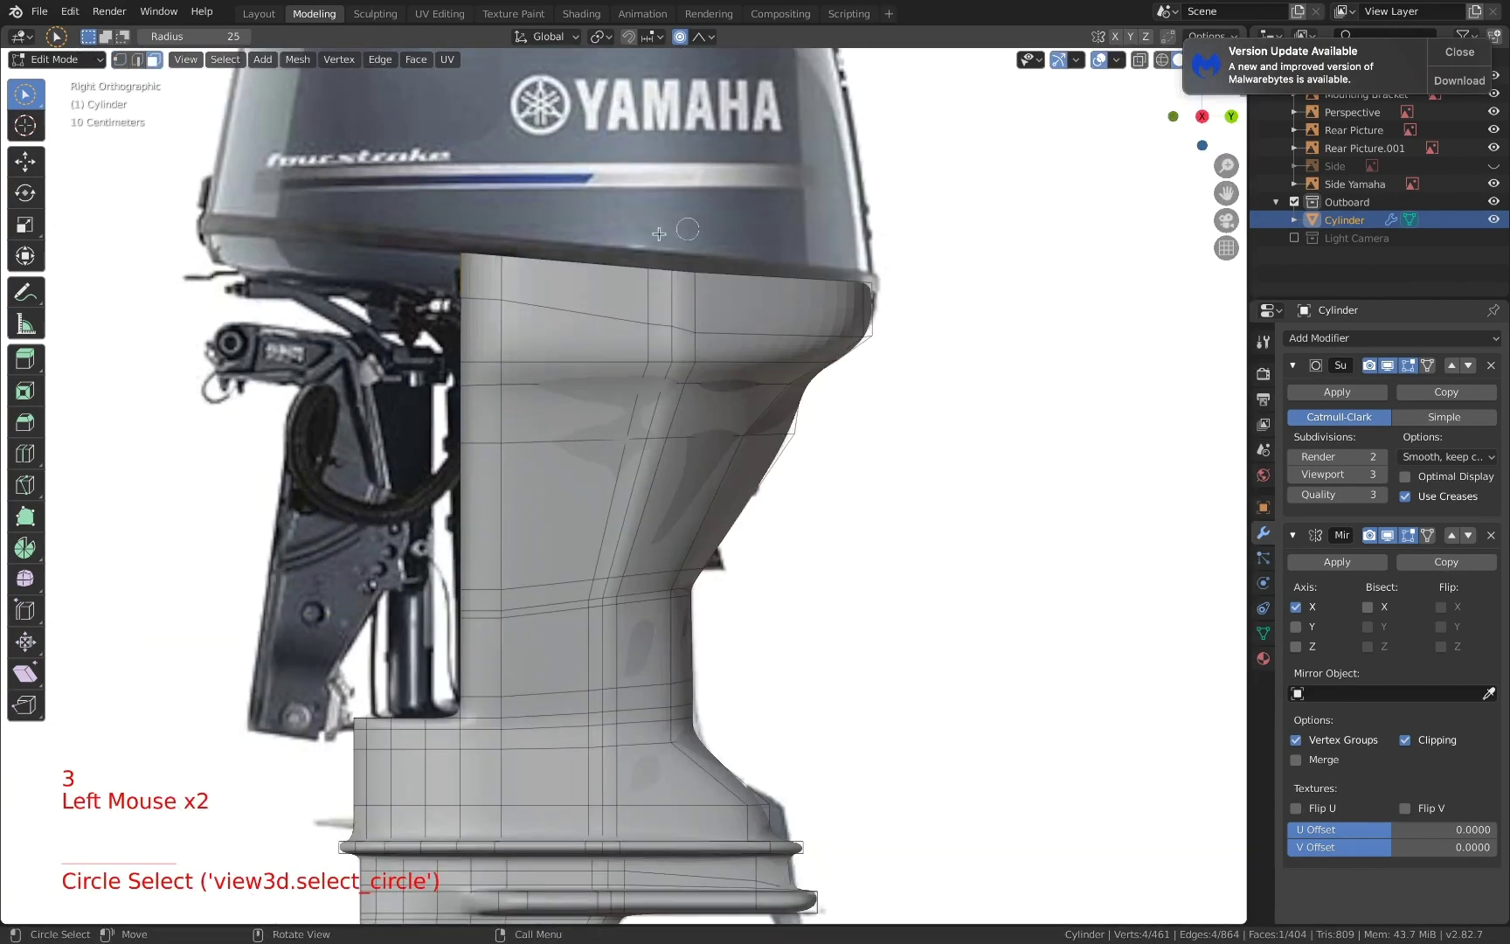
{"action": "key", "text": "g"}
{"action": "right_click", "coordinate": [368, 234]}
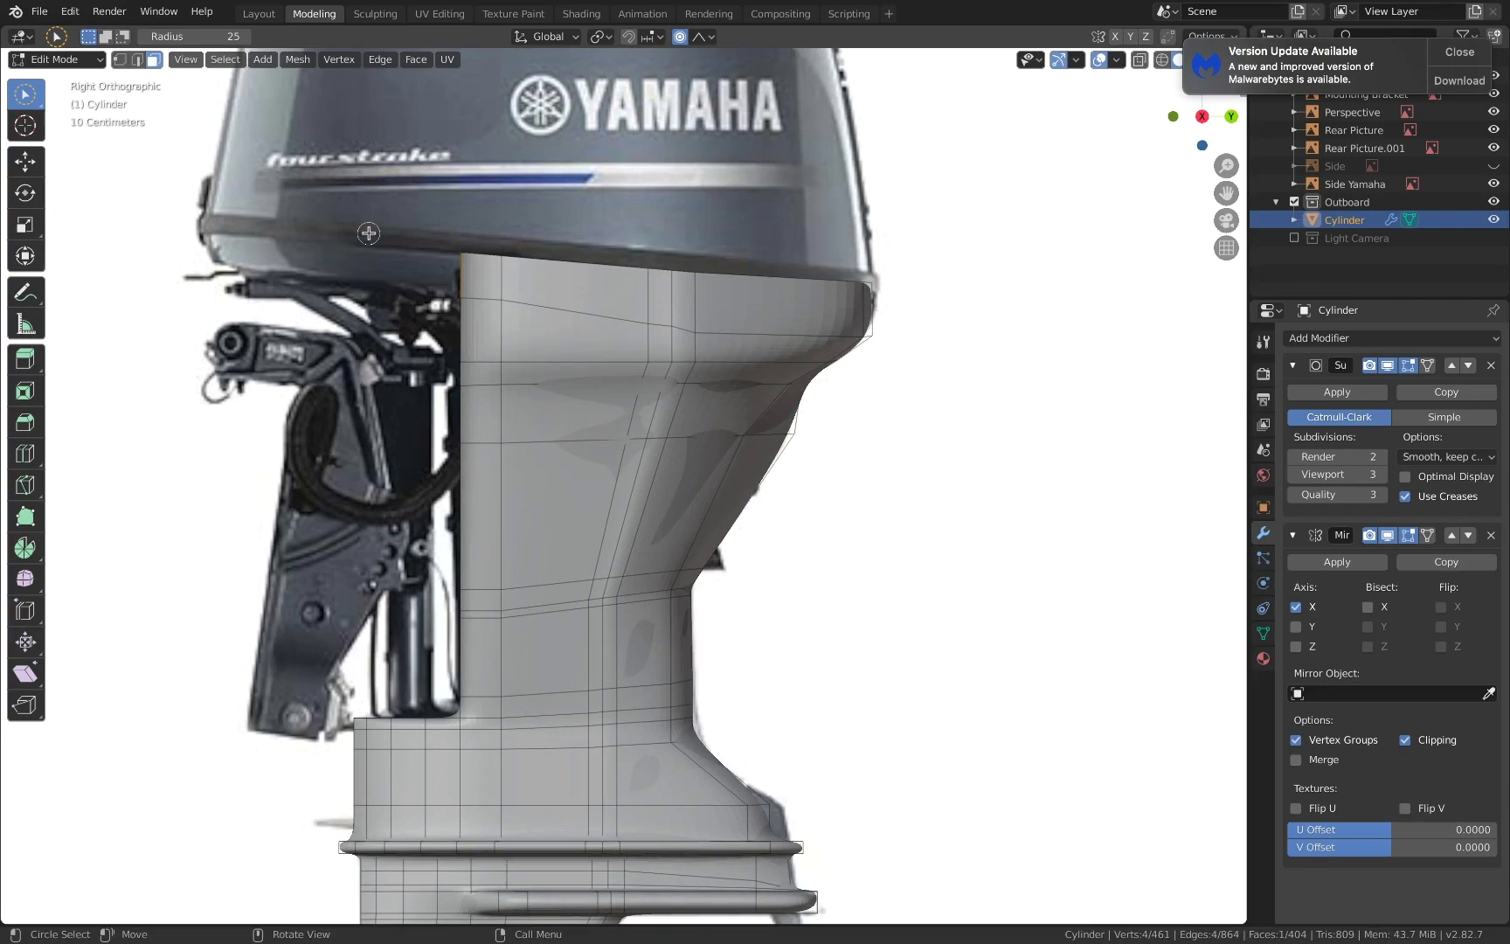
{"action": "key", "text": "g"}
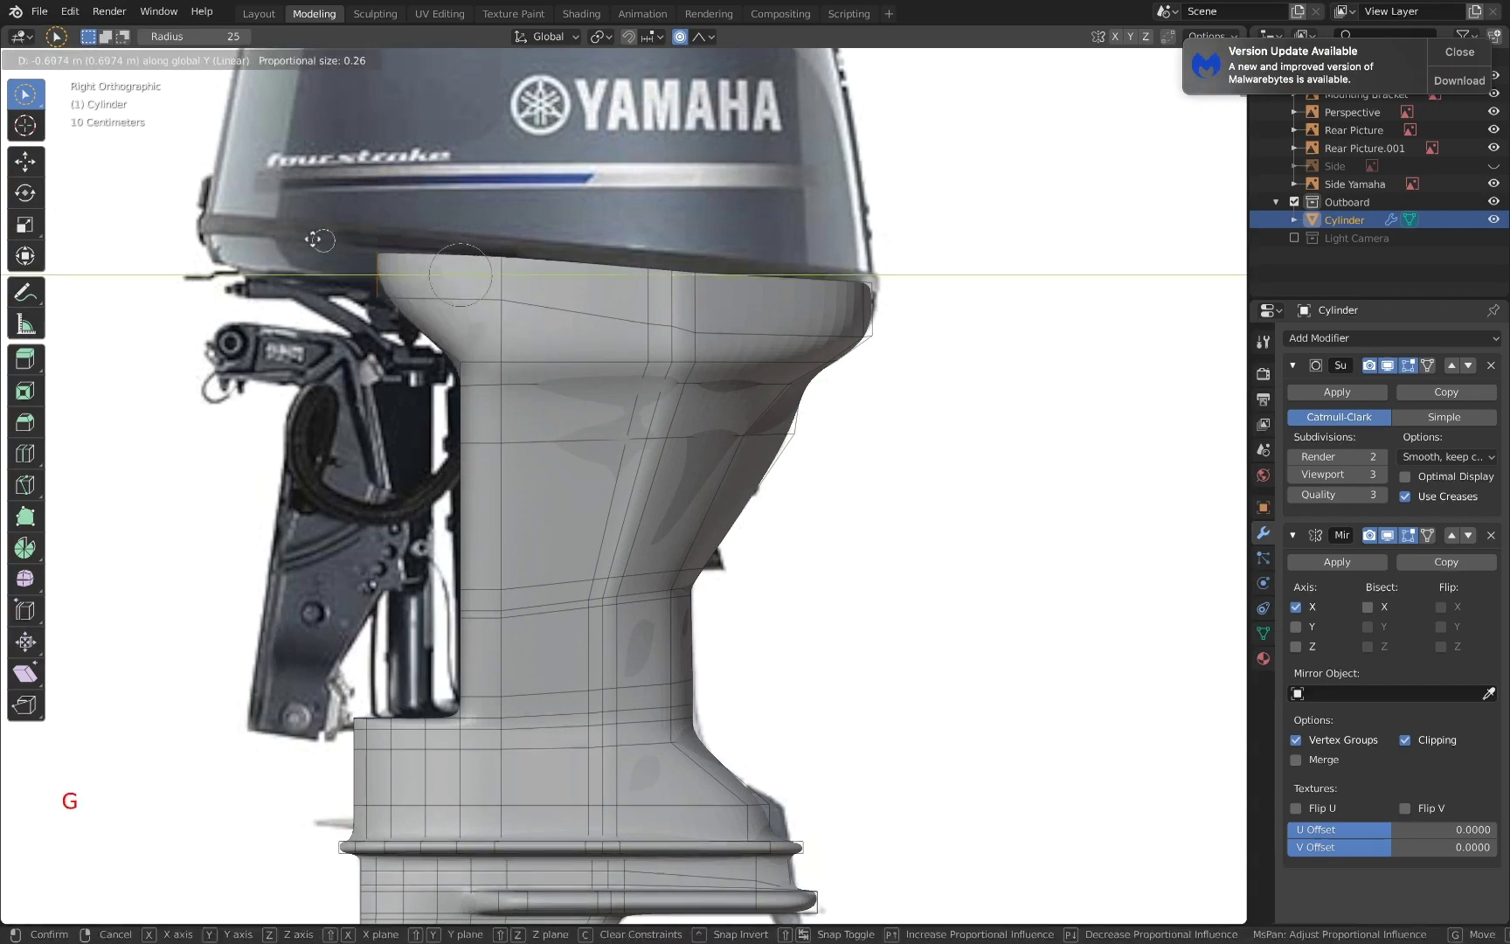
{"action": "left_click", "coordinate": [162, 226]}
- Select the edge beneath the front overhang and move it 0.0225 m along Y and 0.0975 m along Z
{"action": "middle_click_drag", "start_coordinate": [161, 226], "coordinate": [418, 286]}
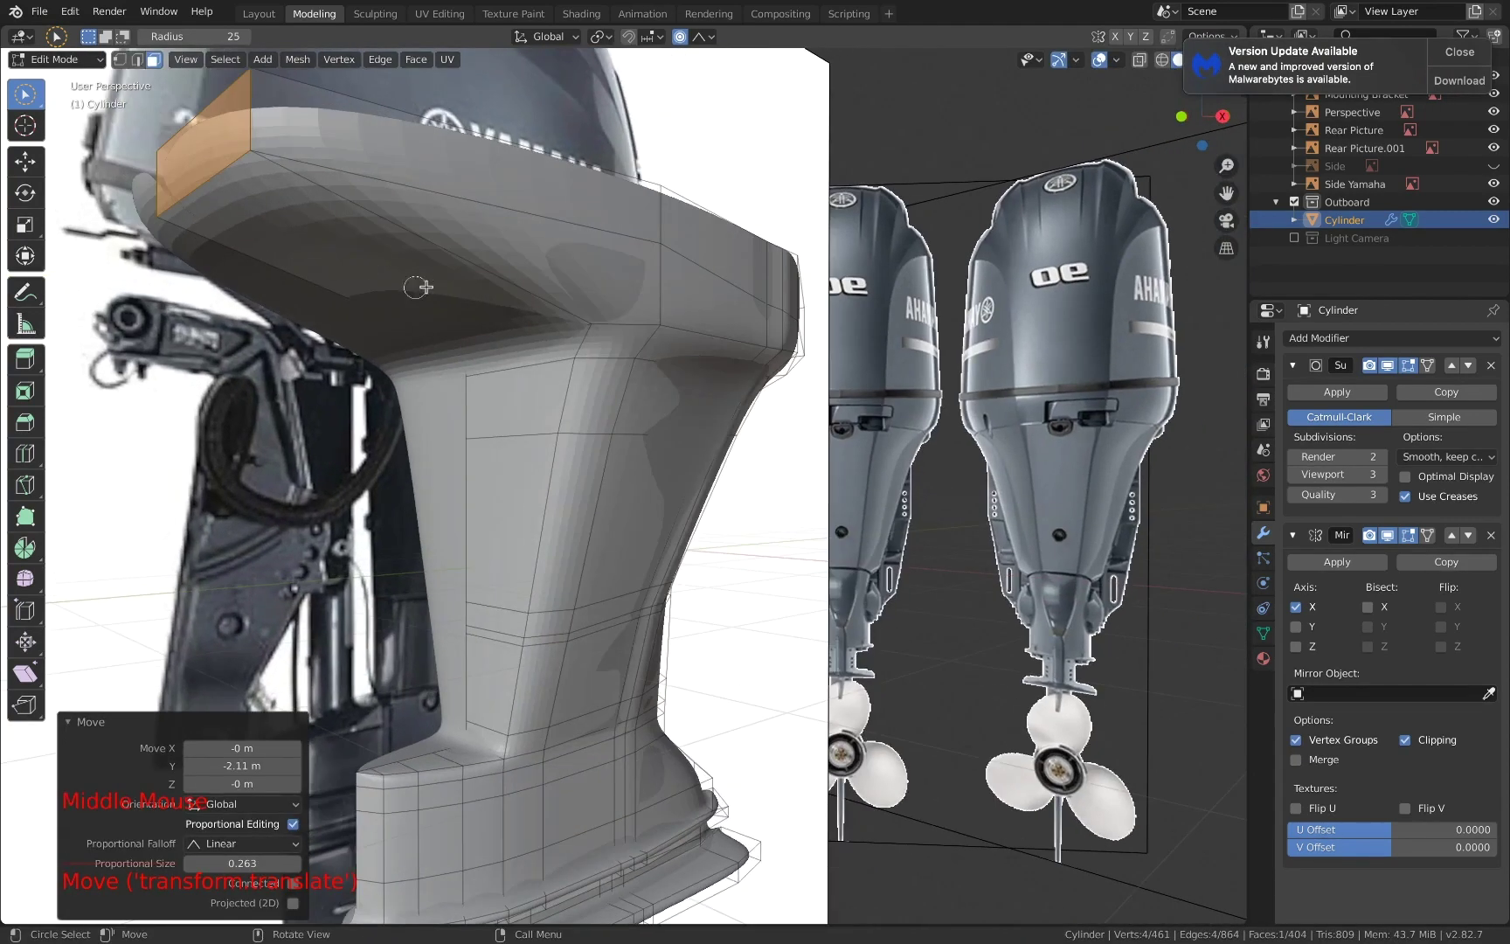
{"action": "key", "text": "2"}
{"action": "left_click", "coordinate": [515, 331]}
{"action": "left_click", "coordinate": [1221, 116]}
{"action": "key", "text": "z"}
{"action": "key", "text": "z"}
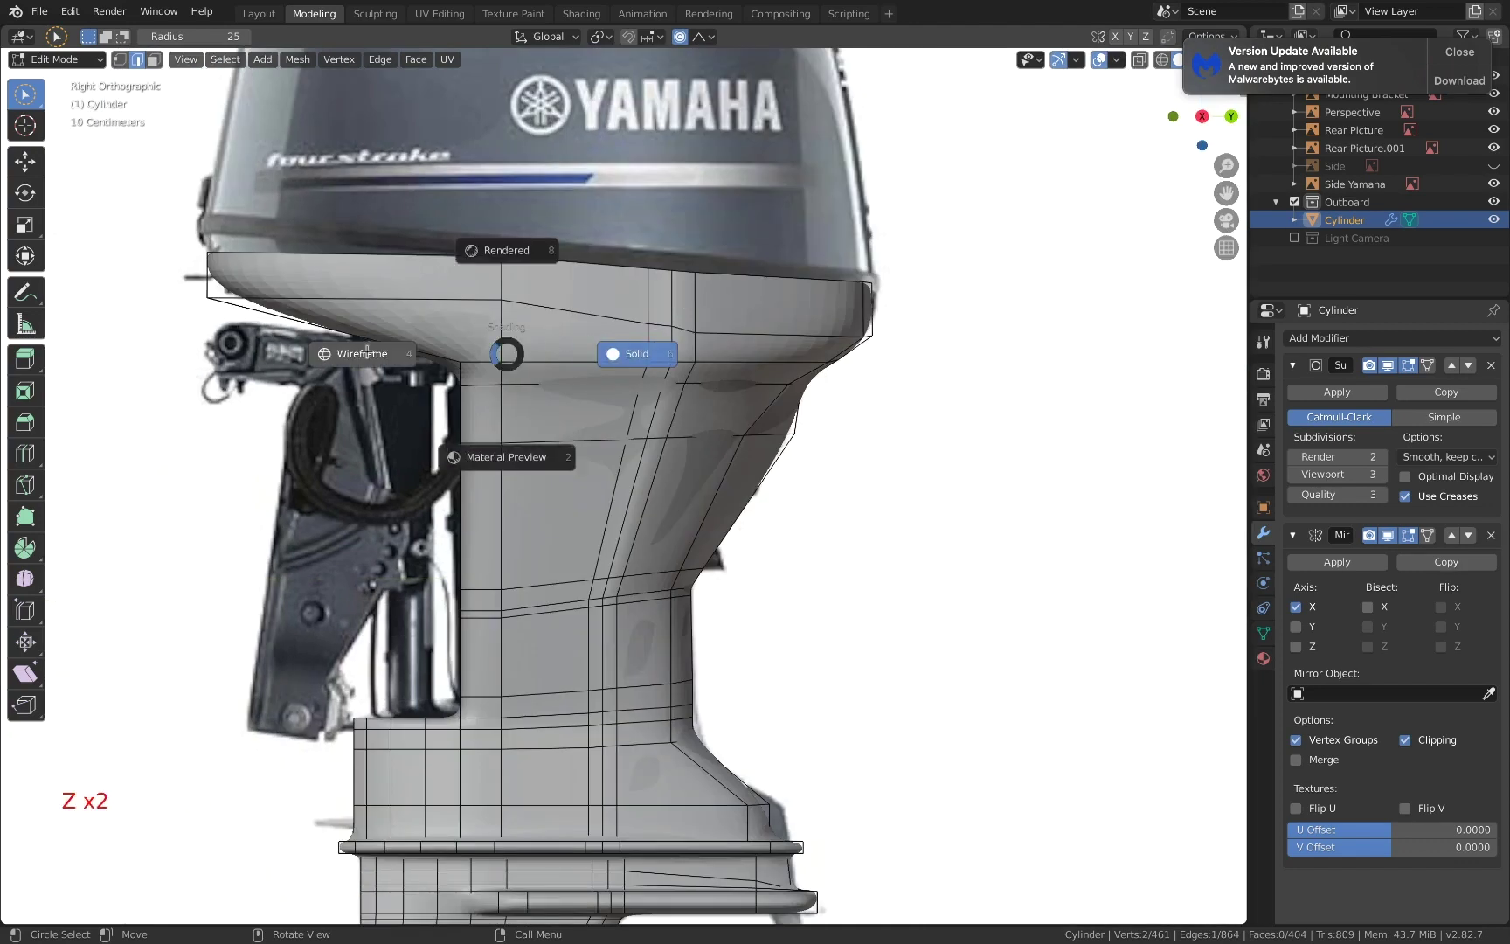
{"action": "left_click", "coordinate": [367, 350]}
{"action": "key", "text": "g"}
{"action": "left_click", "coordinate": [369, 338]}
- Add a centred loop cut around the lower part of the upper band, passing under the front overhang
{"action": "key", "text": "z"}
{"action": "key", "text": "z"}
{"action": "key", "text": "z"}
{"action": "left_click", "coordinate": [858, 338]}
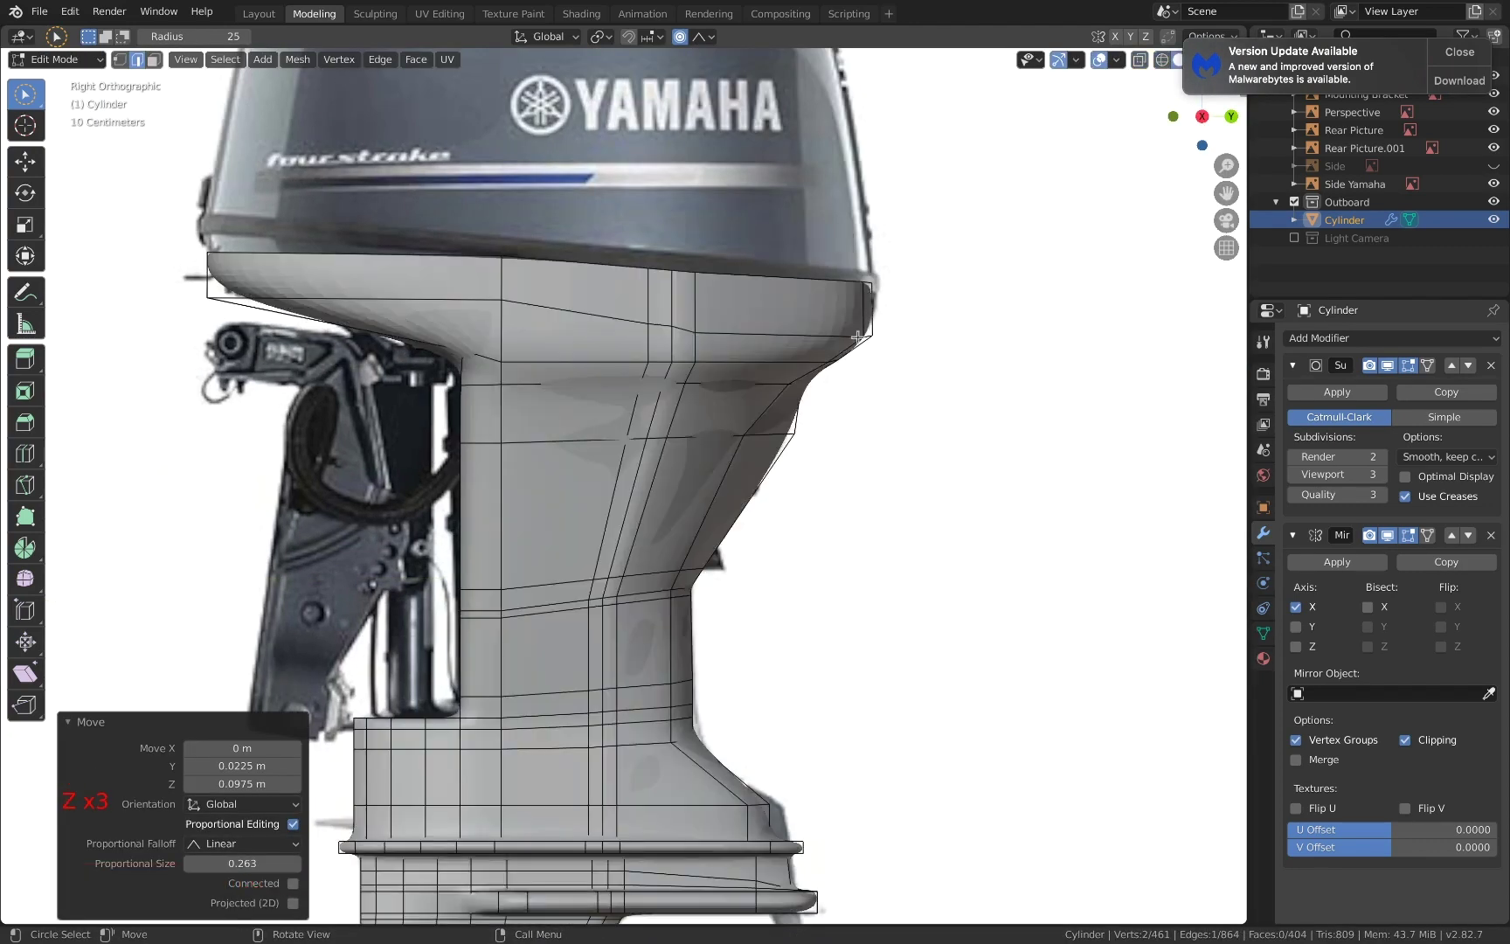
{"action": "double_click", "coordinate": [404, 324]}
- Move the new loop's edge under the front overhang rearward toward the midsection and switch to wireframe shading
{"action": "middle_click_drag", "start_coordinate": [404, 324], "coordinate": [354, 307]}
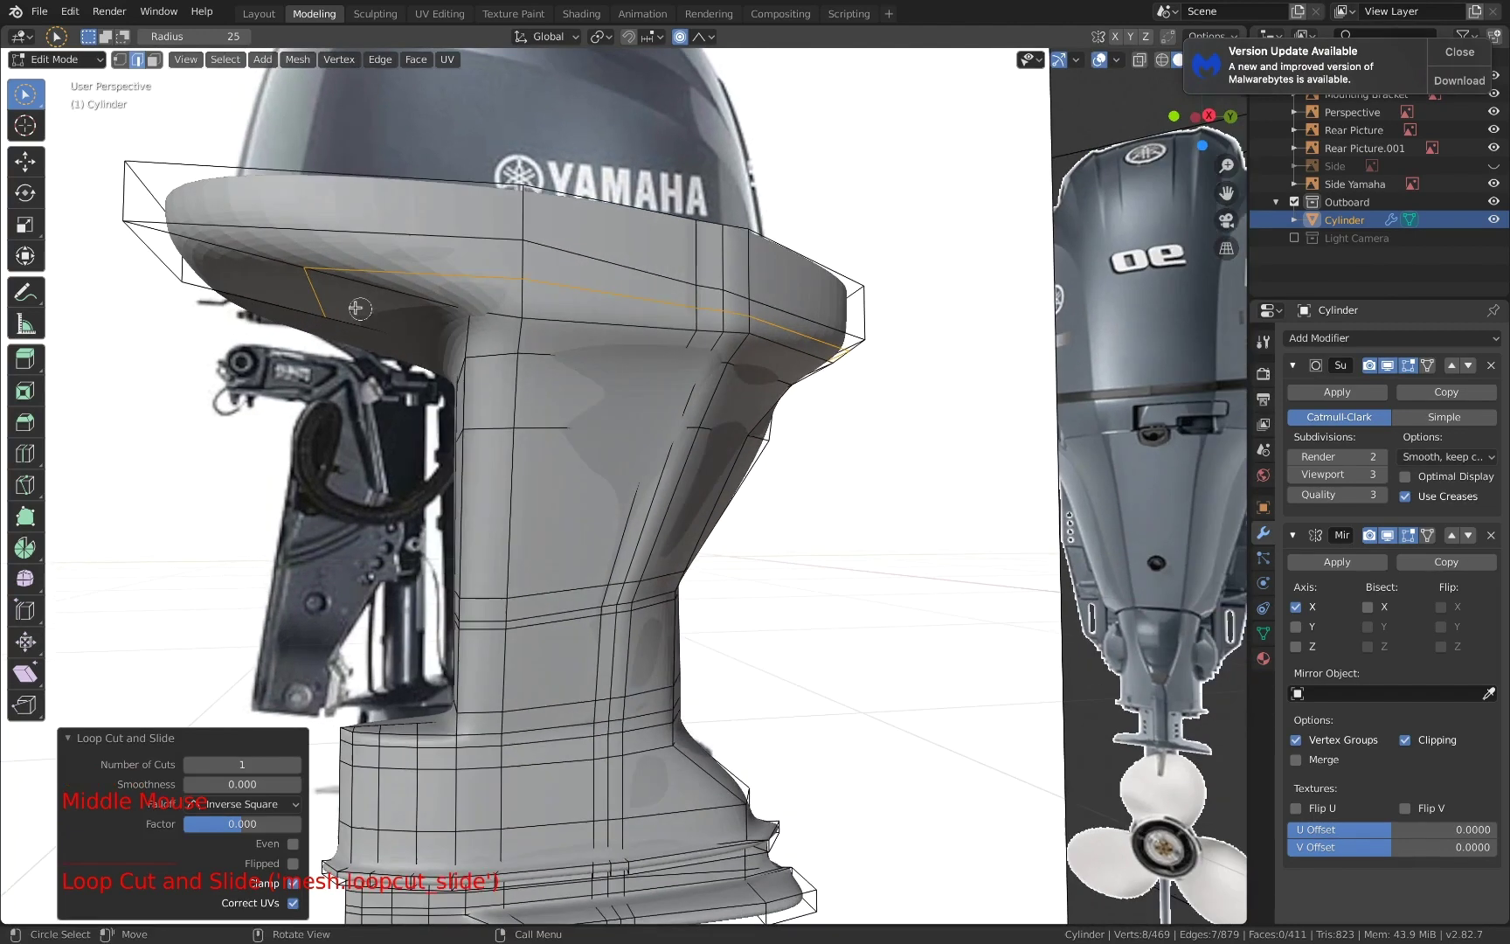
{"action": "left_click", "coordinate": [317, 297]}
{"action": "left_click", "coordinate": [1188, 111]}
{"action": "key", "text": "g"}
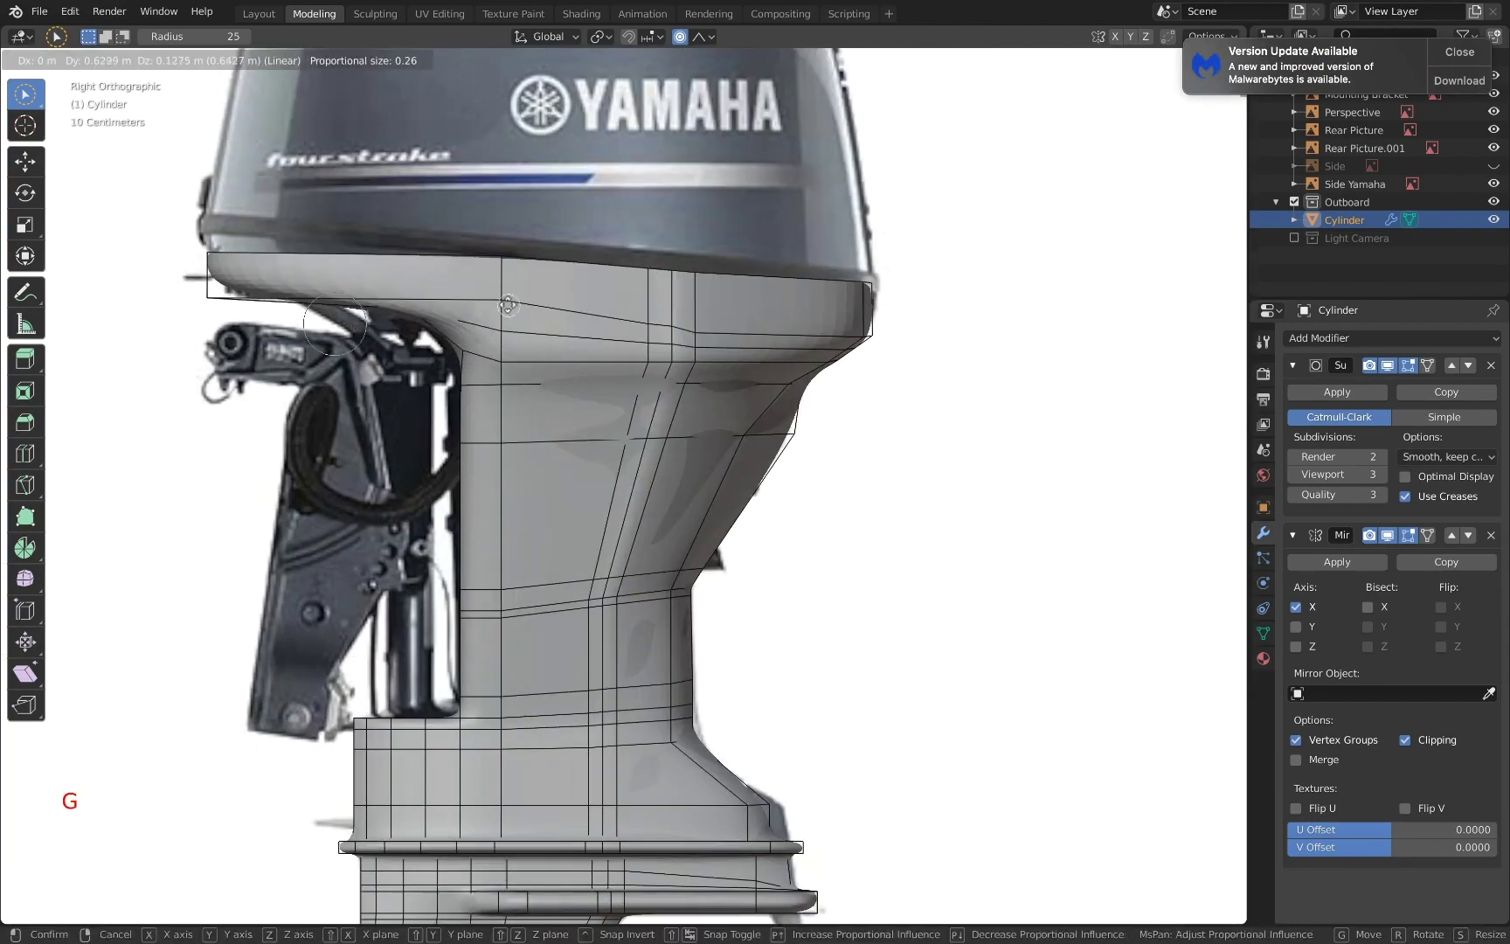
{"action": "left_click", "coordinate": [534, 314]}
{"action": "key", "text": "z"}
{"action": "left_click", "coordinate": [405, 318]}
{"action": "scroll", "coordinate": [404, 317], "scroll_direction": "up", "scroll_amount": 2}
{"action": "scroll", "coordinate": [405, 317], "scroll_direction": "up", "scroll_amount": 1, "text": "shift"}
{"action": "middle_click_drag", "start_coordinate": [404, 317], "coordinate": [515, 350], "text": "shift"}
{"action": "key", "text": "g"}
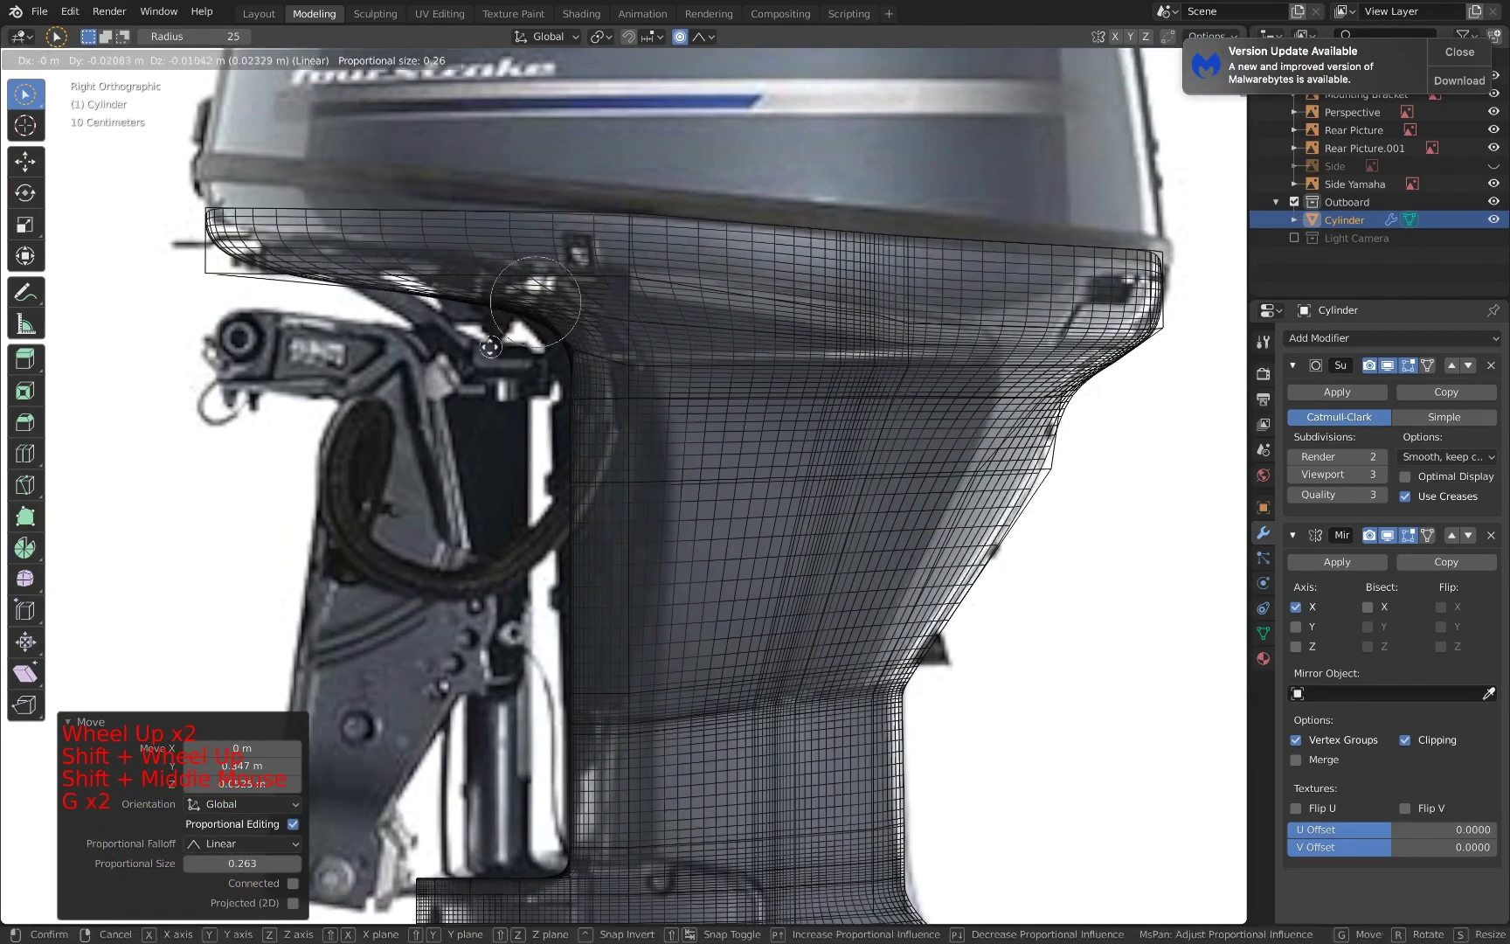
{"action": "right_click", "coordinate": [325, 304]}
- Select the band's front vertices at the overhang and raise them about 0.24 m along Z to the cowling's lower edge
{"action": "key", "text": "1"}
{"action": "key", "text": "a"}
{"action": "key", "text": "a"}
{"action": "key", "text": "a"}
{"action": "key", "text": "c"}
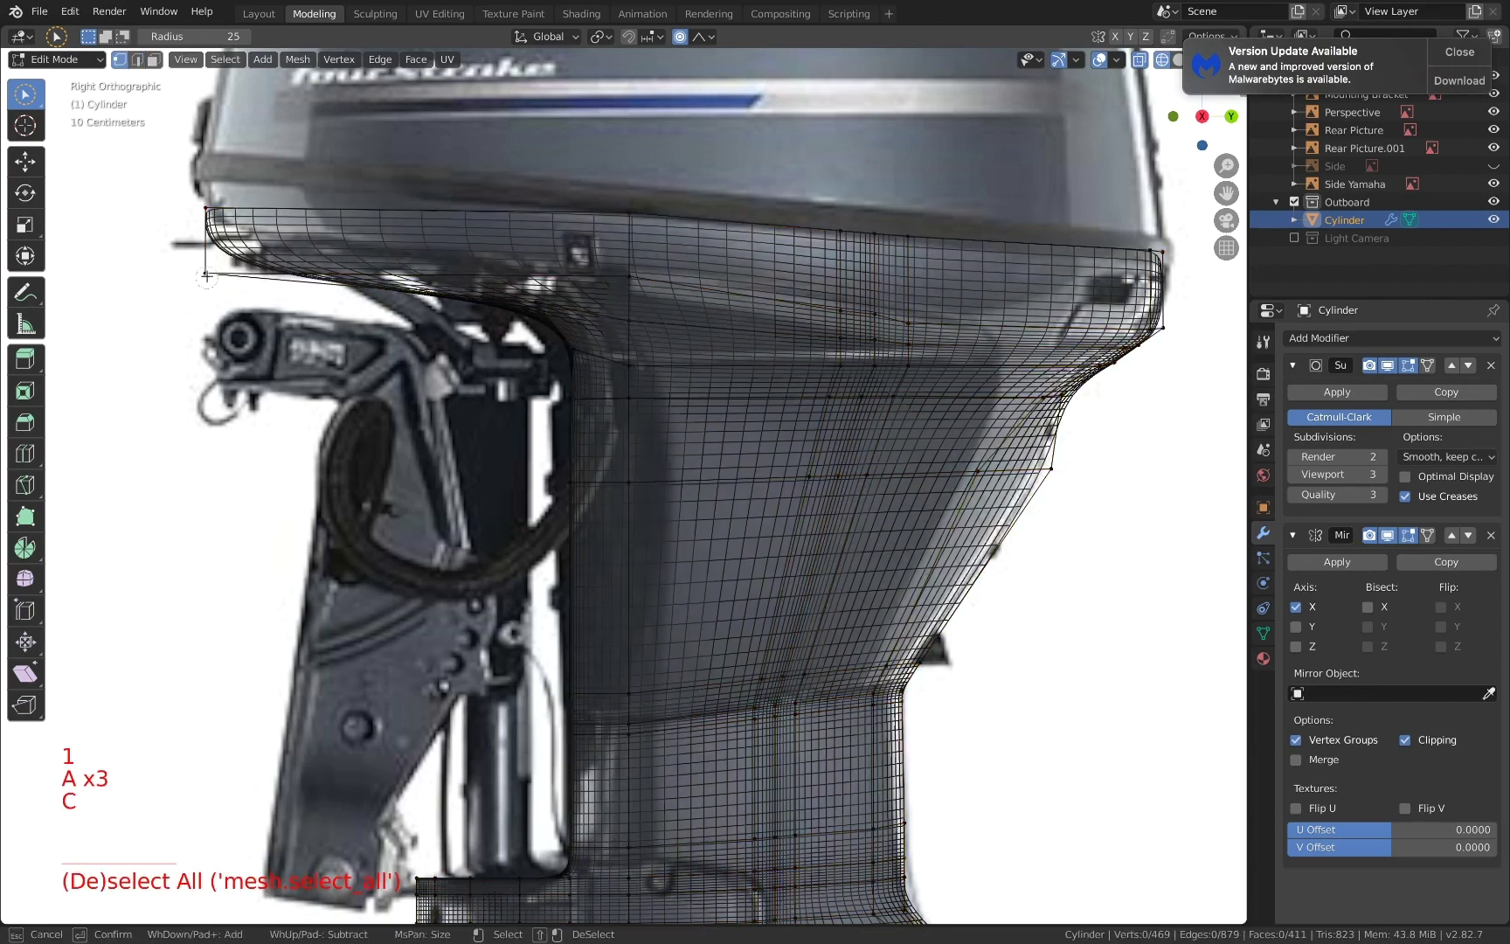
{"action": "key", "text": "g"}
{"action": "key", "text": "z"}
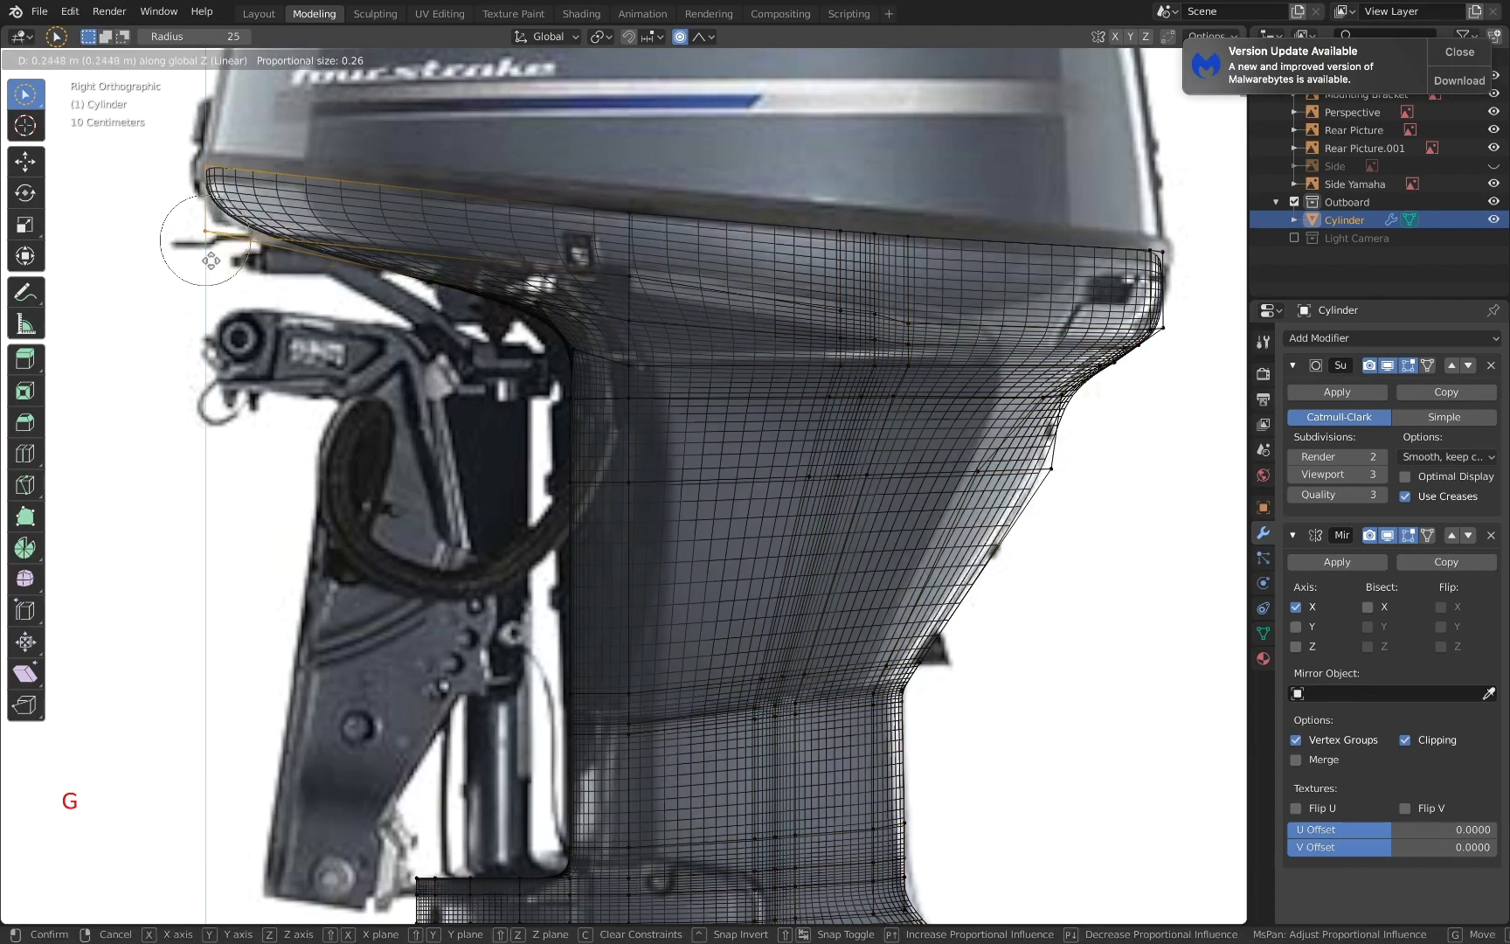
{"action": "left_click", "coordinate": [210, 256]}
- Move the vertices under the front overhang down and rearward toward the curved corner above the midsection
{"action": "scroll", "coordinate": [450, 262], "scroll_direction": "up", "scroll_amount": 3}
{"action": "middle_click_drag", "start_coordinate": [453, 274], "coordinate": [508, 403], "text": "shift"}
{"action": "key", "text": "a"}
{"action": "key", "text": "a"}
{"action": "key", "text": "a"}
{"action": "key", "text": "c"}
{"action": "left_click", "coordinate": [524, 295]}
{"action": "right_click", "coordinate": [528, 305]}
{"action": "key", "text": "g"}
{"action": "left_click", "coordinate": [559, 329]}
- Select the two vertices at the midsection's upper front corner and move them -0.0332 m along Y and -0.00603 m along Z
{"action": "key", "text": "a"}
{"action": "key", "text": "a"}
{"action": "key", "text": "a"}
{"action": "right_click", "coordinate": [586, 385]}
{"action": "key", "text": "g"}
{"action": "left_click", "coordinate": [572, 394]}
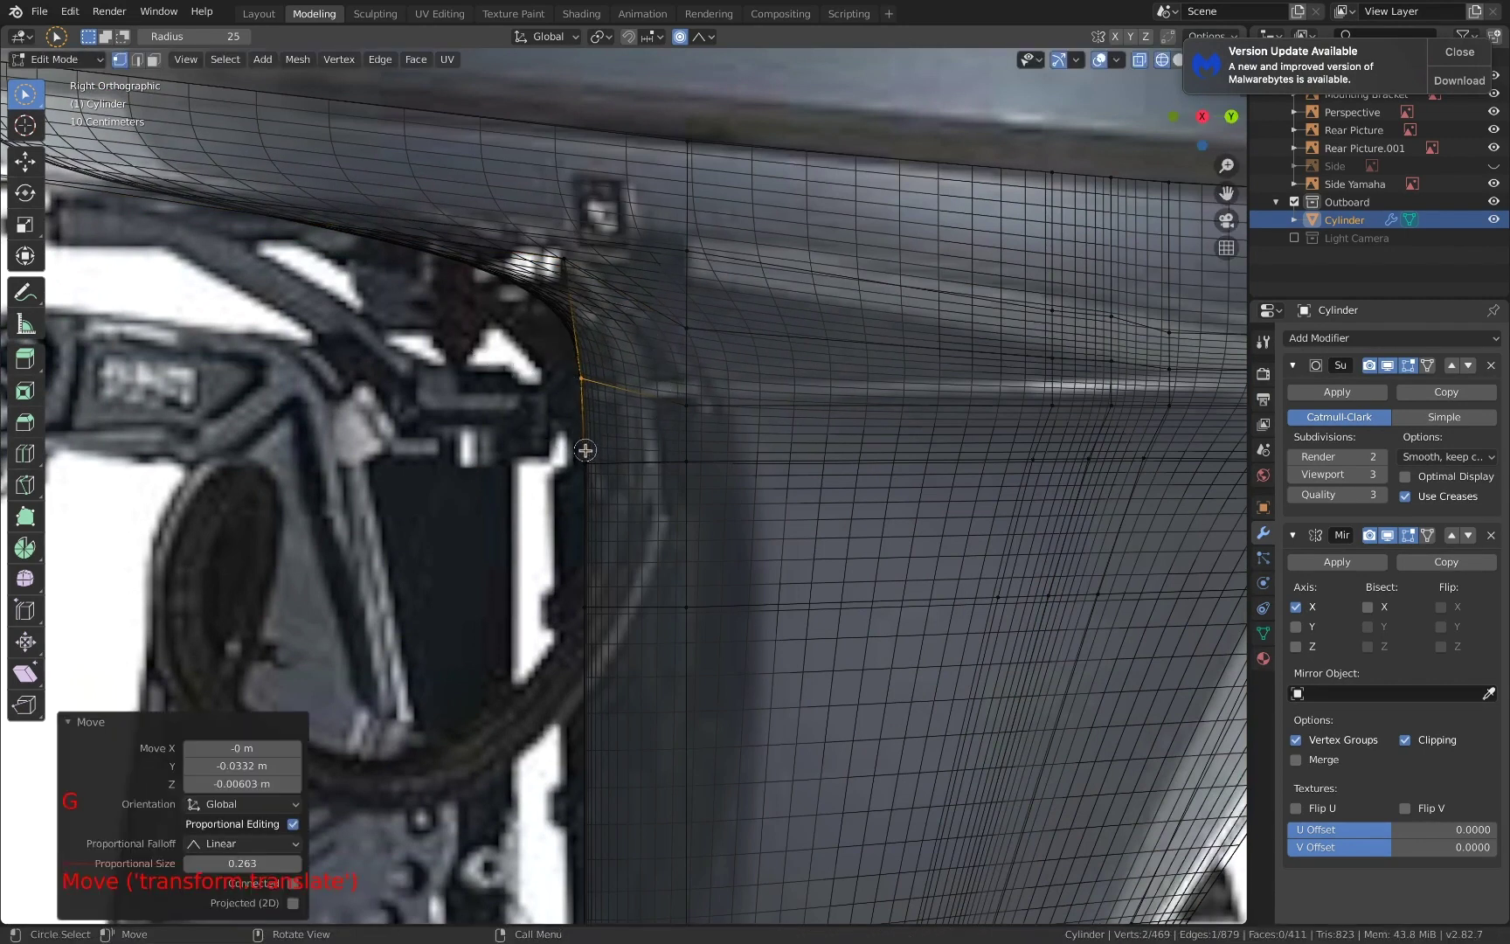
- Select the band's whole top edge and extrude it about 2.1 m up along Z over the cowling
{"action": "scroll", "coordinate": [594, 445], "scroll_direction": "down", "scroll_amount": 1}
{"action": "key", "text": "z"}
{"action": "left_click", "coordinate": [720, 427]}
{"action": "scroll", "coordinate": [655, 427], "scroll_direction": "down", "scroll_amount": 2}
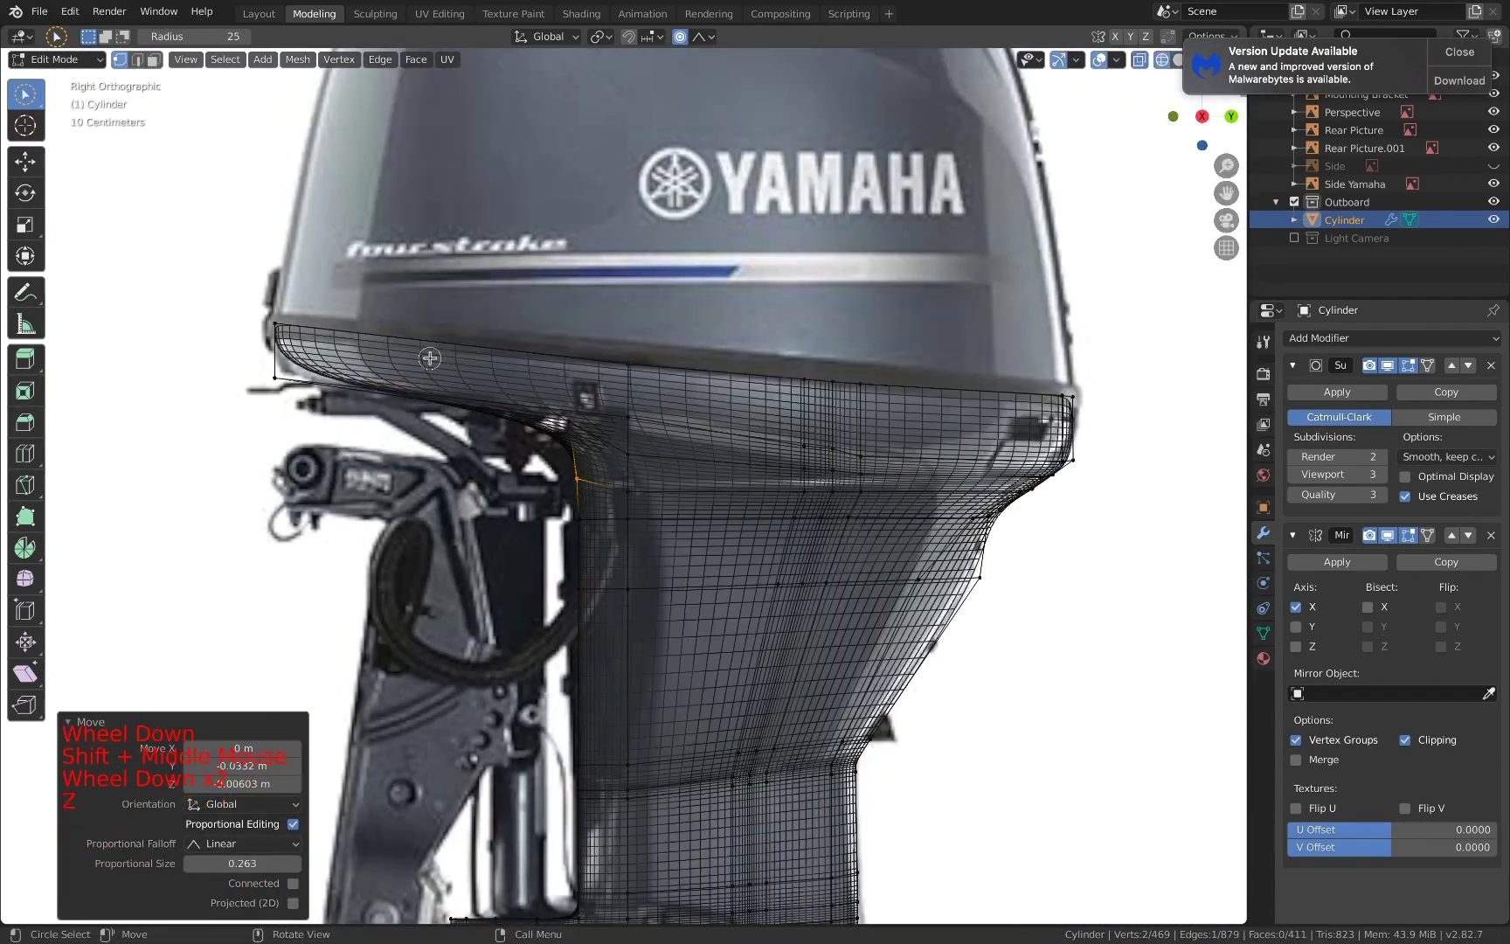
{"action": "key", "text": "a"}
{"action": "key", "text": "a"}
{"action": "key", "text": "a"}
{"action": "middle_click_drag", "start_coordinate": [1063, 396], "coordinate": [1009, 454], "text": "shift"}
{"action": "scroll", "coordinate": [1006, 459], "scroll_direction": "down", "scroll_amount": 2}
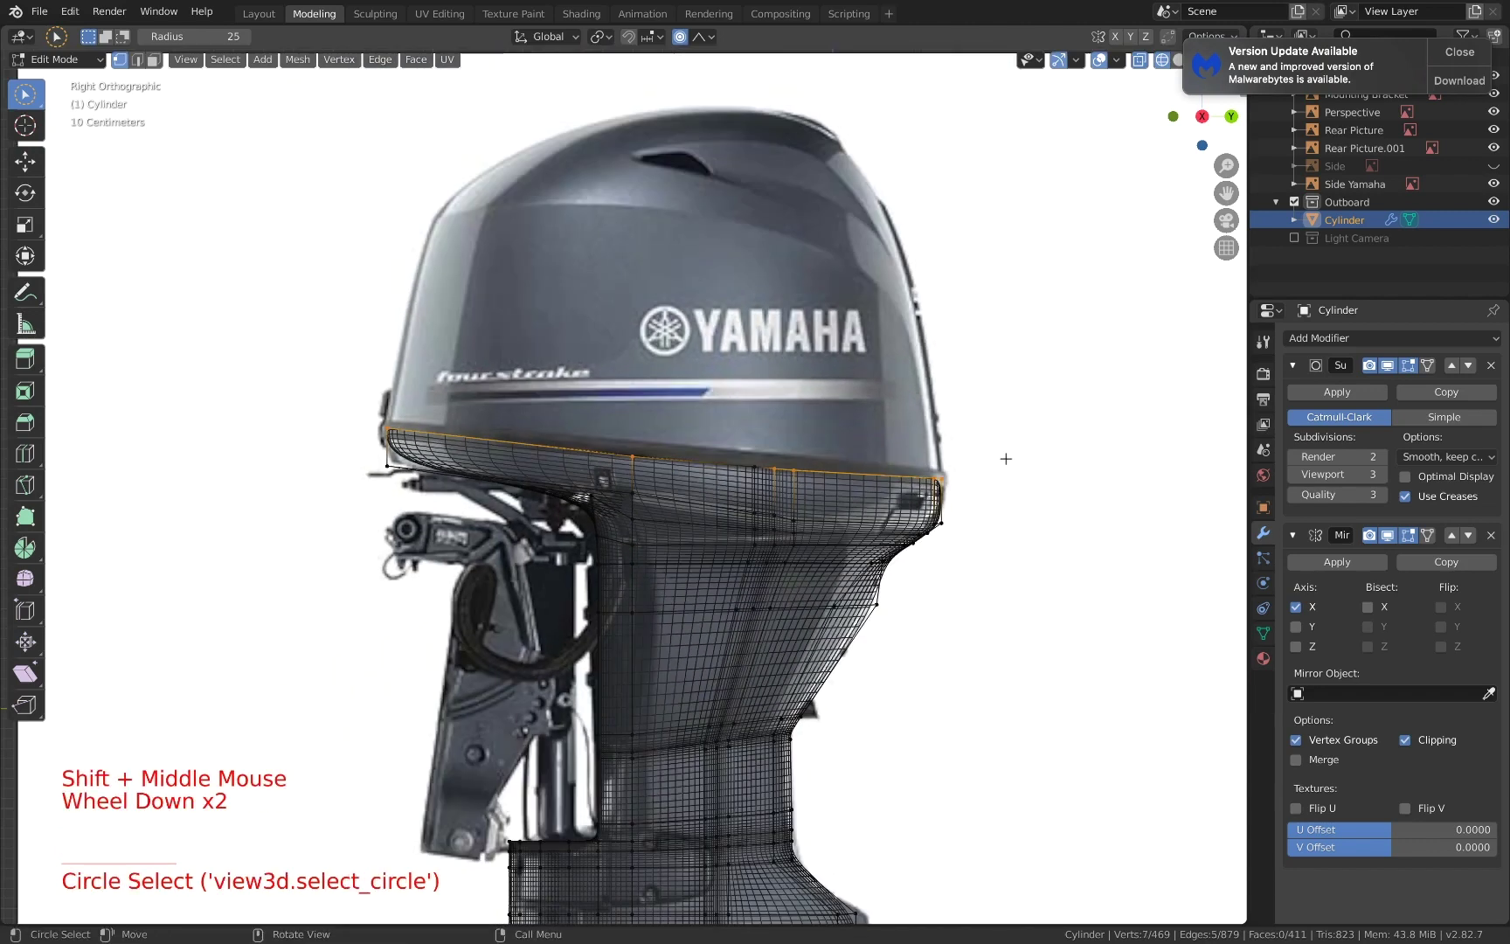
{"action": "key", "text": "c"}
{"action": "key", "text": "e"}
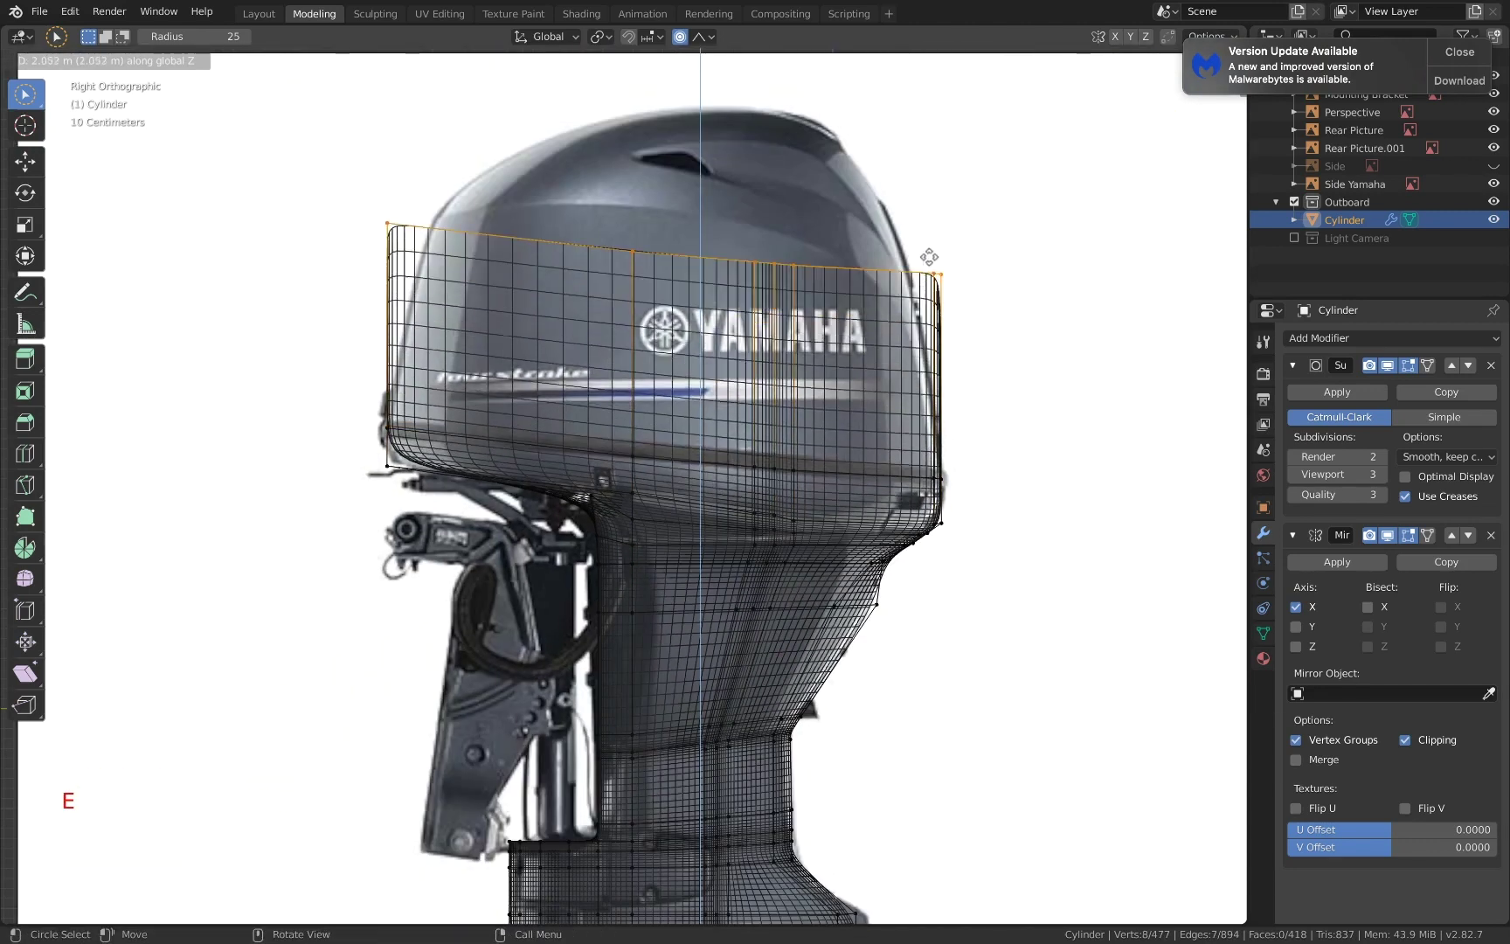
{"action": "left_click", "coordinate": [930, 253]}
- Flatten the extruded top edge with a Z scale of 0 and scale it inward toward the cowling's profile
{"action": "key", "text": "s"}
{"action": "key", "text": "z"}
{"action": "key", "text": "0"}
{"action": "key", "text": "Return"}
{"action": "key", "text": "s"}
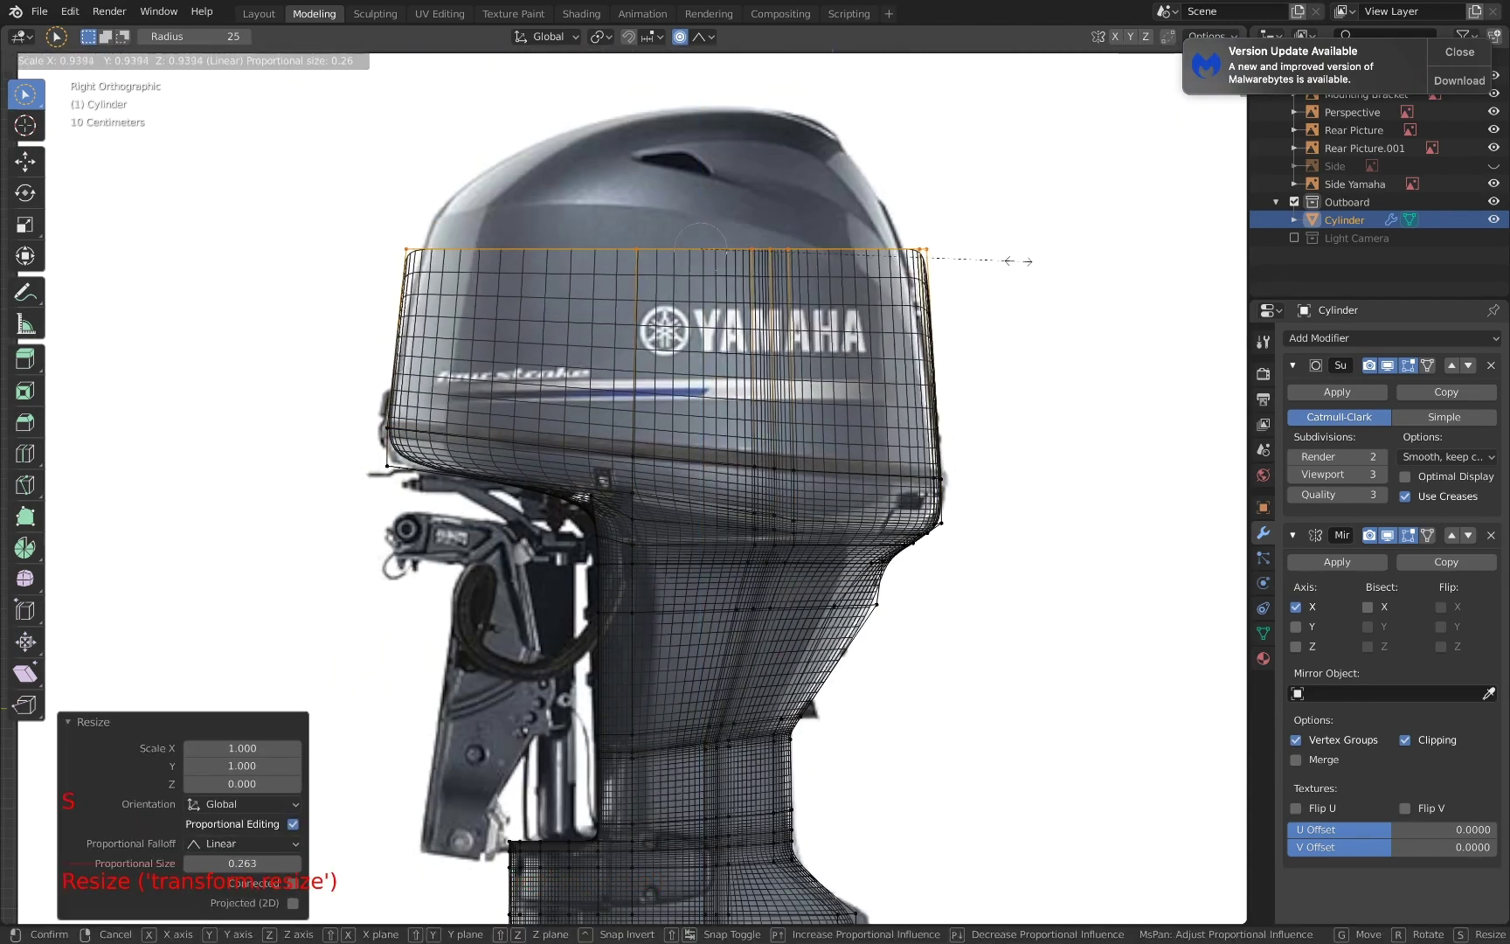
{"action": "left_click", "coordinate": [1002, 262]}
- Select the rear vertices of the extruded rim and lower them along Z at the cowling's back
{"action": "scroll", "coordinate": [1001, 259], "scroll_direction": "up", "scroll_amount": 2}
{"action": "middle_click_drag", "start_coordinate": [1001, 259], "coordinate": [986, 356], "text": "shift"}
{"action": "key", "text": "a"}
{"action": "key", "text": "a"}
{"action": "key", "text": "a"}
{"action": "key", "text": "c"}
{"action": "left_click", "coordinate": [1026, 244]}
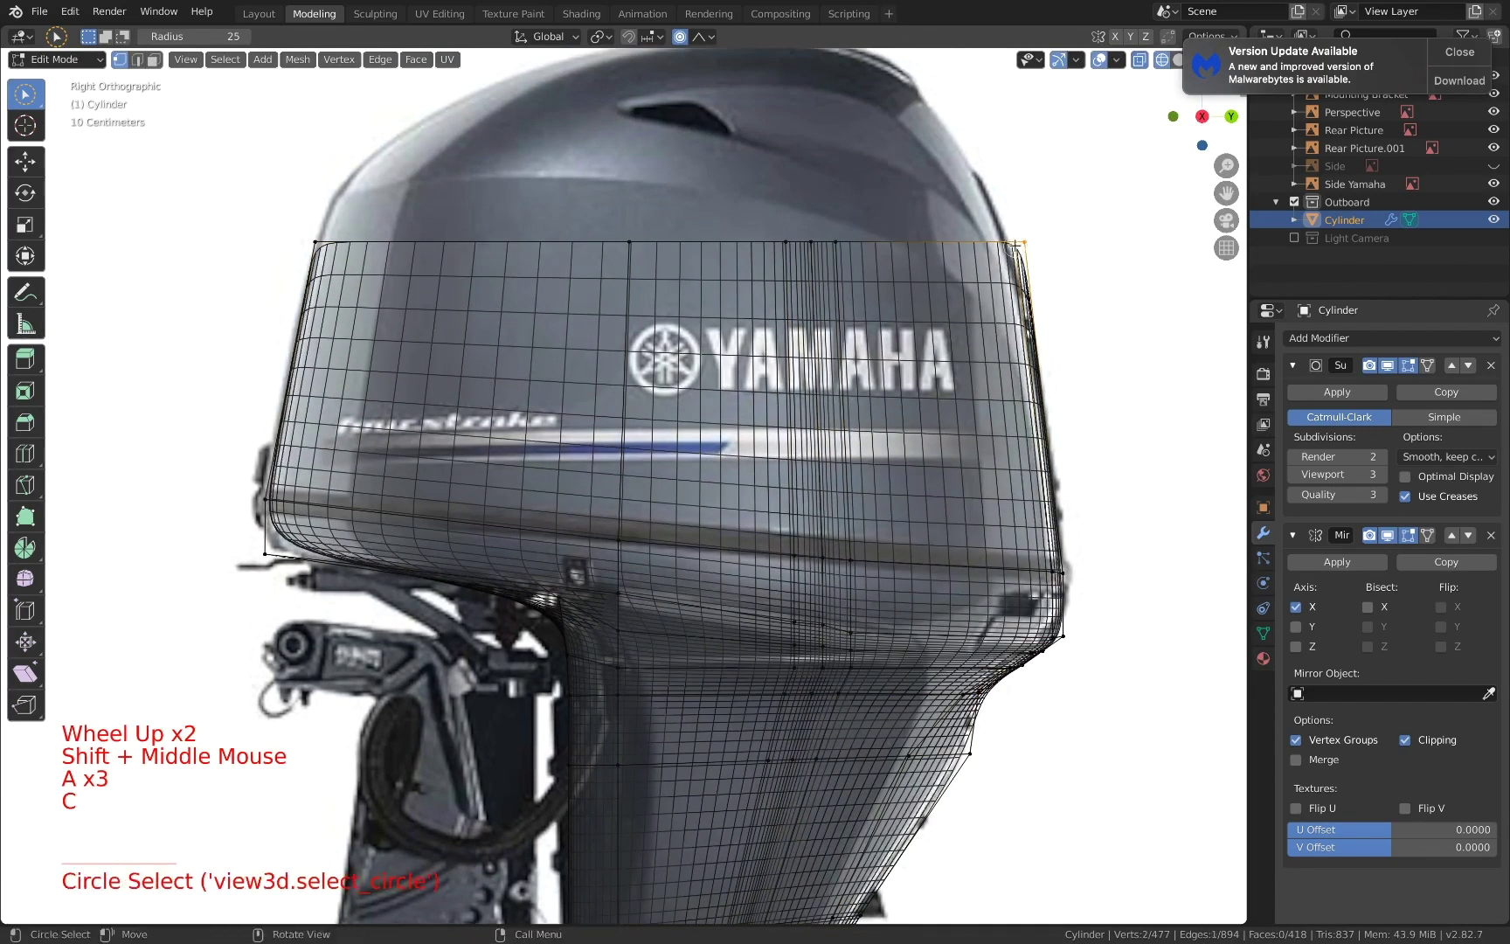
{"action": "key", "text": "g"}
{"action": "key", "text": "z"}
{"action": "left_click", "coordinate": [1033, 288]}
- Slide three vertices in the rear half of the rim to spread them along its slope toward the back
{"action": "left_click", "coordinate": [839, 245]}
{"action": "key", "text": "g"}
{"action": "key", "text": "g"}
{"action": "left_click", "coordinate": [912, 261]}
{"action": "left_click", "coordinate": [815, 245]}
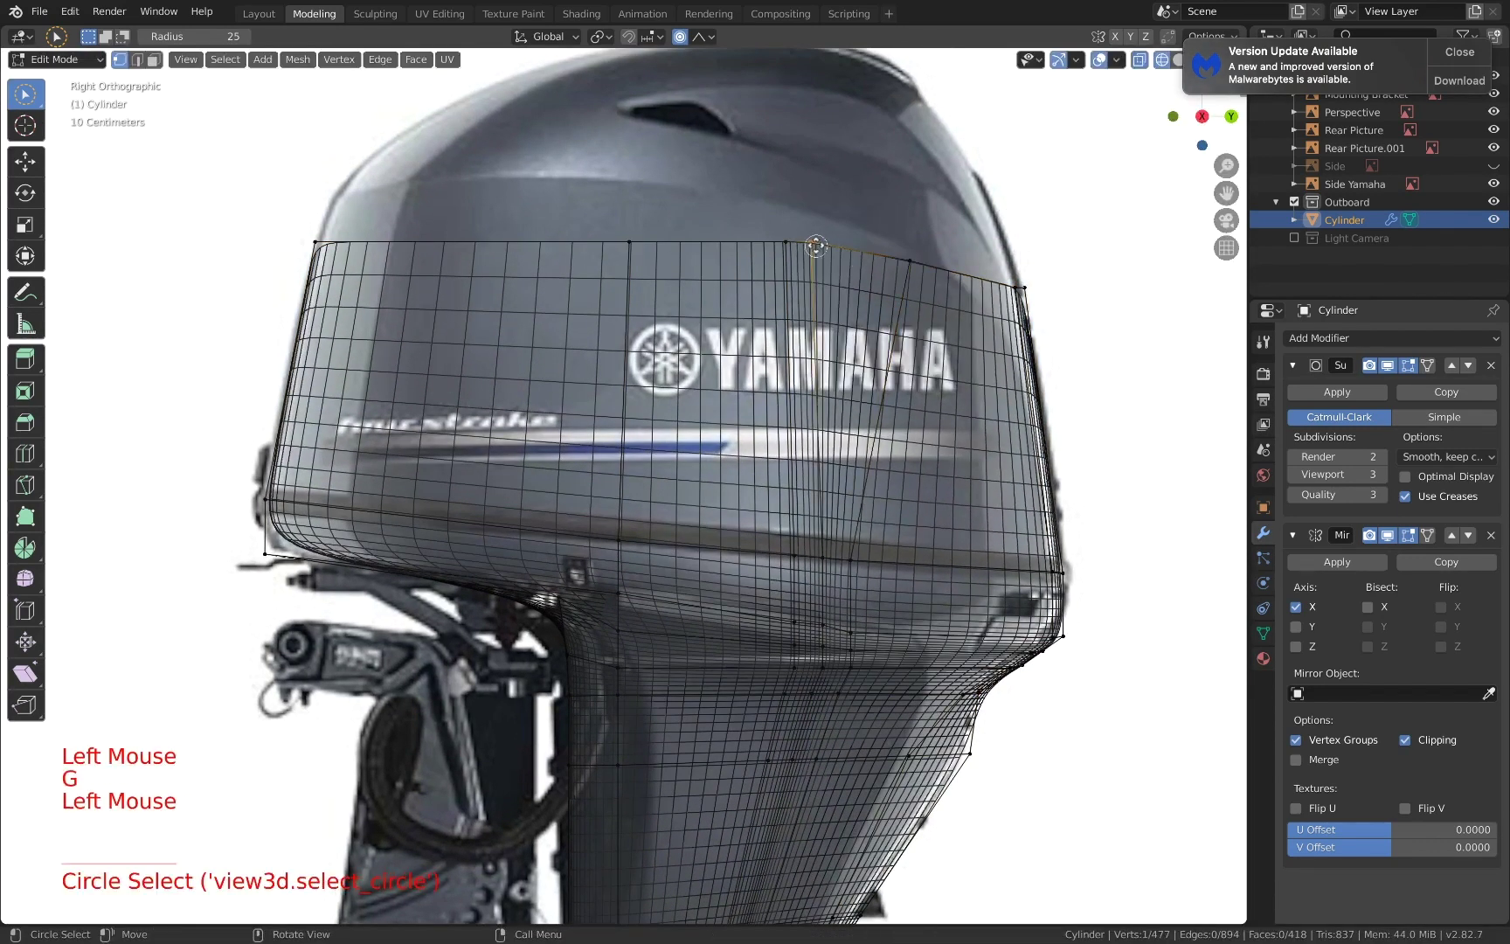
{"action": "key", "text": "g"}
{"action": "key", "text": "g"}
{"action": "left_click", "coordinate": [845, 250]}
{"action": "left_click", "coordinate": [788, 241]}
{"action": "key", "text": "g"}
{"action": "key", "text": "g"}
{"action": "left_click", "coordinate": [767, 242]}
- Raise the rim's two middle vertices, and lift the front one of them further to form the rim's high point
{"action": "key", "text": "a"}
{"action": "key", "text": "a"}
{"action": "key", "text": "a"}
{"action": "key", "text": "c"}
{"action": "left_click_drag", "start_coordinate": [766, 241], "coordinate": [635, 241]}
{"action": "right_click", "coordinate": [634, 241]}
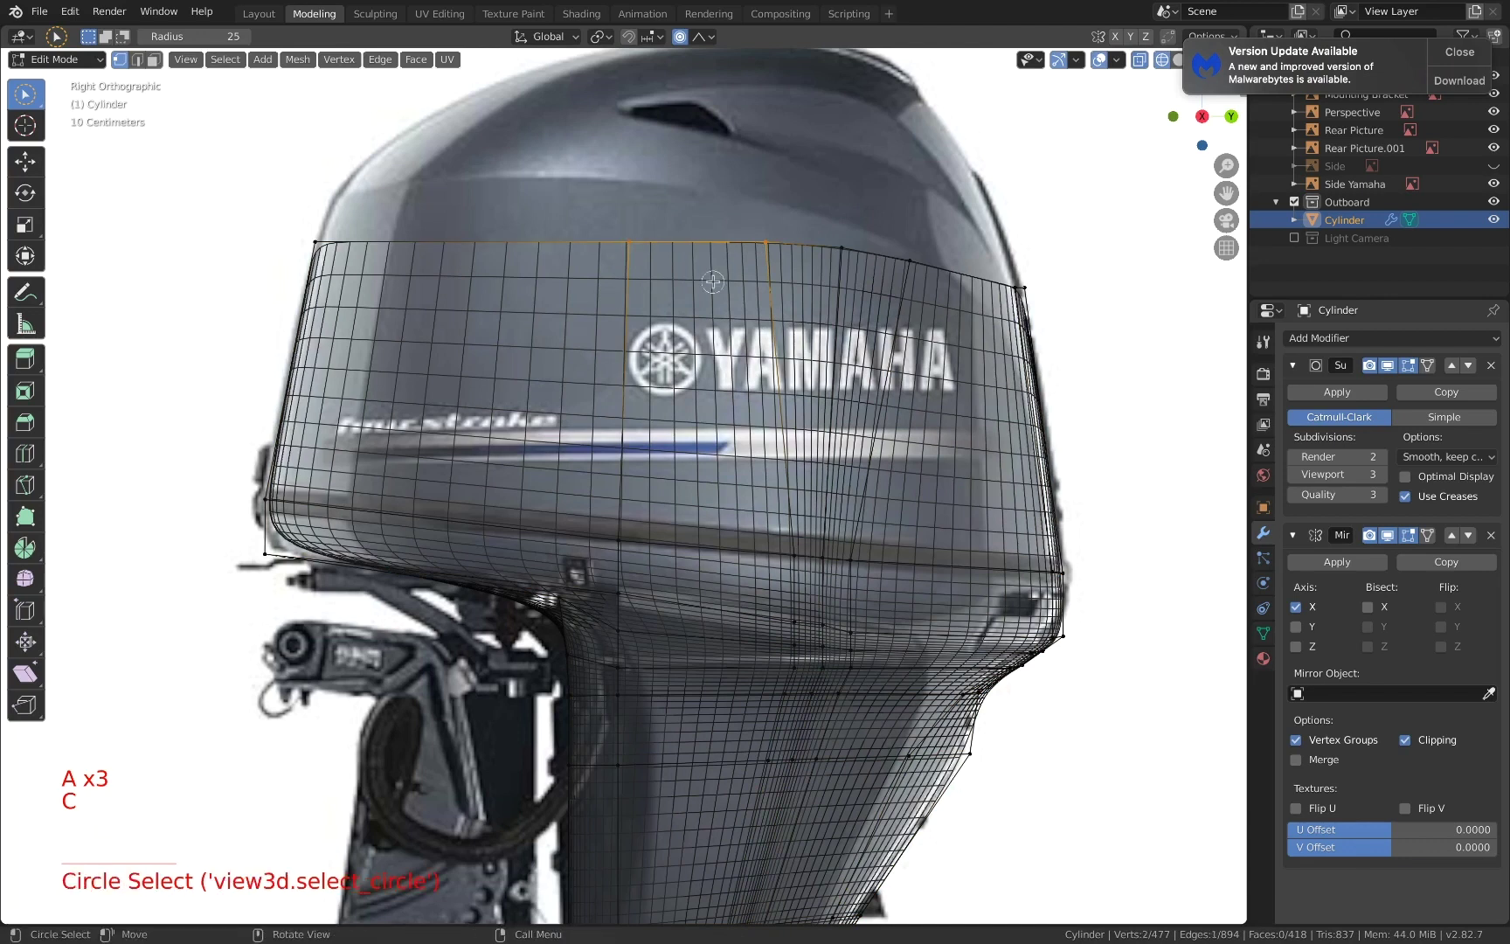
{"action": "key", "text": "g"}
{"action": "left_click", "coordinate": [762, 223]}
{"action": "key", "text": "a"}
{"action": "left_click", "coordinate": [631, 201]}
{"action": "key", "text": "g"}
{"action": "left_click", "coordinate": [634, 179]}
- Raise the two rim vertices ahead of the rear corner so the rim curves smoothly down toward the back
{"action": "left_click", "coordinate": [836, 248]}
{"action": "key", "text": "g"}
{"action": "left_click", "coordinate": [843, 224]}
{"action": "left_click", "coordinate": [905, 260]}
{"action": "key", "text": "g"}
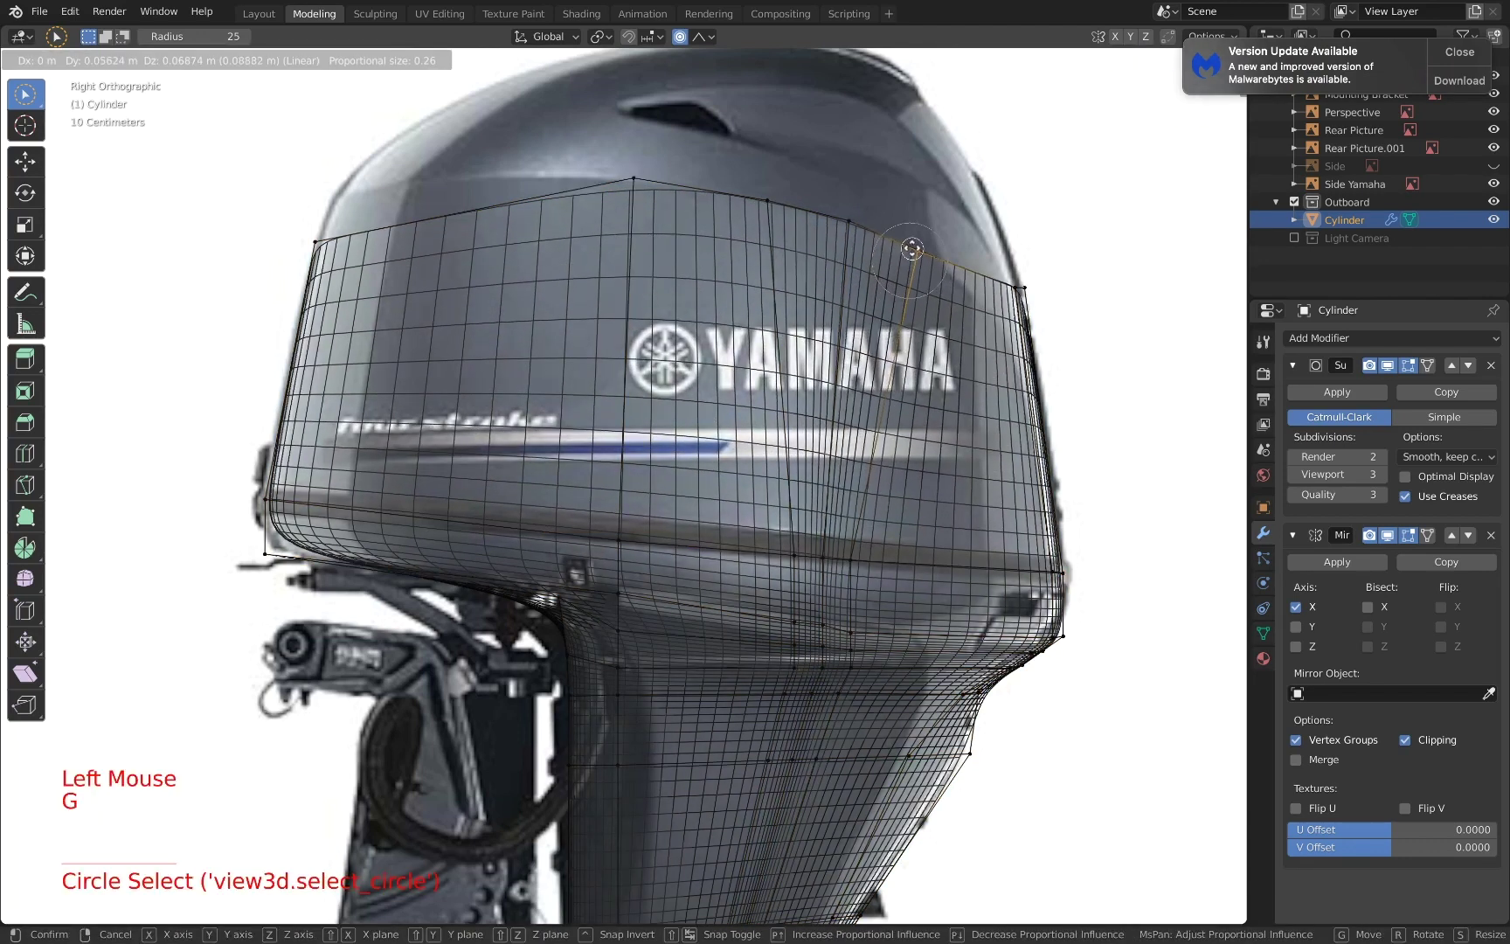
{"action": "left_click", "coordinate": [911, 249]}
- Move the rim's front vertices 0.1 m along Y and 0.306 m along Z, and switch to solid shading
{"action": "middle_click_drag", "start_coordinate": [597, 327], "coordinate": [830, 425], "text": "shift"}
{"action": "left_click", "coordinate": [550, 344]}
{"action": "key", "text": "g"}
{"action": "left_click", "coordinate": [564, 301]}
{"action": "key", "text": "z"}
{"action": "left_click", "coordinate": [755, 433]}
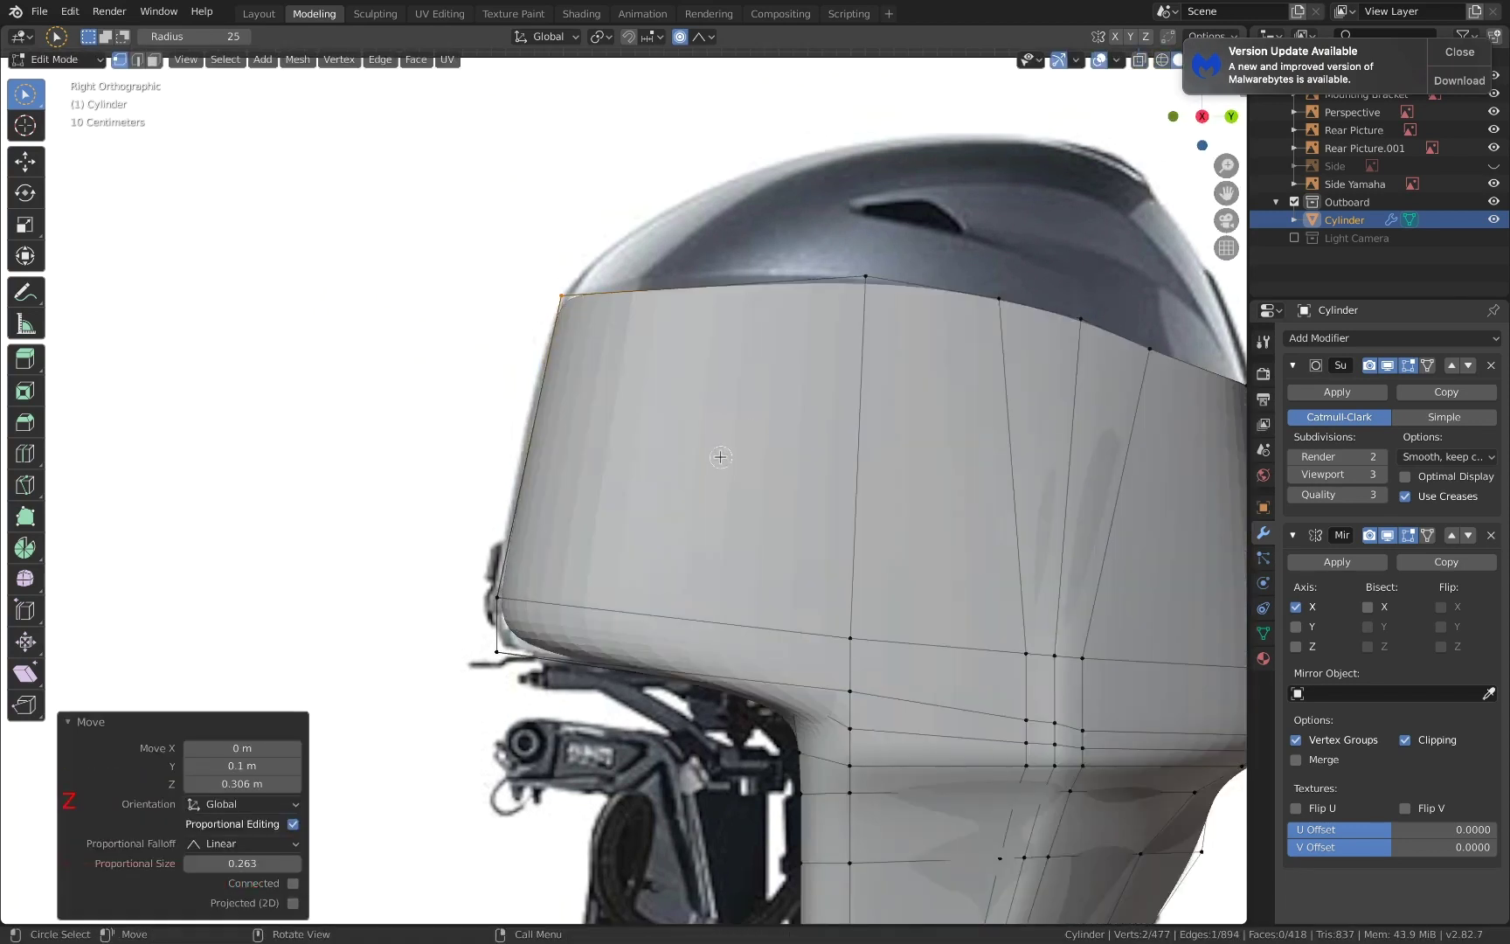
- Add a vertical loop cut through the cowling's front section and move its cowling edge -0.487 m along Y
{"action": "left_click", "coordinate": [657, 633]}
{"action": "key", "text": "a"}
{"action": "key", "text": "a"}
{"action": "key", "text": "a"}
{"action": "key", "text": "c"}
{"action": "key", "text": "z"}
{"action": "key", "text": "g"}
{"action": "left_click", "coordinate": [703, 395]}
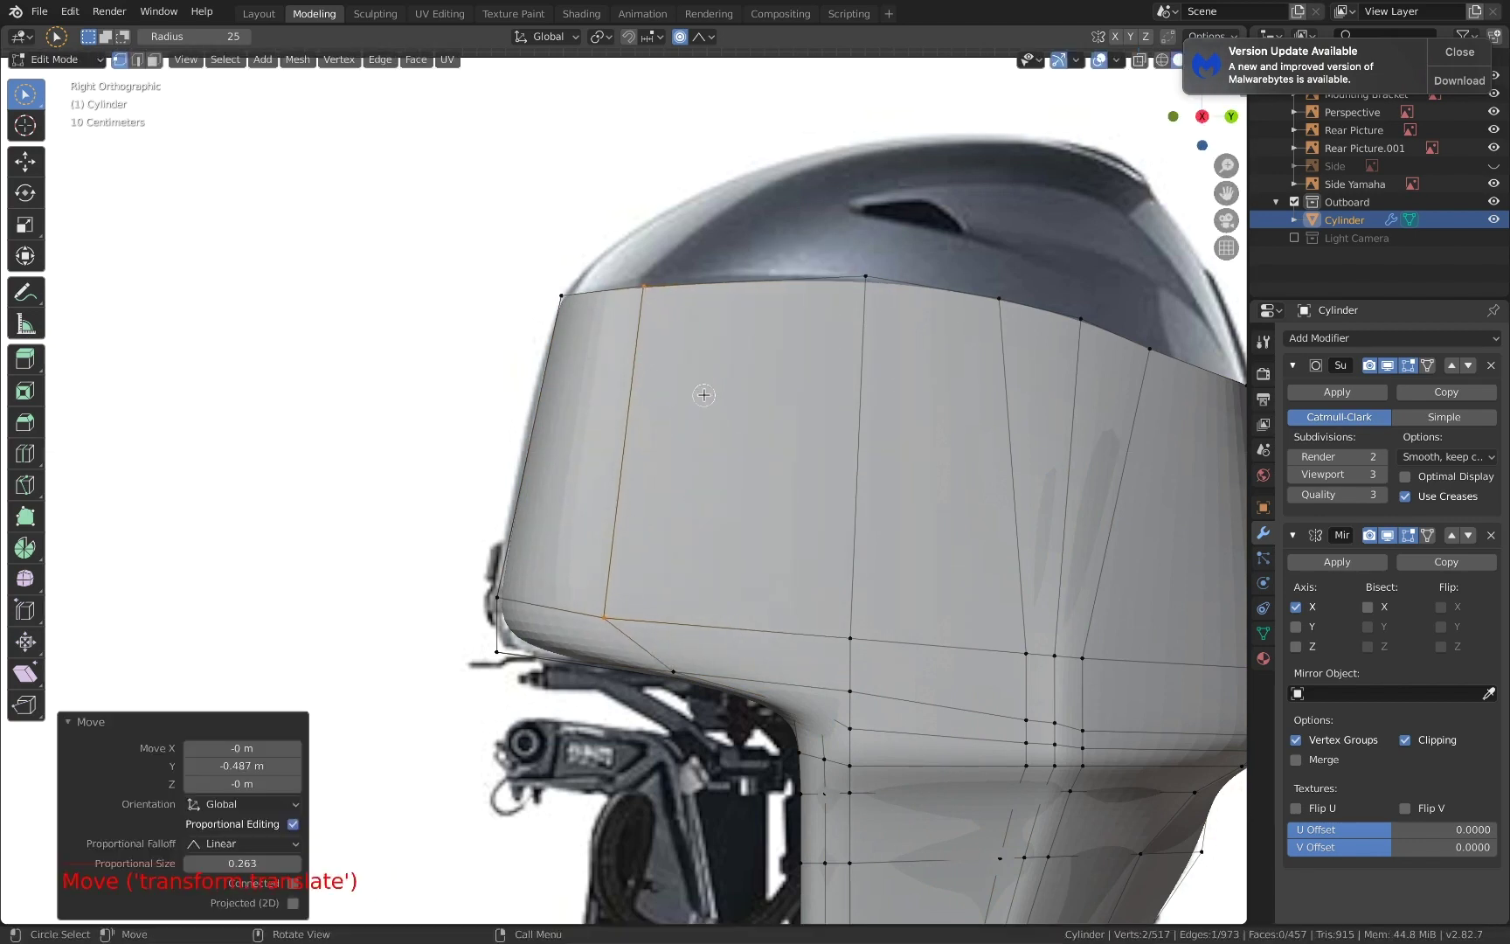
- Extrude the cowling's top rim 0.0437 m along Y and 0.562 m along Z, and scale it to about 0.85
{"action": "middle_click_drag", "start_coordinate": [703, 395], "coordinate": [570, 553], "text": "shift"}
{"action": "key", "text": "a"}
{"action": "key", "text": "a"}
{"action": "key", "text": "a"}
{"action": "key", "text": "c"}
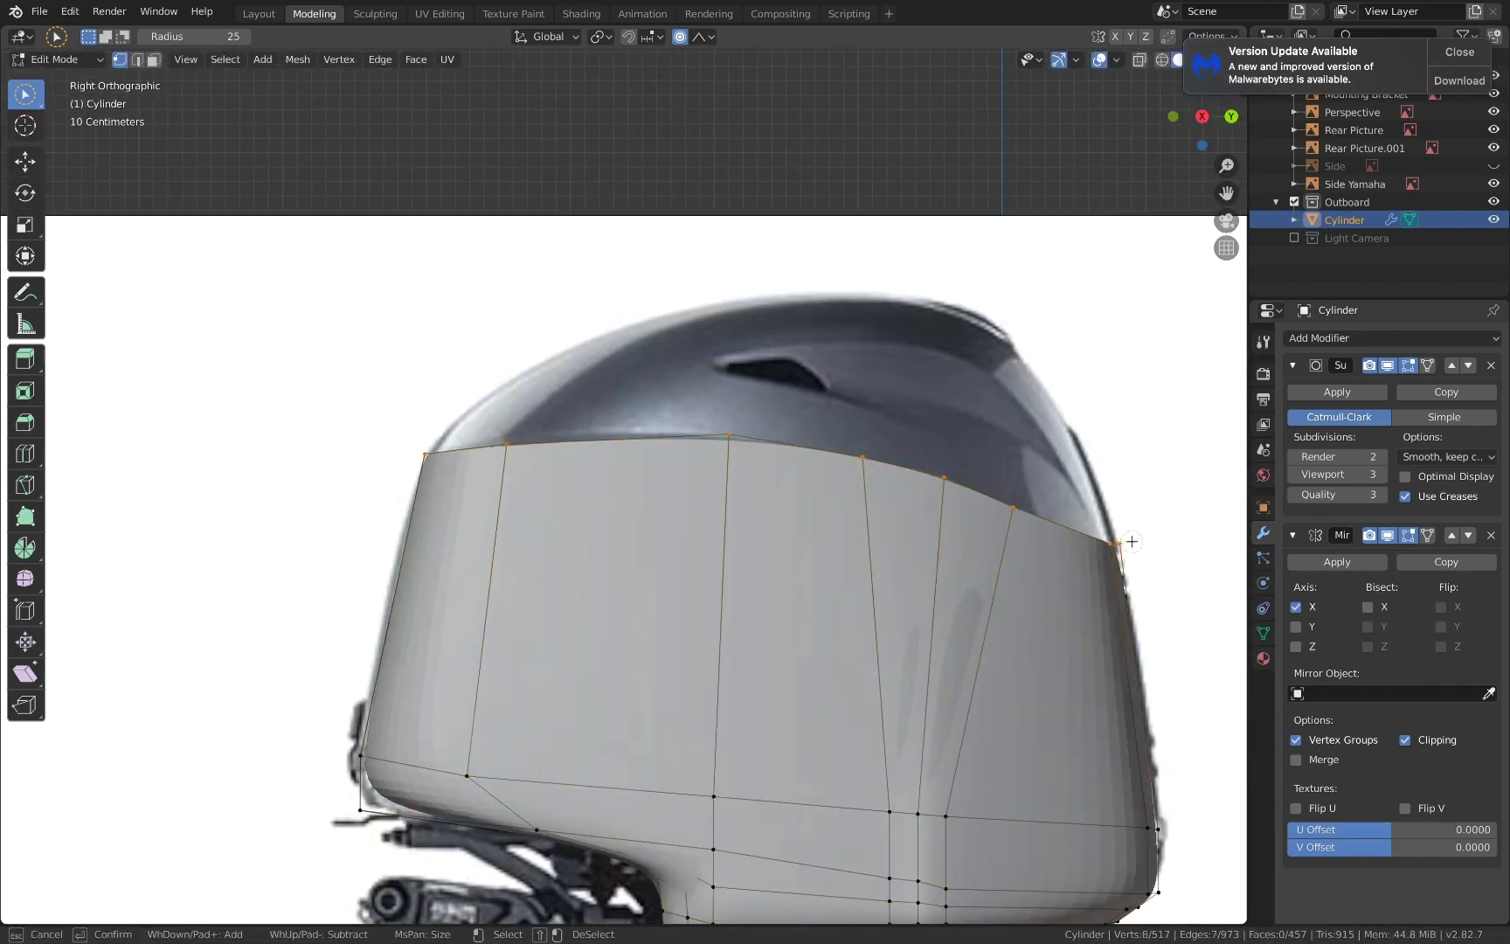
{"action": "right_click", "coordinate": [1131, 542]}
{"action": "key", "text": "e"}
{"action": "left_click", "coordinate": [1146, 453]}
{"action": "key", "text": "s"}
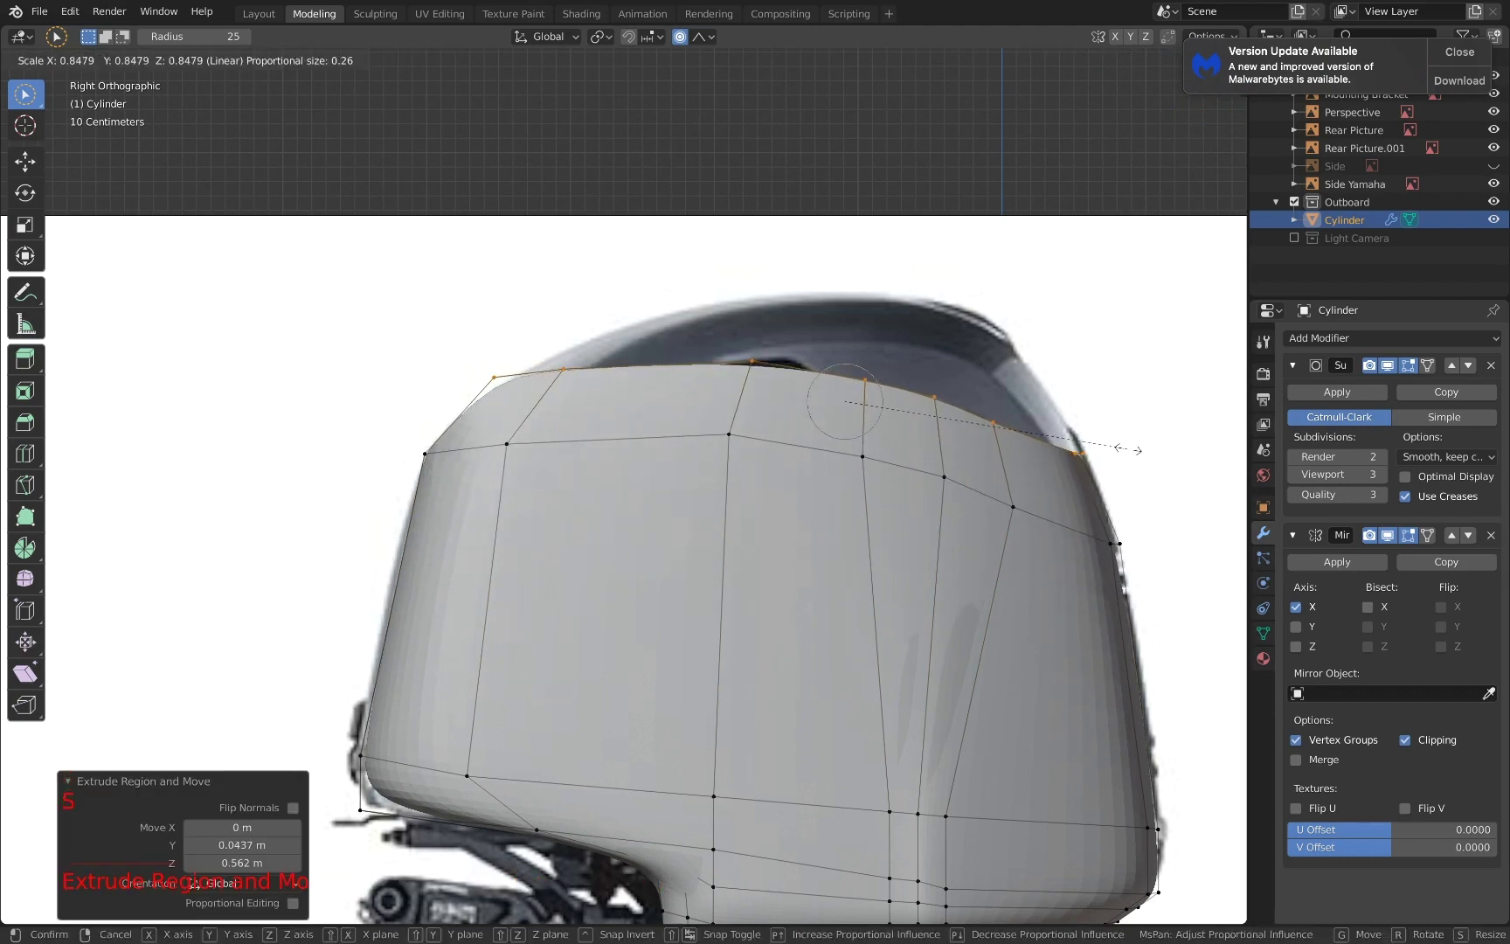
{"action": "left_click", "coordinate": [1127, 450]}
- Select the four vertices from the new rim's middle toward the rear and raise them slightly
{"action": "scroll", "coordinate": [839, 441], "scroll_direction": "up", "scroll_amount": 2}
{"action": "middle_click_drag", "start_coordinate": [825, 432], "coordinate": [768, 508], "text": "shift"}
{"action": "key", "text": "a"}
{"action": "key", "text": "a"}
{"action": "key", "text": "a"}
{"action": "key", "text": "c"}
{"action": "left_click_drag", "start_coordinate": [671, 418], "coordinate": [1018, 494]}
{"action": "right_click", "coordinate": [1021, 495]}
{"action": "key", "text": "g"}
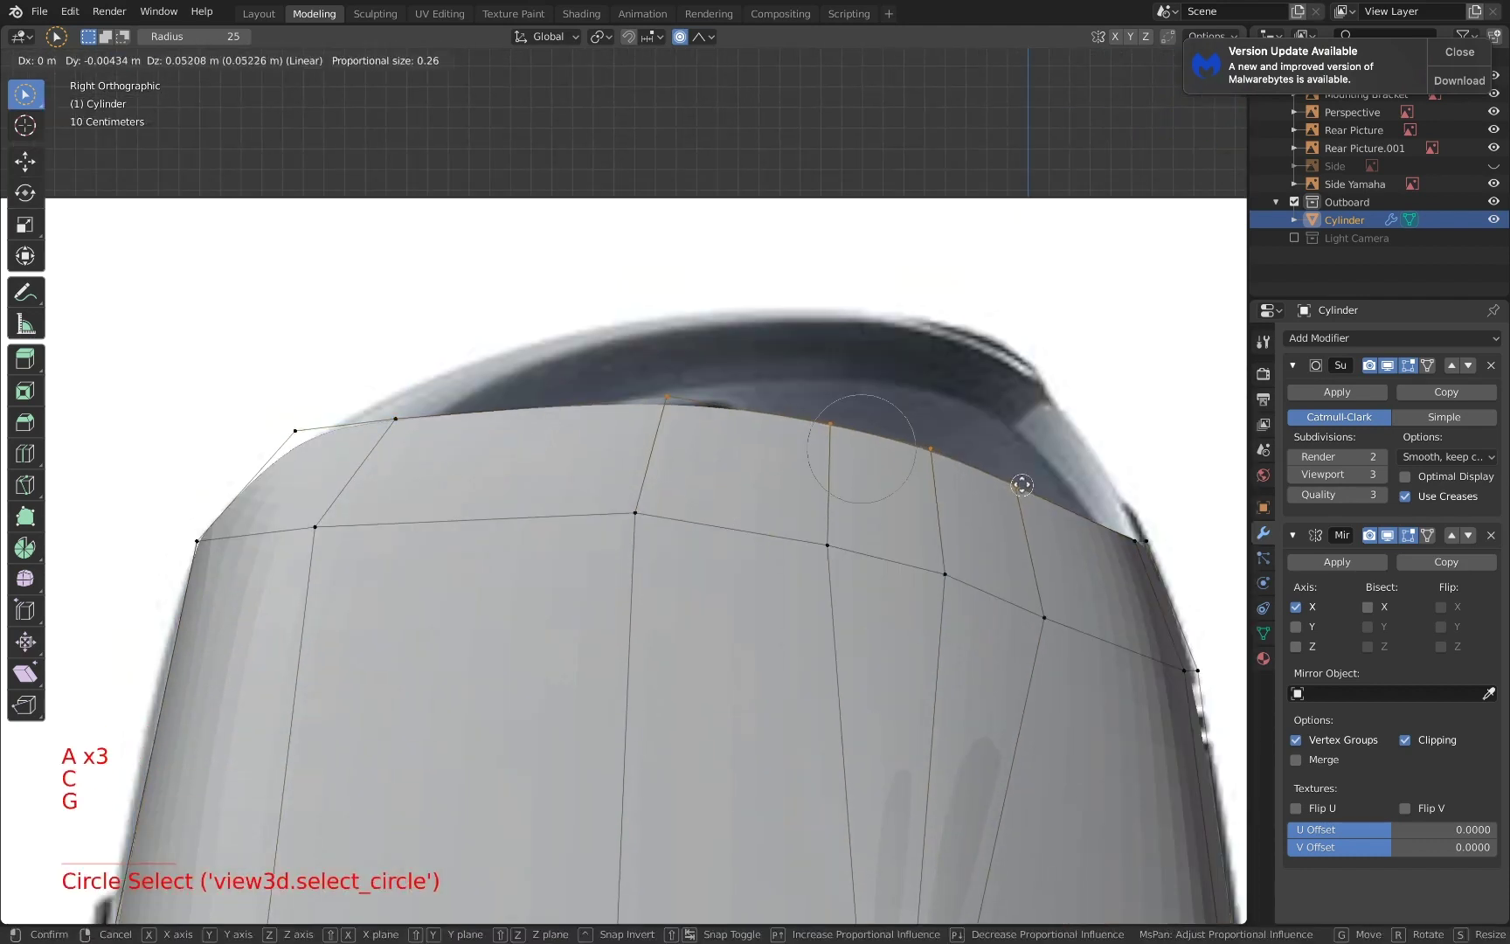
{"action": "left_click", "coordinate": [1019, 473]}
- Adjust the rear-half vertices of the new rim individually, moving them up and rearward to round the cowling's shoulder
{"action": "key", "text": "a"}
{"action": "key", "text": "a"}
{"action": "key", "text": "a"}
{"action": "key", "text": "g"}
{"action": "left_click", "coordinate": [1050, 449]}
{"action": "key", "text": "a"}
{"action": "key", "text": "a"}
{"action": "key", "text": "a"}
{"action": "left_click", "coordinate": [945, 406]}
{"action": "key", "text": "g"}
{"action": "left_click", "coordinate": [959, 397]}
- Select every vertex of the new rim, switch to wireframe shading and extrude the rim up to the cowling's crown
{"action": "key", "text": "a"}
{"action": "key", "text": "a"}
{"action": "key", "text": "a"}
{"action": "key", "text": "c"}
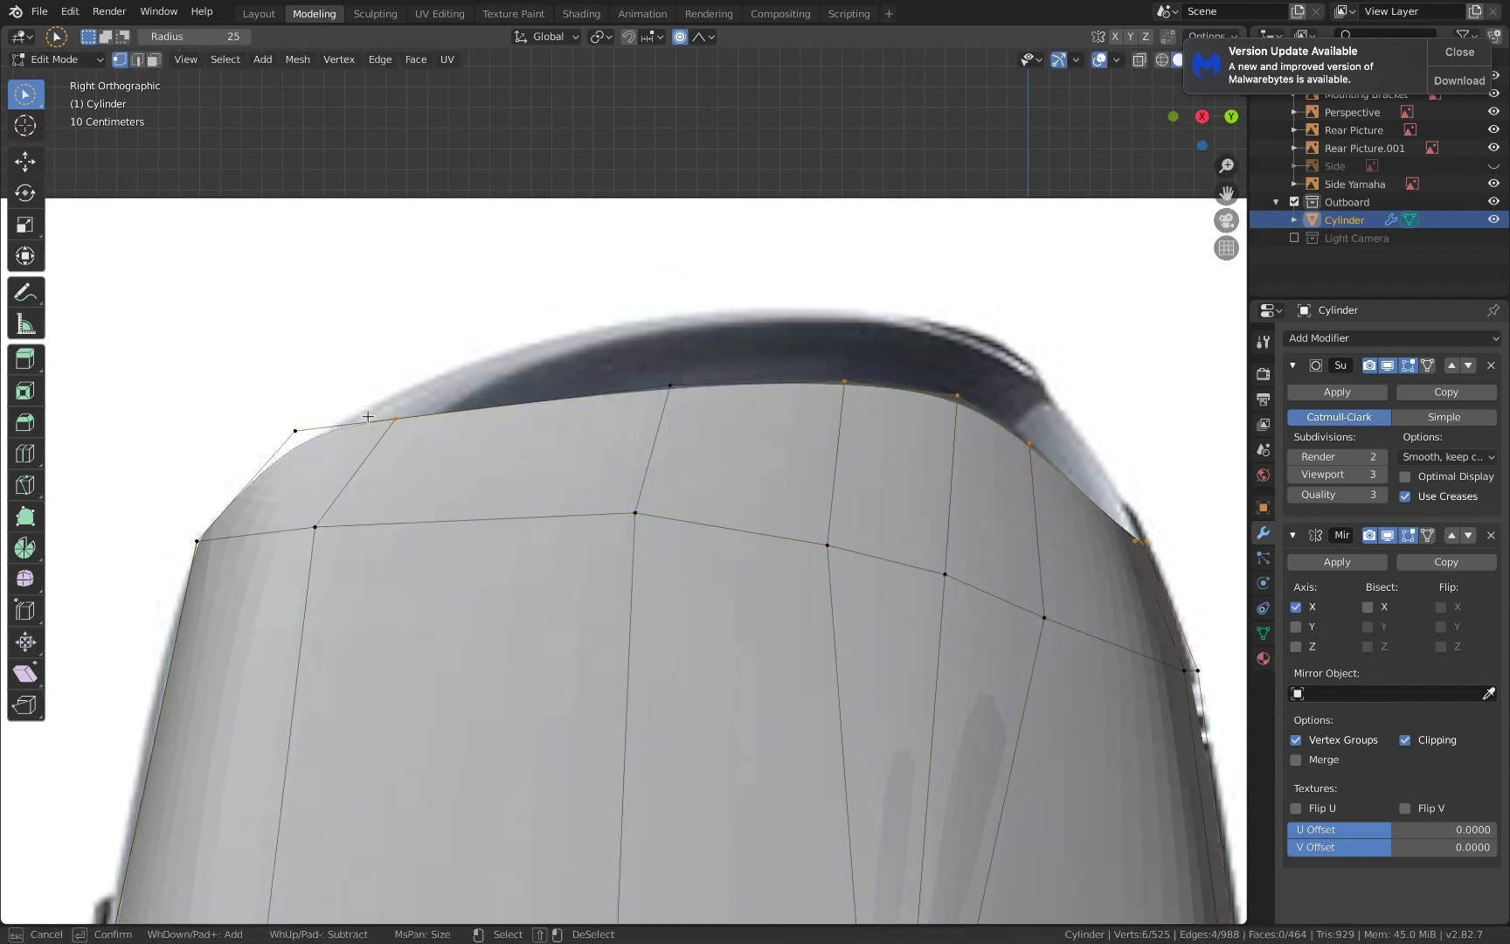
{"action": "key", "text": "e"}
{"action": "right_click", "coordinate": [1176, 440]}
{"action": "key", "text": "c"}
{"action": "left_click", "coordinate": [681, 387]}
{"action": "right_click", "coordinate": [683, 386]}
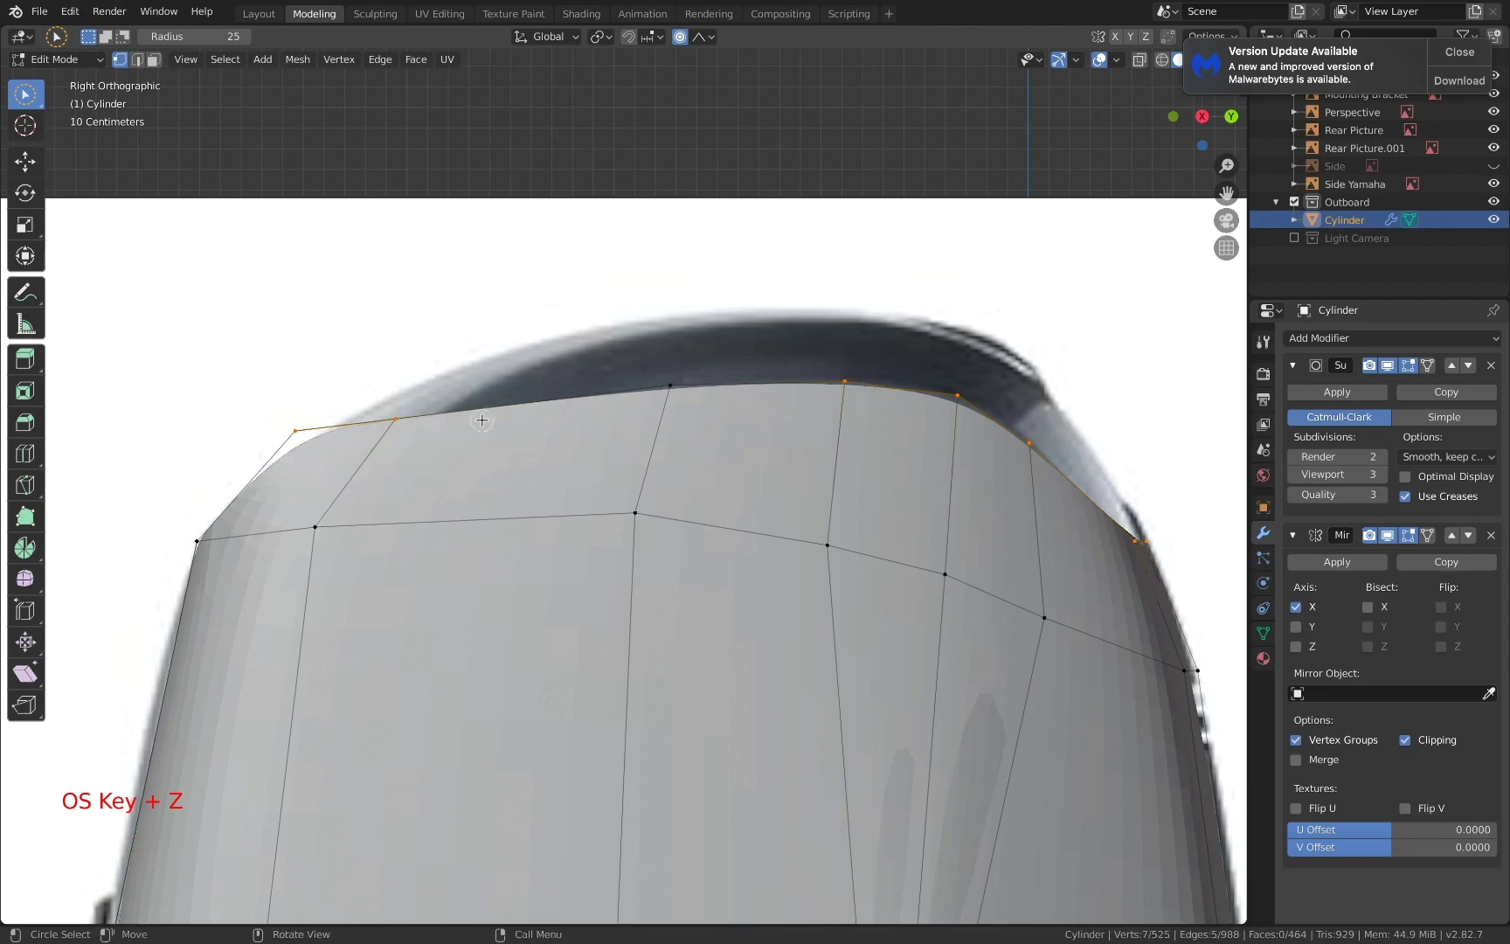
{"action": "scroll", "coordinate": [482, 420], "scroll_direction": "down", "scroll_amount": 3}
{"action": "key", "text": "z"}
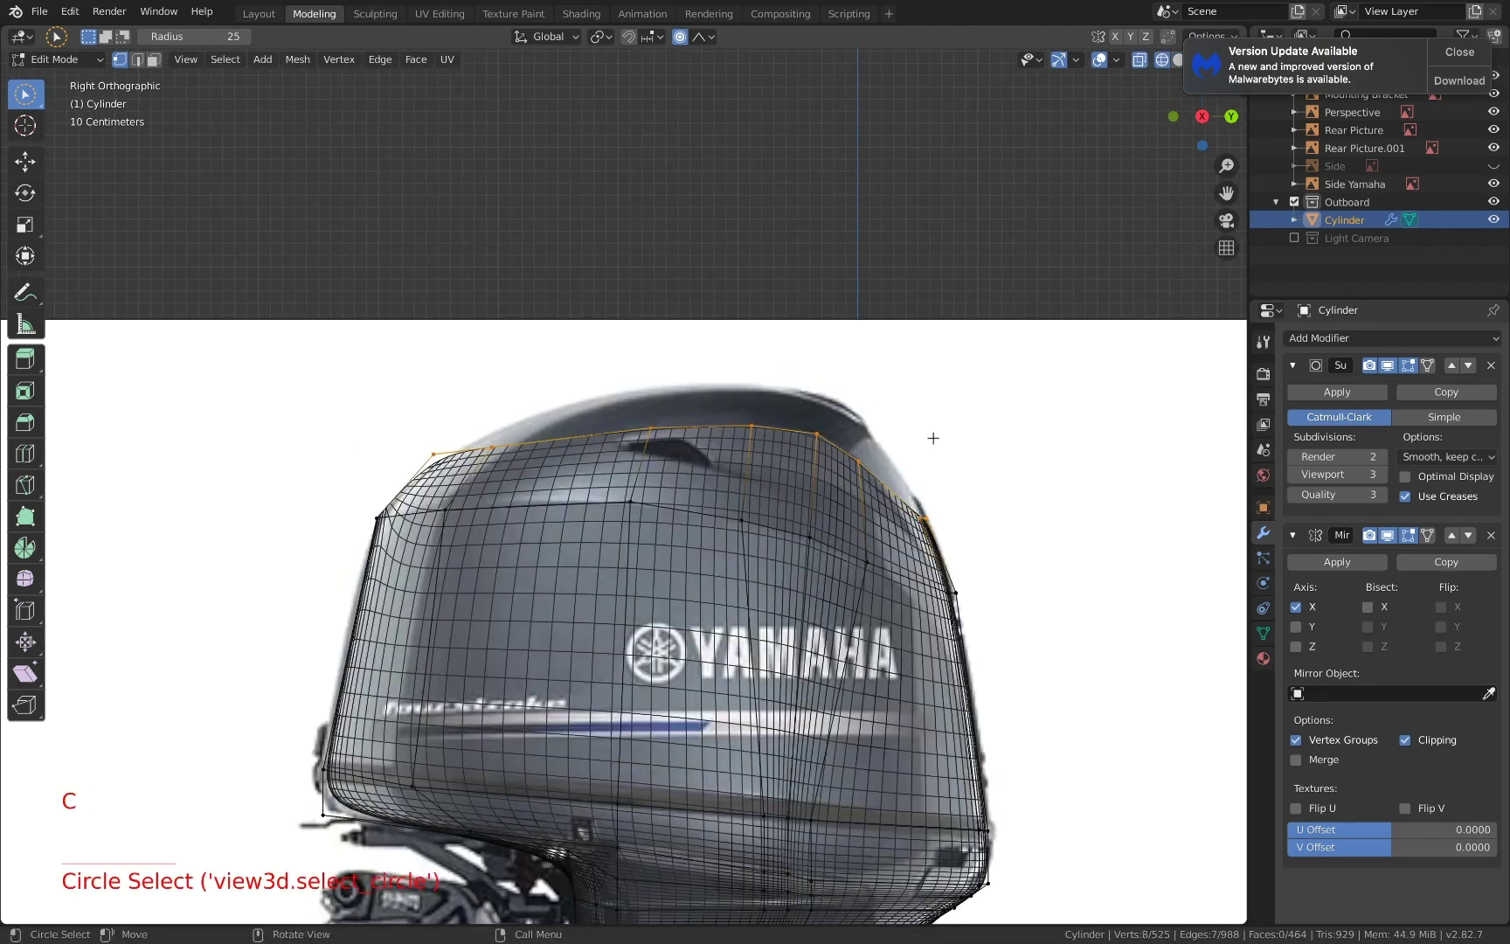
{"action": "scroll", "coordinate": [933, 438], "scroll_direction": "up", "scroll_amount": 3}
{"action": "key", "text": "e"}
{"action": "left_click", "coordinate": [945, 370]}
- Move the crown rim's frontmost vertex back toward the reference outline, using a proportional editing size of about 0.47
{"action": "key", "text": "a"}
{"action": "key", "text": "a"}
{"action": "key", "text": "a"}
{"action": "key", "text": "c"}
{"action": "left_click", "coordinate": [313, 364]}
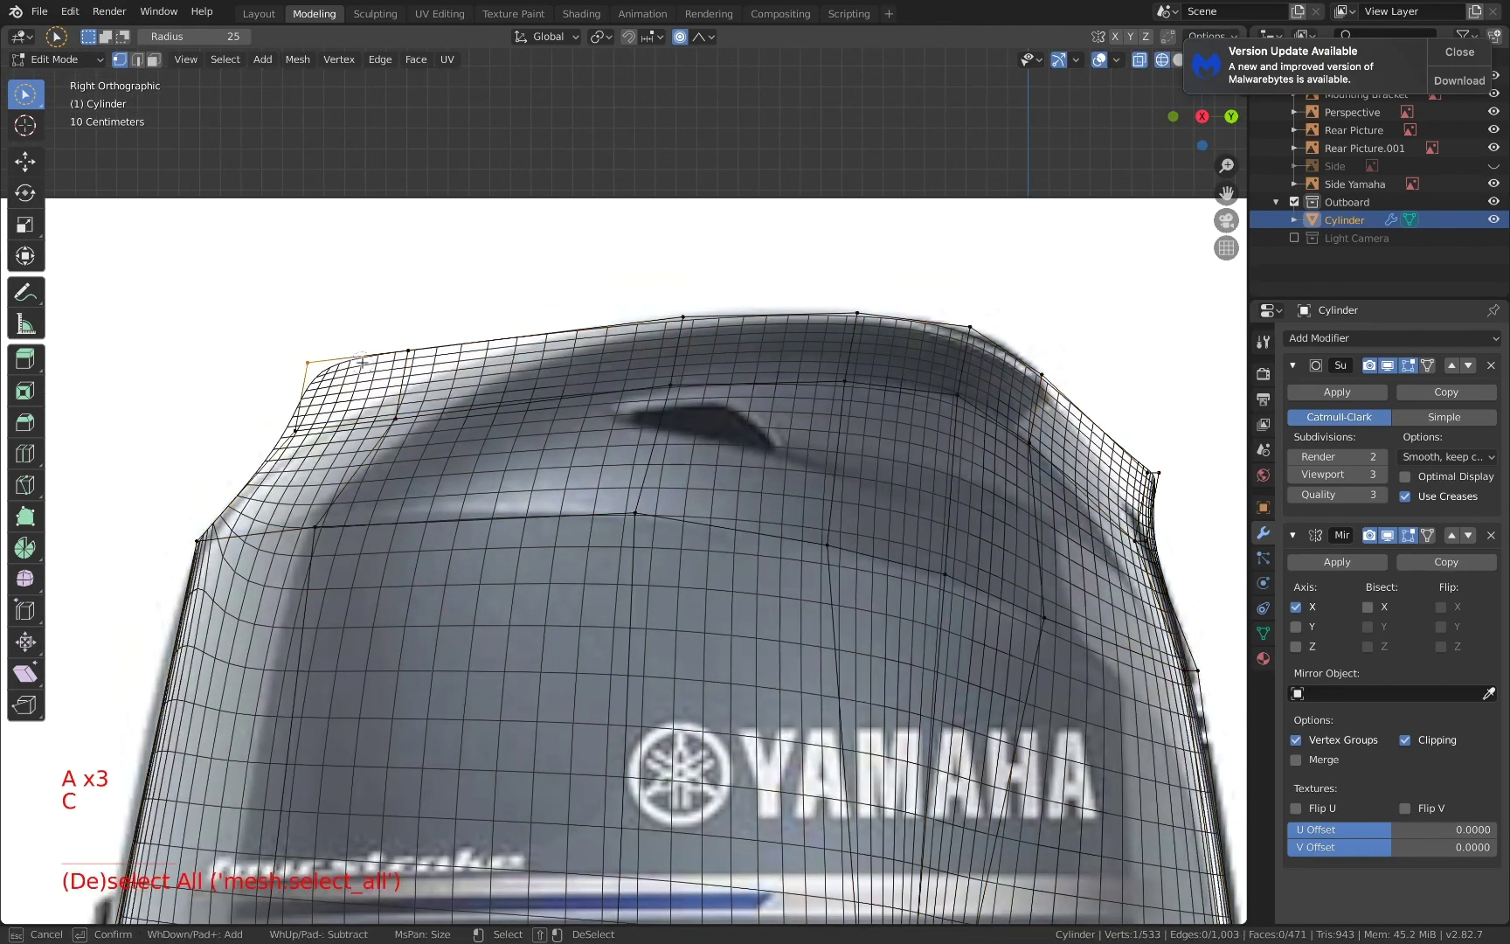
{"action": "right_click", "coordinate": [361, 363]}
{"action": "key", "text": "g"}
{"action": "right_click", "coordinate": [398, 373]}
{"action": "key", "text": "g"}
{"action": "scroll", "coordinate": [419, 385], "scroll_direction": "down", "scroll_amount": 13}
{"action": "scroll", "coordinate": [444, 394], "scroll_direction": "up", "scroll_amount": 7}
{"action": "left_click", "coordinate": [444, 394]}
- Reposition the front vertices of the crown rim rearward and down with proportional editing to follow the side reference's curve
{"action": "left_click", "coordinate": [413, 358], "text": "shift"}
{"action": "key", "text": "g"}
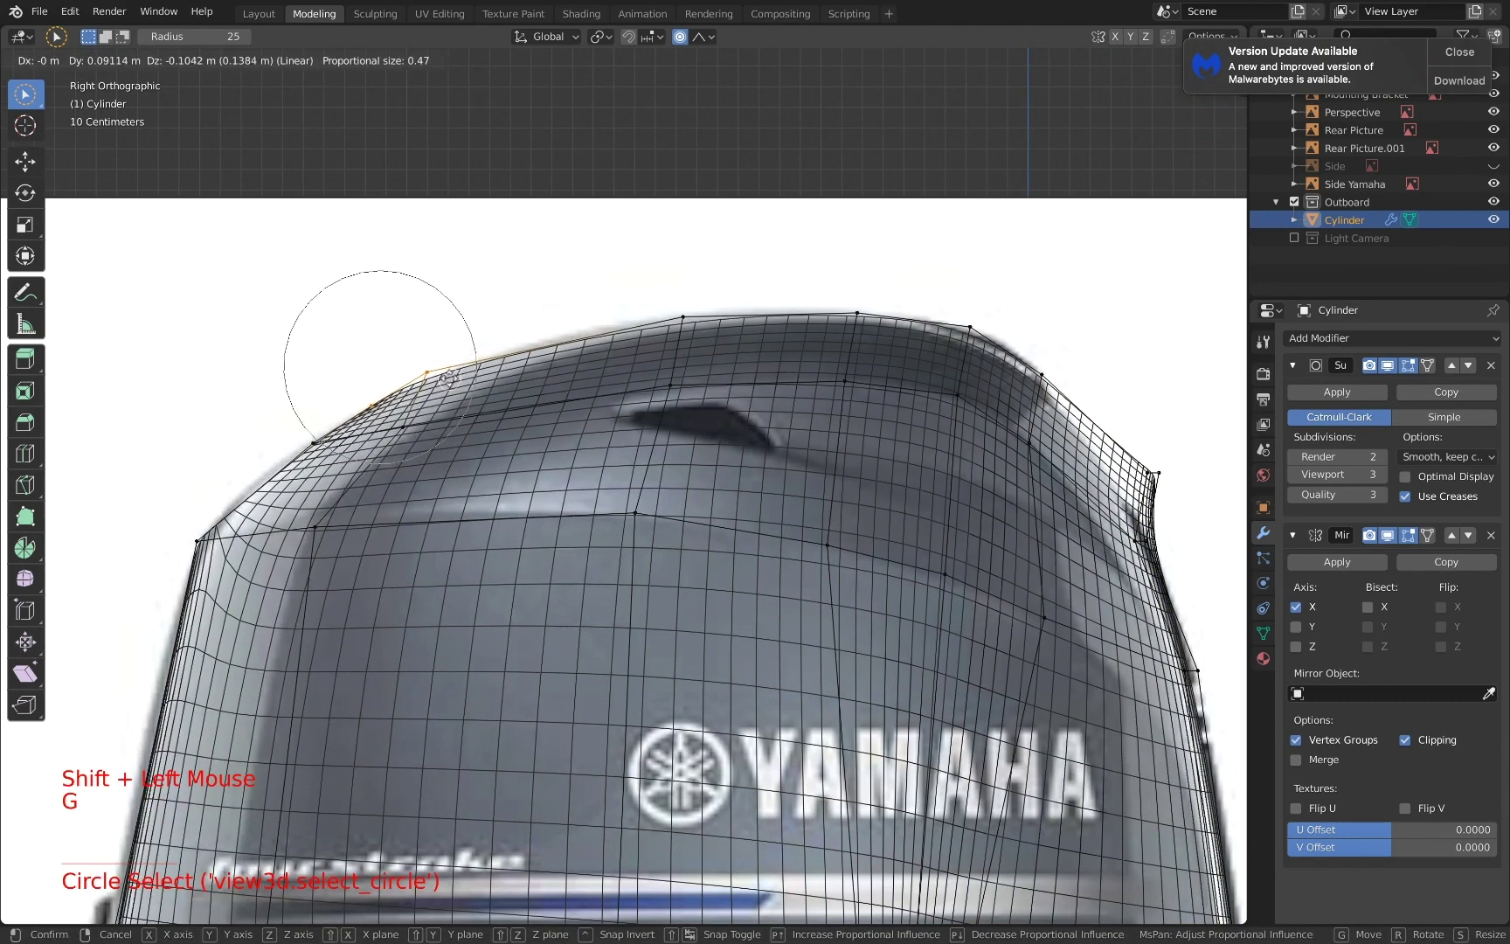
{"action": "left_click", "coordinate": [447, 383]}
- Move the two rearmost crown rim vertices -0.165 m along Y and -0.013 m along Z, and switch to solid shading
{"action": "key", "text": "a"}
{"action": "key", "text": "a"}
{"action": "mouse_move", "coordinate": [1171, 465]}
{"action": "middle_mouse_down", "text": "shift"}
{"action": "mouse_move", "coordinate": [963, 441]}
{"action": "mouse_move", "coordinate": [757, 453]}
{"action": "mouse_move", "coordinate": [1153, 438]}
{"action": "middle_mouse_up", "text": "shift"}
{"action": "left_click", "coordinate": [963, 441]}
{"action": "key", "text": "g"}
{"action": "left_click", "coordinate": [913, 455]}
{"action": "scroll", "coordinate": [908, 457], "scroll_direction": "down", "scroll_amount": 3}
{"action": "key", "text": "z"}
{"action": "left_click", "coordinate": [812, 449]}
- In the front view with wireframe shading, select the upper rim vertices and move them inward along X toward the reference
{"action": "scroll", "coordinate": [813, 447], "scroll_direction": "down", "scroll_amount": 3}
{"action": "scroll", "coordinate": [1221, 253], "scroll_direction": "down", "scroll_amount": 2}
{"action": "left_click", "coordinate": [1203, 117]}
{"action": "scroll", "coordinate": [716, 458], "scroll_direction": "up", "scroll_amount": 3}
{"action": "key", "text": "z"}
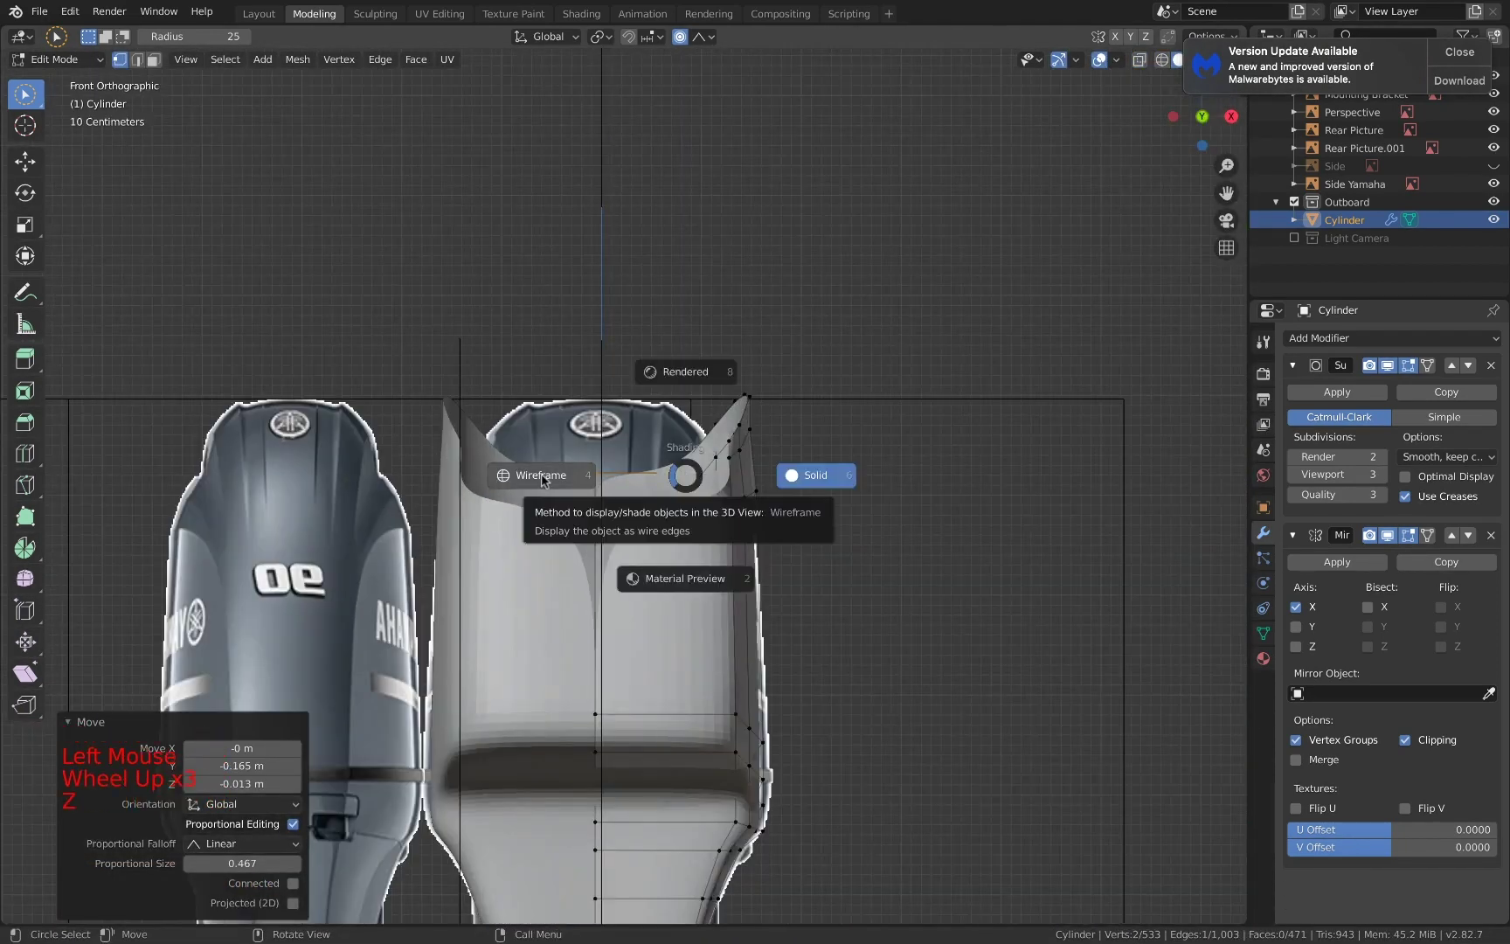
{"action": "left_click", "coordinate": [541, 479]}
{"action": "key", "text": "a"}
{"action": "key", "text": "a"}
{"action": "key", "text": "a"}
{"action": "scroll", "coordinate": [744, 385], "scroll_direction": "down", "scroll_amount": 6}
{"action": "scroll", "coordinate": [727, 415], "scroll_direction": "up", "scroll_amount": 6}
{"action": "right_click", "coordinate": [735, 447]}
{"action": "key", "text": "g"}
{"action": "key", "text": "x"}
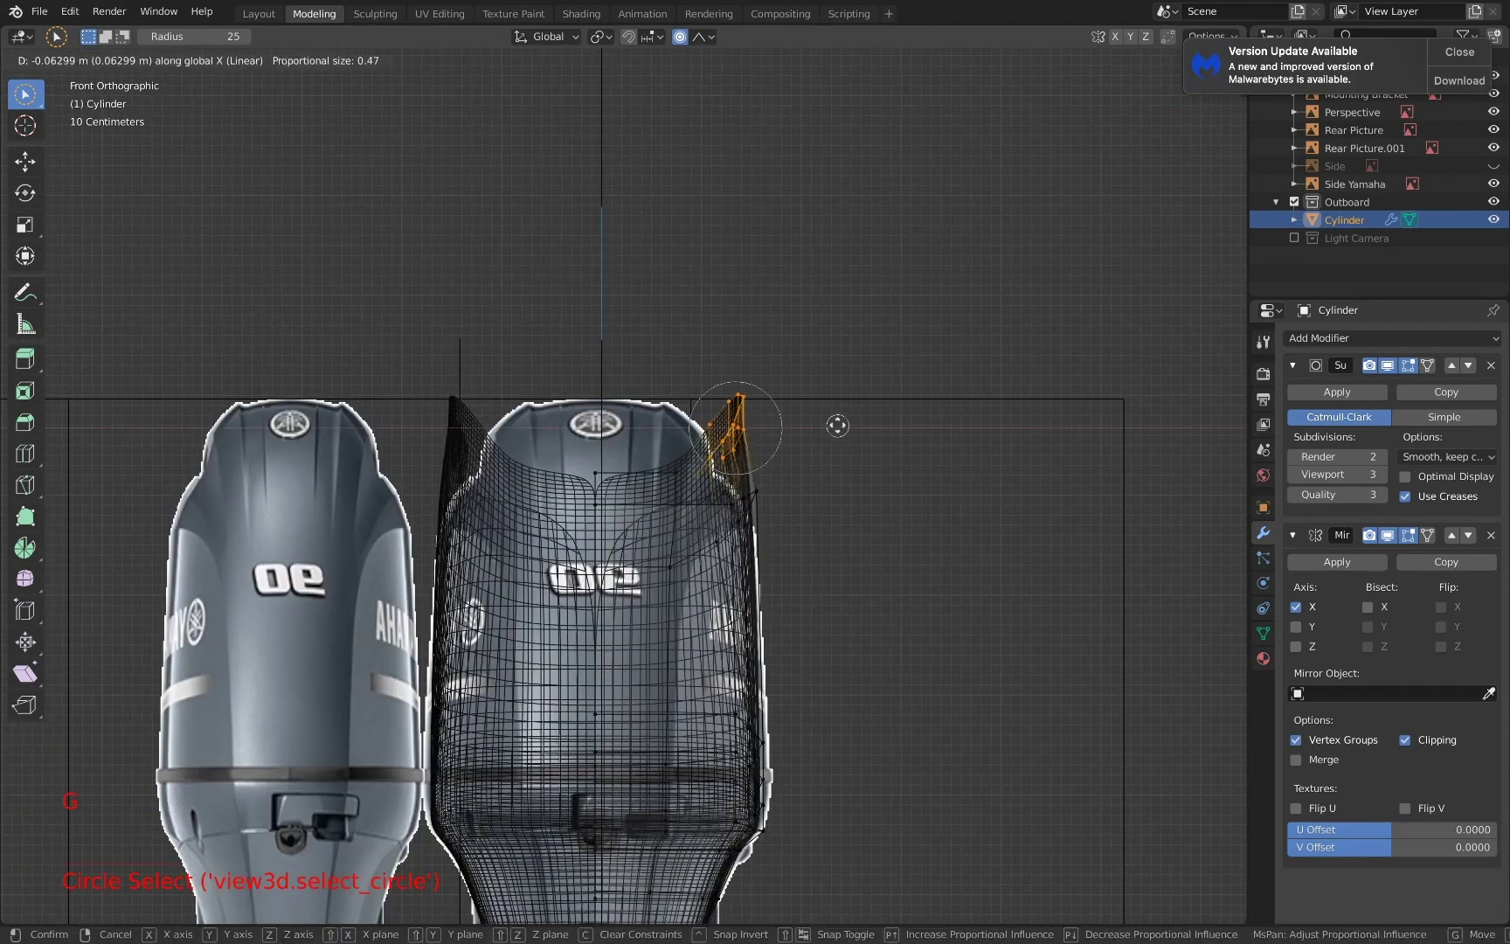
{"action": "left_click", "coordinate": [803, 425]}
- Select the two topmost rim vertices in the front view and move them inward along X
{"action": "key", "text": "a"}
{"action": "key", "text": "a"}
{"action": "key", "text": "a"}
{"action": "key", "text": "c"}
{"action": "left_click", "coordinate": [707, 398]}
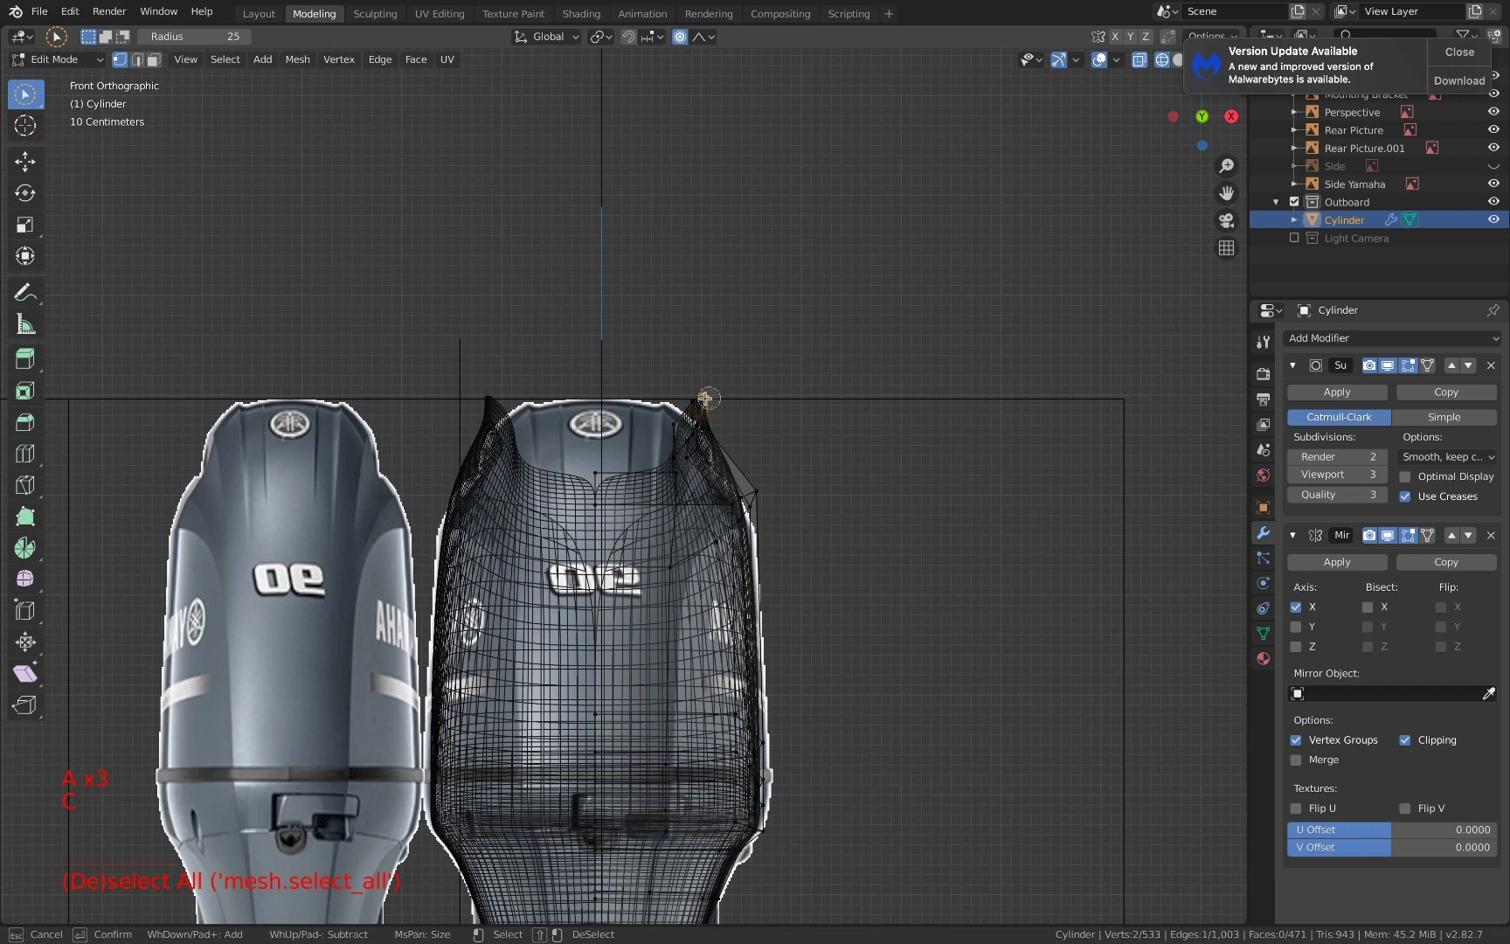
{"action": "right_click", "coordinate": [838, 365]}
{"action": "key", "text": "g"}
{"action": "key", "text": "x"}
{"action": "left_click", "coordinate": [798, 369]}
- Switch to solid shading and extrude the front corner vertex of the crown opening along X to the mirror centreline
{"action": "scroll", "coordinate": [734, 411], "scroll_direction": "up", "scroll_amount": 3}
{"action": "key", "text": "z"}
{"action": "left_click", "coordinate": [825, 414]}
{"action": "middle_click_drag", "start_coordinate": [830, 415], "coordinate": [690, 465]}
{"action": "scroll", "coordinate": [760, 431], "scroll_direction": "down", "scroll_amount": 2}
{"action": "scroll", "coordinate": [709, 450], "scroll_direction": "down", "scroll_amount": 3}
{"action": "left_click", "coordinate": [603, 508]}
{"action": "middle_click_drag", "start_coordinate": [751, 510], "coordinate": [785, 512]}
{"action": "key", "text": "e"}
{"action": "key", "text": "x"}
{"action": "left_click", "coordinate": [664, 517]}
- Try to fill a face between the extruded edge and the cowling's front rim, and undo it
{"action": "key", "text": "c"}
{"action": "left_click", "coordinate": [546, 558]}
{"action": "right_click", "coordinate": [627, 513]}
{"action": "key", "text": "f"}
{"action": "middle_click_drag", "start_coordinate": [628, 513], "coordinate": [486, 559]}
{"action": "key", "text": "super+z"}
- Select the four vertices between the extruded edge and the front rim and fill them with a face
{"action": "key", "text": "a"}
{"action": "key", "text": "a"}
{"action": "key", "text": "a"}
{"action": "key", "text": "a"}
{"action": "key", "text": "a"}
{"action": "key", "text": "a"}
{"action": "right_click", "coordinate": [472, 554]}
{"action": "key", "text": "f"}
{"action": "scroll", "coordinate": [481, 536], "scroll_direction": "up", "scroll_amount": 3}
{"action": "scroll", "coordinate": [481, 536], "scroll_direction": "up", "scroll_amount": 1, "text": "shift"}
{"action": "middle_click_drag", "start_coordinate": [486, 559], "coordinate": [543, 550]}
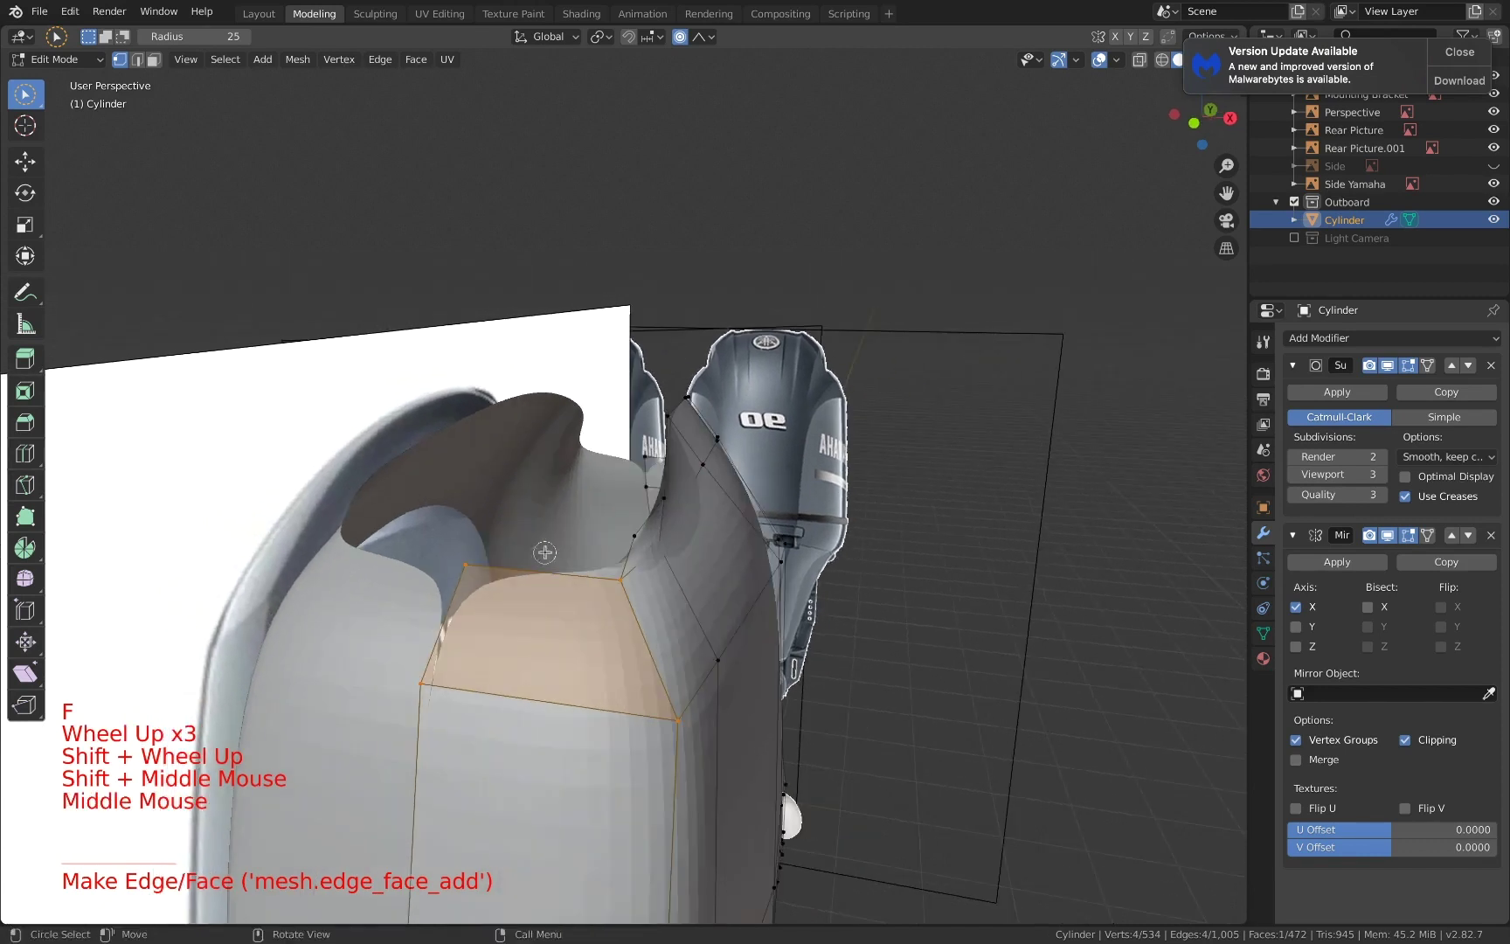
- Extrude the next rim vertex along X to the centreline and fill the face joining it to the first front face
{"action": "left_click", "coordinate": [634, 536]}
{"action": "key", "text": "e"}
{"action": "key", "text": "x"}
{"action": "key", "text": "a"}
{"action": "key", "text": "a"}
{"action": "key", "text": "a"}
{"action": "key", "text": "c"}
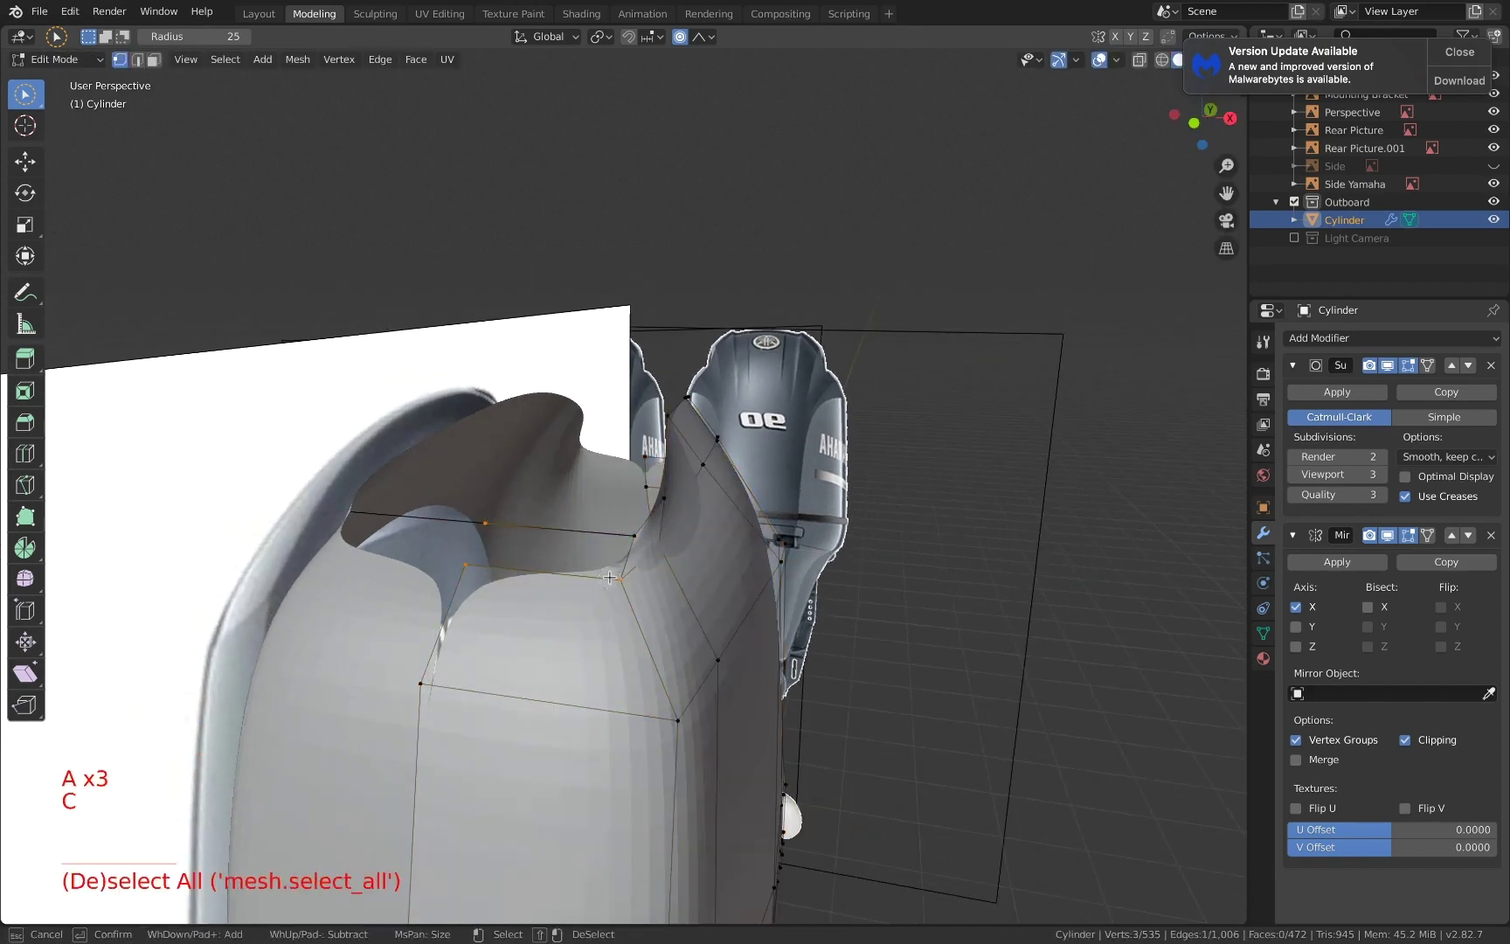
{"action": "left_click_drag", "start_coordinate": [609, 578], "coordinate": [629, 537]}
{"action": "right_click", "coordinate": [628, 537]}
{"action": "key", "text": "f"}
- Move the next vertex along the crown opening's rim -0.244 m along X
{"action": "middle_click_drag", "start_coordinate": [627, 537], "coordinate": [768, 484]}
{"action": "left_click", "coordinate": [620, 488]}
{"action": "key", "text": "g"}
{"action": "right_click", "coordinate": [731, 483]}
{"action": "key", "text": "g"}
{"action": "key", "text": "x"}
{"action": "left_click", "coordinate": [740, 477]}
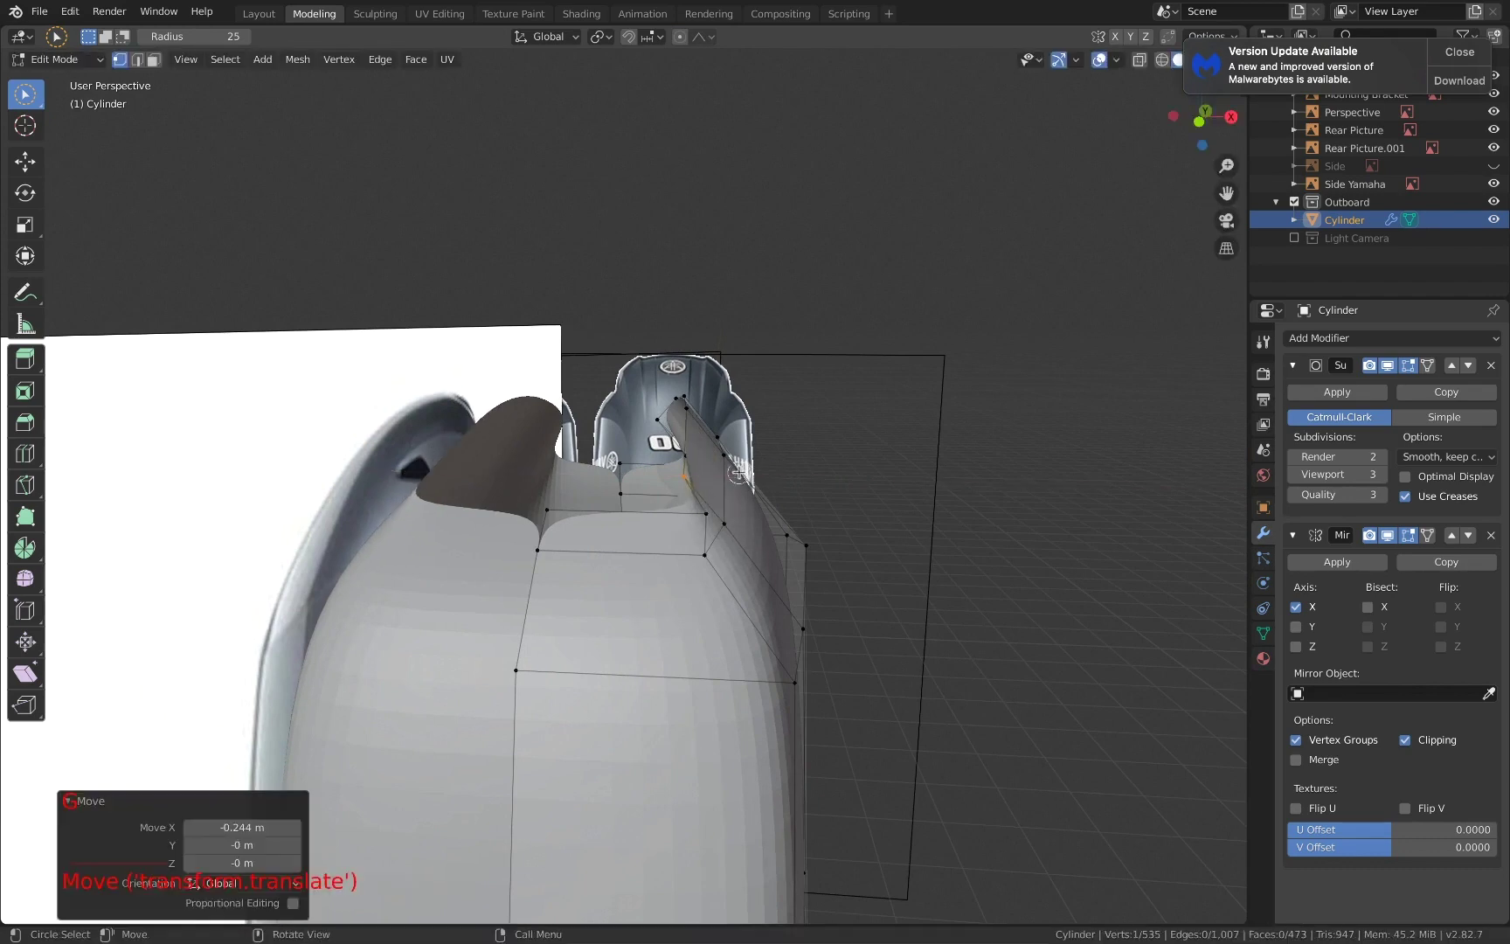
- Move the outer corner vertex of the newly filled front face slightly inward along X
{"action": "left_click", "coordinate": [711, 516]}
{"action": "key", "text": "g"}
{"action": "key", "text": "x"}
{"action": "left_click", "coordinate": [697, 515]}
- Extrude the third rim vertex along X to the centreline and fill the four-sided face behind the previous one
{"action": "middle_click_drag", "start_coordinate": [697, 515], "coordinate": [659, 587], "text": "shift"}
{"action": "left_click", "coordinate": [707, 558]}
{"action": "key", "text": "e"}
{"action": "key", "text": "x"}
{"action": "left_click", "coordinate": [596, 539]}
{"action": "left_click", "coordinate": [565, 581], "text": "shift"}
{"action": "left_click", "coordinate": [675, 588], "text": "shift"}
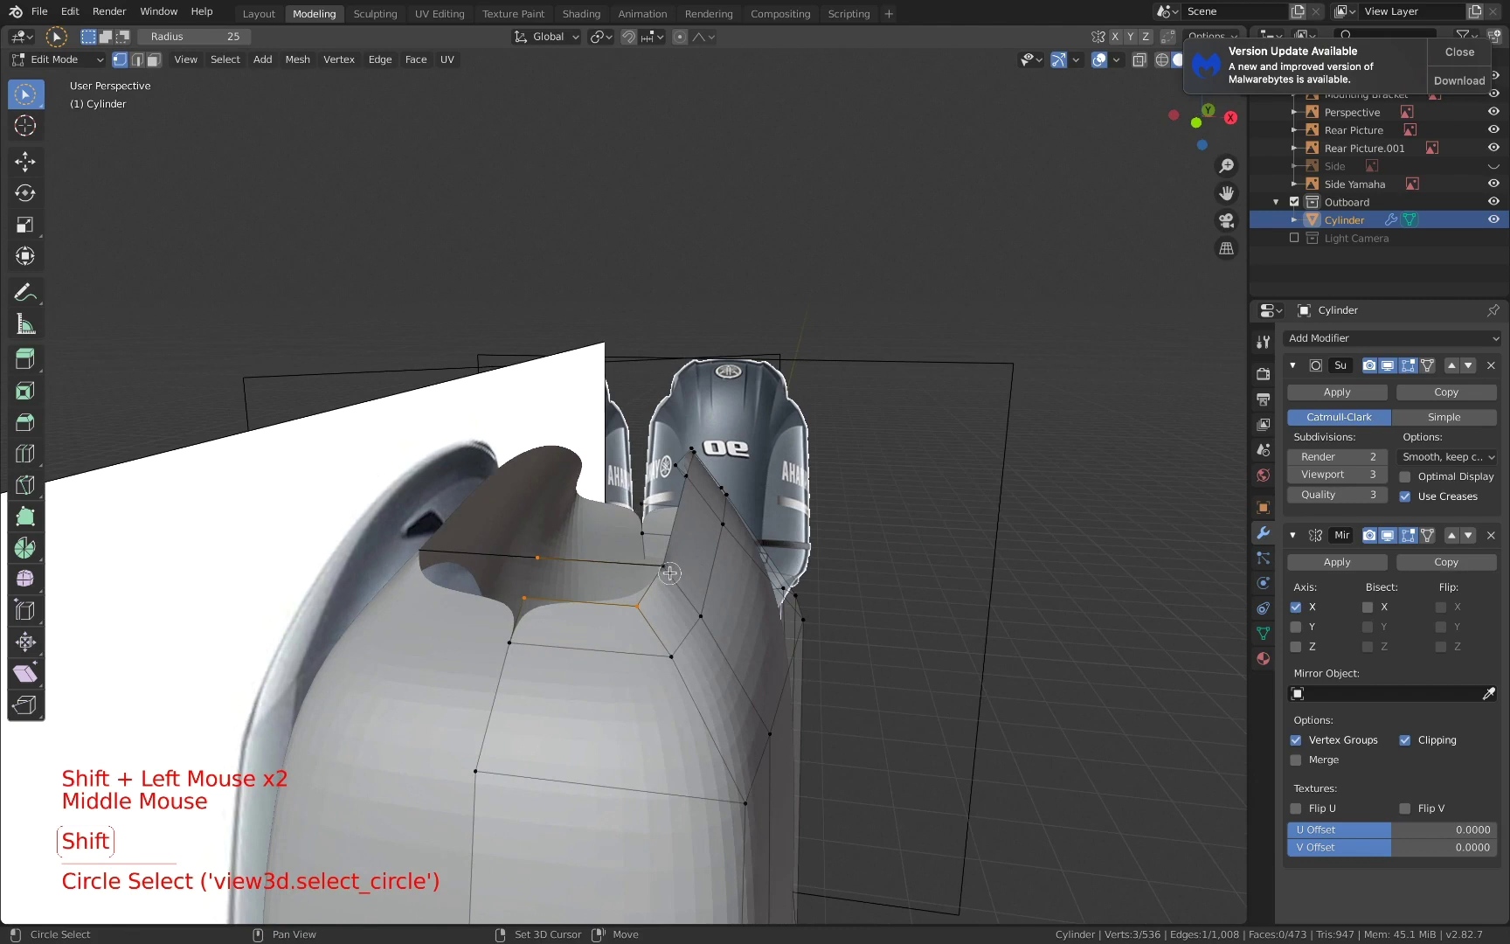
{"action": "left_click", "coordinate": [675, 572], "text": "shift"}
{"action": "key", "text": "f"}
- Extrude the fourth rim vertex -1.12 m along X and fill the face between it and the previous crown row
{"action": "scroll", "coordinate": [739, 516], "scroll_direction": "up", "scroll_amount": 2}
{"action": "left_click", "coordinate": [724, 476]}
{"action": "key", "text": "e"}
{"action": "key", "text": "x"}
{"action": "left_click", "coordinate": [617, 479]}
{"action": "middle_click_drag", "start_coordinate": [690, 503], "coordinate": [661, 508]}
{"action": "key", "text": "c"}
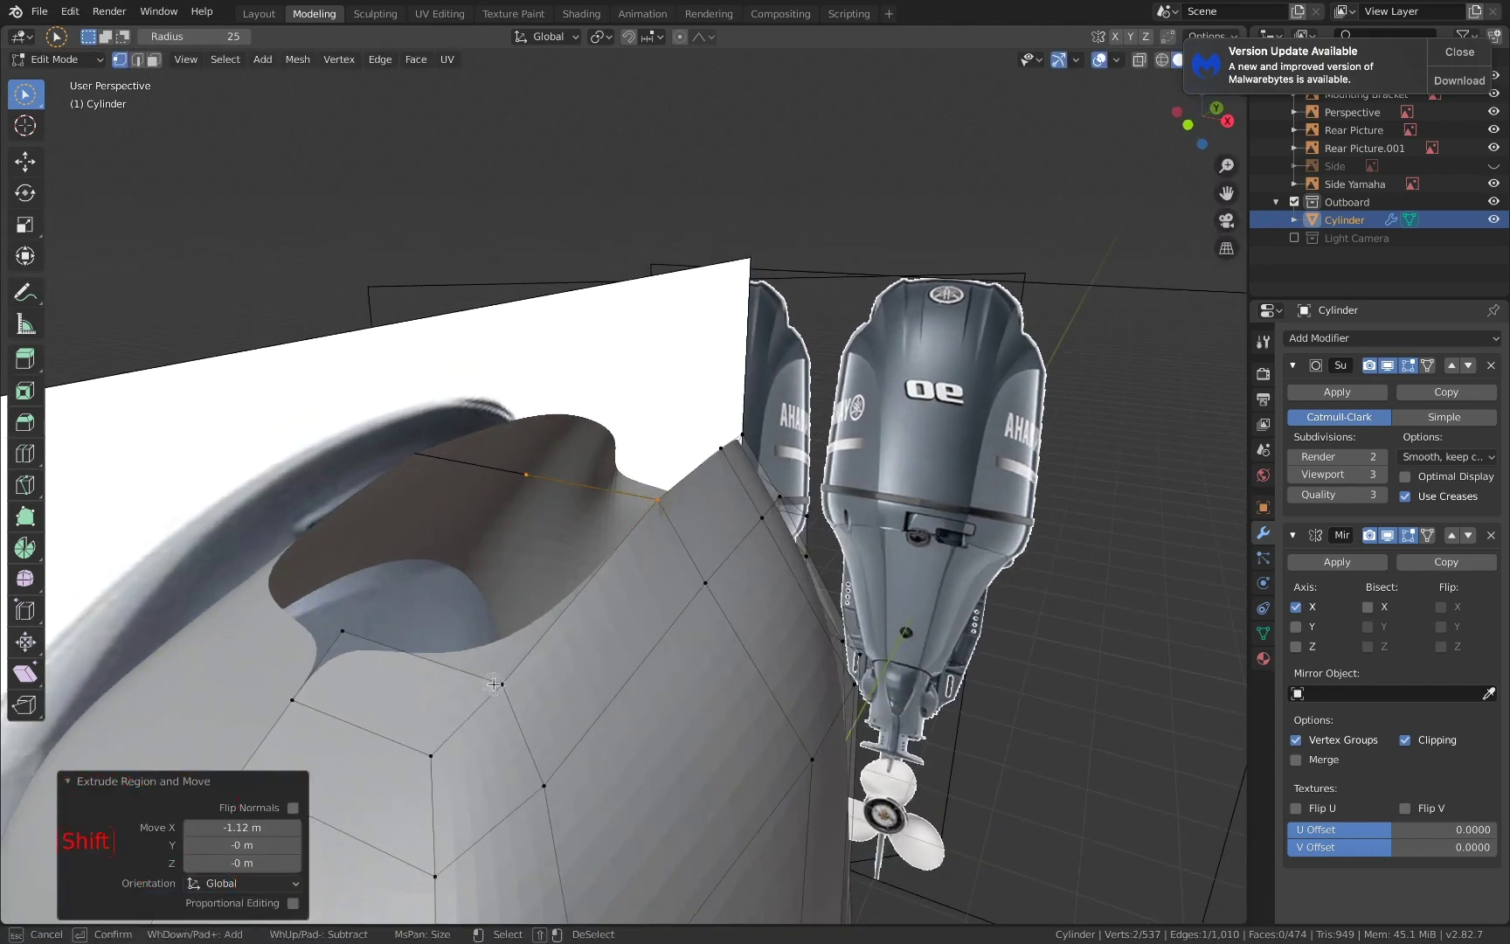
{"action": "scroll", "coordinate": [559, 545], "scroll_direction": "down", "scroll_amount": 1}
{"action": "key", "text": "f"}
- Extrude the next rim vertex toward the rear of the crown and move it along X to the centreline
{"action": "middle_click_drag", "start_coordinate": [639, 526], "coordinate": [573, 535]}
{"action": "middle_click_drag", "start_coordinate": [572, 535], "coordinate": [564, 603], "text": "shift"}
{"action": "mouse_move", "coordinate": [564, 603]}
{"action": "middle_mouse_down"}
{"action": "mouse_move", "coordinate": [535, 630]}
{"action": "mouse_move", "coordinate": [564, 586]}
{"action": "middle_mouse_up"}
{"action": "left_click_drag", "start_coordinate": [564, 551], "coordinate": [639, 542]}
{"action": "right_click", "coordinate": [642, 540]}
{"action": "key", "text": "e"}
{"action": "key", "text": "z"}
{"action": "right_click", "coordinate": [715, 468]}
{"action": "key", "text": "g"}
{"action": "key", "text": "x"}
{"action": "left_click", "coordinate": [618, 392]}
- Select the vertices between the new edge and the previous crown row and fill them with a face
{"action": "key", "text": "a"}
{"action": "key", "text": "a"}
{"action": "key", "text": "a"}
{"action": "key", "text": "c"}
{"action": "key", "text": "f"}
- Move the outer rim vertex at the rear of the crown opening inward along X
{"action": "middle_click_drag", "start_coordinate": [552, 495], "coordinate": [584, 734], "text": "shift"}
{"action": "scroll", "coordinate": [585, 734], "scroll_direction": "up", "scroll_amount": 2}
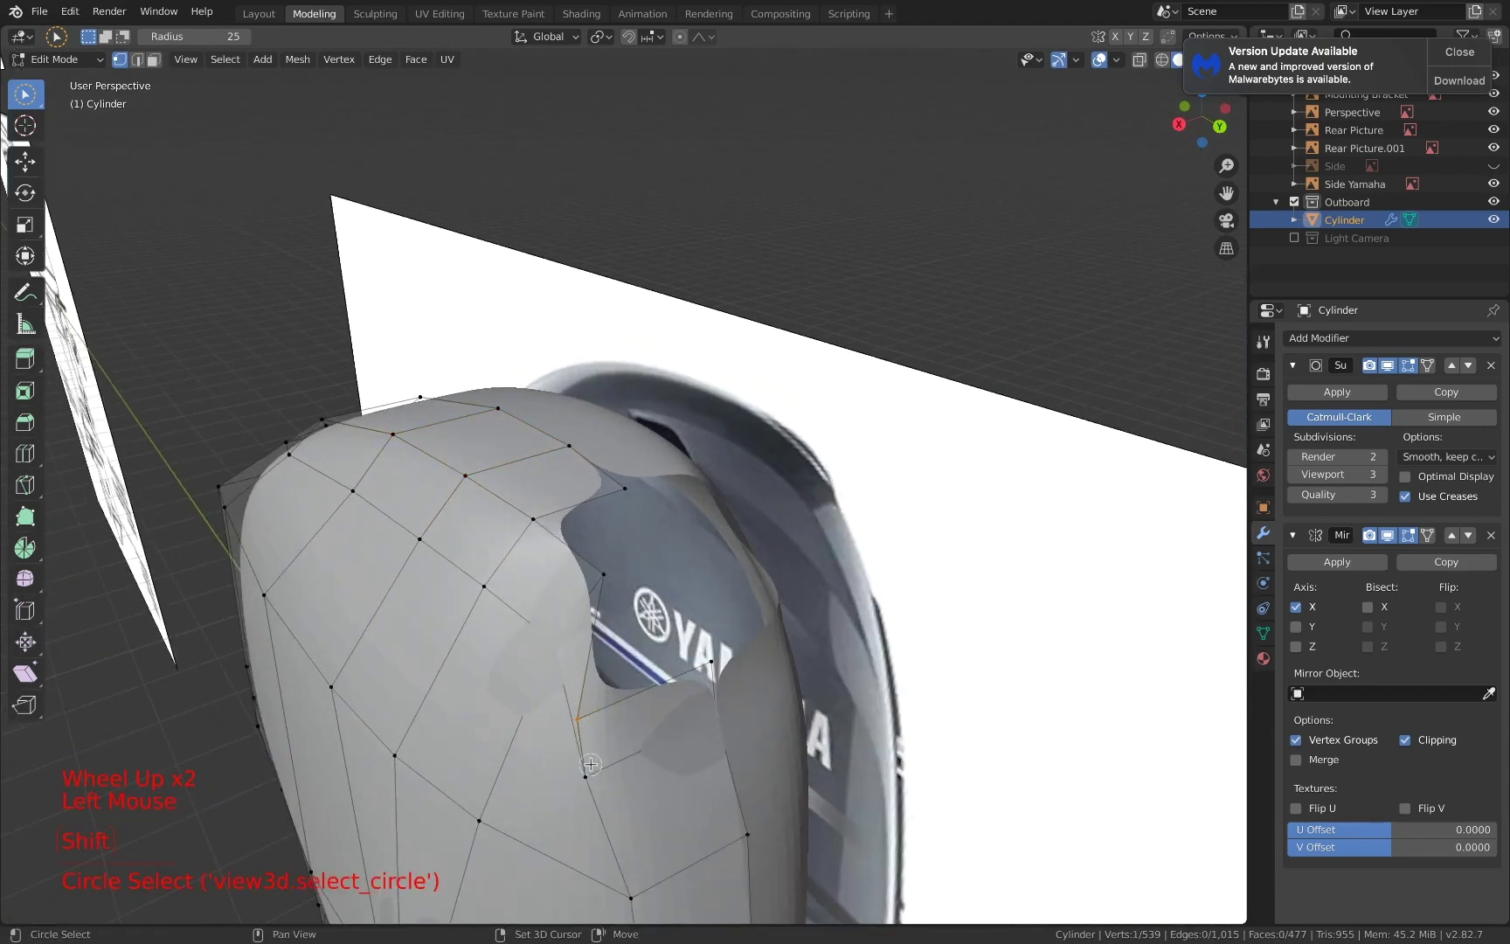
{"action": "key", "text": "g"}
{"action": "key", "text": "x"}
{"action": "left_click", "coordinate": [755, 715]}
- Extrude the next rear rim vertex along X to the centreline and fill the face joining it to the crown
{"action": "left_click", "coordinate": [610, 570]}
{"action": "key", "text": "e"}
{"action": "key", "text": "x"}
{"action": "left_click", "coordinate": [778, 547]}
{"action": "key", "text": "a"}
{"action": "key", "text": "a"}
{"action": "key", "text": "c"}
{"action": "left_click_drag", "start_coordinate": [594, 577], "coordinate": [687, 548]}
{"action": "right_click", "coordinate": [725, 547]}
{"action": "key", "text": "f"}
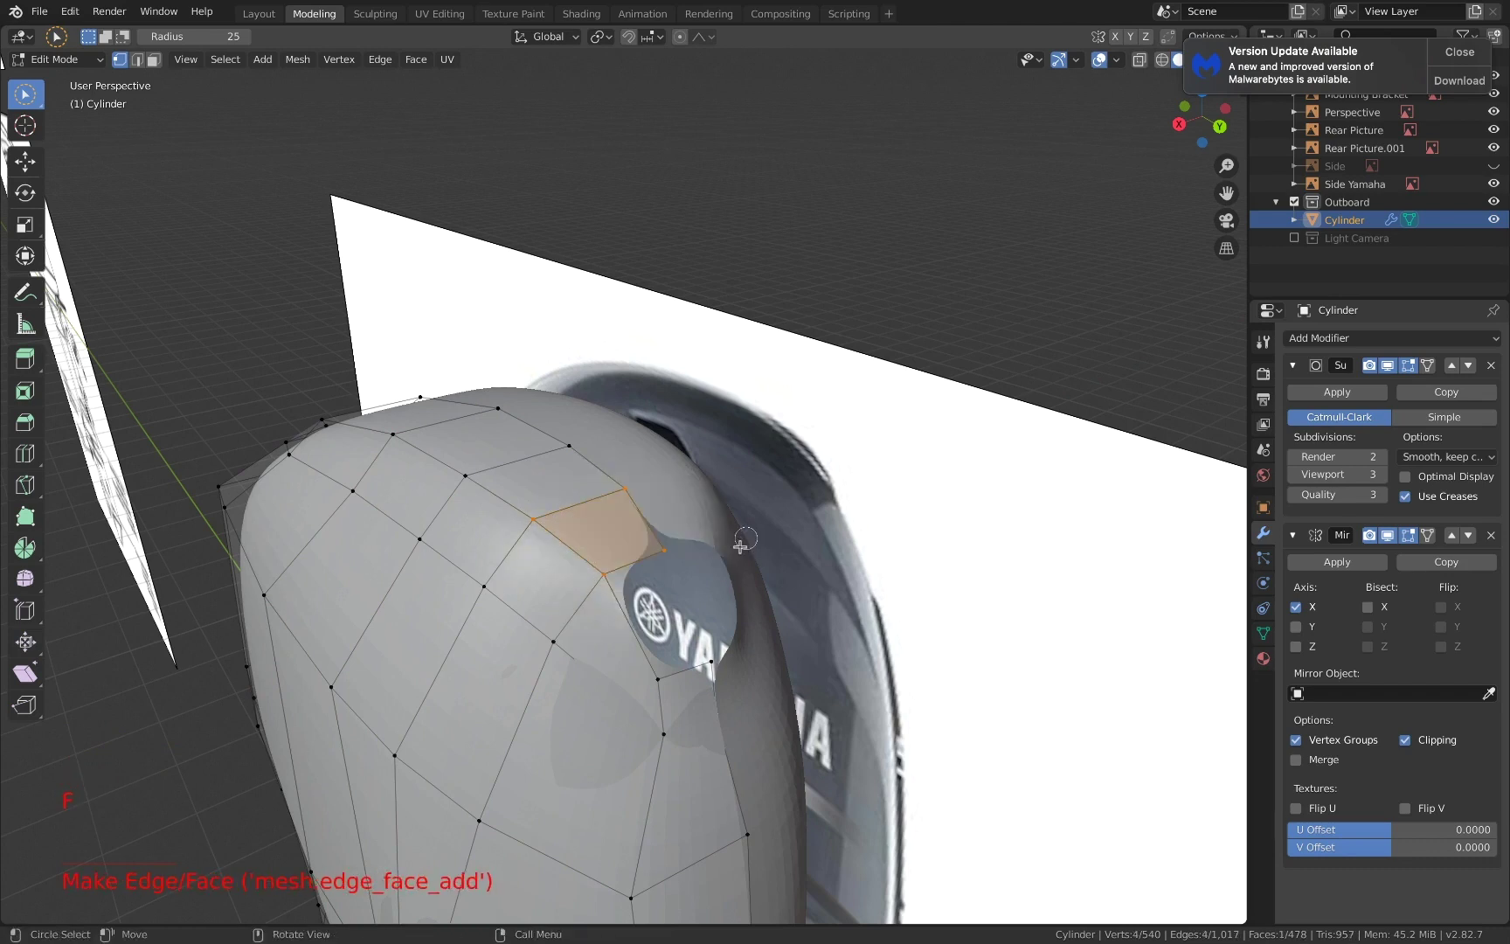
- Fill the remaining gap at the rear of the crown with a four-sided face
{"action": "right_click", "coordinate": [725, 662]}
{"action": "key", "text": "f"}
{"action": "right_click", "coordinate": [775, 620]}
- Shift the rear crown vertex beside the newly filled face along X, and move it 0.077 m along Y
{"action": "middle_click_drag", "start_coordinate": [1004, 509], "coordinate": [1052, 393]}
{"action": "middle_click_drag", "start_coordinate": [1052, 393], "coordinate": [1018, 375]}
{"action": "left_click", "coordinate": [642, 567]}
{"action": "key", "text": "g"}
{"action": "key", "text": "x"}
{"action": "left_click", "coordinate": [712, 561]}
{"action": "middle_click_drag", "start_coordinate": [712, 561], "coordinate": [895, 550]}
{"action": "key", "text": "g"}
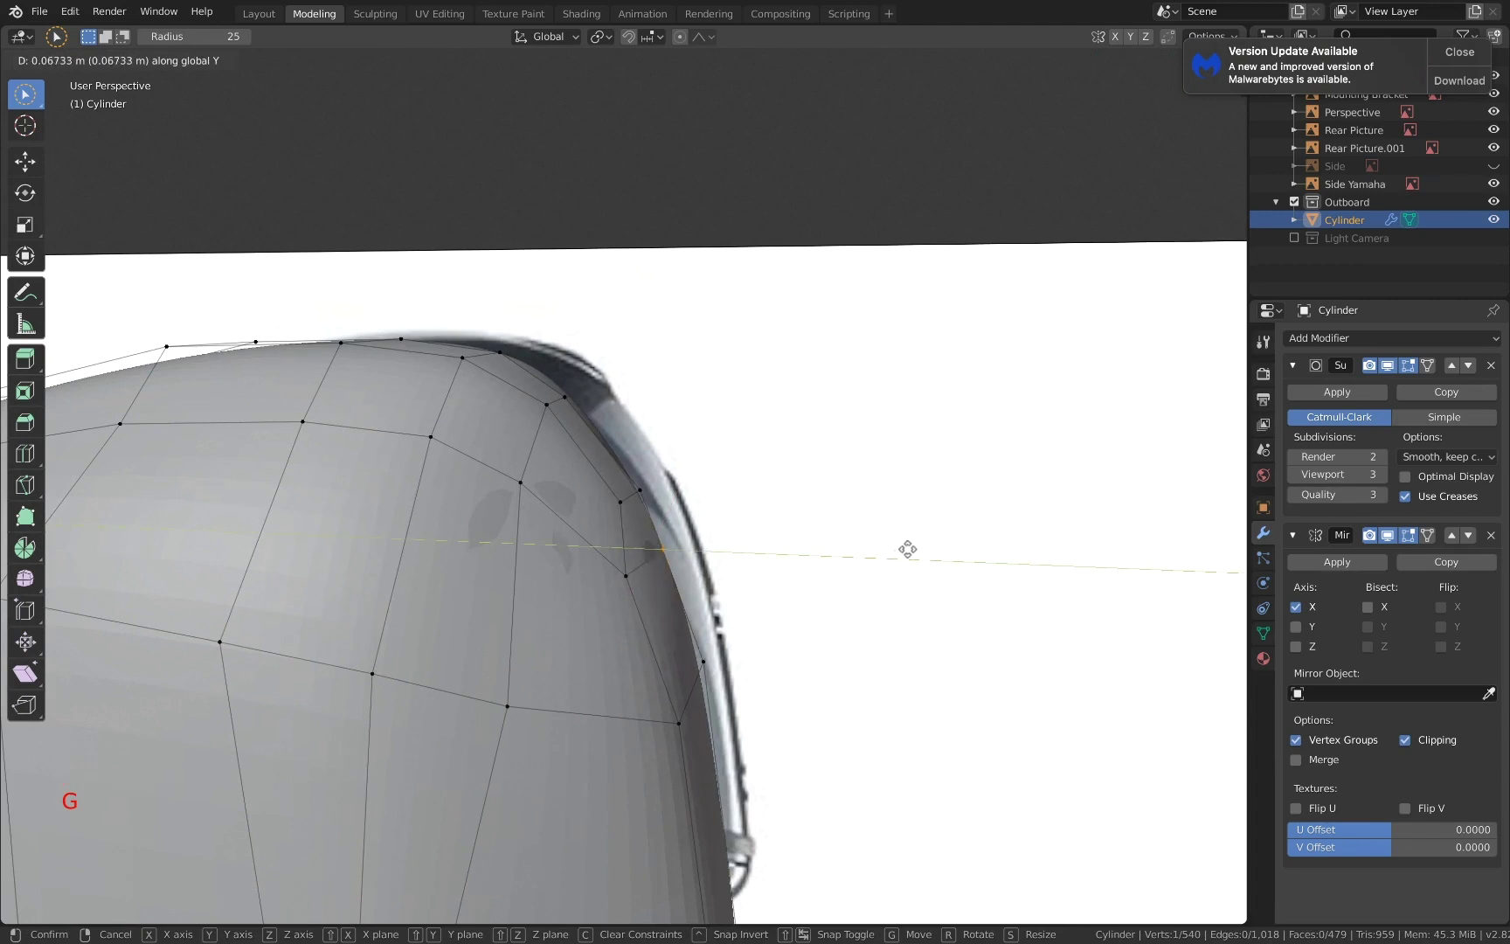
{"action": "left_click", "coordinate": [908, 549]}
- Examine the closed cowling against the side and rear references in right, back, front and perspective views
{"action": "scroll", "coordinate": [873, 559], "scroll_direction": "down", "scroll_amount": 3}
{"action": "middle_click_drag", "start_coordinate": [873, 560], "coordinate": [932, 505], "text": "shift"}
{"action": "scroll", "coordinate": [865, 542], "scroll_direction": "down", "scroll_amount": 4}
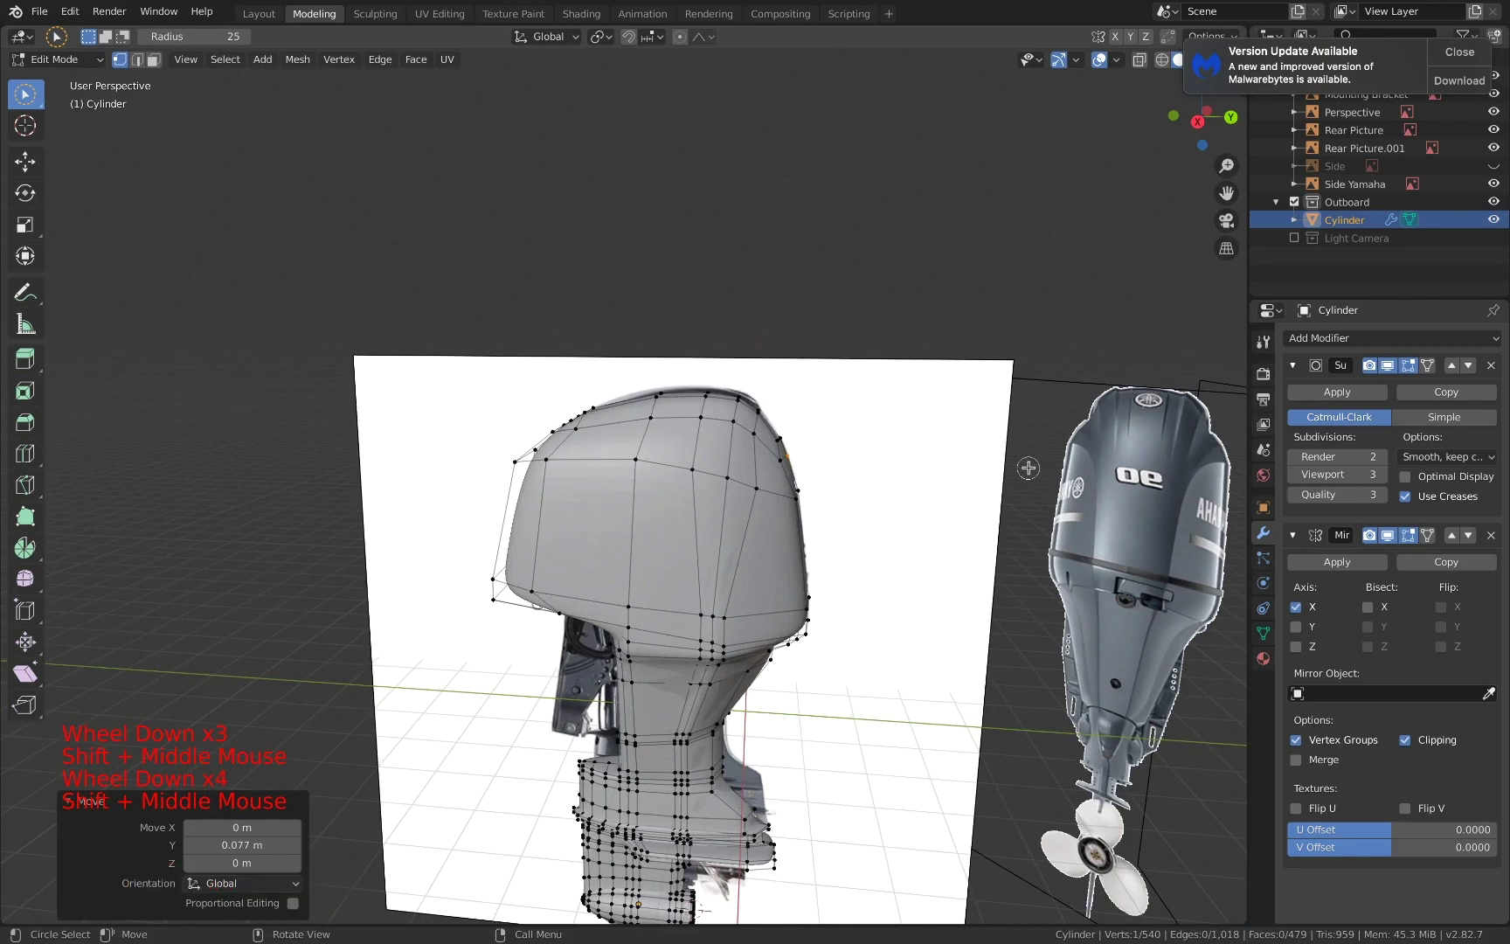
{"action": "scroll", "coordinate": [1028, 469], "scroll_direction": "down", "scroll_amount": 2}
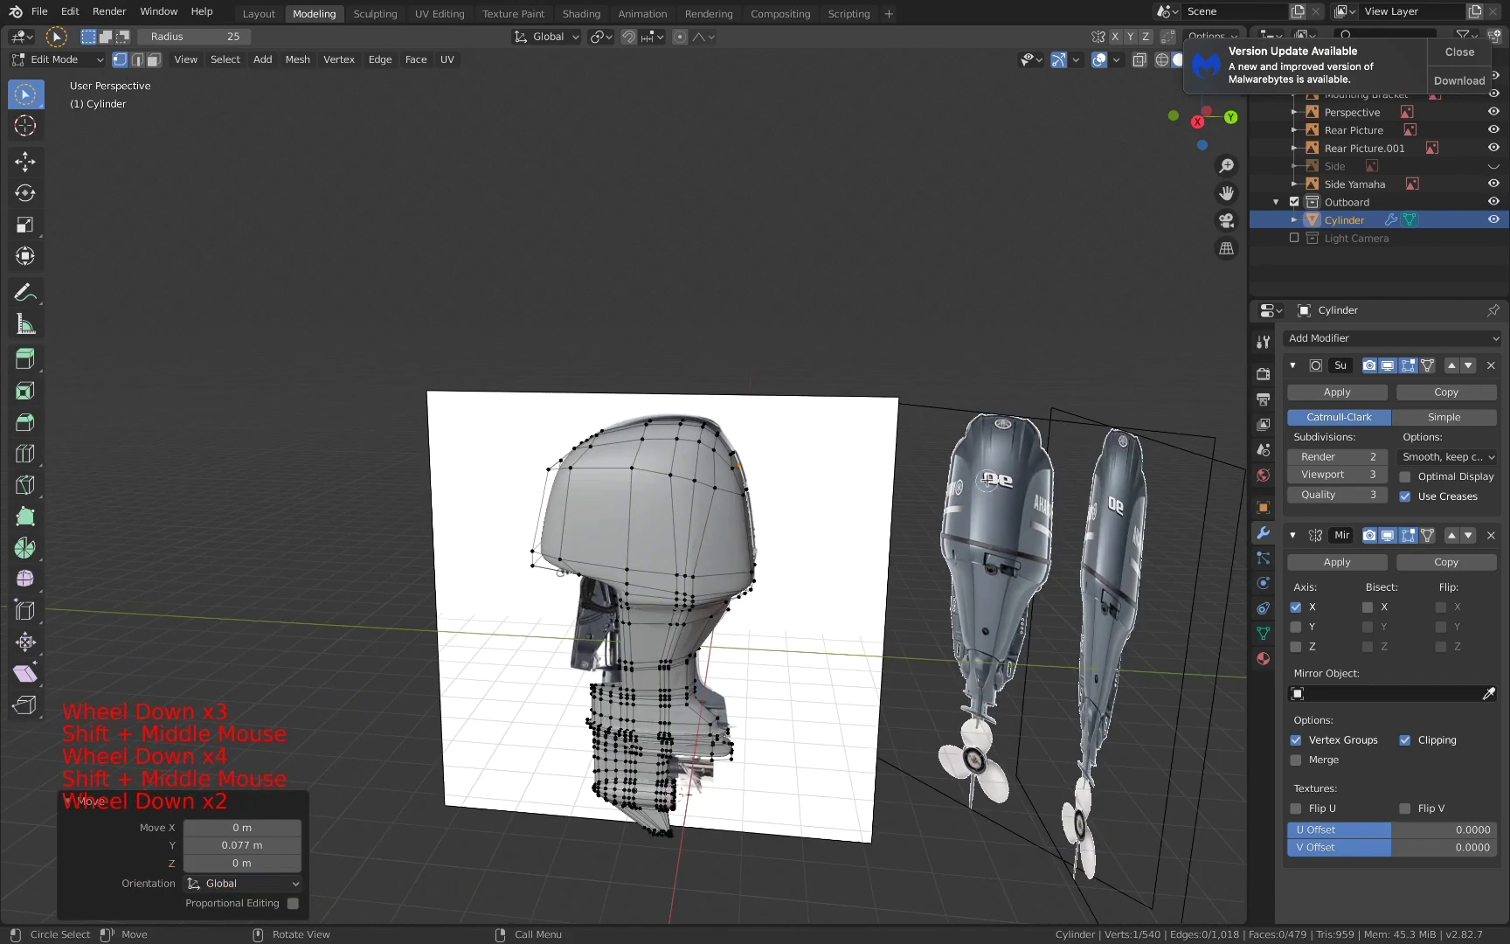
{"action": "left_click", "coordinate": [1201, 127]}
{"action": "scroll", "coordinate": [681, 580], "scroll_direction": "up", "scroll_amount": 5}
{"action": "middle_click_drag", "start_coordinate": [684, 579], "coordinate": [743, 490], "text": "shift"}
{"action": "scroll", "coordinate": [1227, 224], "scroll_direction": "down", "scroll_amount": 1}
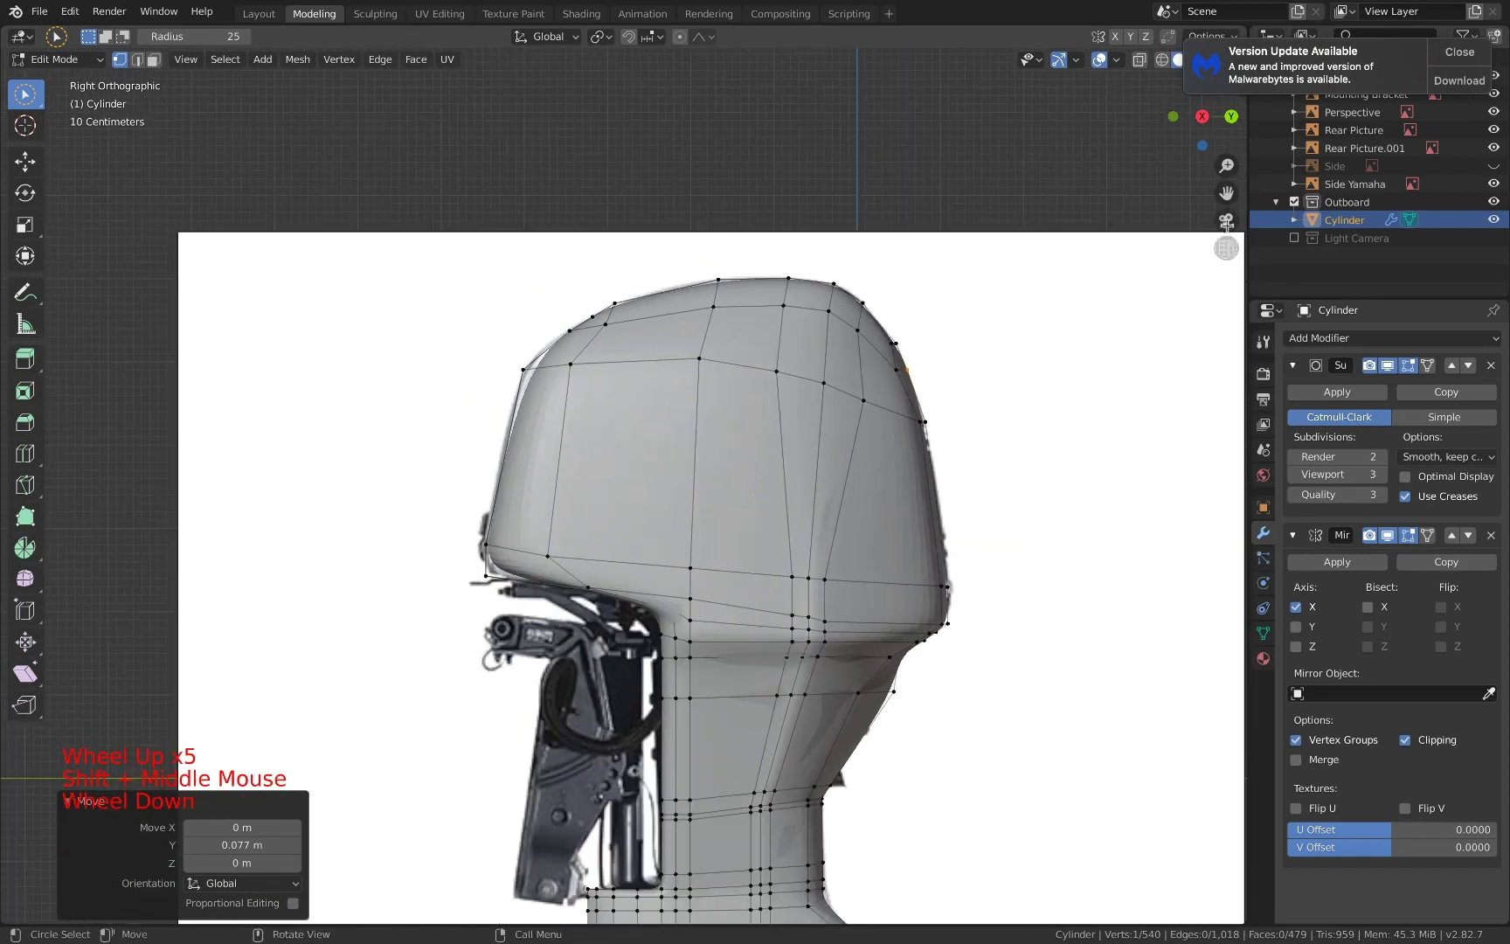
{"action": "left_click", "coordinate": [1227, 117]}
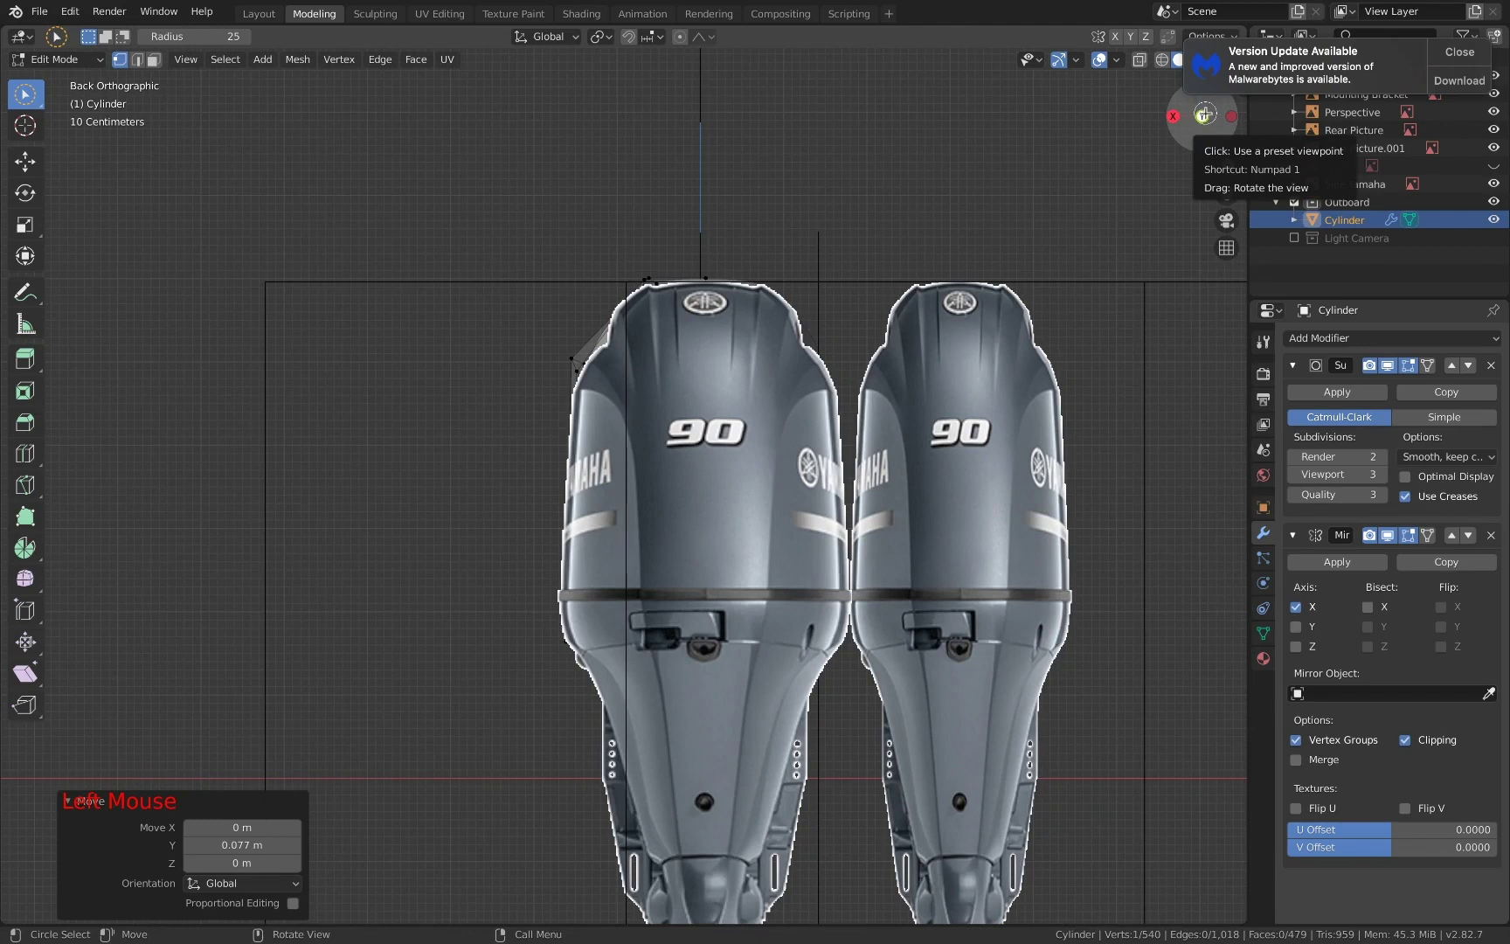
{"action": "left_click", "coordinate": [1204, 115]}
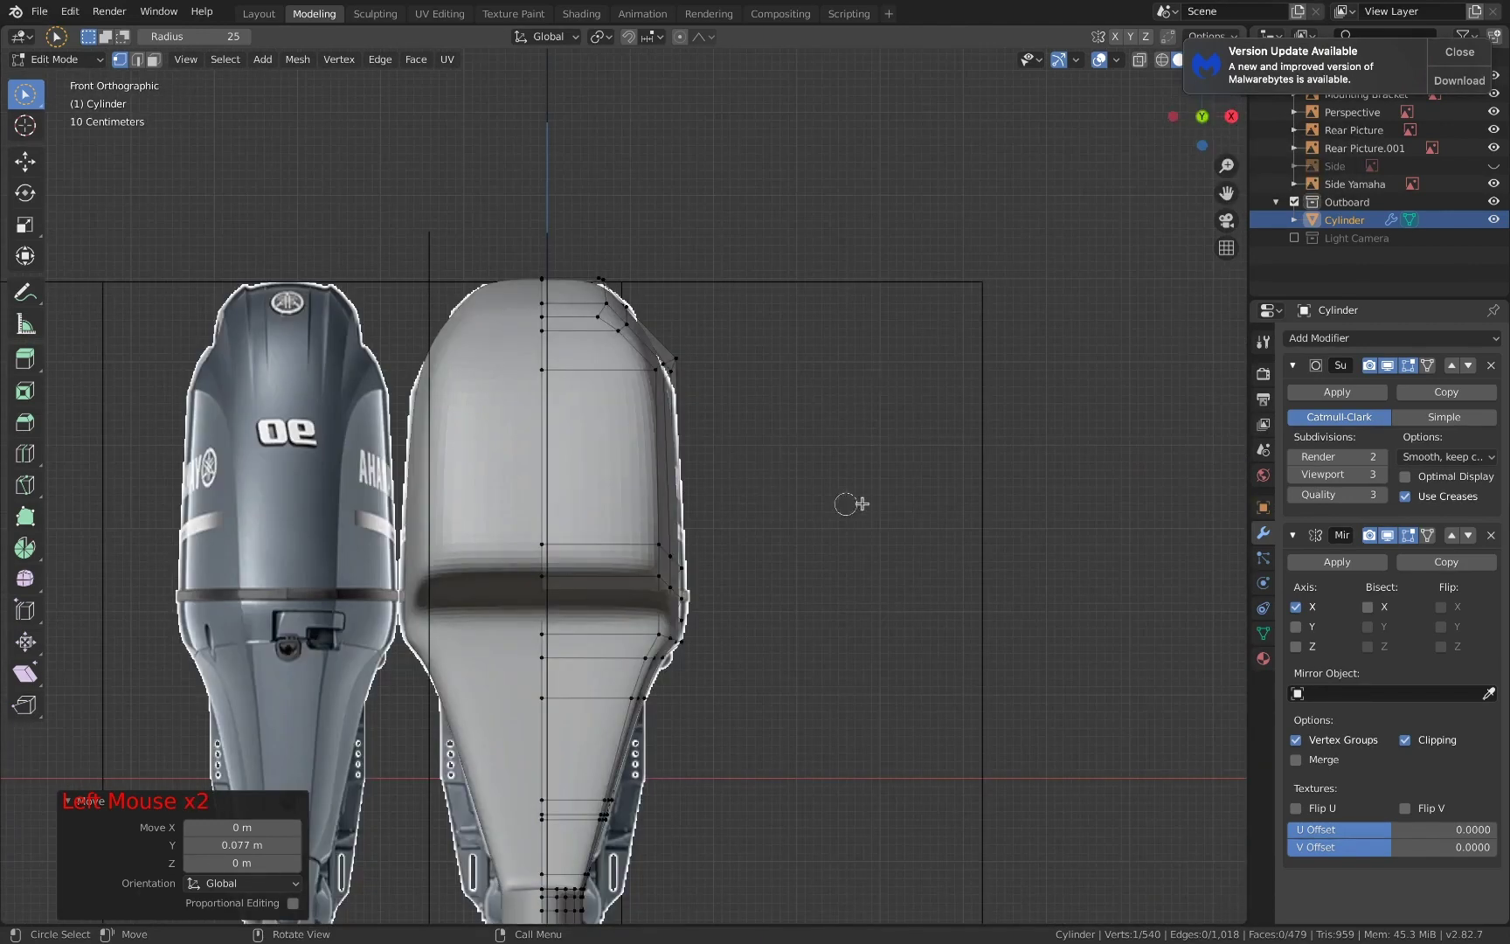
{"action": "middle_click_drag", "start_coordinate": [621, 577], "coordinate": [738, 464], "text": "shift"}
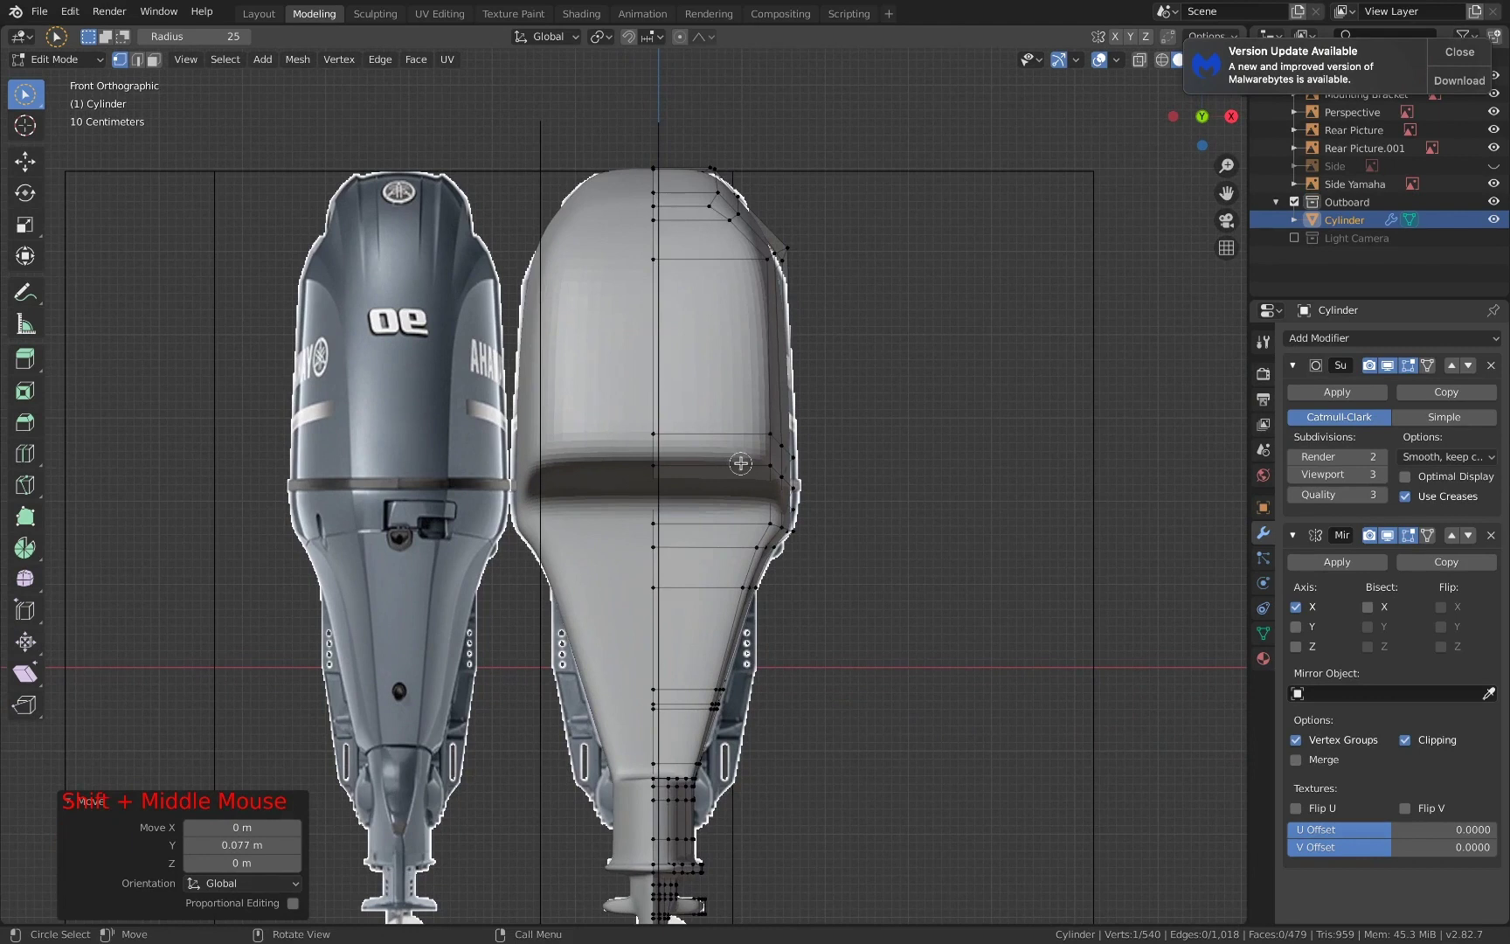
{"action": "scroll", "coordinate": [915, 384], "scroll_direction": "down", "scroll_amount": 1}
{"action": "scroll", "coordinate": [799, 493], "scroll_direction": "down", "scroll_amount": 1}
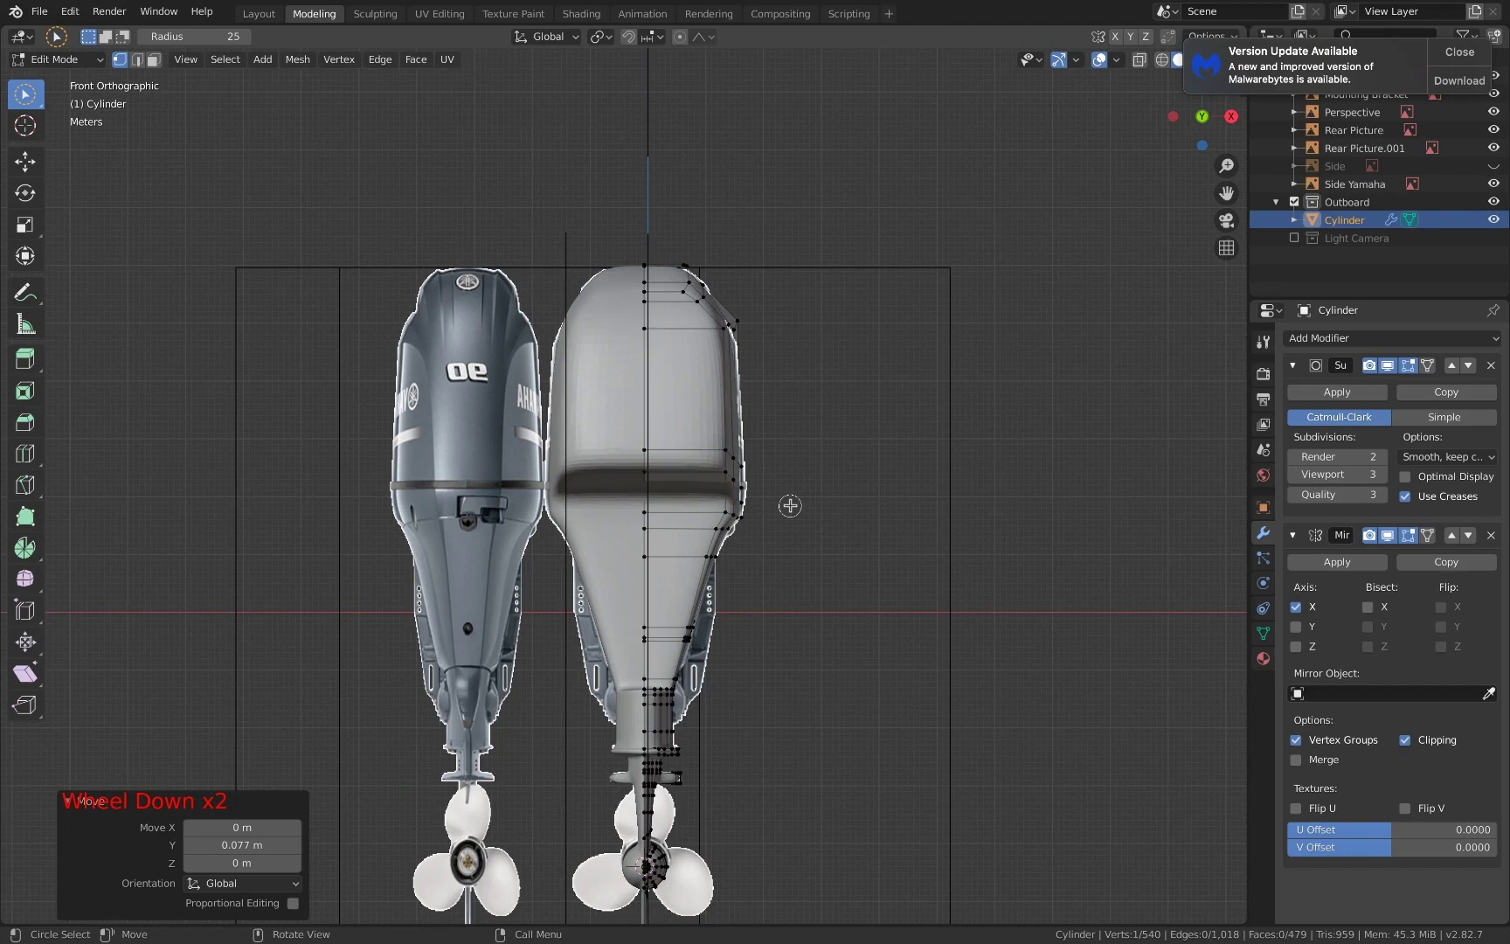
{"action": "middle_click_drag", "start_coordinate": [840, 494], "coordinate": [470, 483]}
{"action": "scroll", "coordinate": [446, 485], "scroll_direction": "down", "scroll_amount": 5}
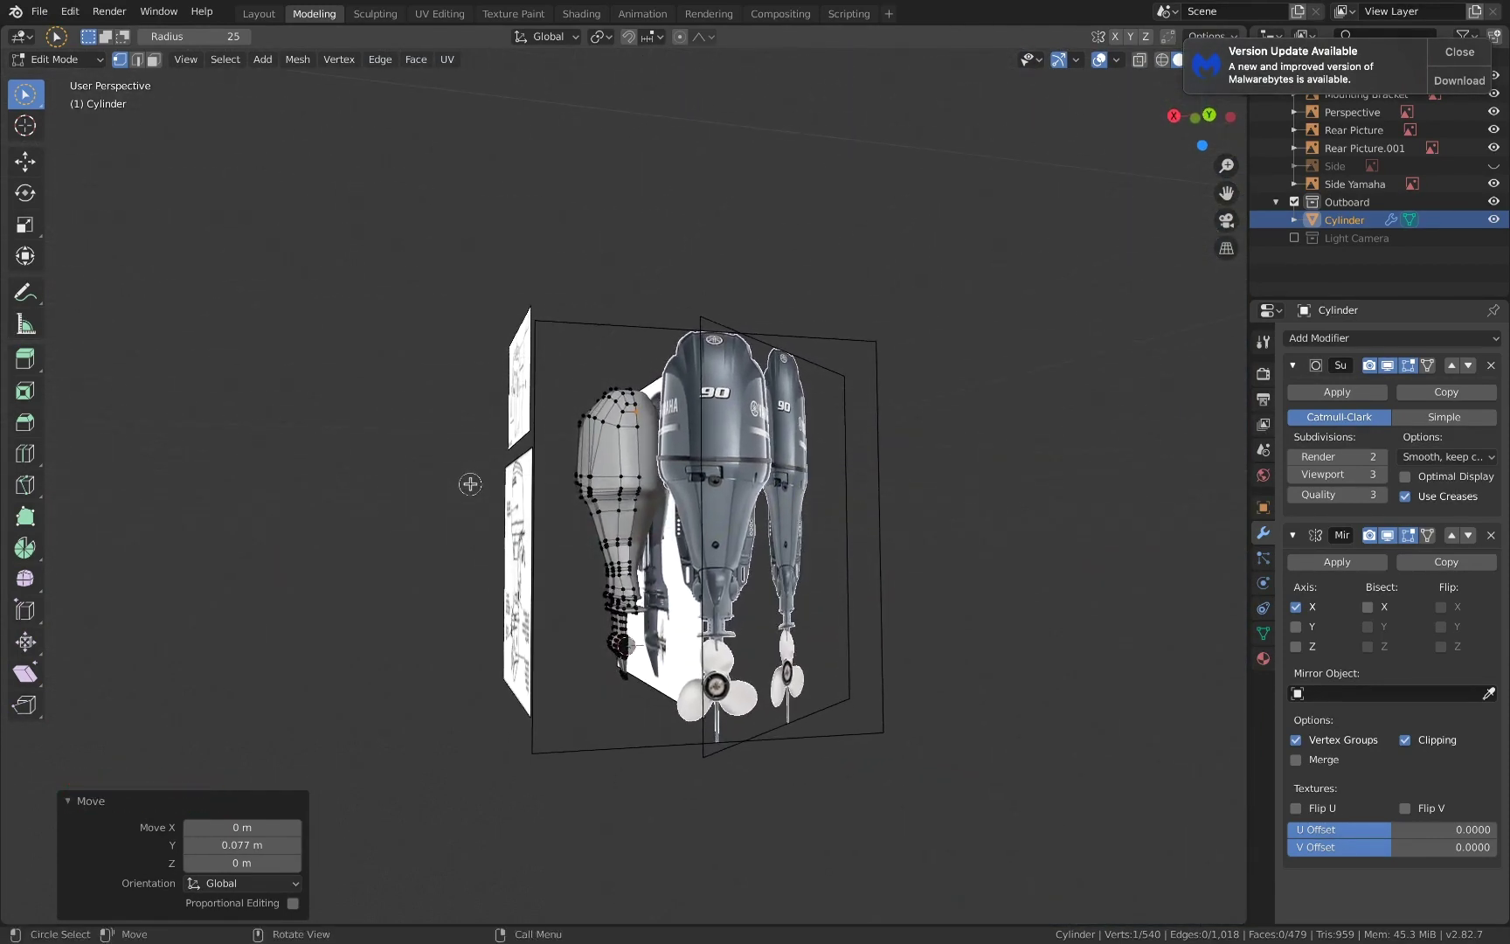
{"action": "scroll", "coordinate": [470, 483], "scroll_direction": "up", "scroll_amount": 2}
{"action": "scroll", "coordinate": [483, 486], "scroll_direction": "up", "scroll_amount": 2}
{"action": "middle_click_drag", "start_coordinate": [494, 484], "coordinate": [749, 408], "text": "shift"}
{"action": "scroll", "coordinate": [507, 385], "scroll_direction": "down", "scroll_amount": 1}
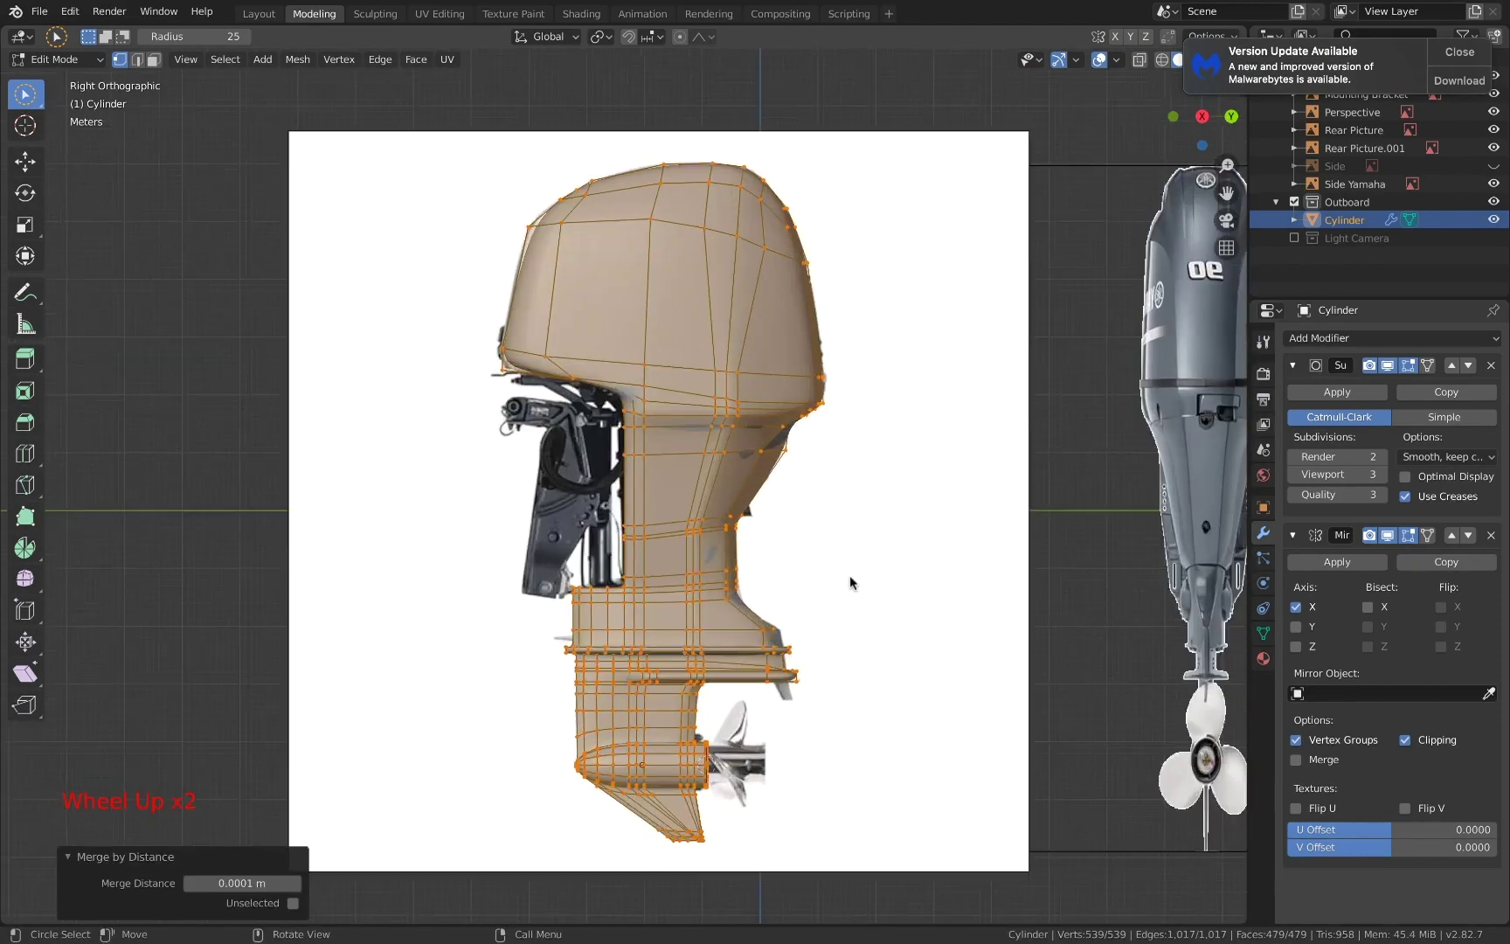
- Add a material slot to the outboard mesh with a new material named "Outboard Paint"
{"action": "scroll", "coordinate": [849, 574], "scroll_direction": "up", "scroll_amount": 1}
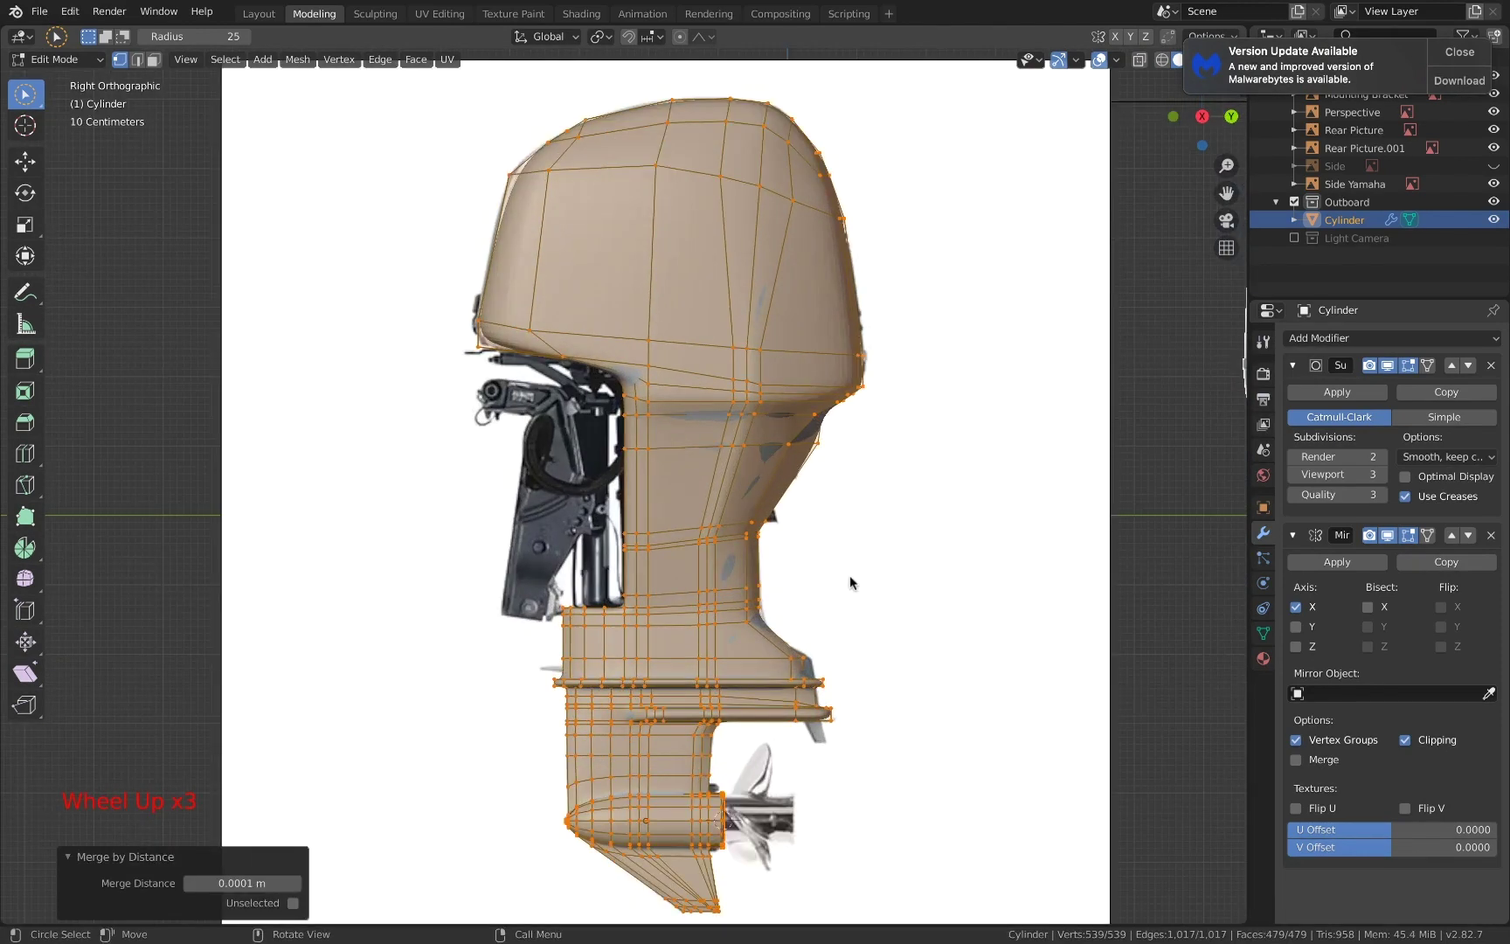
{"action": "left_click", "coordinate": [1263, 659]}
{"action": "left_click", "coordinate": [1490, 340]}
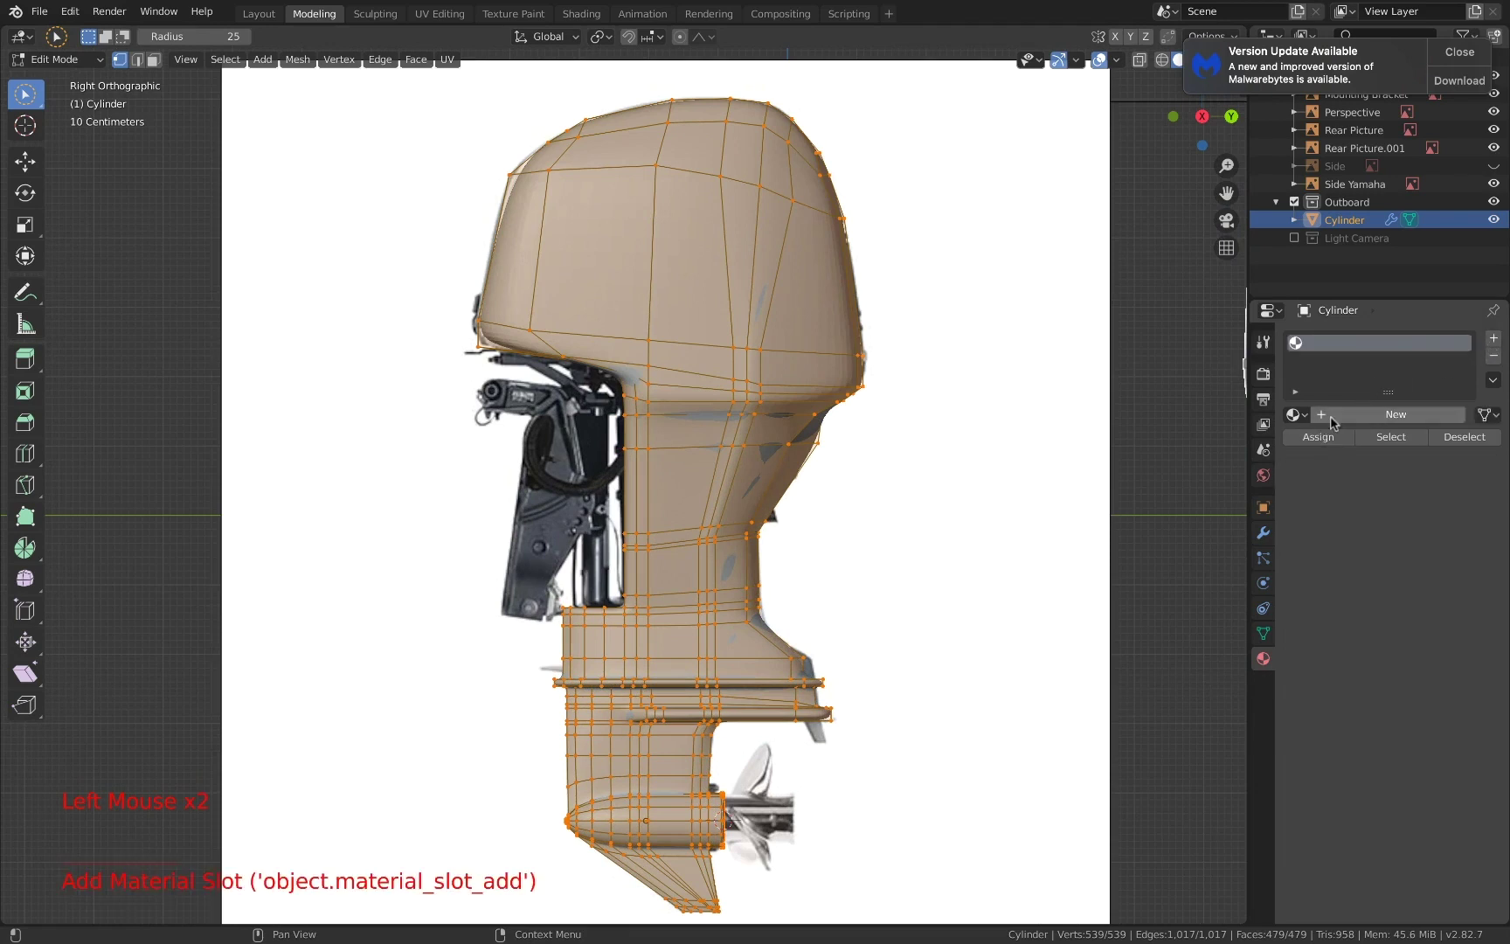
{"action": "left_click", "coordinate": [1357, 344]}
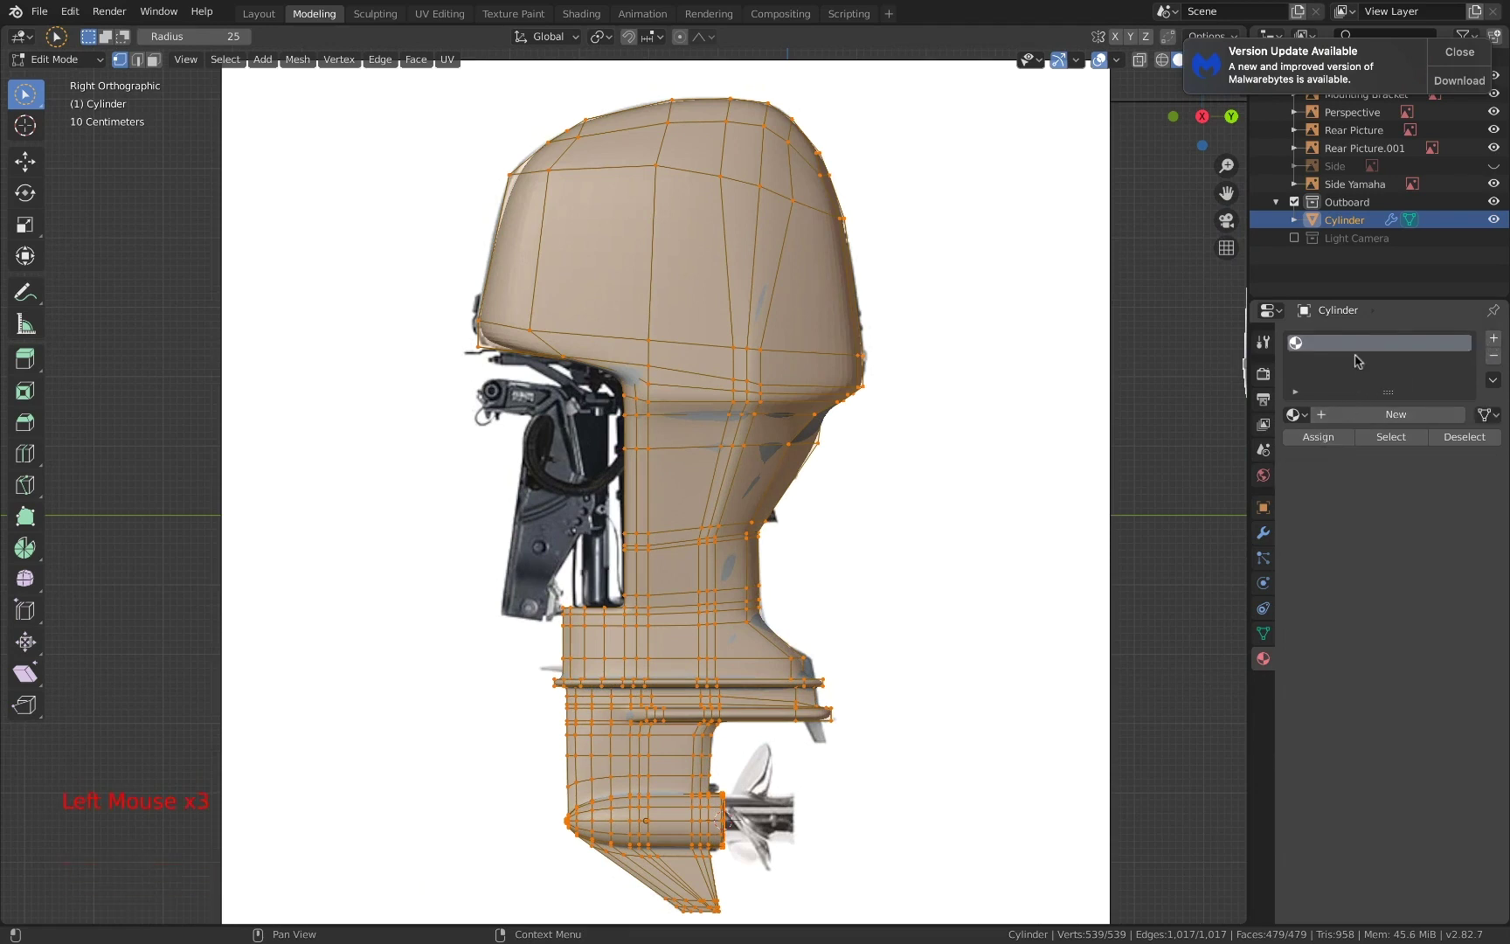
{"action": "left_click", "coordinate": [1369, 414]}
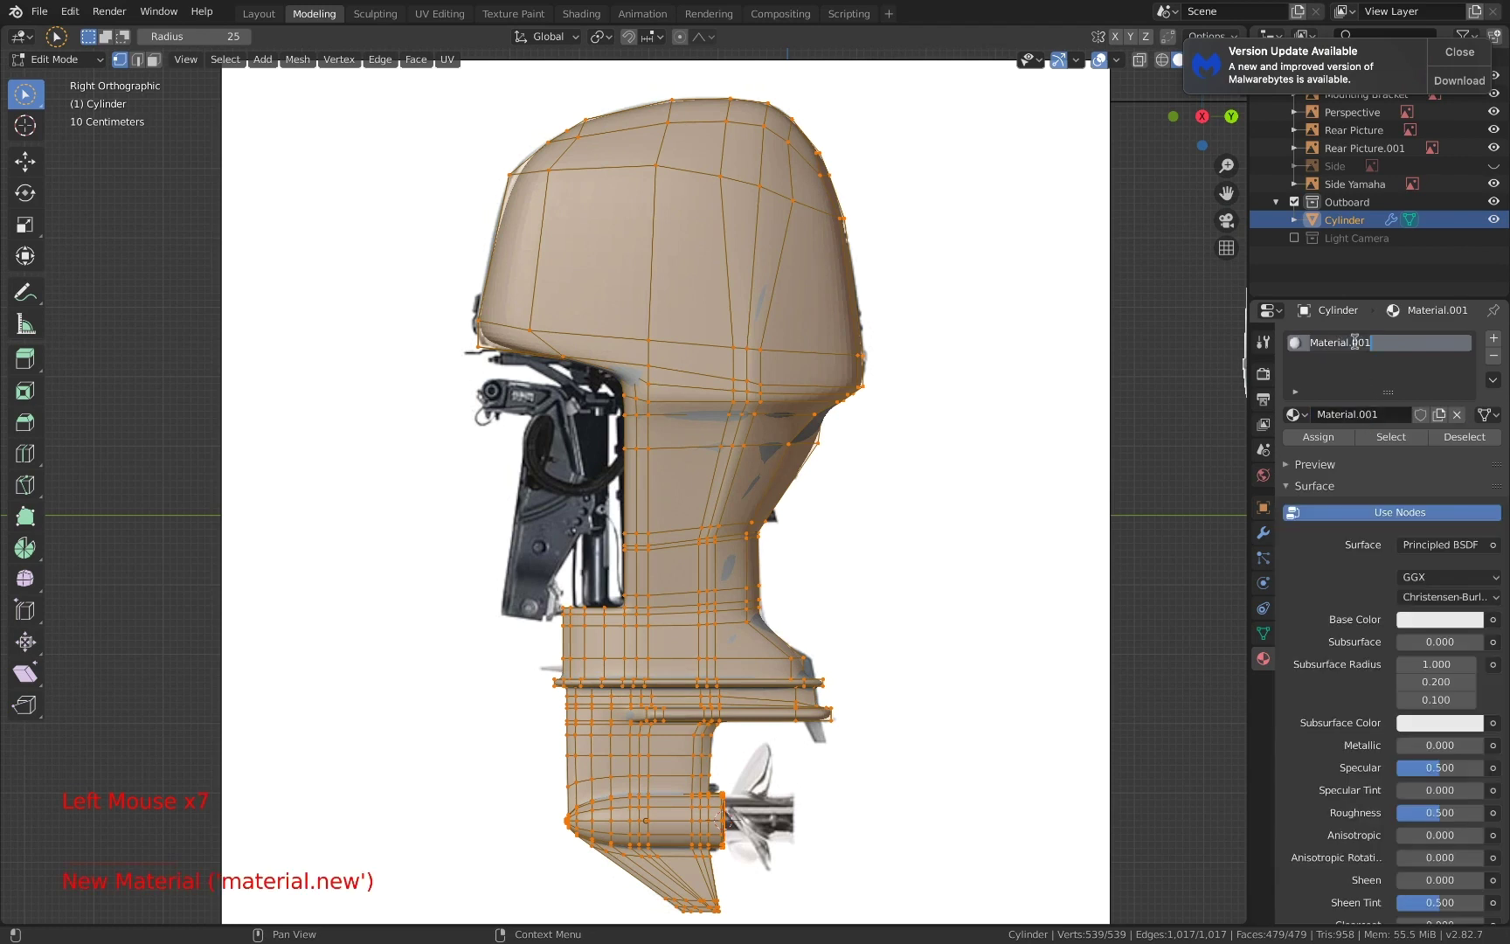
{"action": "type", "text": "Outboard Paint"}
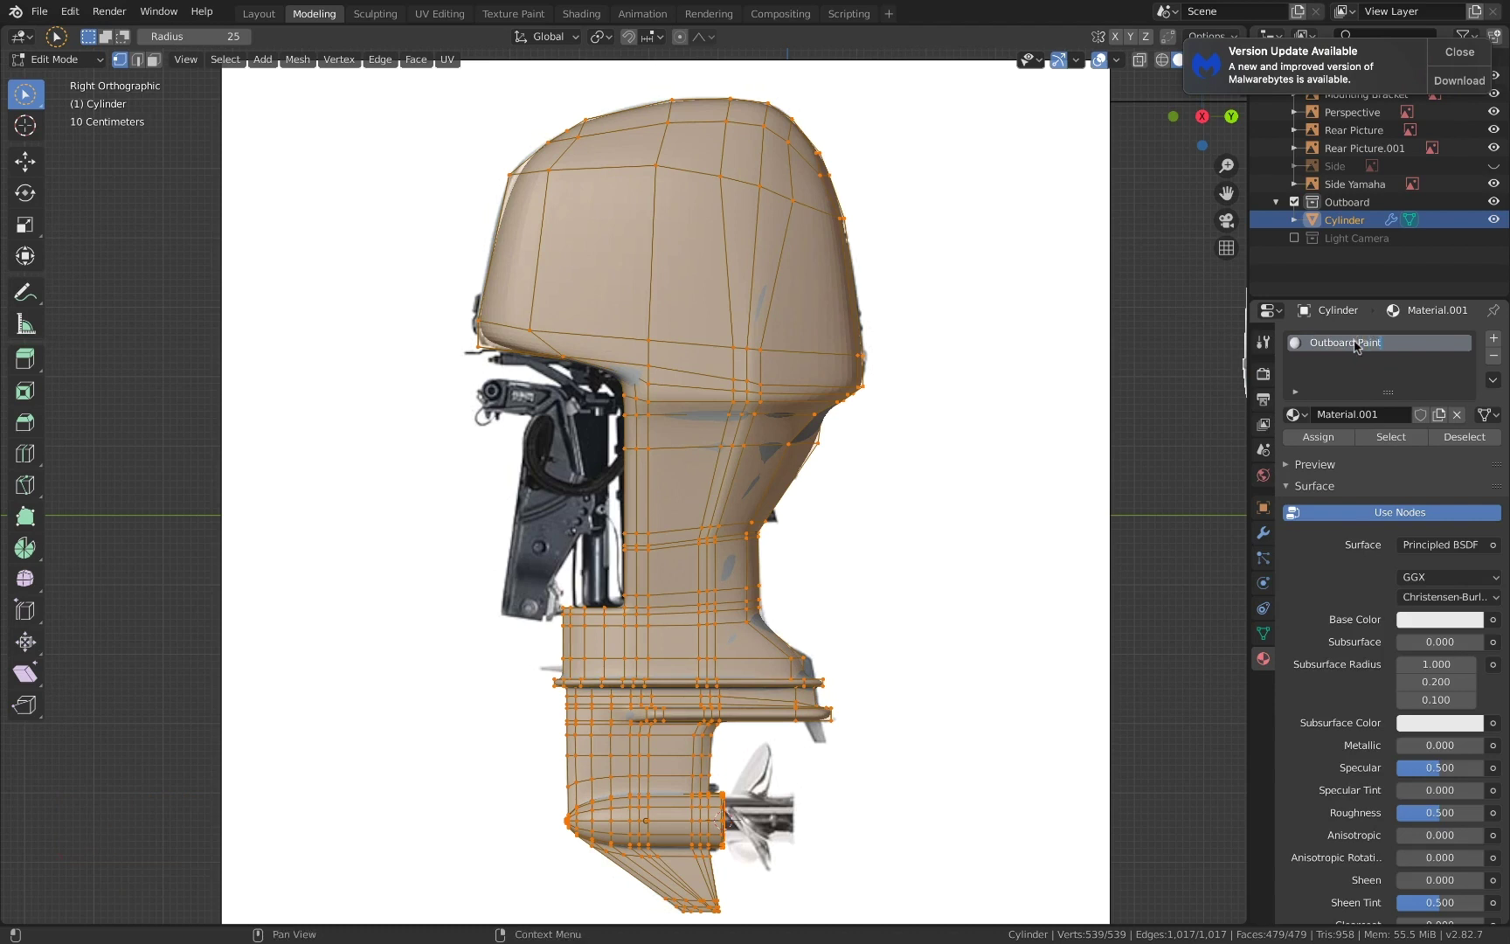
{"action": "key", "text": "Return"}
- Sample the material's base color from the blue-grey cowling in the rear reference picture
{"action": "scroll", "coordinate": [1023, 424], "scroll_direction": "down", "scroll_amount": 4}
{"action": "middle_click_drag", "start_coordinate": [1023, 424], "coordinate": [928, 432], "text": "shift"}
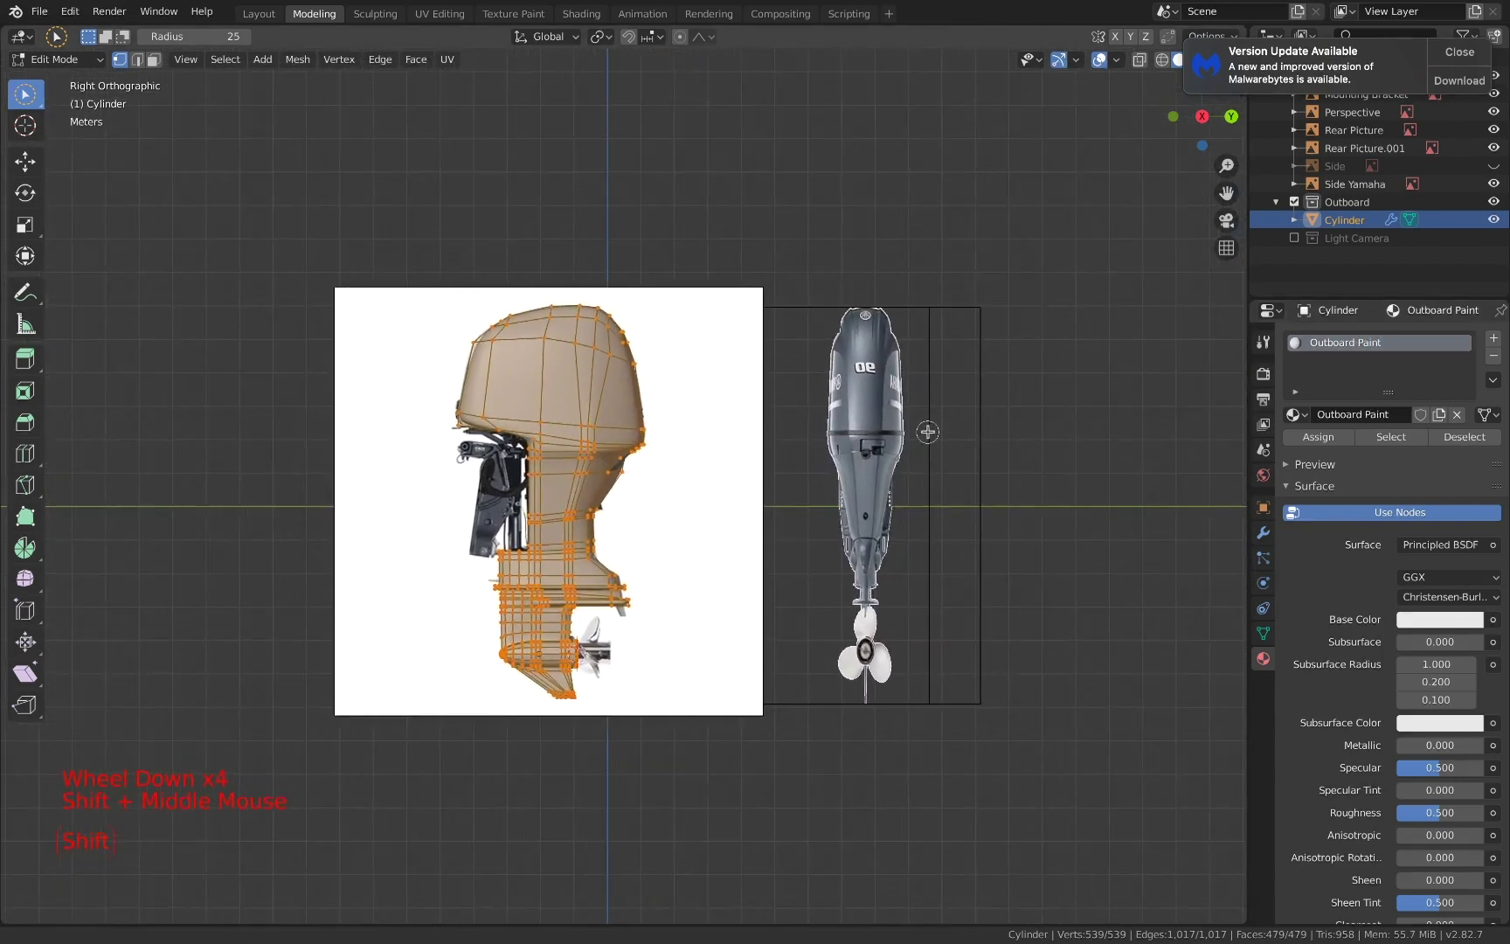
{"action": "scroll", "coordinate": [935, 433], "scroll_direction": "up", "scroll_amount": 2}
{"action": "left_click", "coordinate": [1415, 622]}
{"action": "left_click", "coordinate": [1412, 624]}
{"action": "left_click", "coordinate": [1412, 622]}
{"action": "left_click", "coordinate": [1462, 541]}
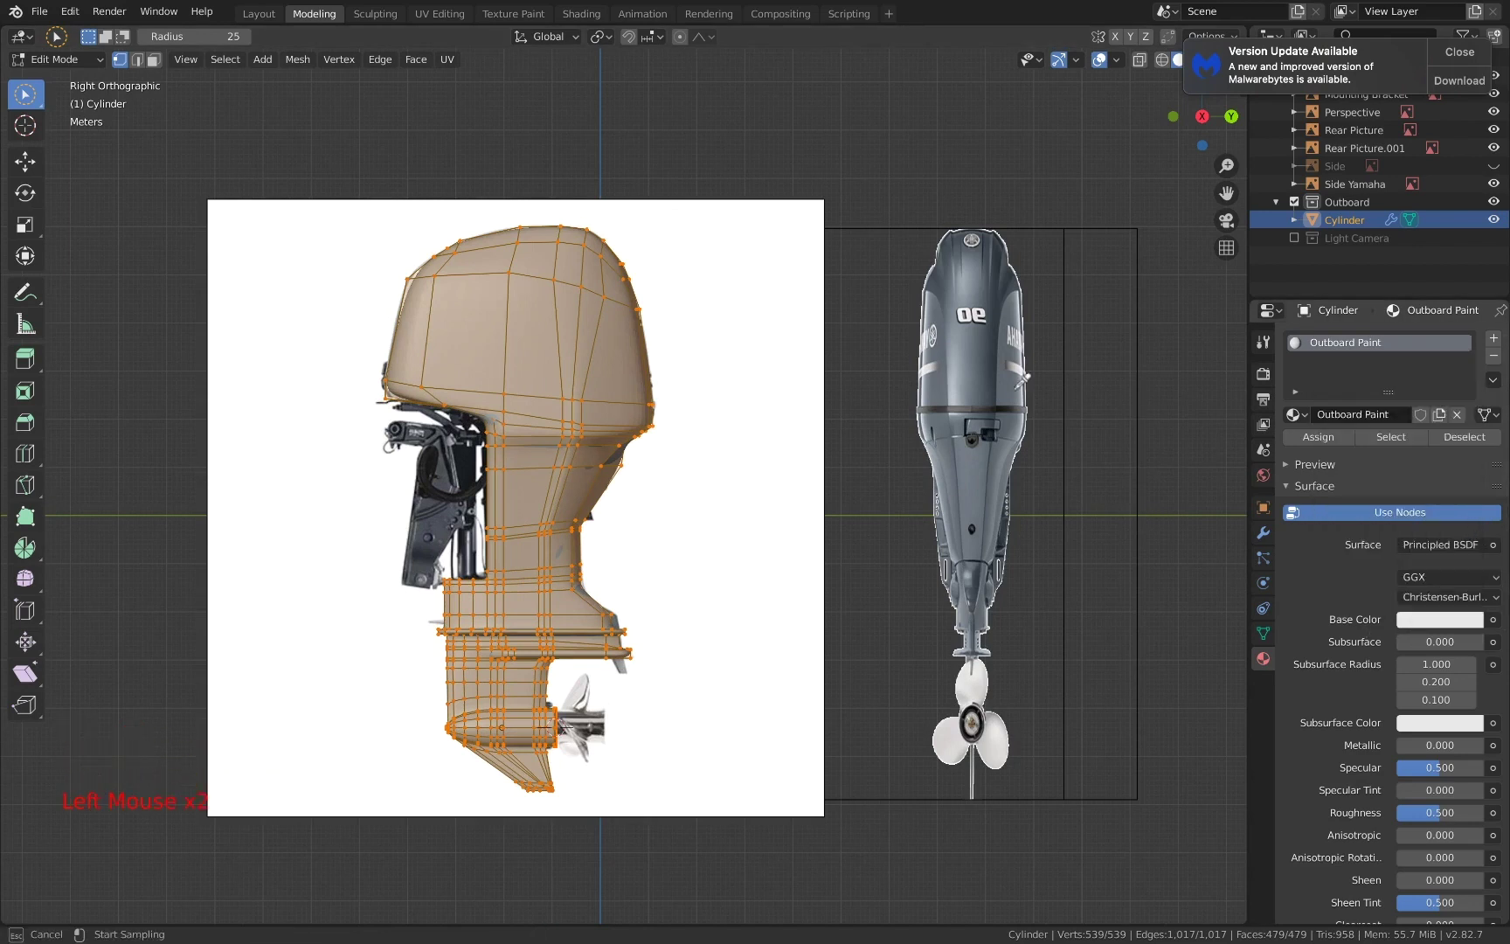
{"action": "left_click", "coordinate": [980, 365]}
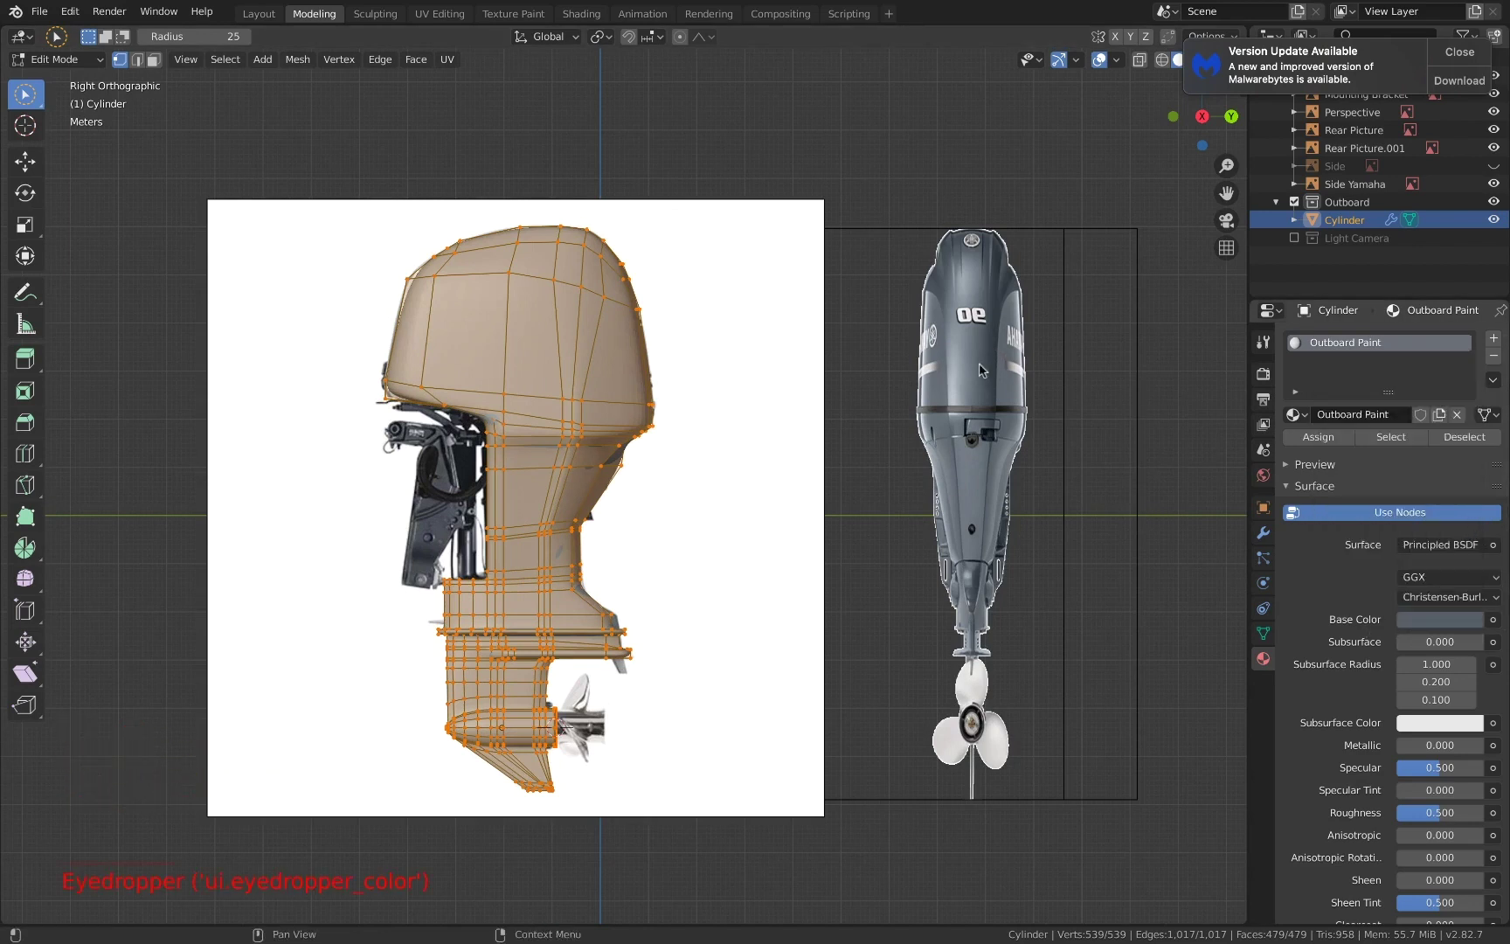
- Assign Outboard Paint to the selected mesh and switch the viewport shading to Material Preview
{"action": "left_click", "coordinate": [1327, 442]}
{"action": "key", "text": "z"}
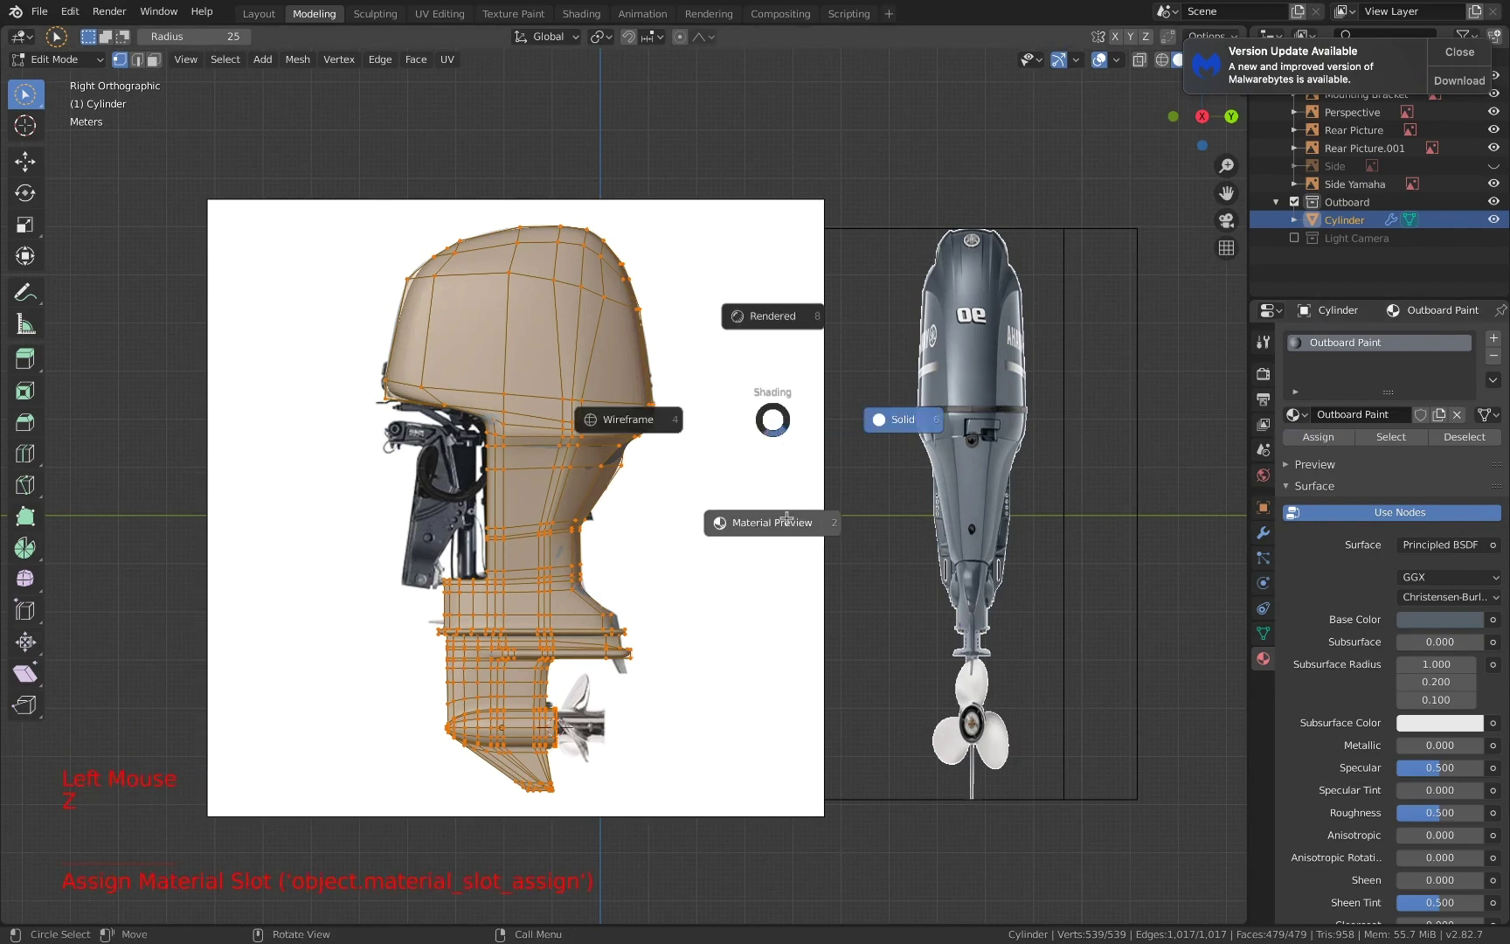
{"action": "left_click", "coordinate": [786, 520]}
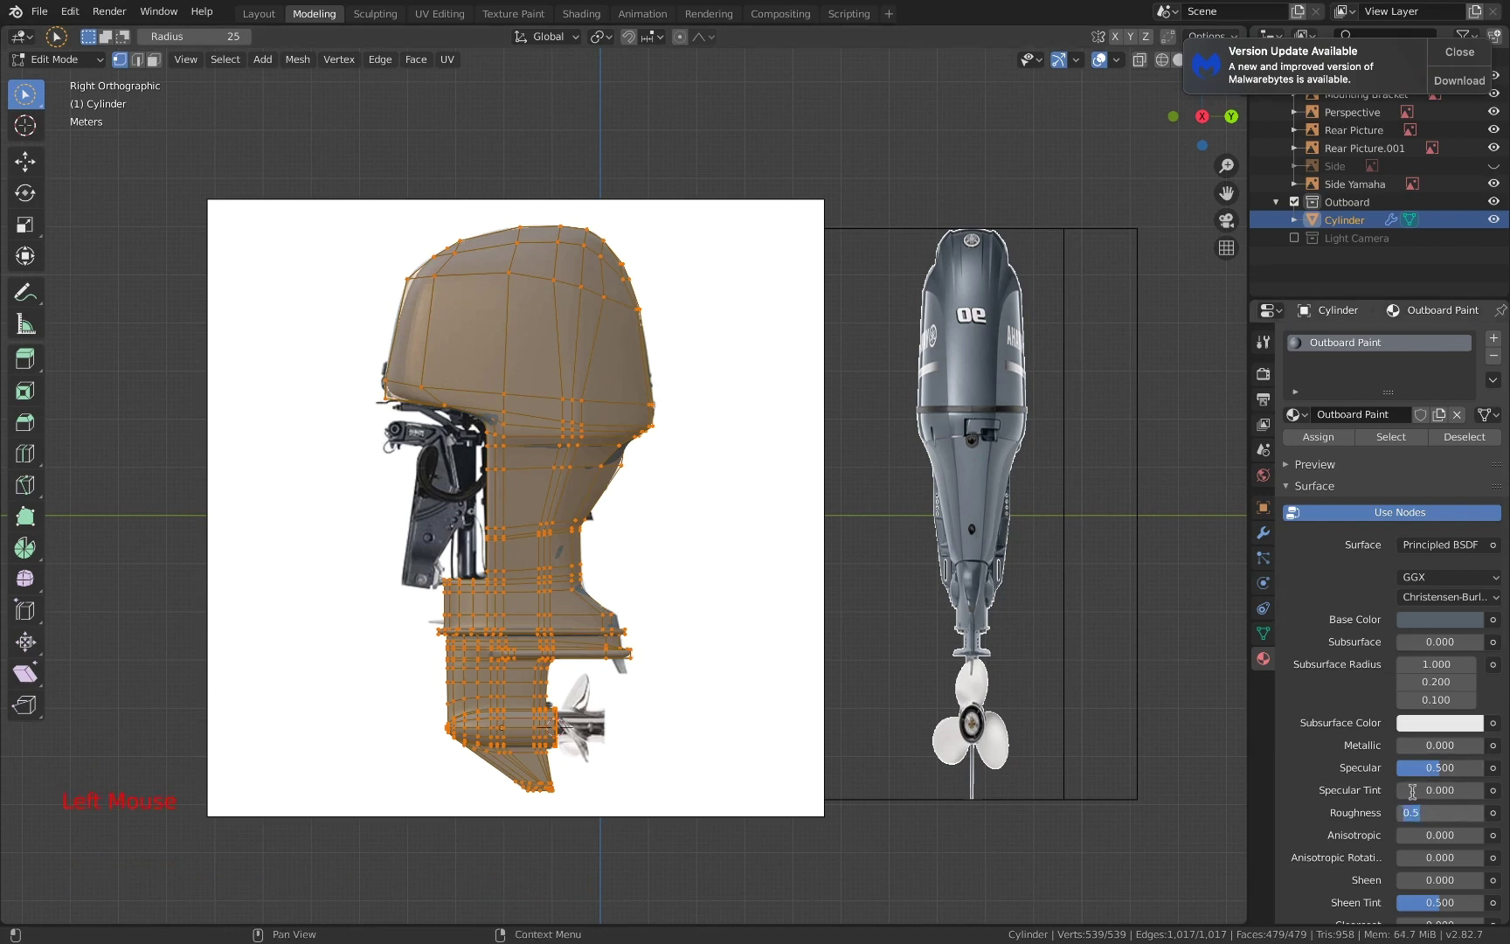
- Set the paint material's roughness to 0.15 and apply smooth shading to all selected faces
{"action": "type", "text": ".15"}
{"action": "key", "text": "Return"}
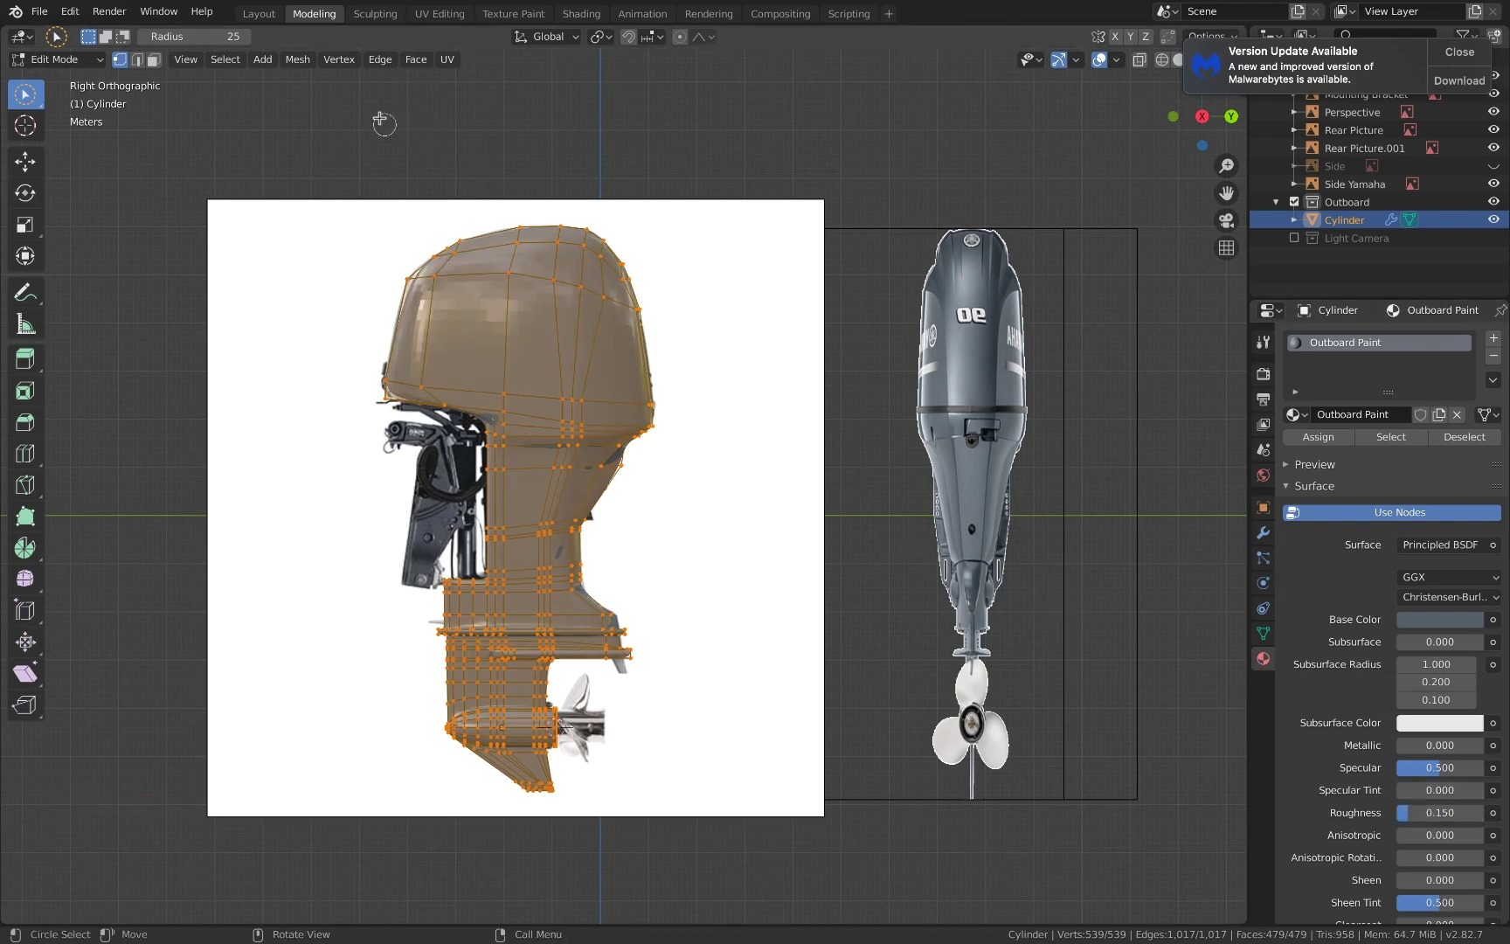
{"action": "left_click", "coordinate": [298, 59]}
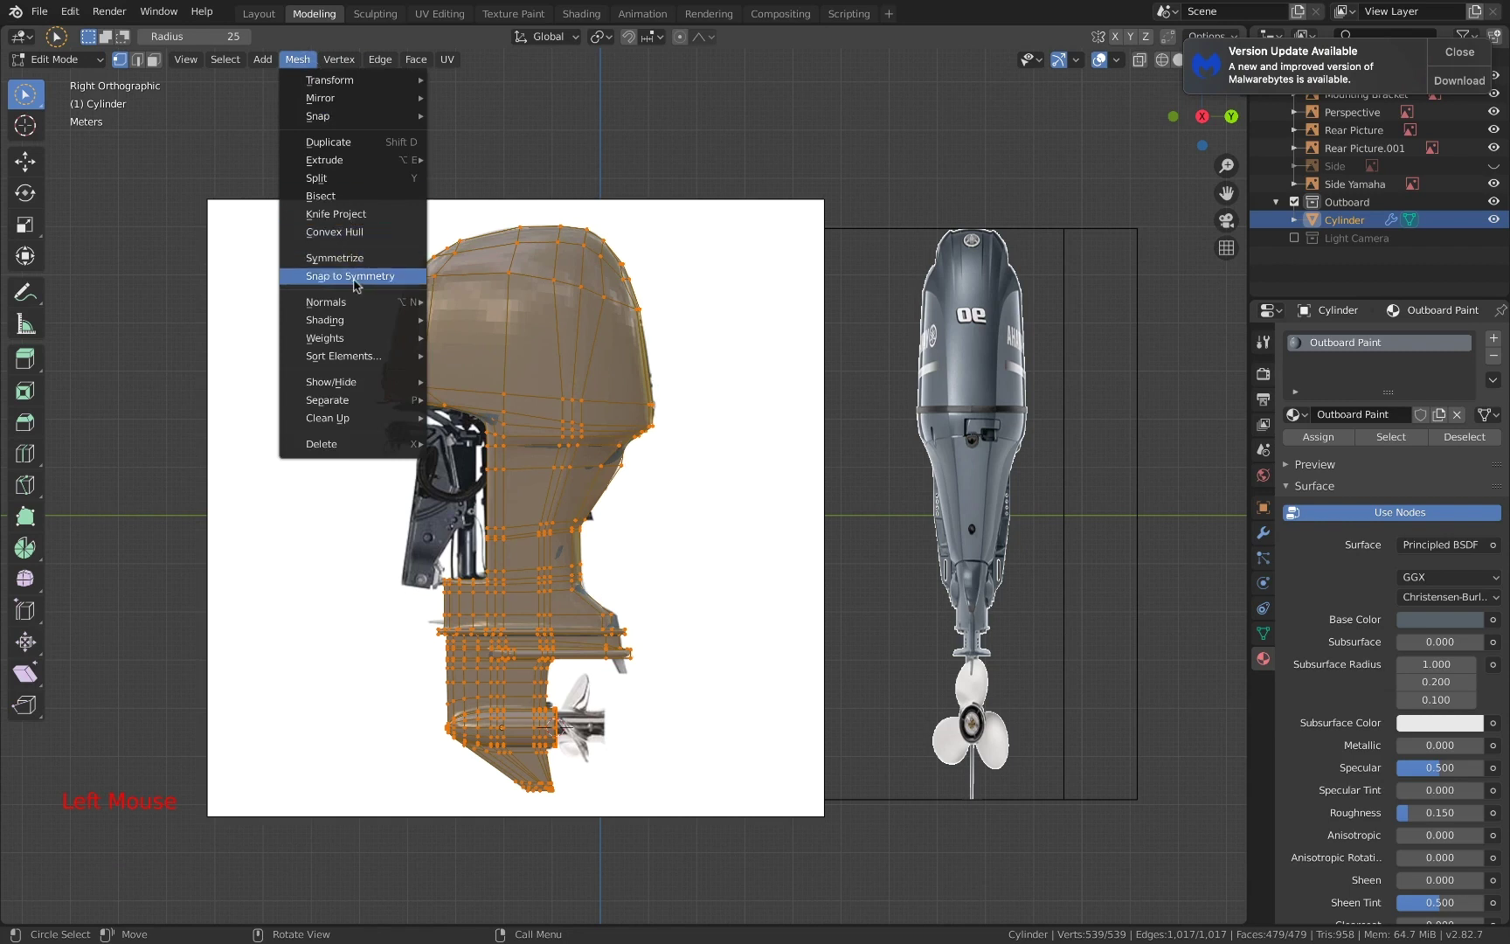
{"action": "mouse_move", "coordinate": [350, 320]}
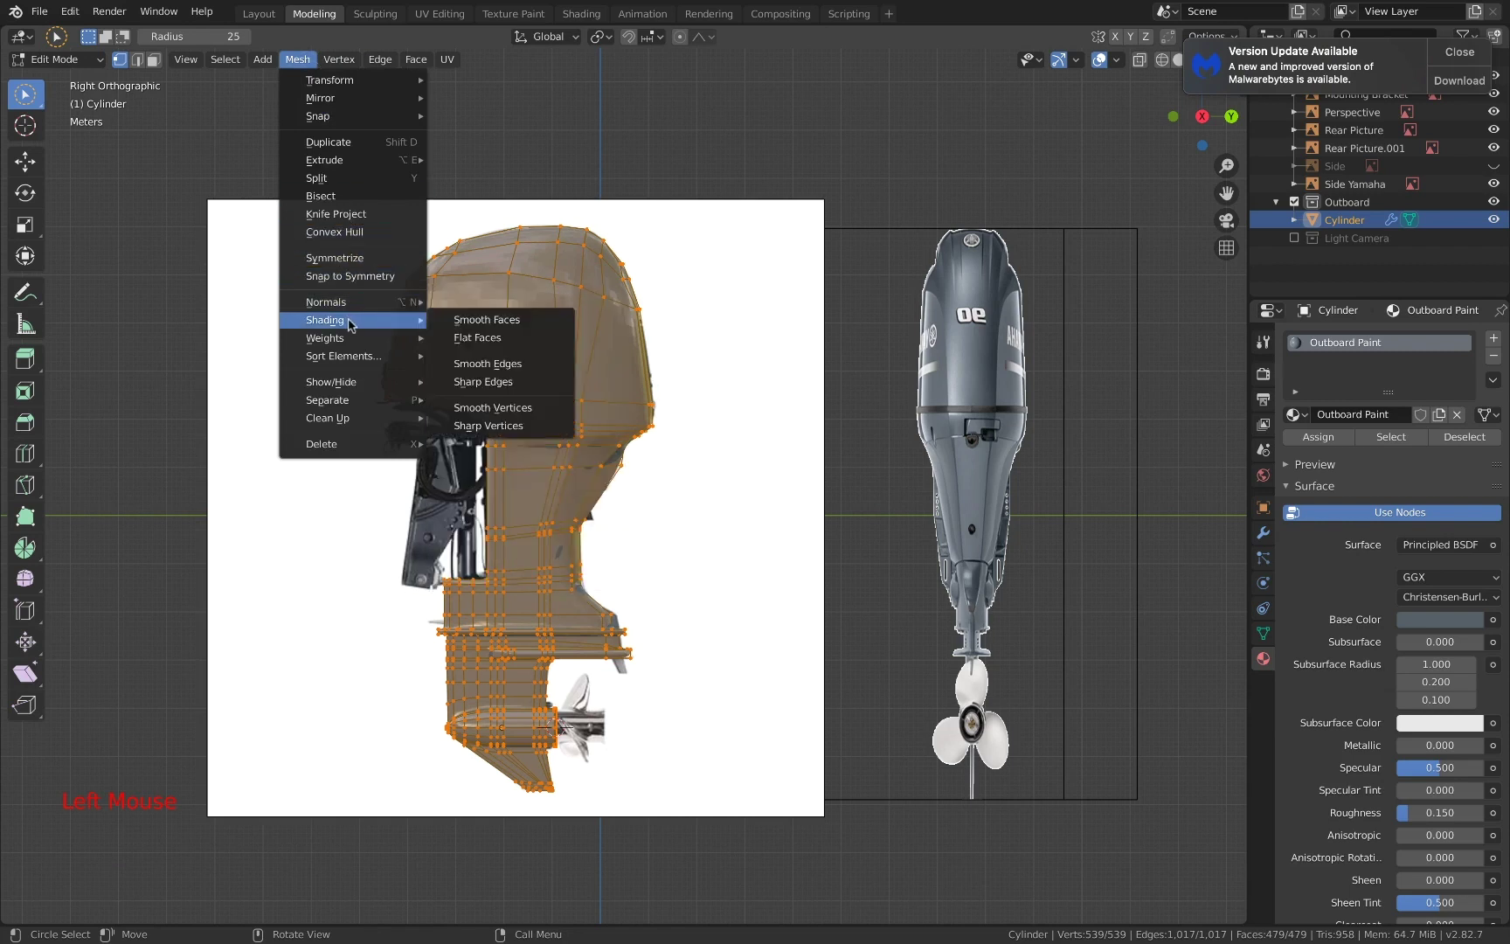
{"action": "left_click", "coordinate": [510, 326]}
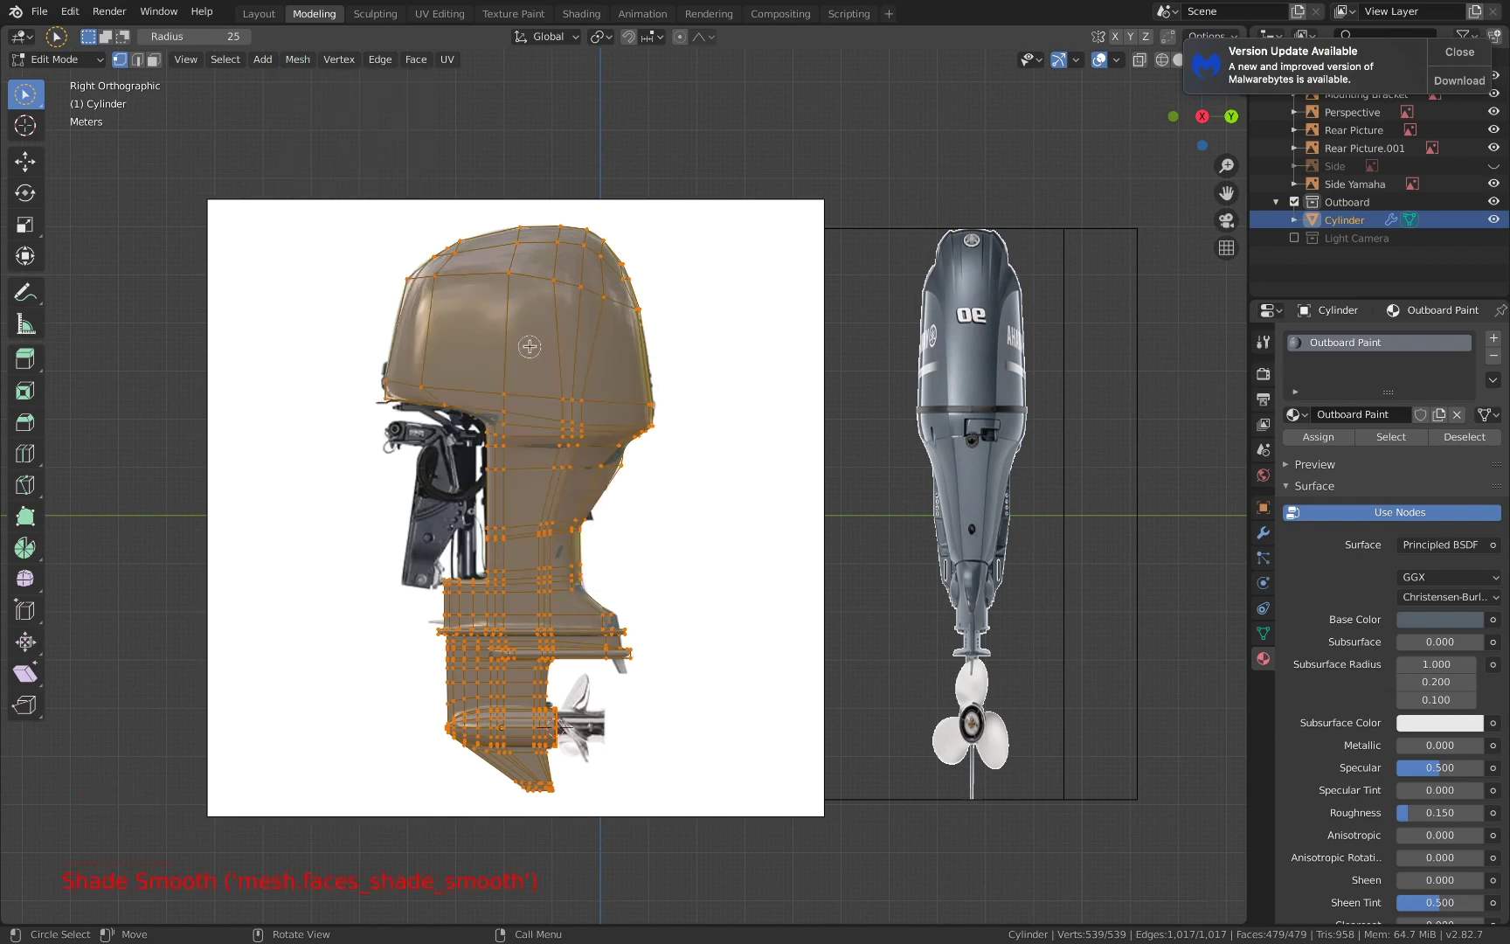
- Examine the smooth-shaded, painted outboard up close and in perspective beside the reference pictures
{"action": "scroll", "coordinate": [529, 346], "scroll_direction": "up", "scroll_amount": 3}
{"action": "middle_click_drag", "start_coordinate": [529, 346], "coordinate": [564, 355], "text": "shift"}
{"action": "scroll", "coordinate": [564, 355], "scroll_direction": "down", "scroll_amount": 4}
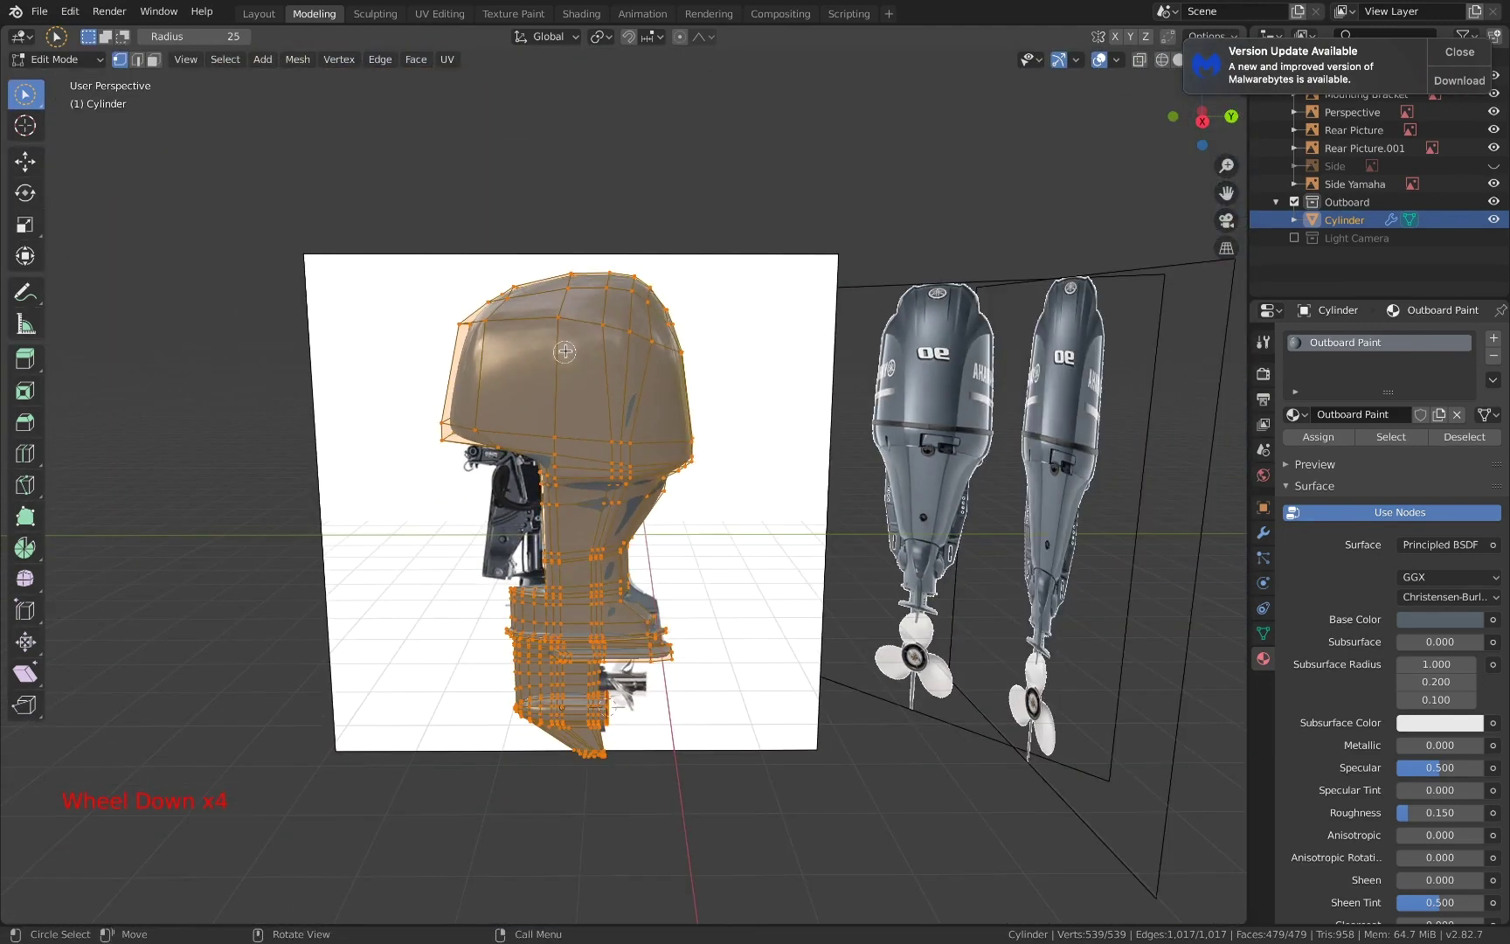
{"action": "middle_click", "coordinate": [570, 346]}
{"action": "scroll", "coordinate": [571, 344], "scroll_direction": "down", "scroll_amount": 1}
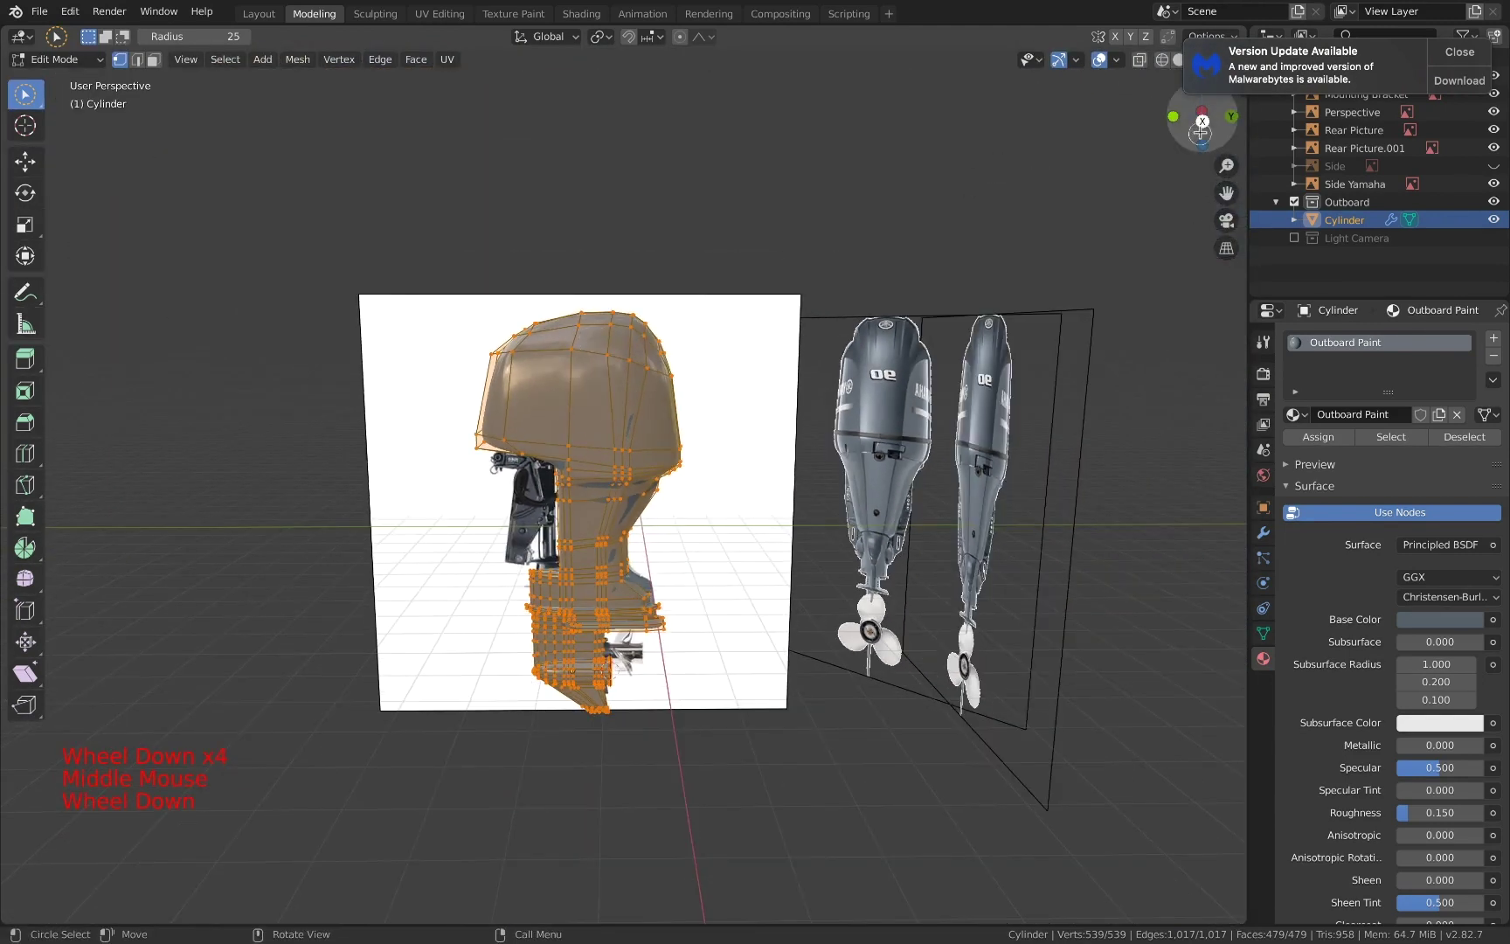